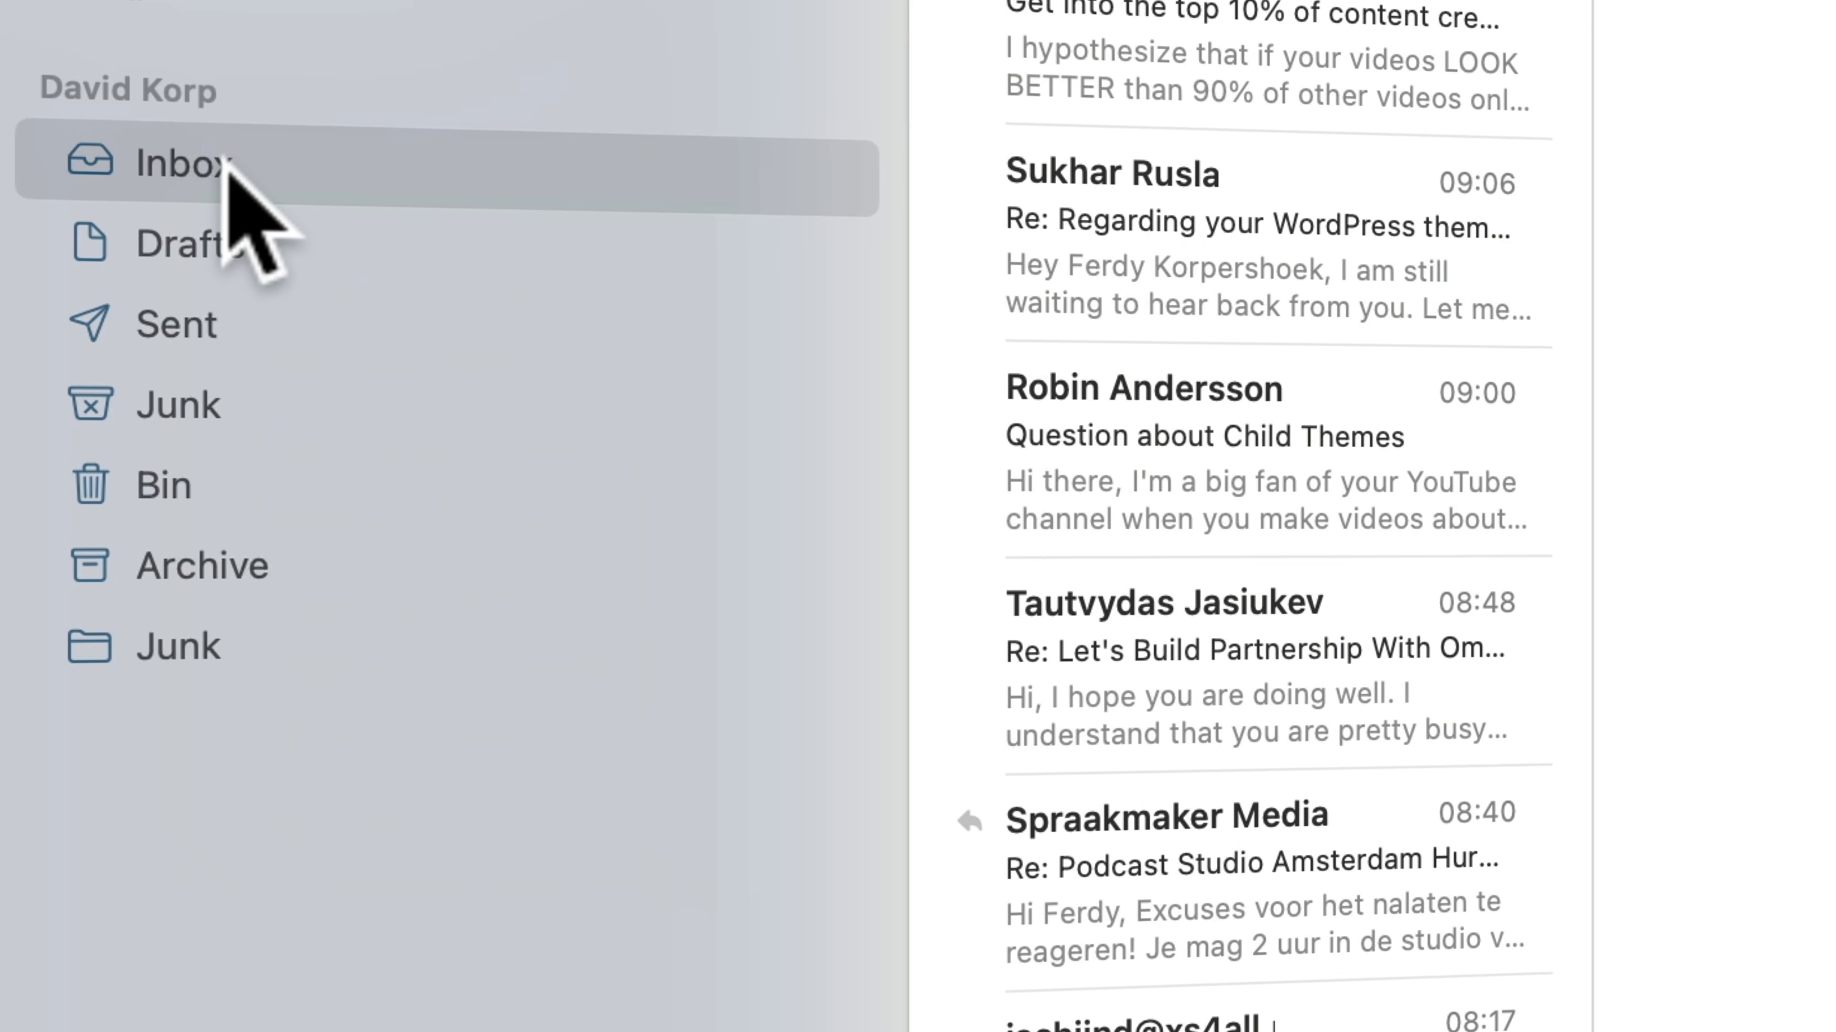
right_click(226, 169)
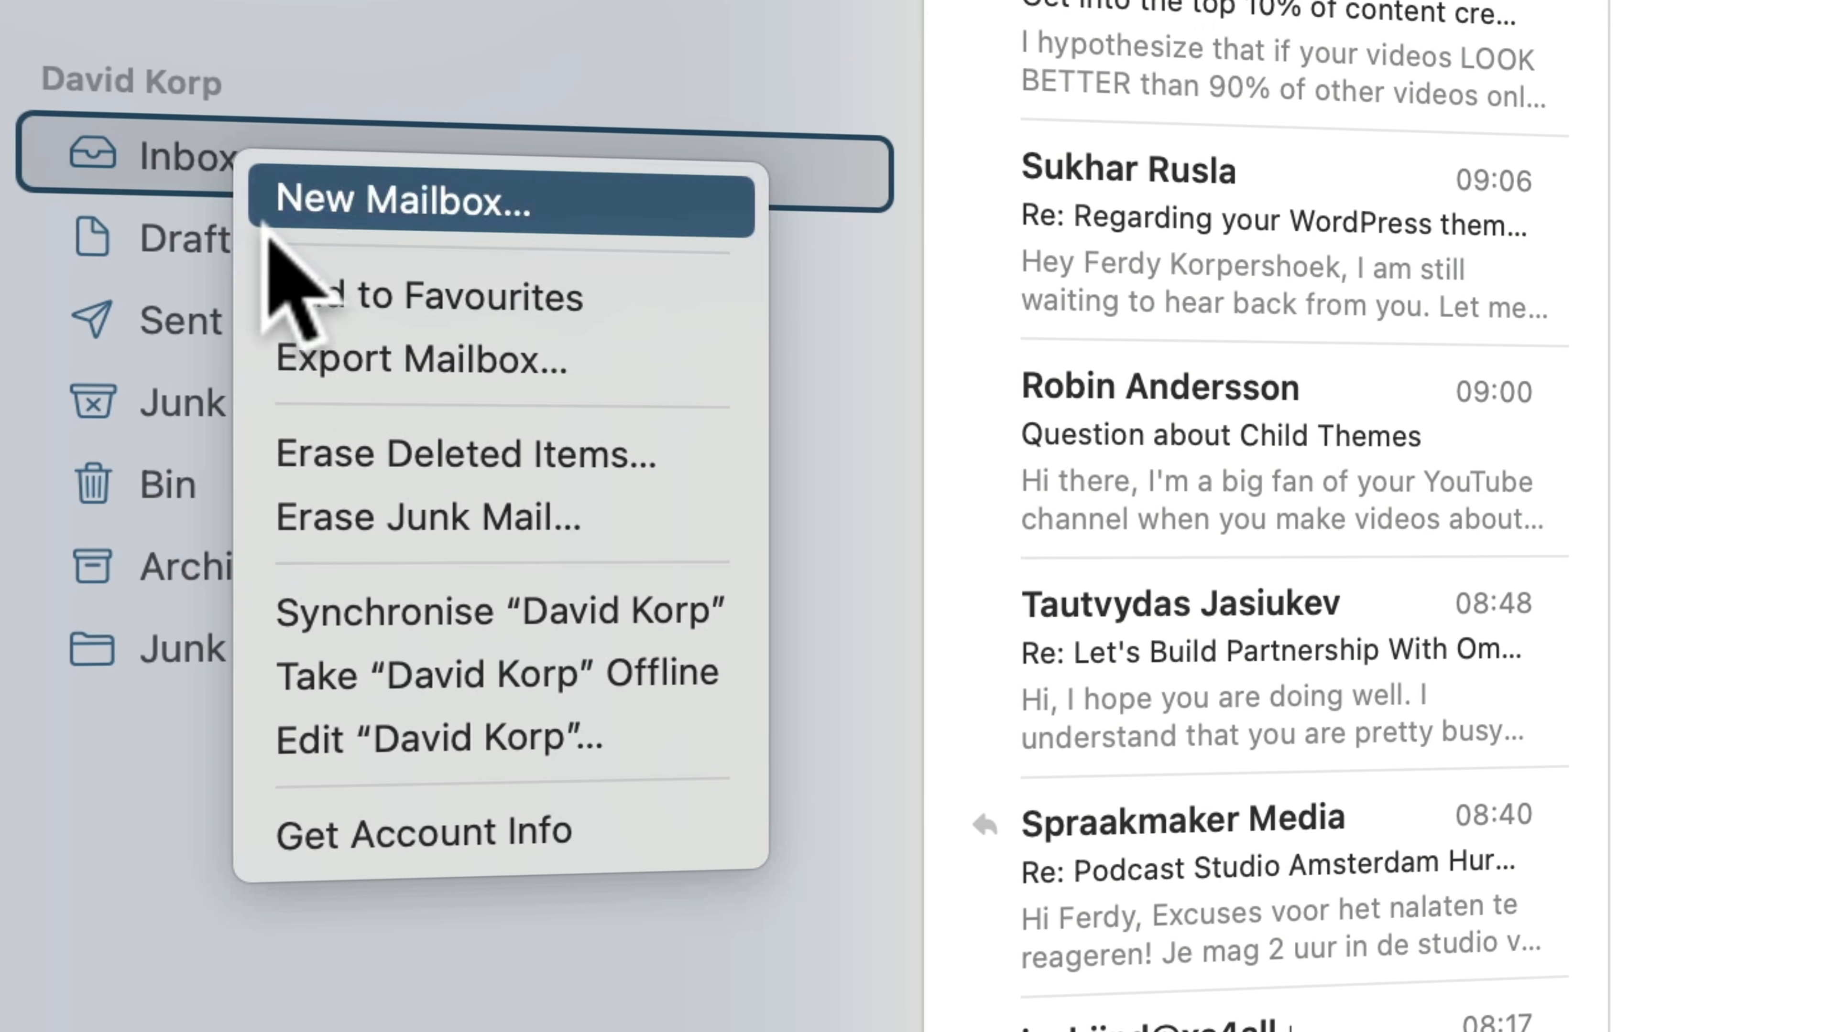
click(199, 320)
right_click(210, 325)
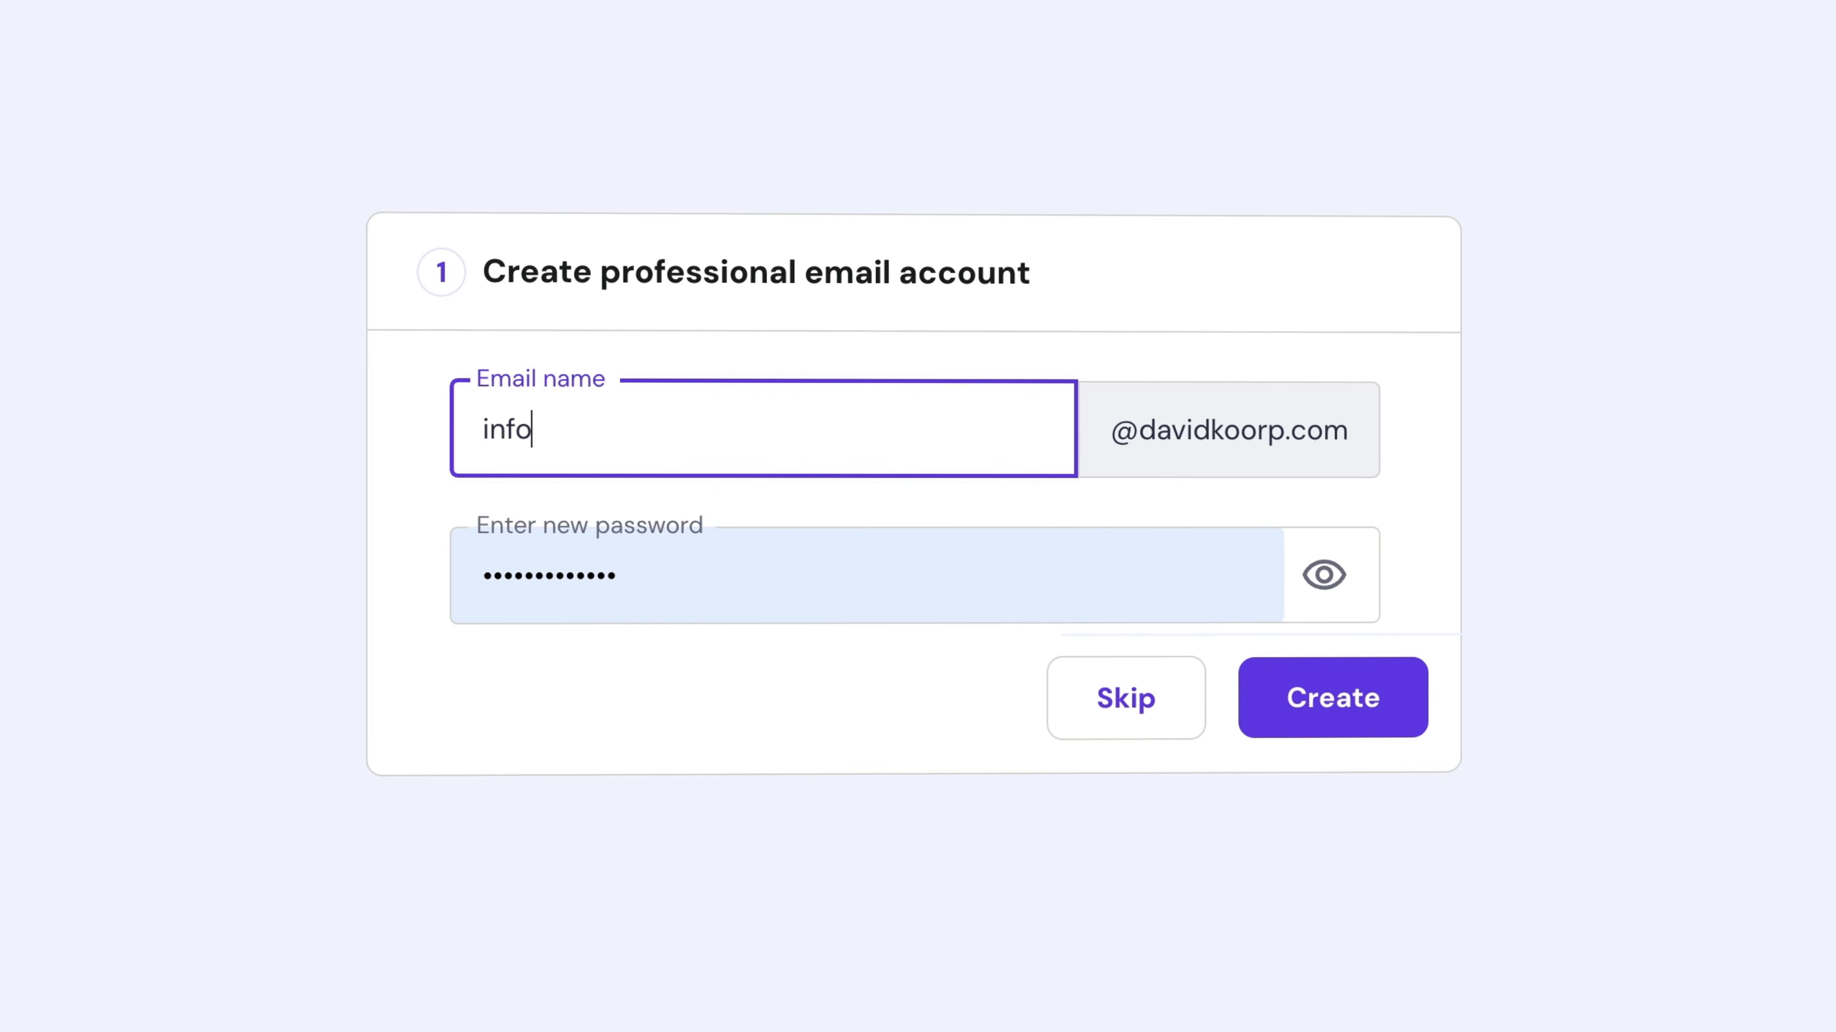
key(Tab)
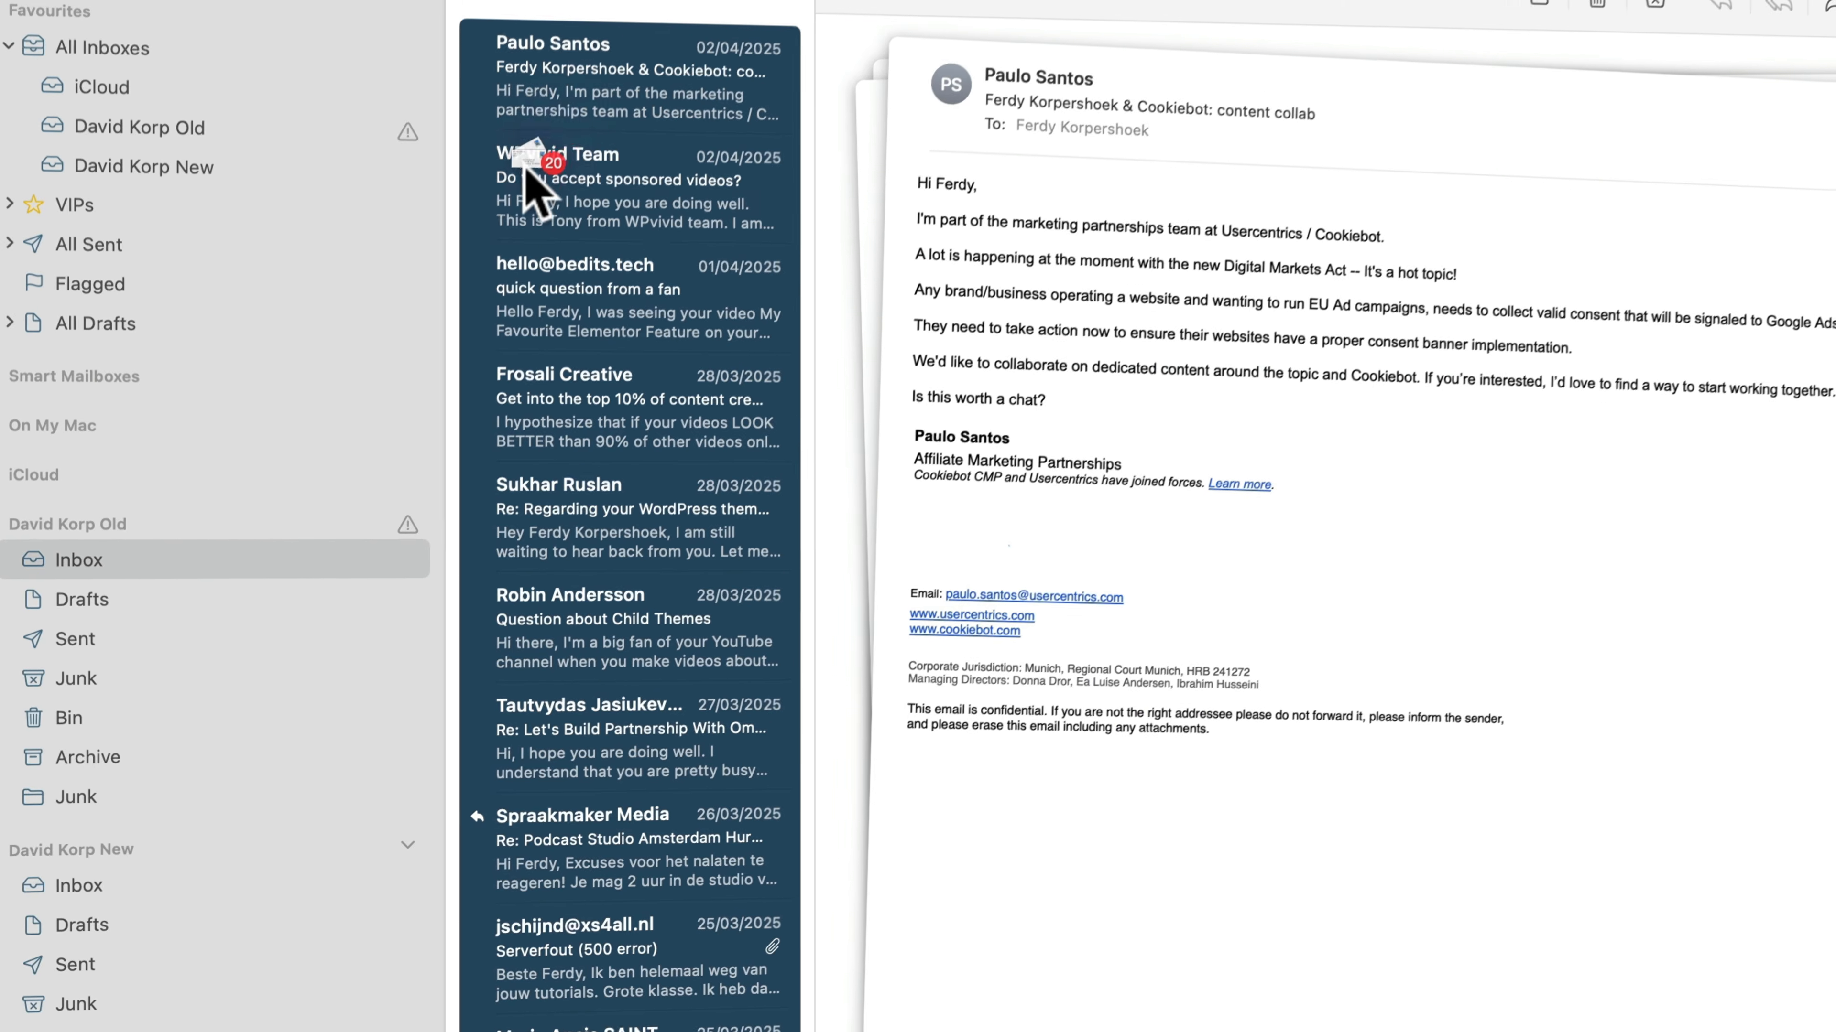
drag(533, 184, 167, 532)
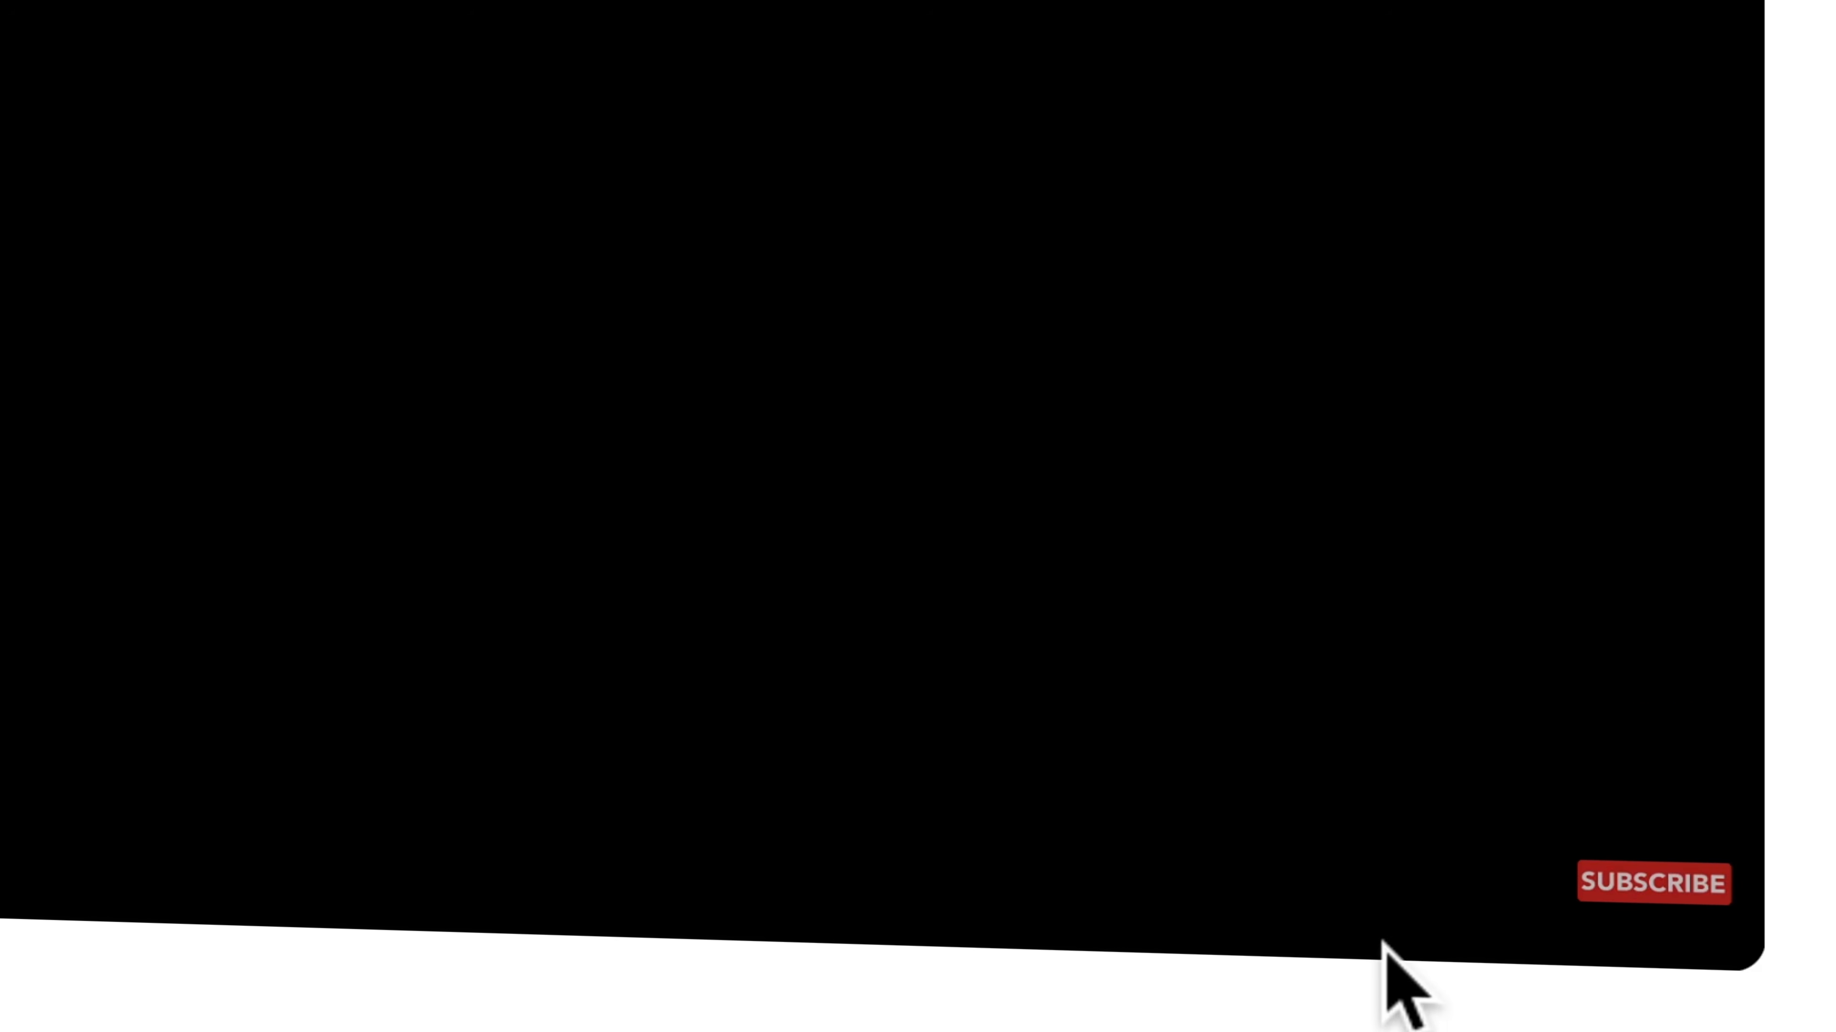
Open the video's audio track settings and look through the available languages
click(1376, 886)
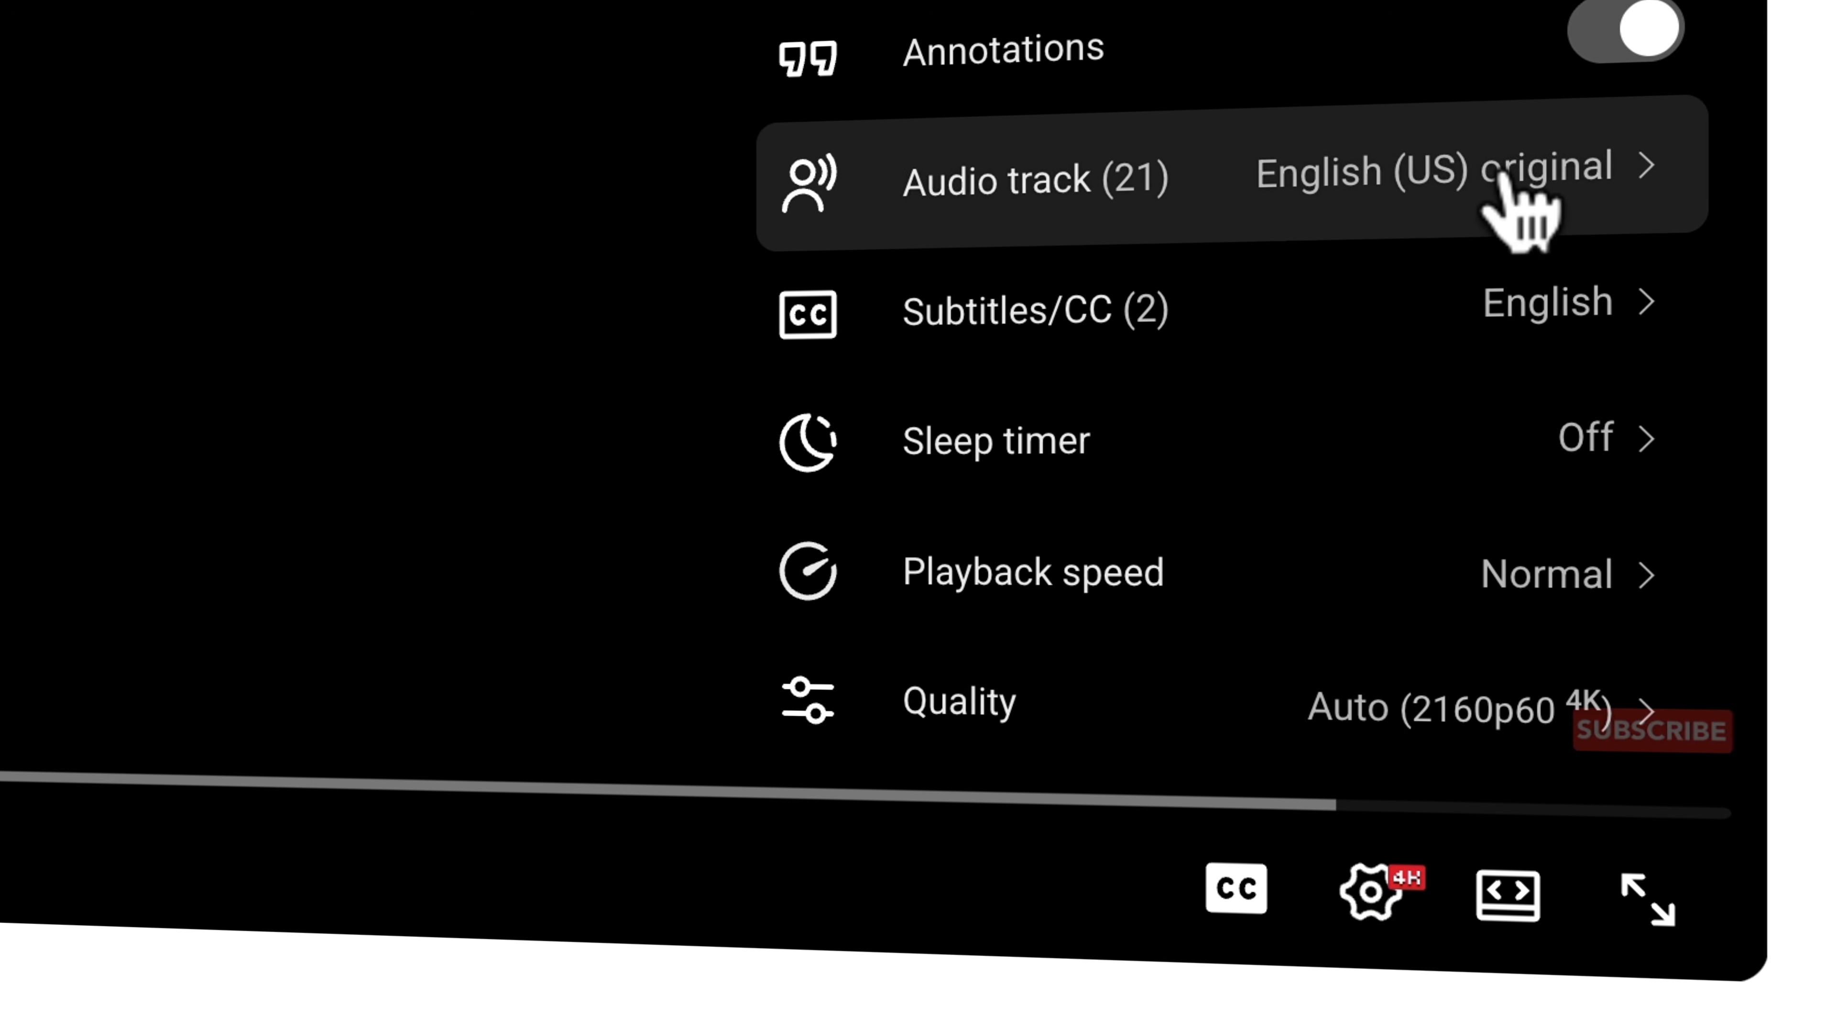
click(1417, 204)
scroll(1446, 310, down, 5)
scroll(1442, 319, down, 10)
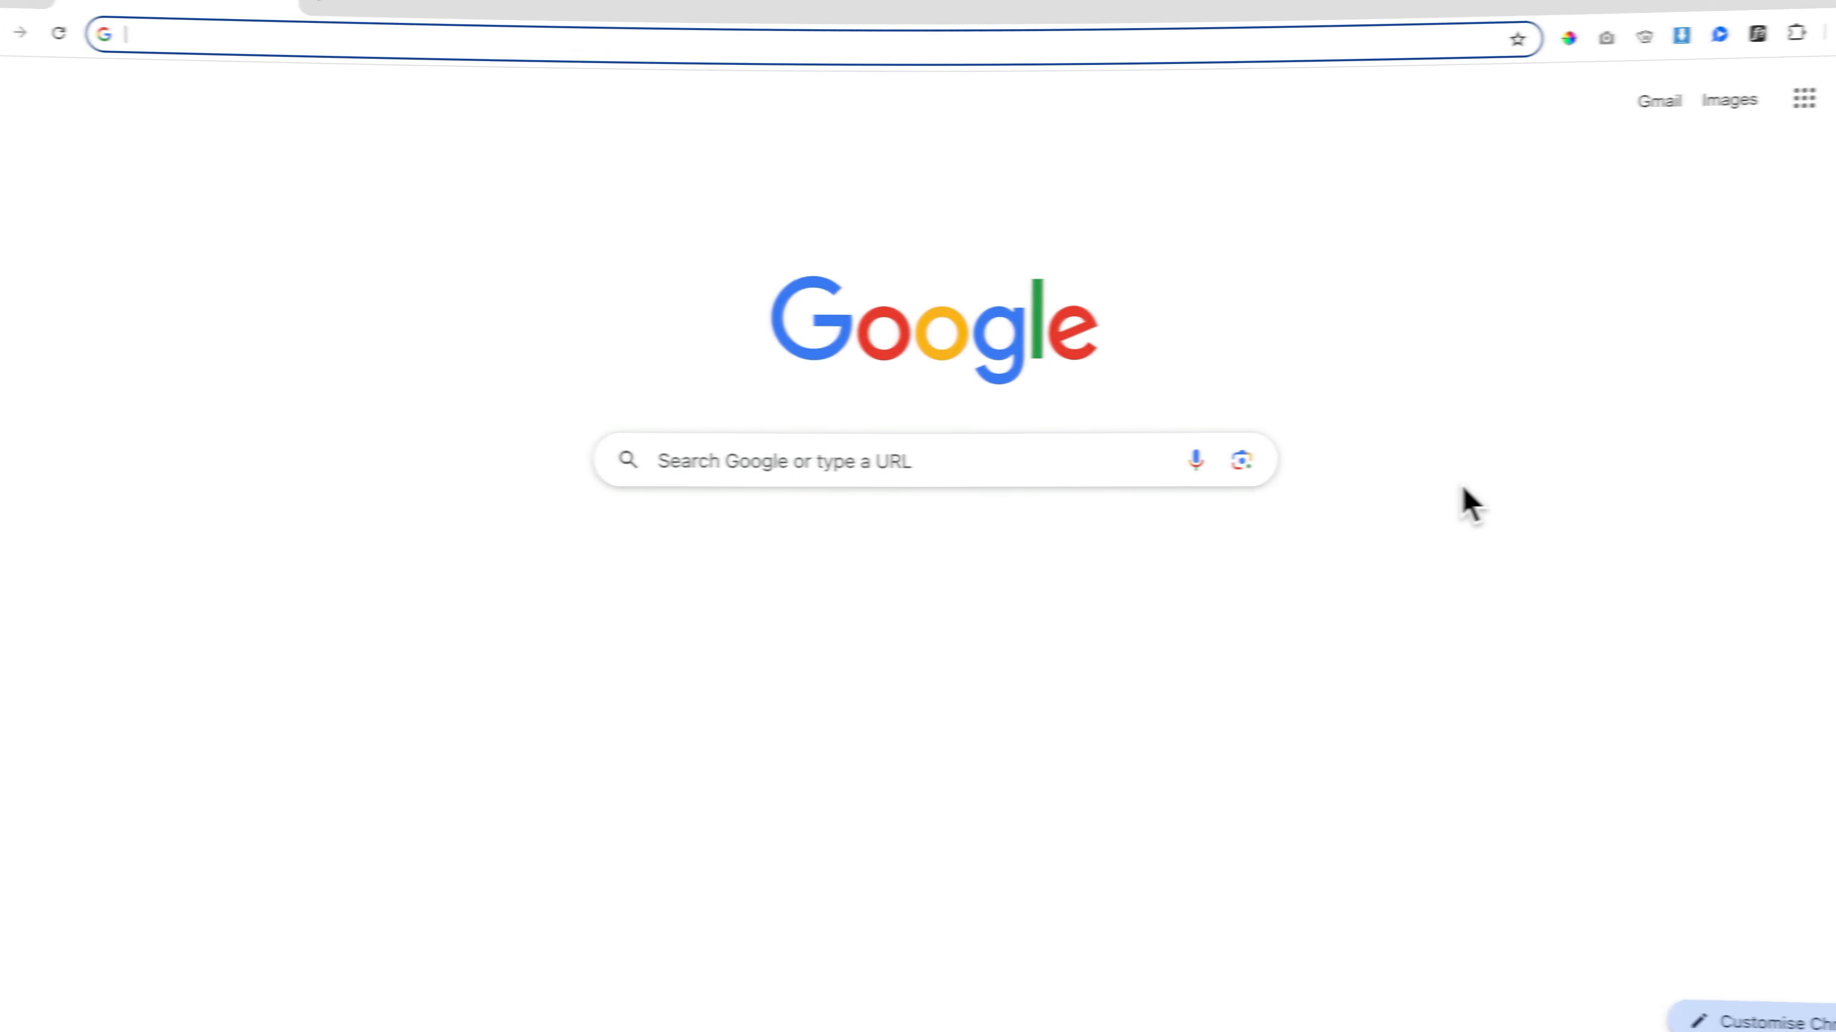
Go to hostgator.com
text(hostg)
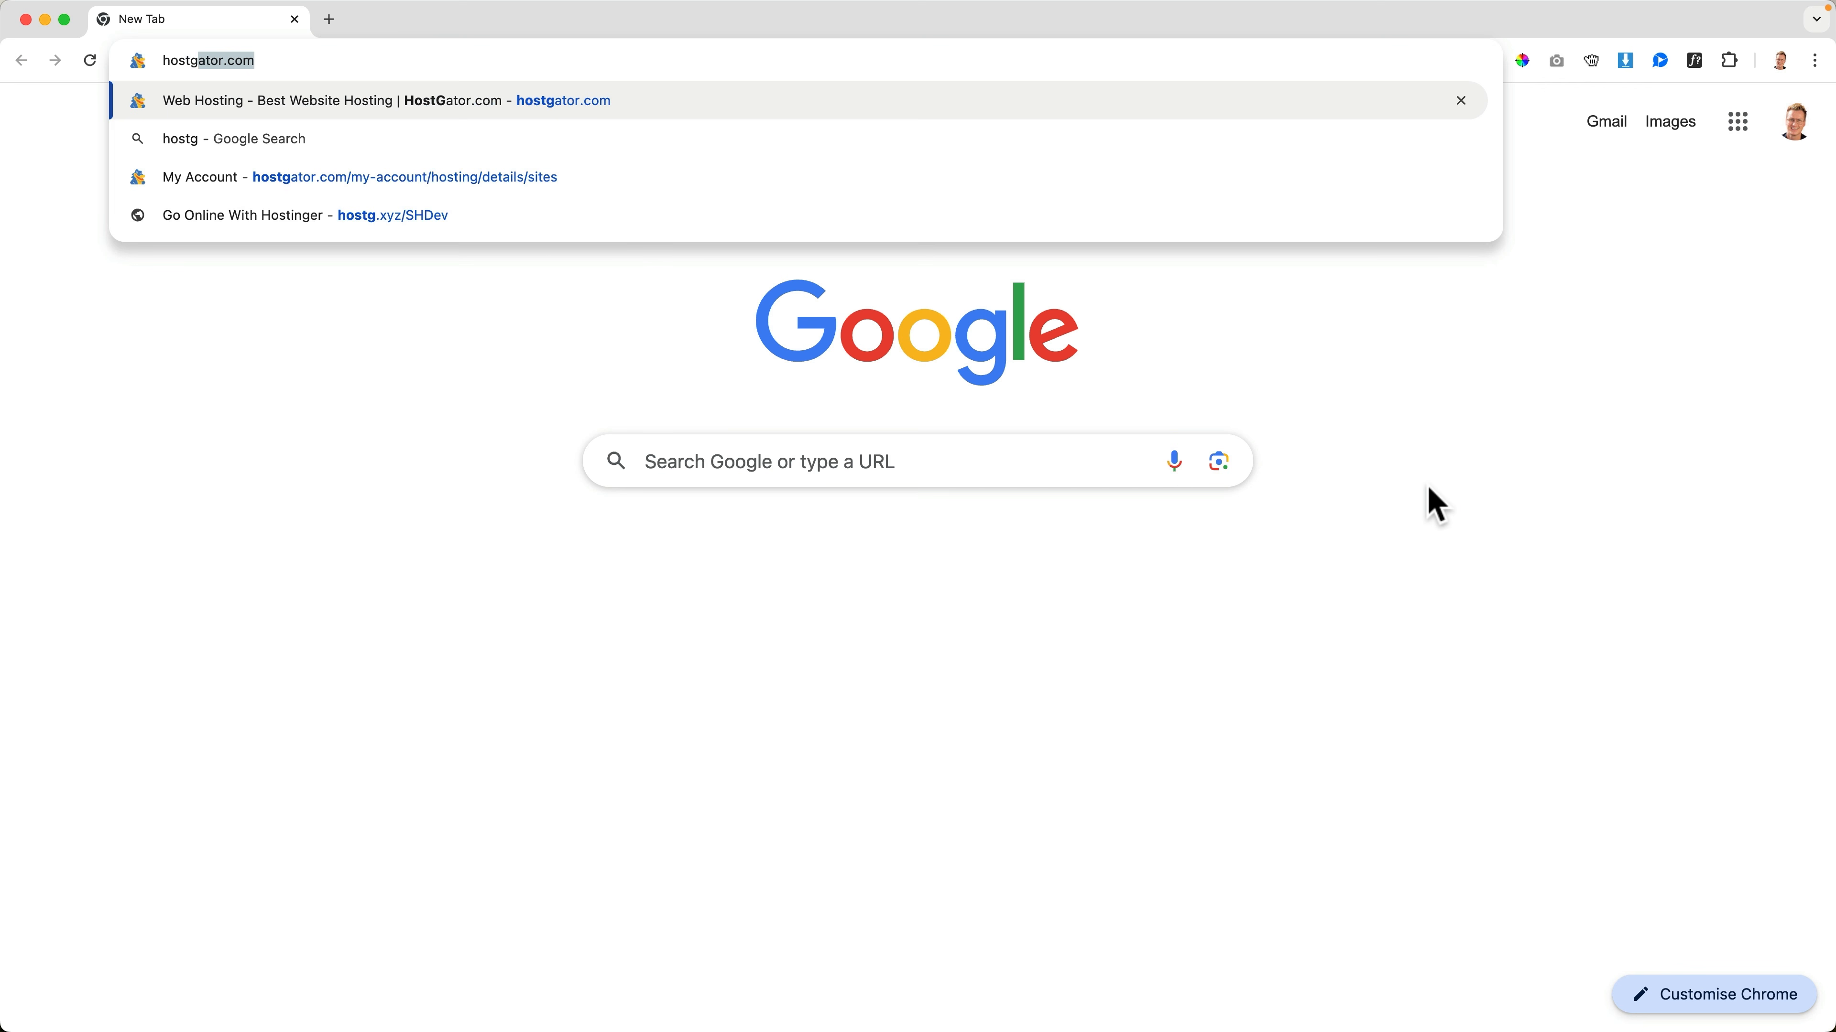
text(ator.com)
key(Return)
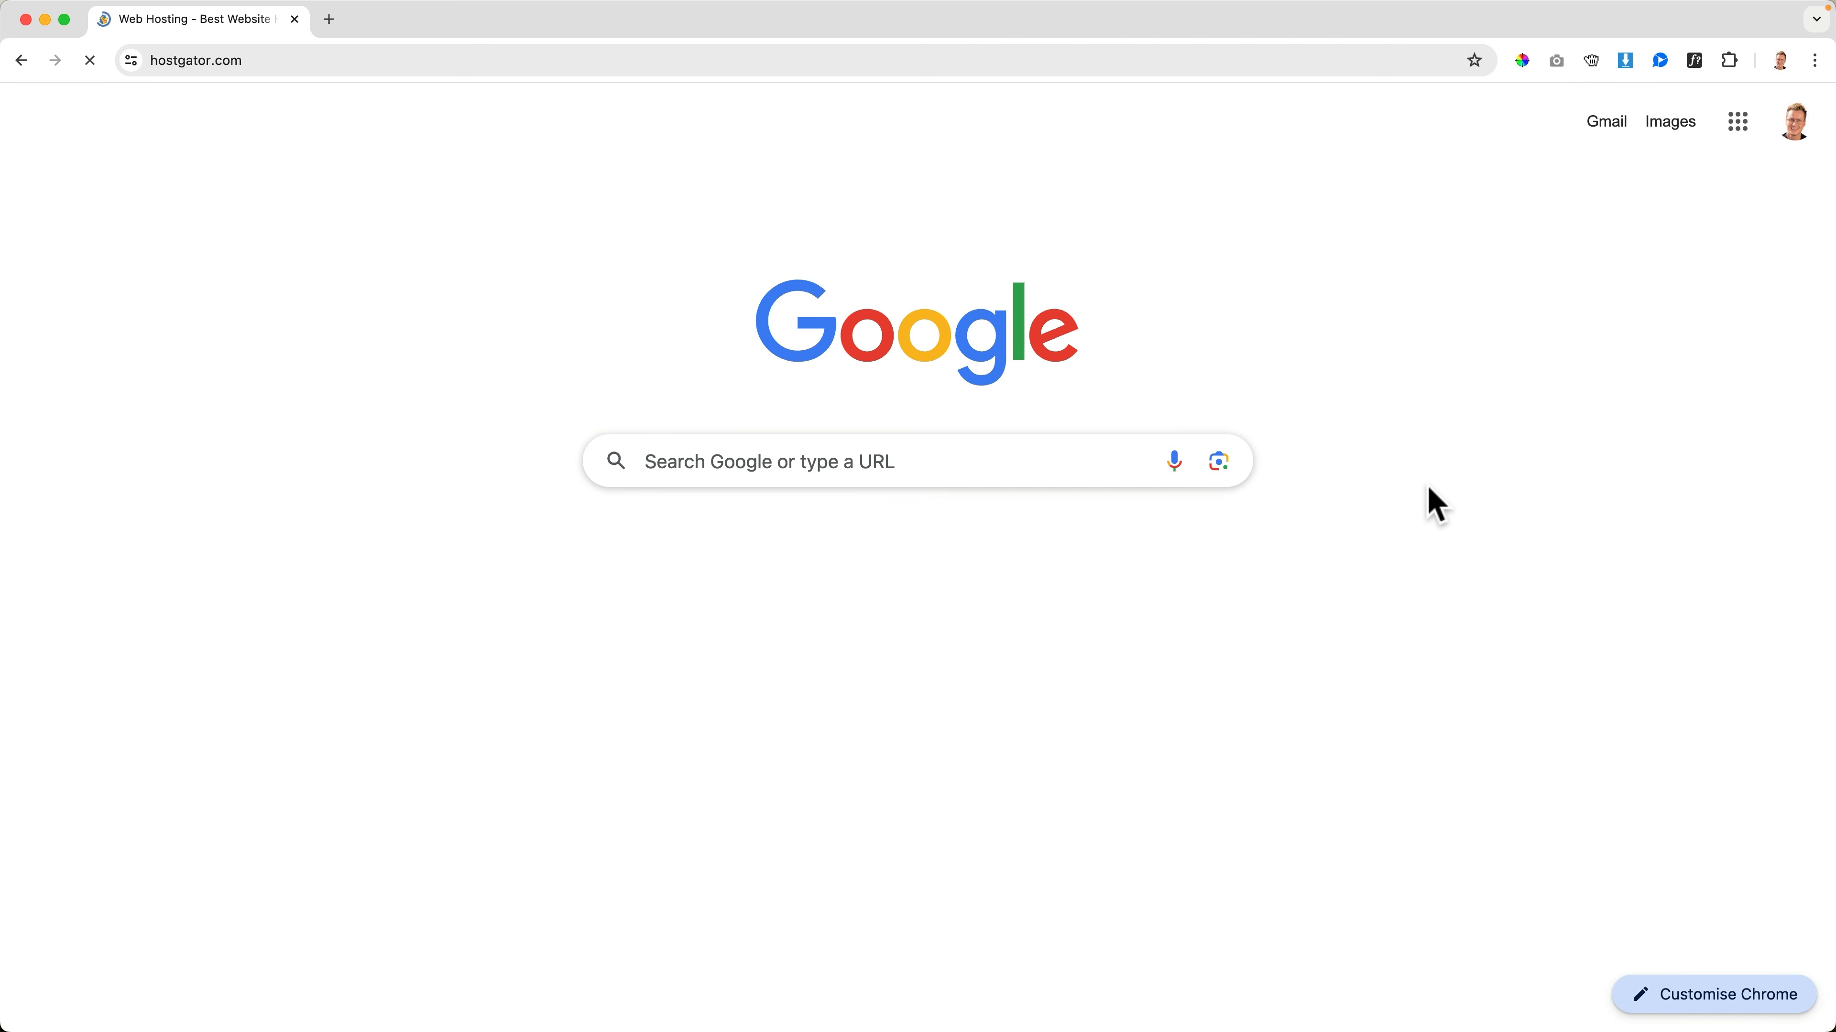
Open the davidkoorp.com website from the hosting account's site list and look over its courses page
mouse_move(1522, 141)
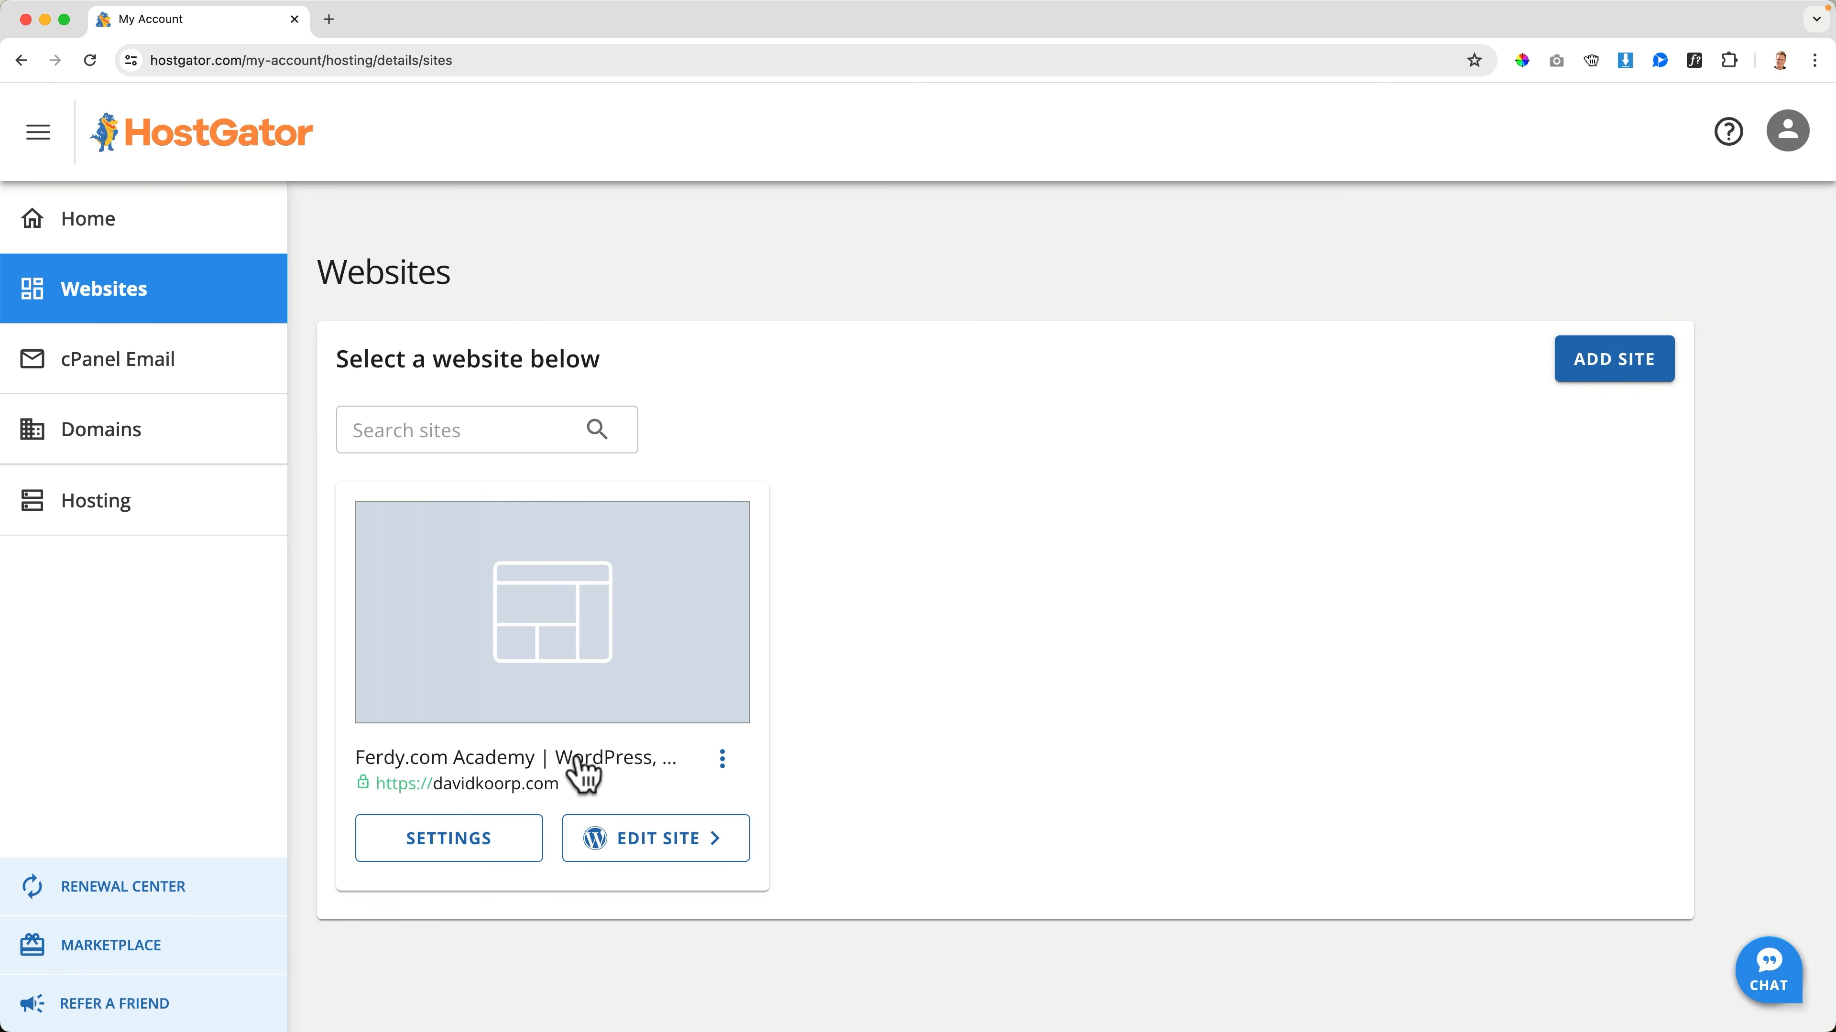
click(582, 774)
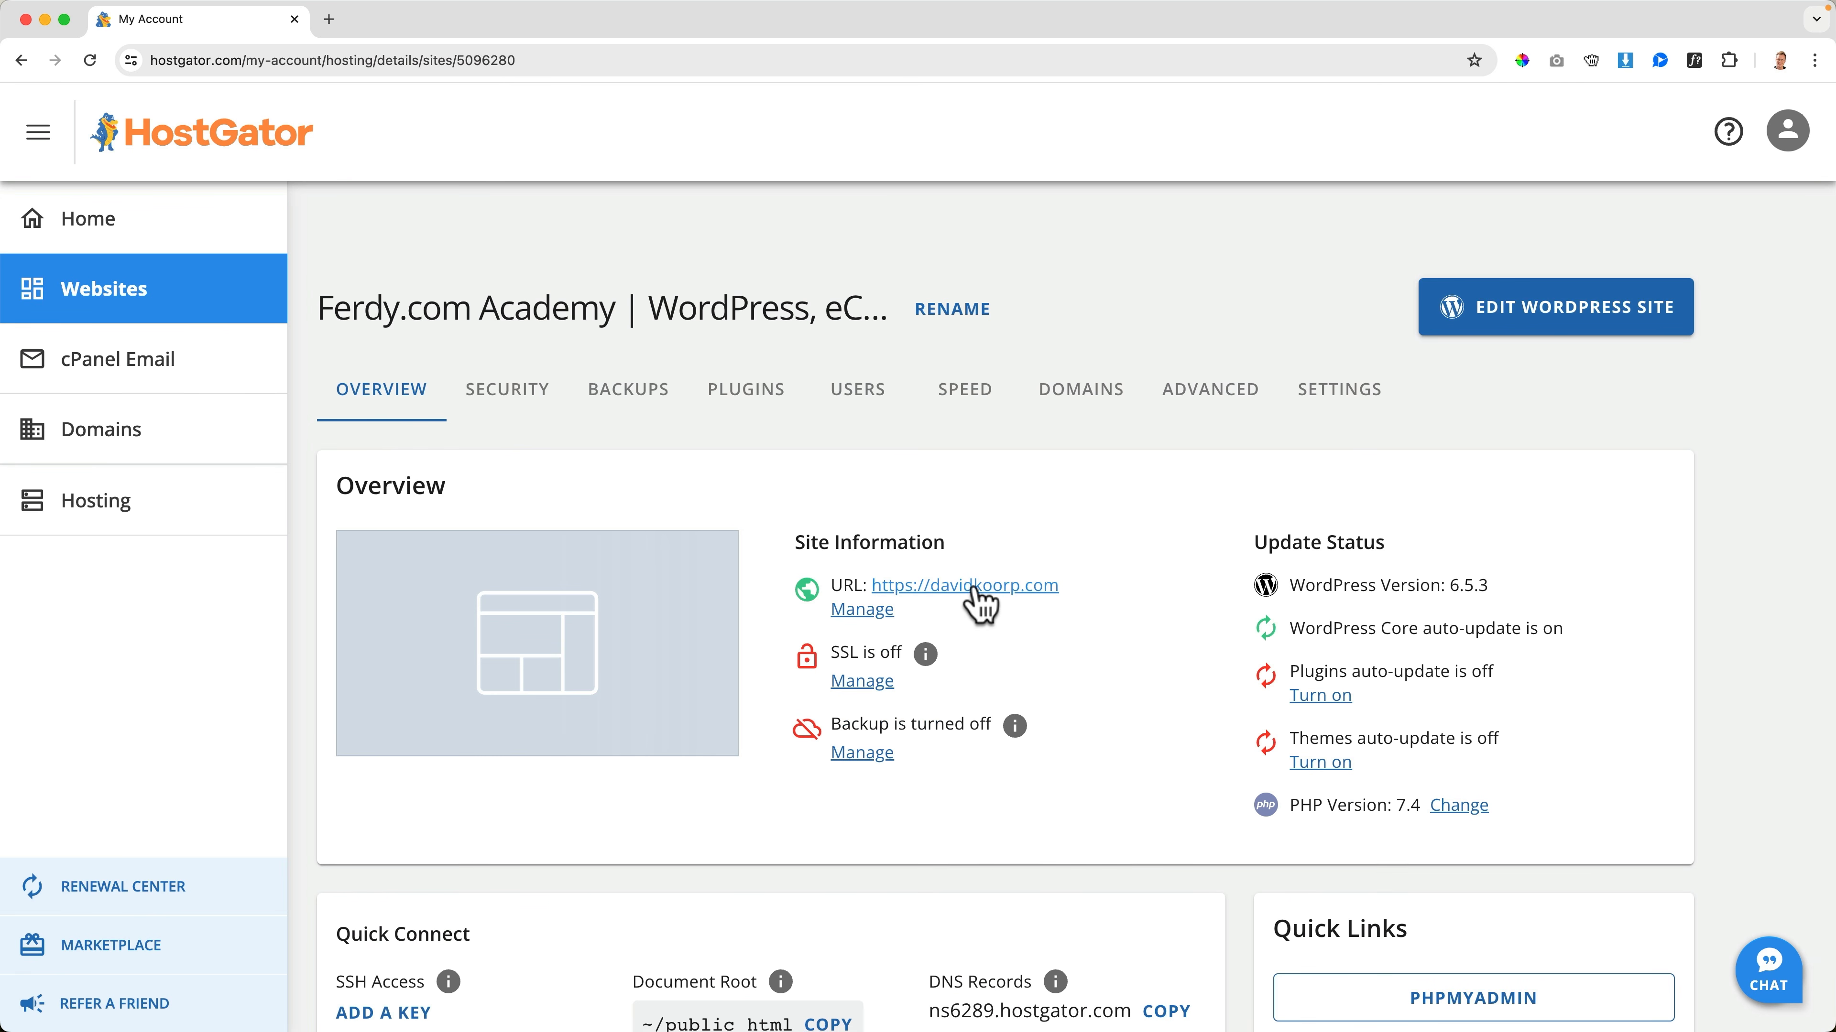
click(1001, 587)
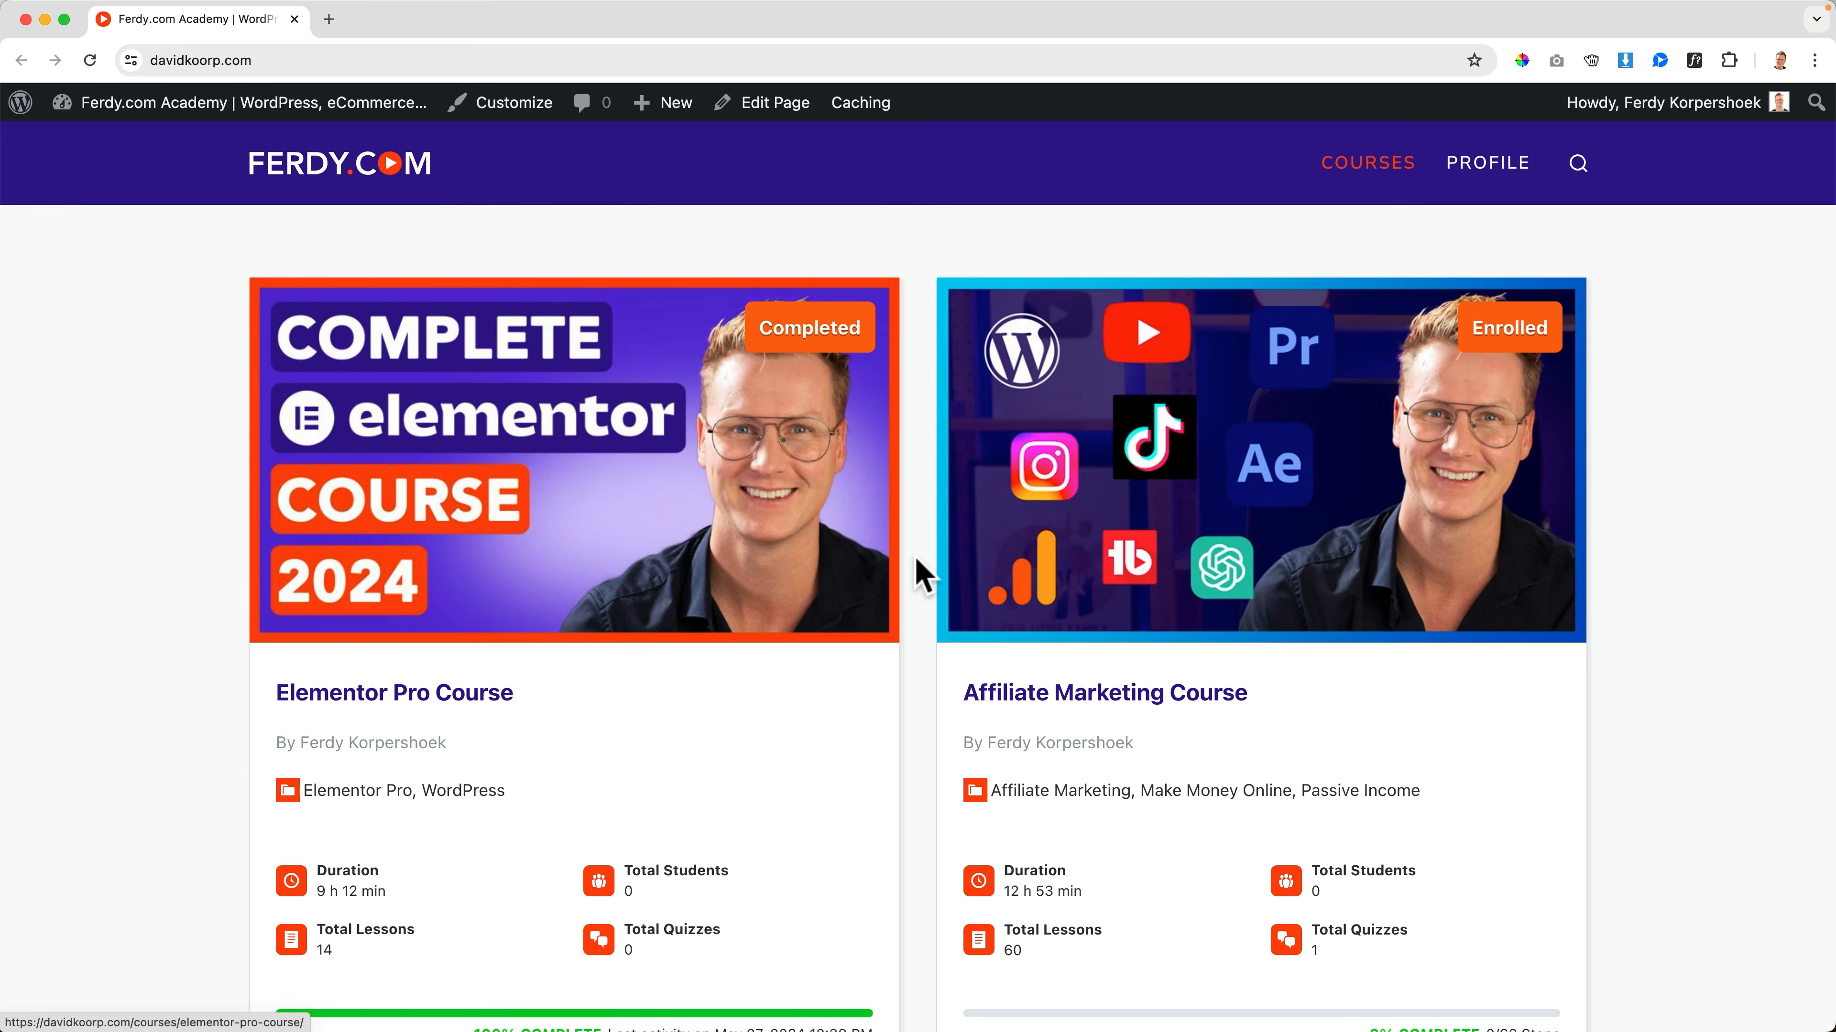
scroll(924, 575, down, 10)
scroll(923, 575, up, 15)
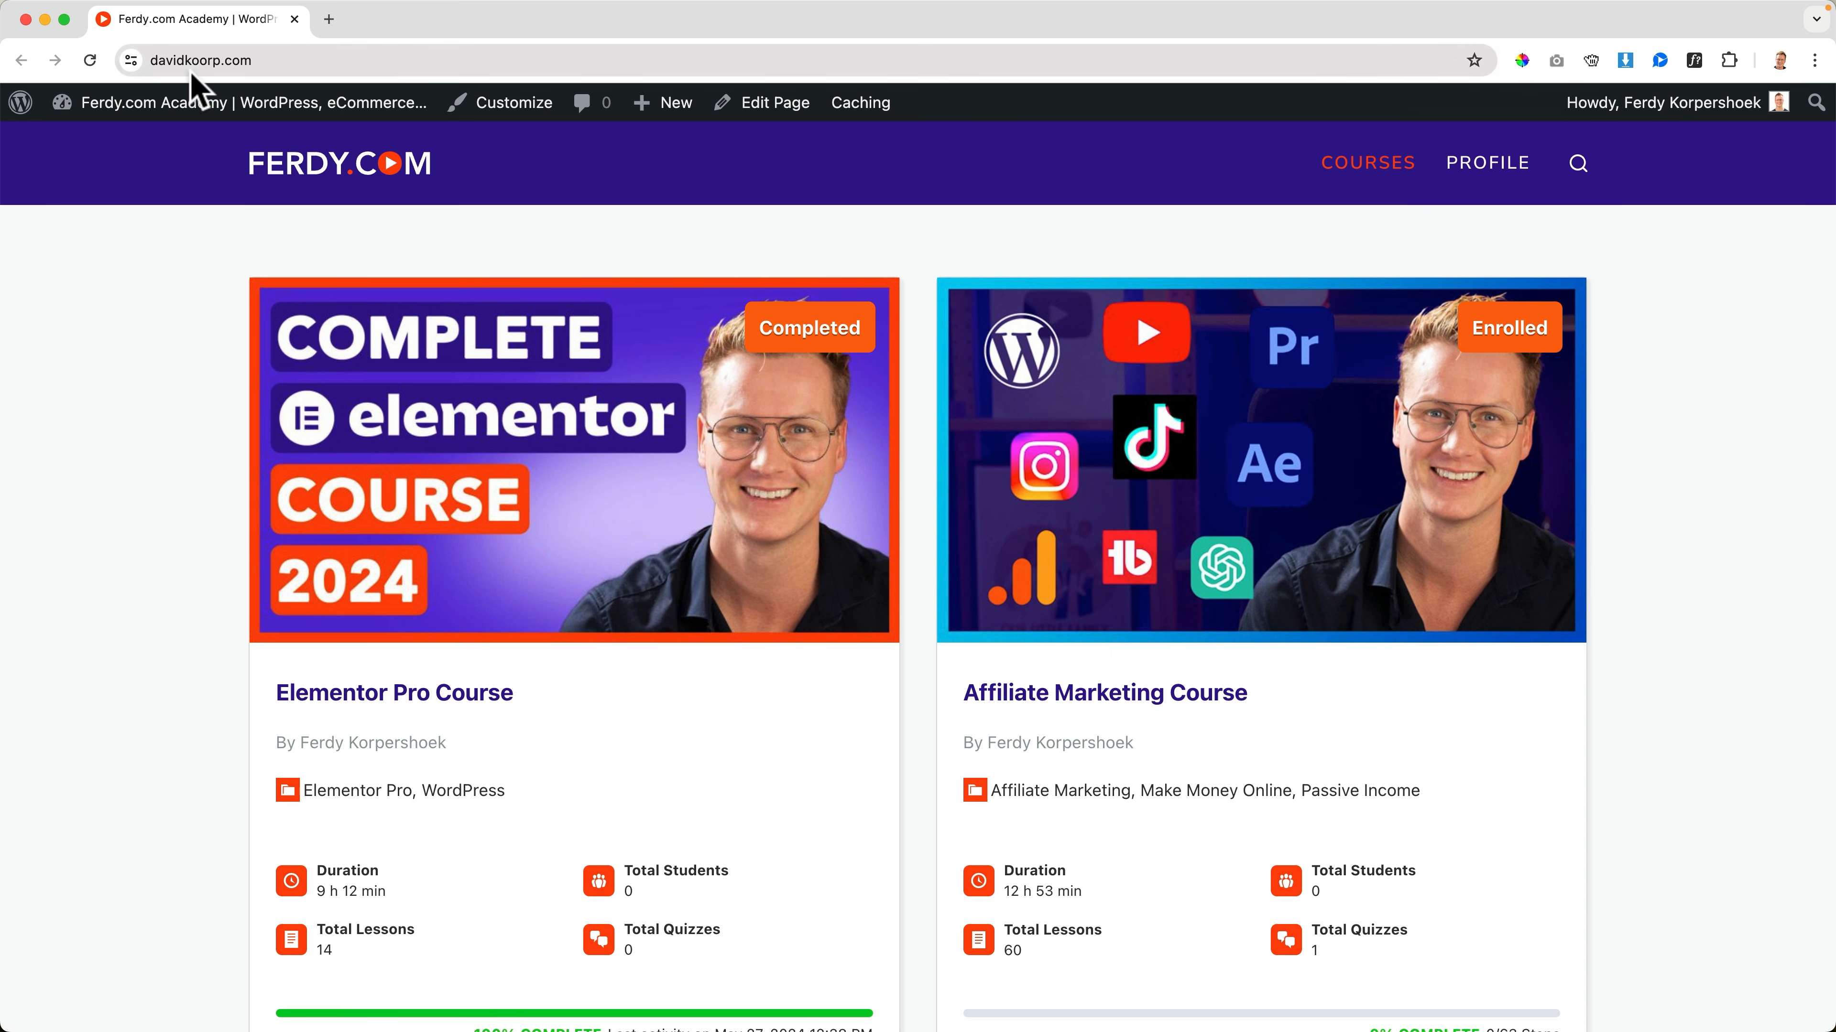
From the site's WordPress dashboard, search new plugins for "all in one wp migration", and install and activate All-in-One WP Migration and Backup
click(189, 105)
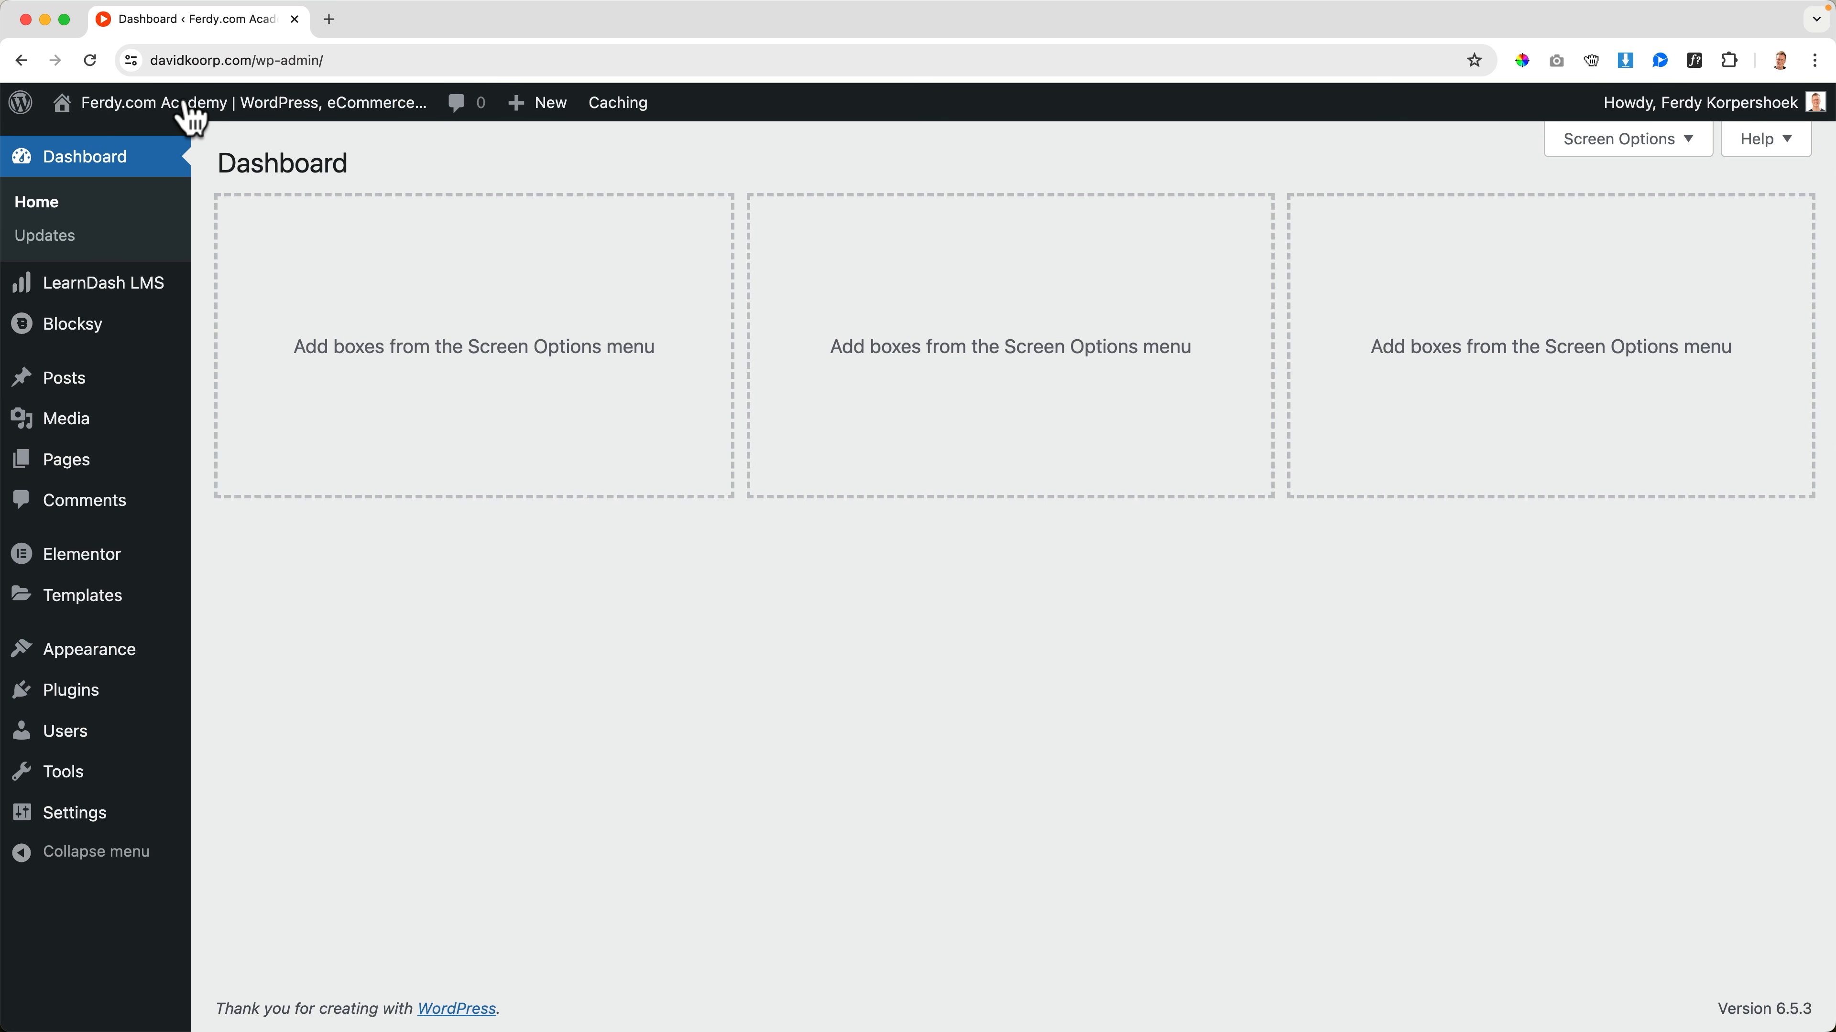
mouse_move(182, 97)
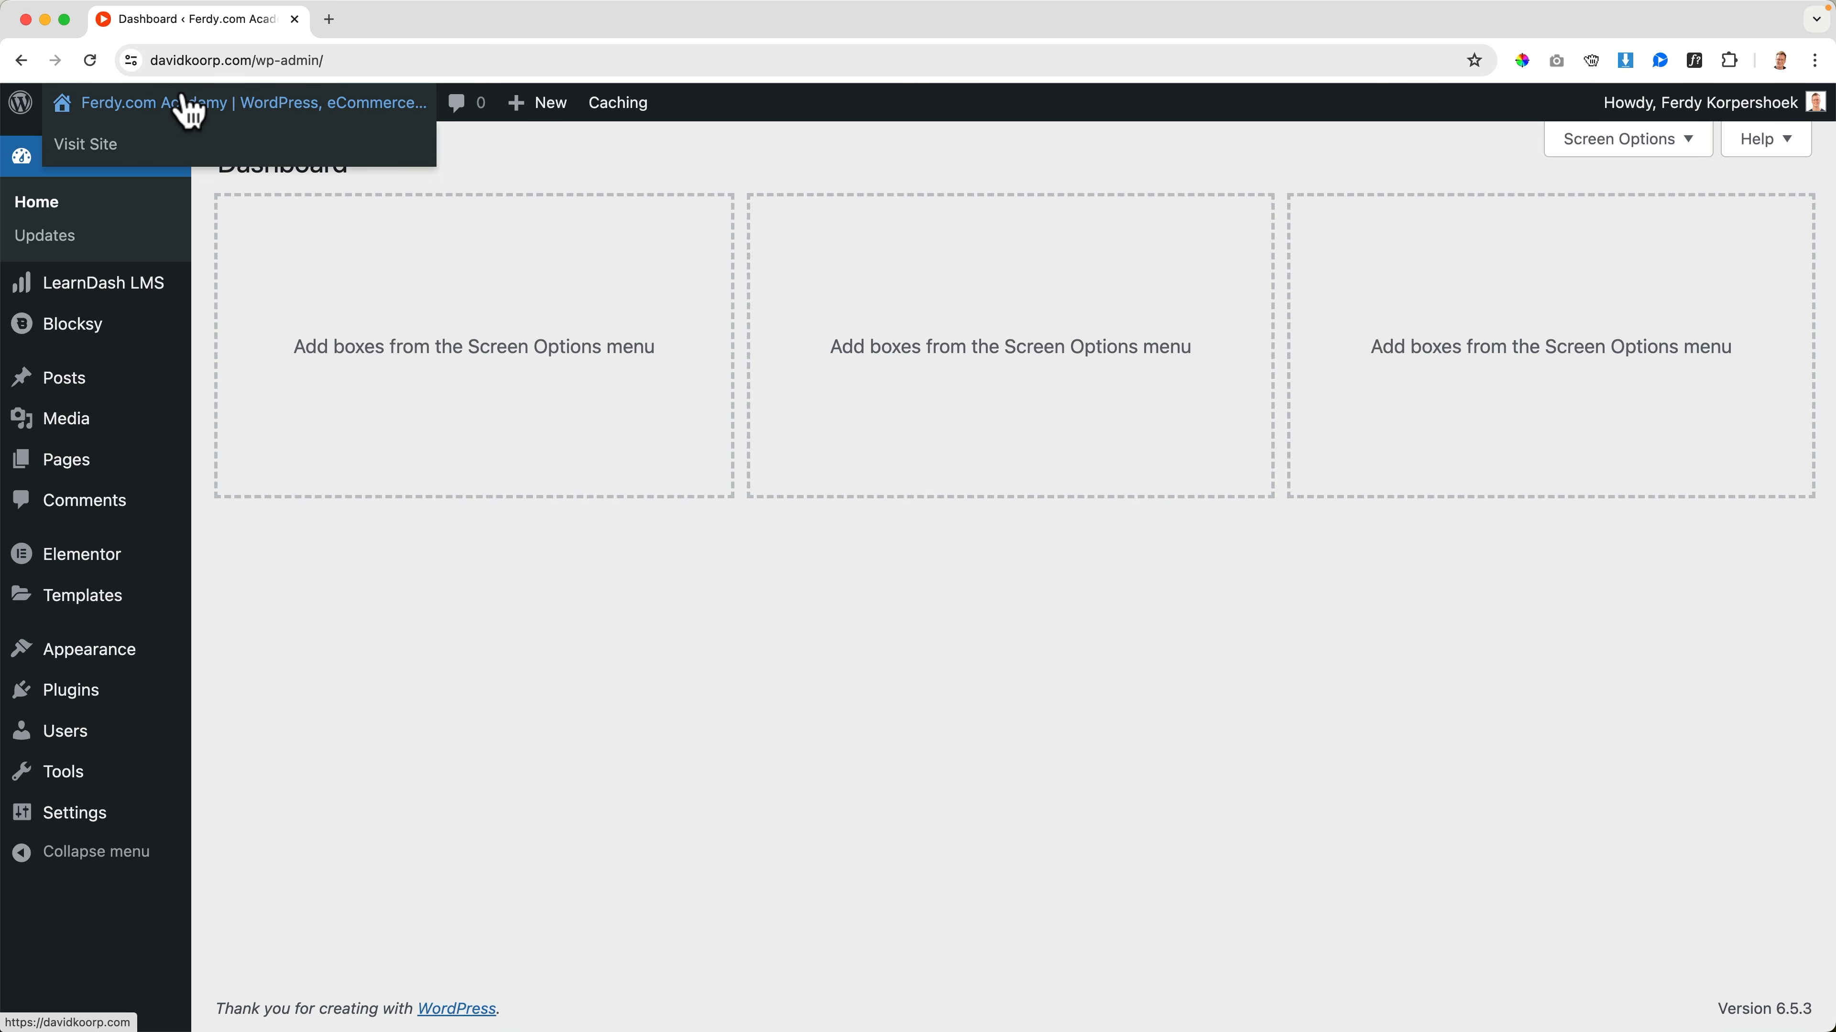
mouse_move(79, 698)
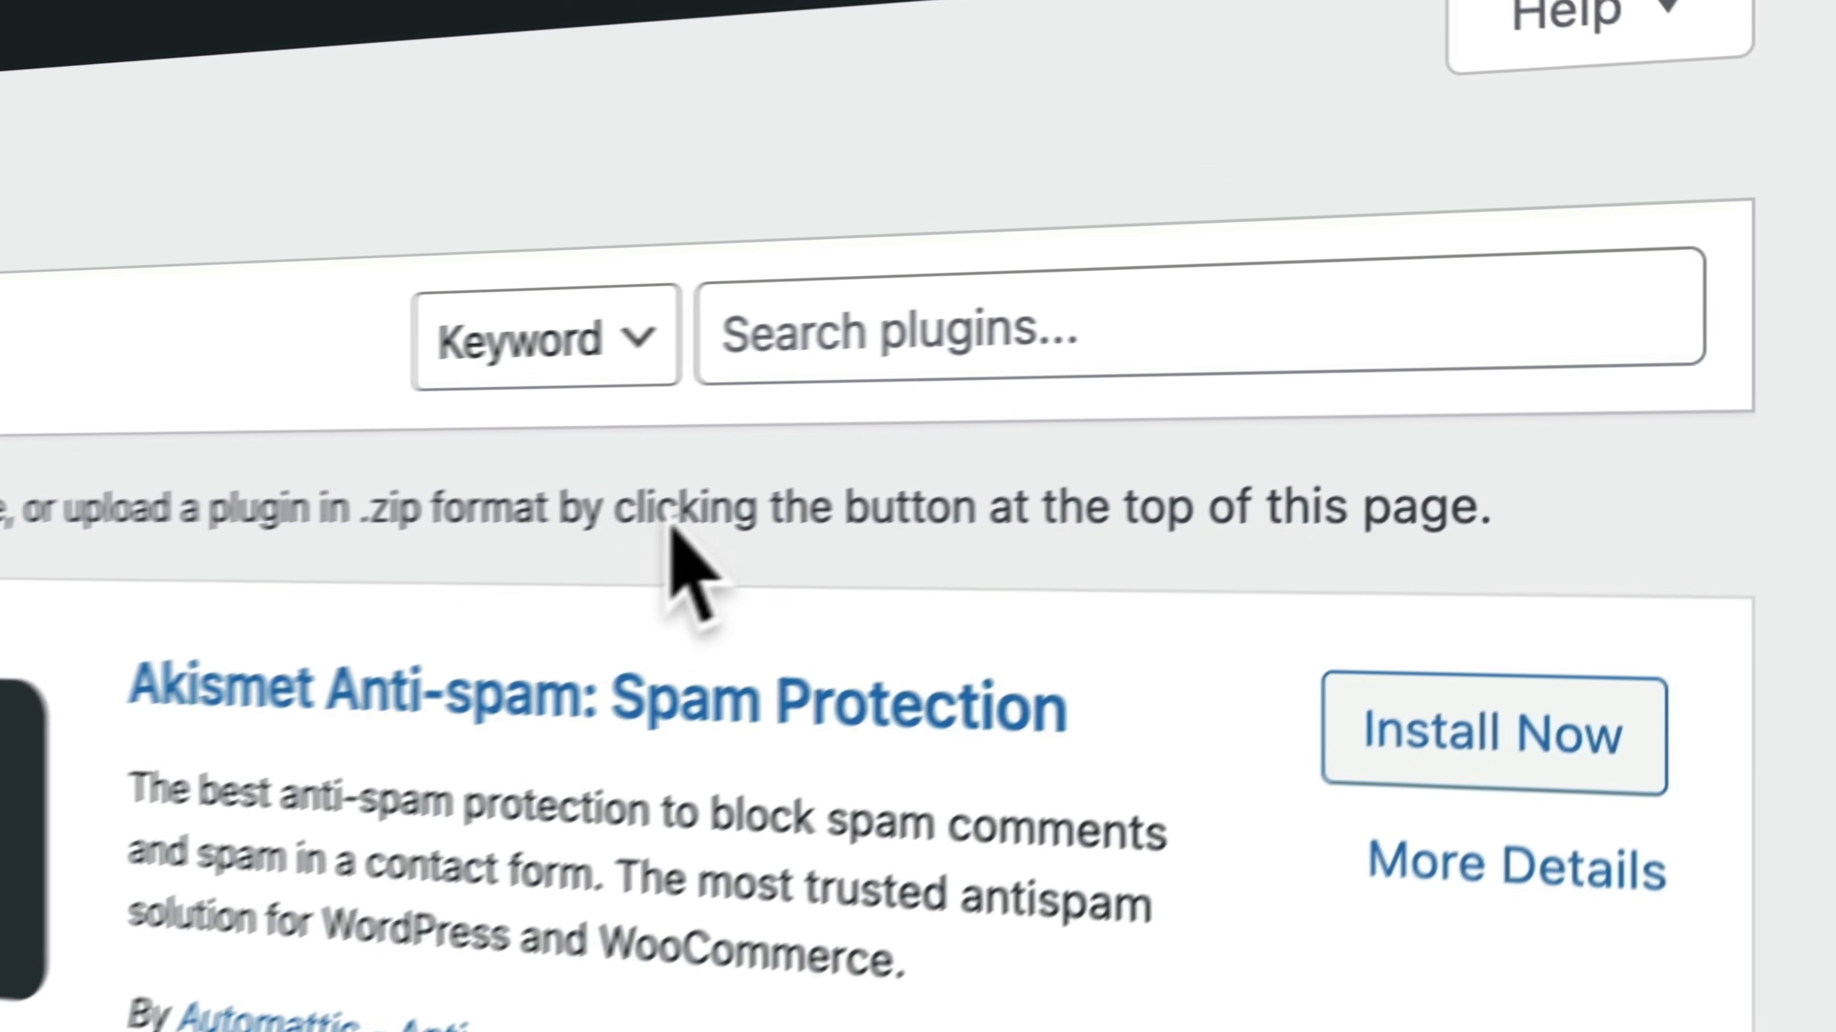
click(1482, 231)
text(all in one wp migration)
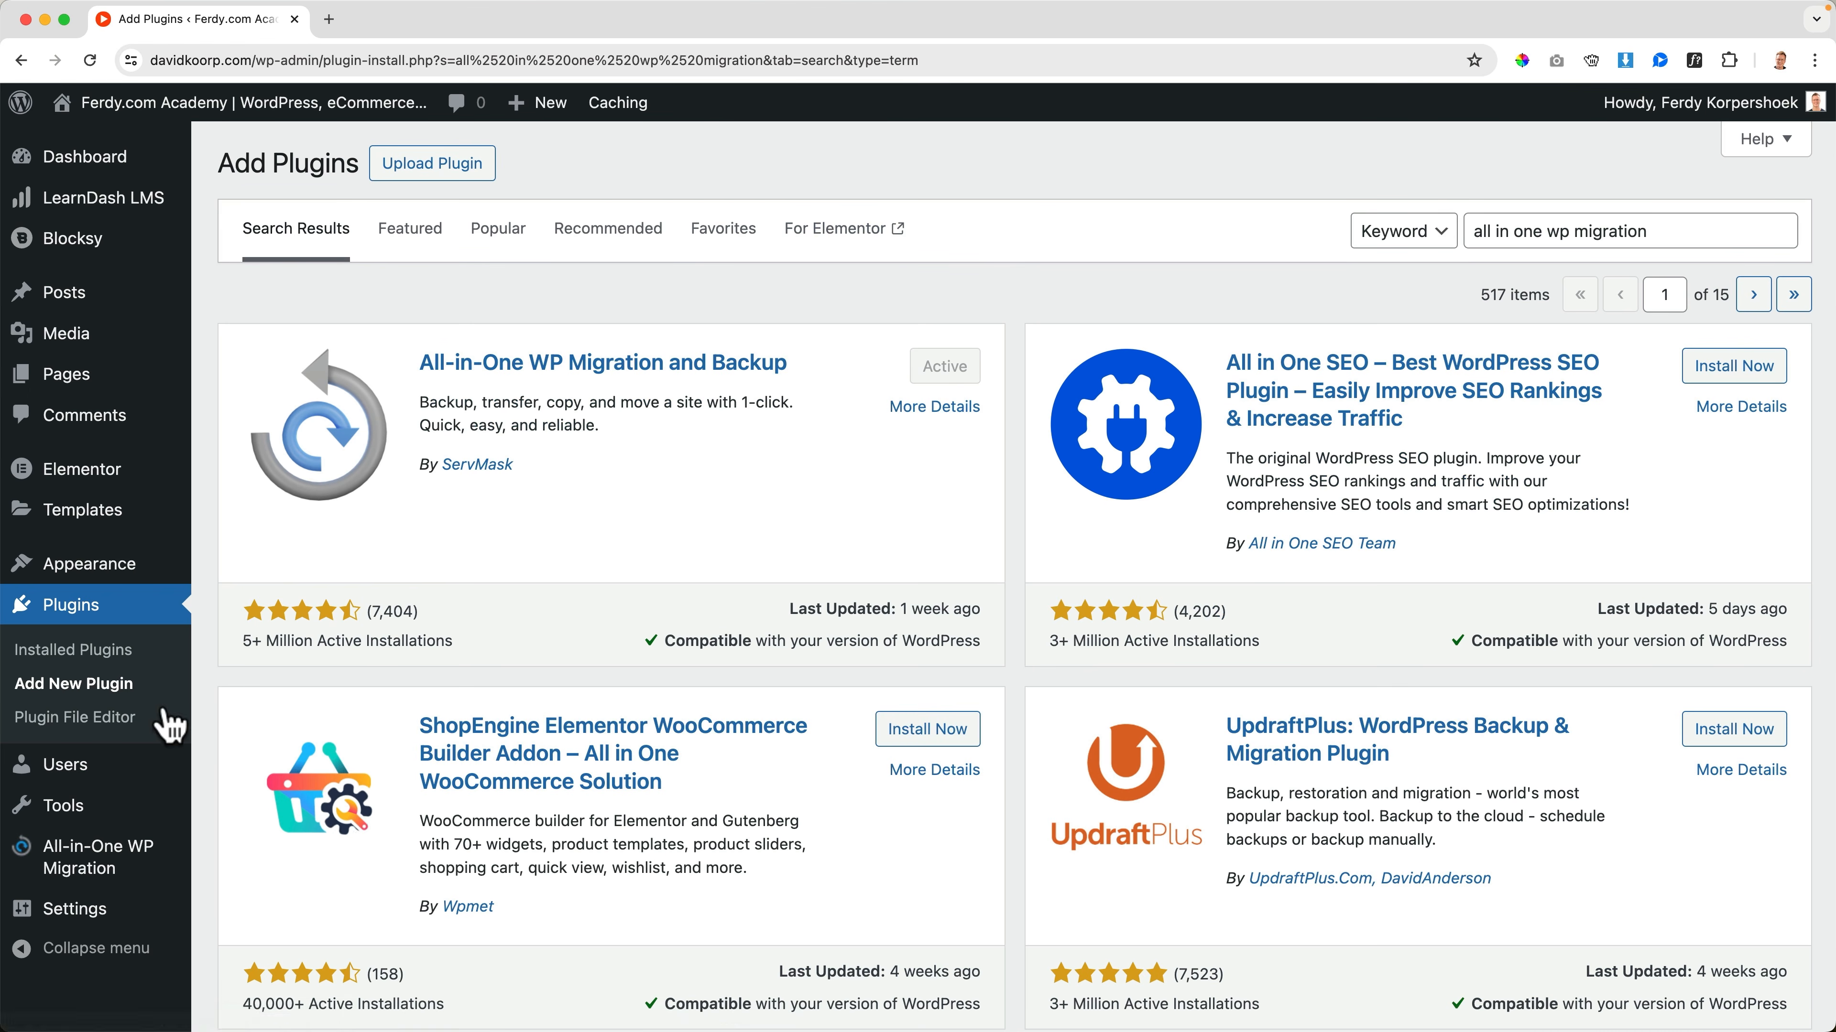
Export the whole site to a file with All-in-One WP Migration and download the export
mouse_move(83, 864)
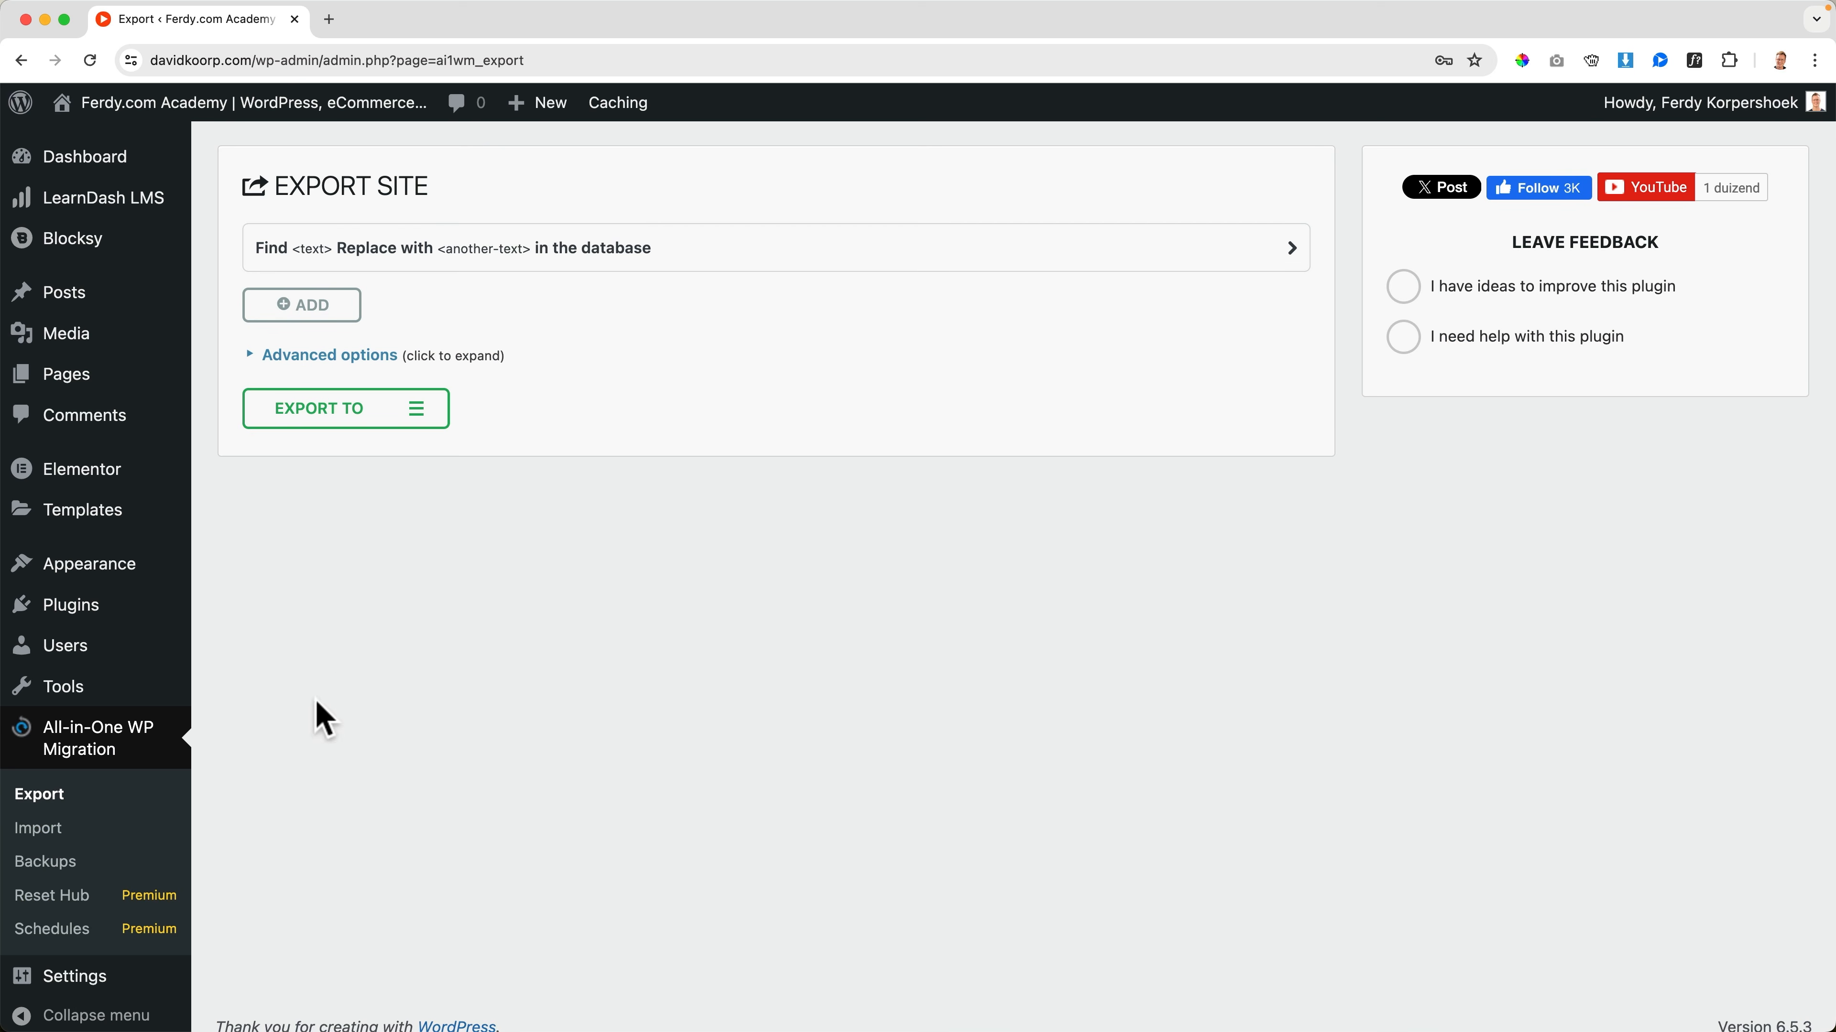
click(419, 419)
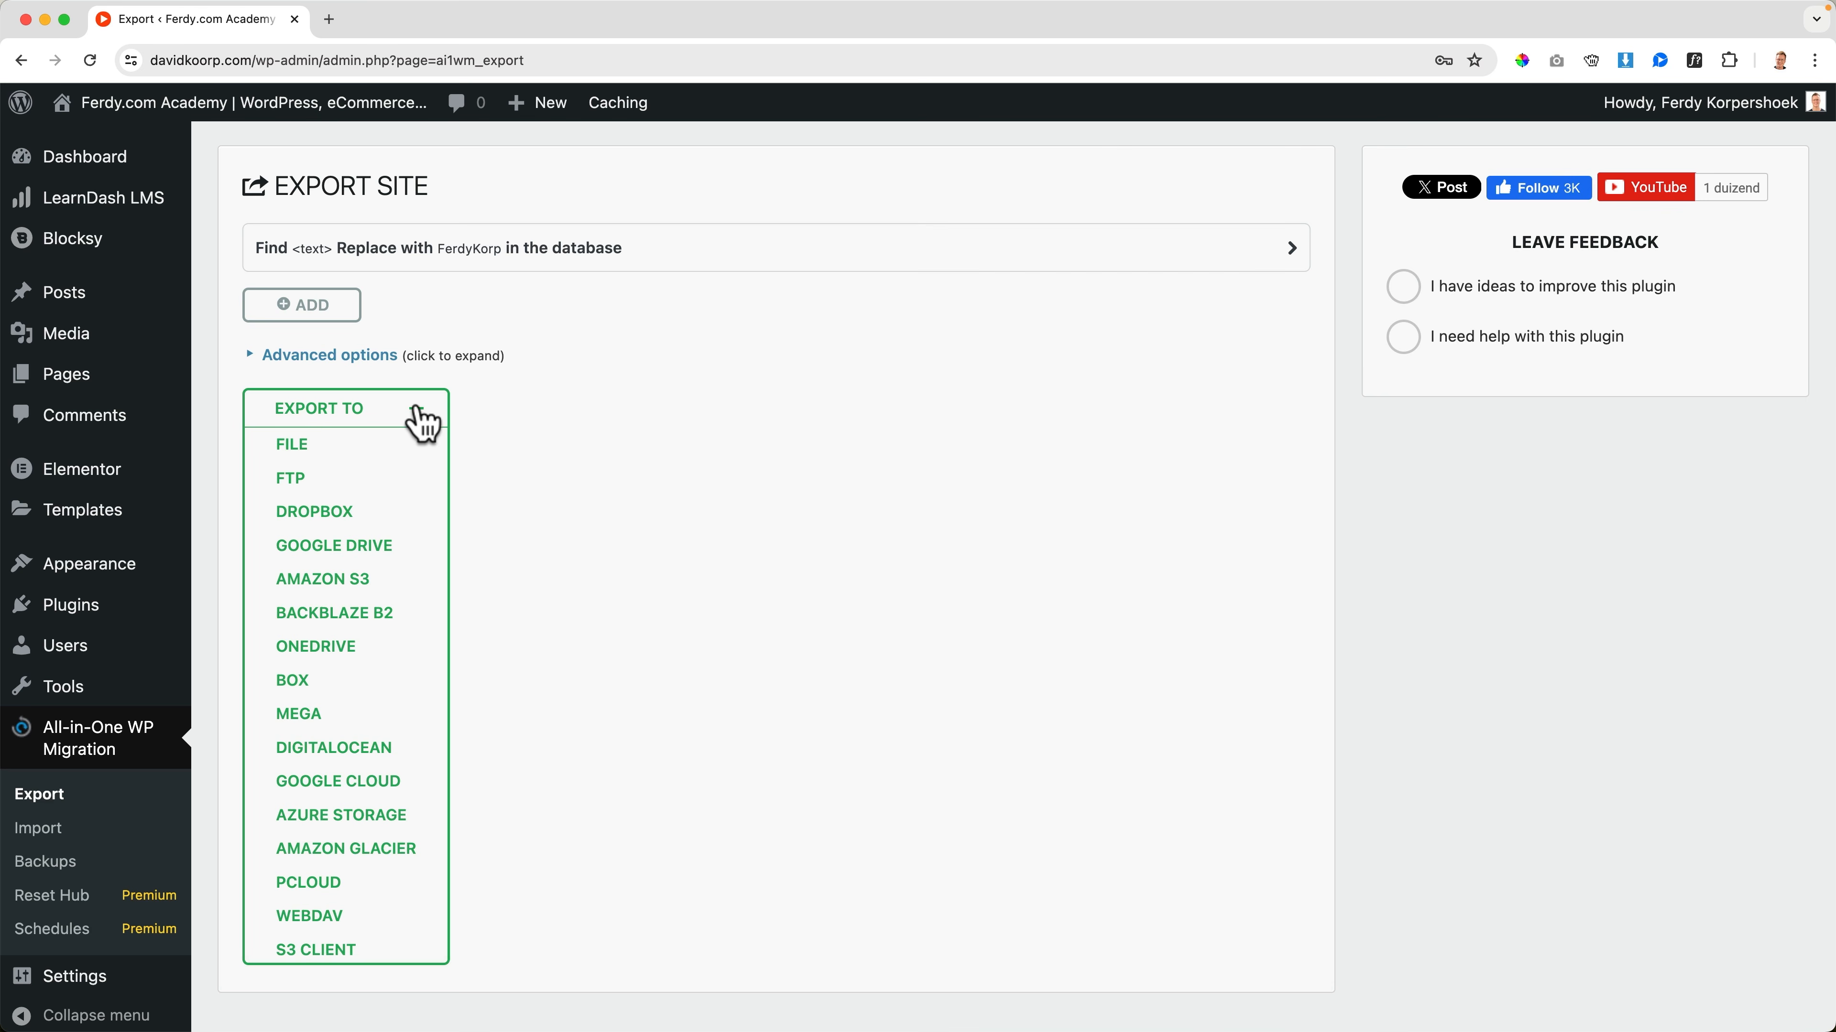
click(298, 446)
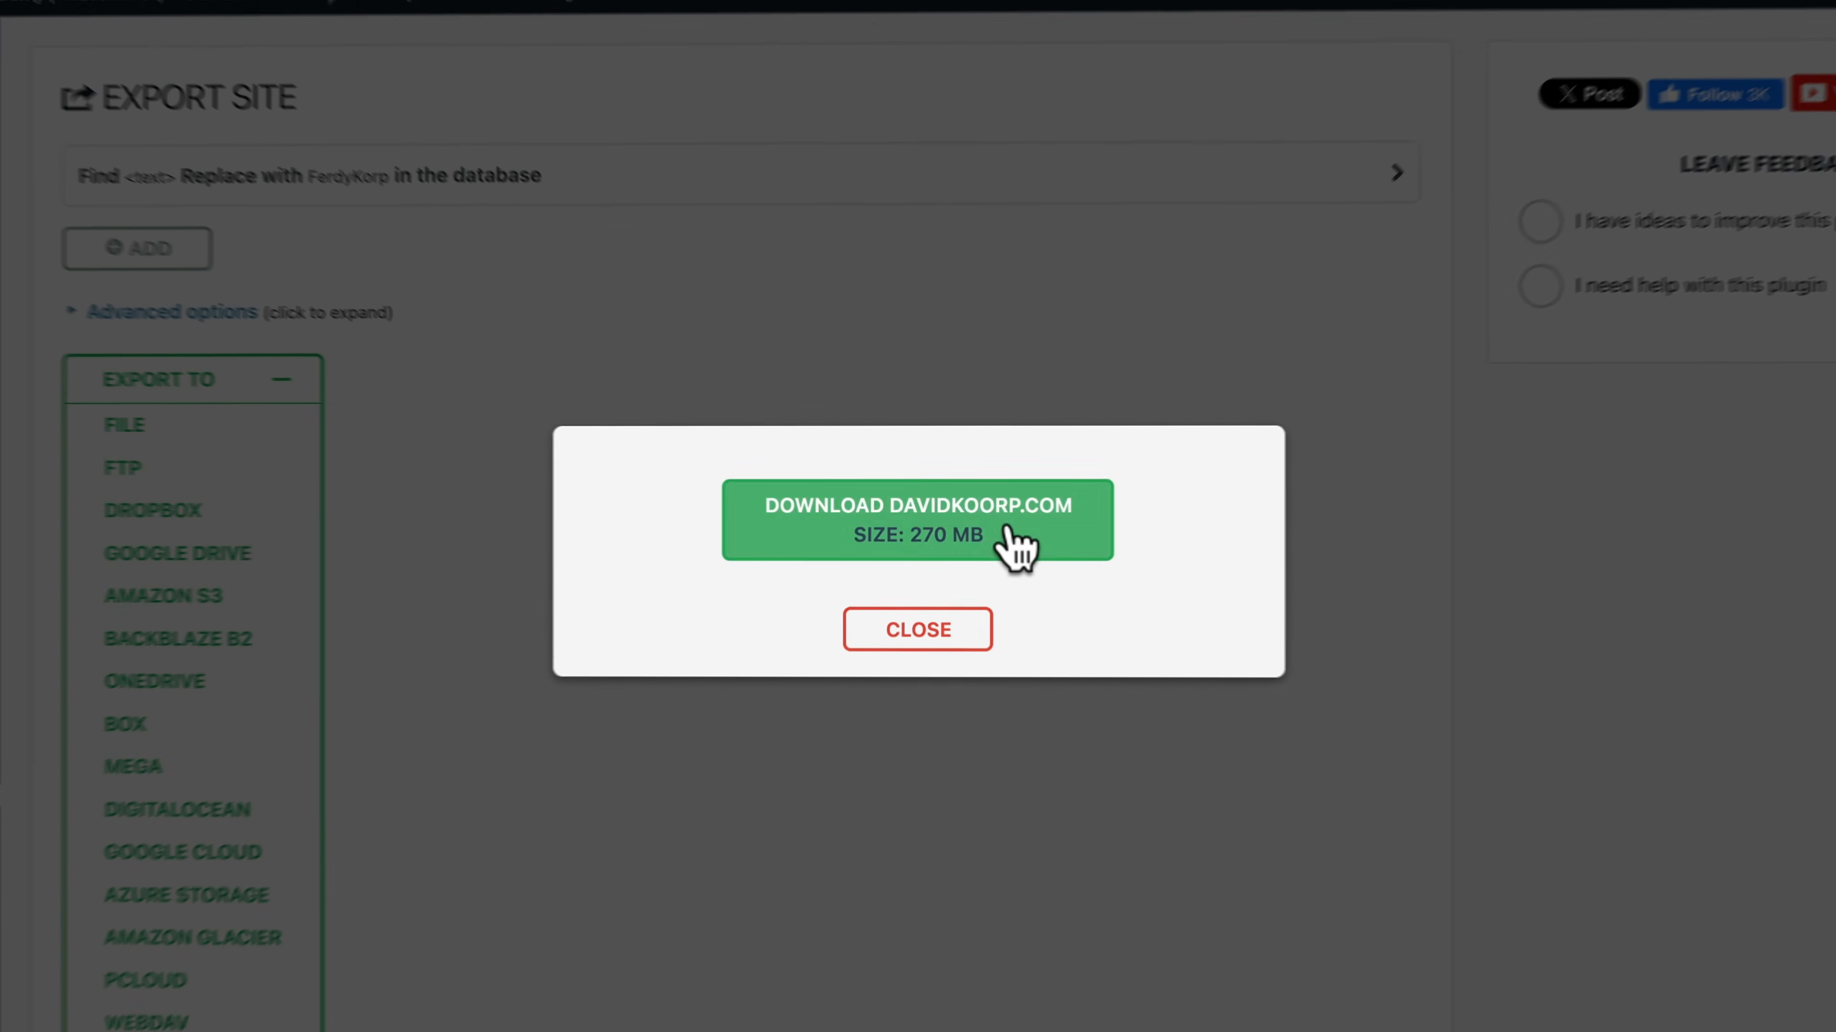
click(974, 532)
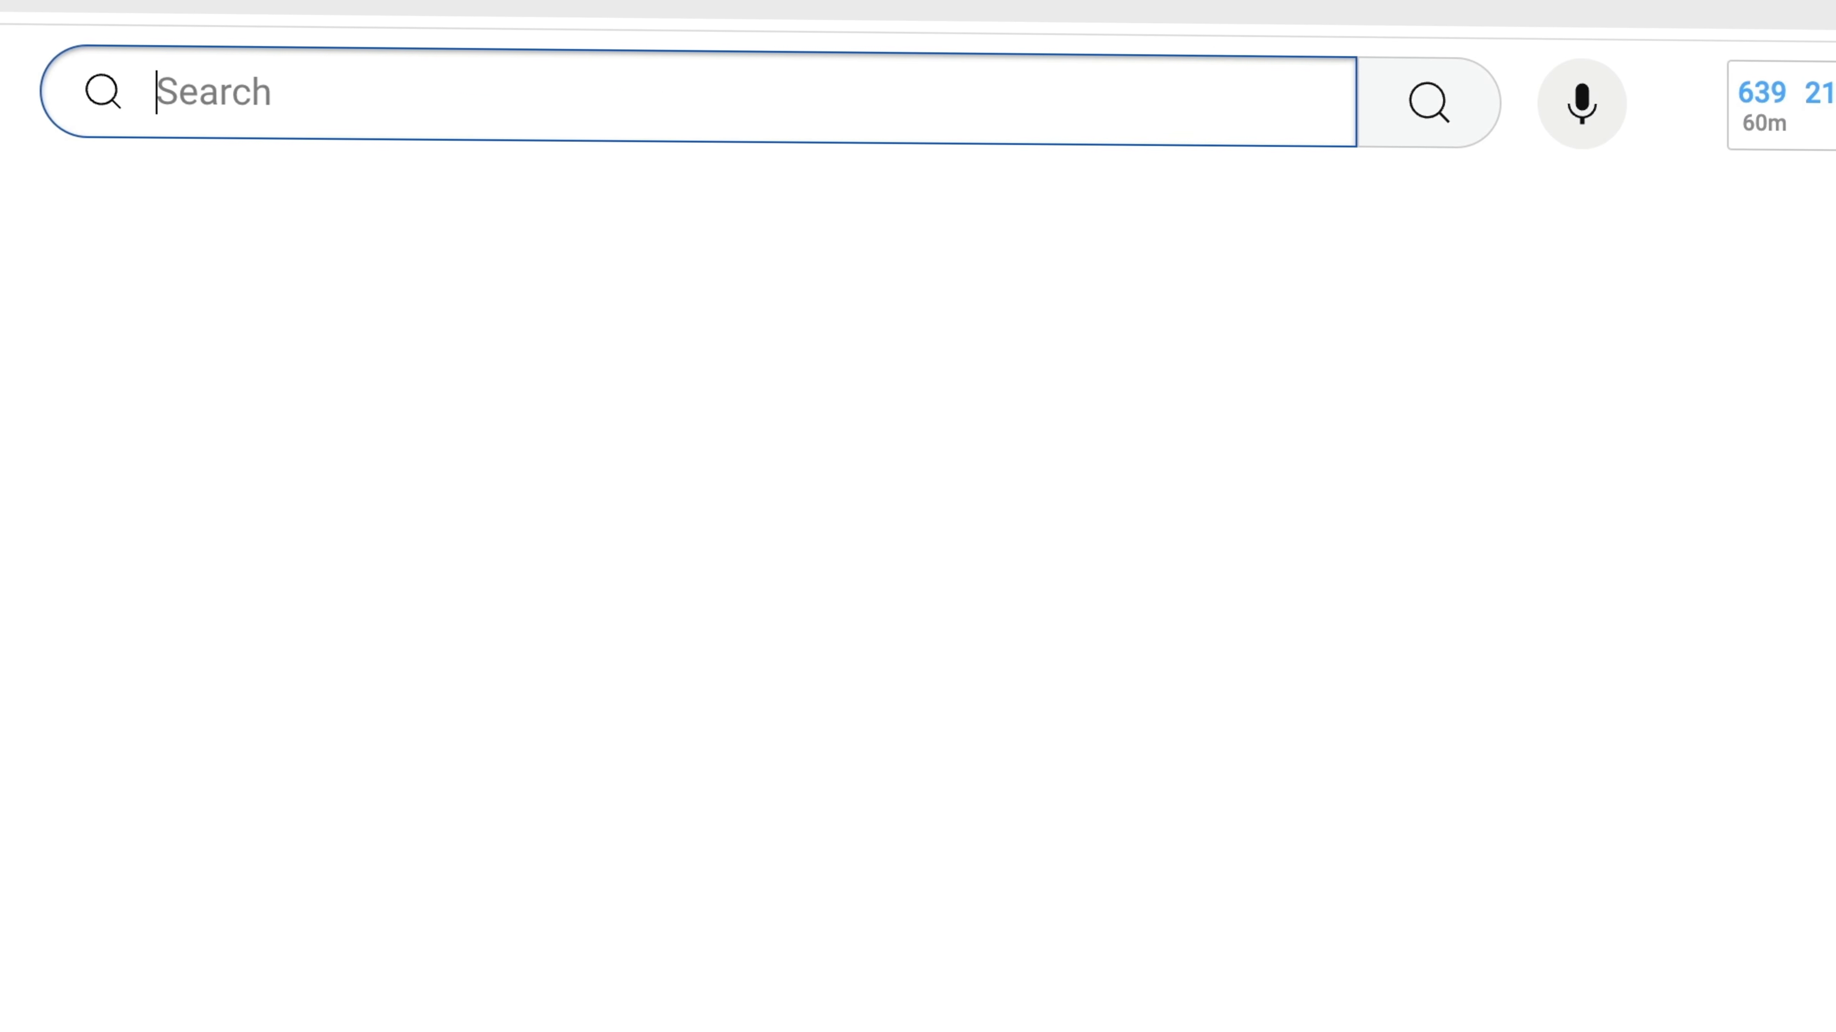
Search YouTube for "migreate website free" to find the tutorial on migrating a WordPress website for free
text(mi)
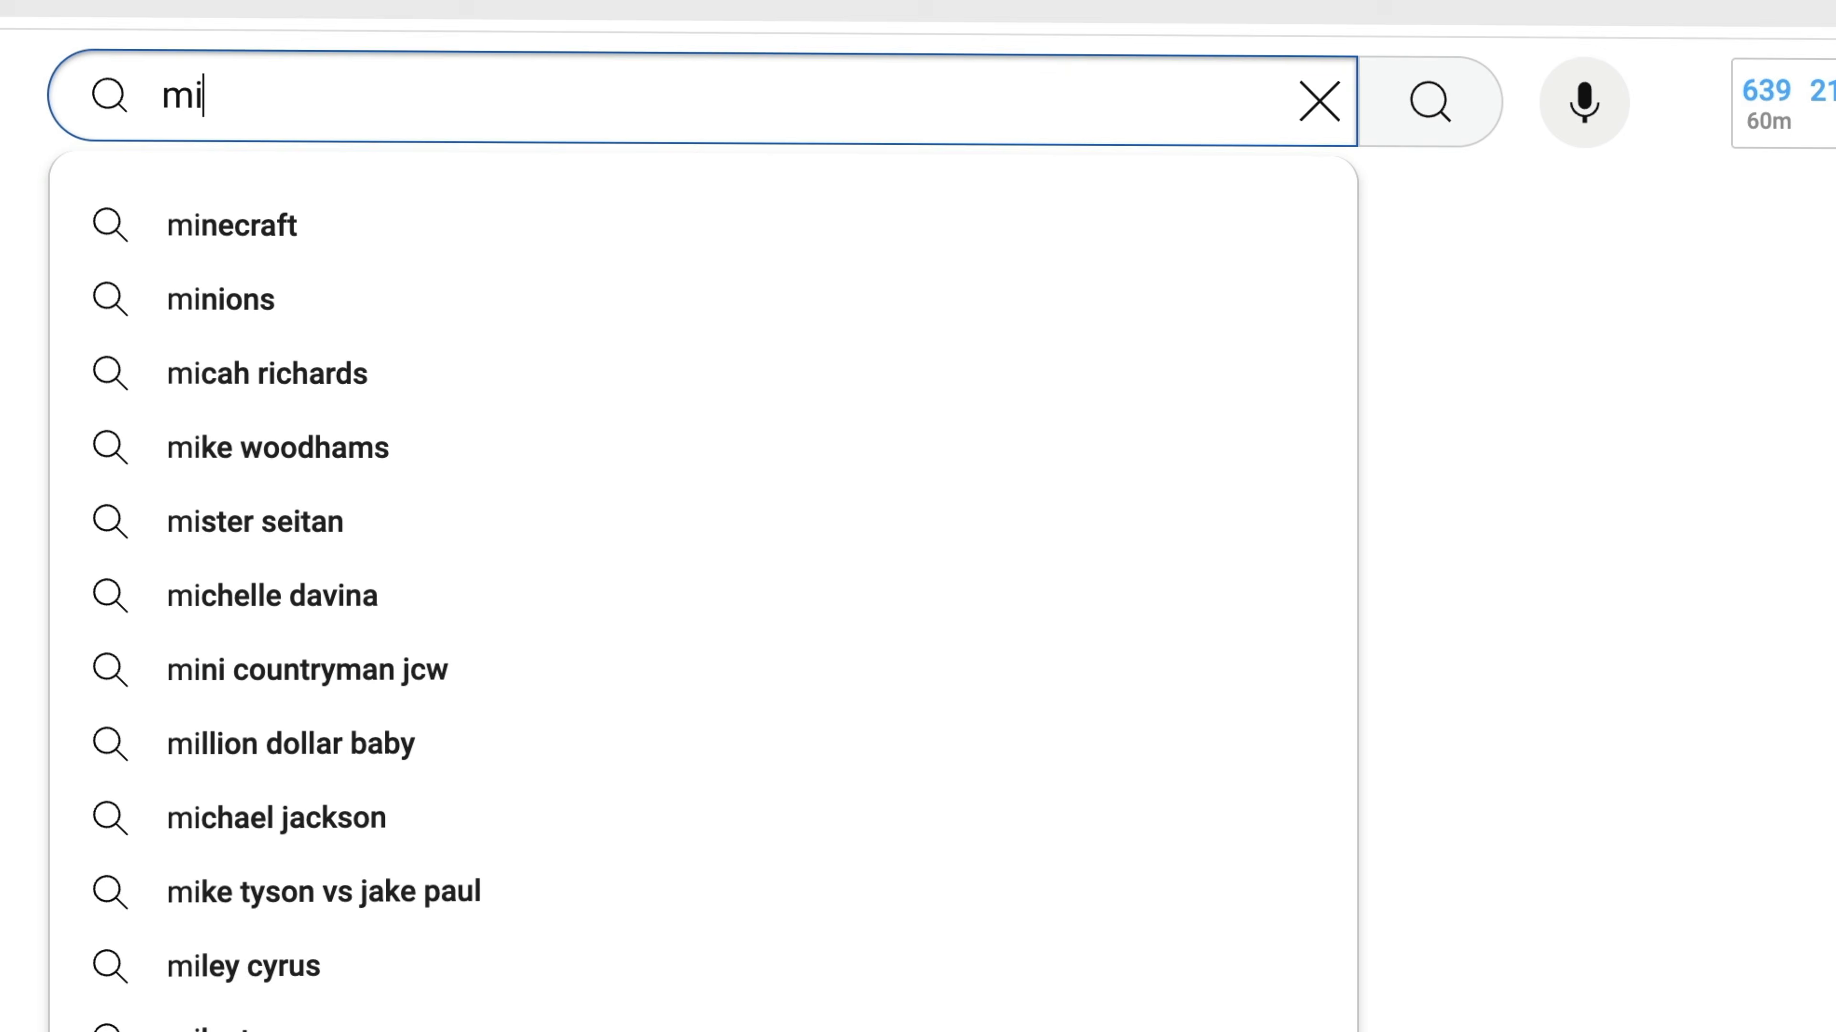
text(greate website free)
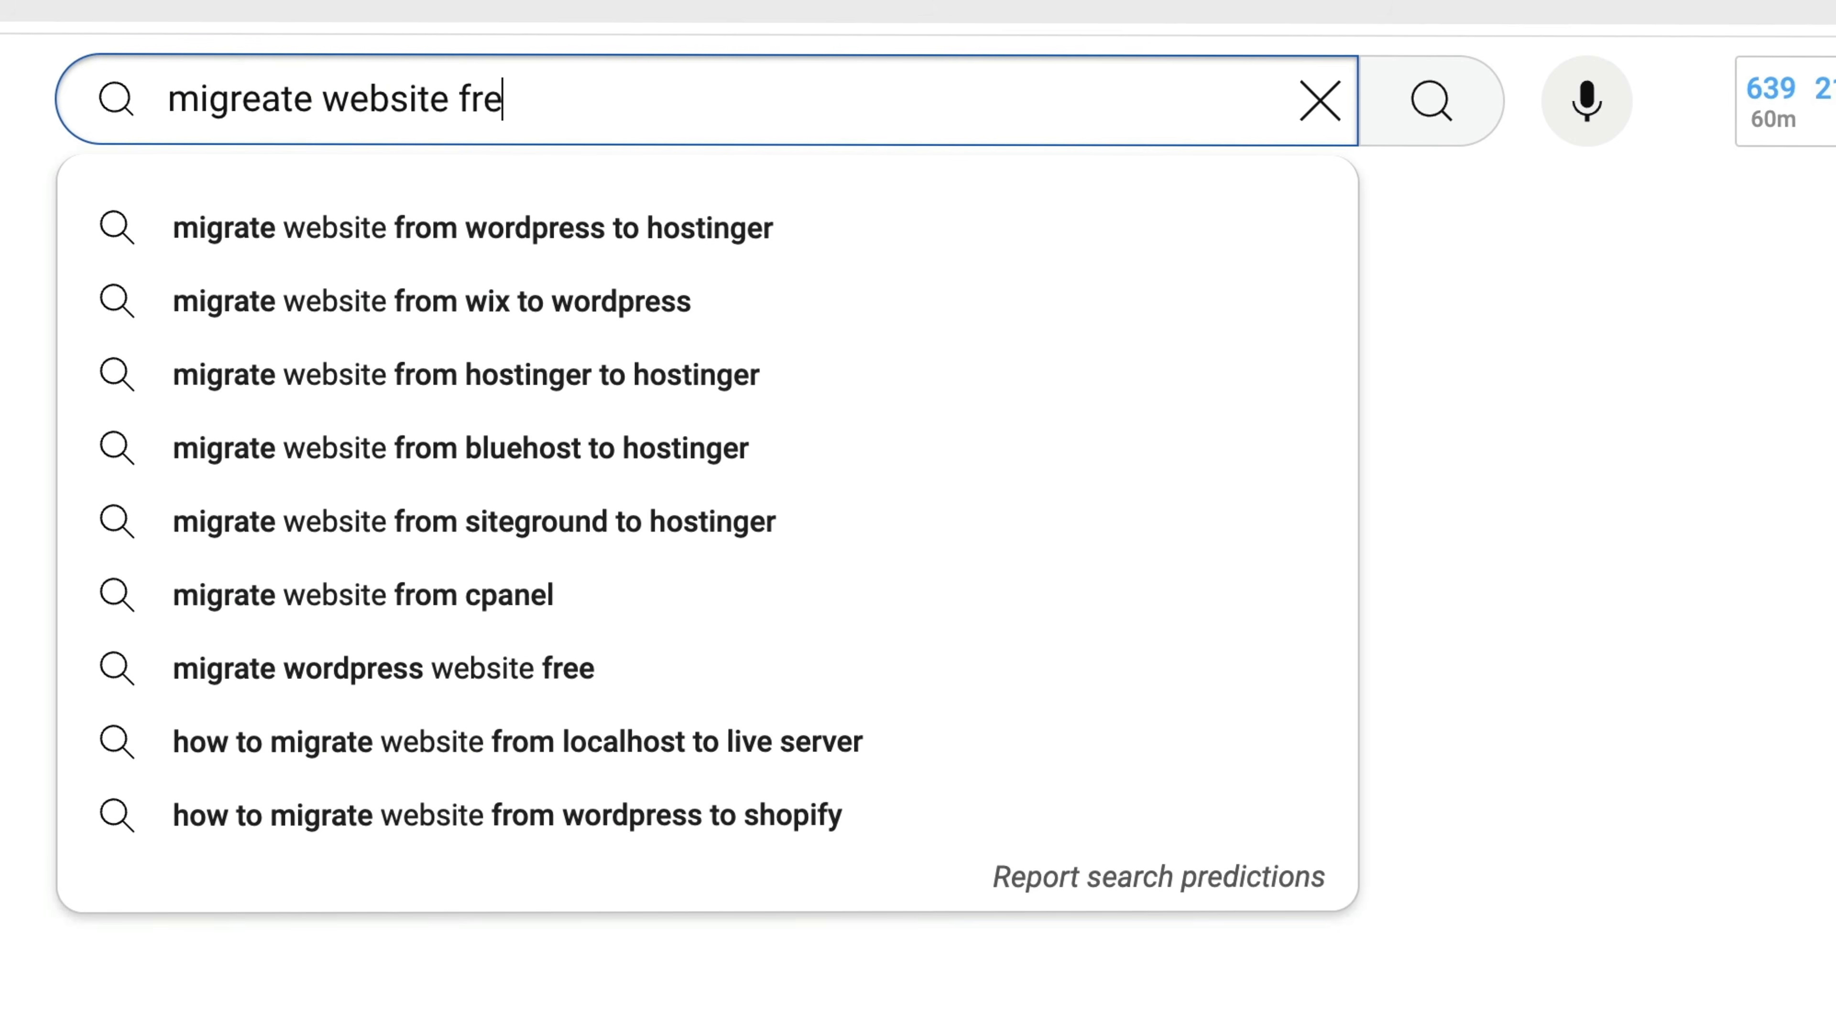
key(Return)
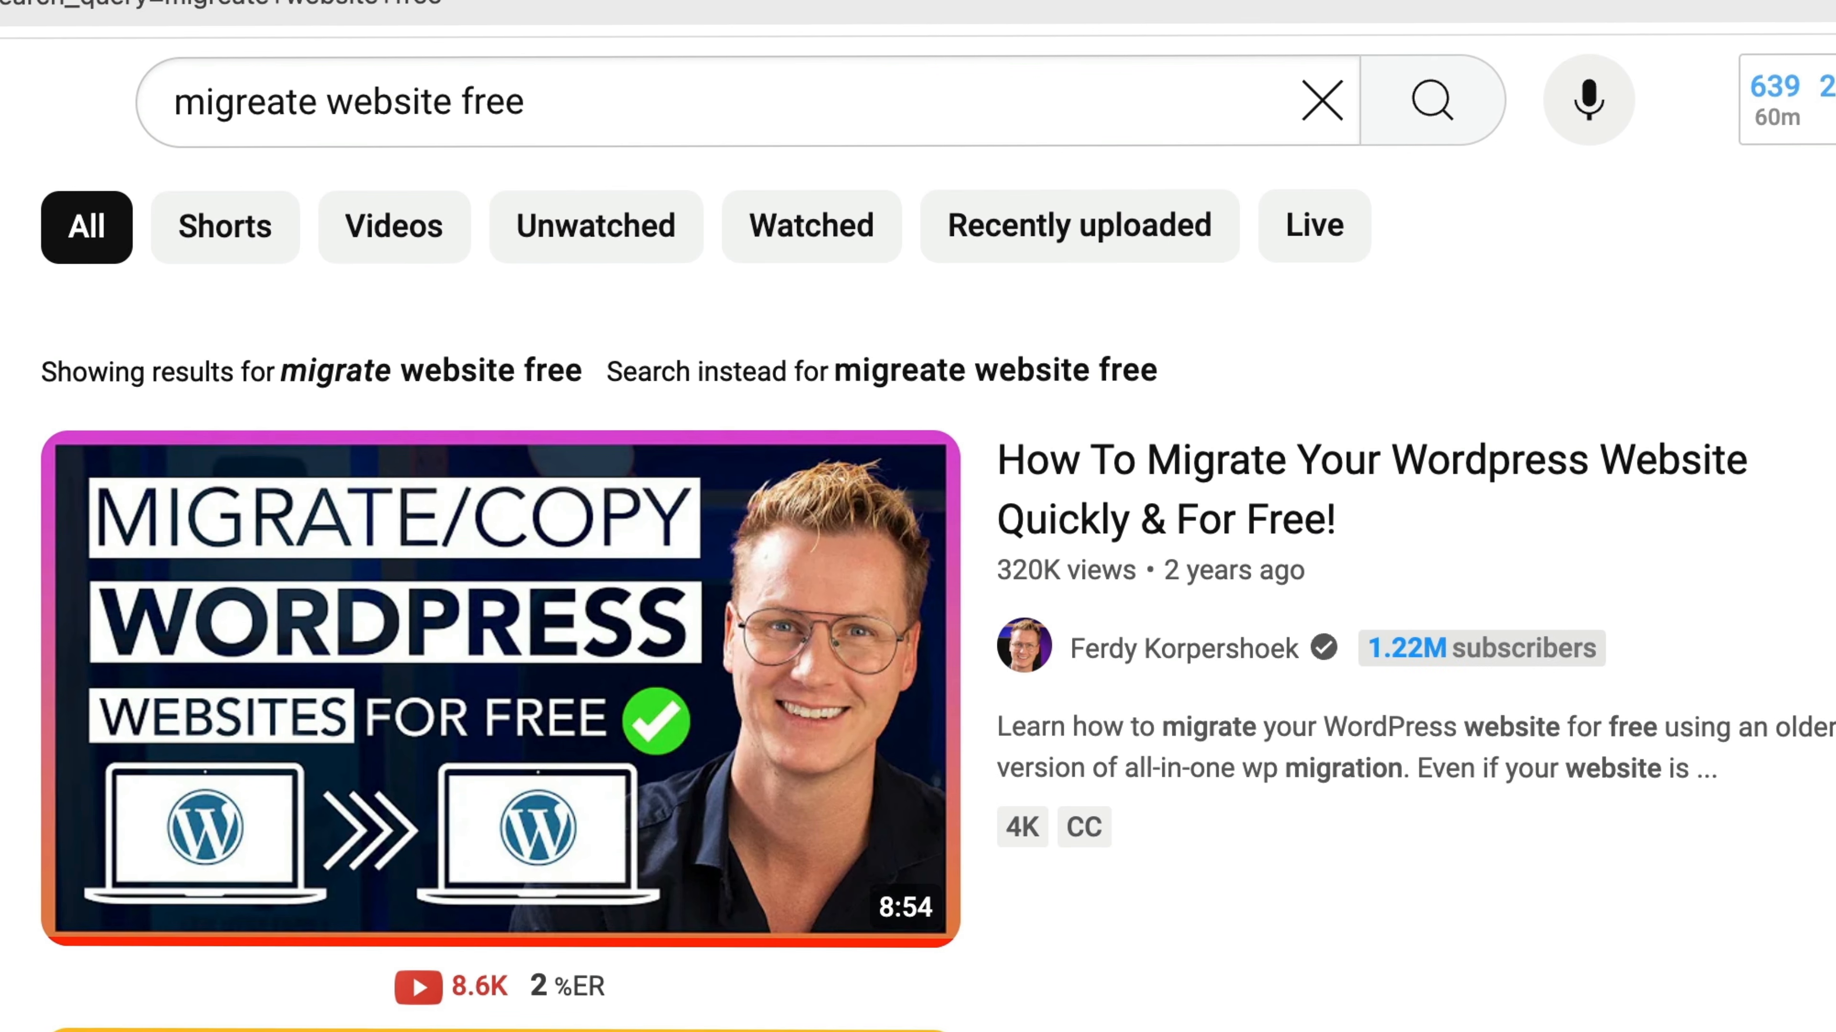
mouse_move(776, 818)
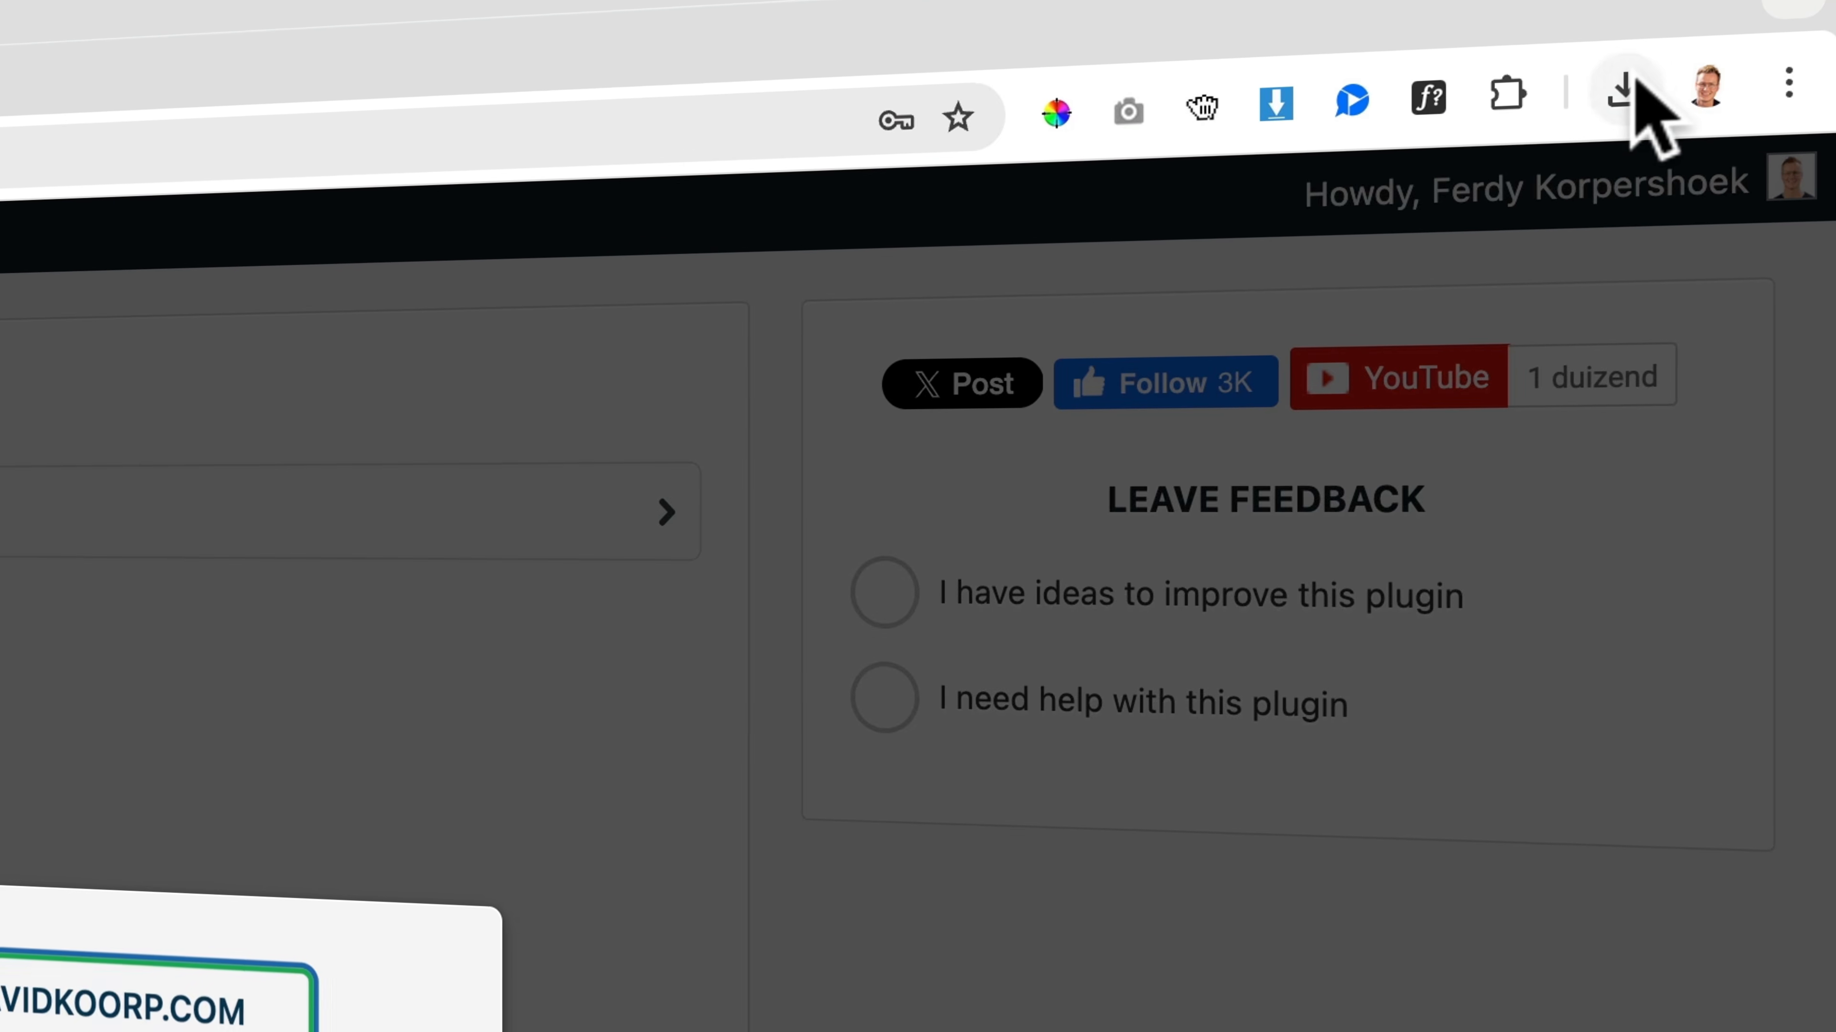
Check the browser's recent downloads for the exported .wpress file and close the export download dialog
click(1742, 62)
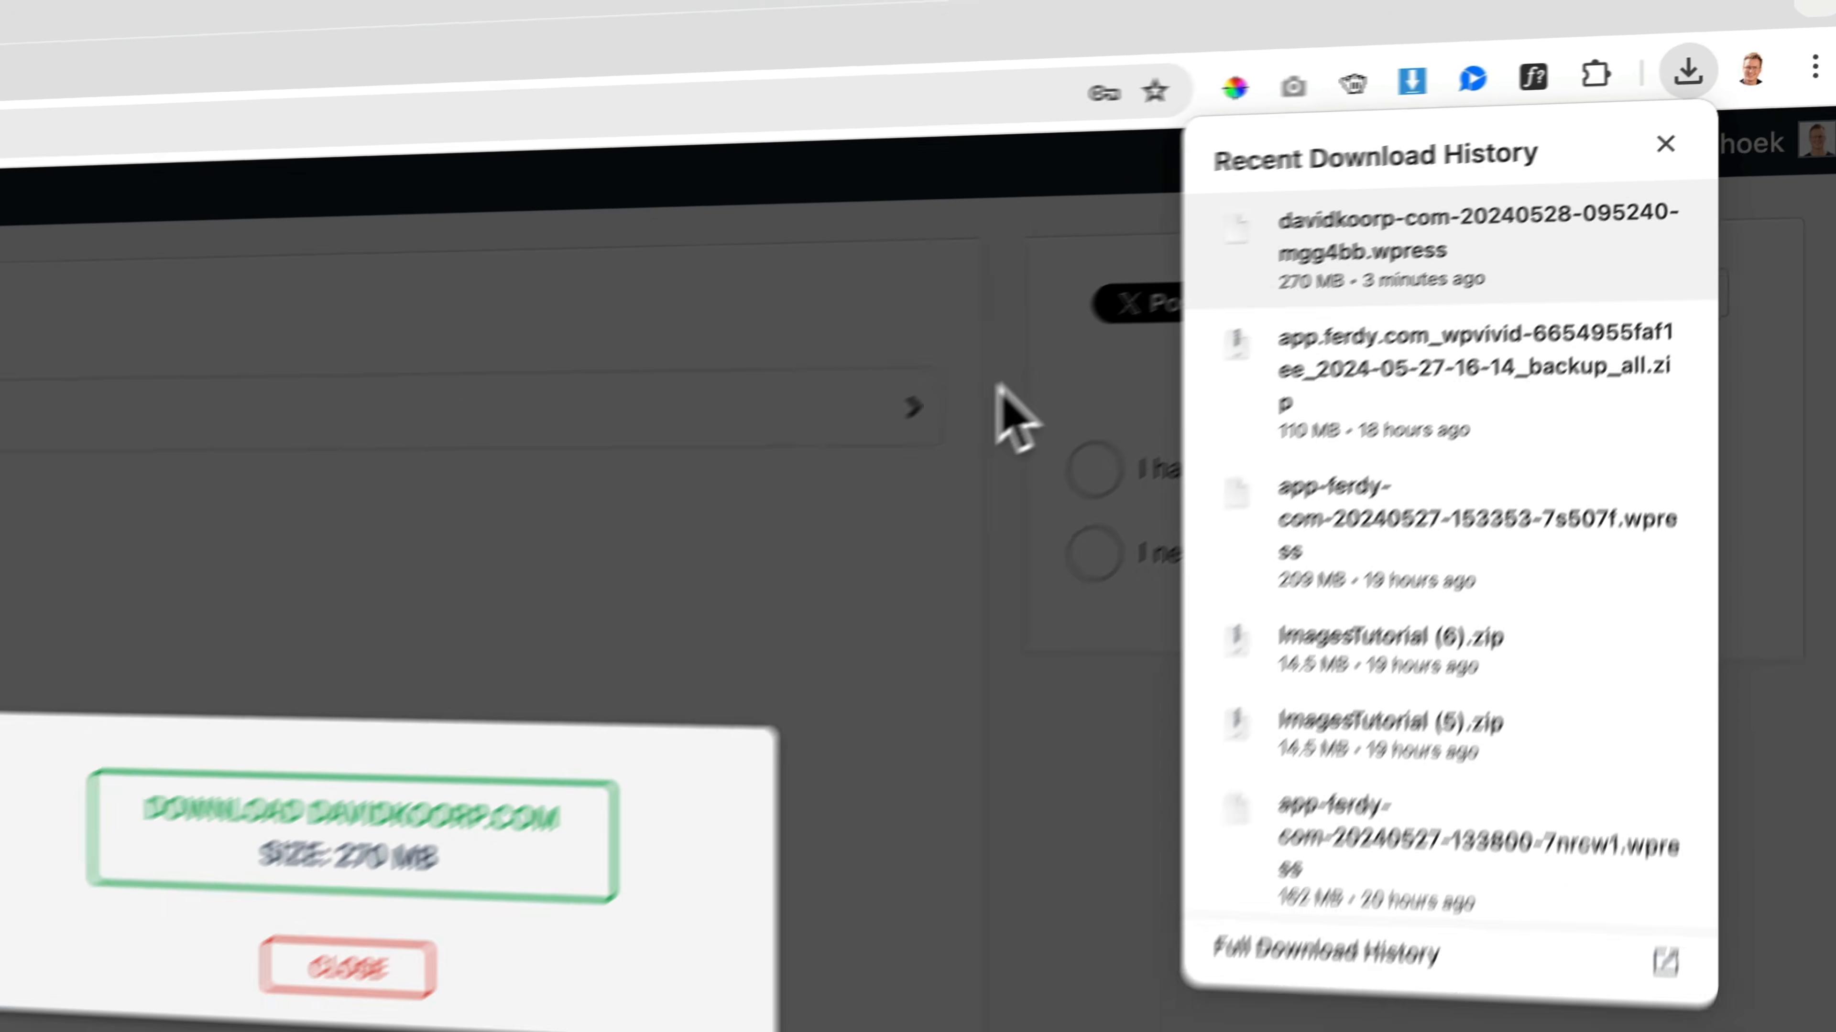
click(755, 496)
click(940, 606)
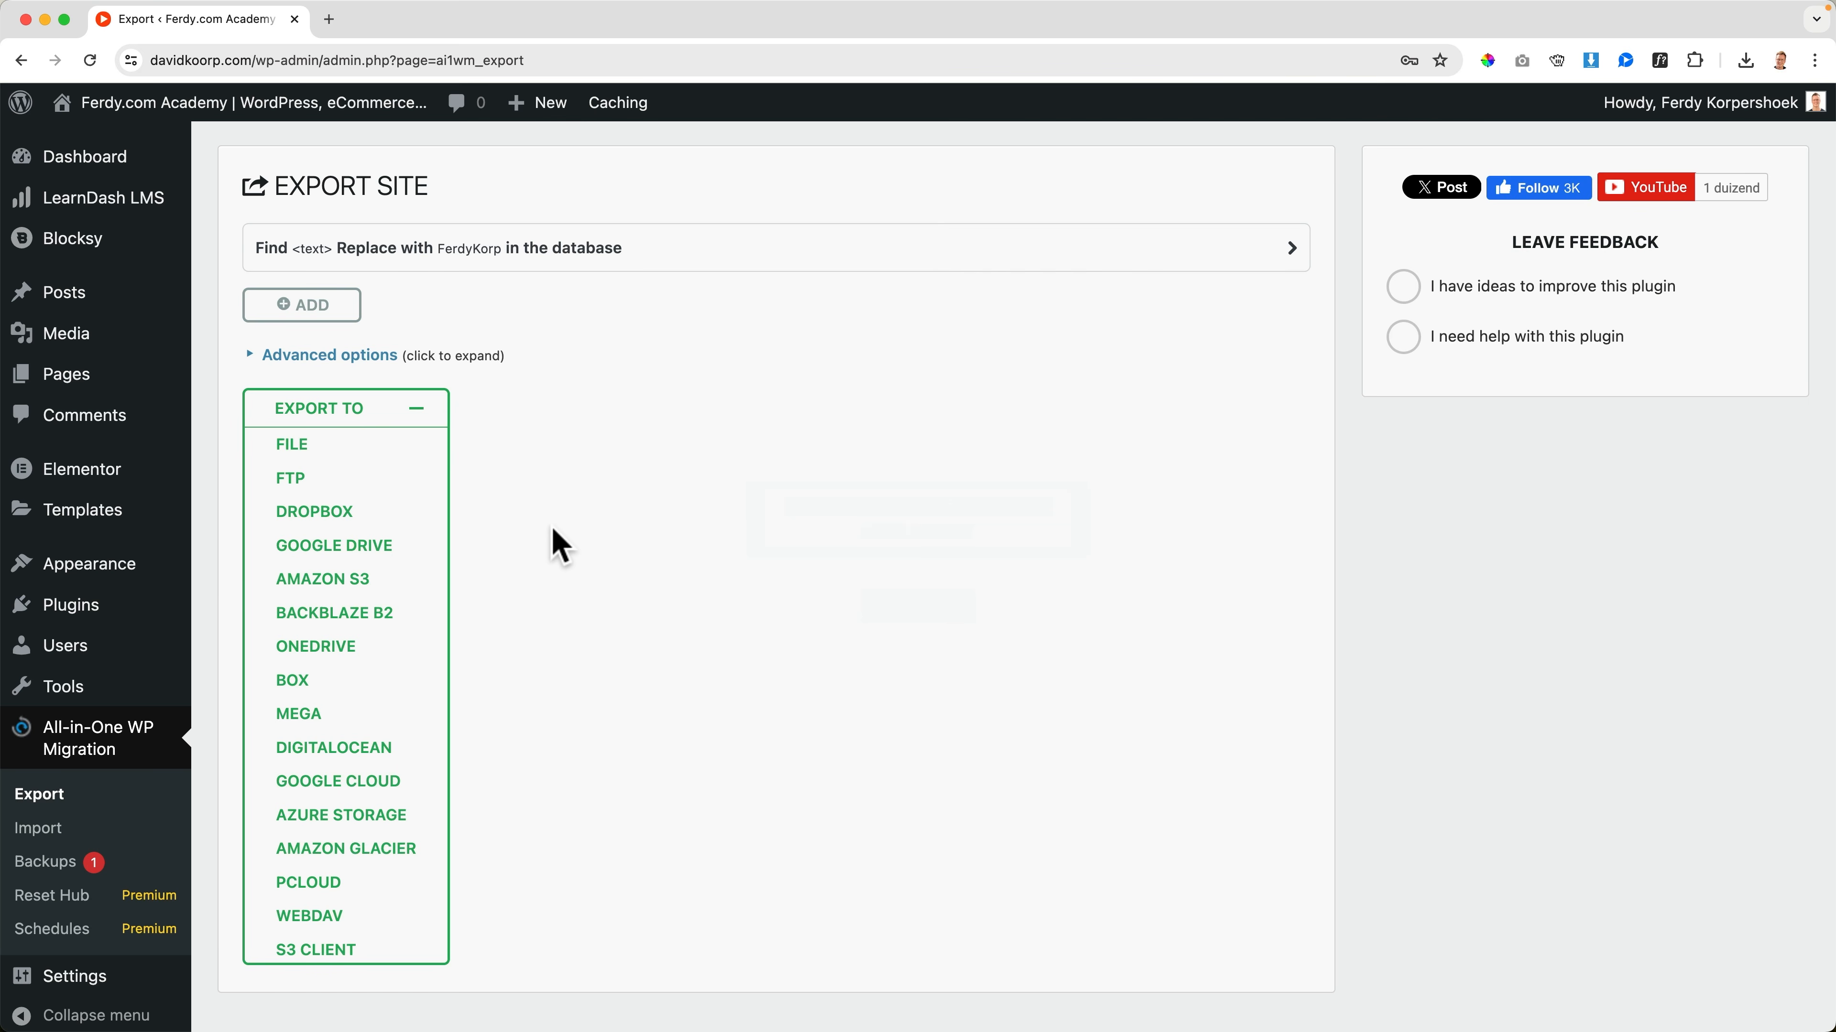
Search new plugins for "wpvivid", install and activate Migration, Backup, Staging – WPvivid, and open its backup page
click(86, 612)
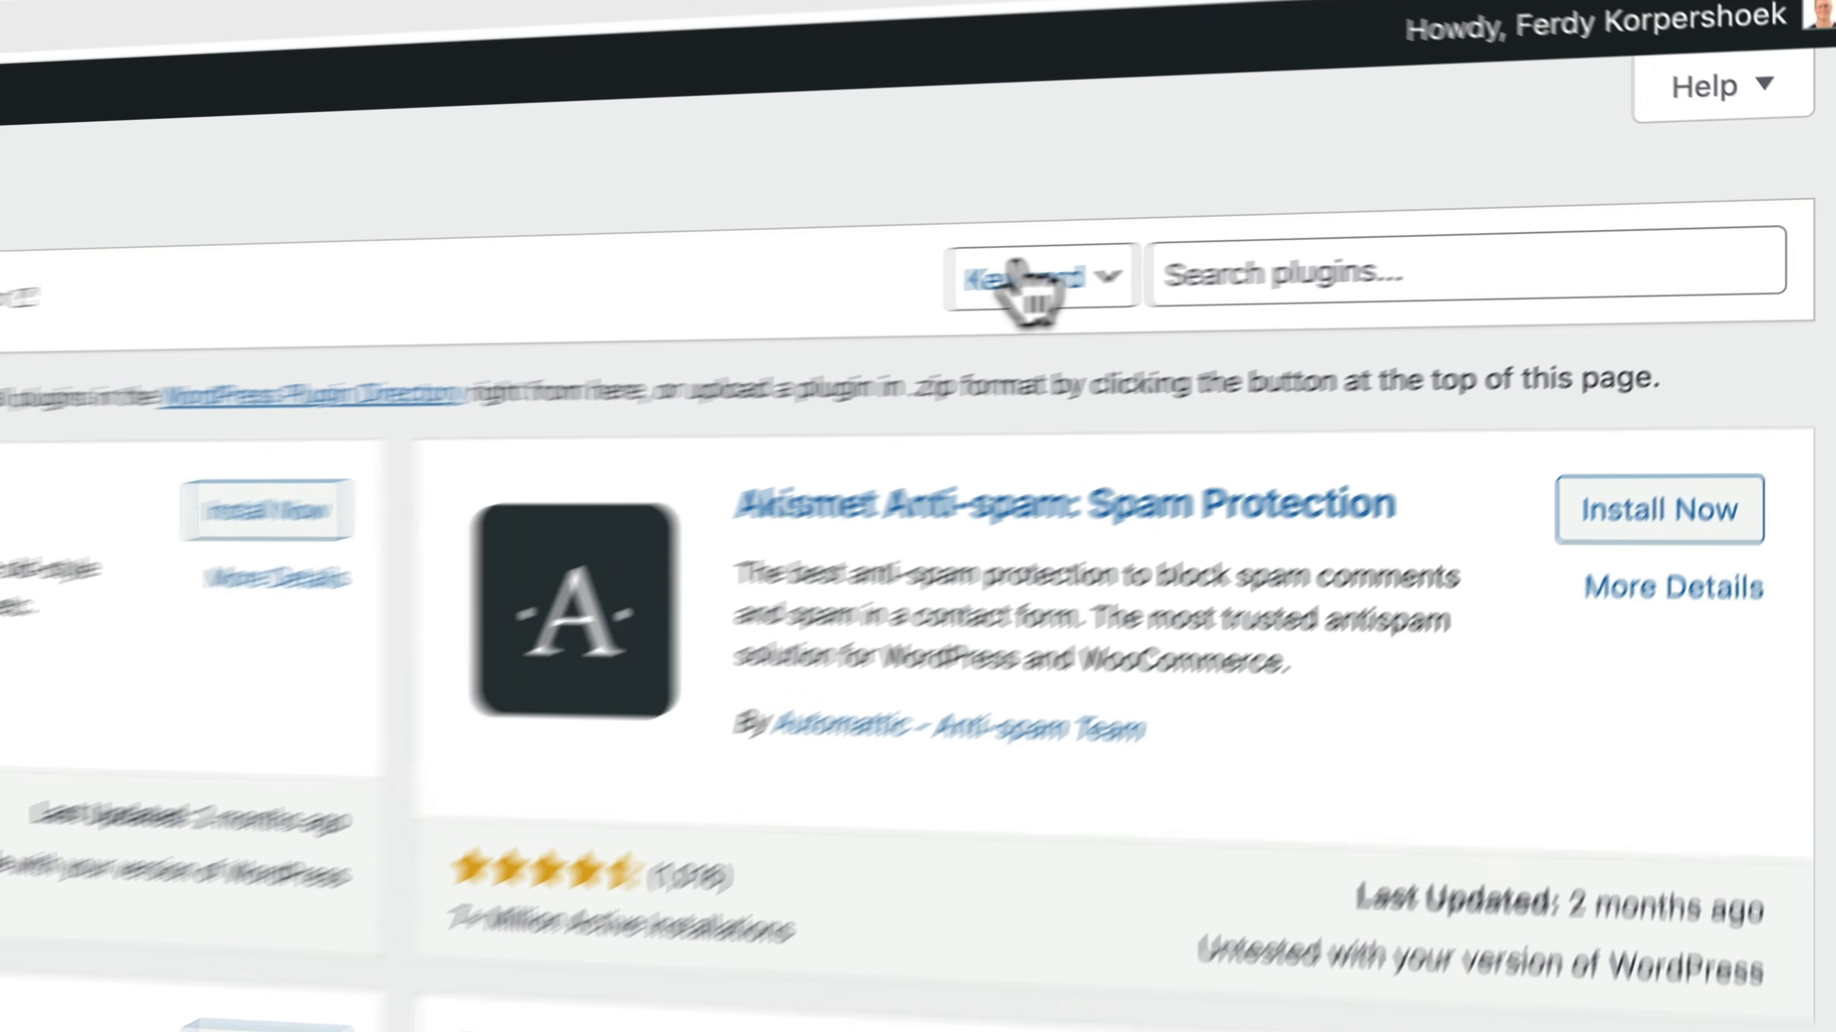
click(1513, 231)
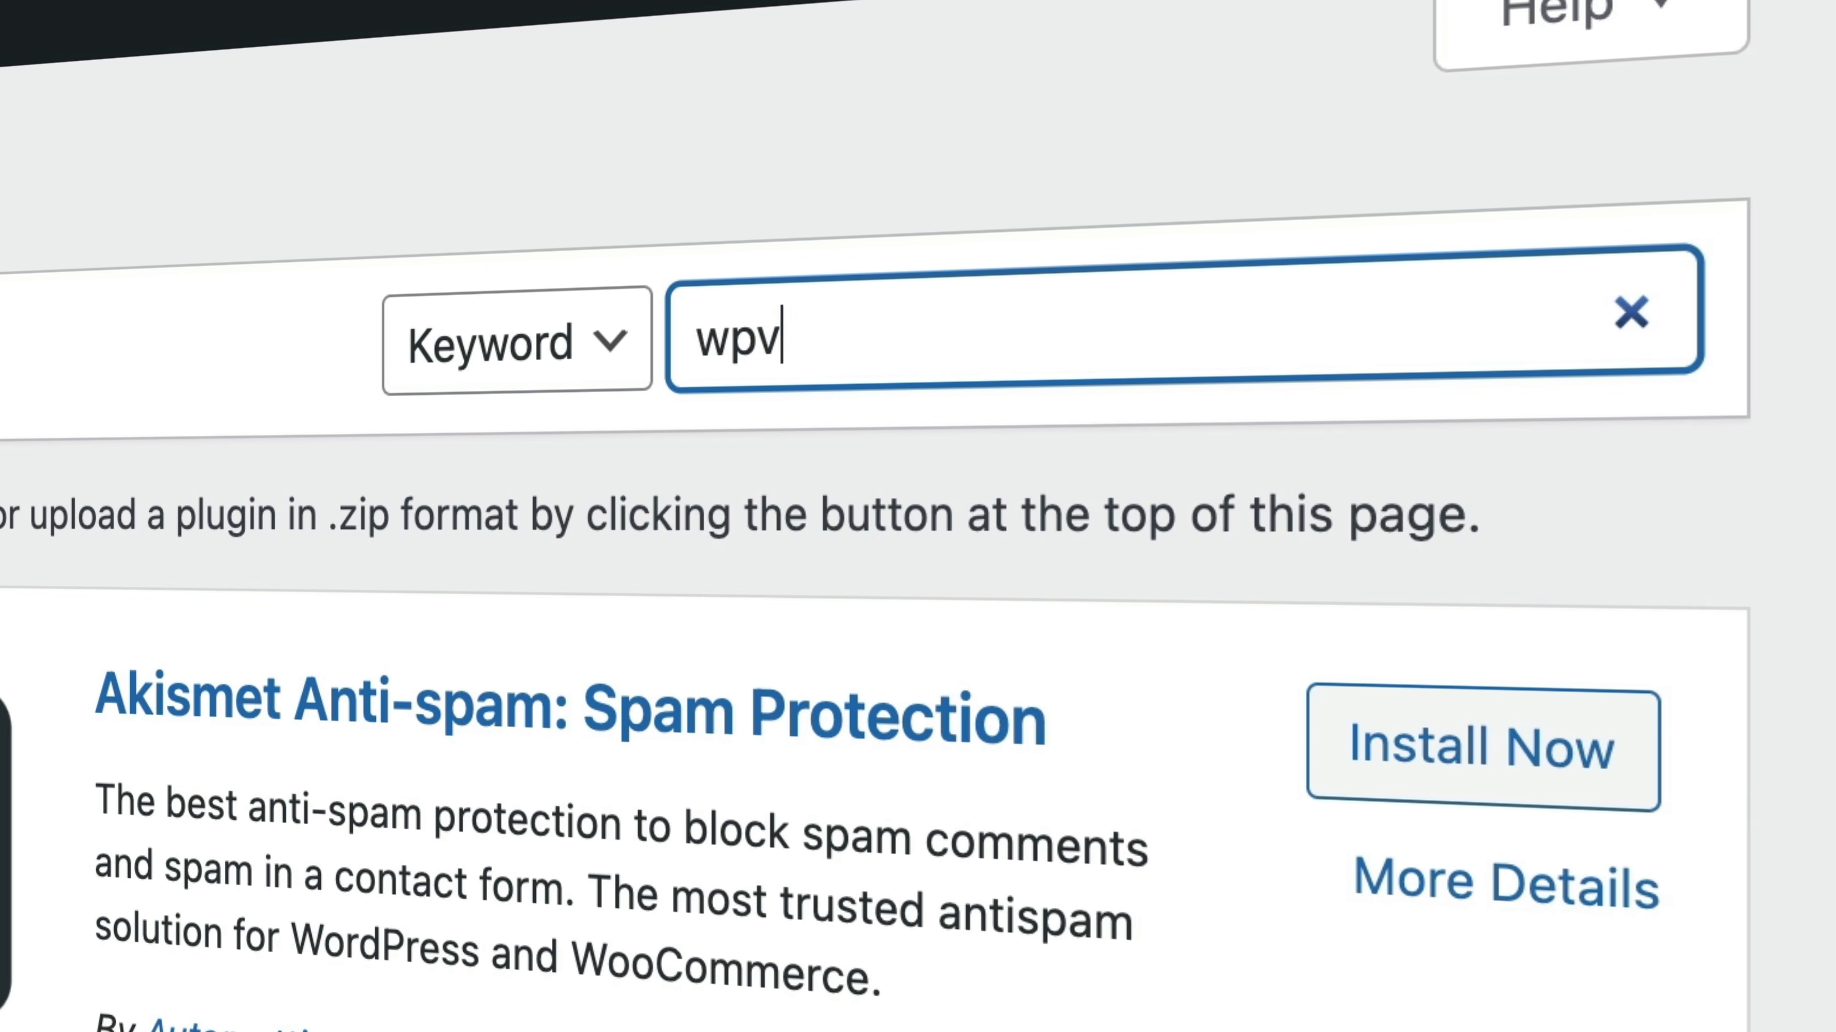
text(wpvivid)
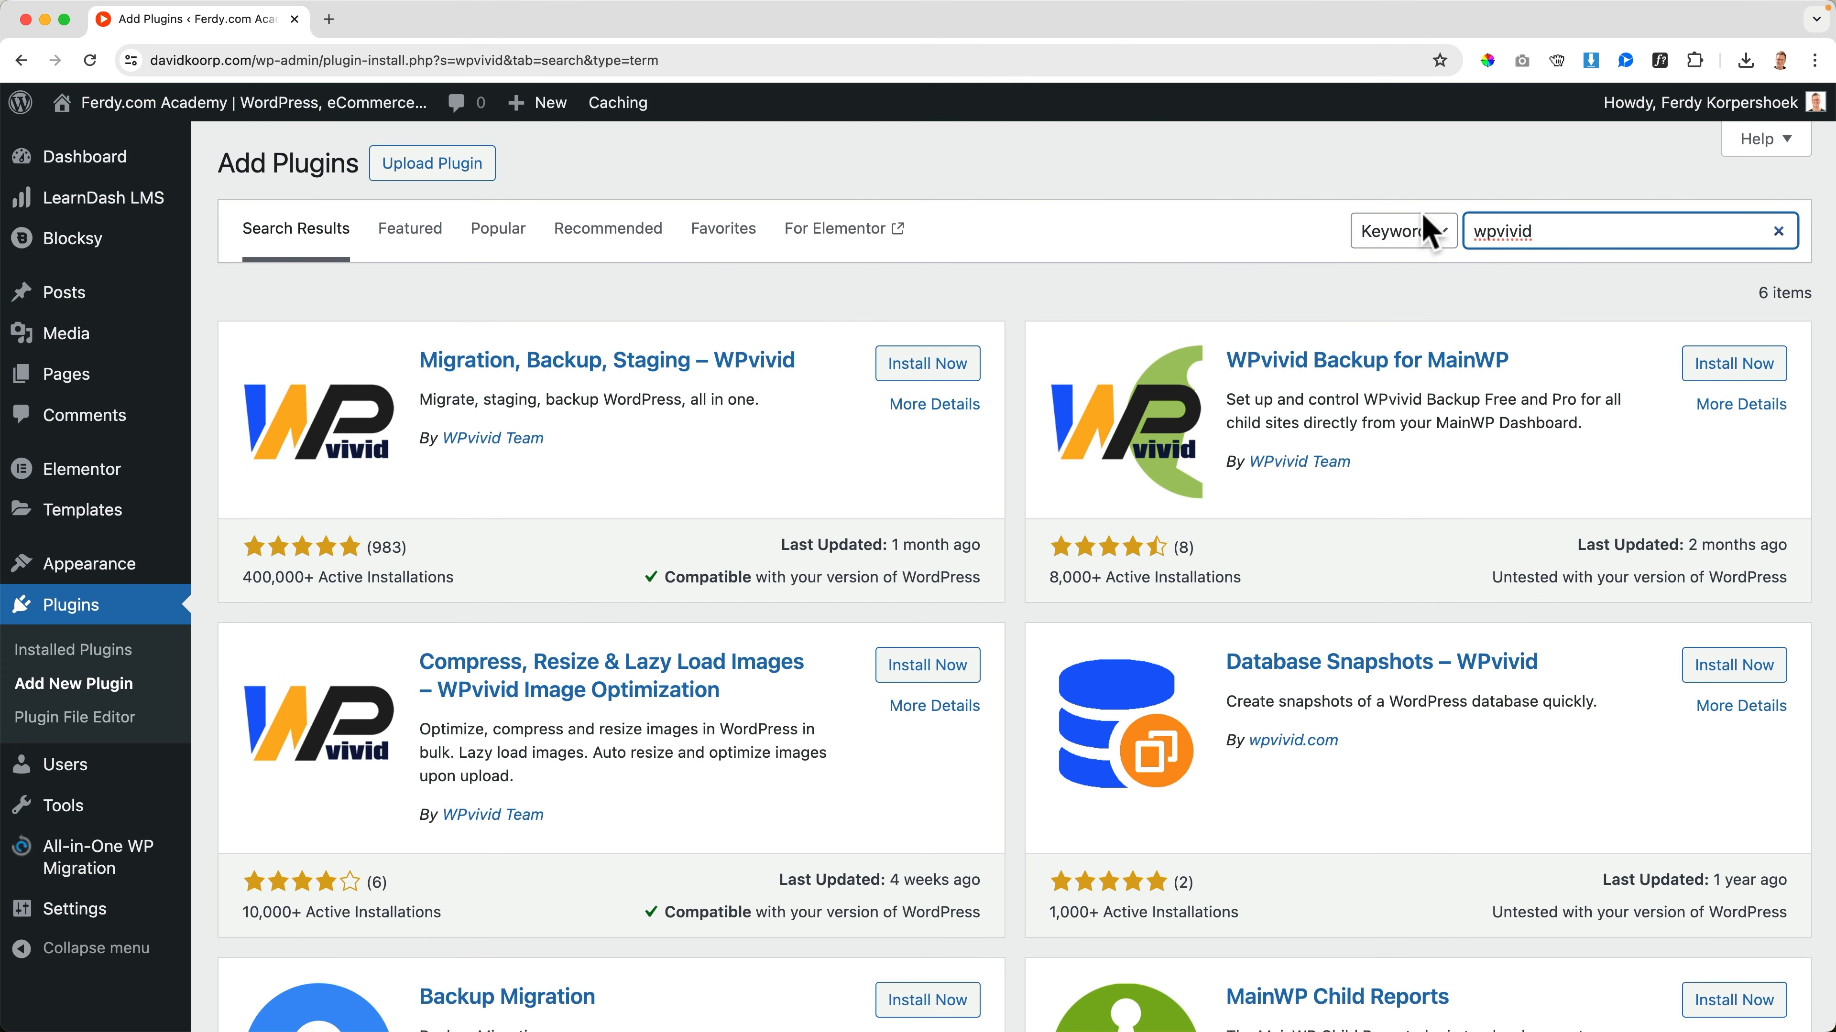
click(937, 367)
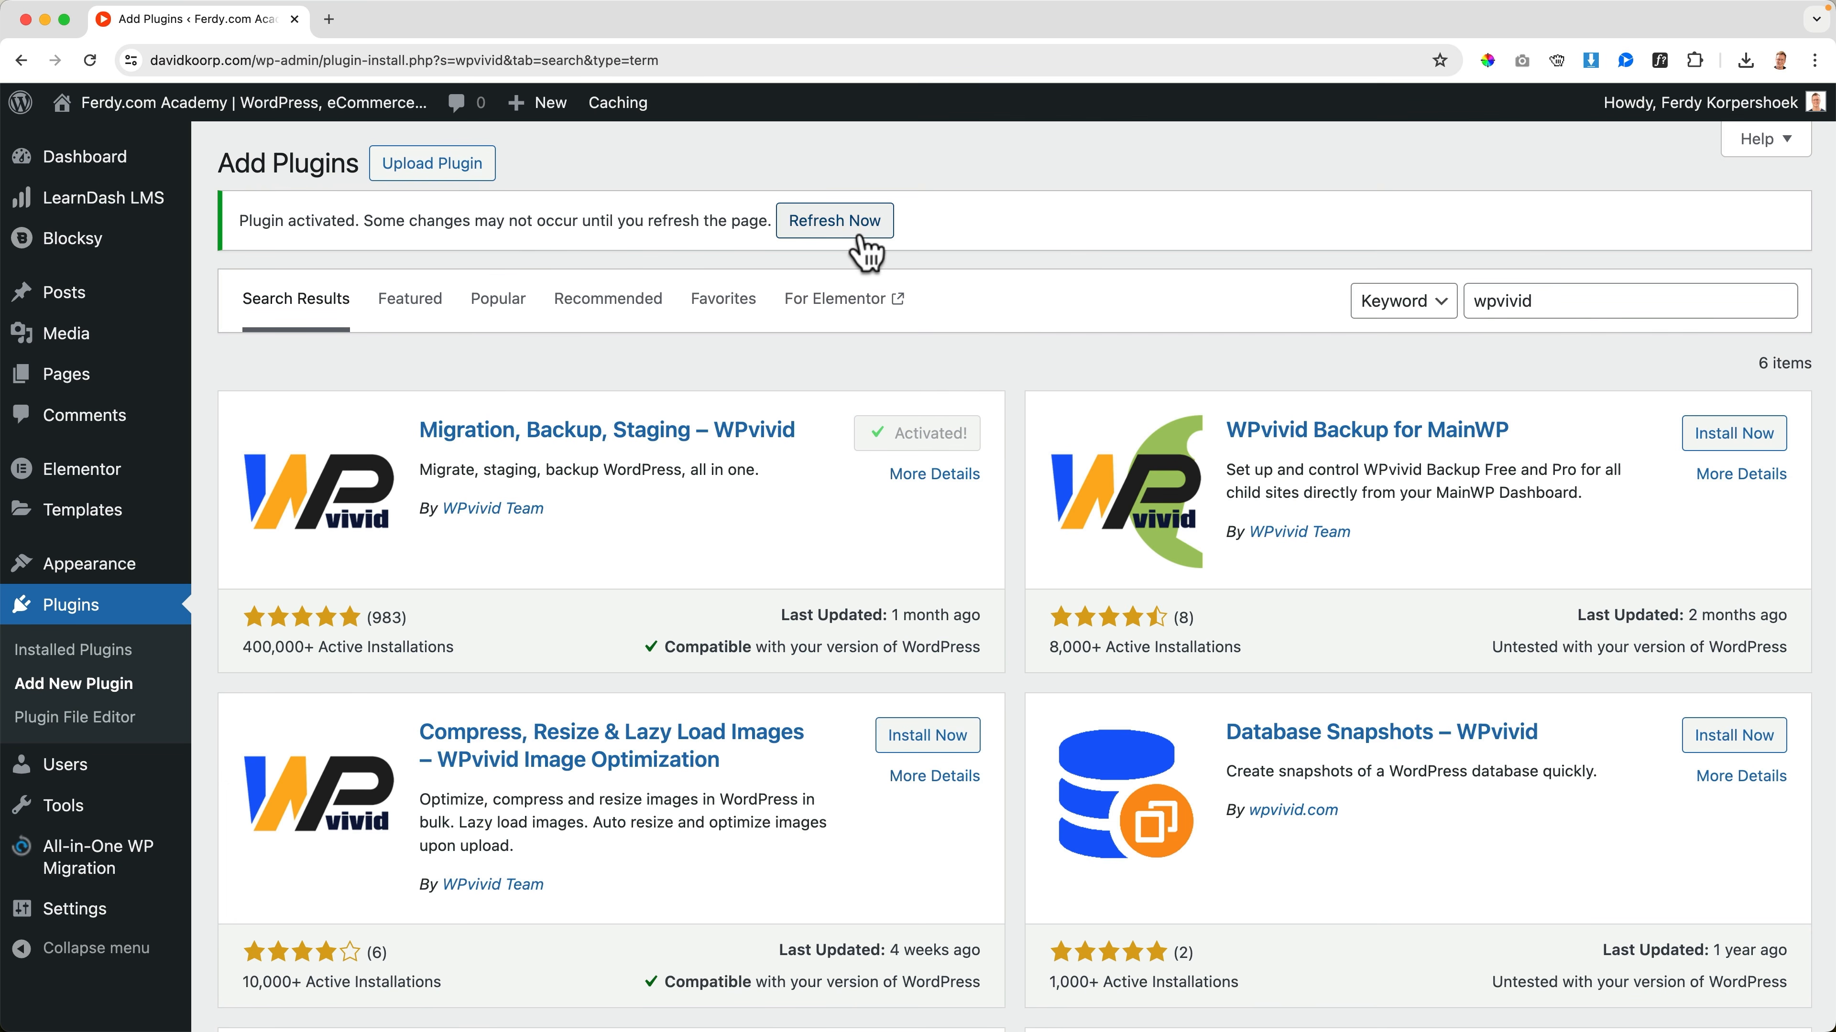
click(858, 233)
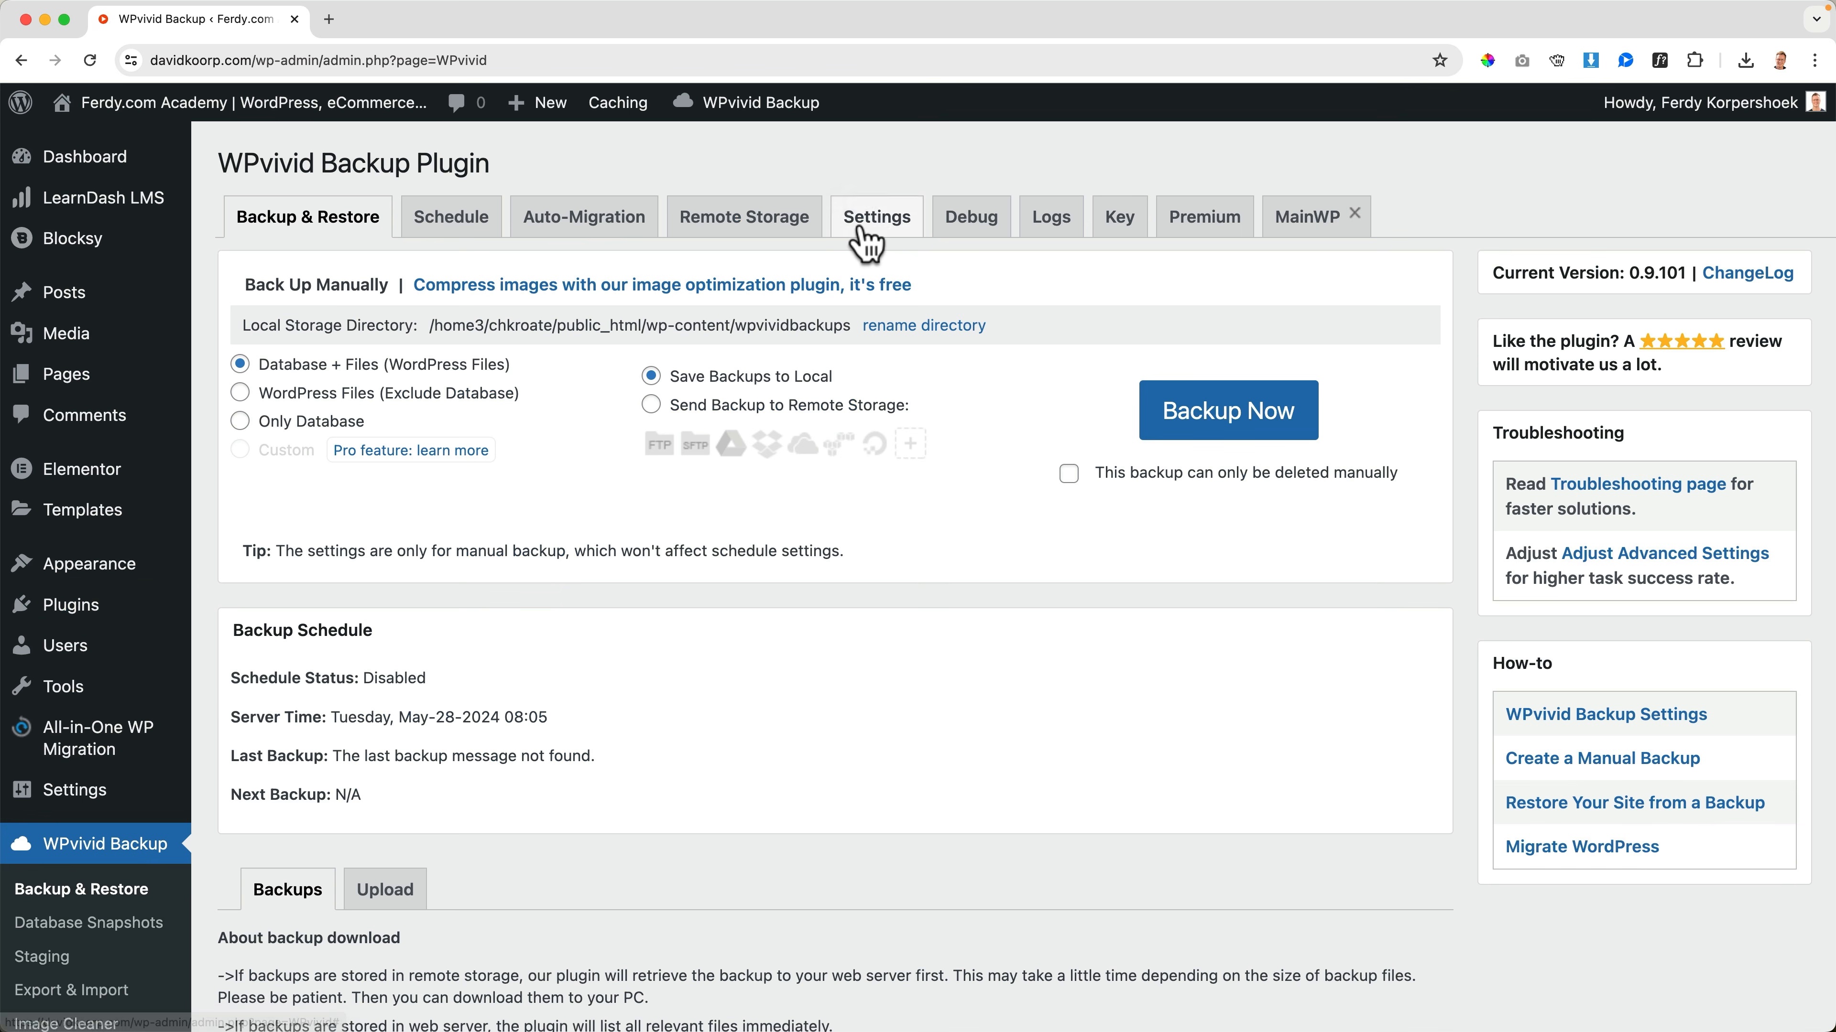
Create a manual backup of the database and WordPress files saved to local storage, and download the backup zip file
click(1223, 428)
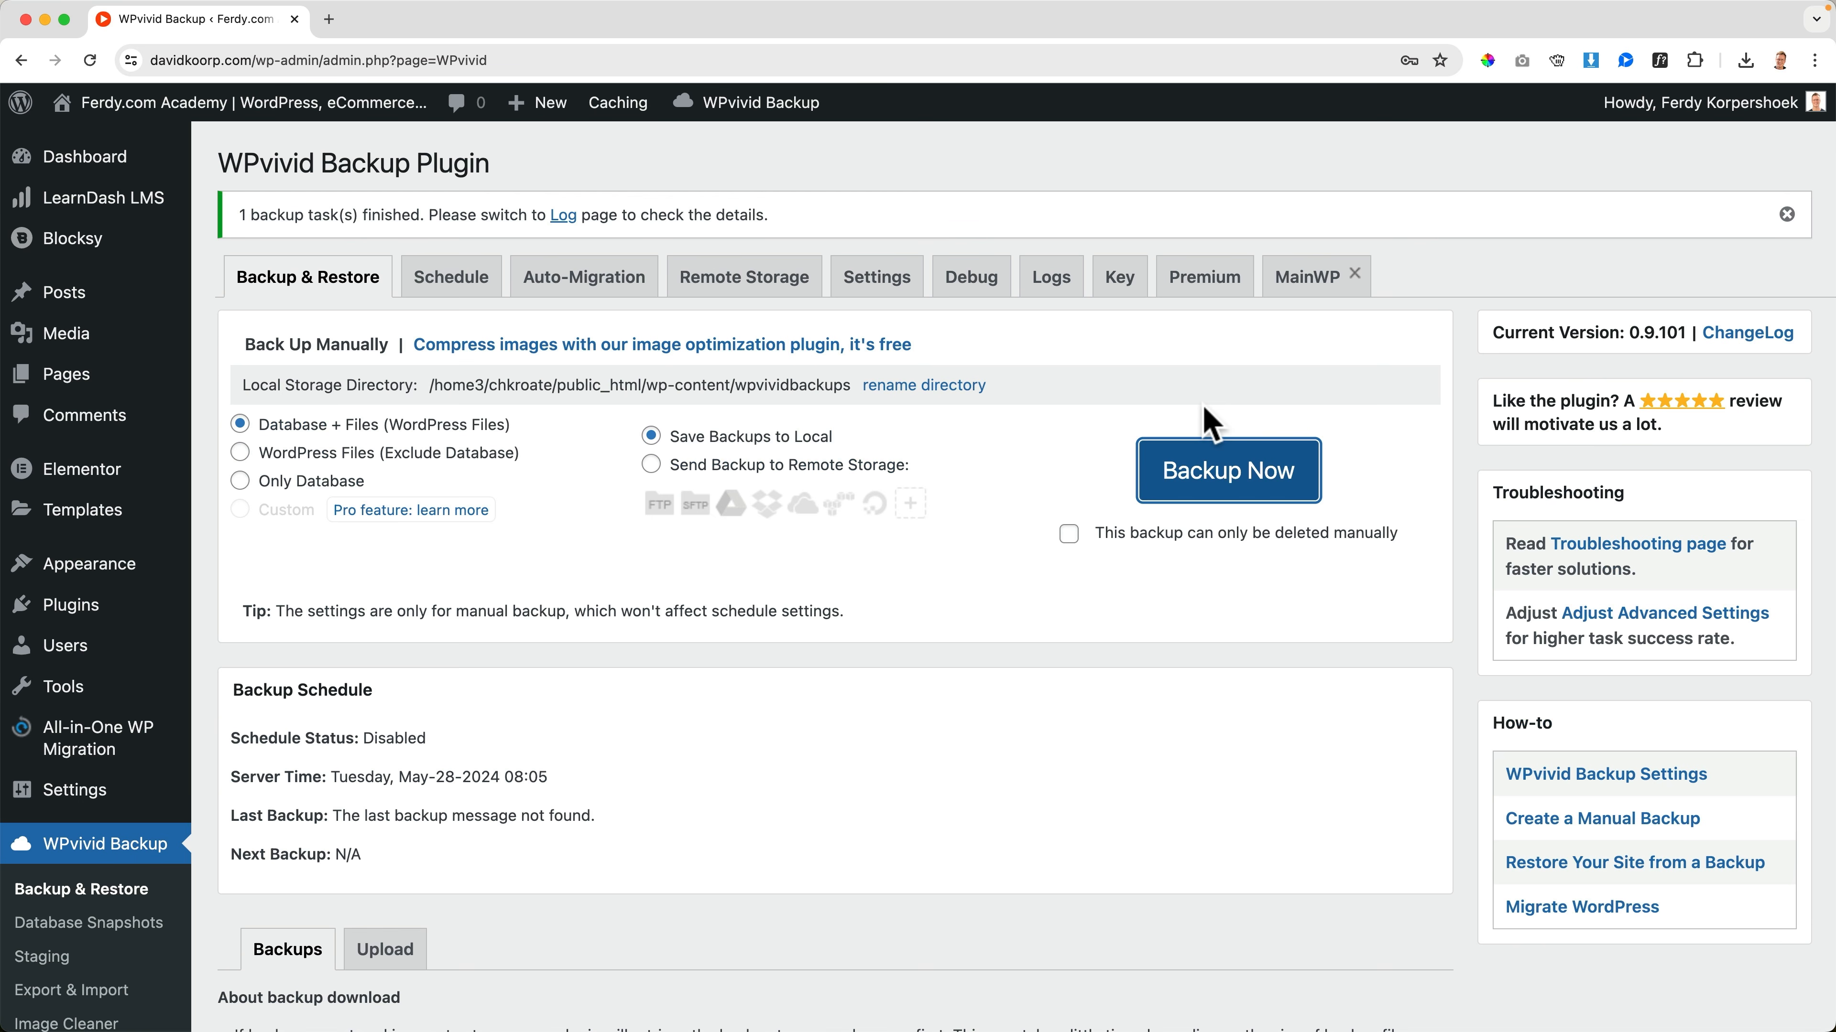
scroll(1062, 447, down, 8)
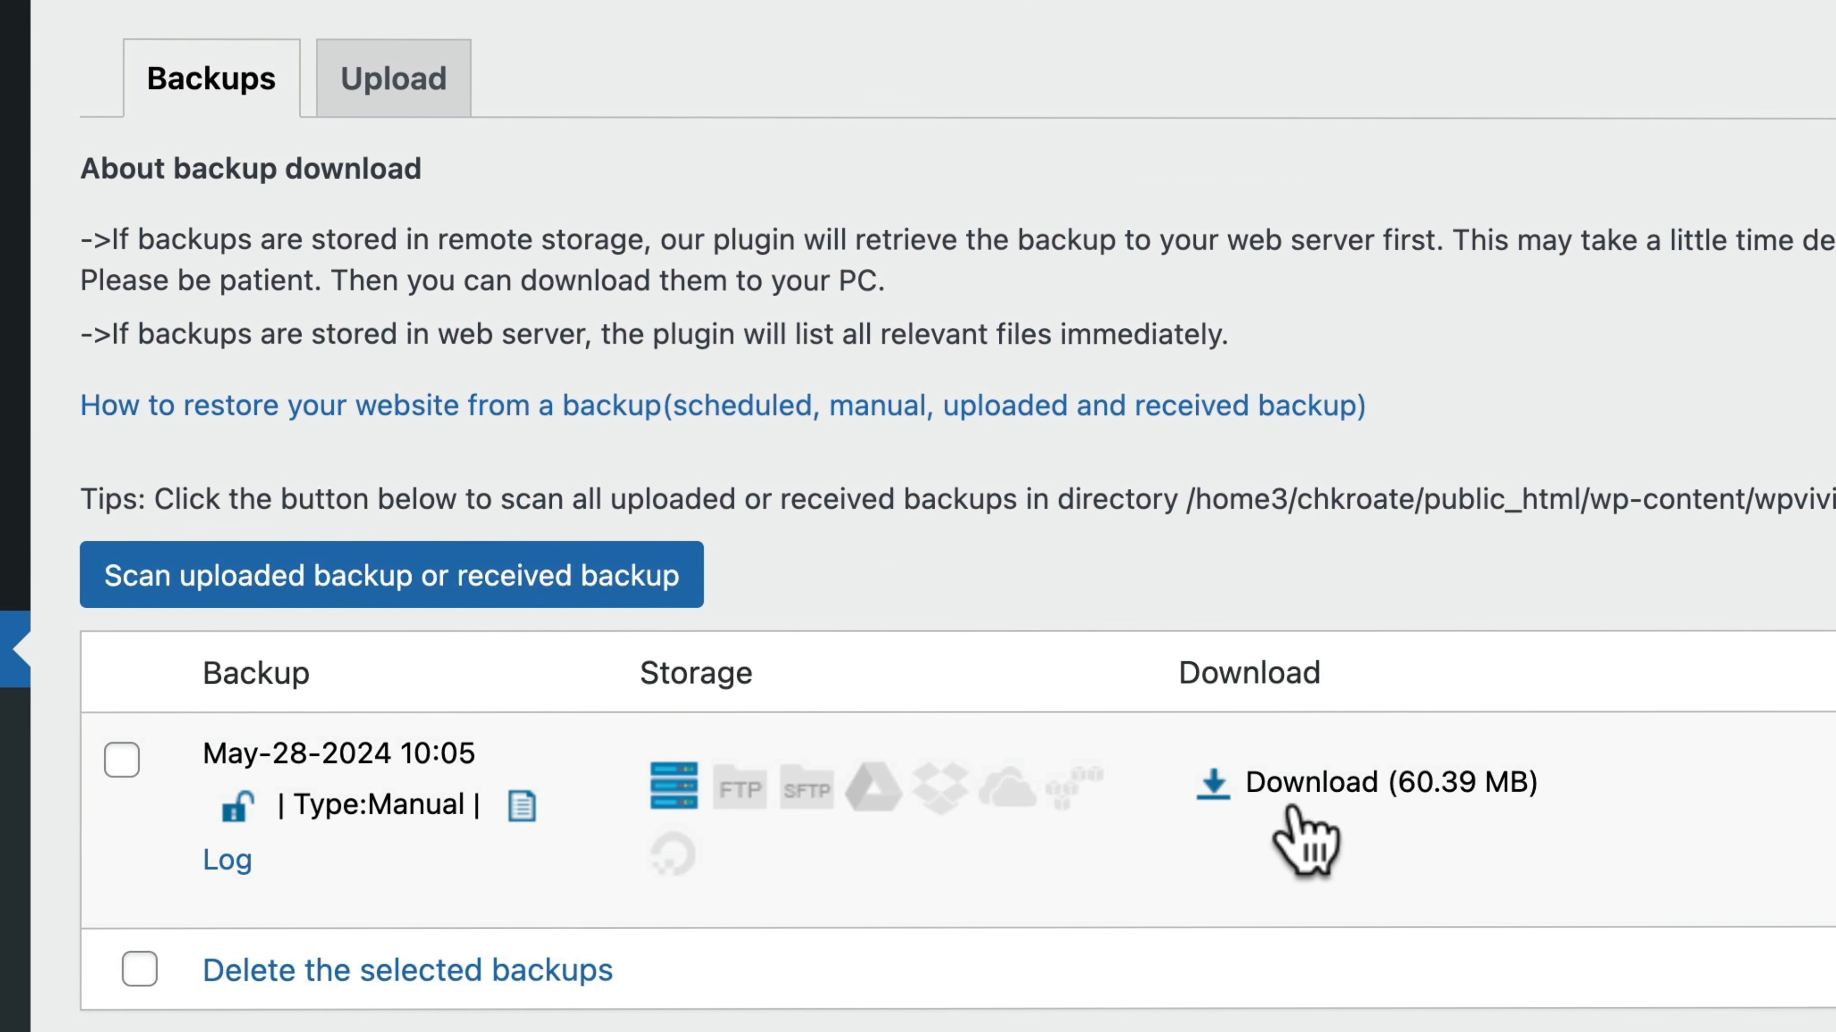
click(1298, 789)
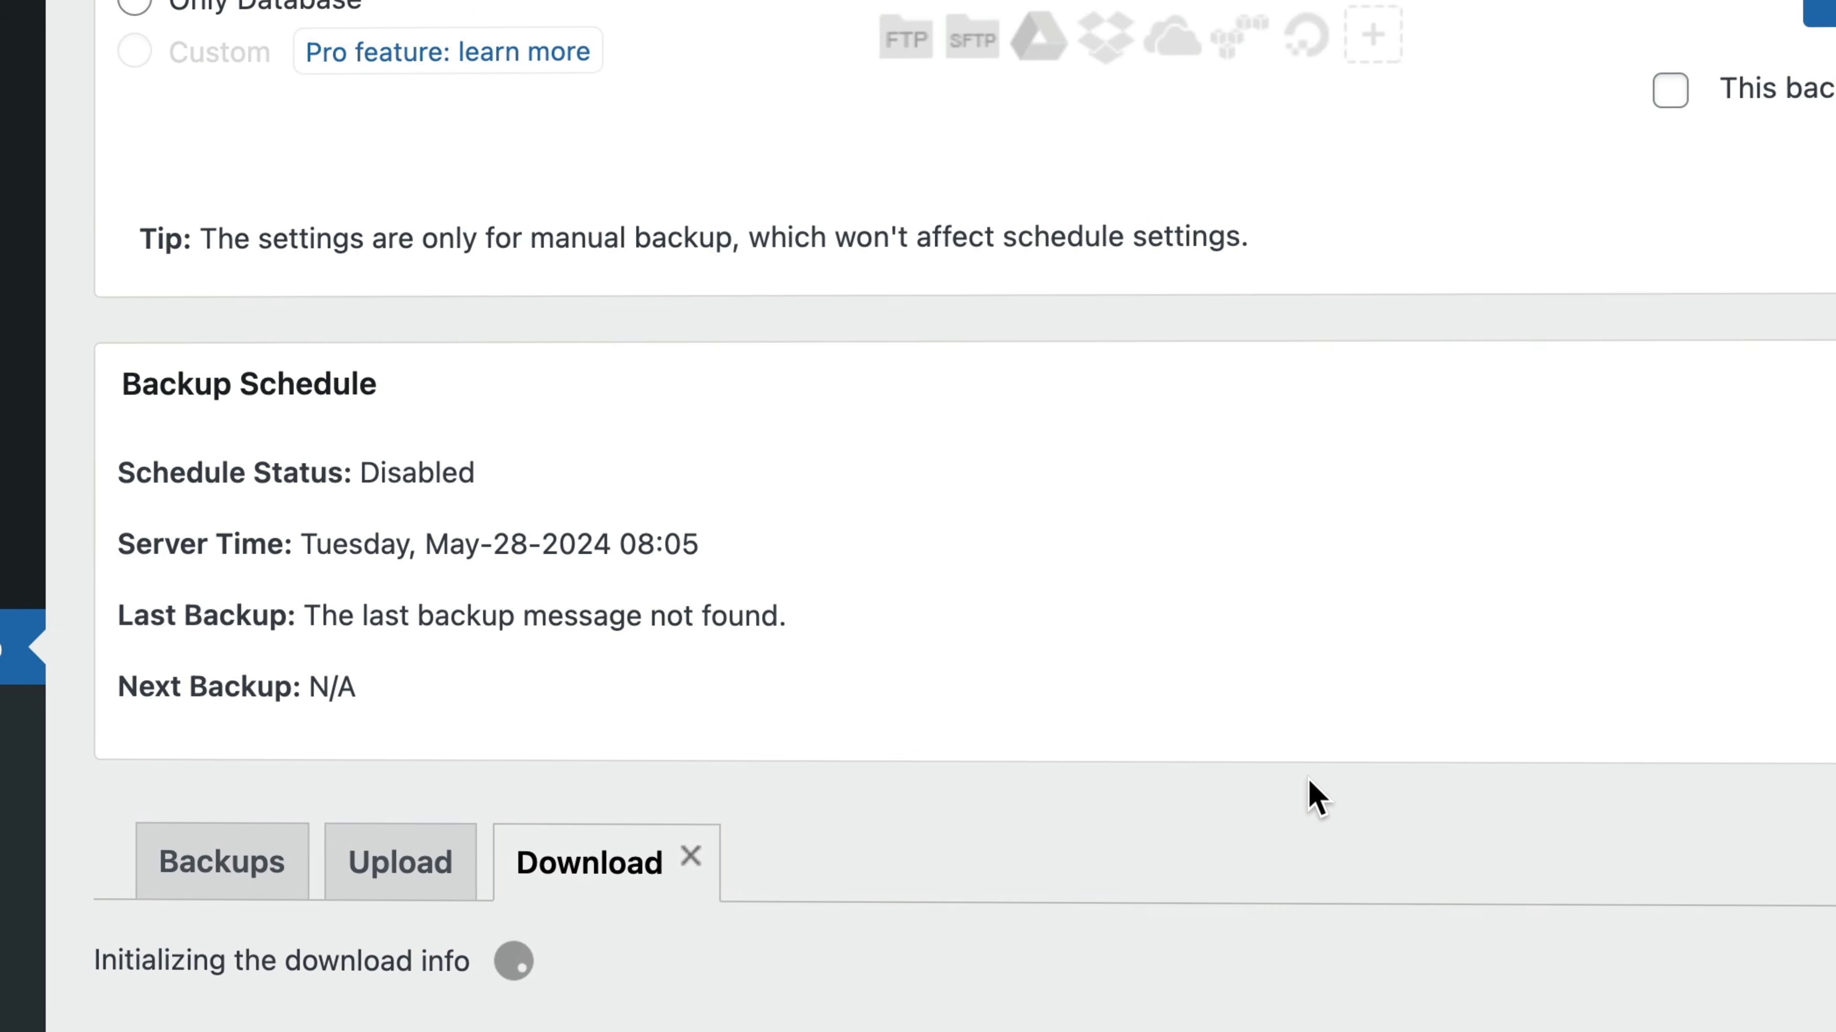
scroll(1308, 780, down, 3)
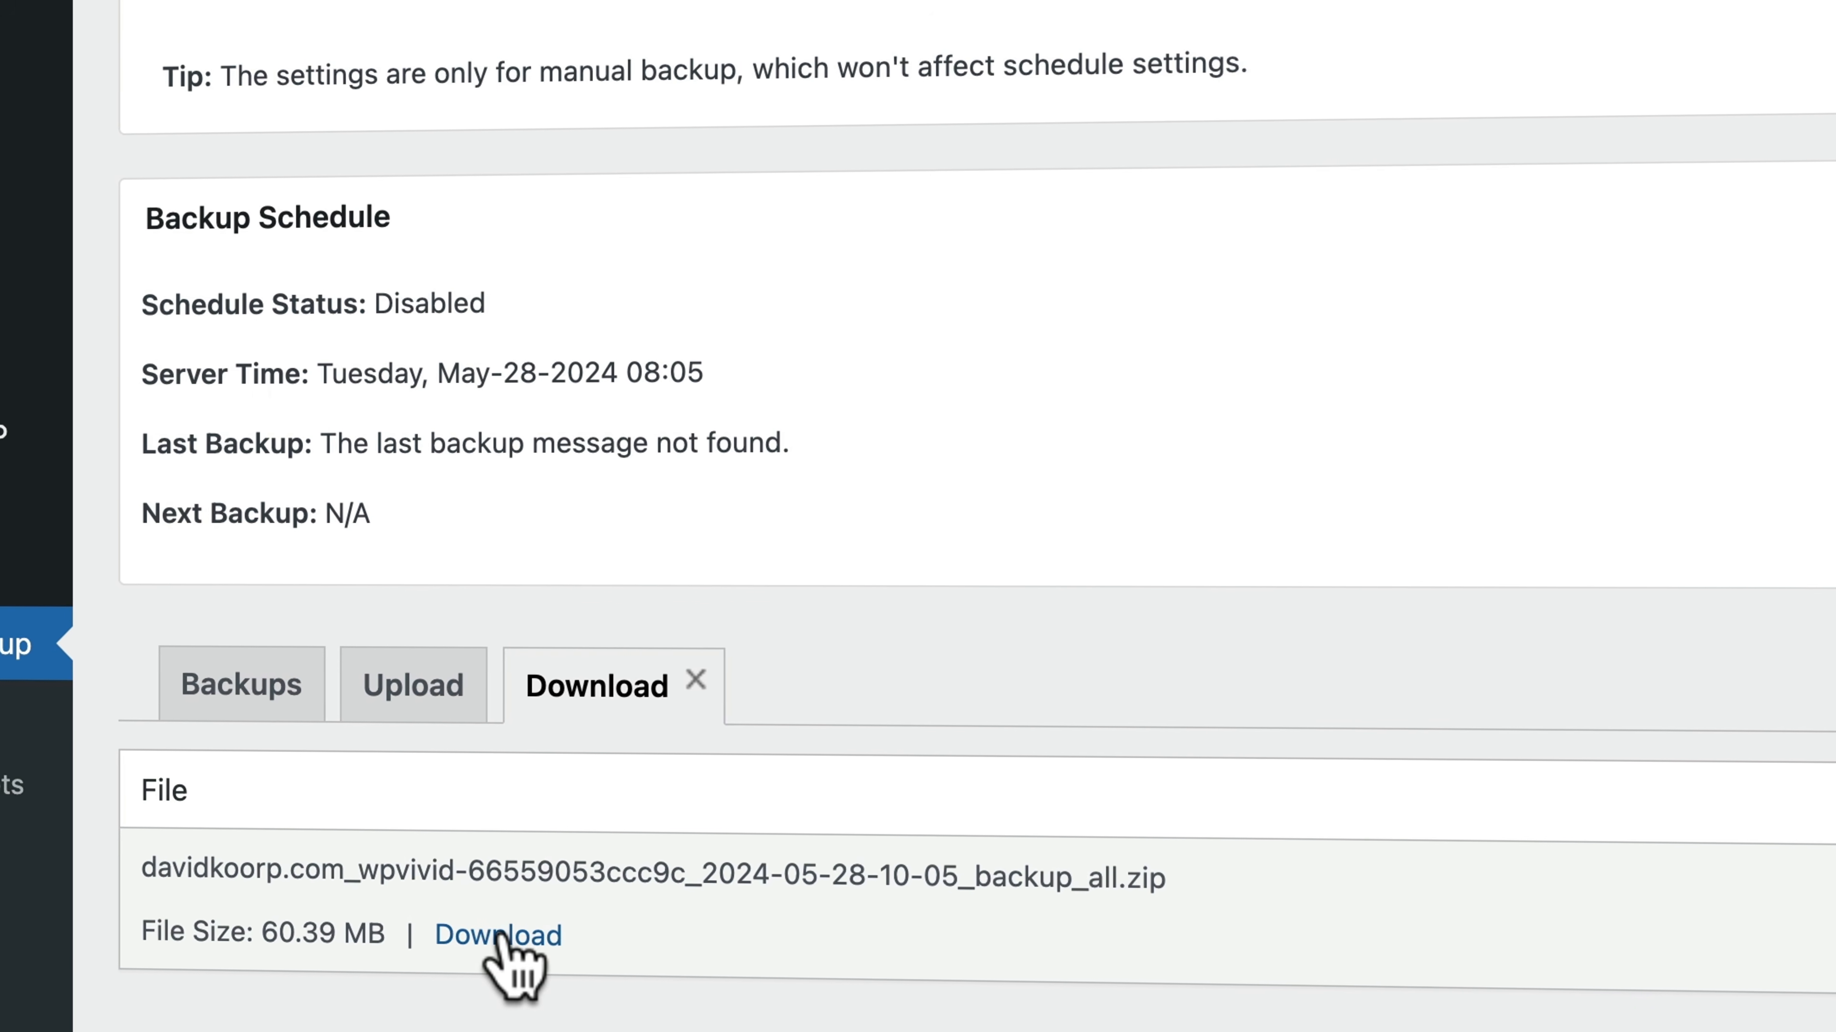
click(522, 932)
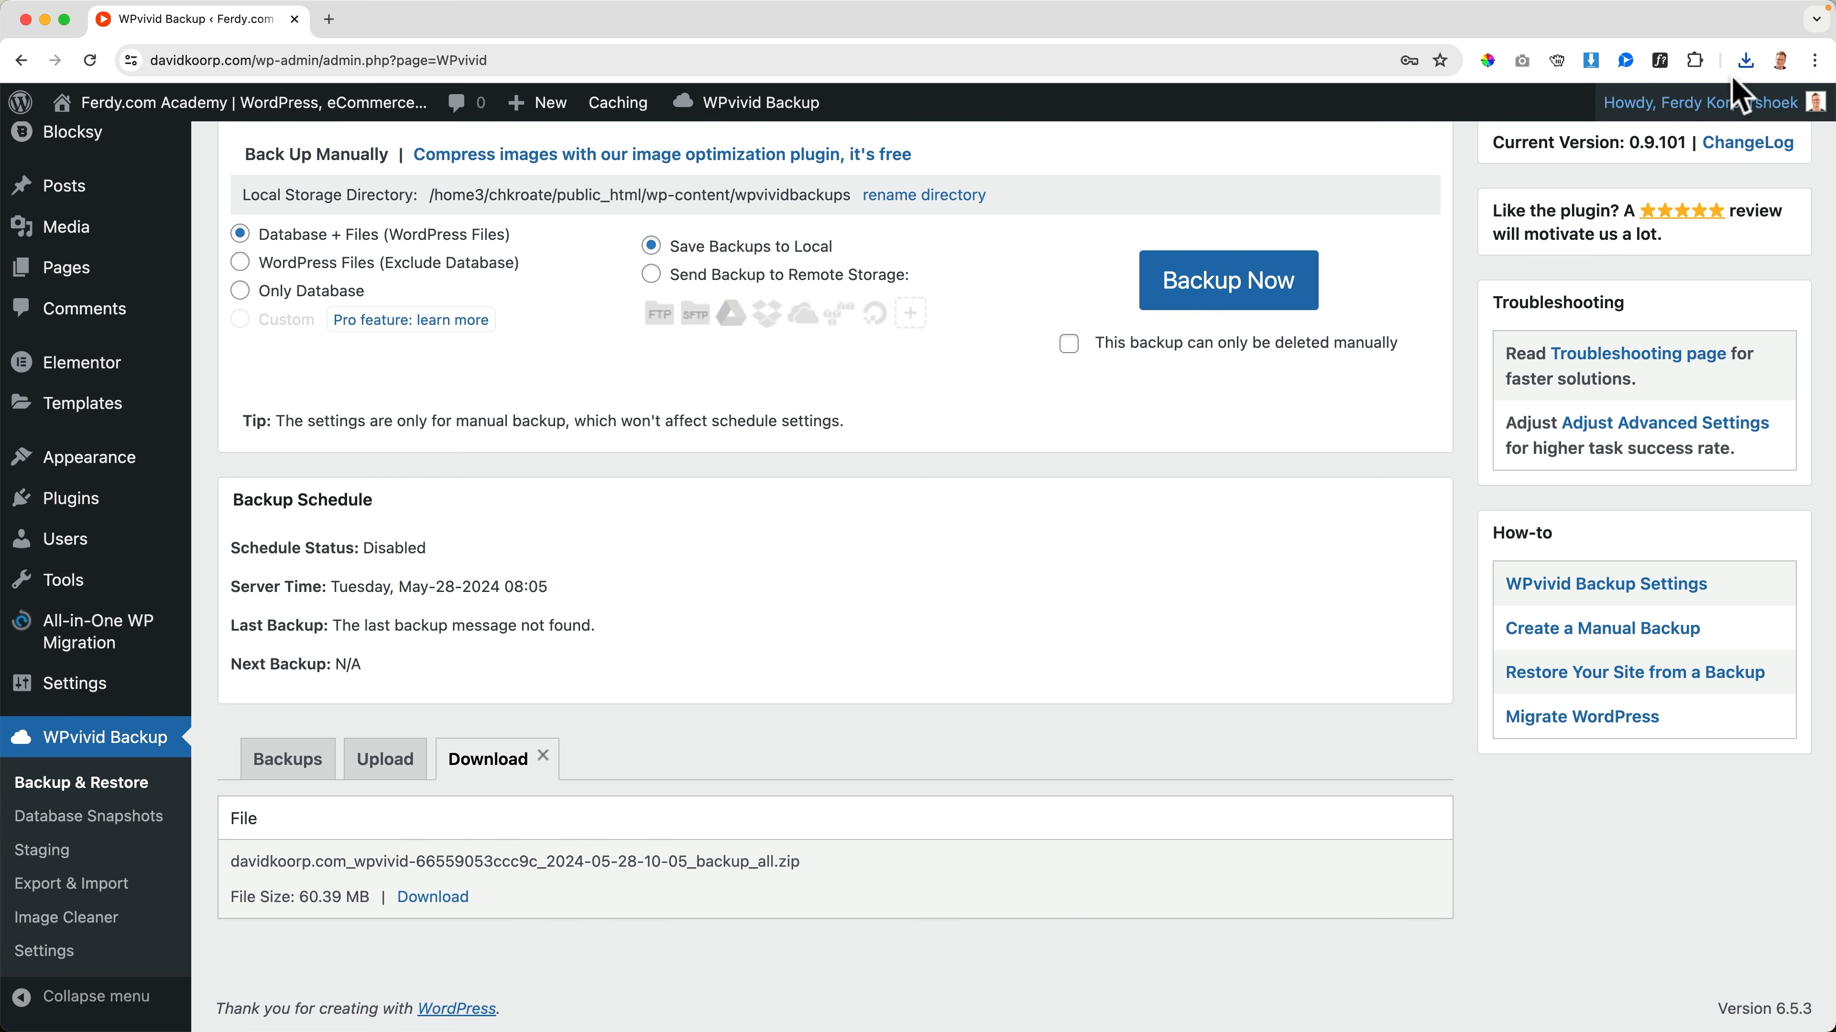
Show the downloaded WPvivid backup zip in the Downloads folder and move that folder window aside
click(1745, 61)
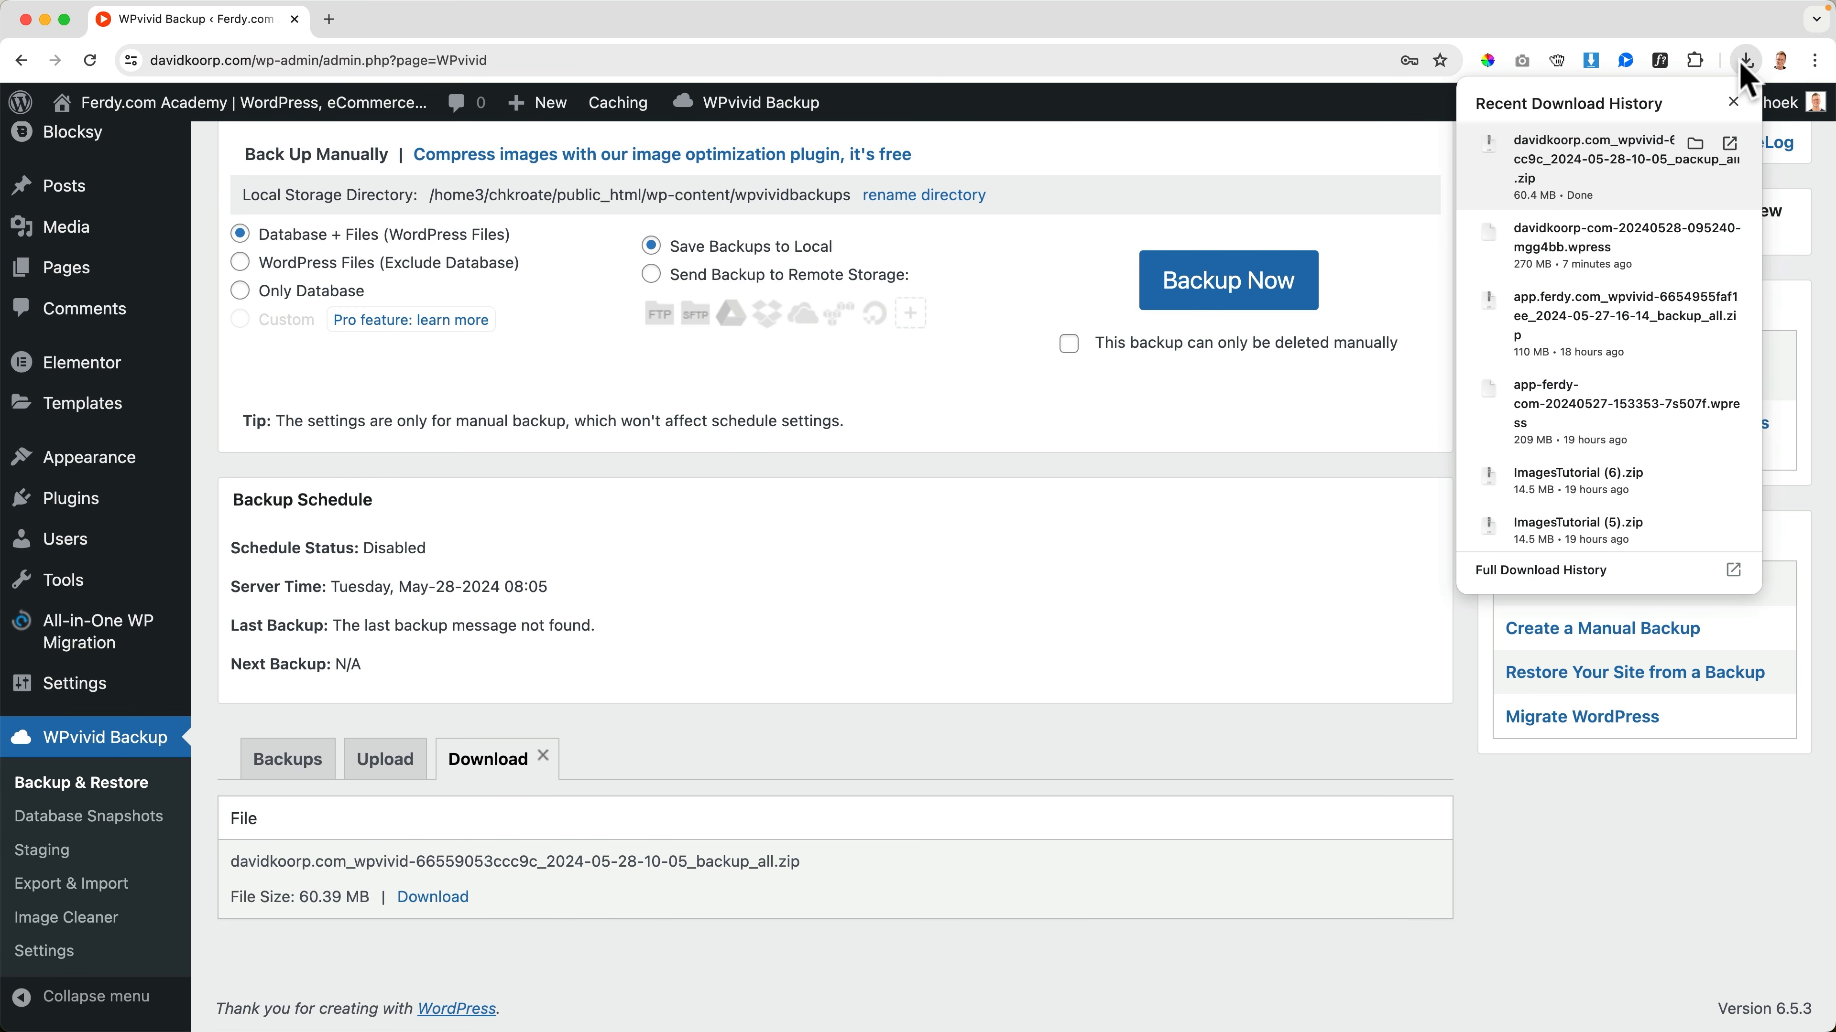
click(1693, 145)
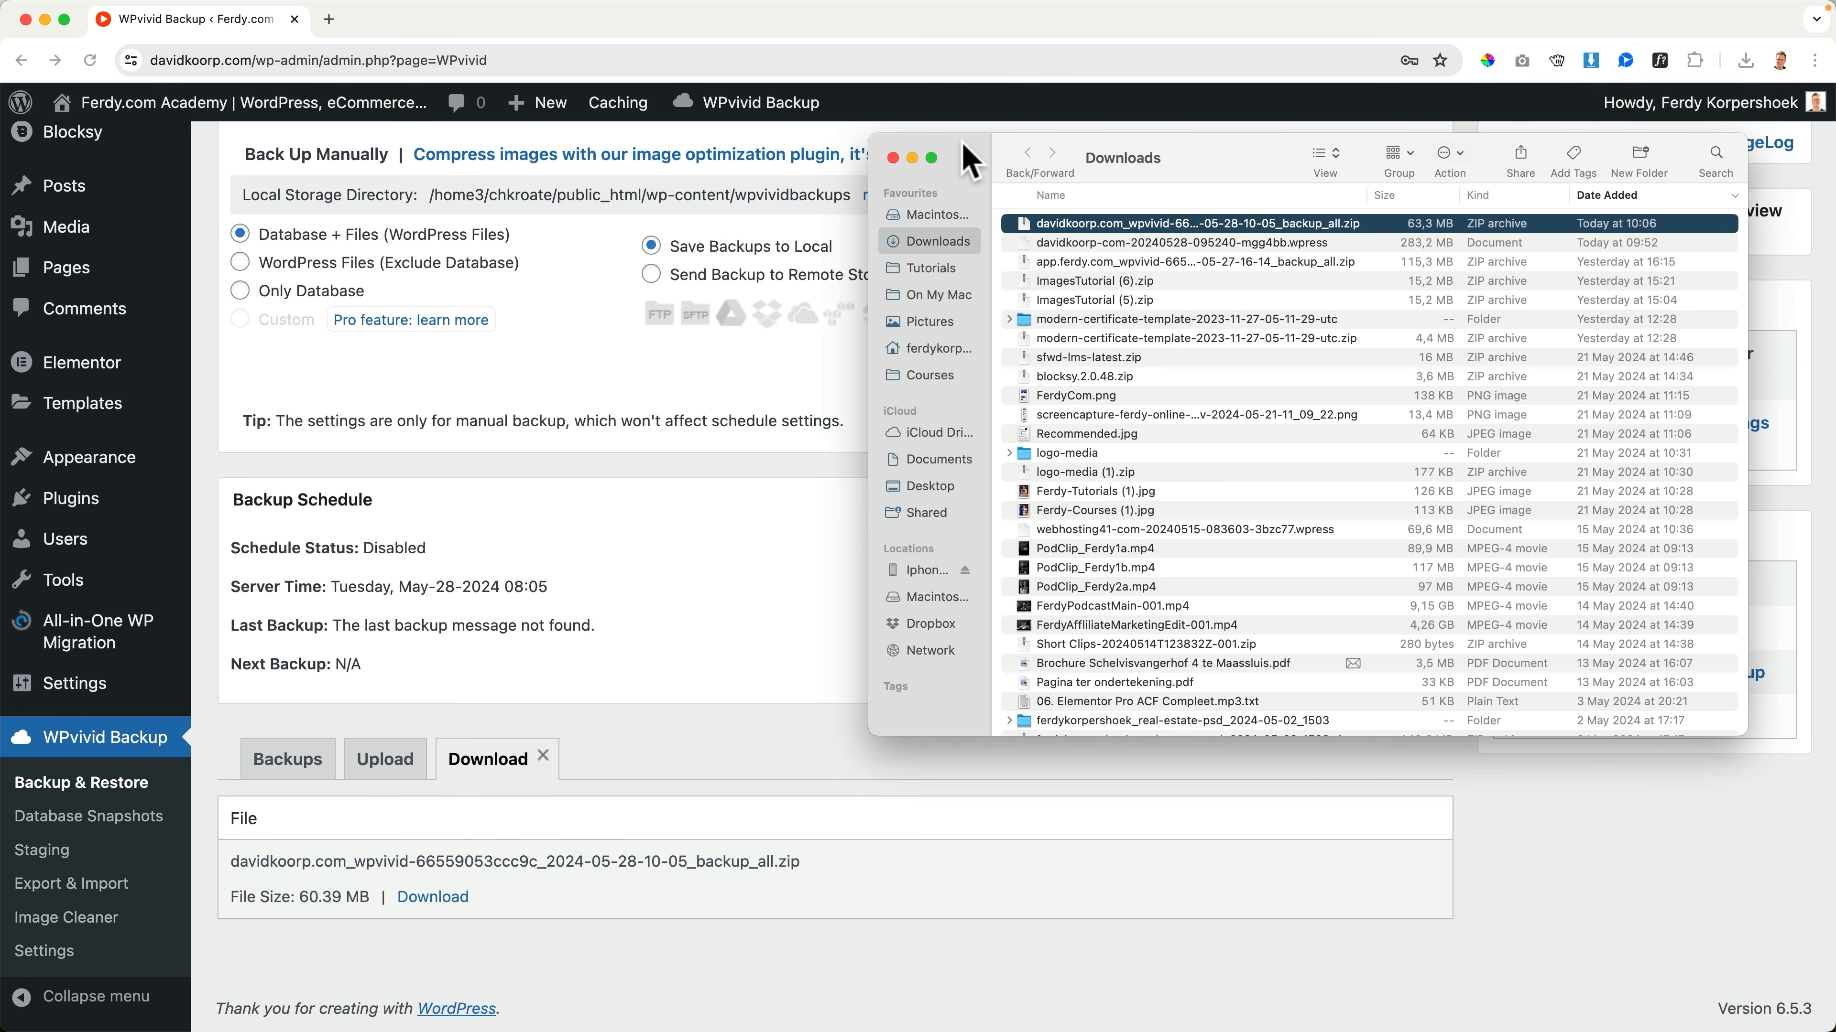
drag(968, 160, 202, 227)
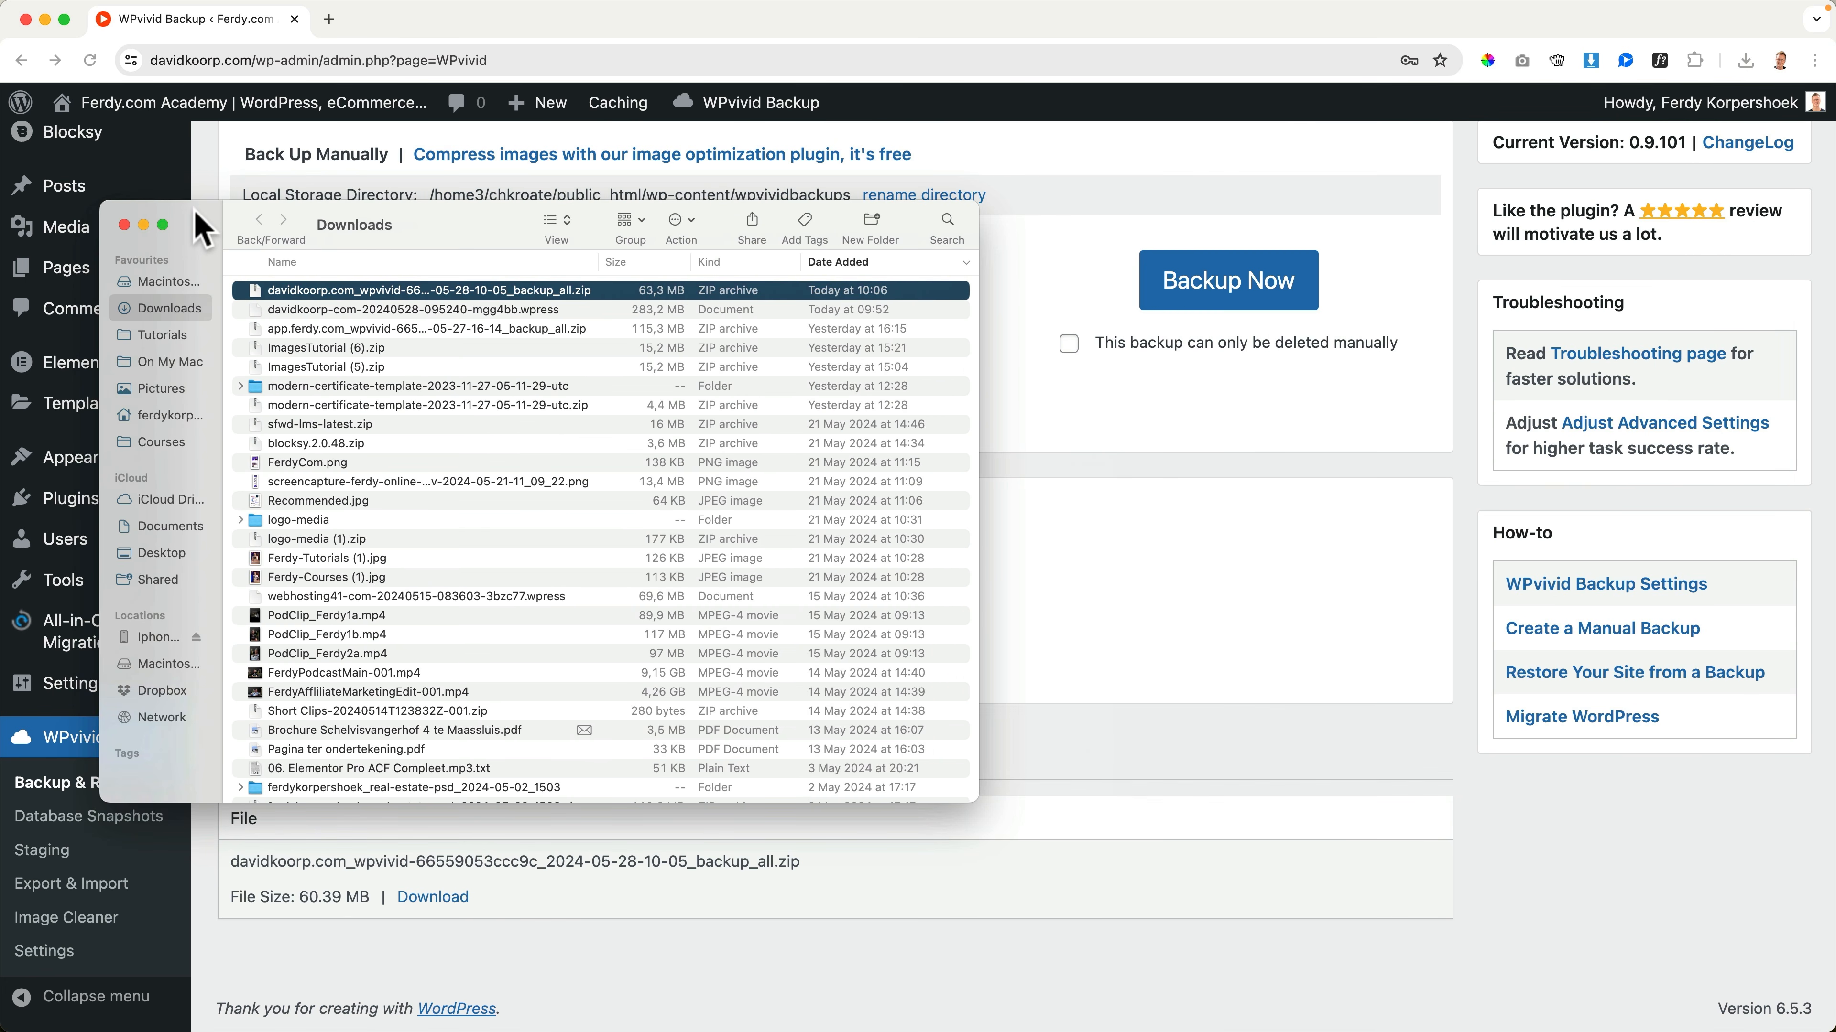
Create a folder named "Backup Current Website DavidKorp" on the Desktop from a new Finder window and open it
key(super+n)
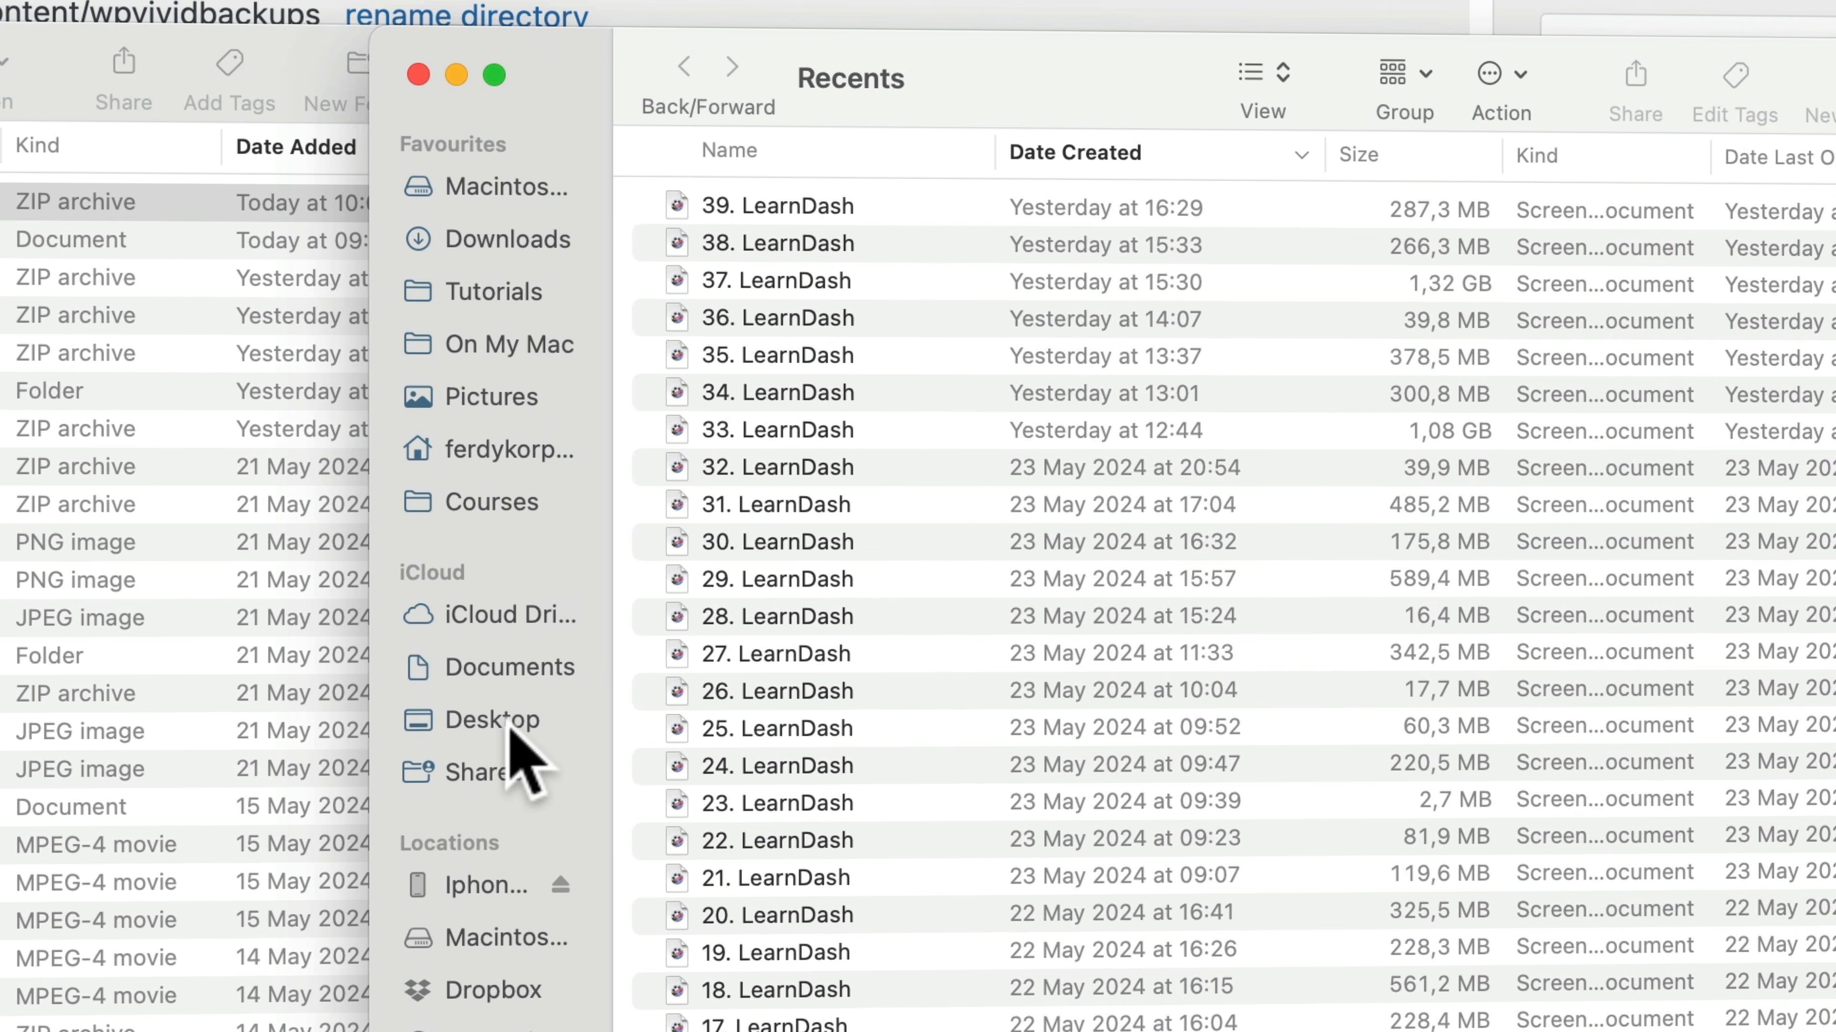
click(930, 485)
right_click(968, 450)
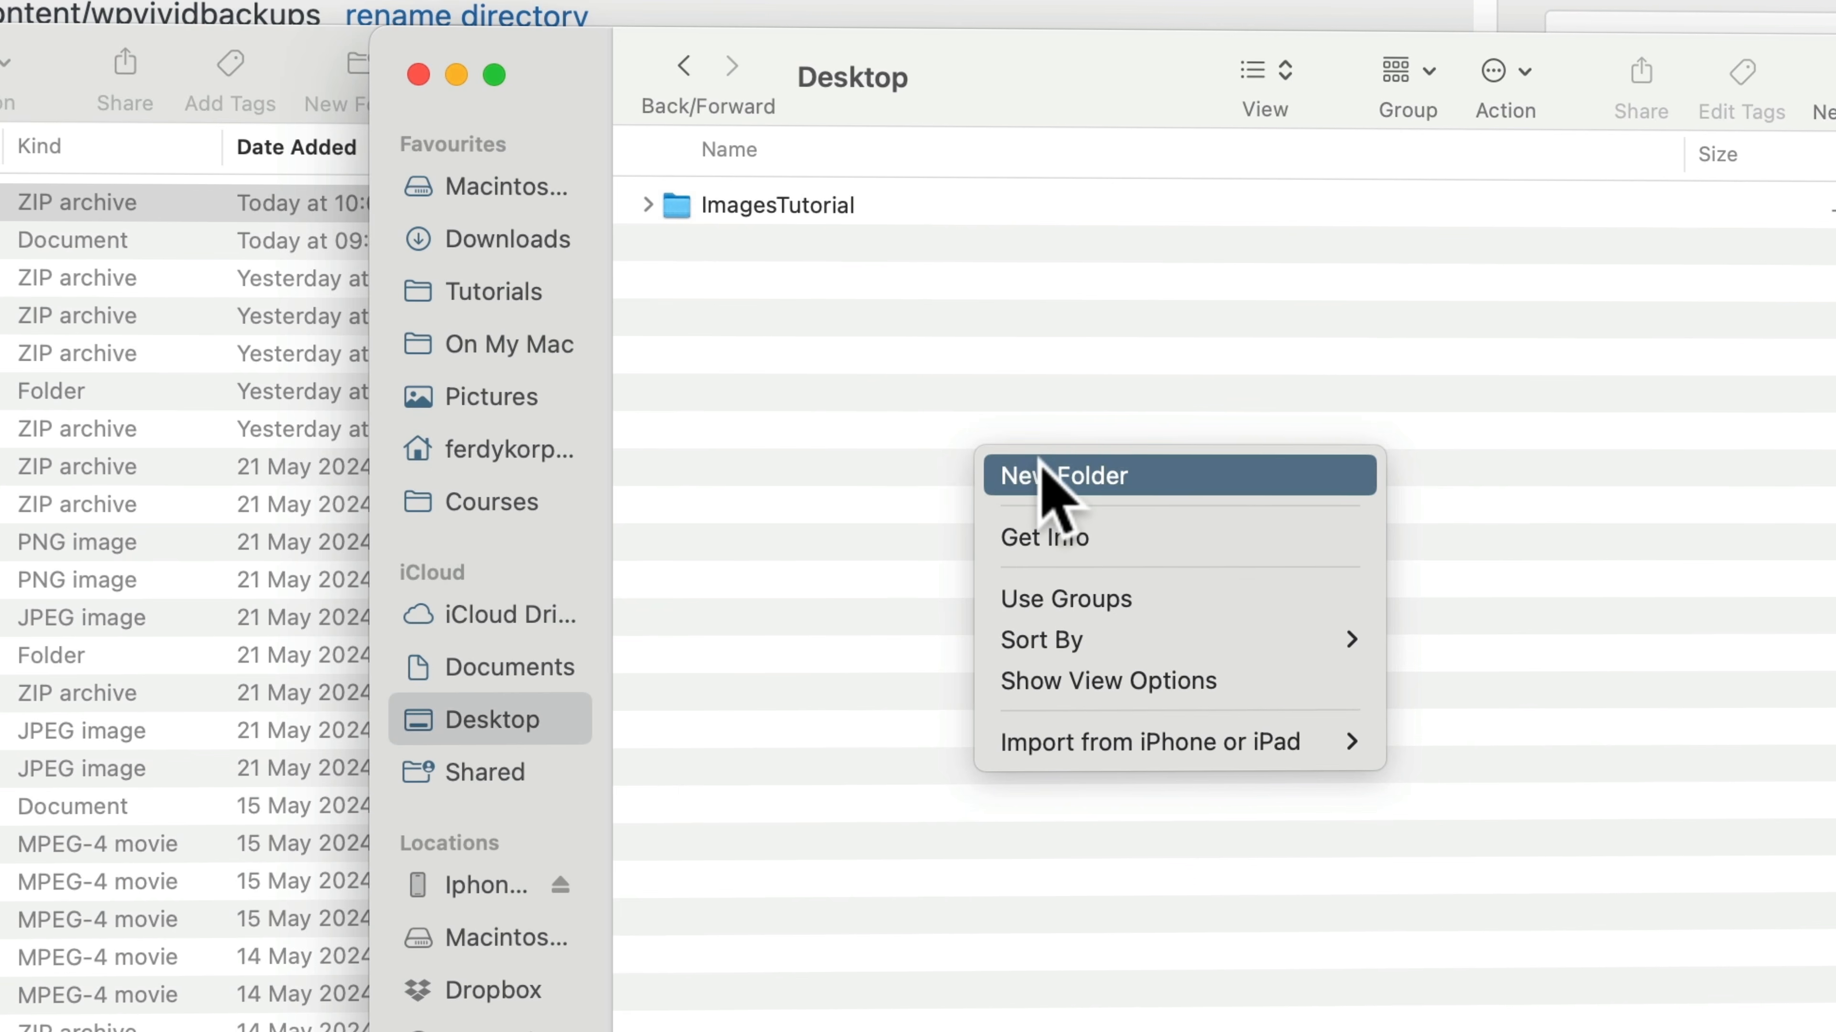
click(1041, 481)
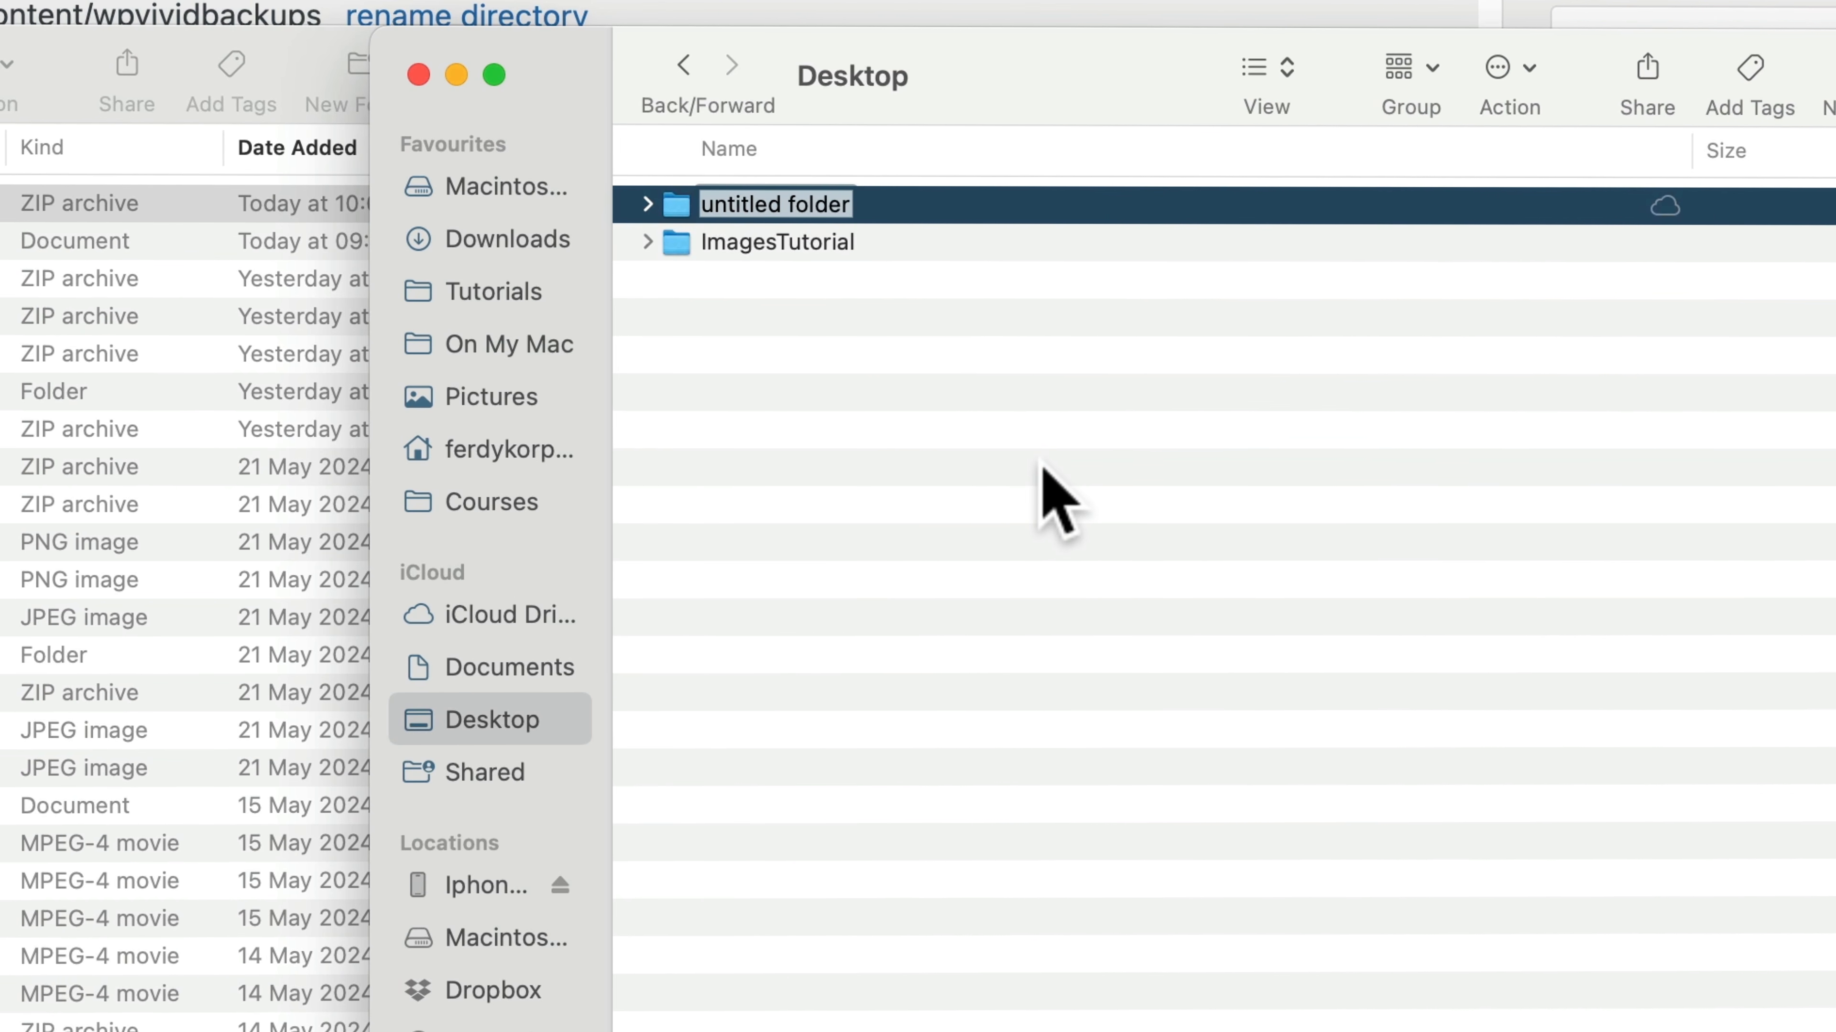
text(Backup Cu)
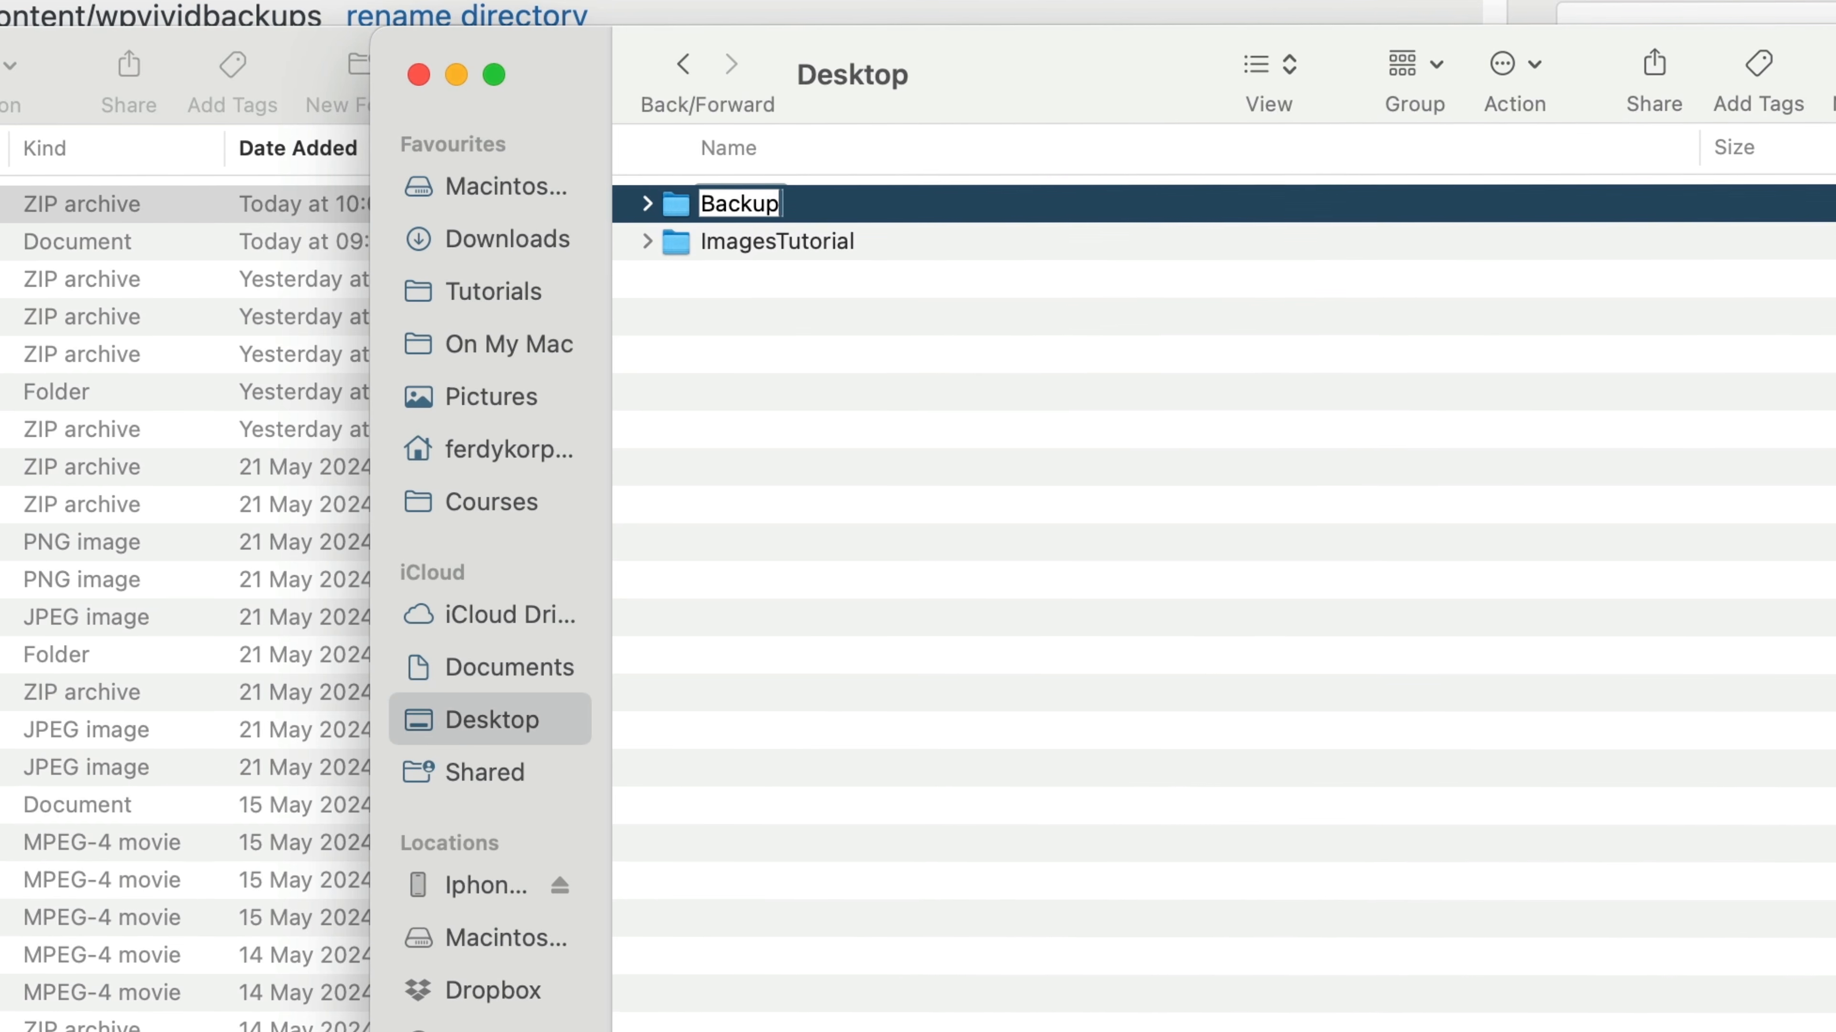
text(rrent Website David)
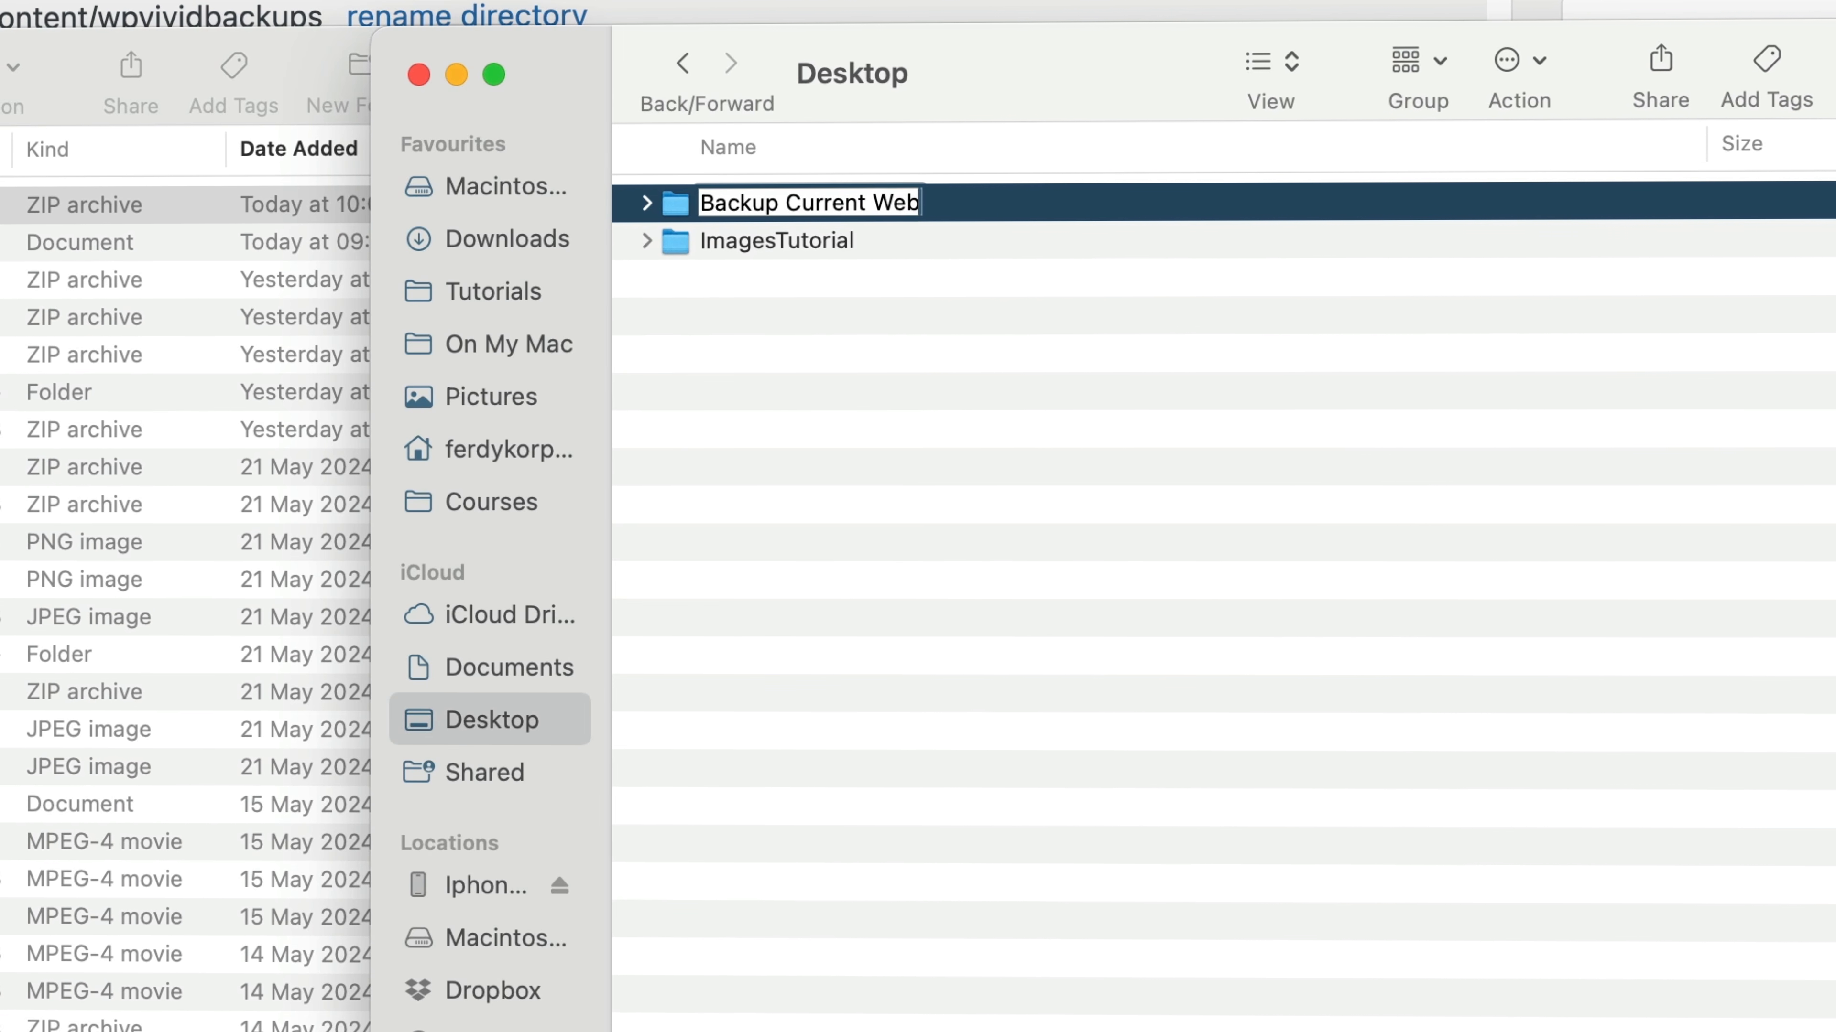
text(Korp)
key(Return)
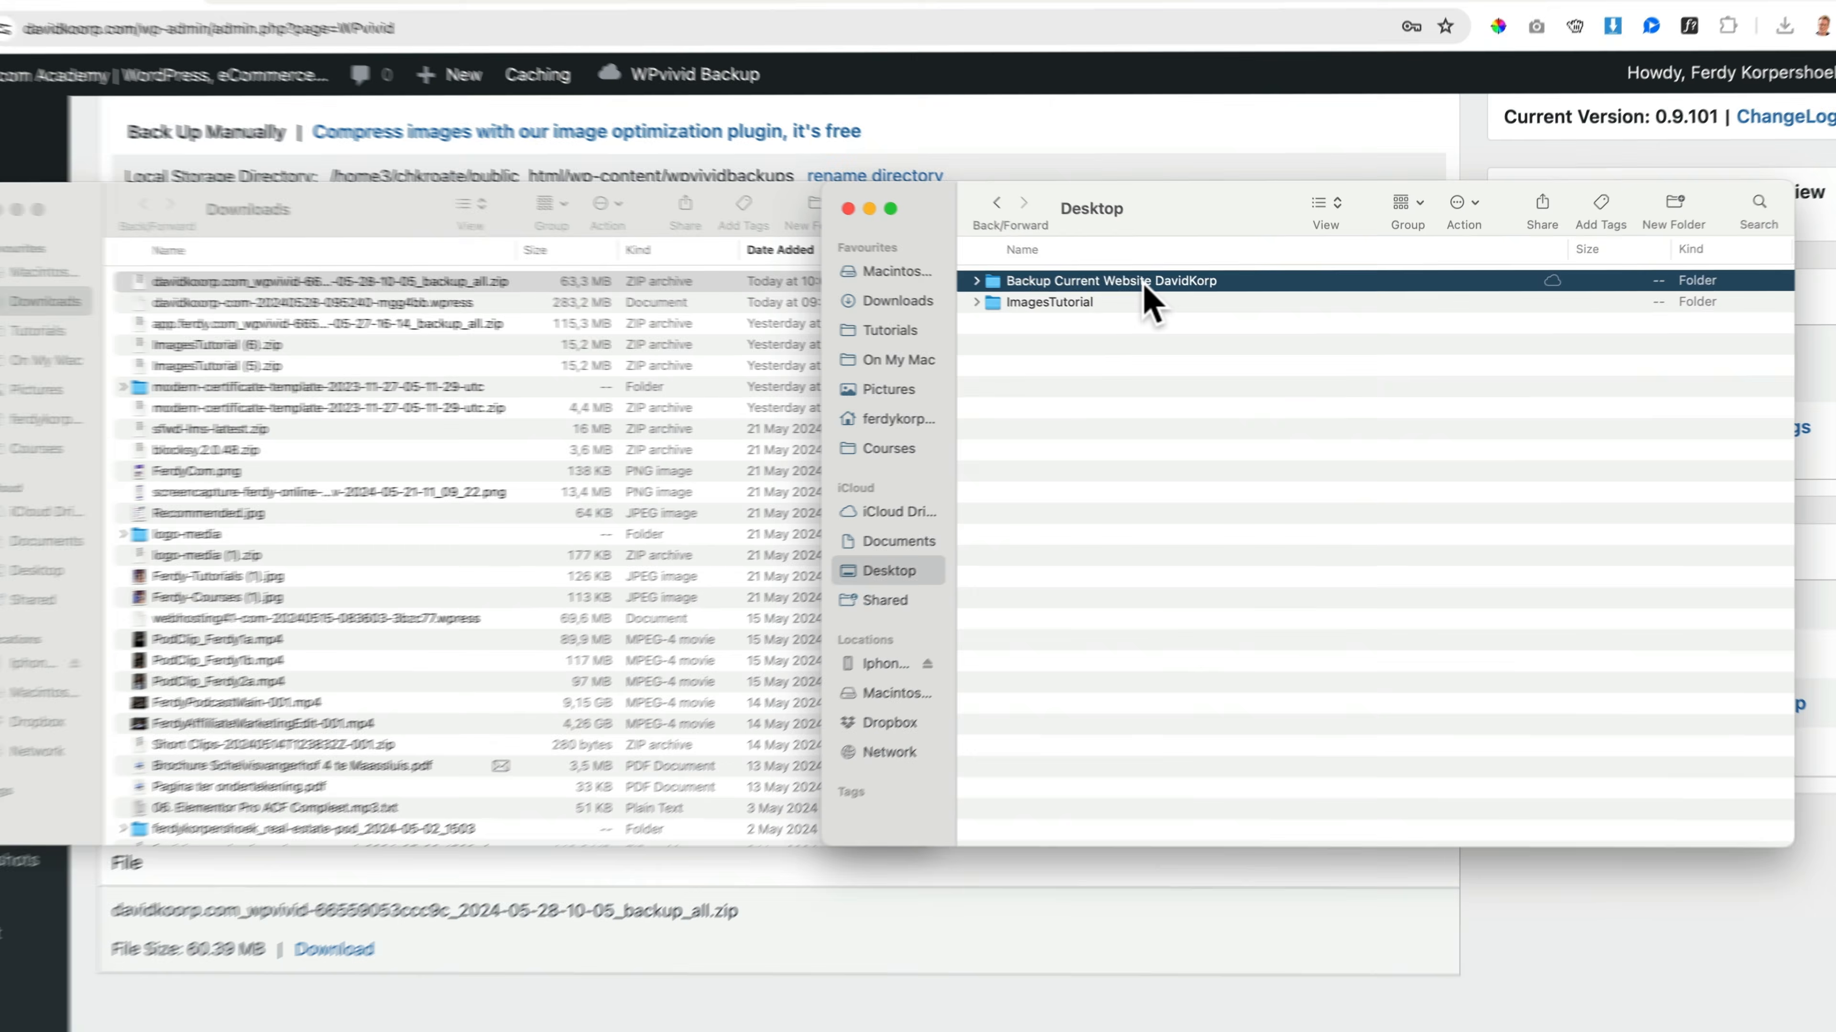
double_click(982, 223)
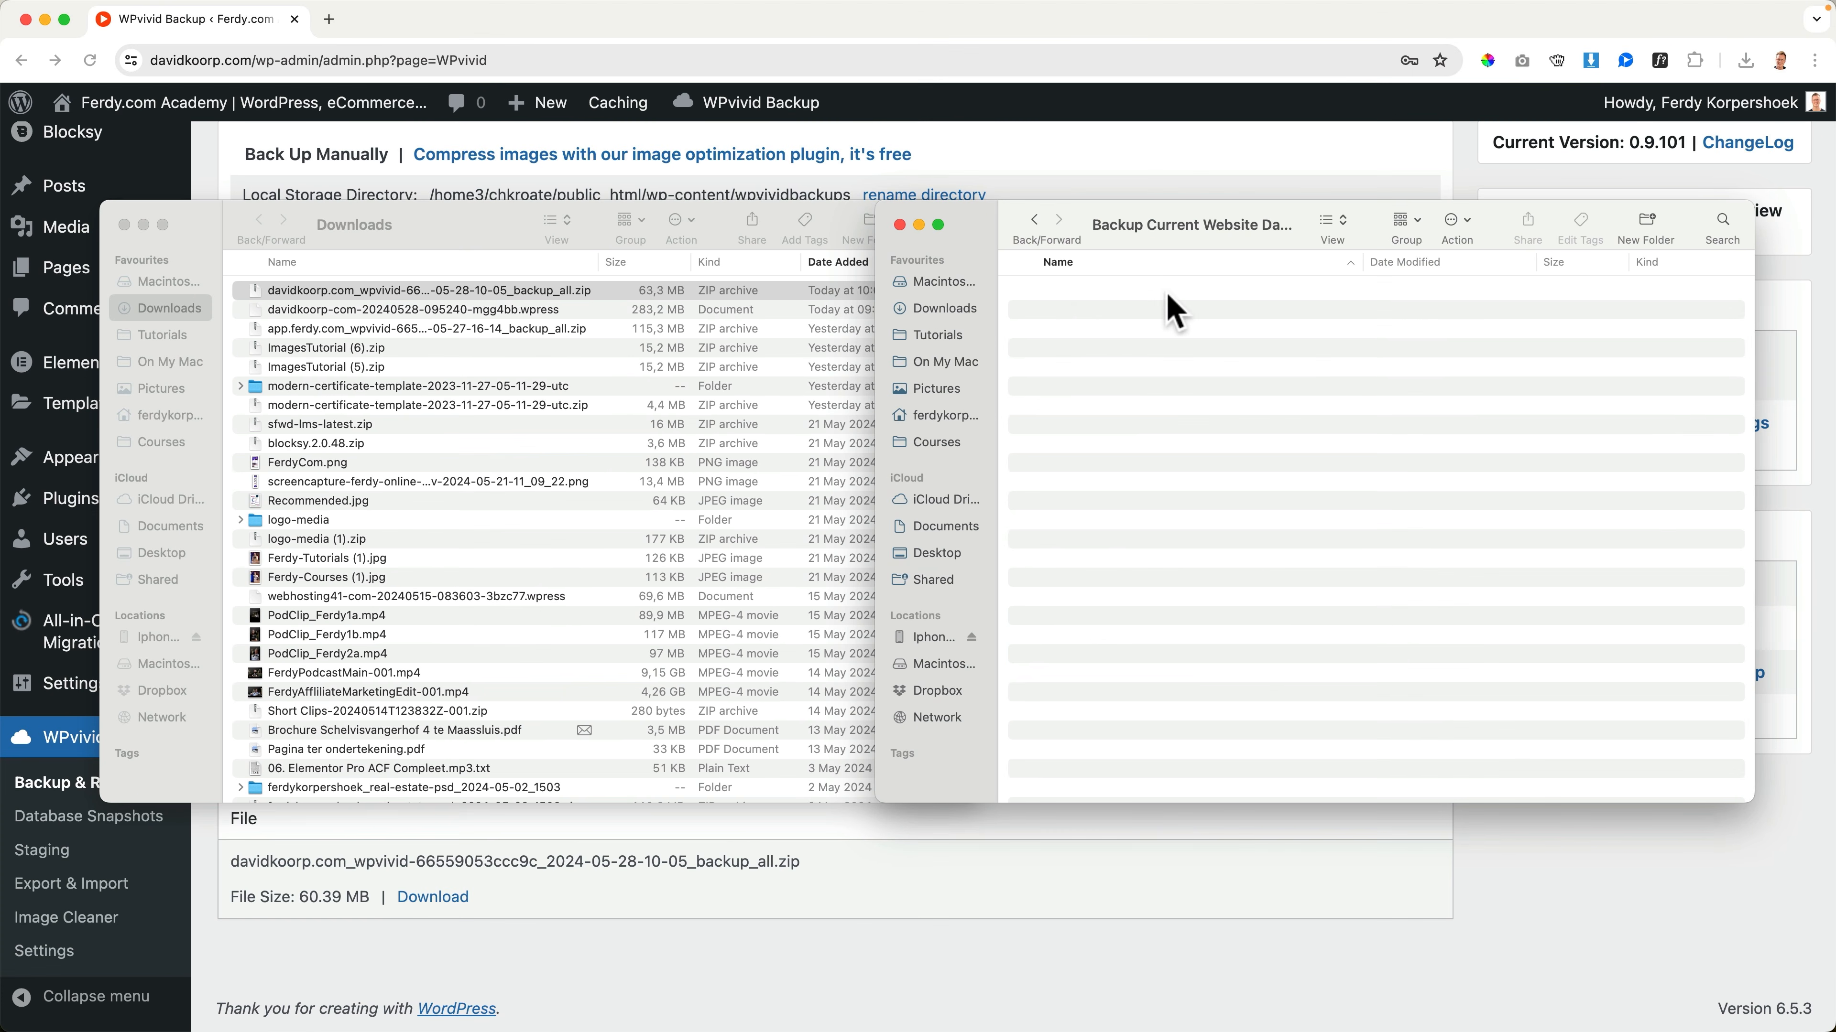
Move the davidkoorp.com .wpress export and WPvivid backup zip from Downloads into the new backup folder, and return to the browser
click(500, 226)
shift+click(396, 309)
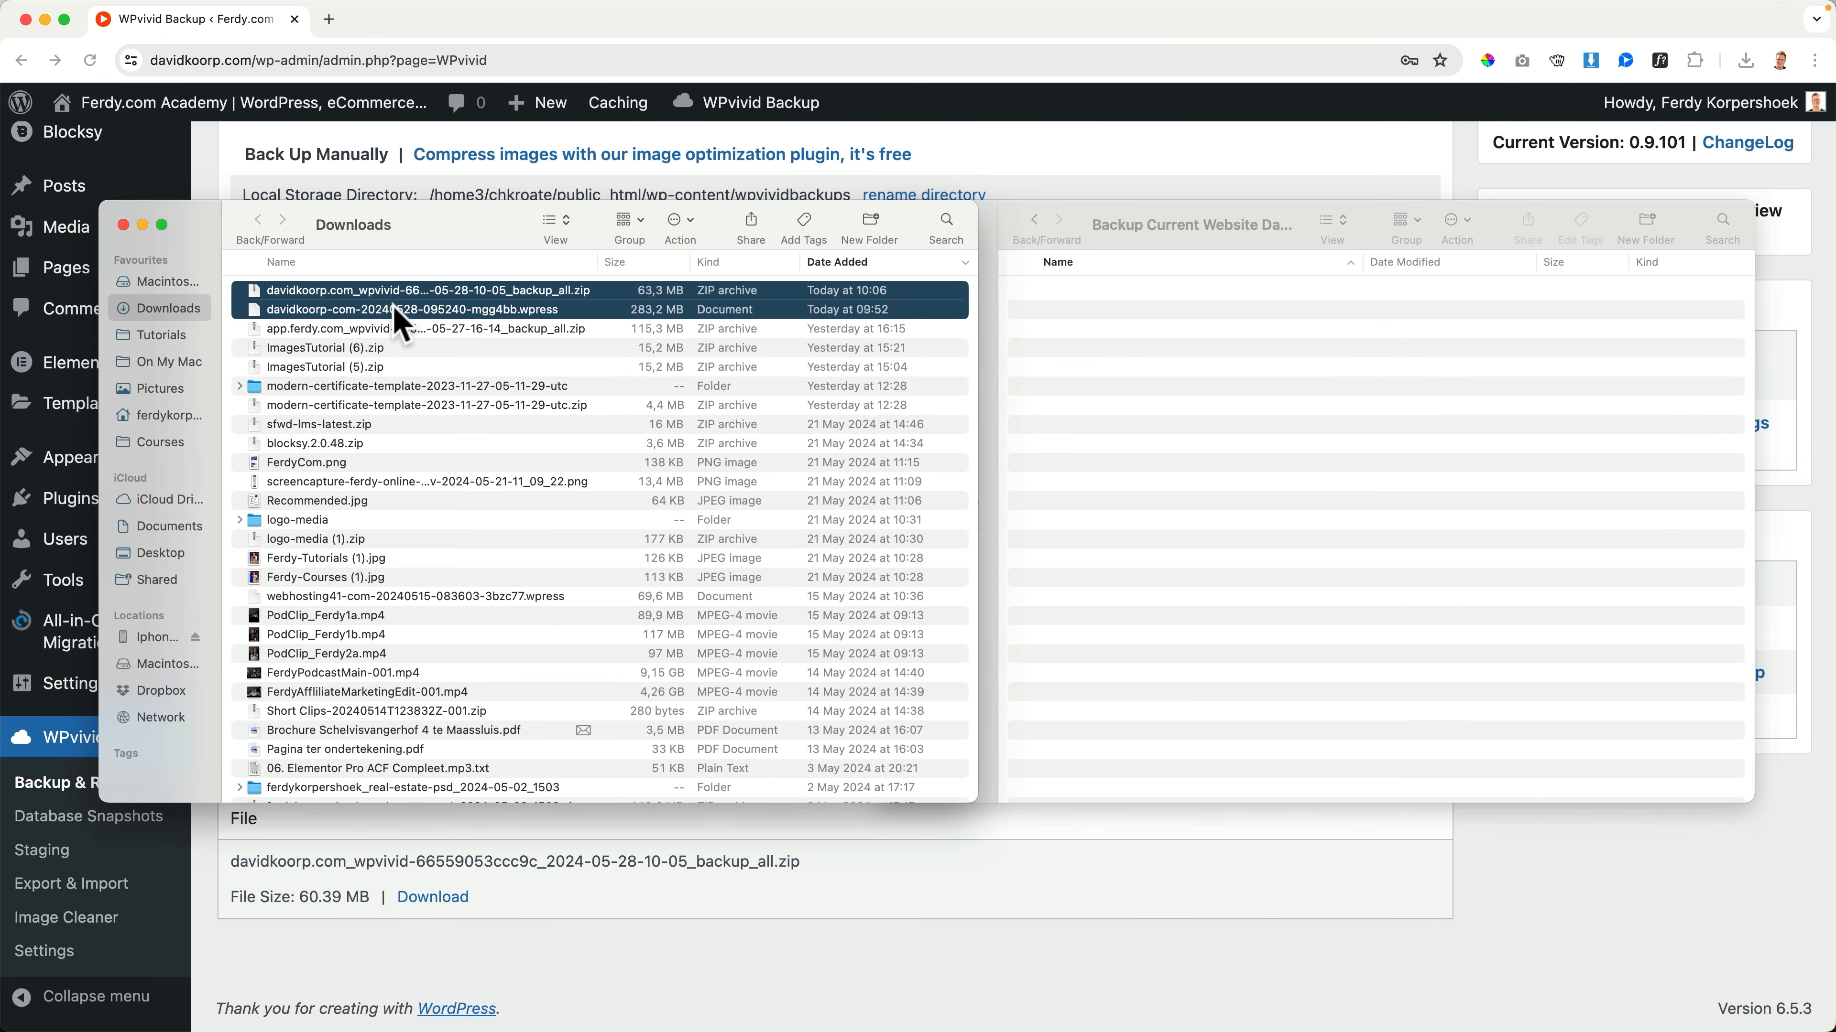
drag(377, 290, 1197, 406)
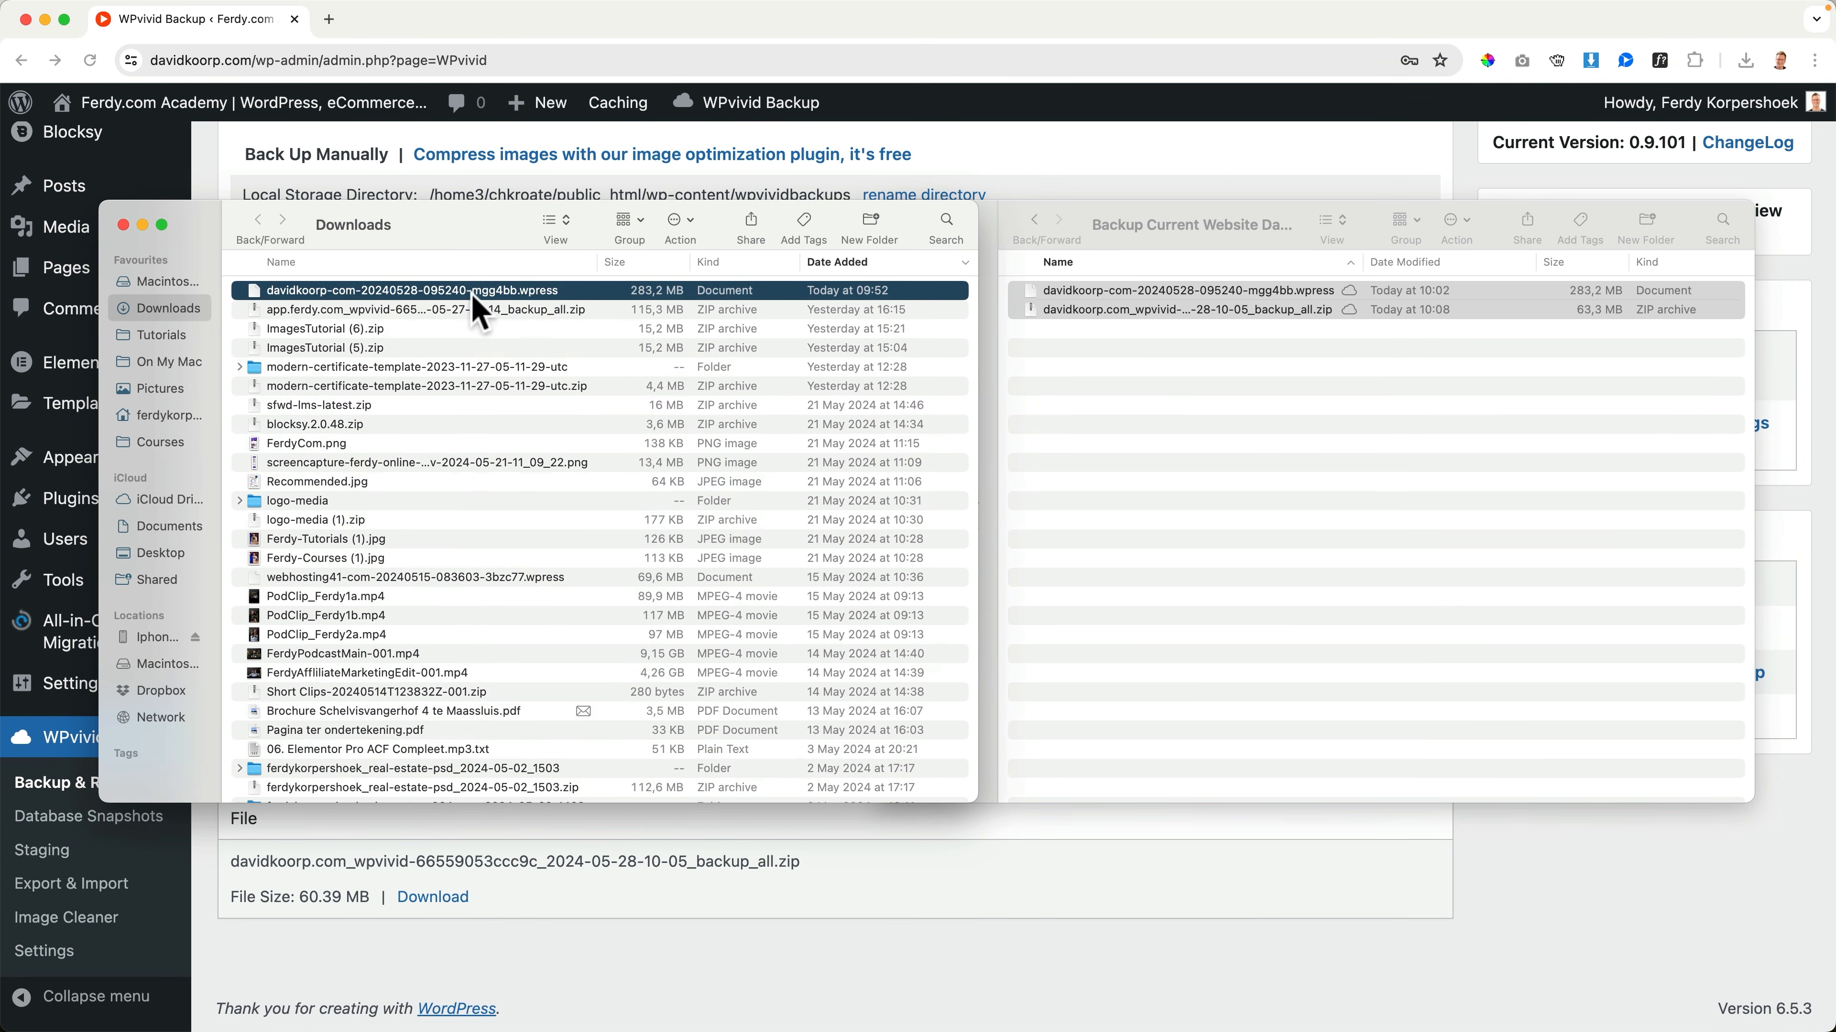
click(124, 225)
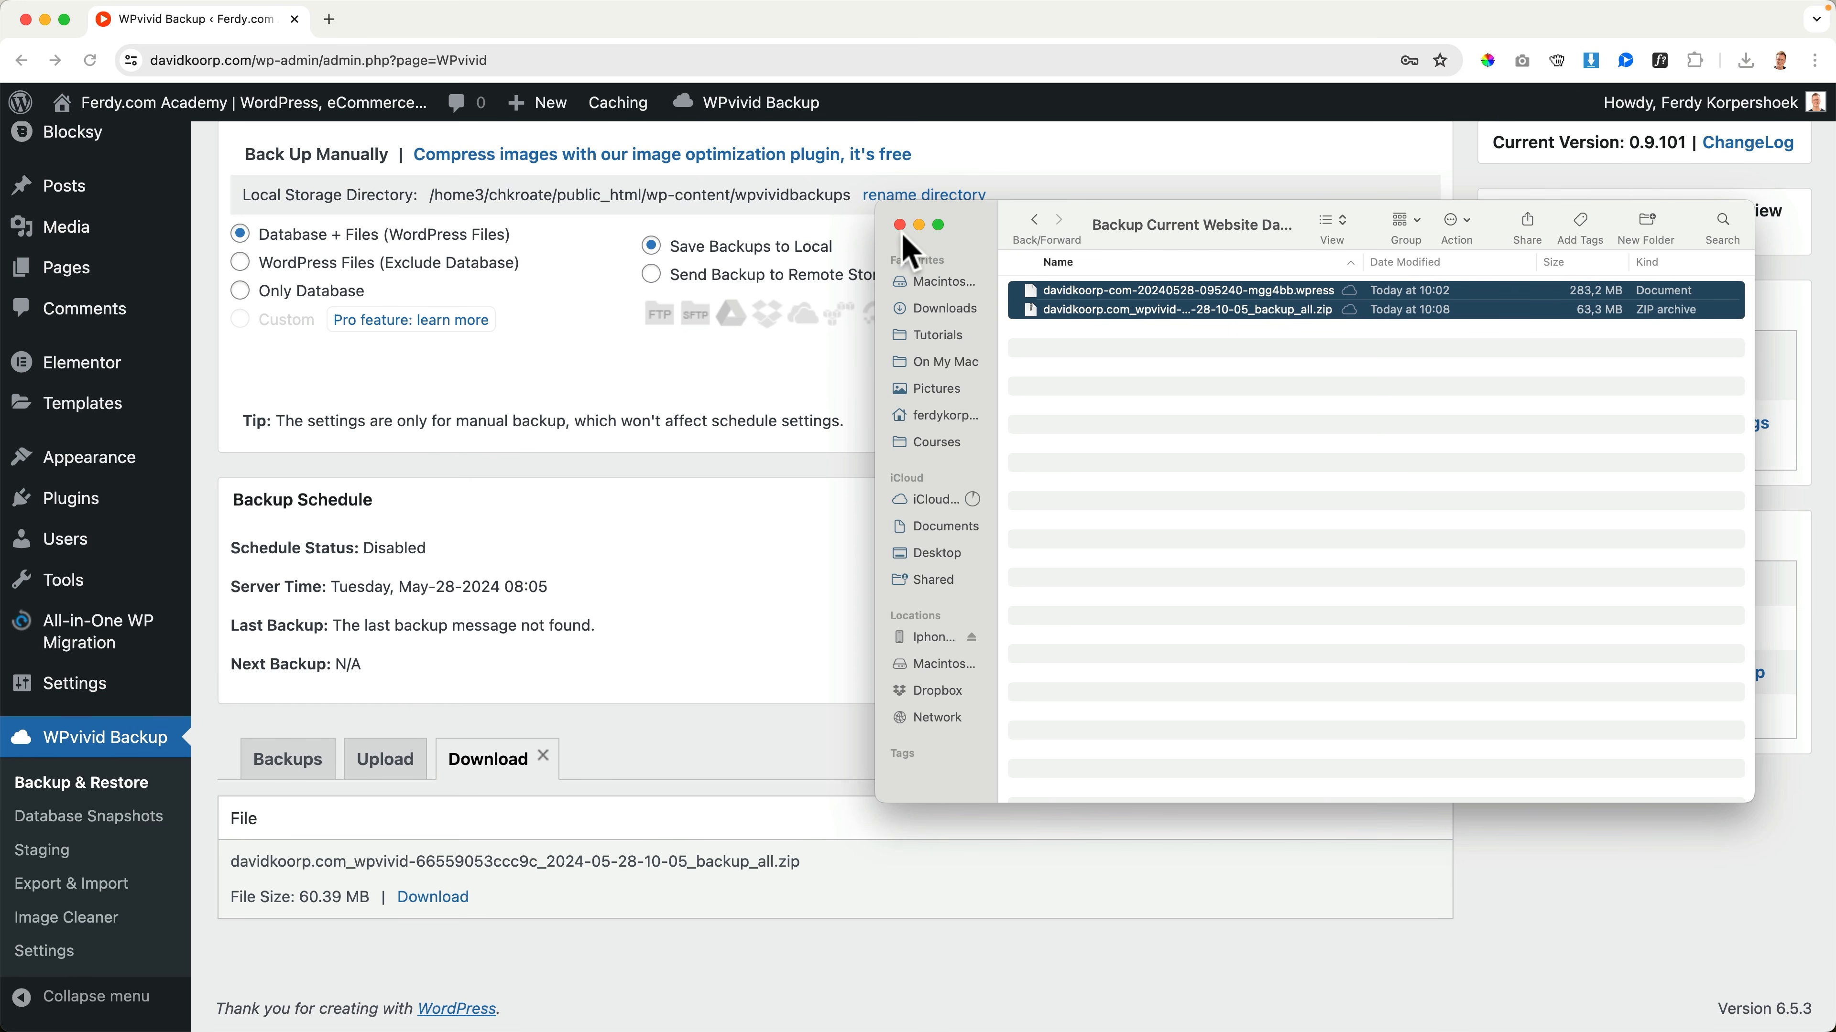
click(823, 467)
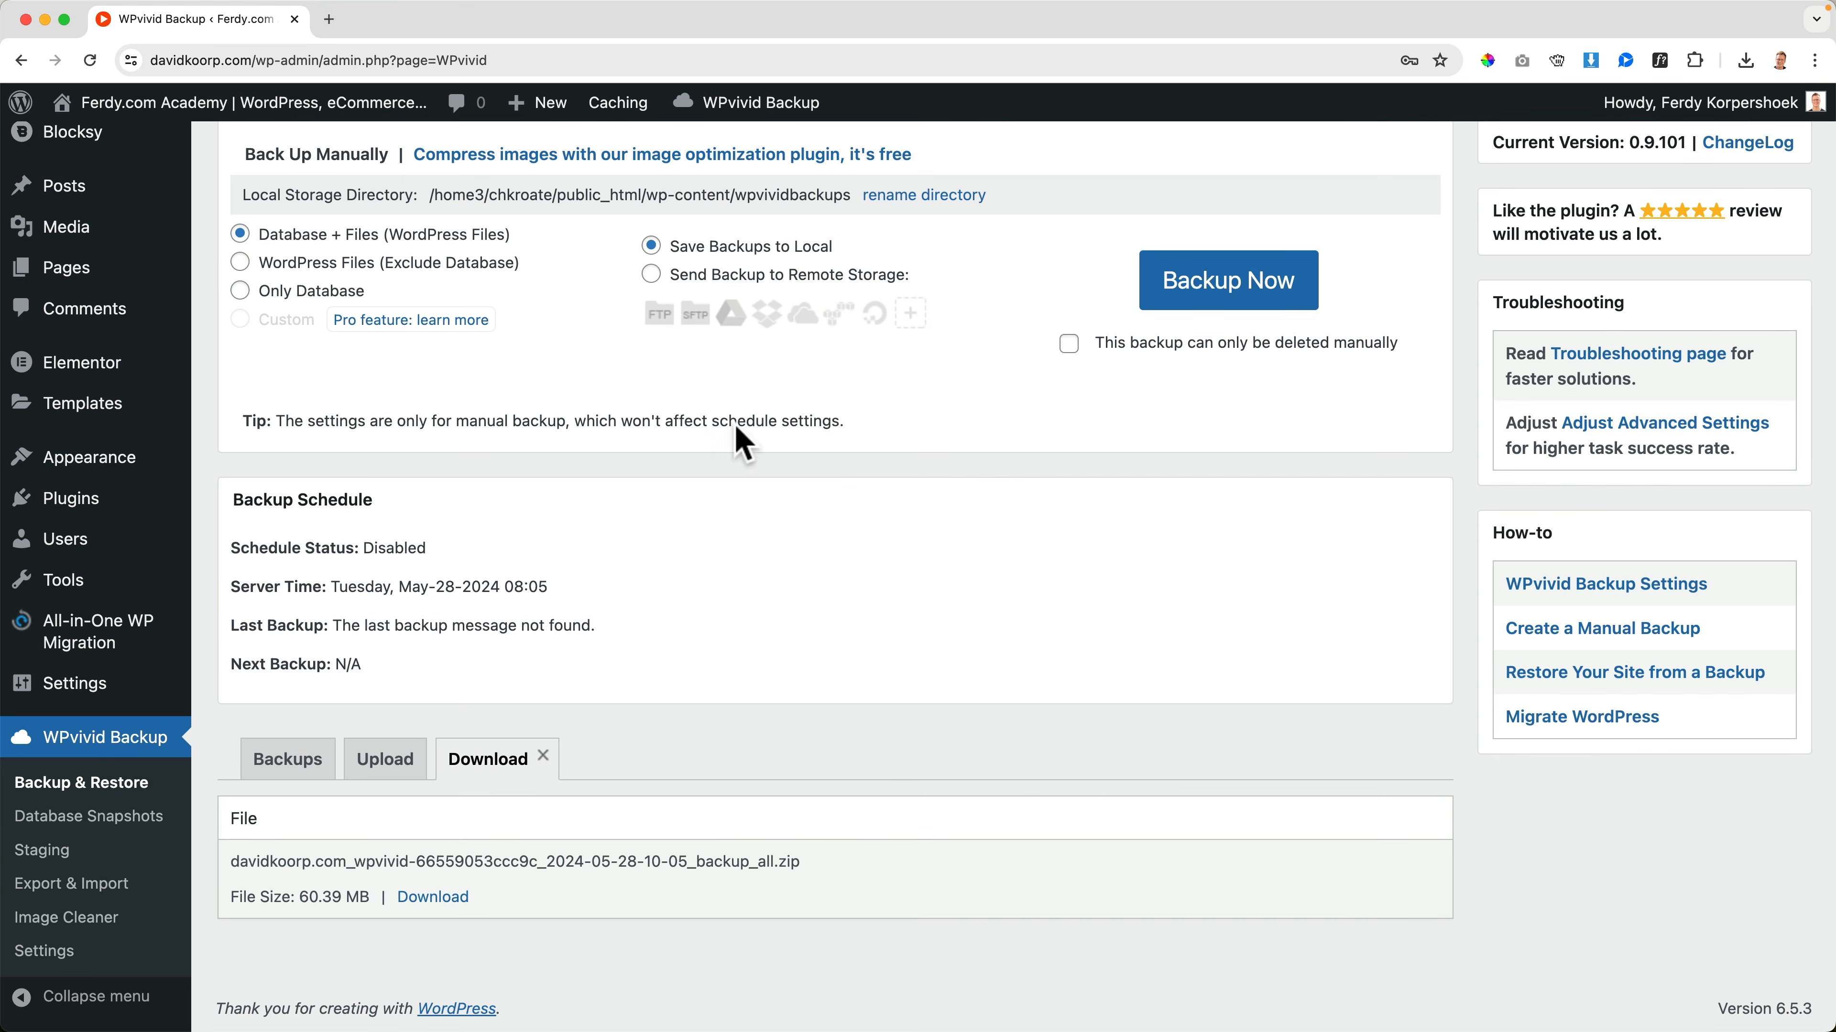
Visit the website's front page and look over its course listings
click(275, 115)
scroll(185, 230, down, 10)
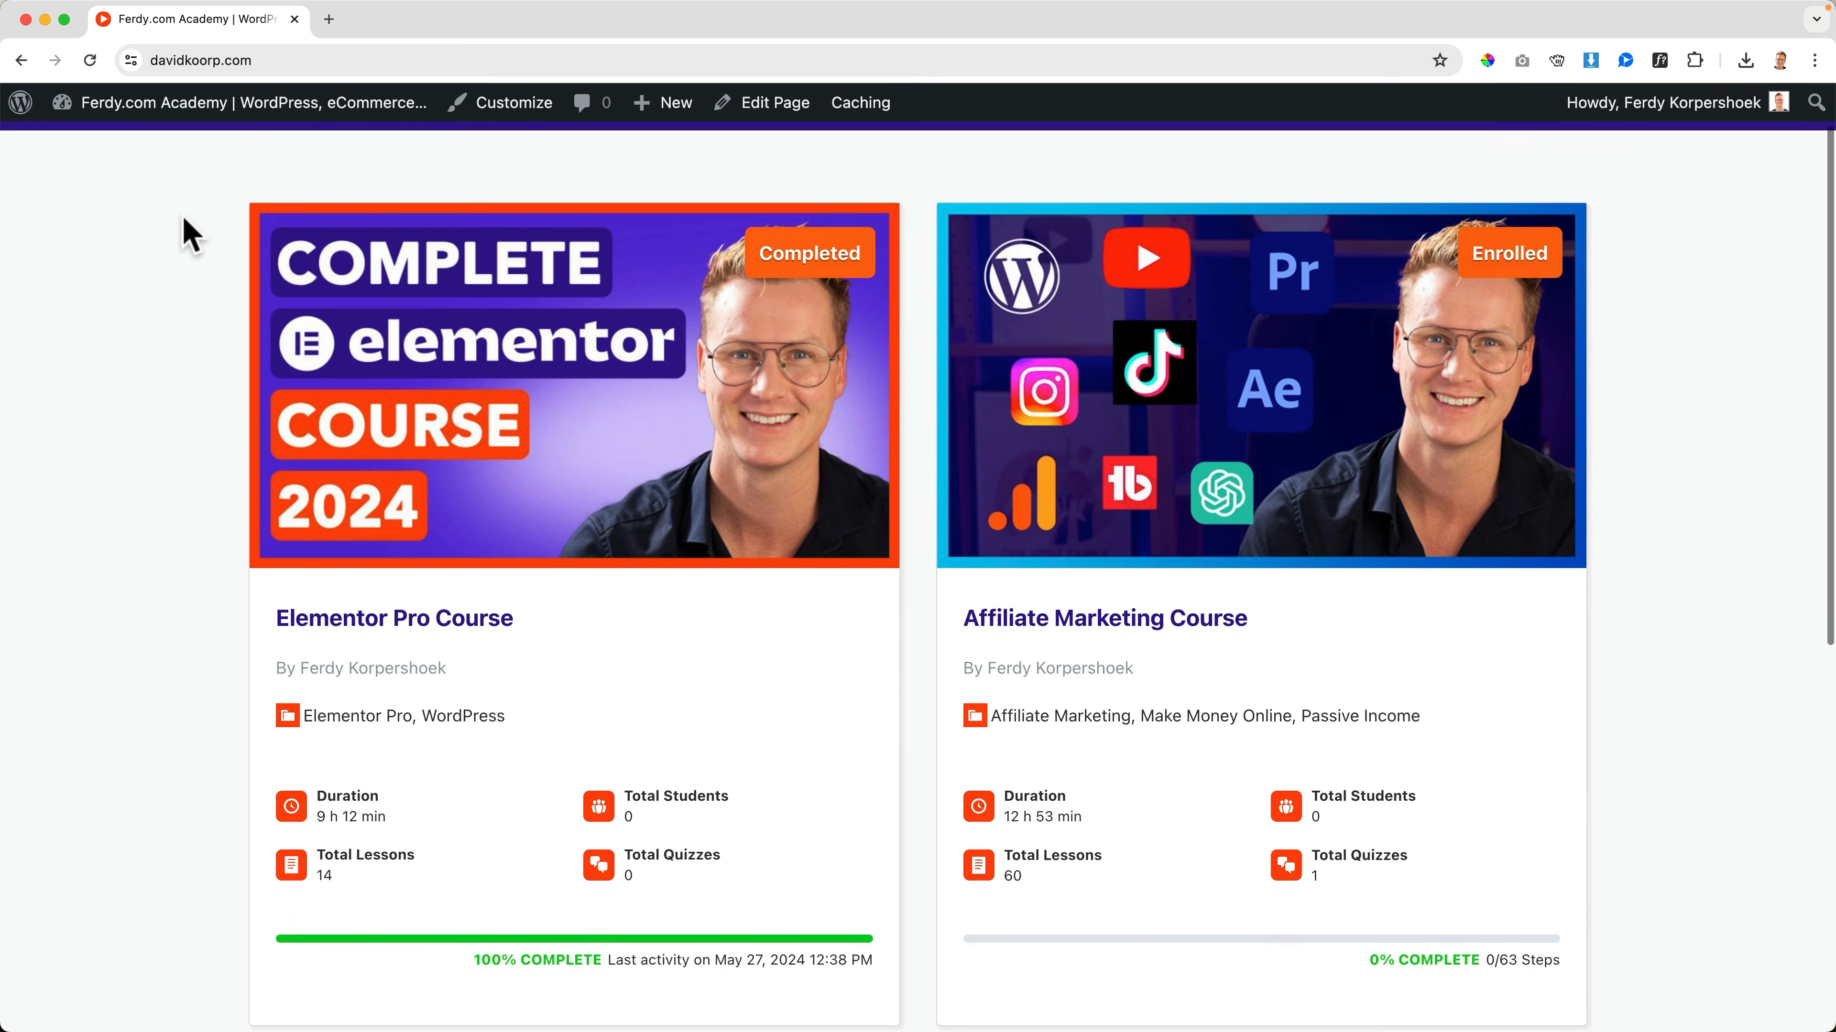
scroll(192, 235, up, 10)
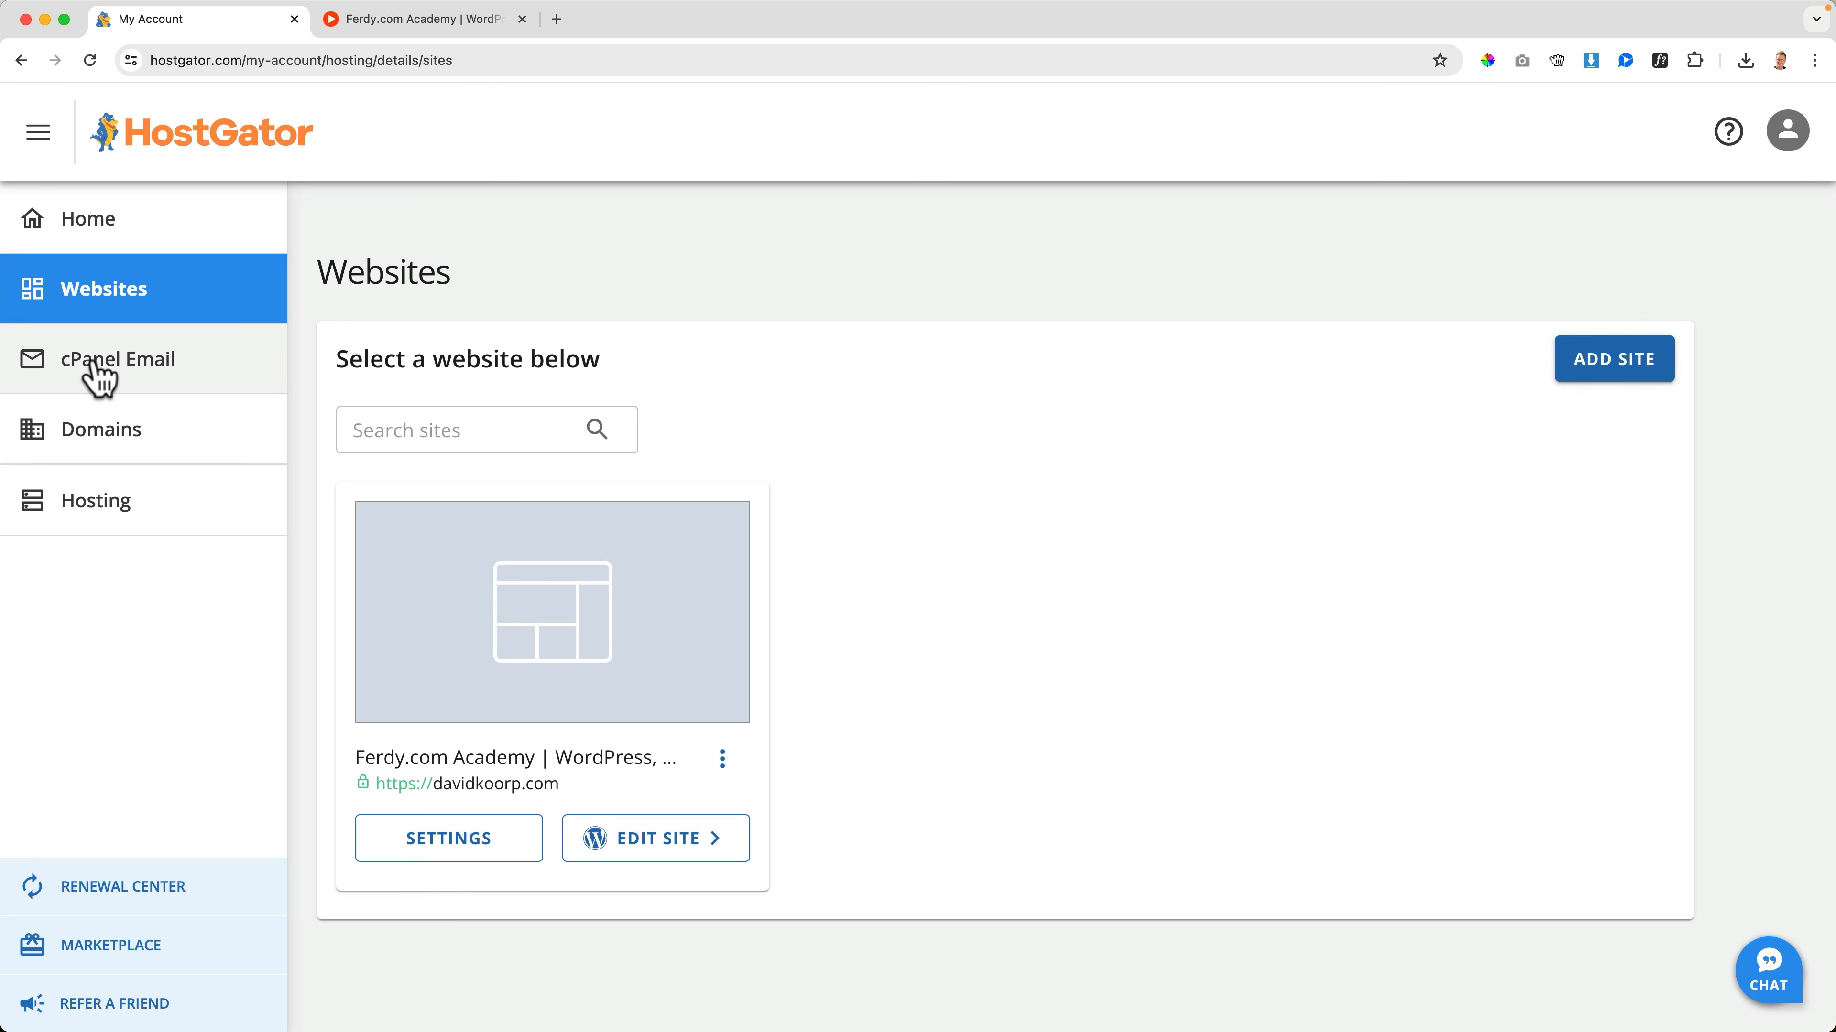
Open the cPanel Email Accounts page from the HostGator account
click(99, 376)
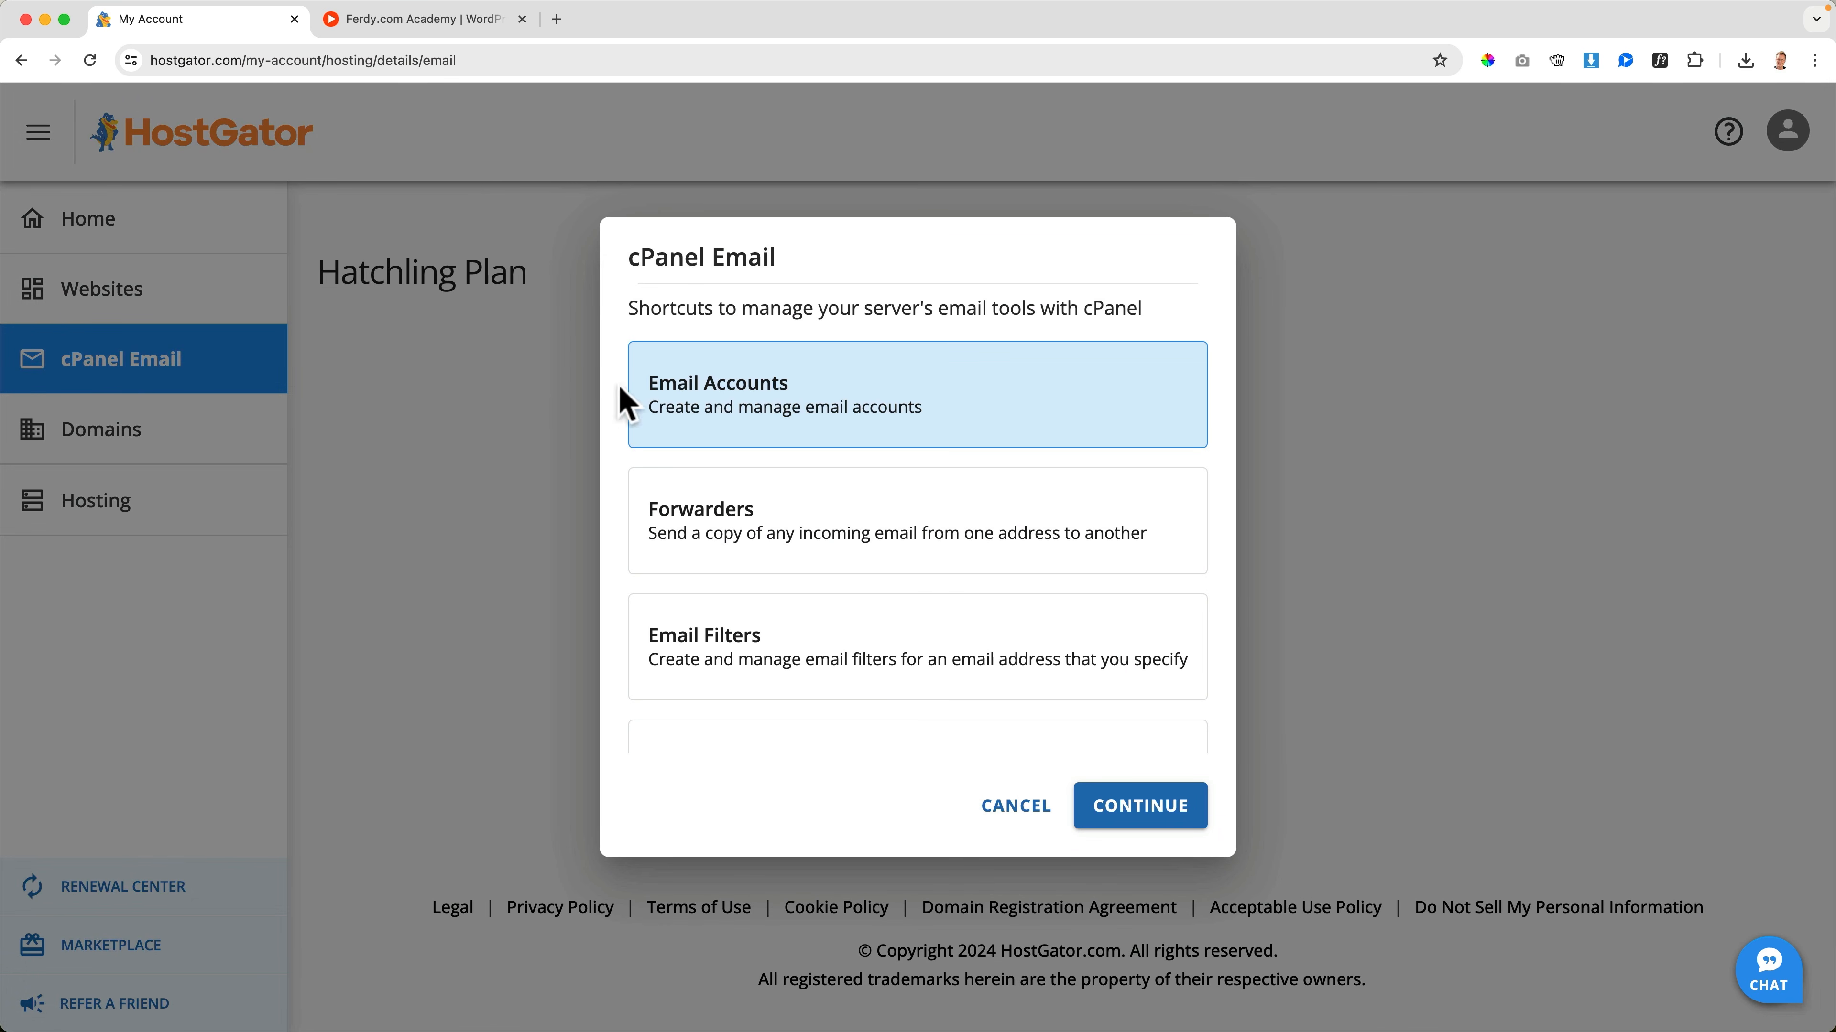
click(1140, 807)
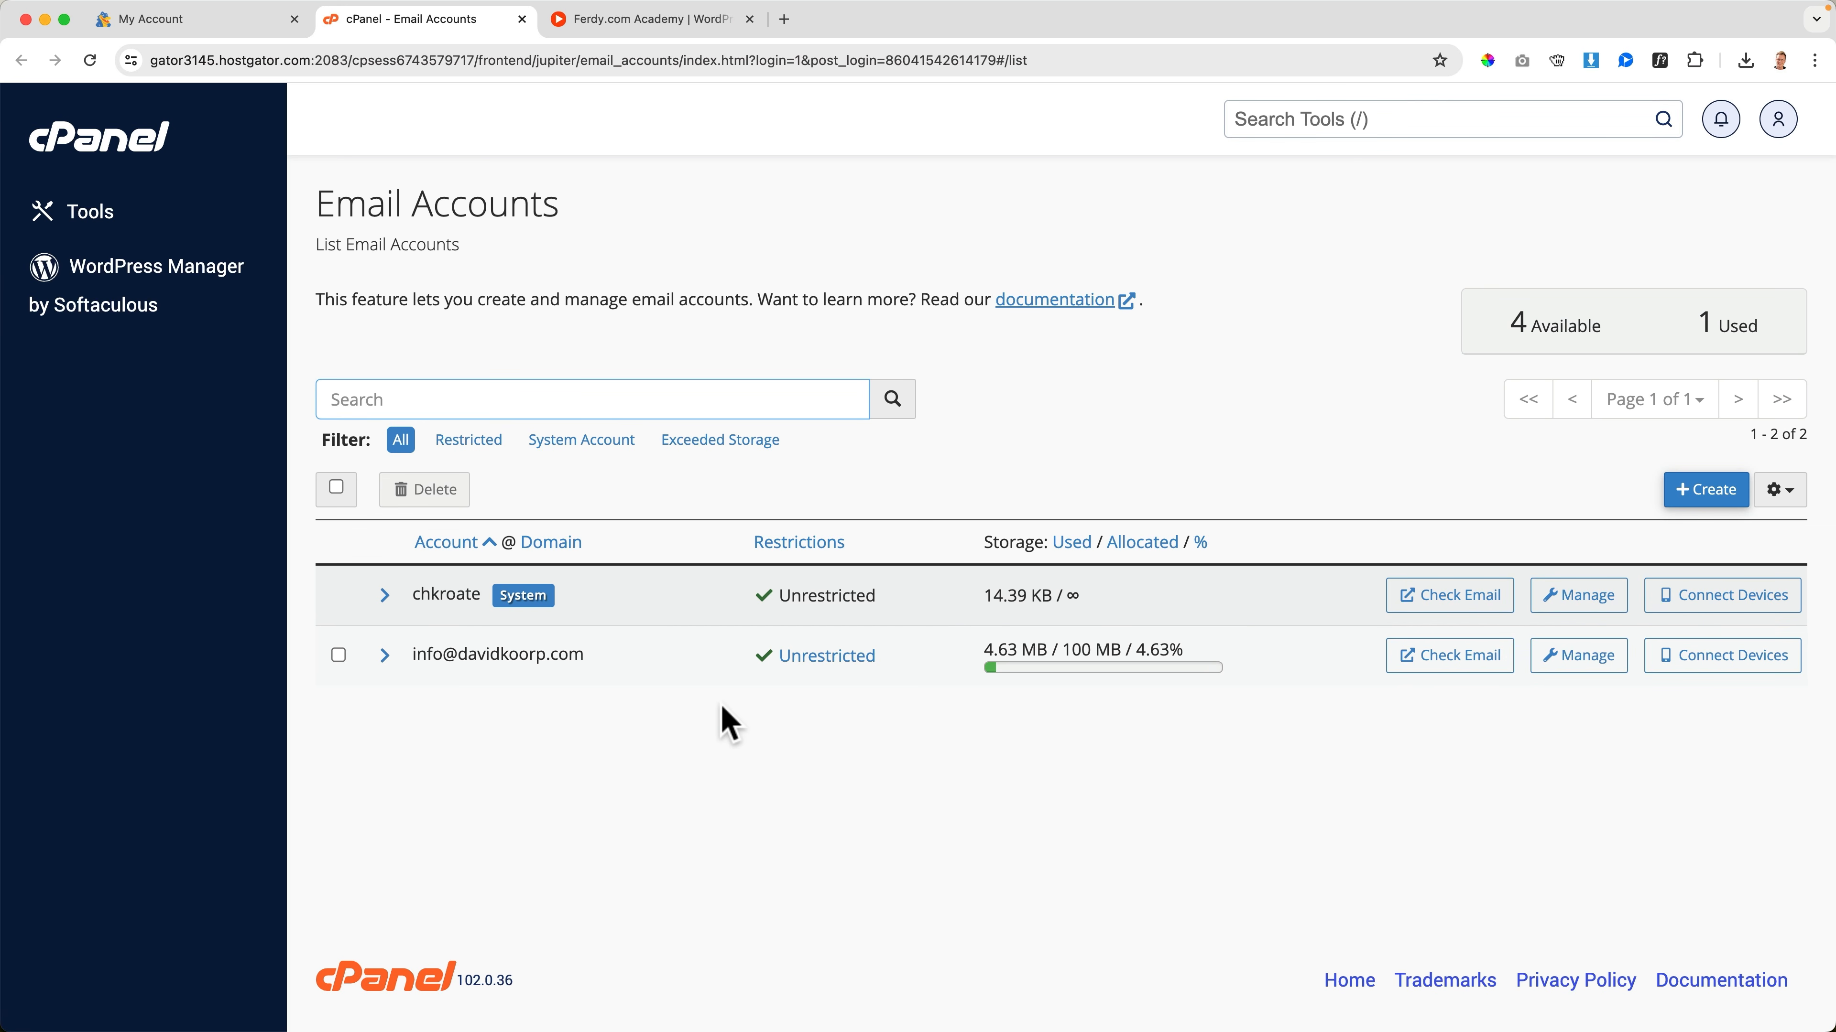
Switch to the Mail app and view the Sent and Inbox mailboxes of the website's e-mail account
key(super+space)
text(m)
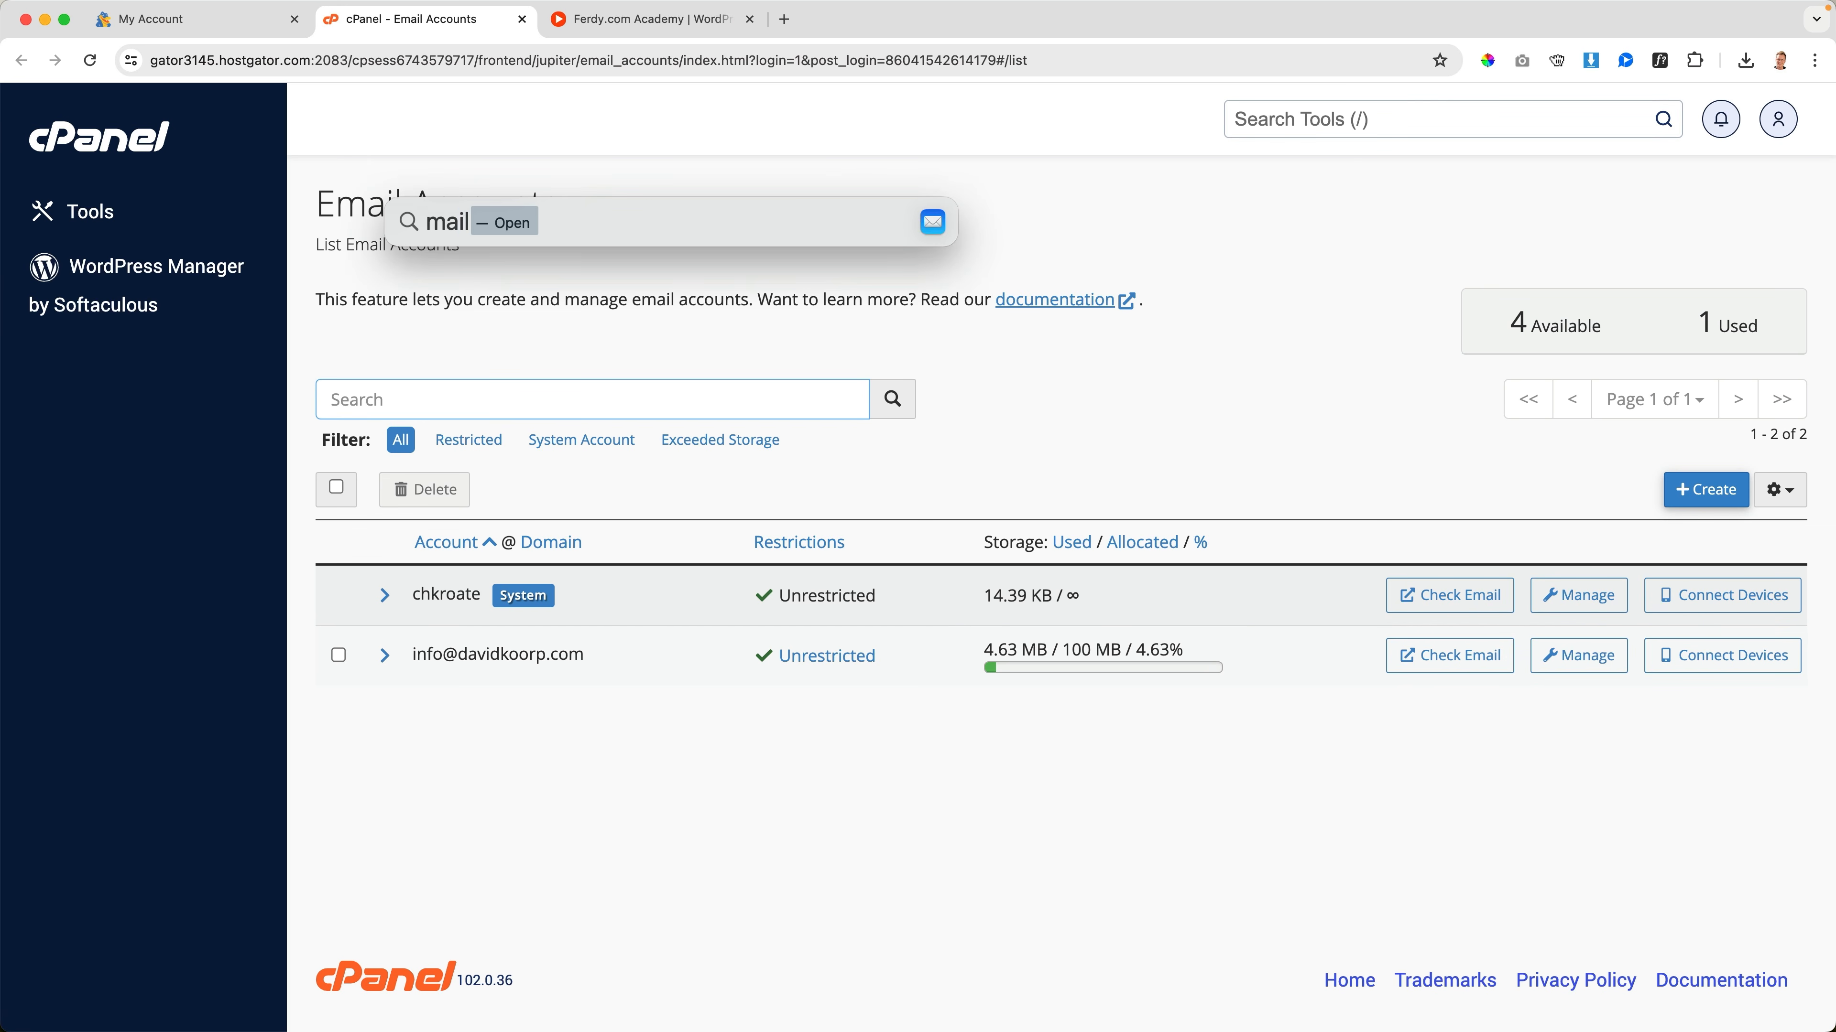
text(ail)
key(Return)
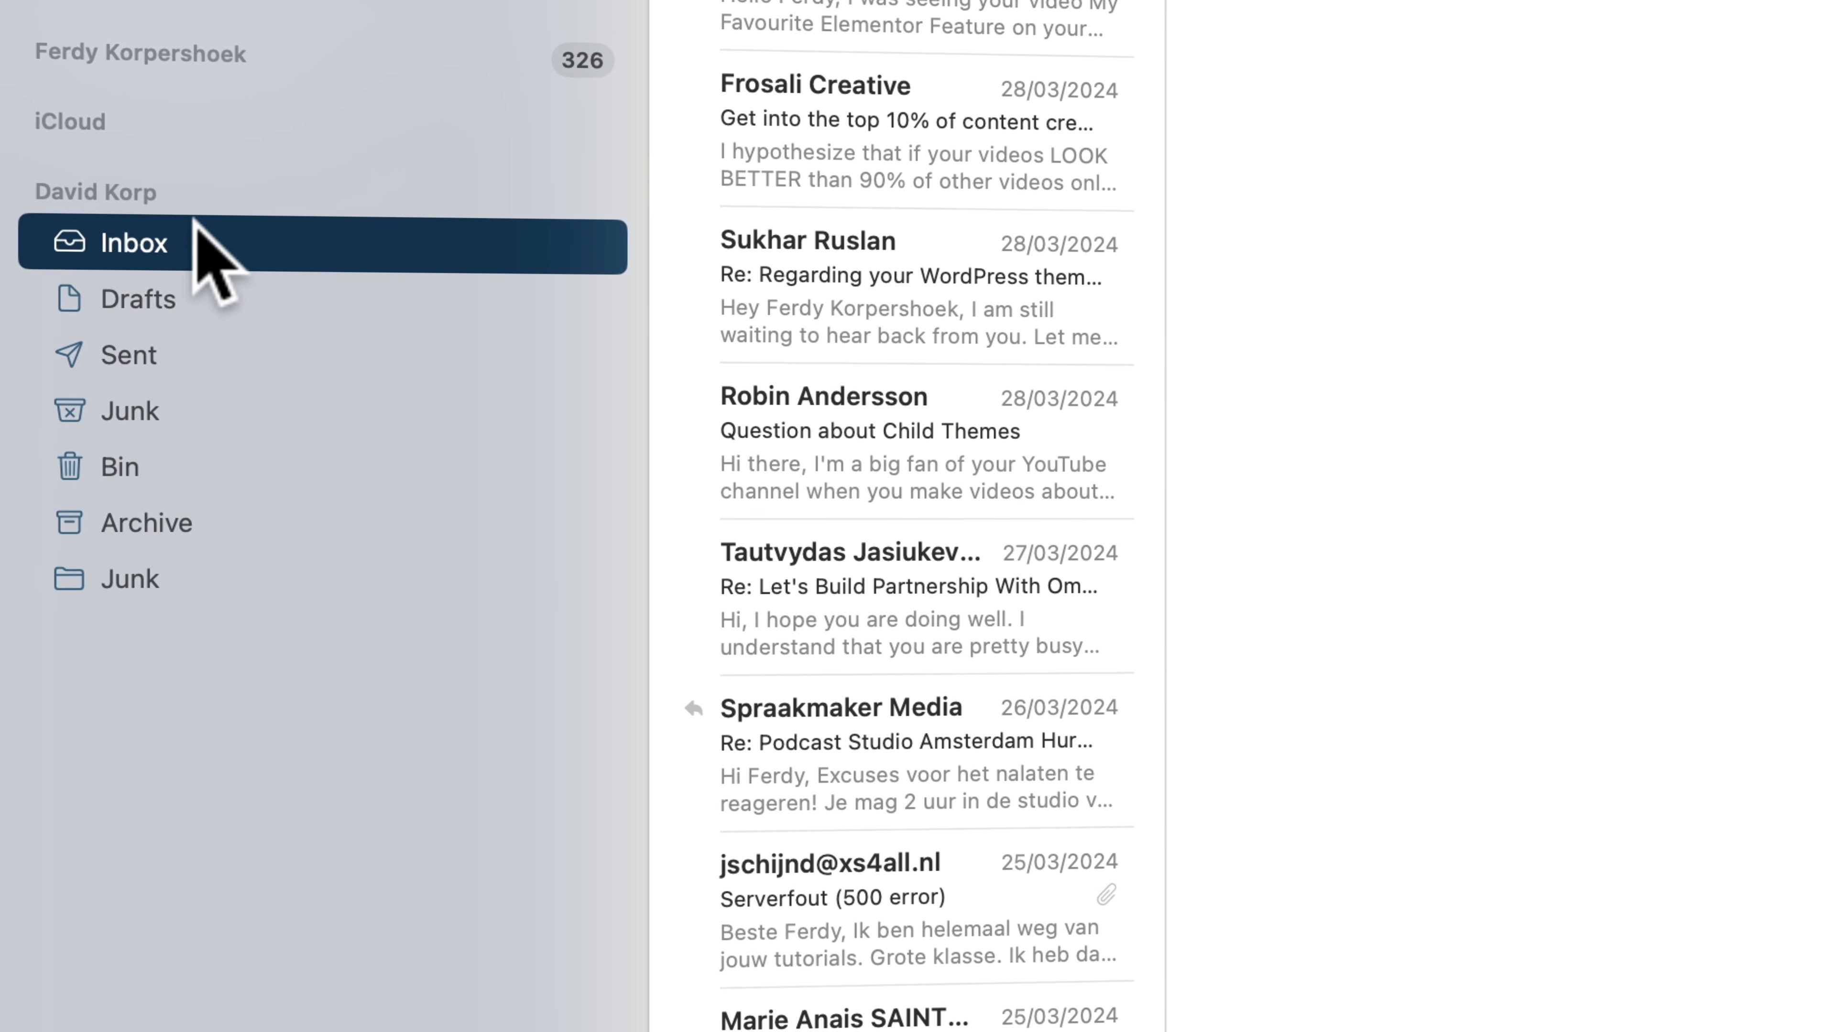
click(173, 354)
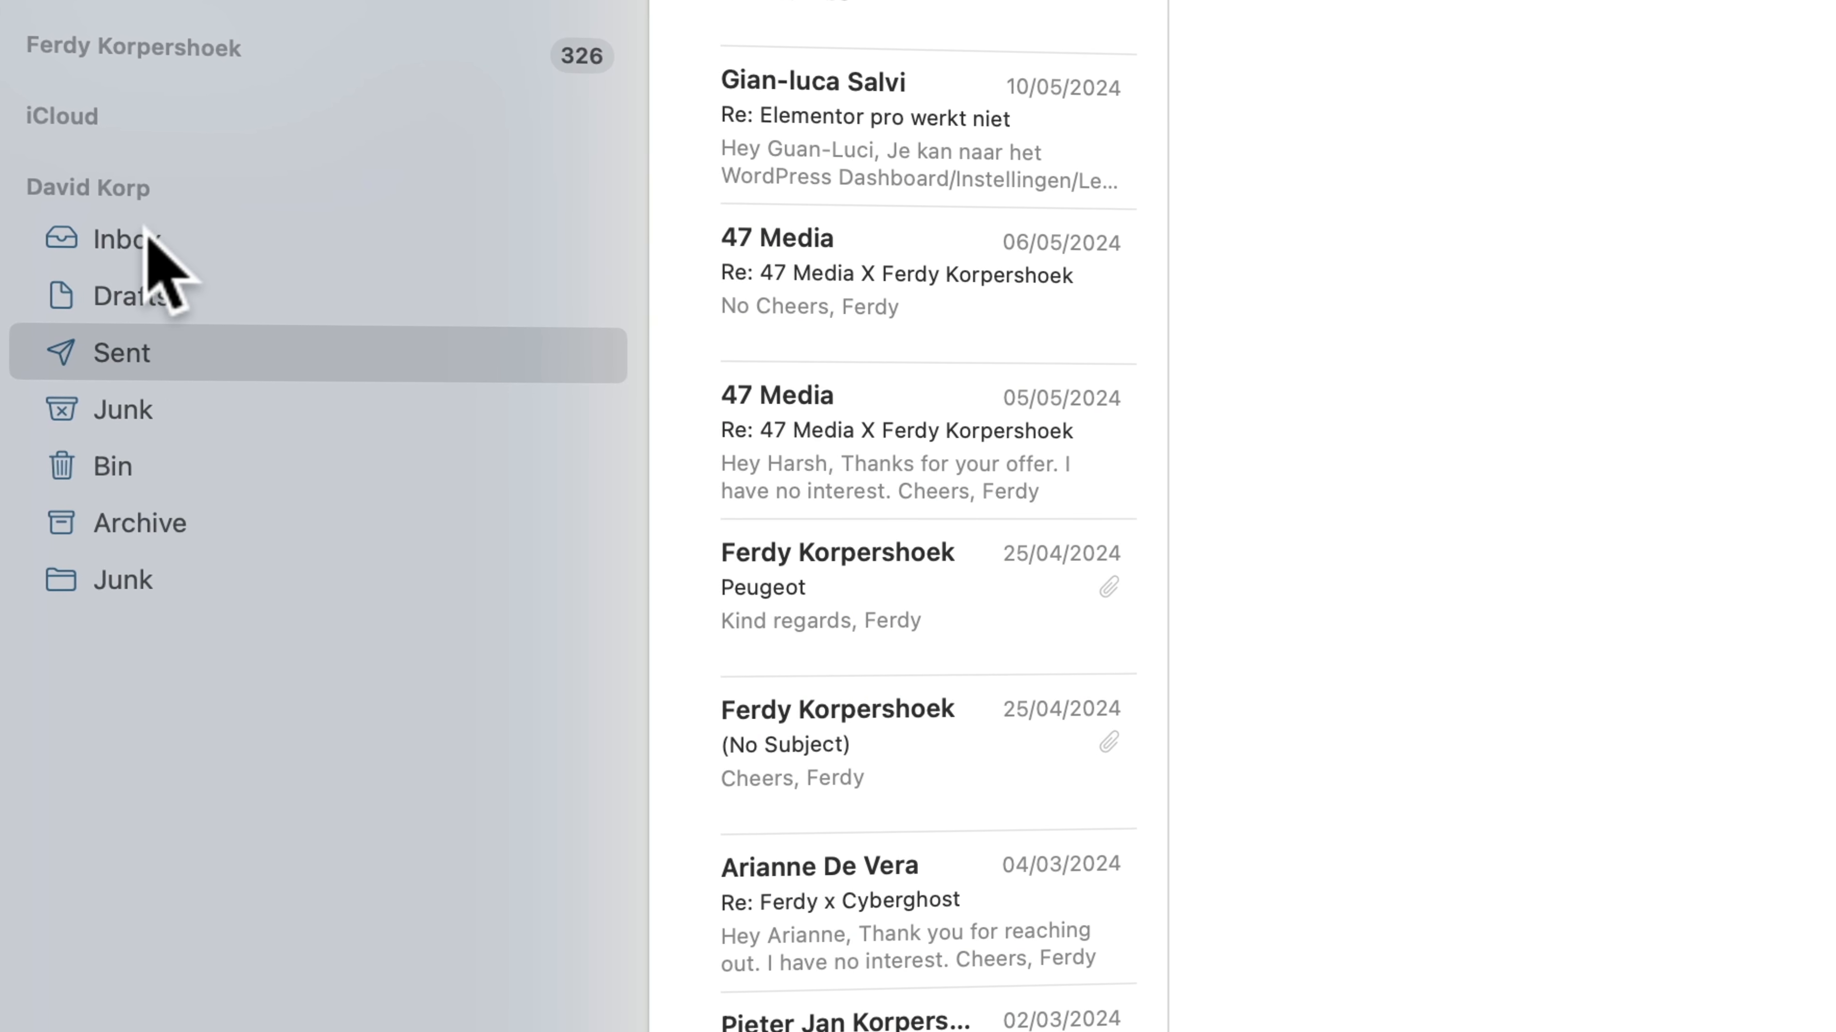
click(155, 253)
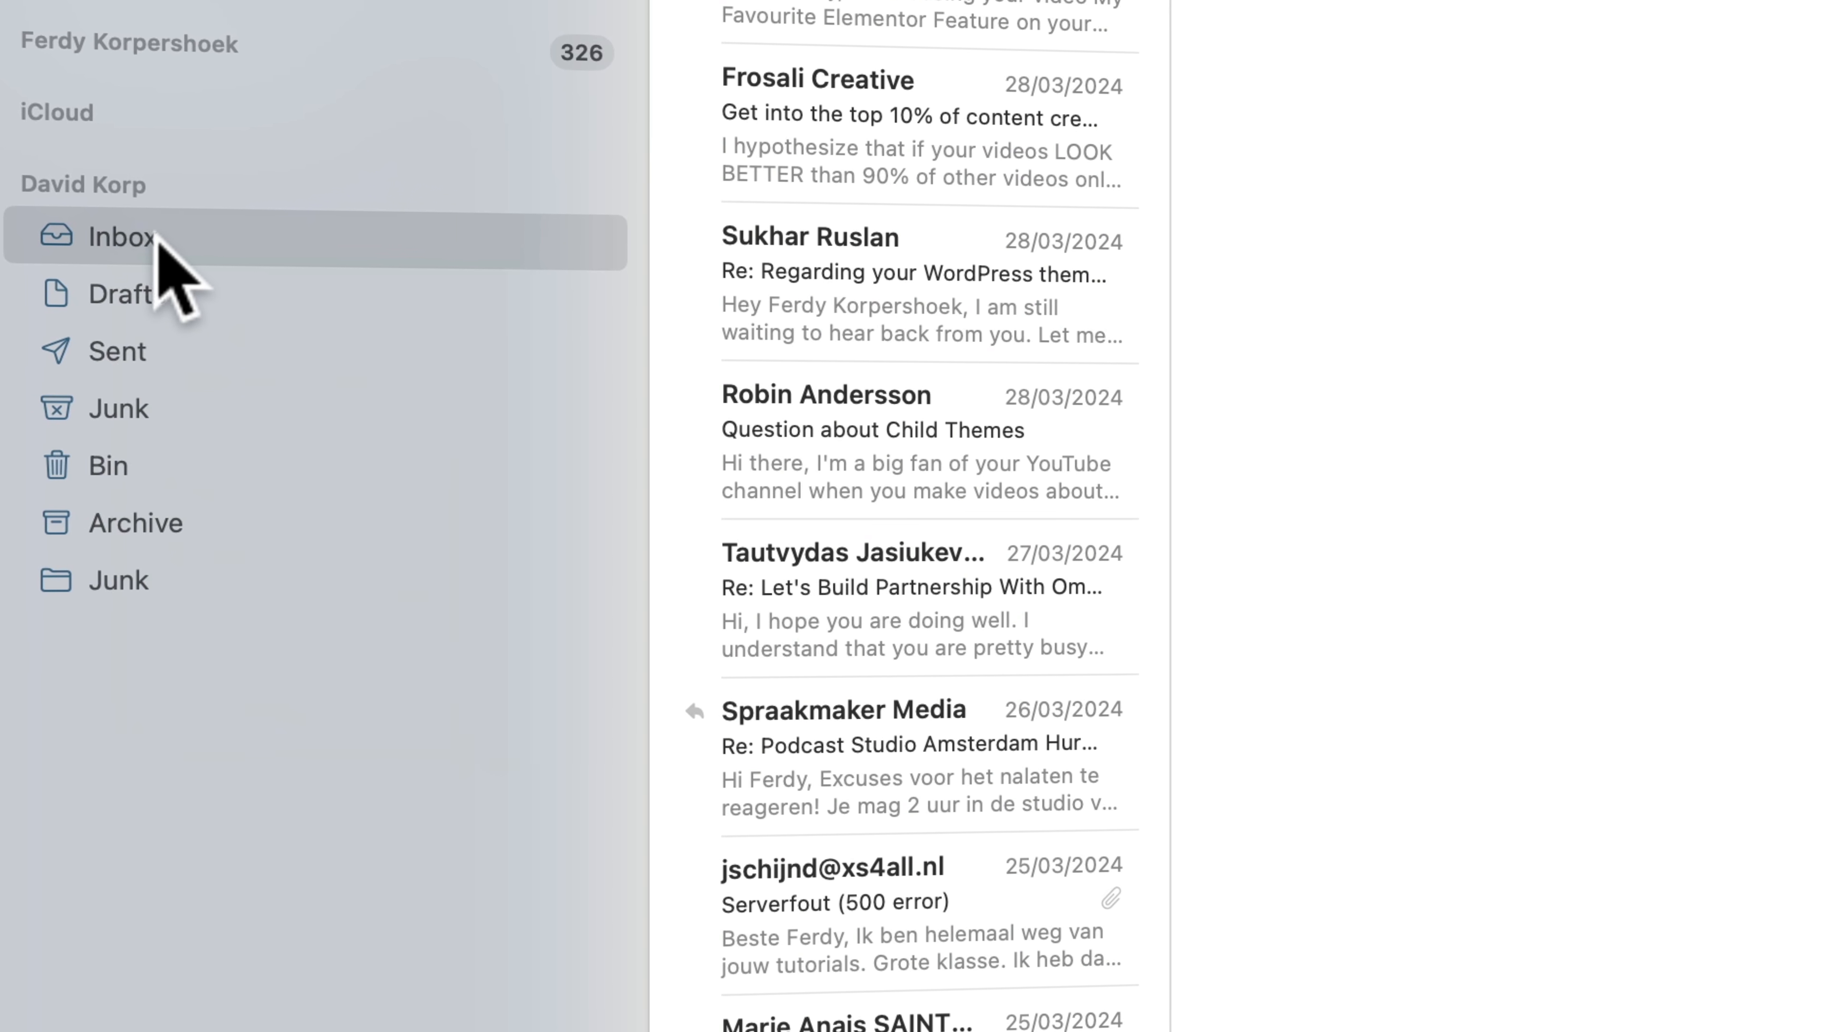
Export the website account's Inbox mailbox to the "Backup Current Website DavidKorp" folder on the Desktop and check the folder in Finder
right_click(155, 250)
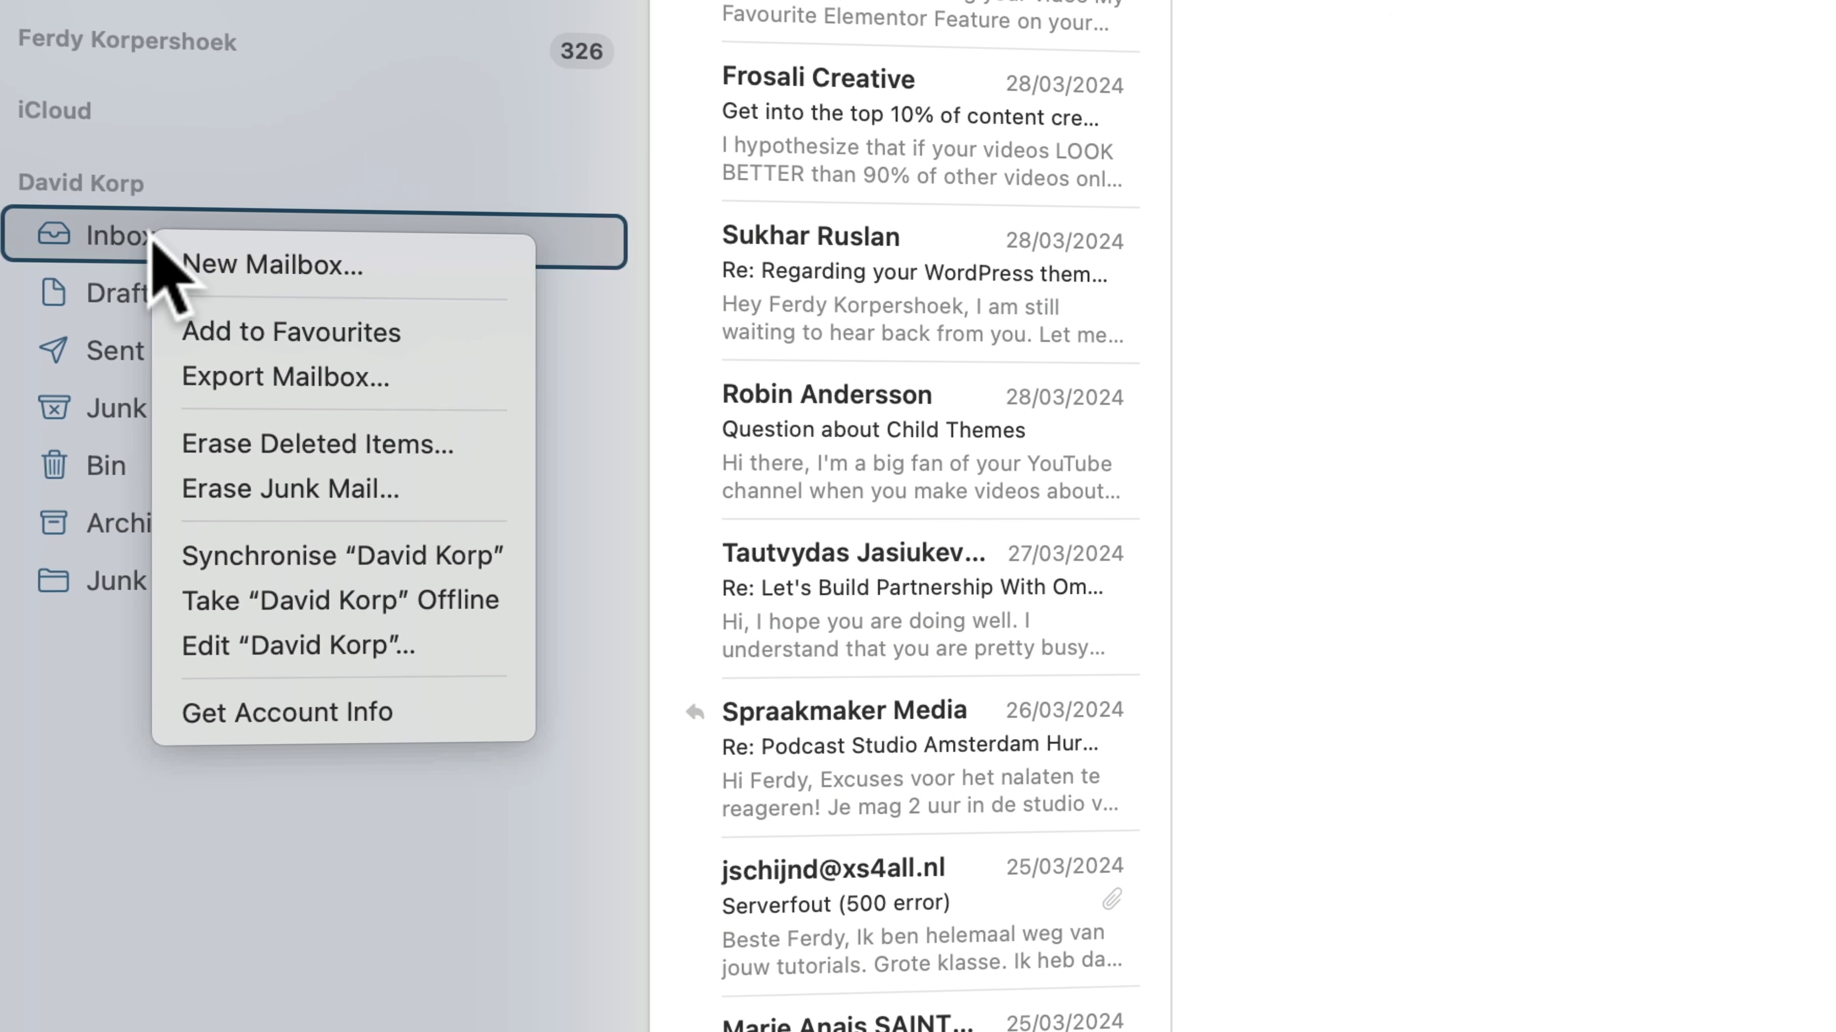
click(325, 380)
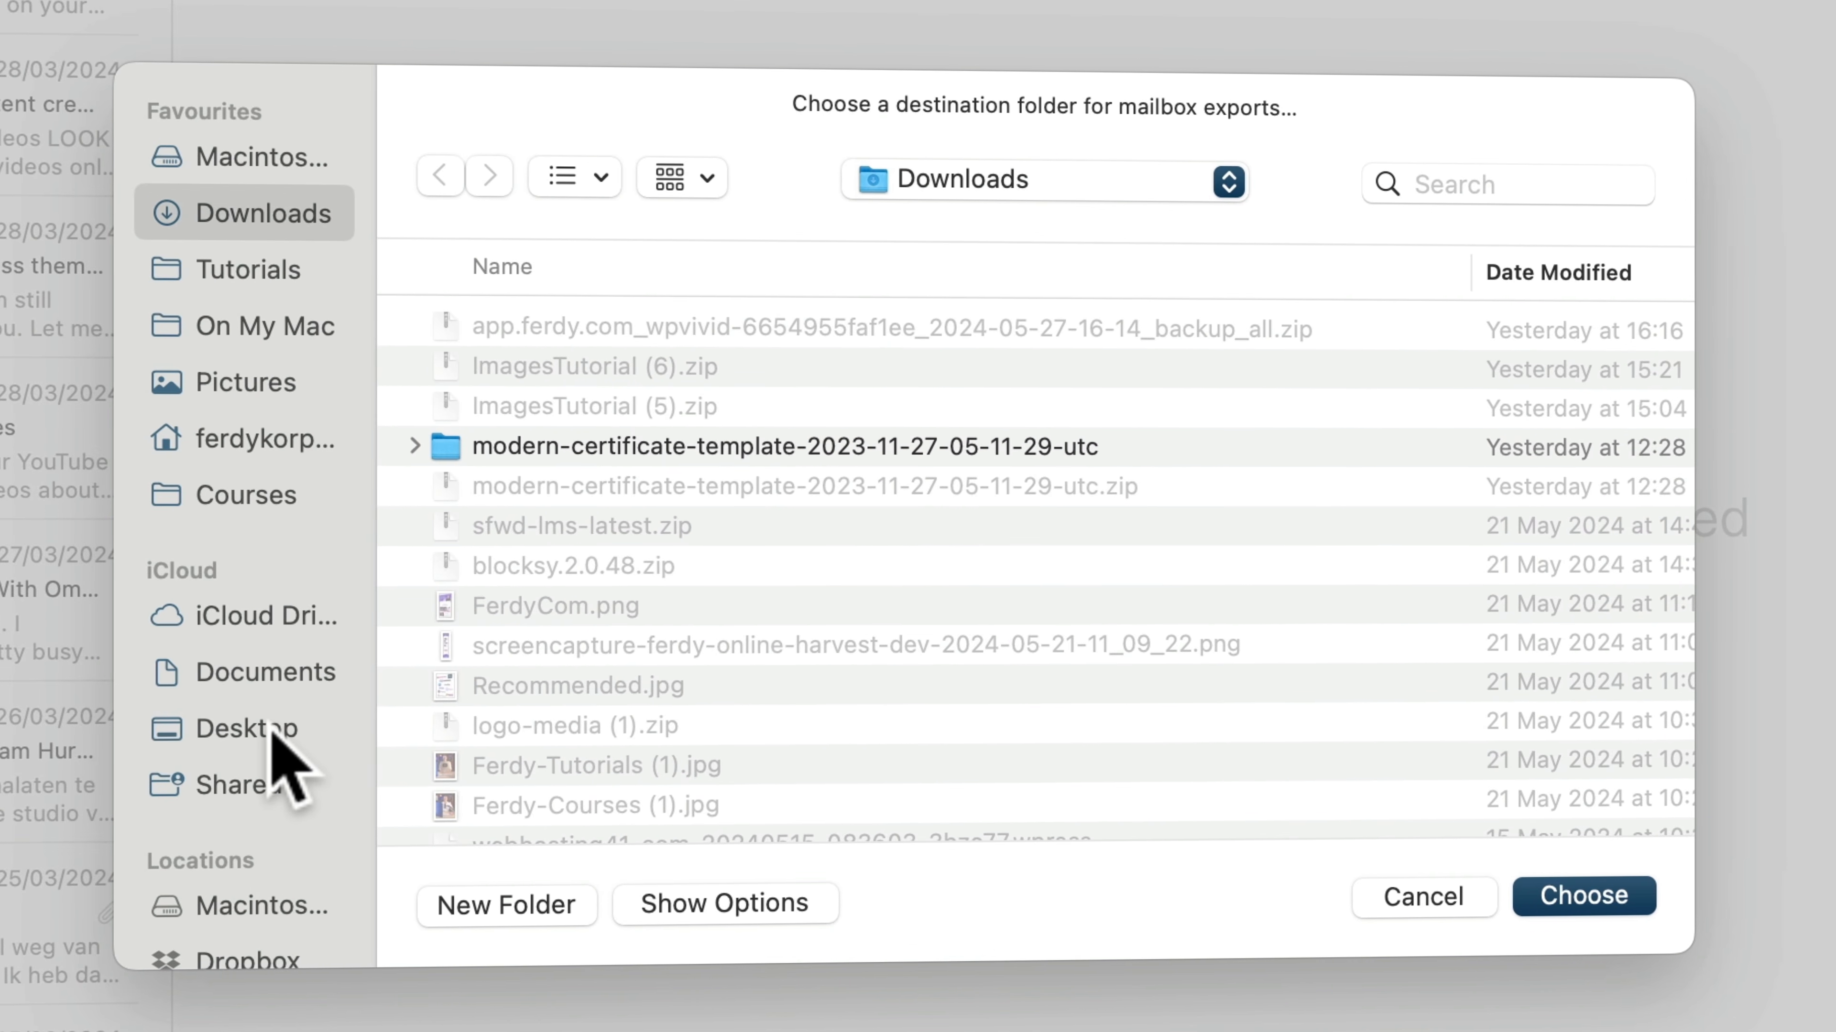
click(274, 730)
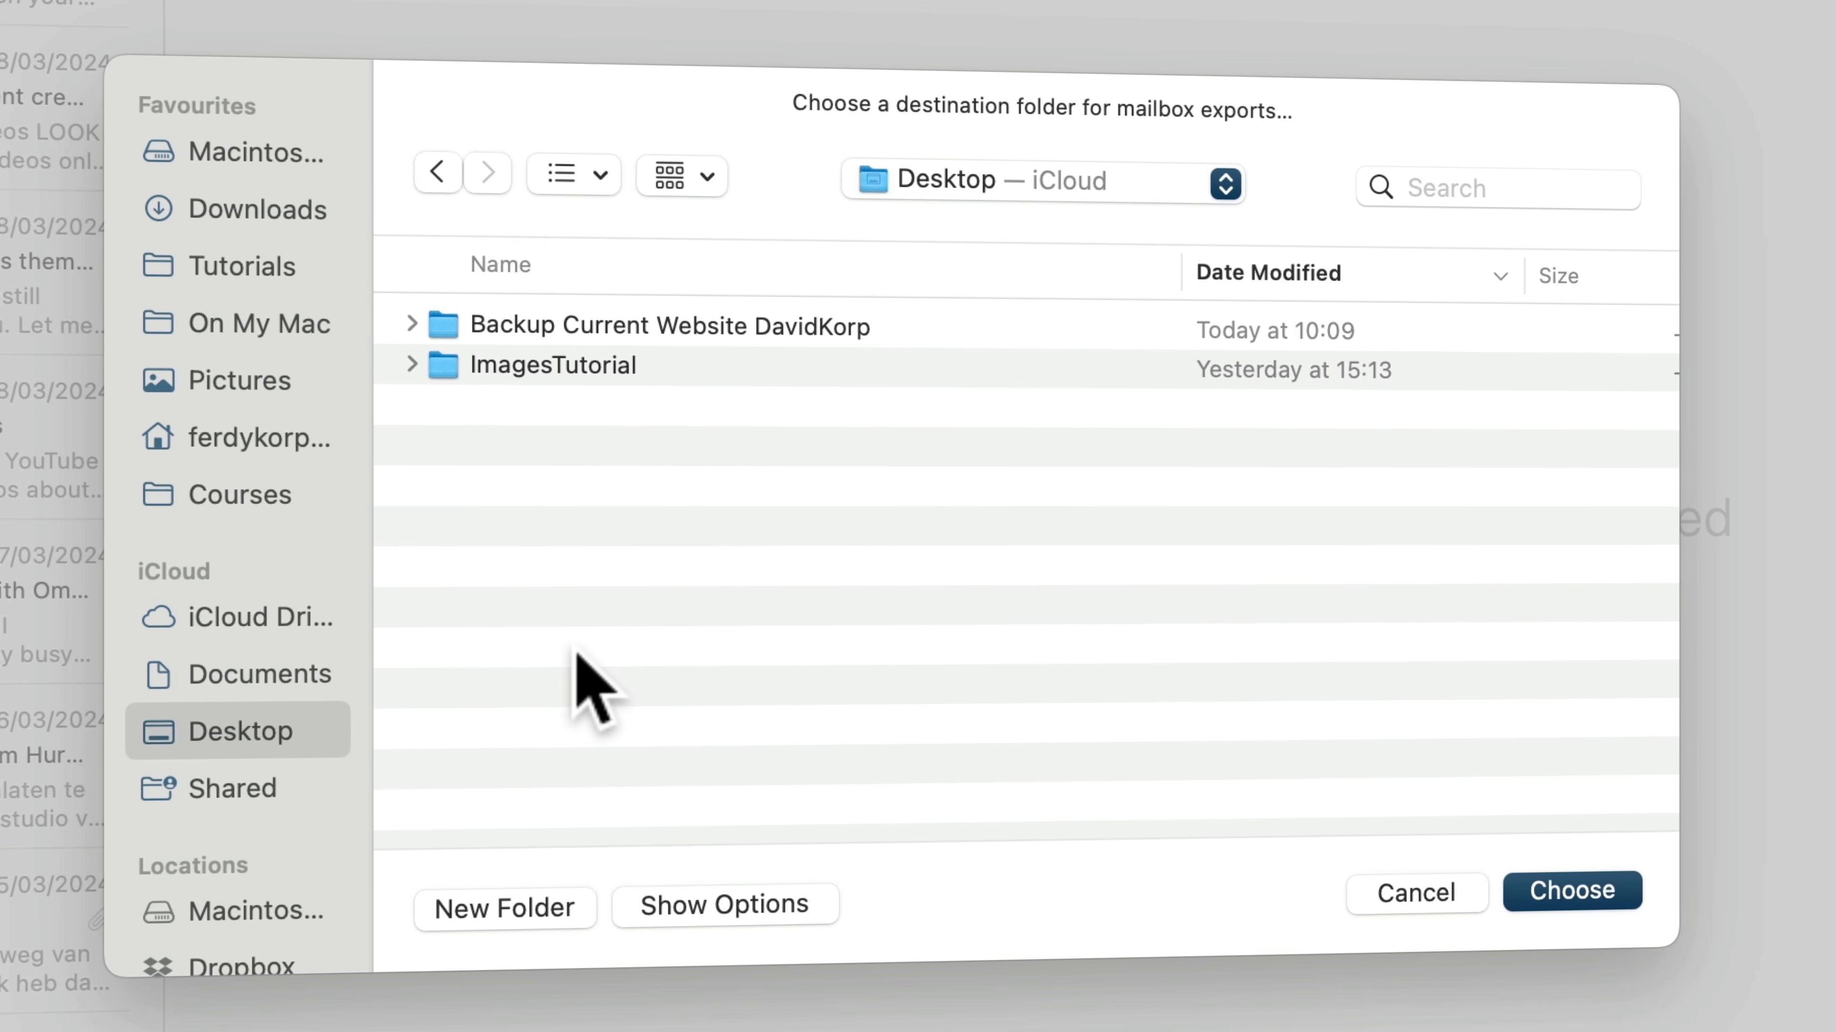
double_click(696, 327)
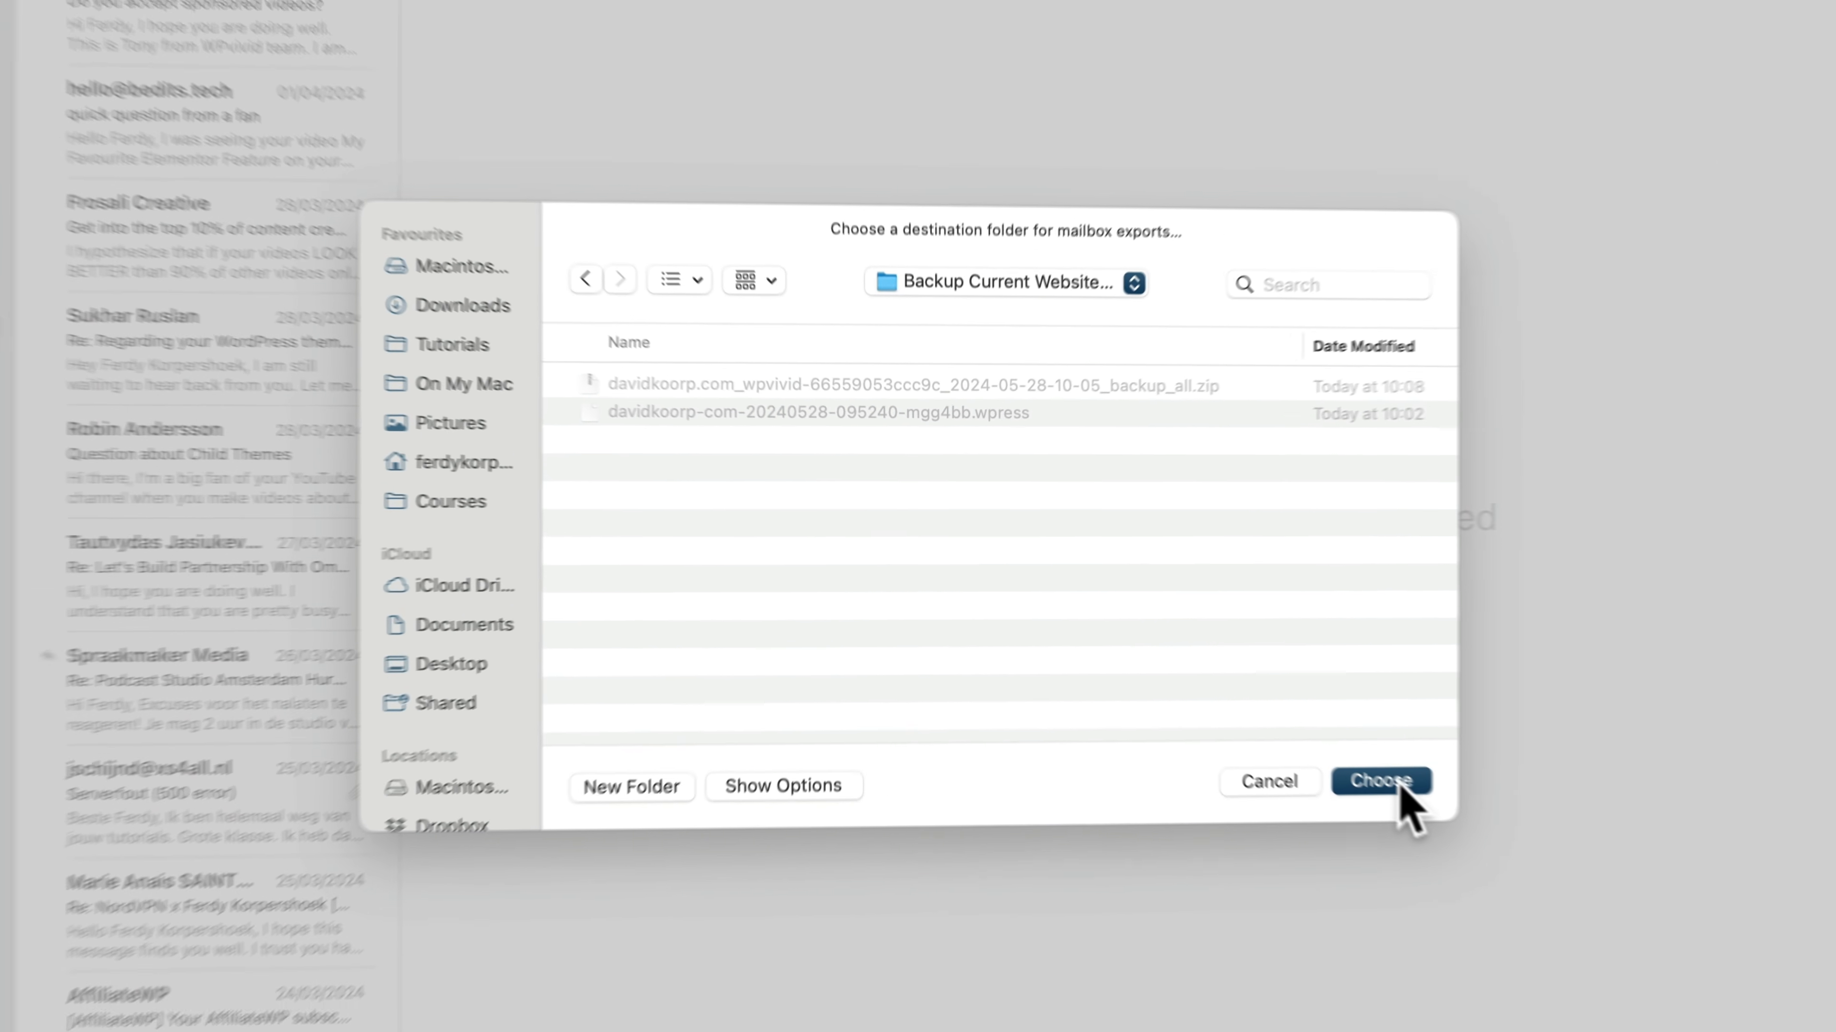
click(1615, 909)
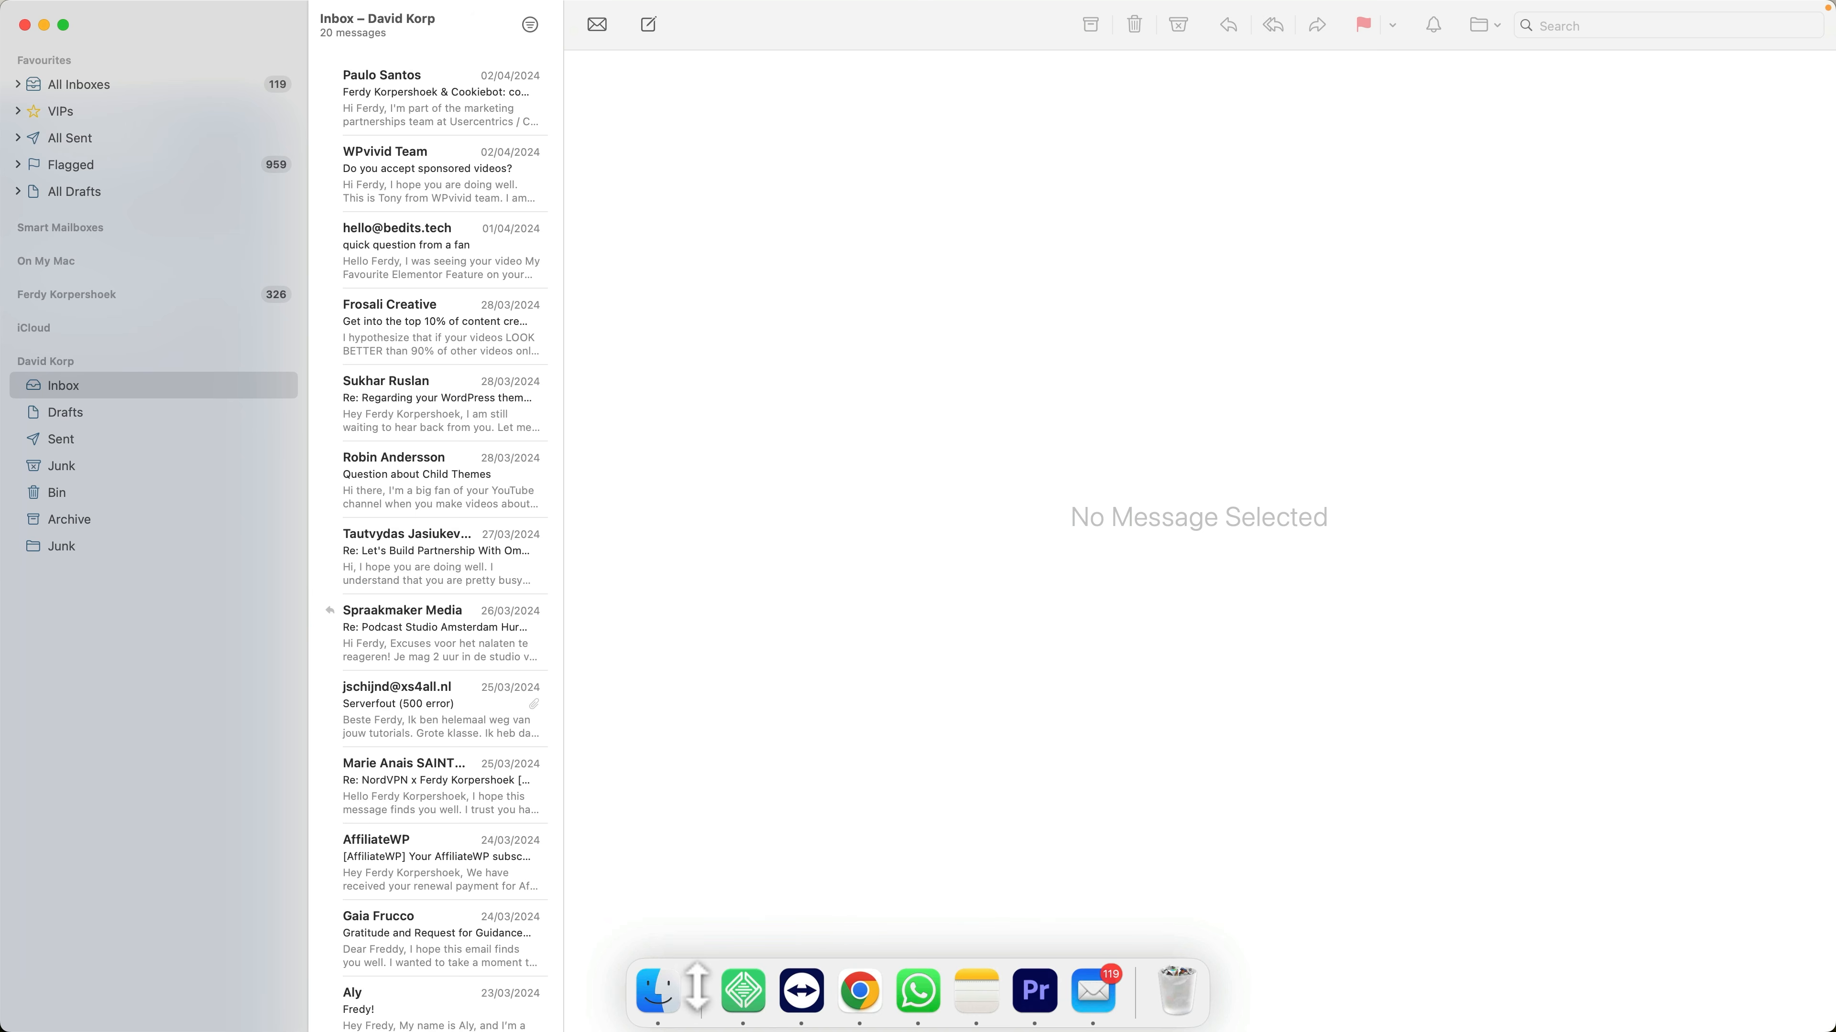
click(664, 987)
click(495, 465)
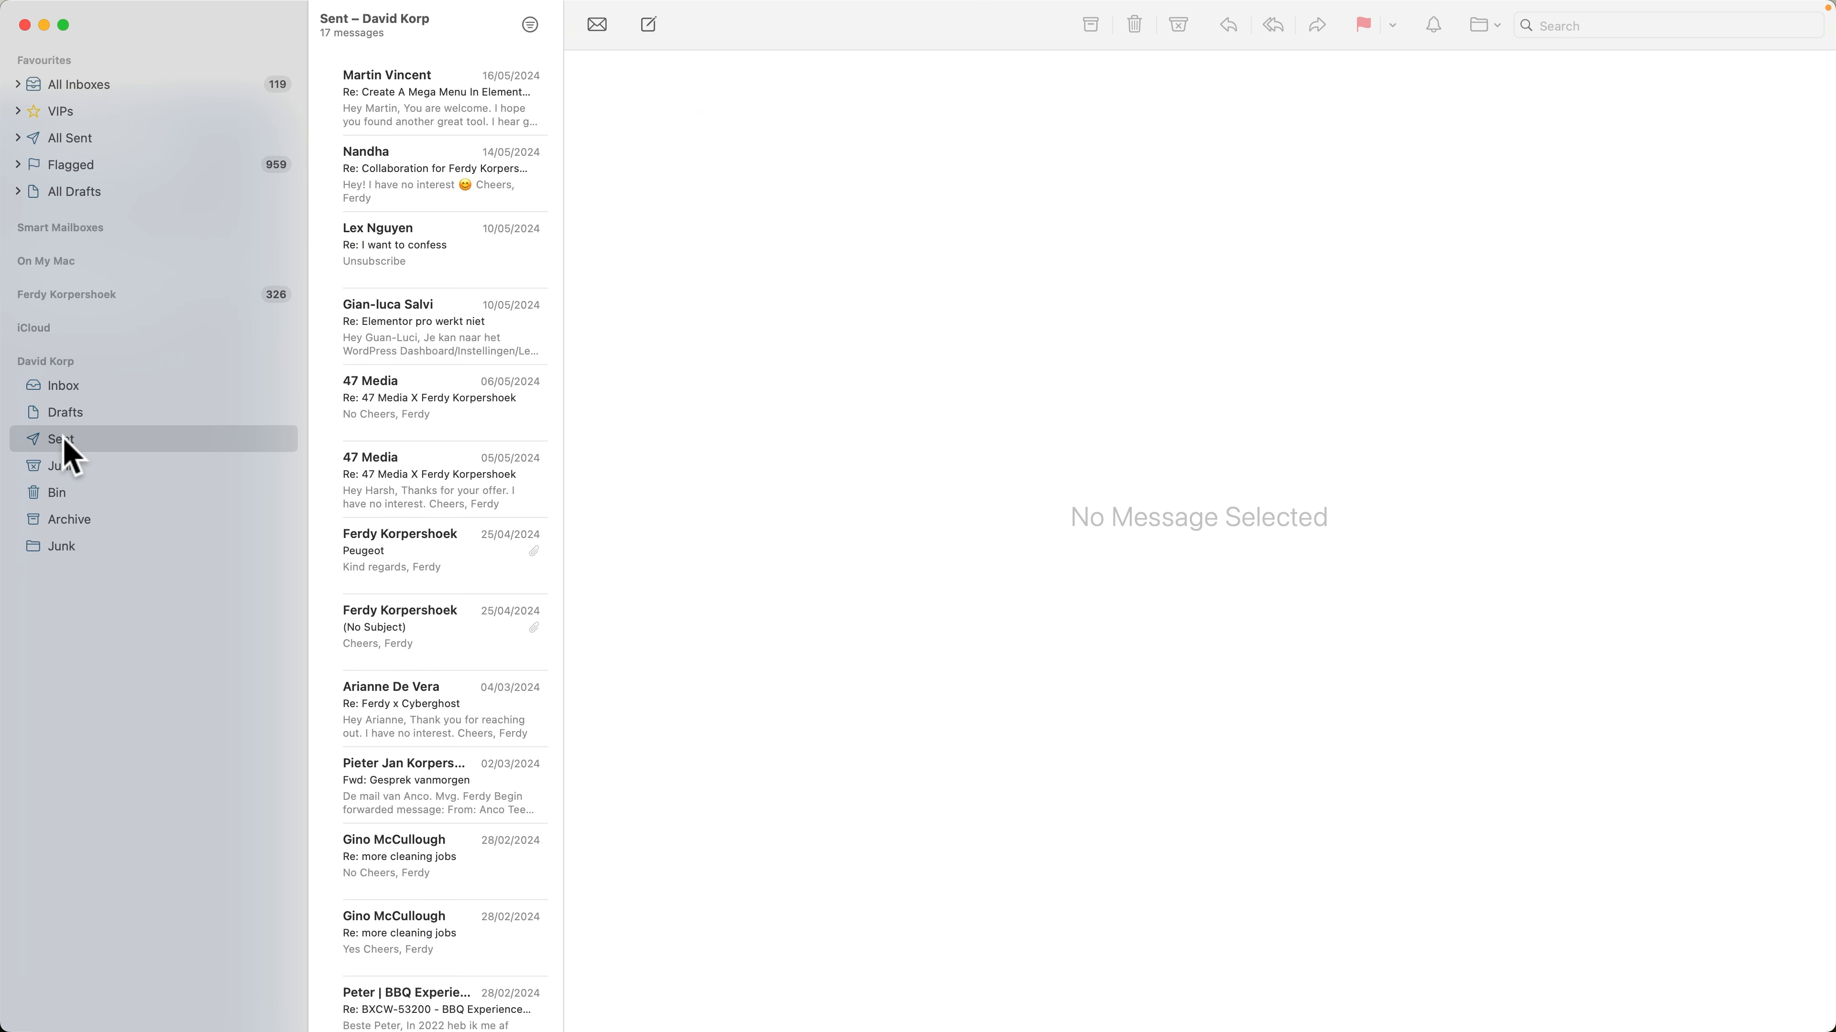
Export the website account's Sent mailbox to the same backup folder
right_click(71, 455)
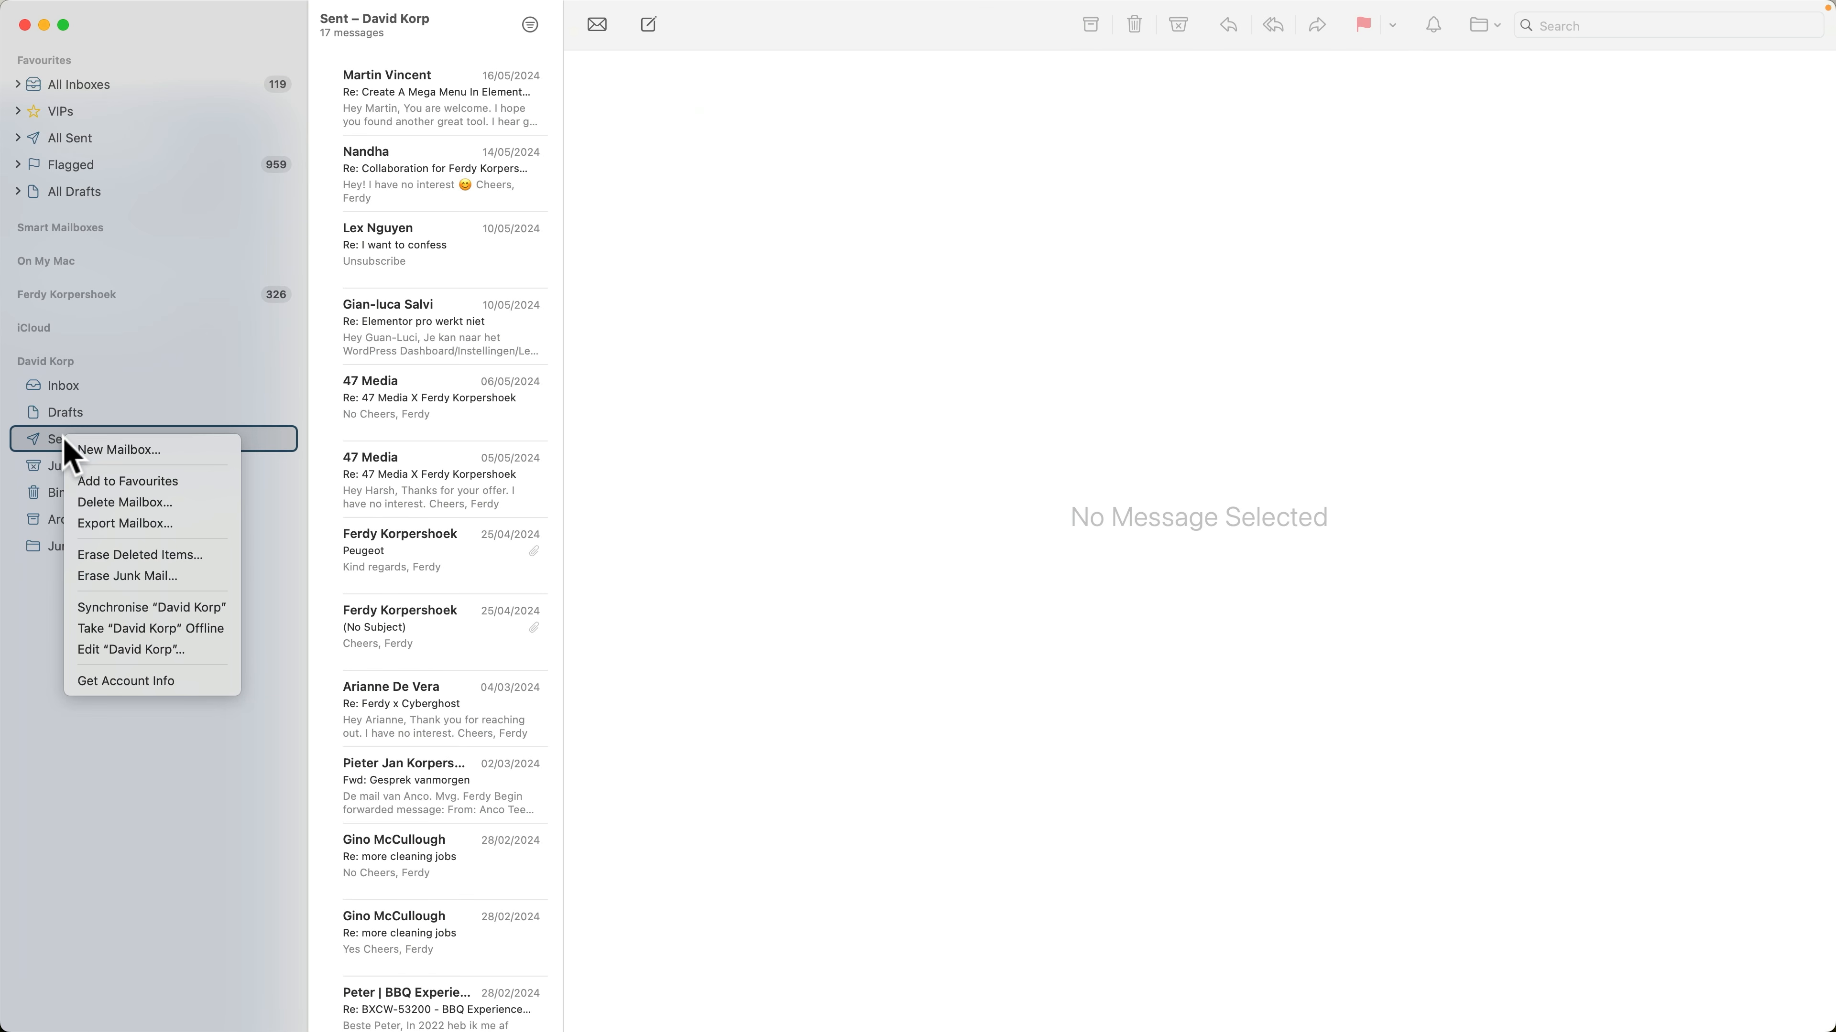
click(123, 534)
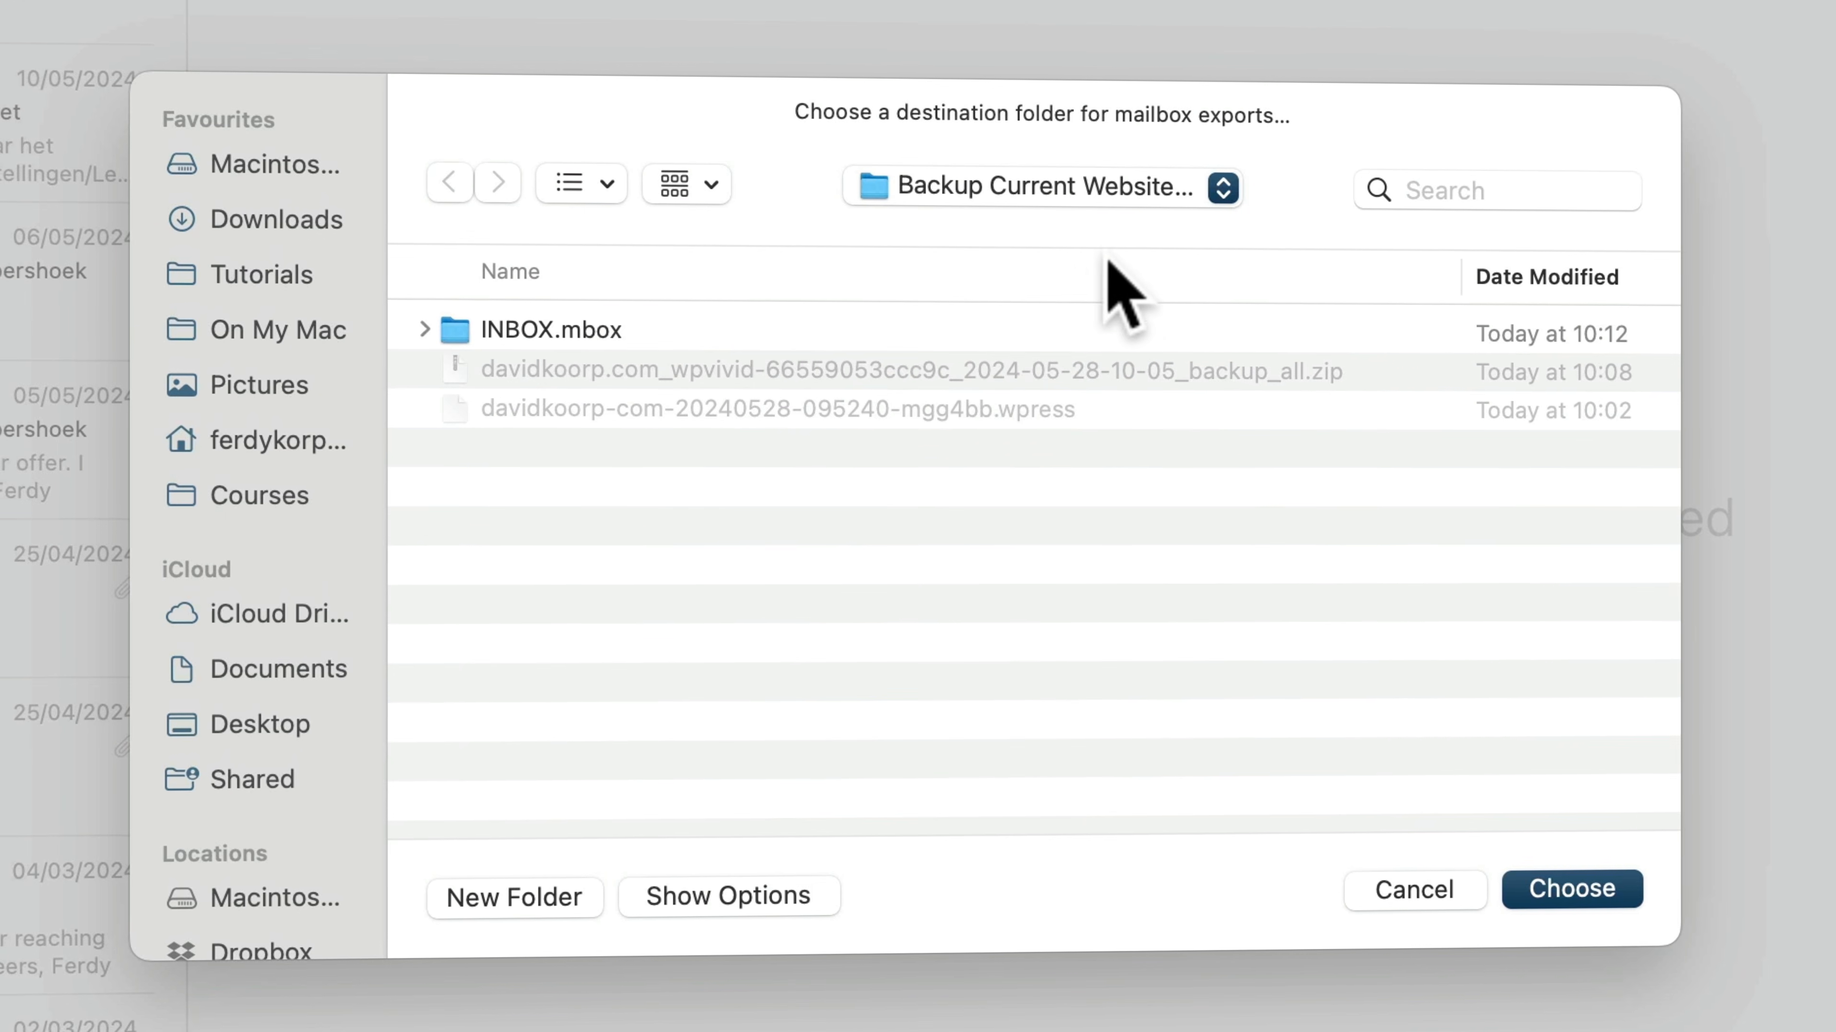
click(1566, 886)
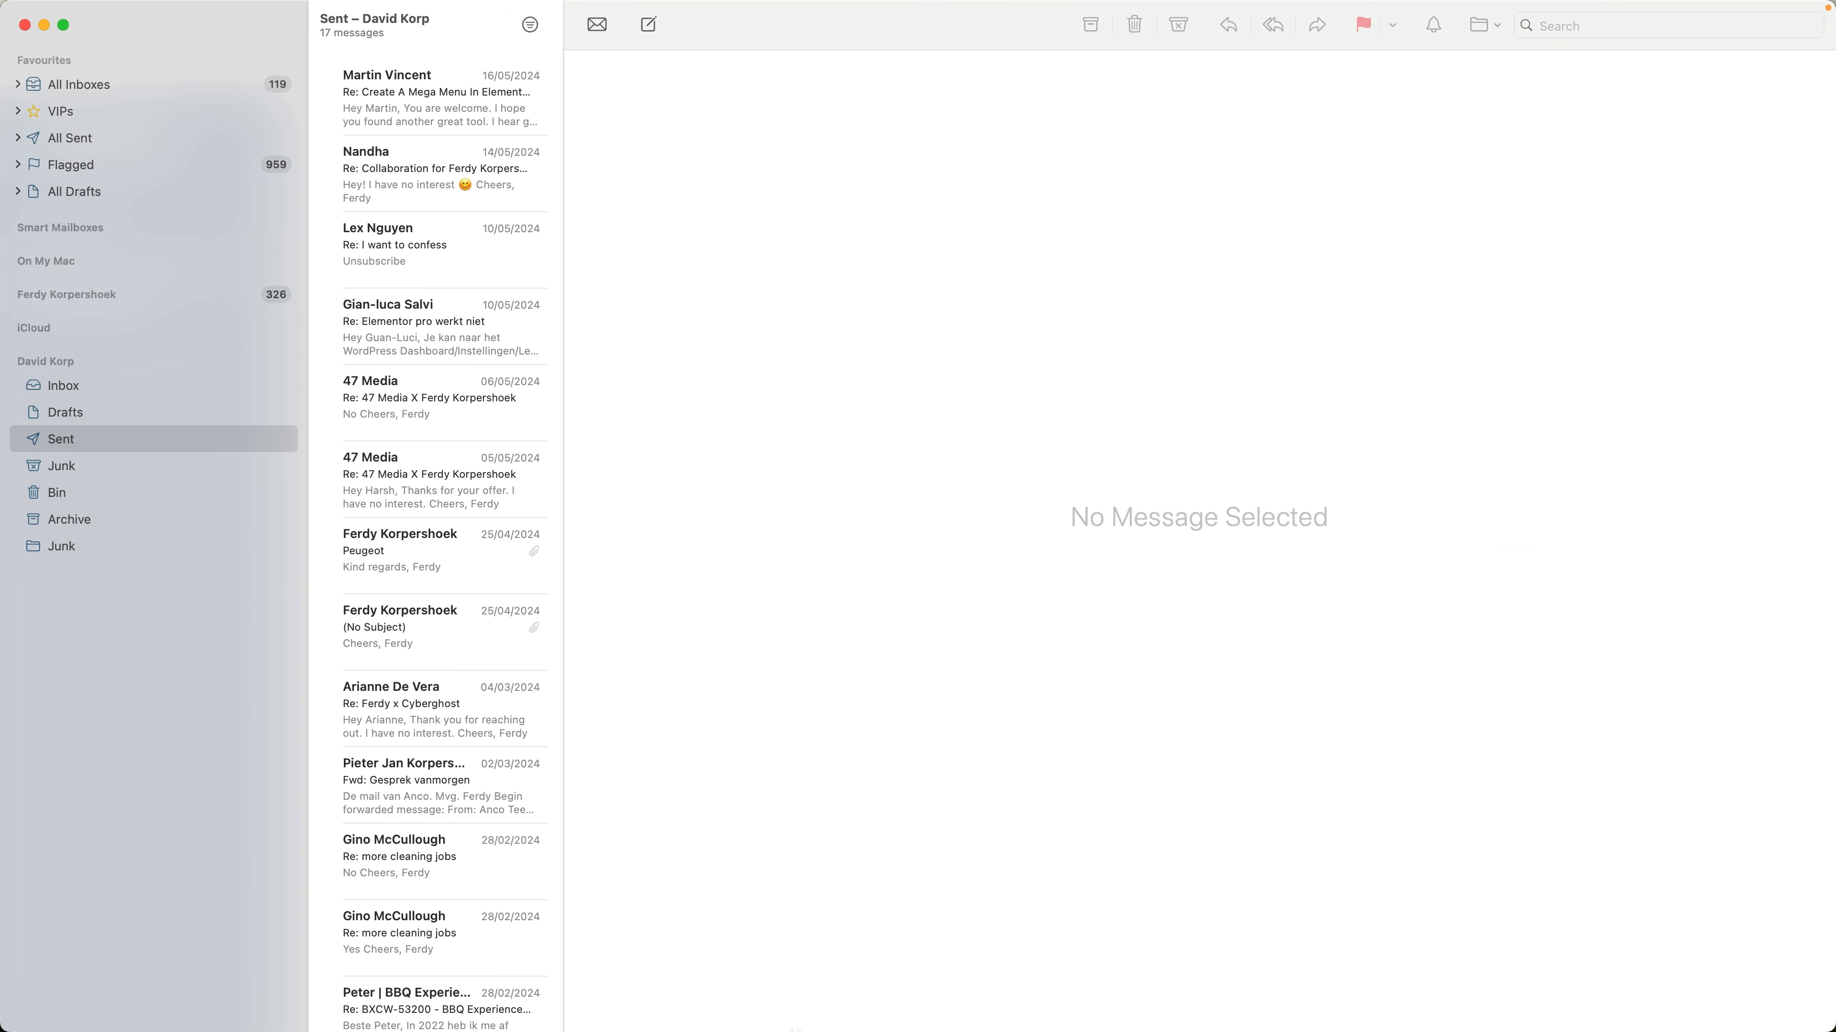
Open the backup folder in Finder and examine the contents of the exported INBOX.mbox and INBOX folders
mouse_move(751, 1013)
click(668, 992)
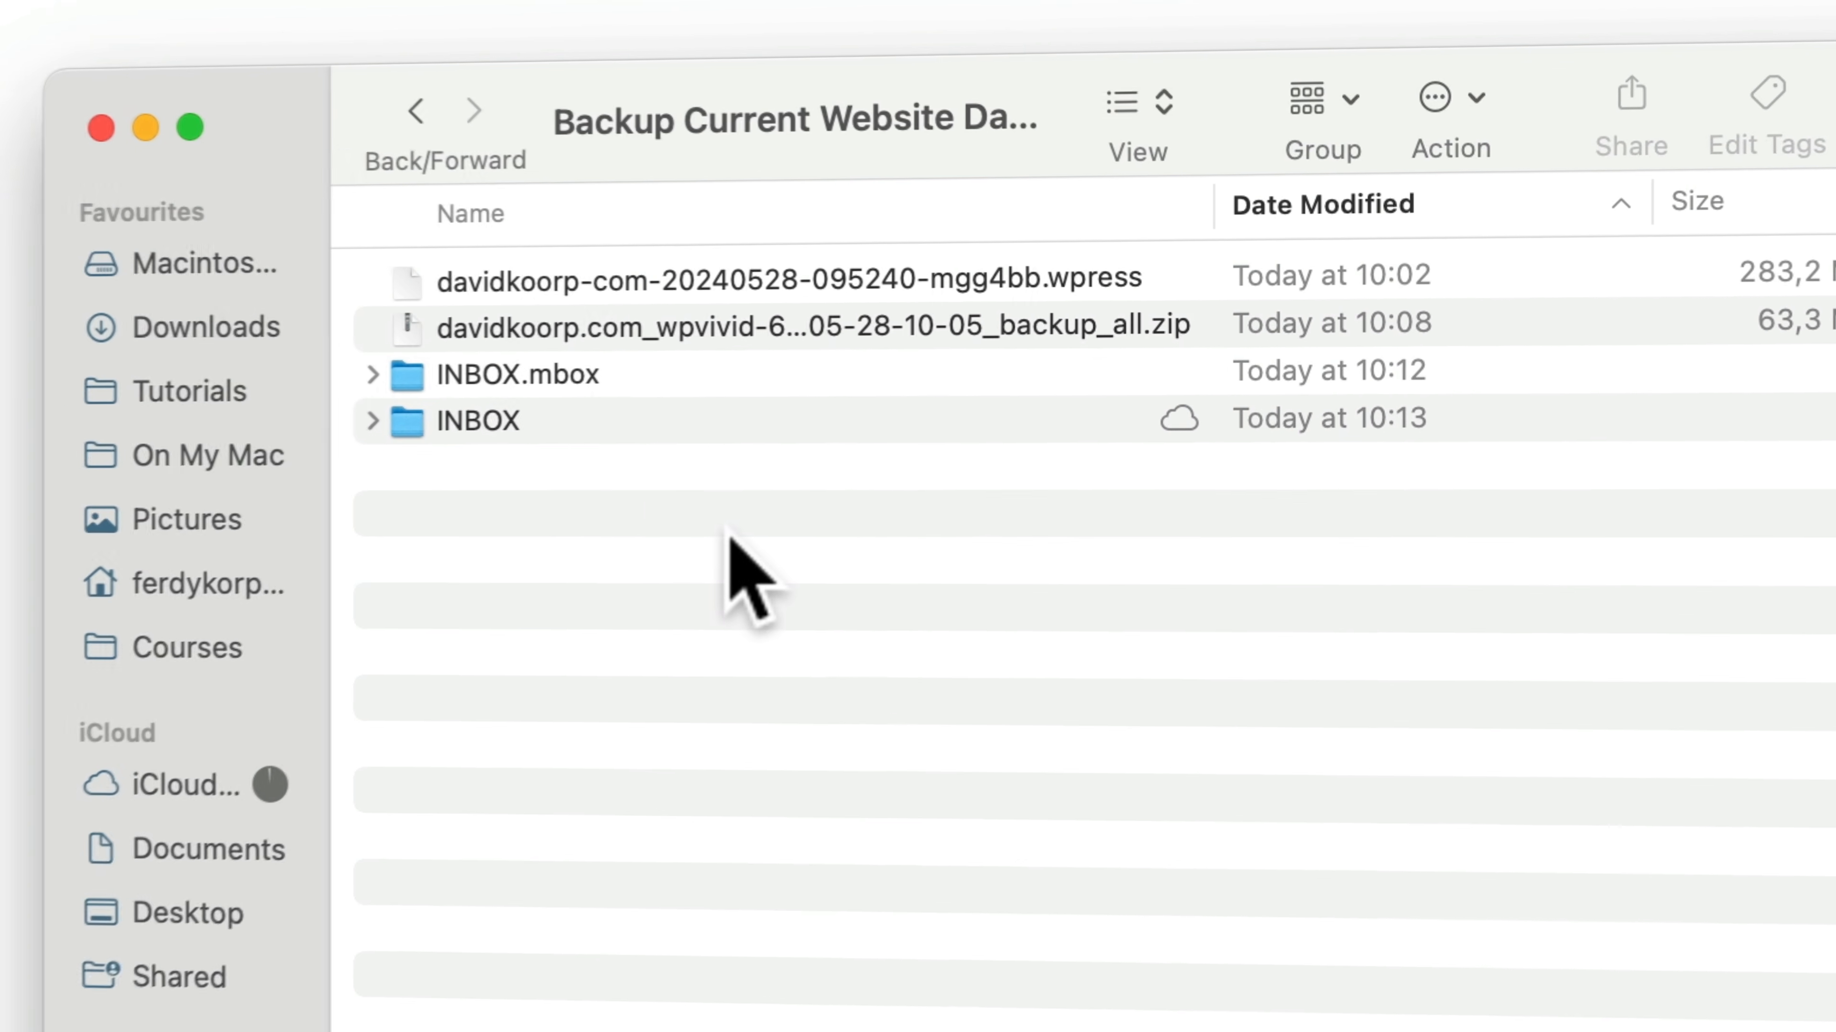
double_click(489, 378)
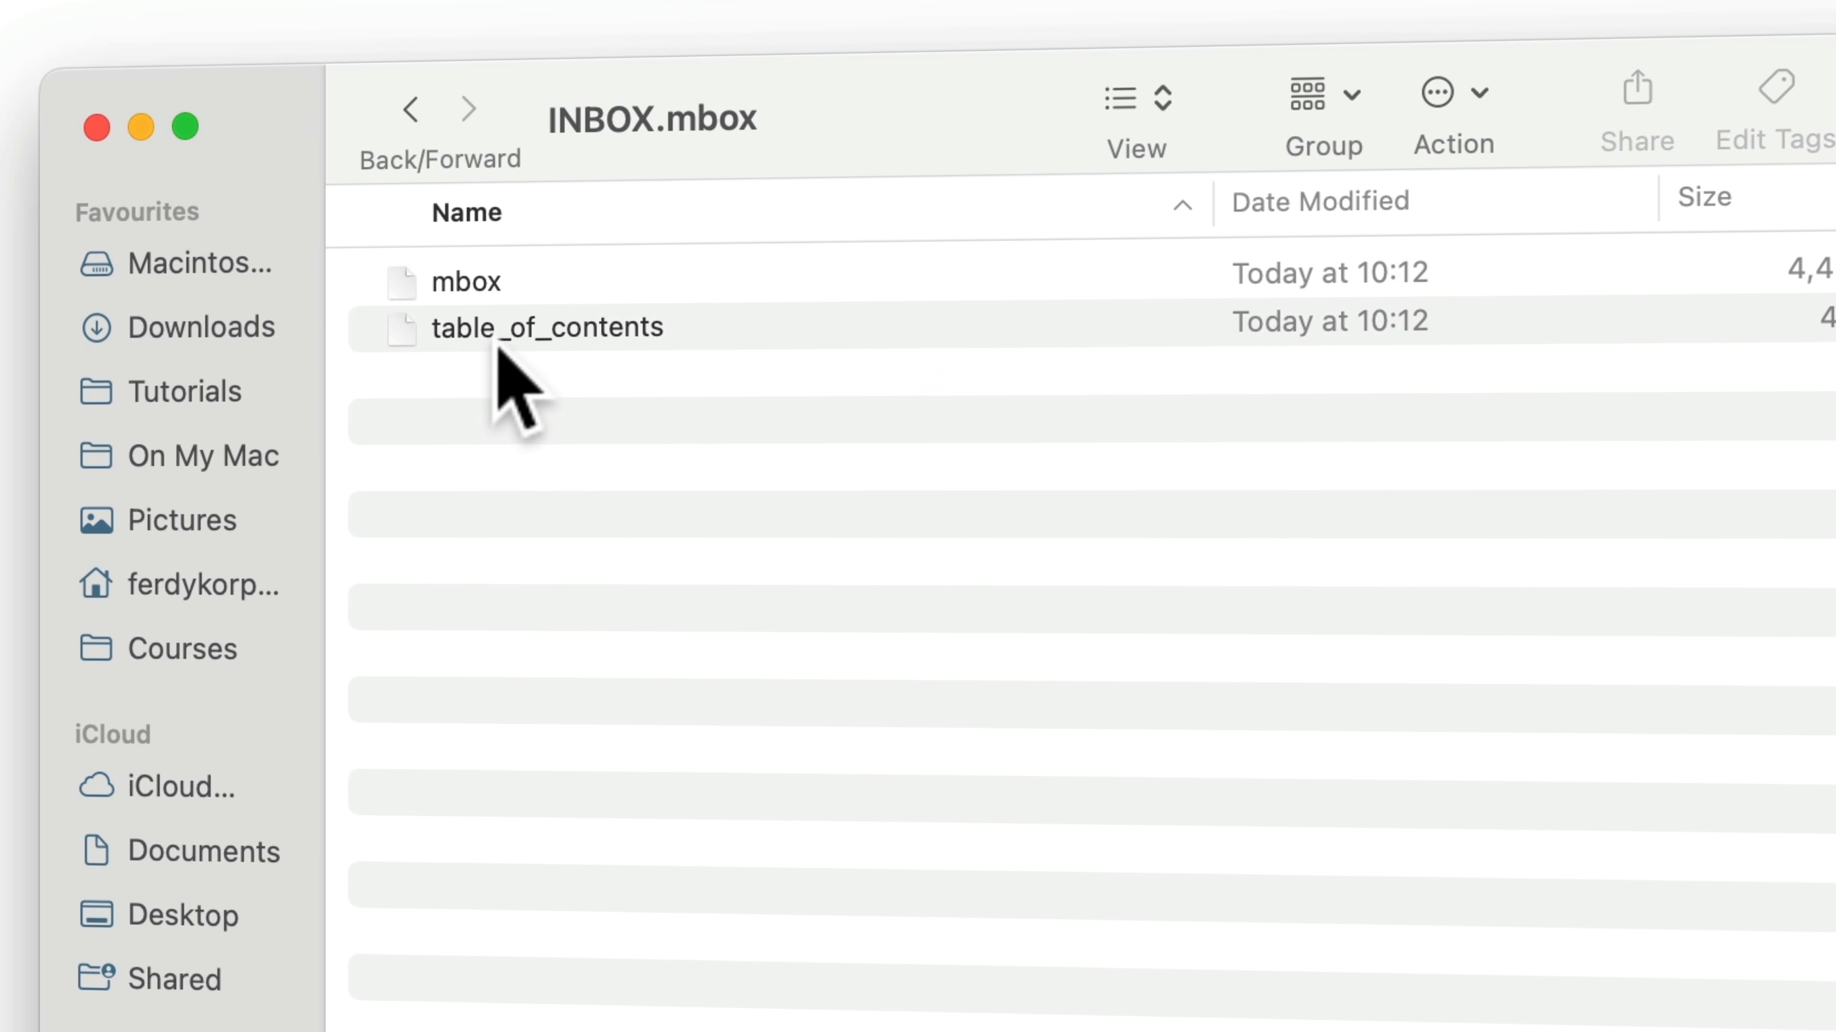
click(410, 110)
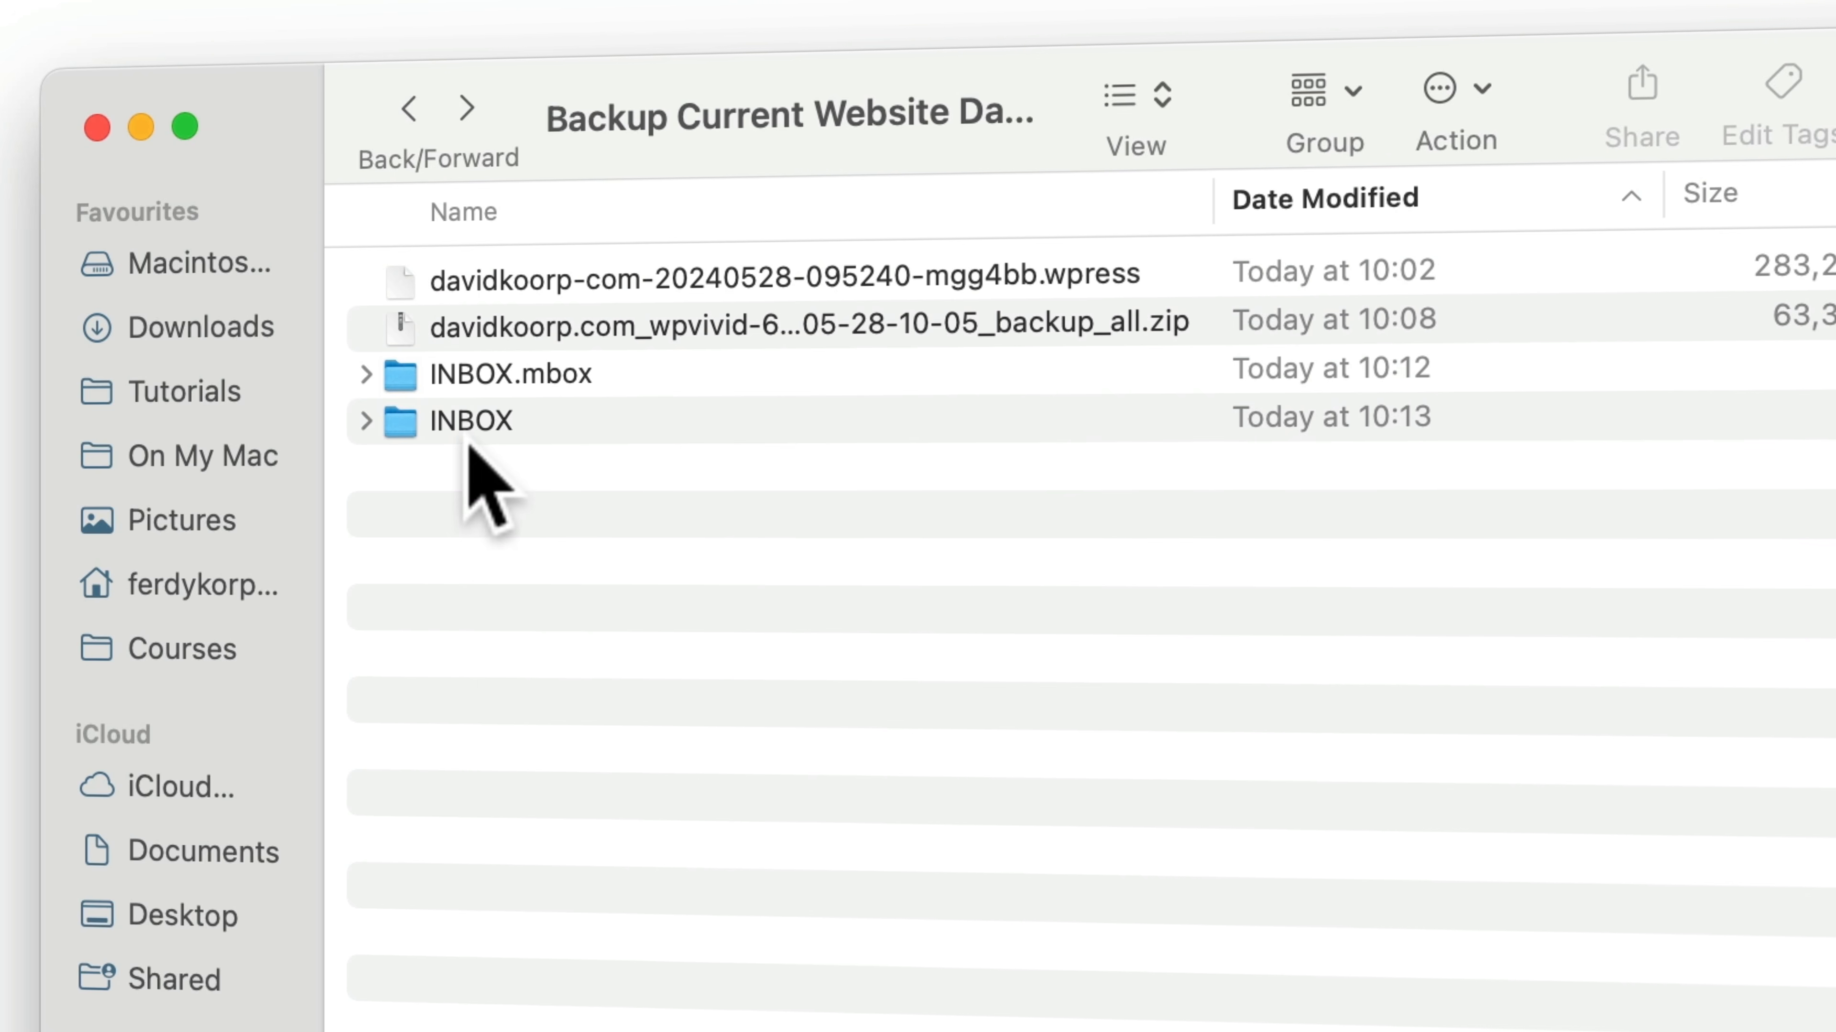
click(477, 427)
double_click(461, 424)
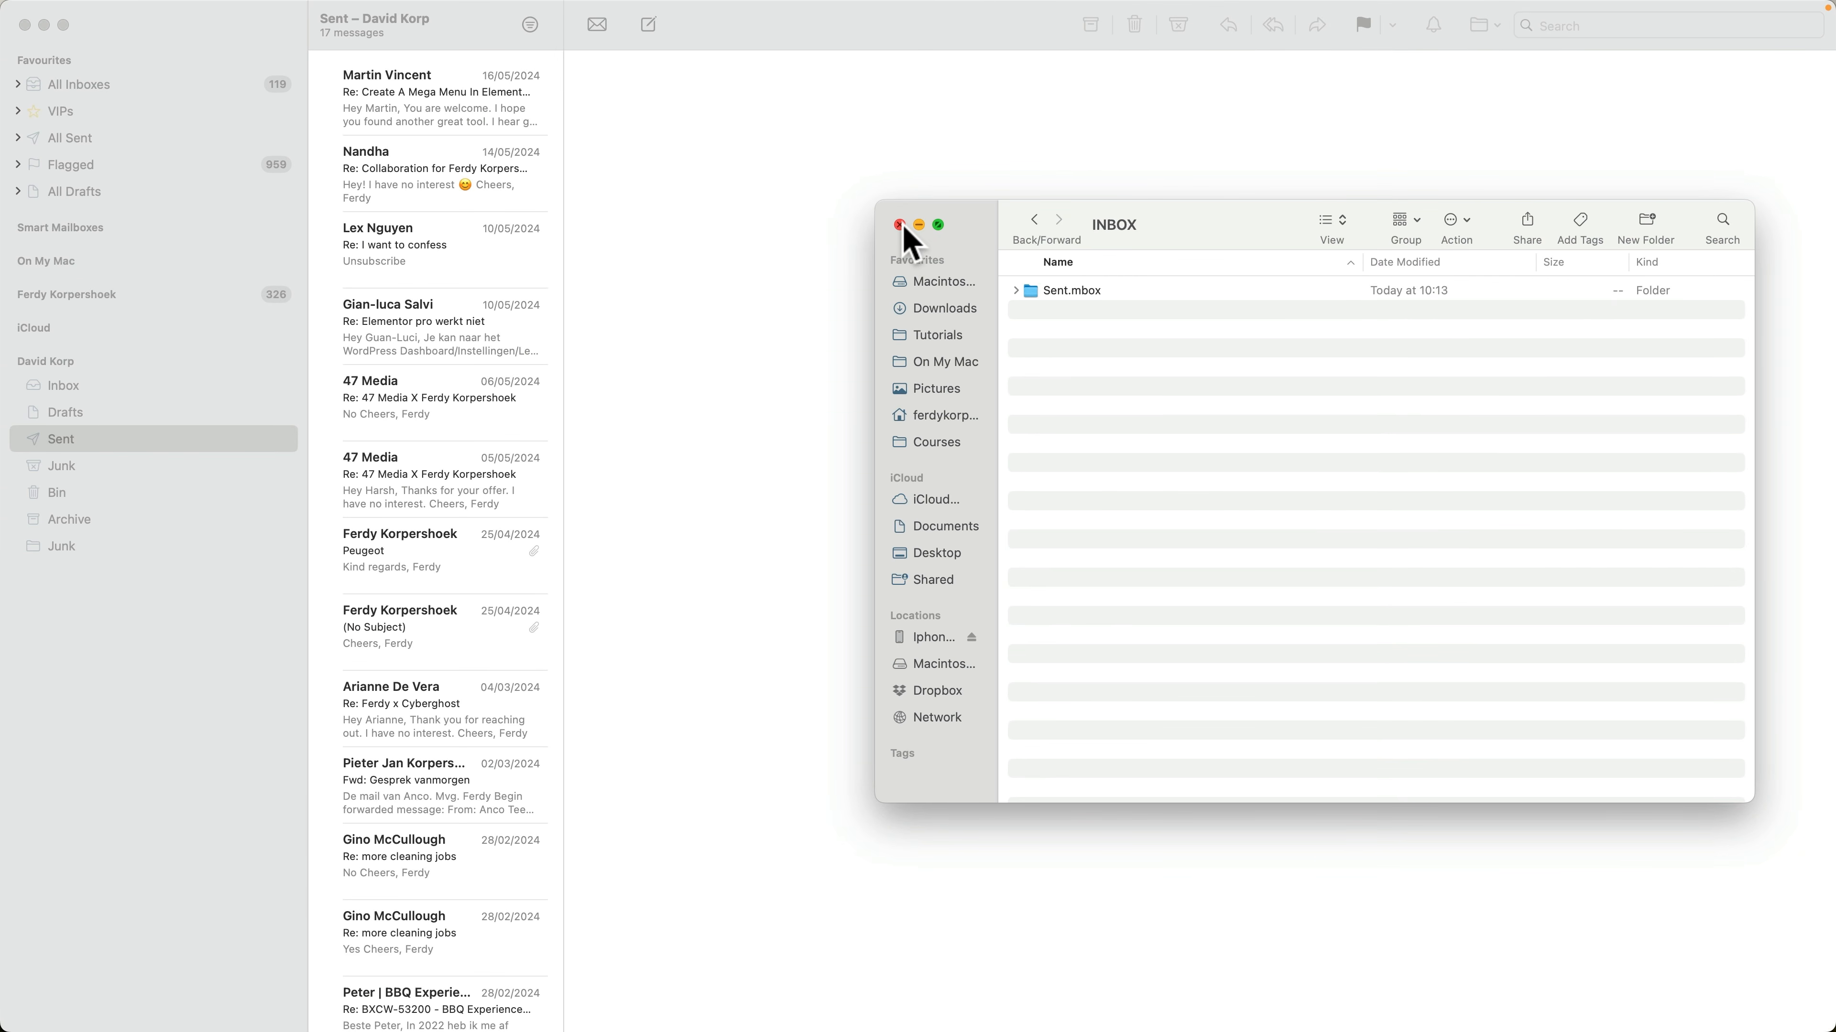
click(900, 224)
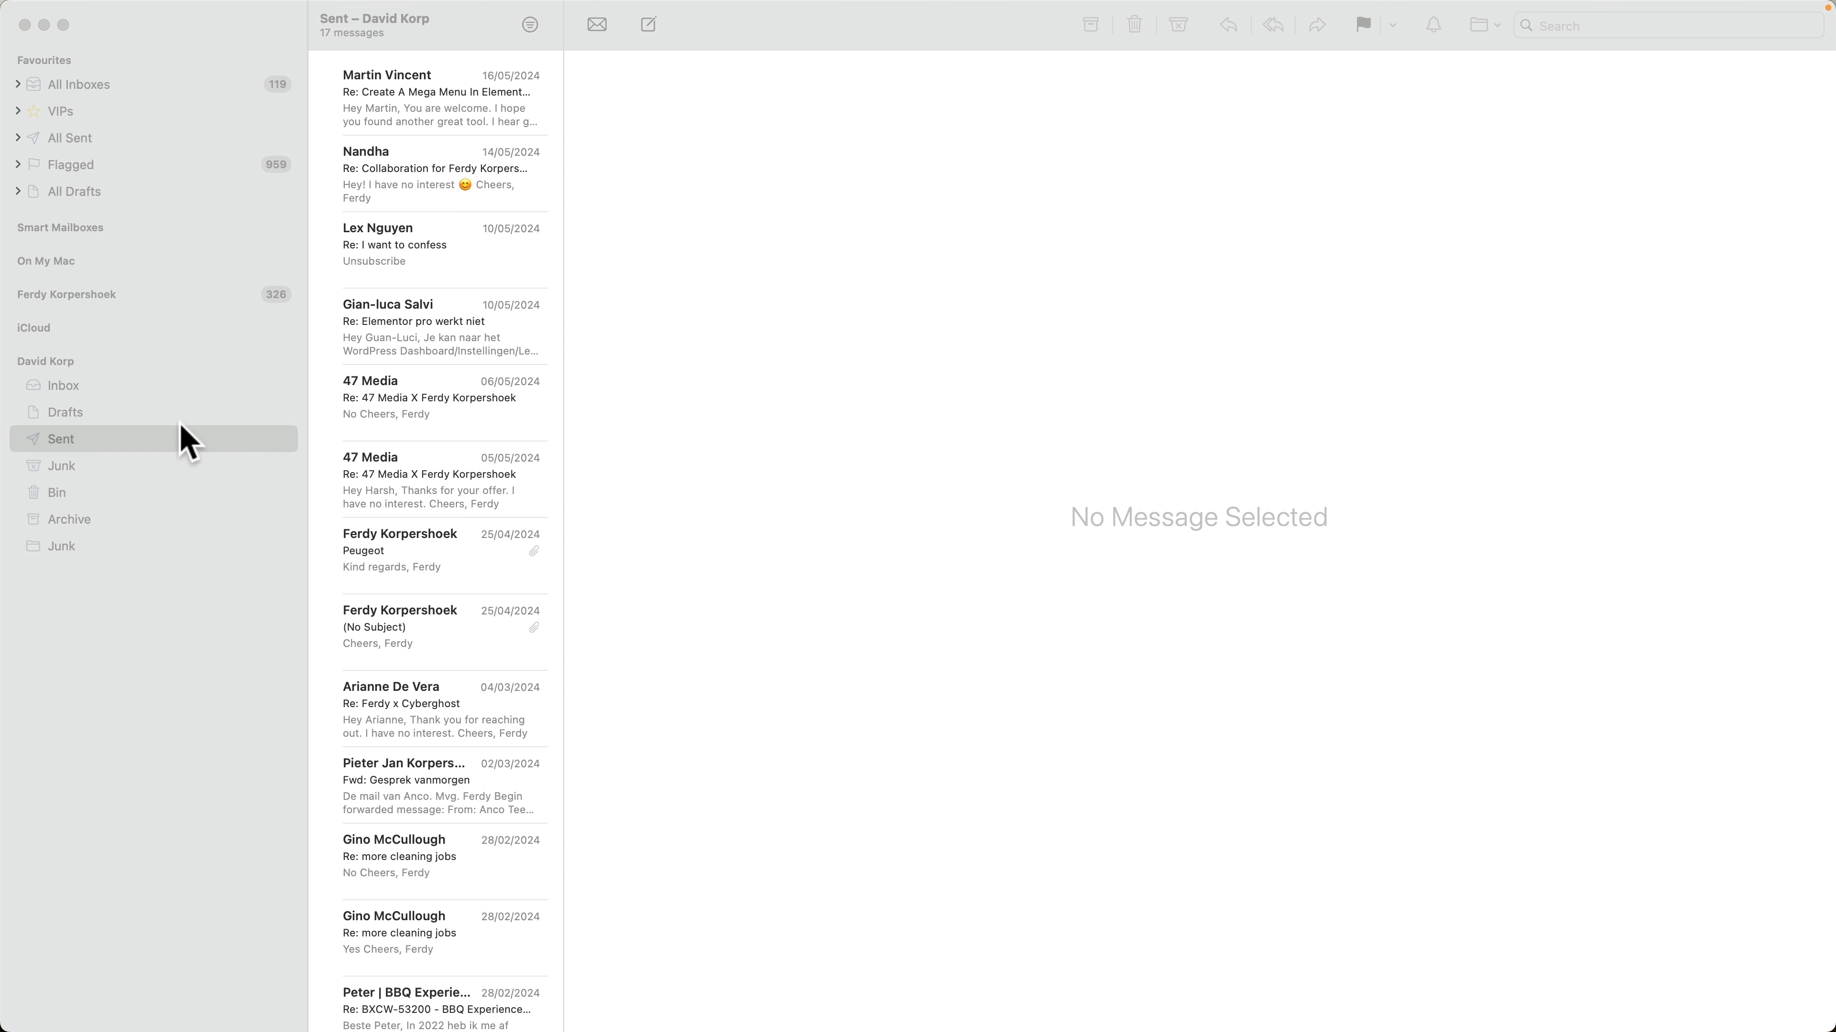
click(66, 359)
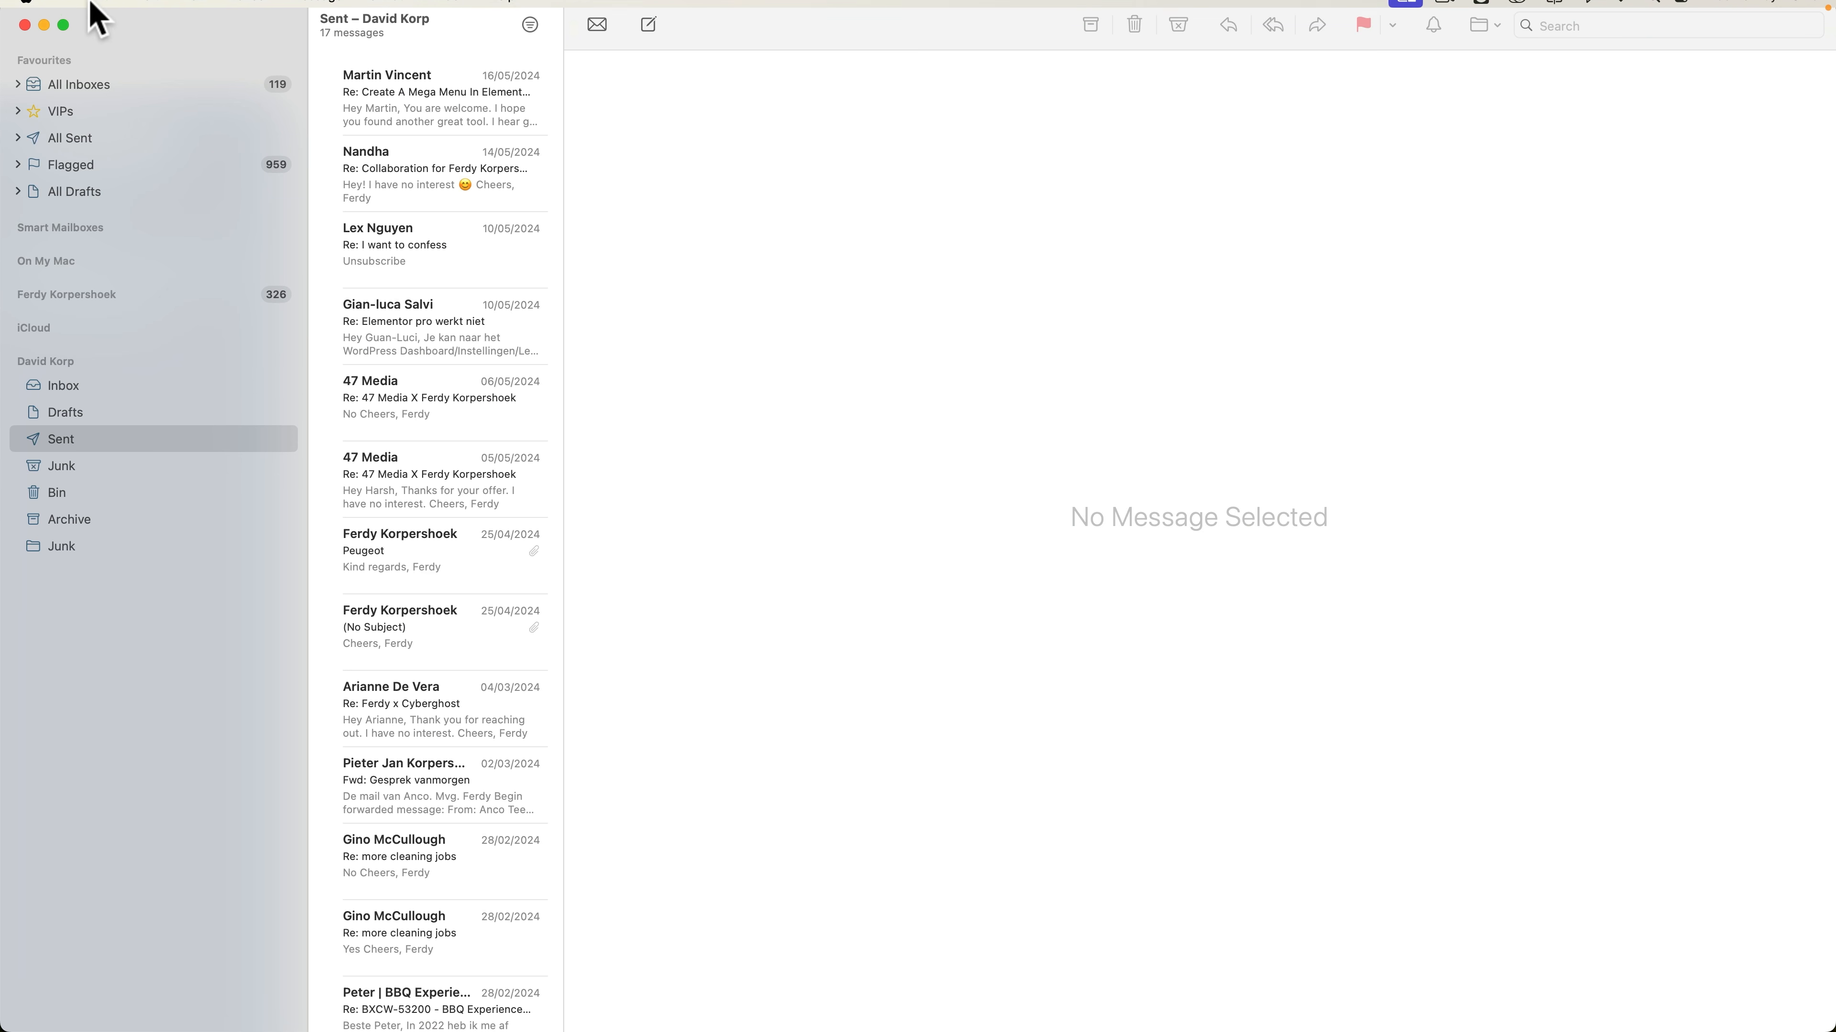
click(66, 11)
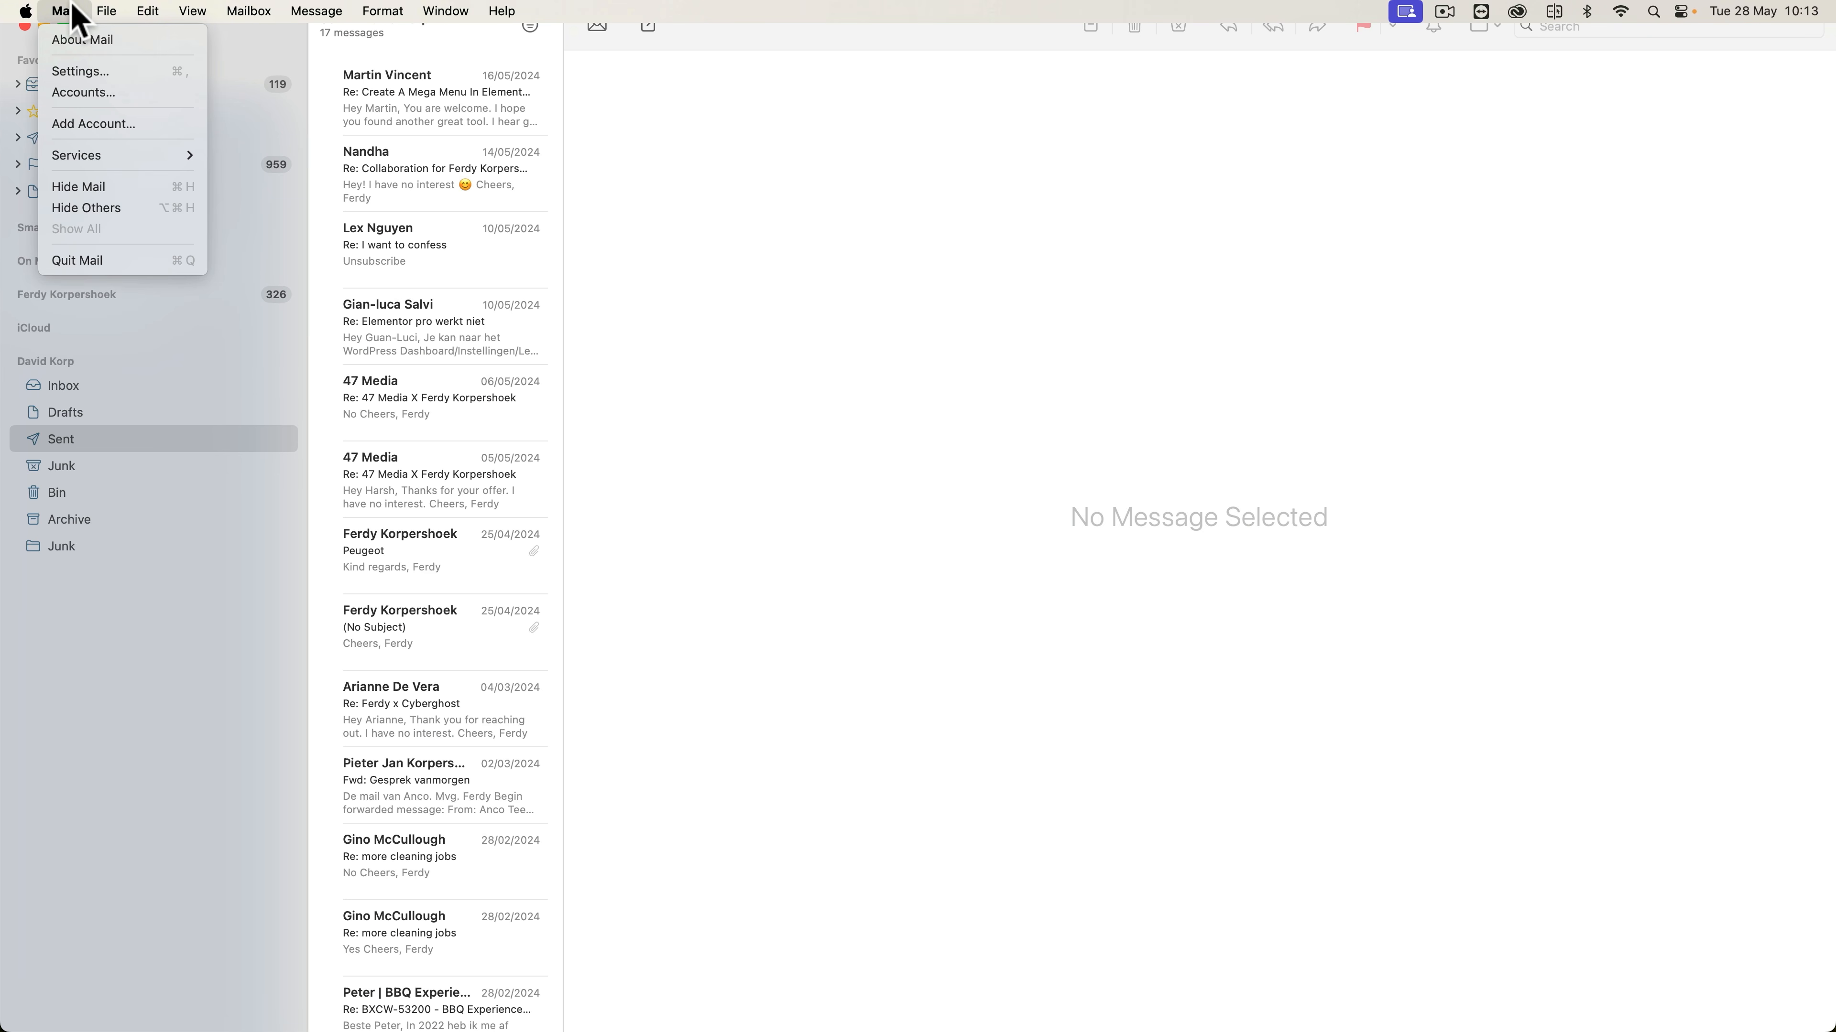
click(78, 71)
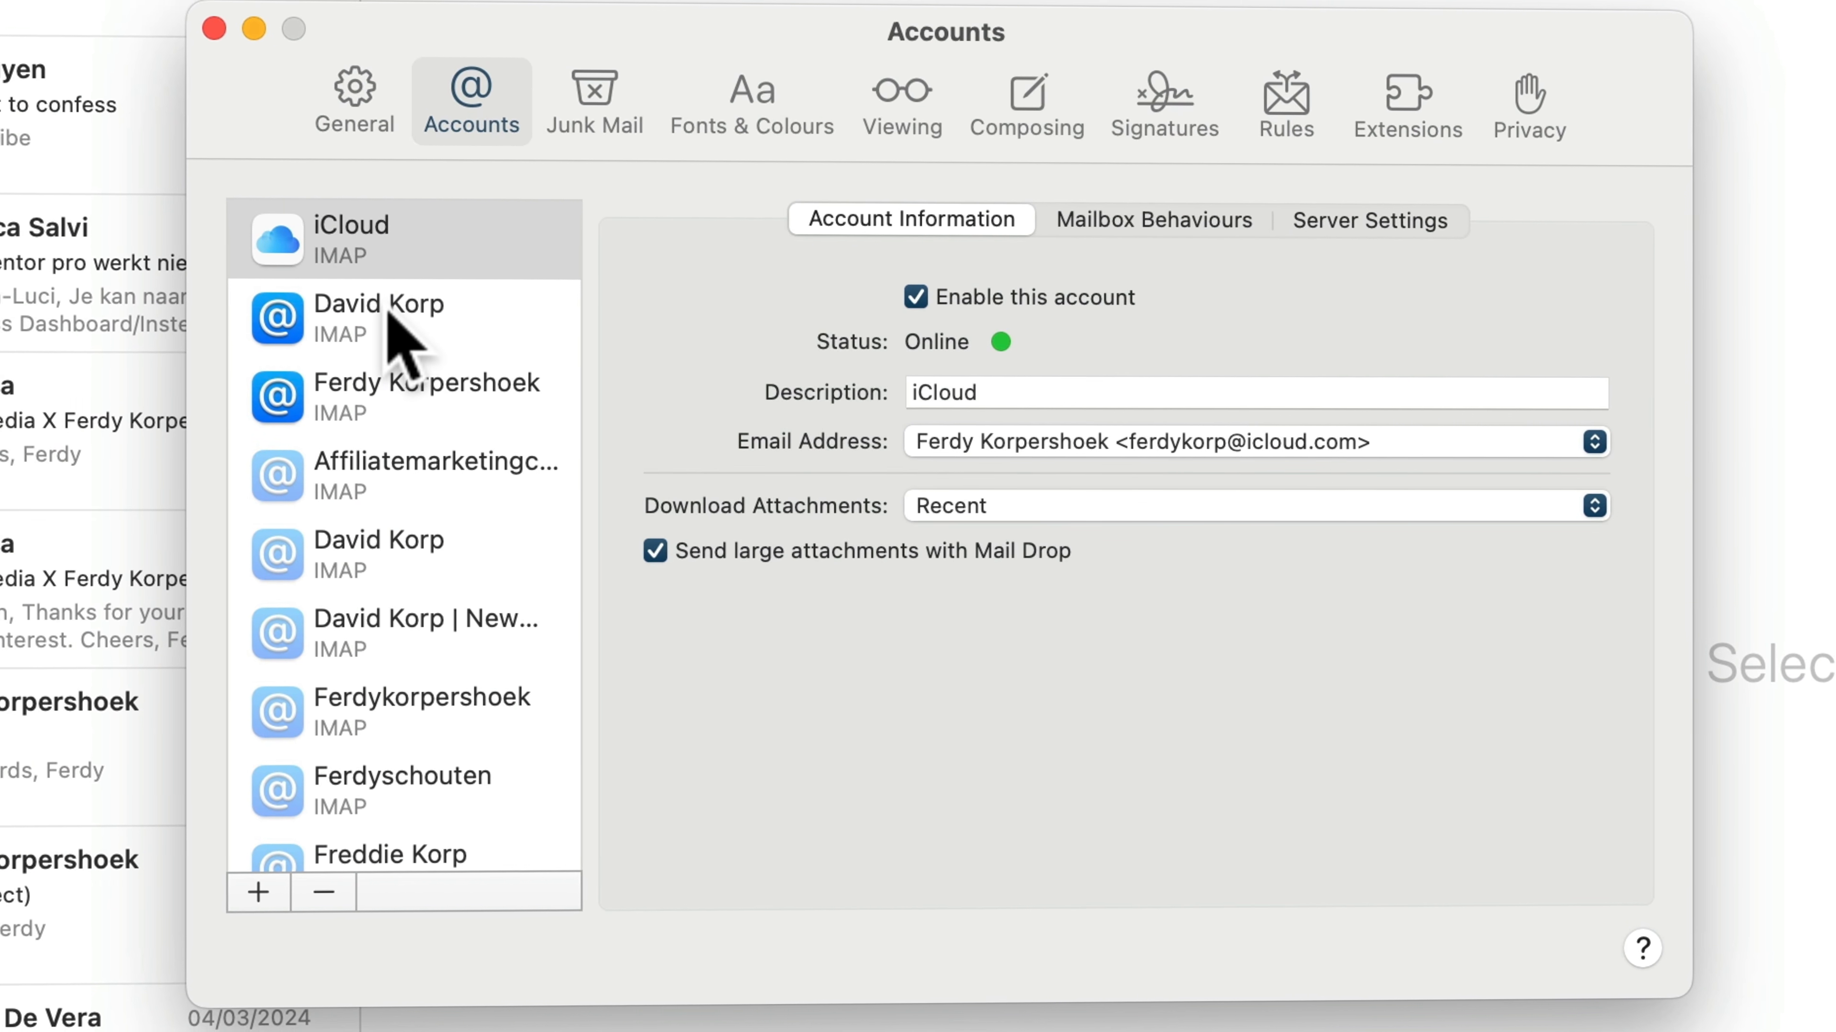
click(390, 312)
click(1125, 396)
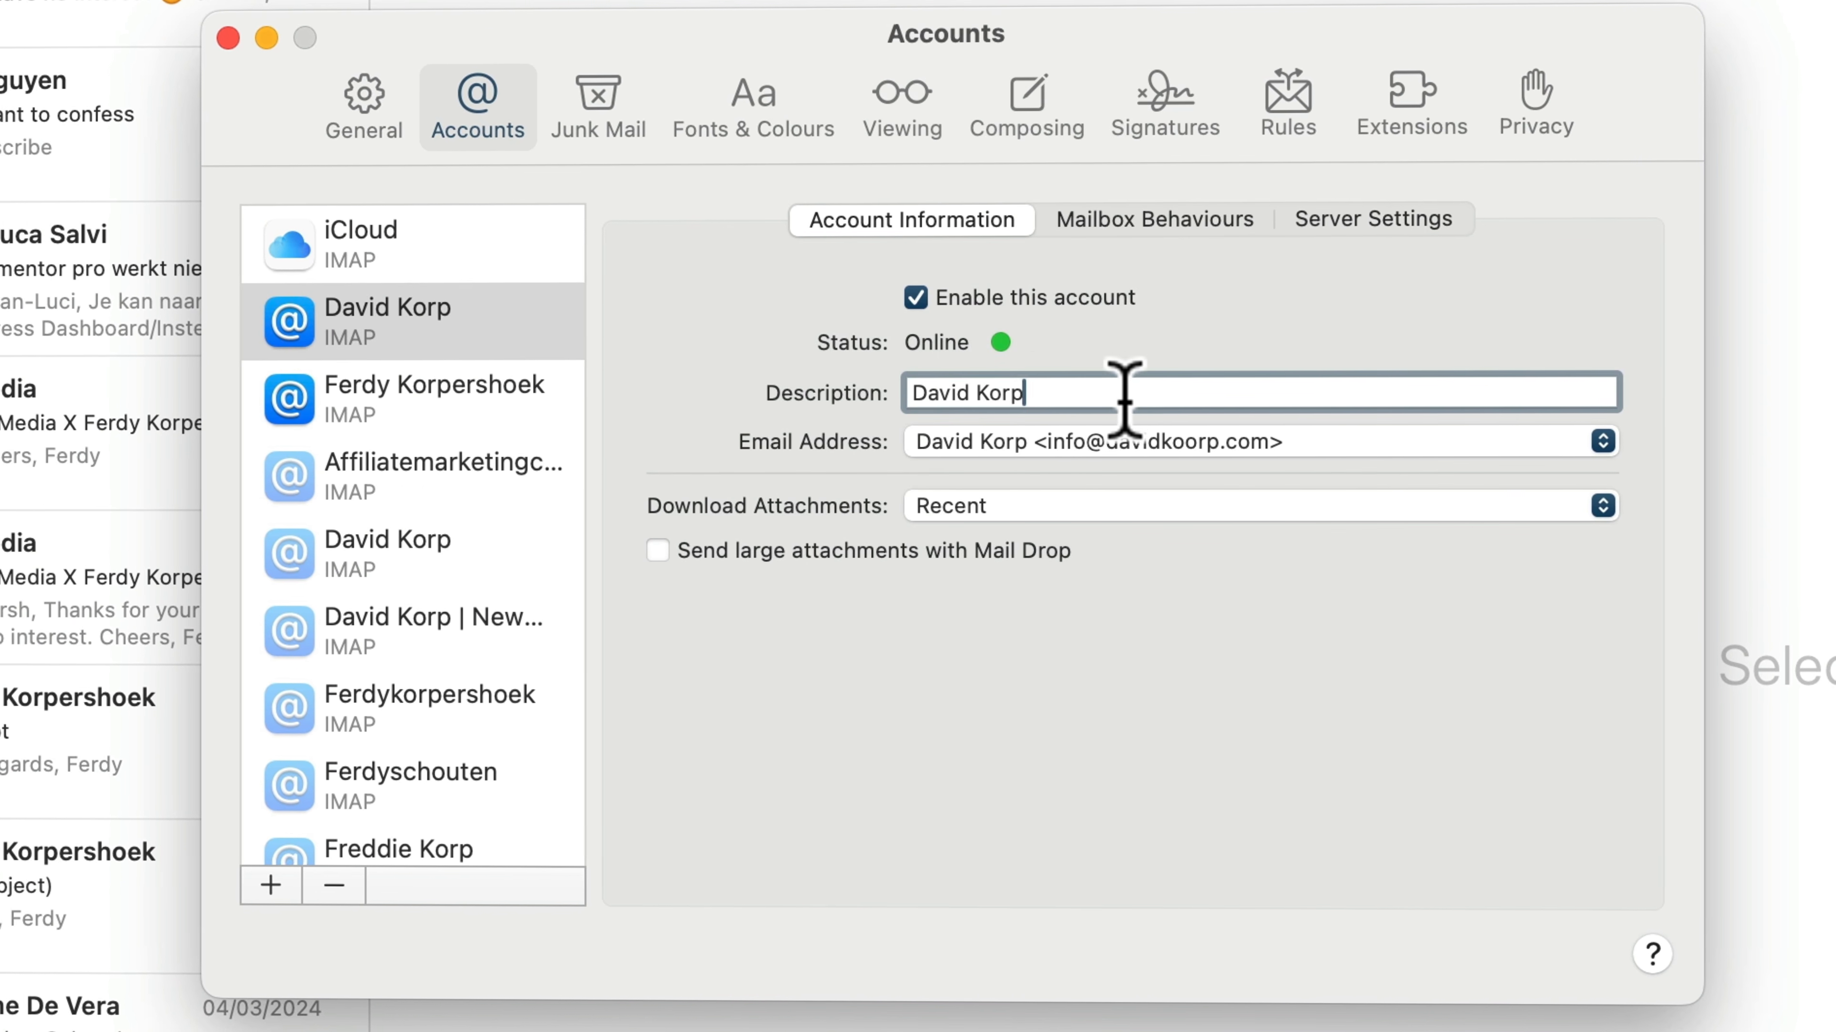
text(Old)
key(Return)
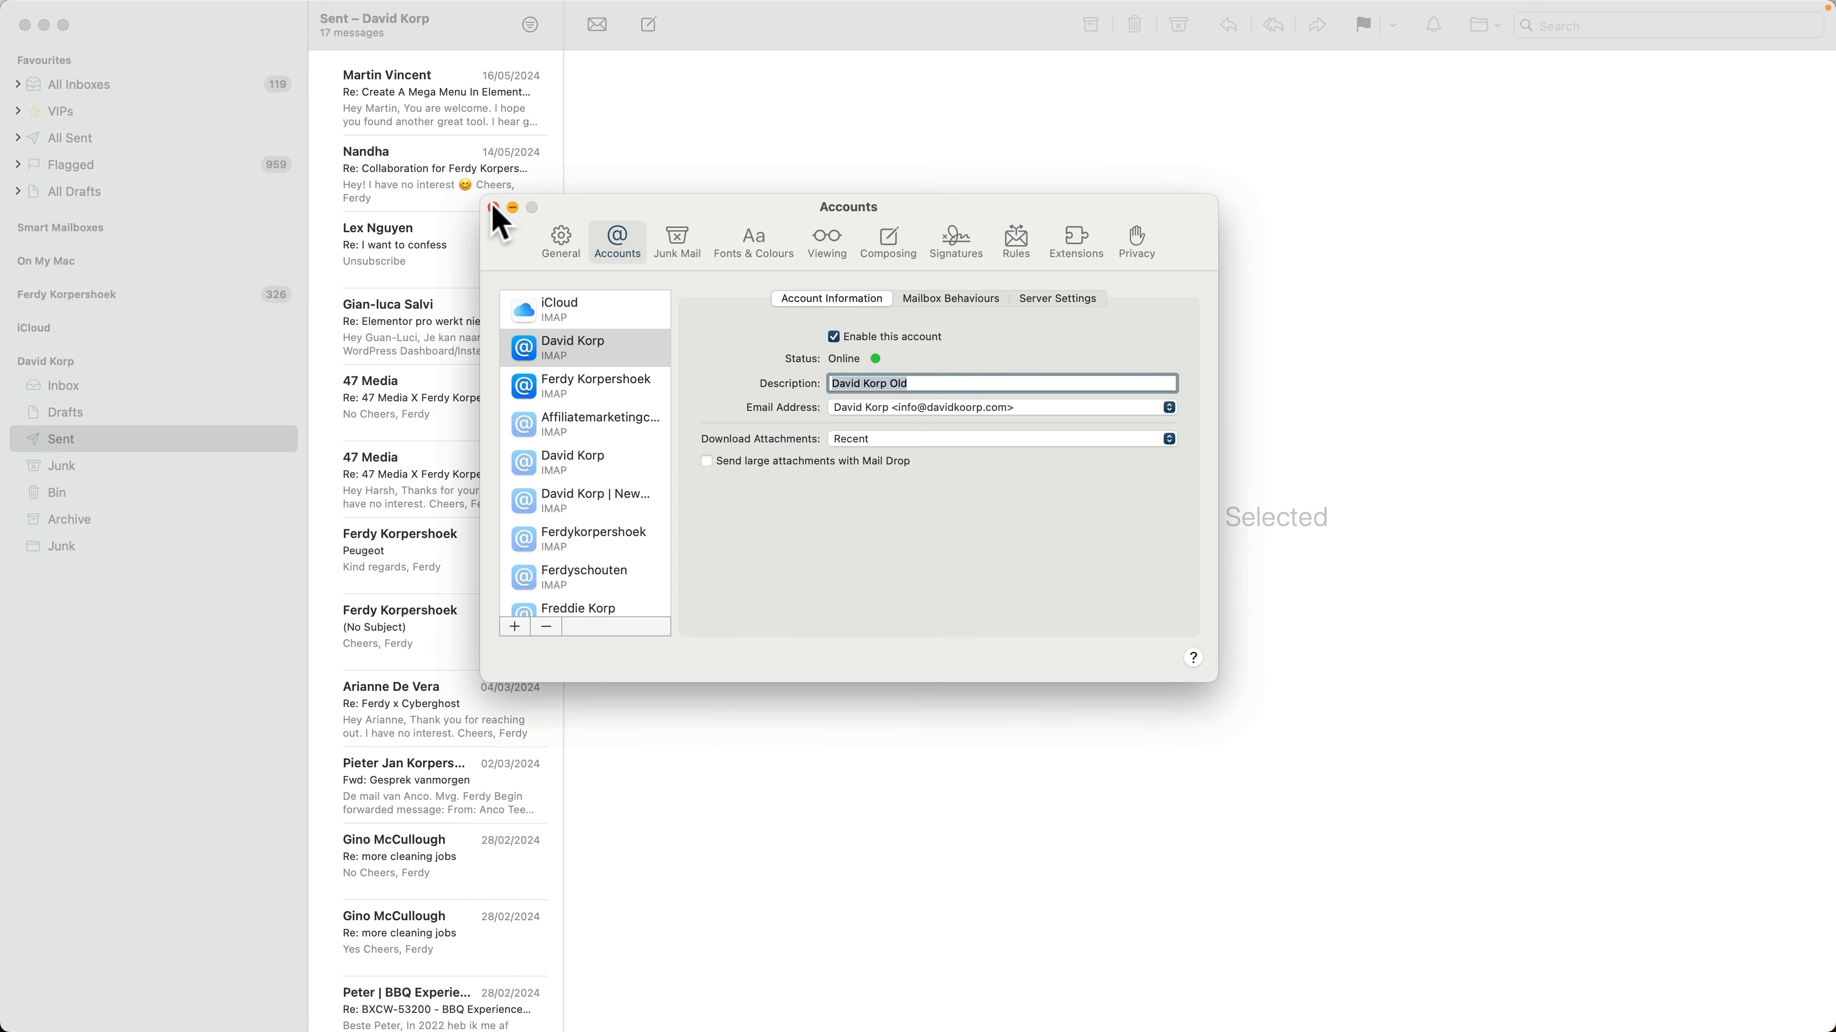
click(244, 47)
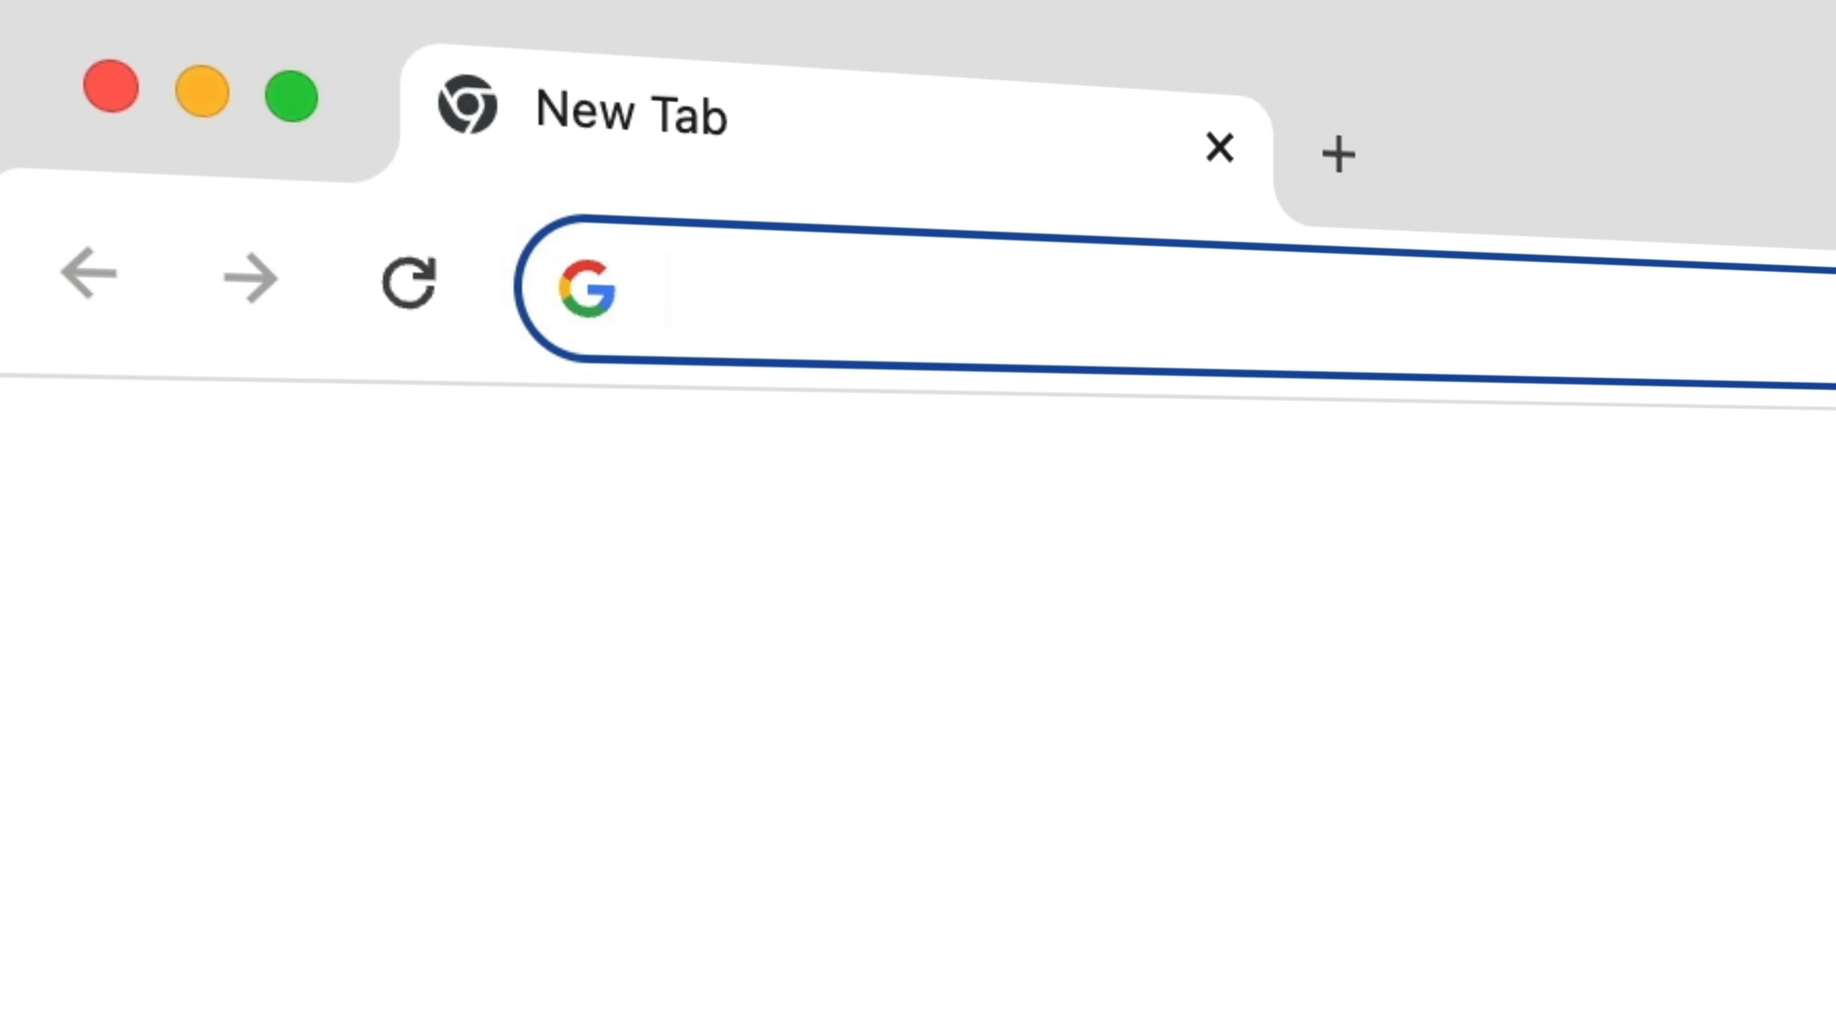
Switch to Chrome, open webhosting77.com and continue from there to the Hostinger website
text(webhosting77.com)
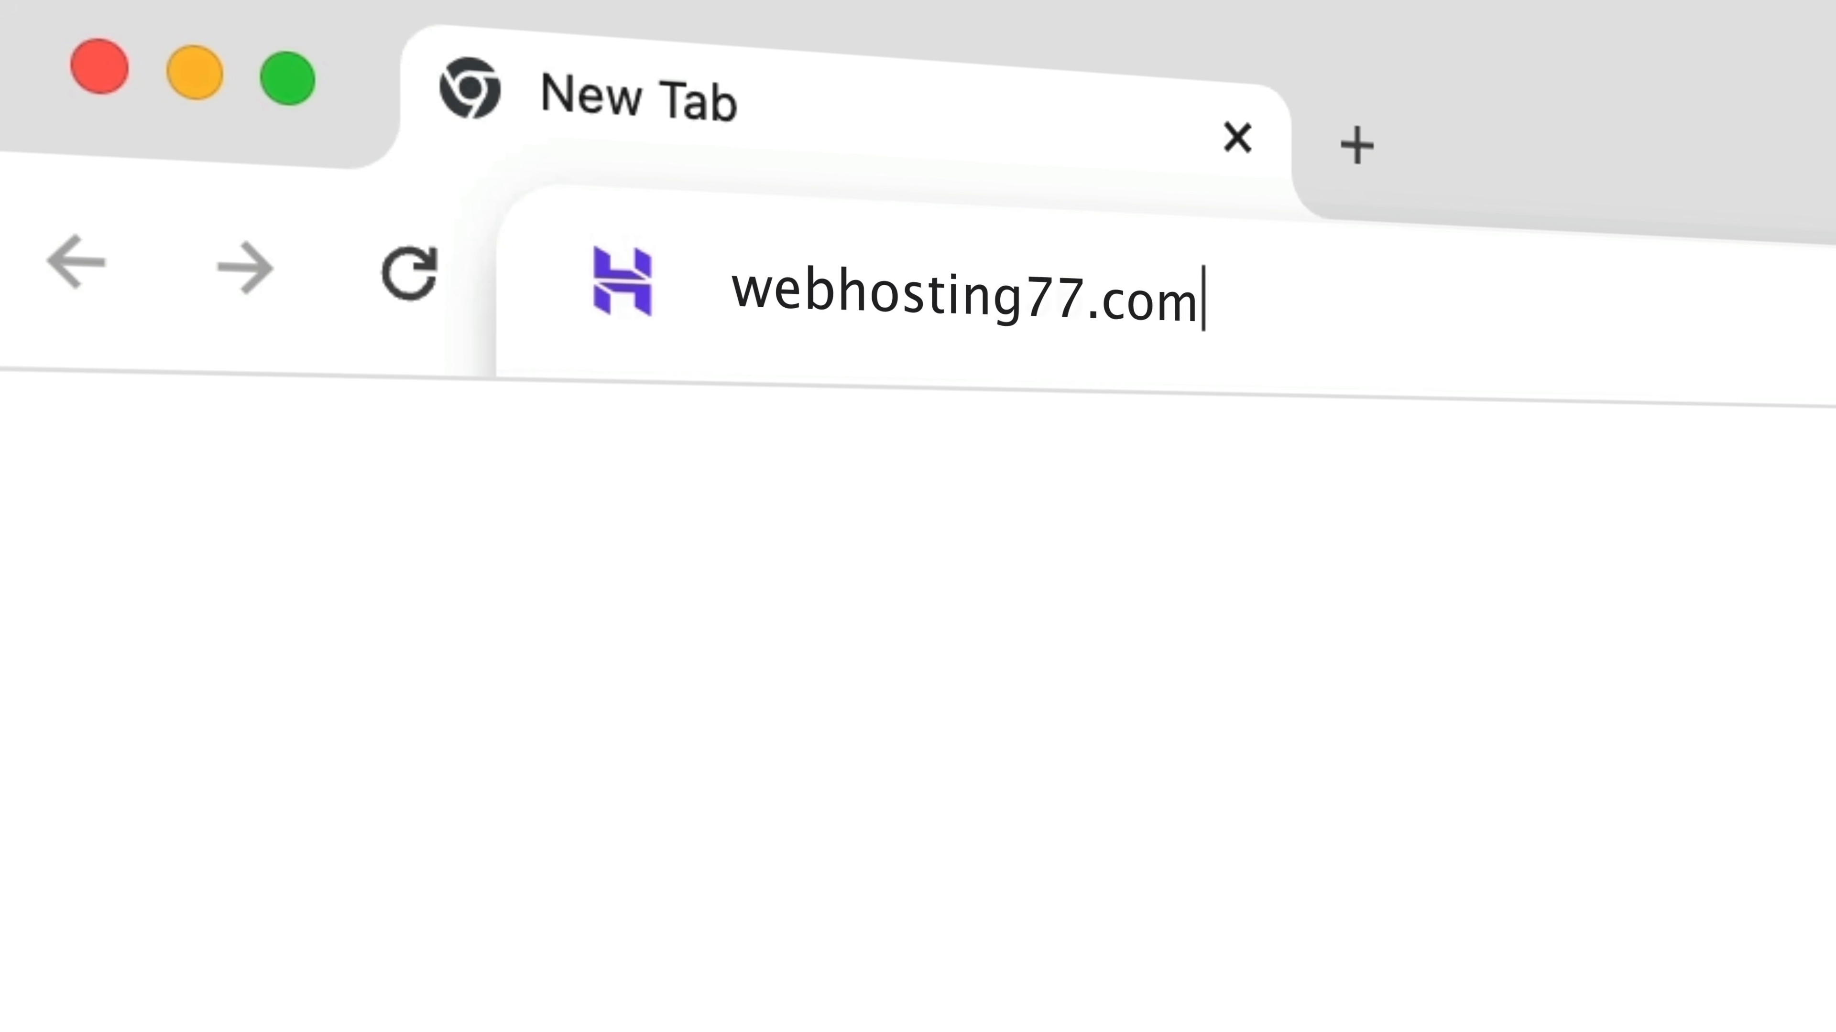
key(Return)
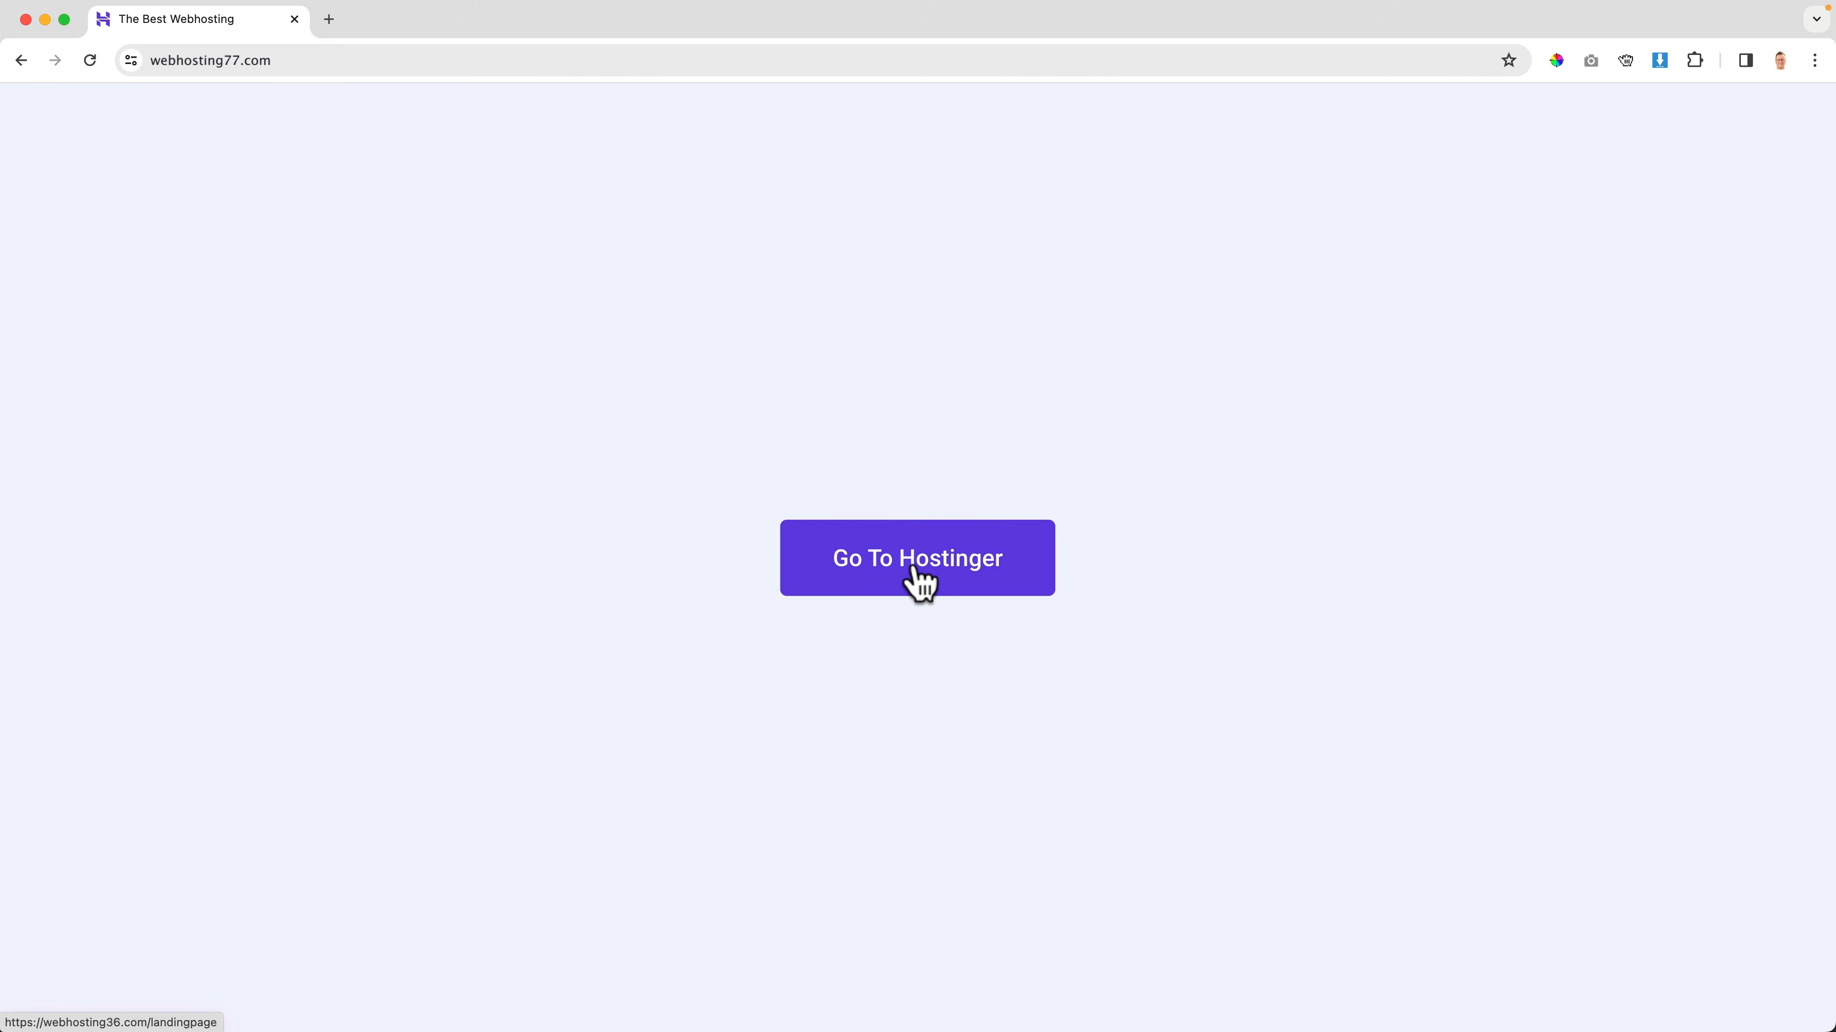
click(918, 575)
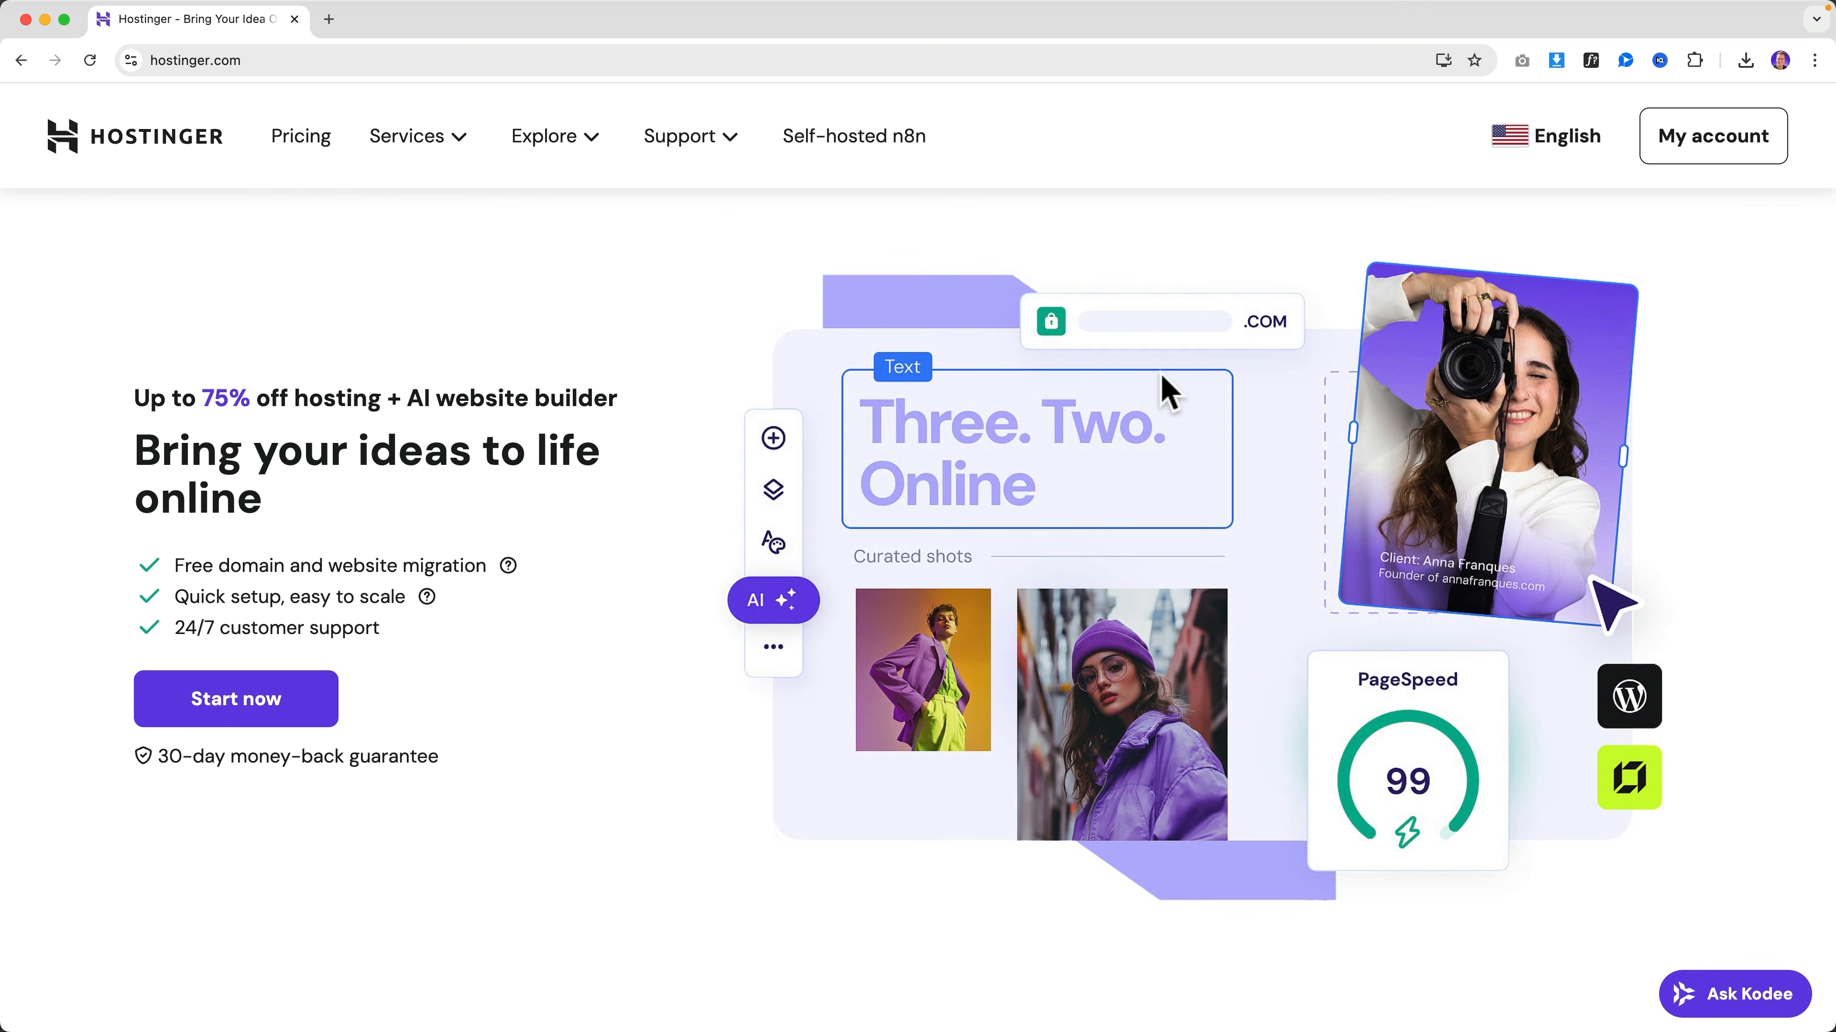
Browse through the Trustpilot customer reviews of Hostinger
click(1651, 759)
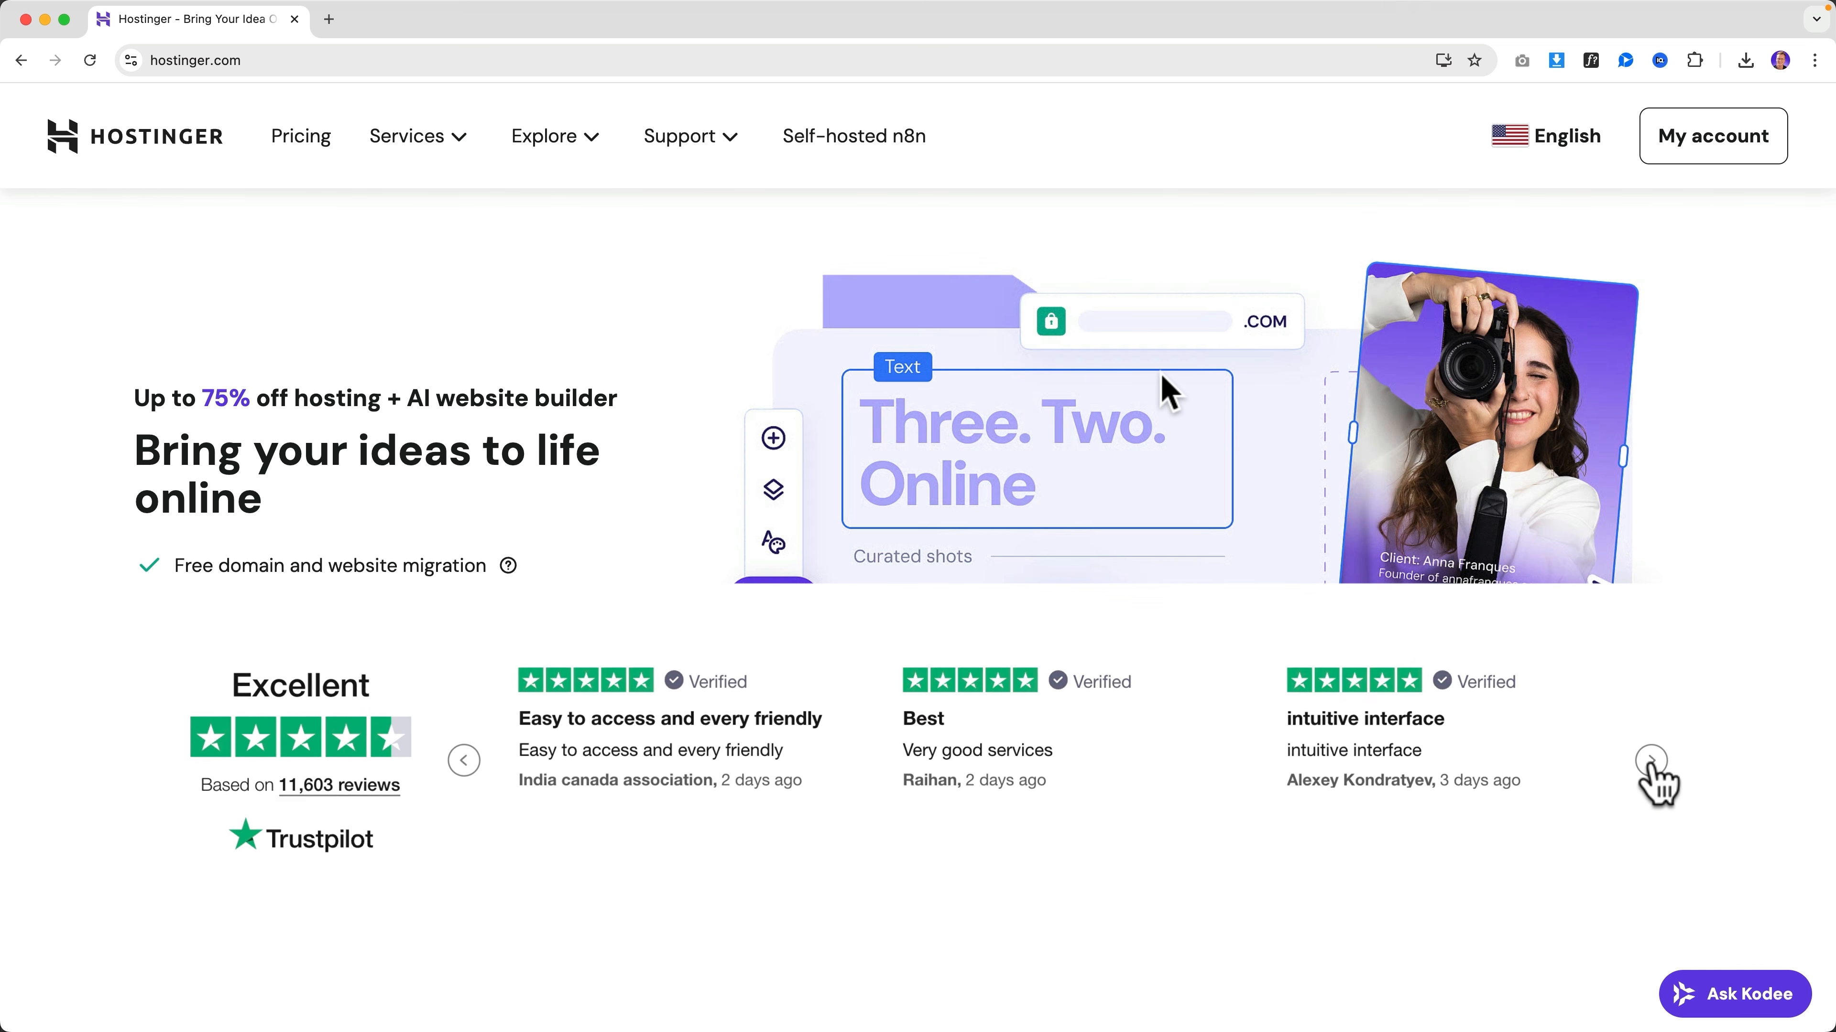
click(1651, 759)
click(1646, 766)
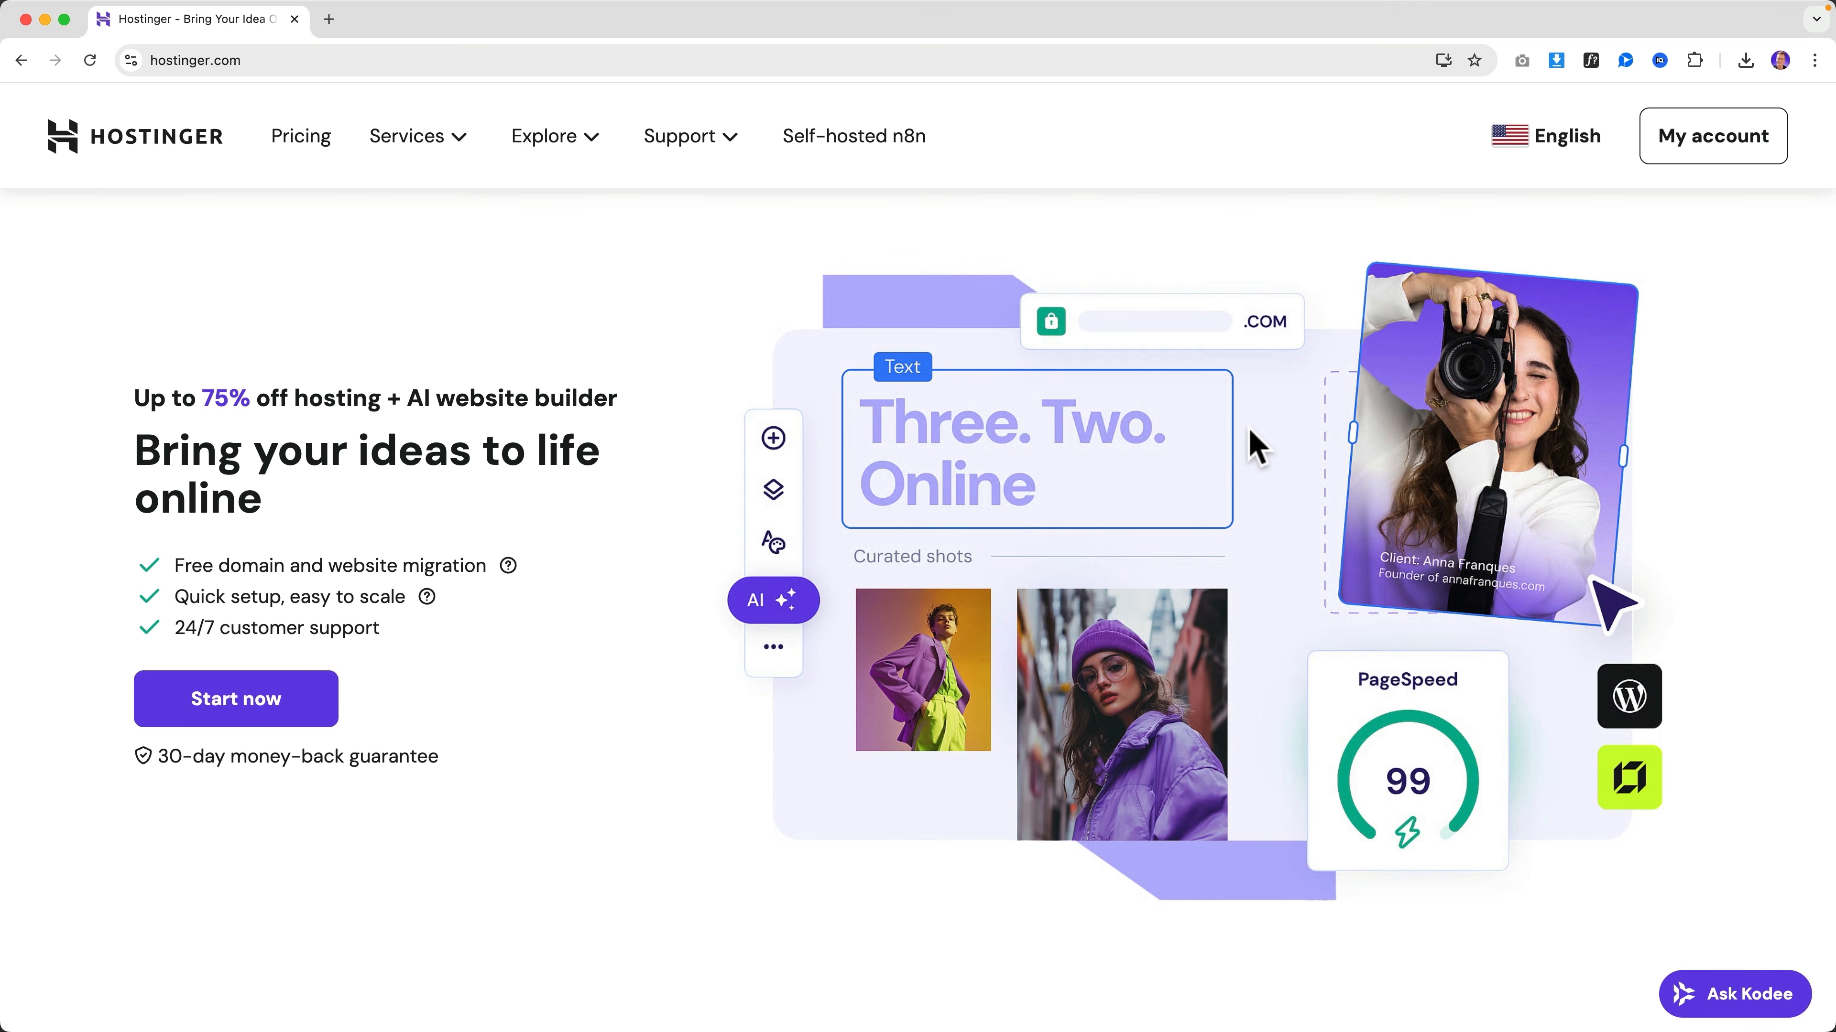
Open the hosting plan overview and compare the prices, websites and storage of the Premium, Business and Cloud Startup plans
click(309, 698)
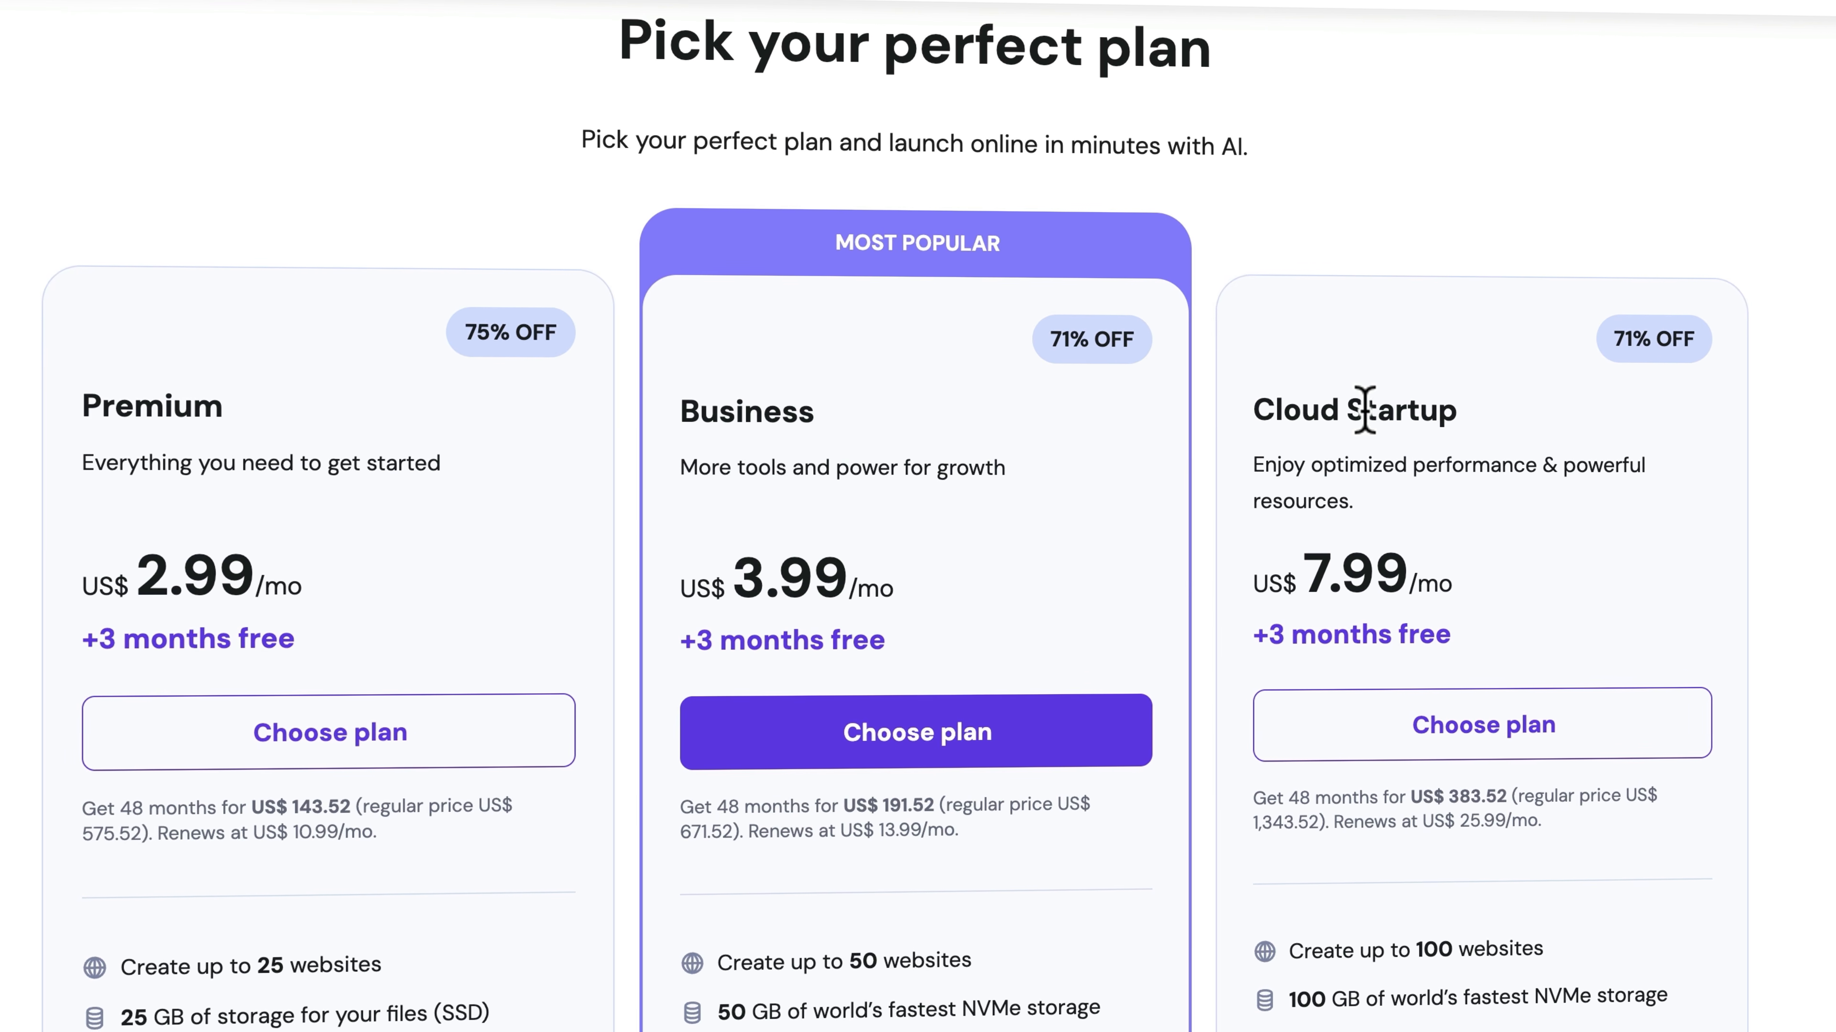
scroll(394, 499, down, 3)
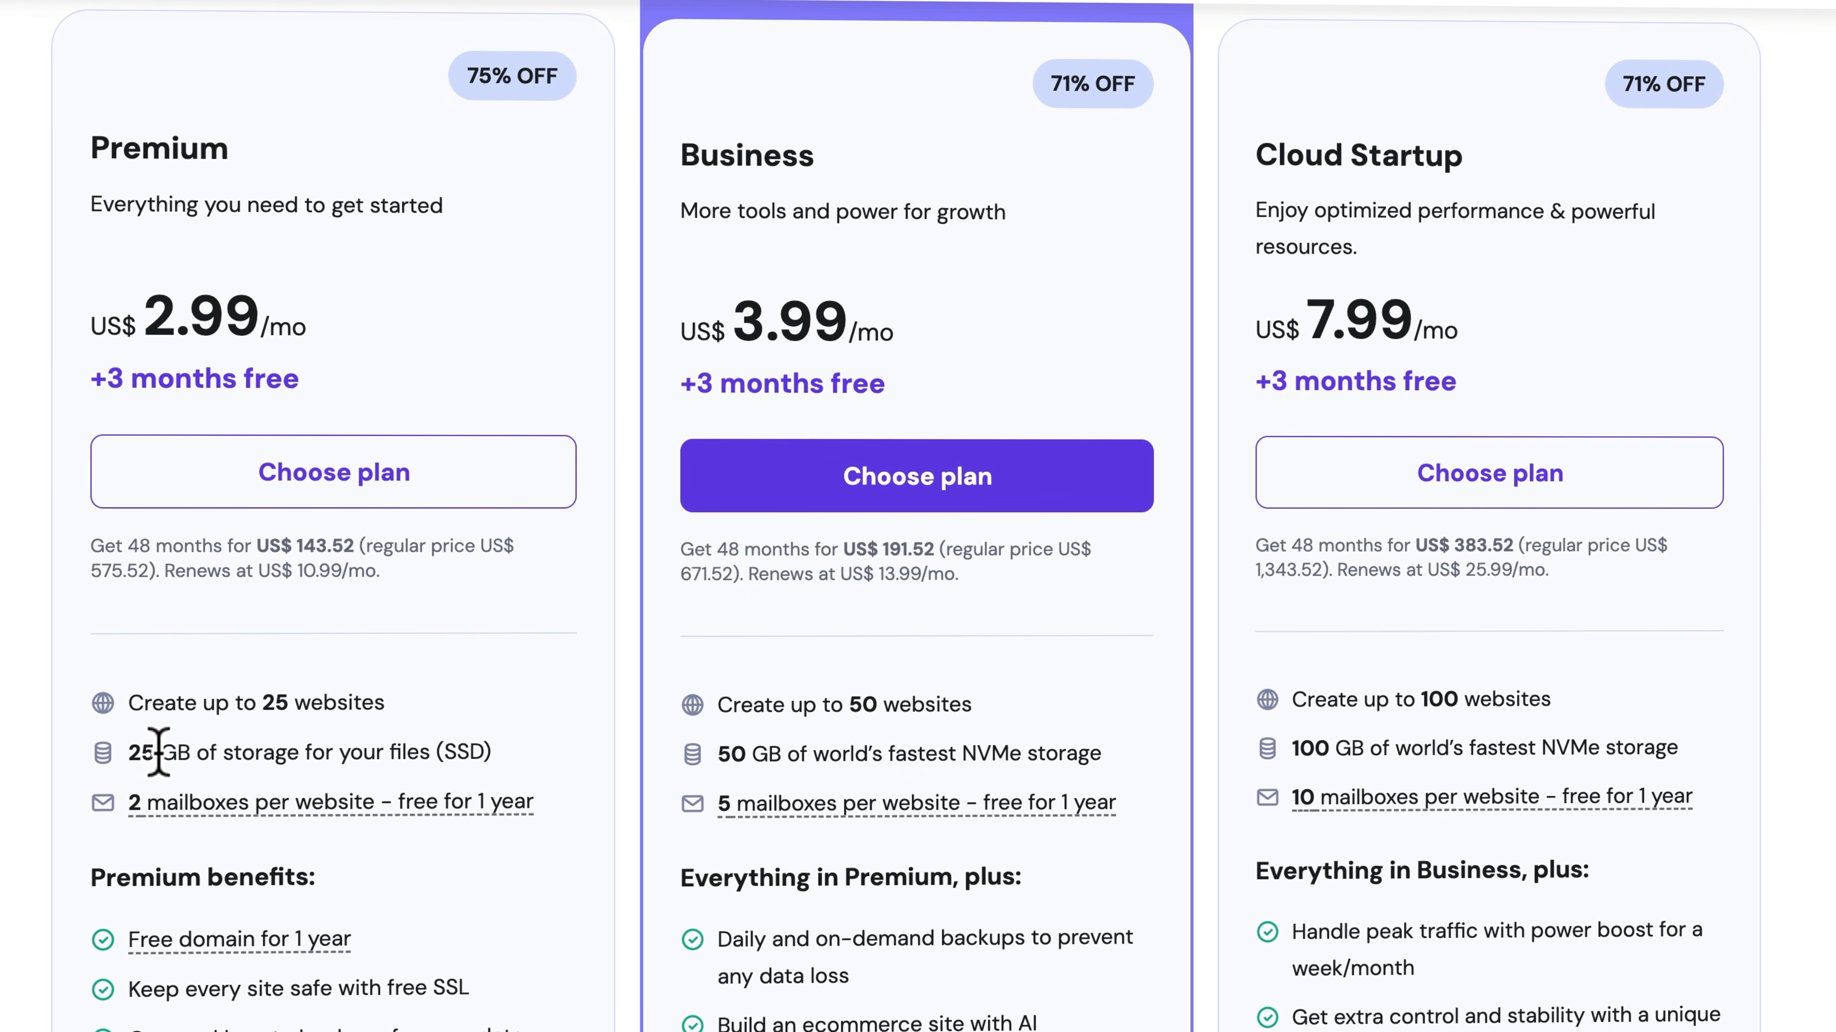
drag(219, 752, 273, 756)
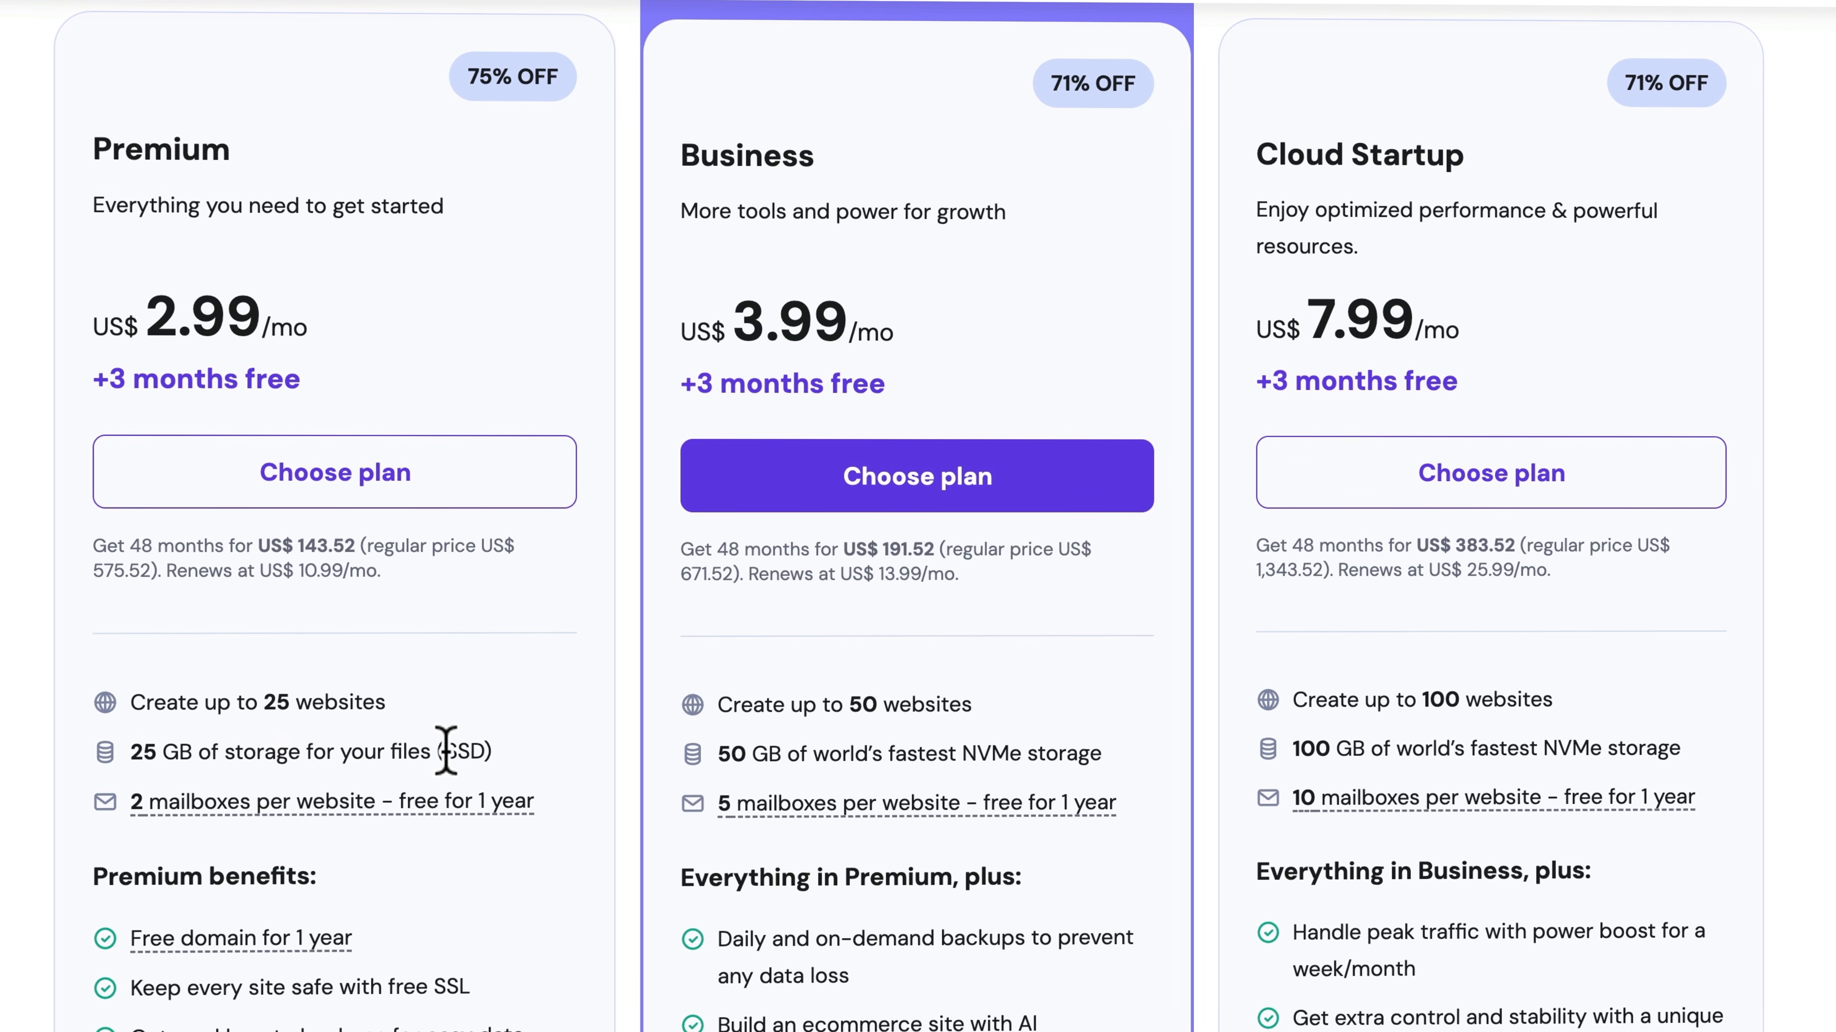
click(481, 751)
scroll(479, 752, down, 1)
scroll(549, 723, up, 1)
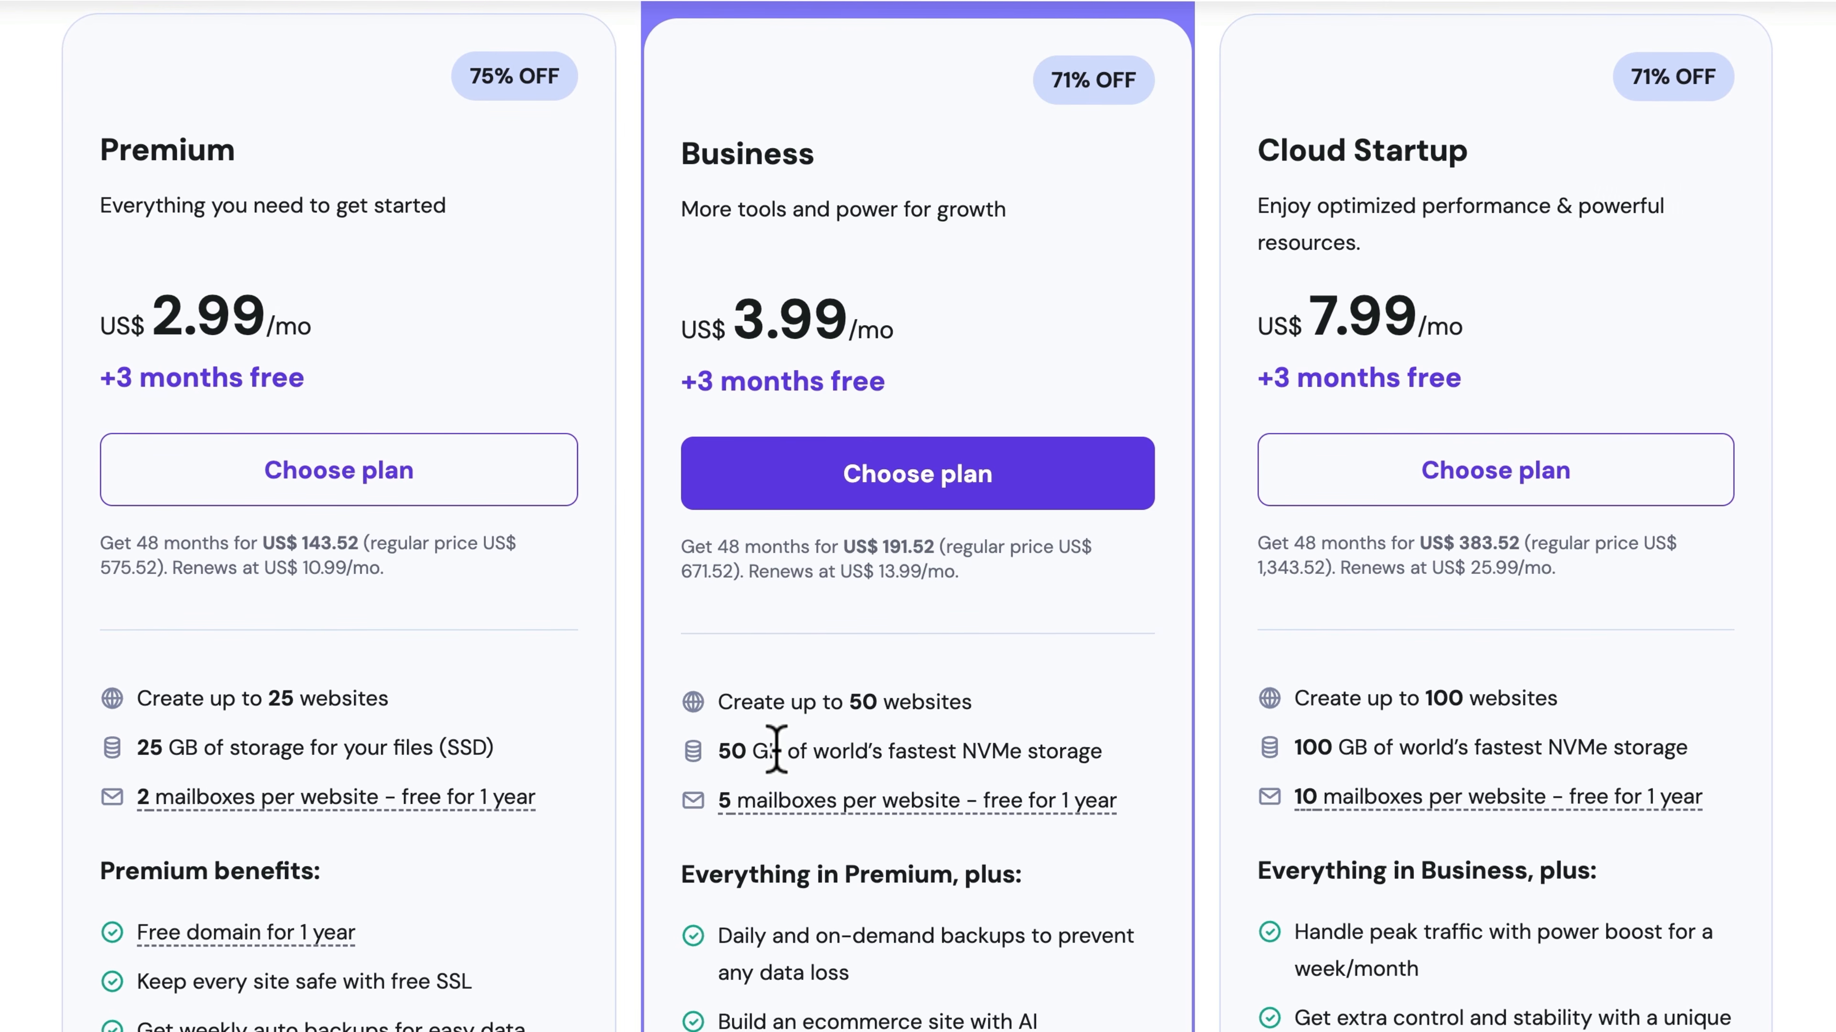
drag(956, 746, 1103, 749)
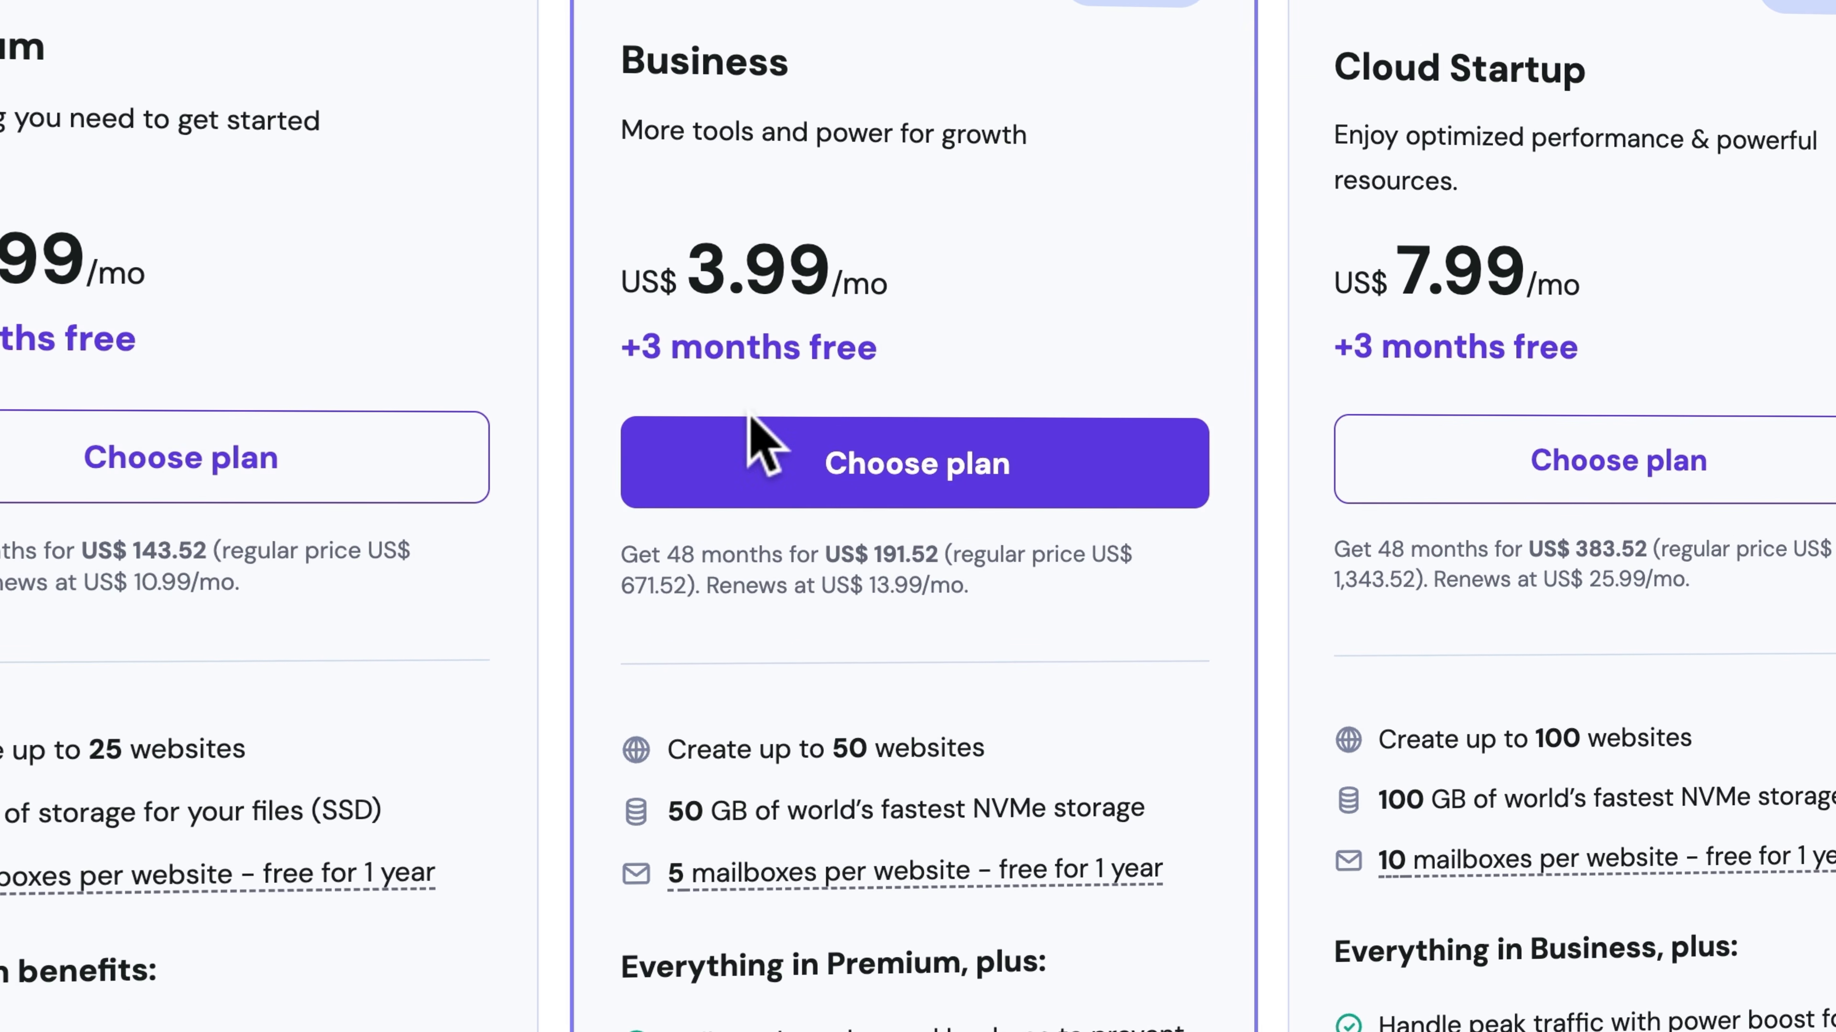
Examine the Business plan's storage, mailboxes, backups and other included features
scroll(767, 434, down, 5)
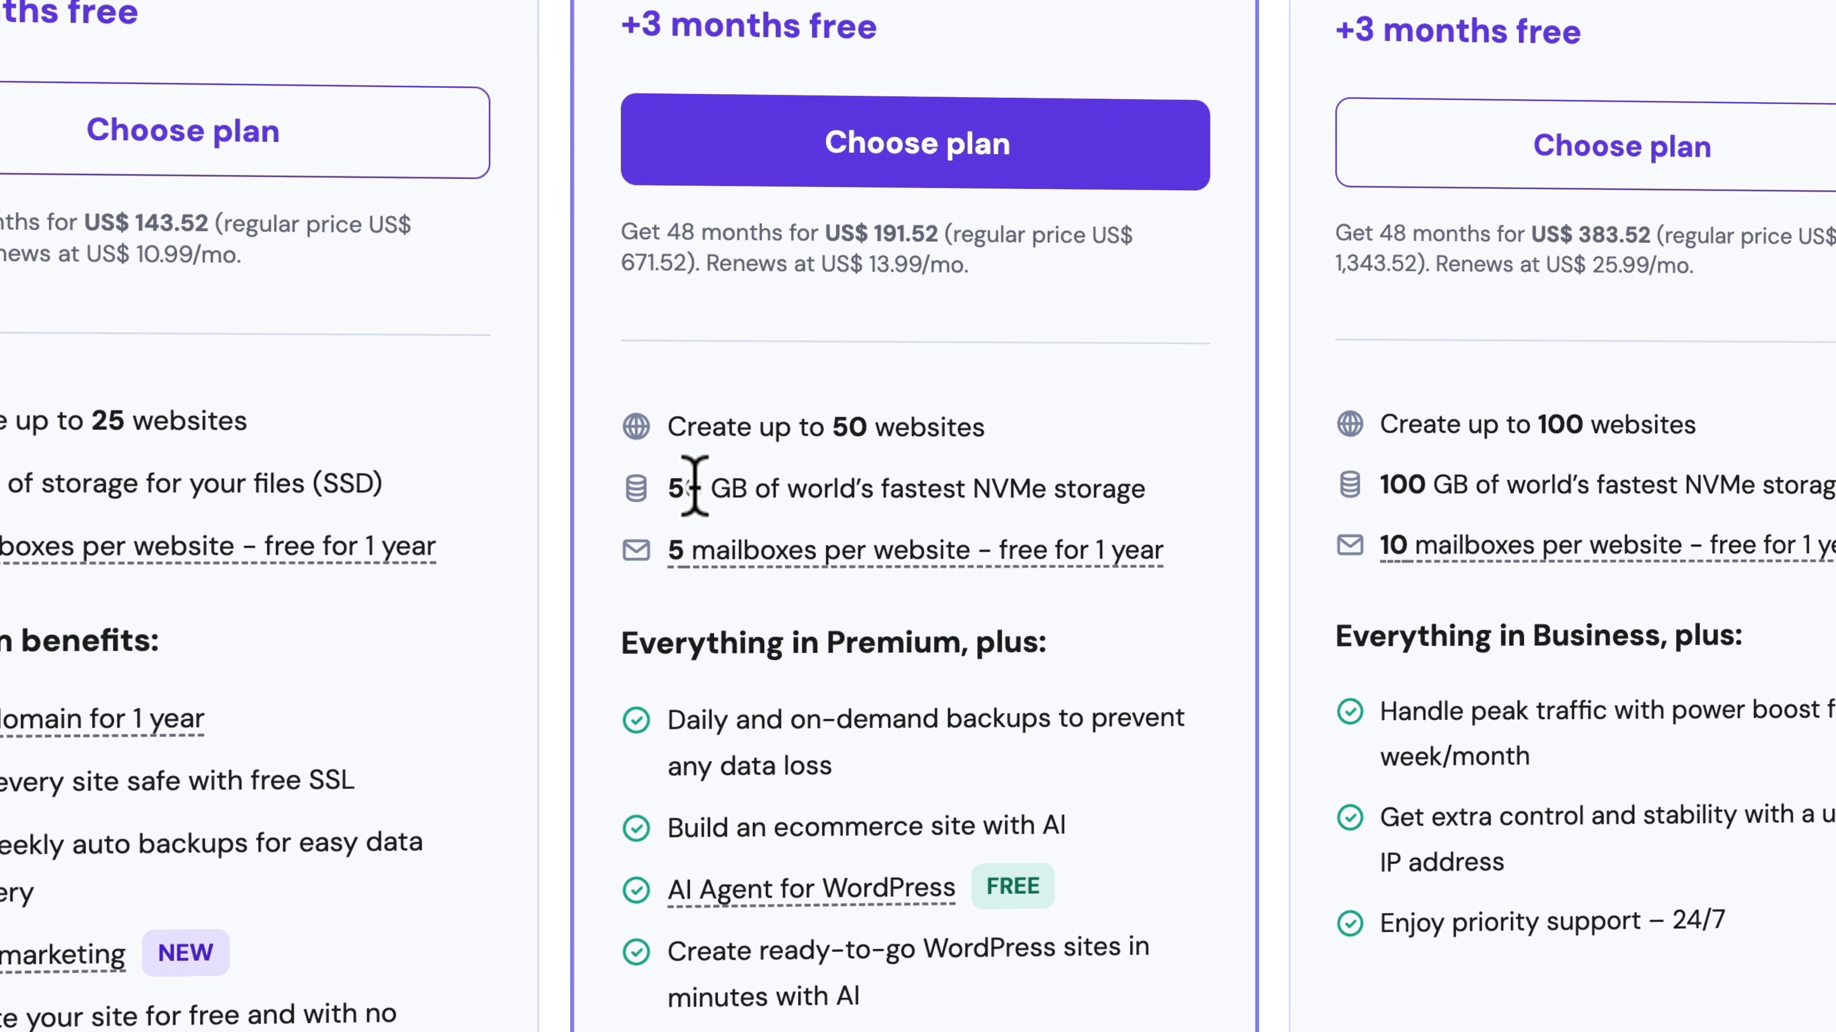
mouse_move(726, 560)
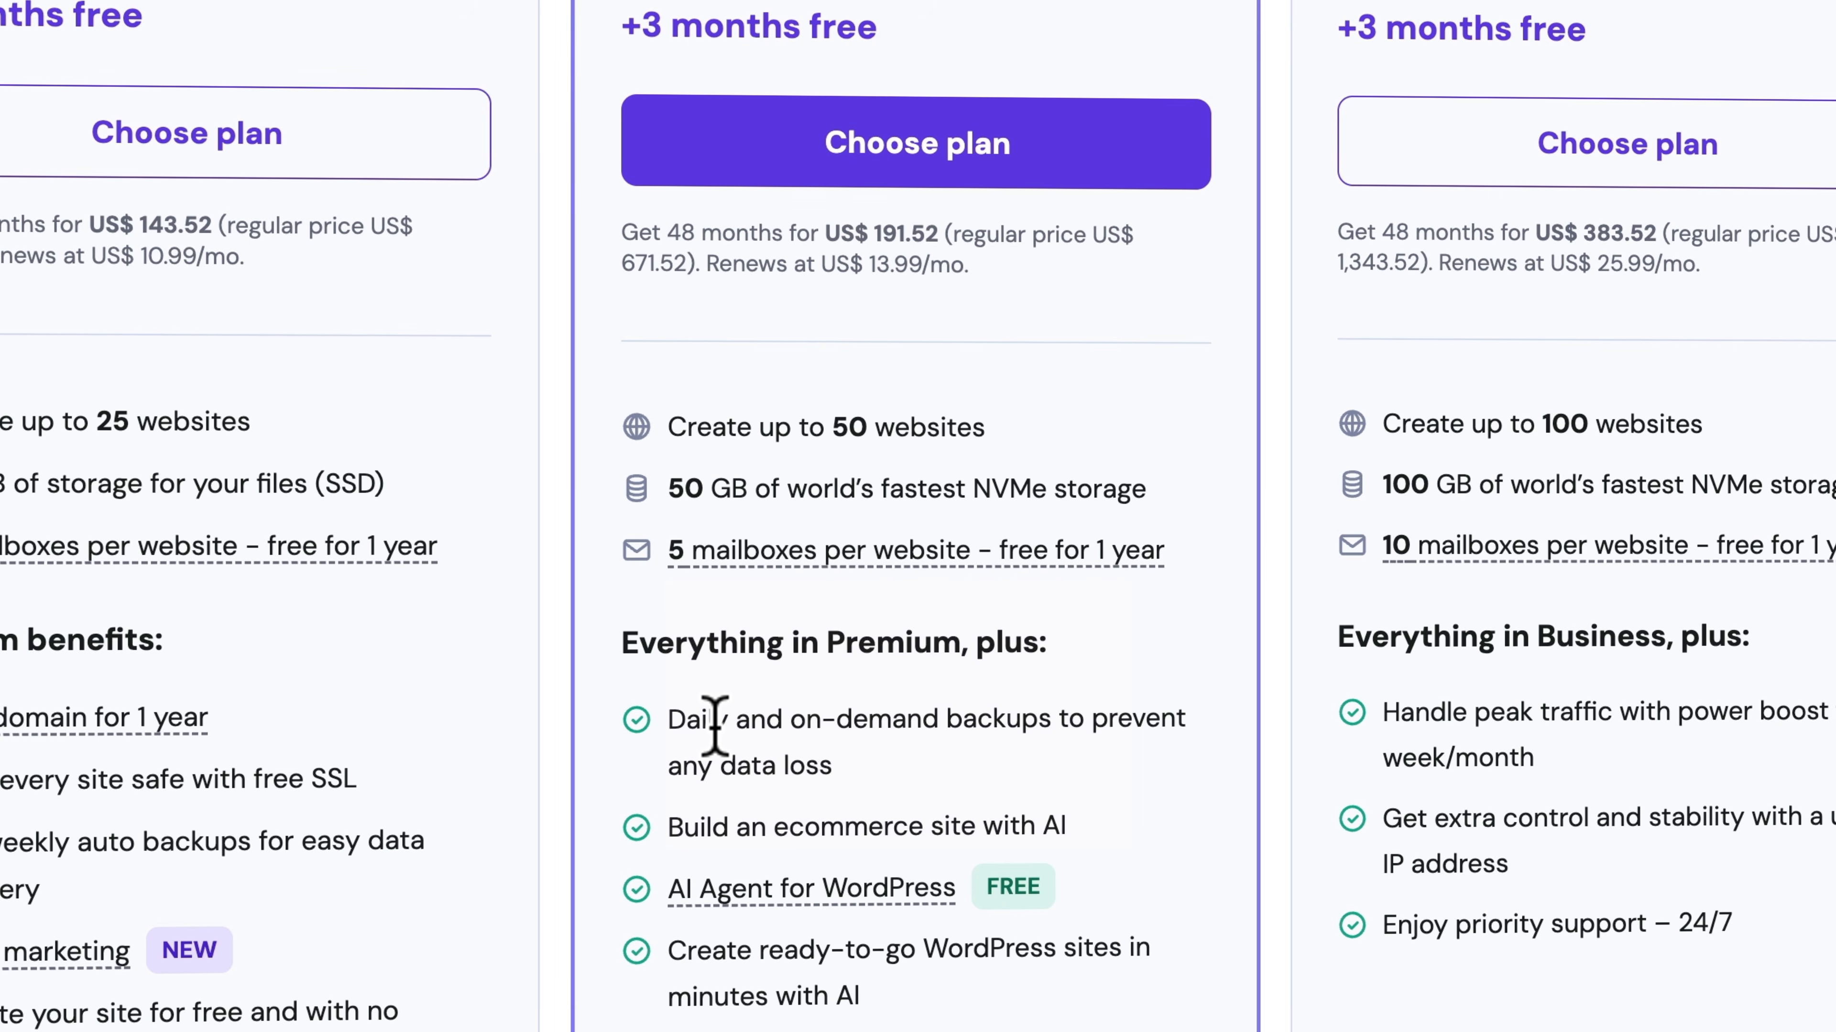
scroll(758, 975, down, 2)
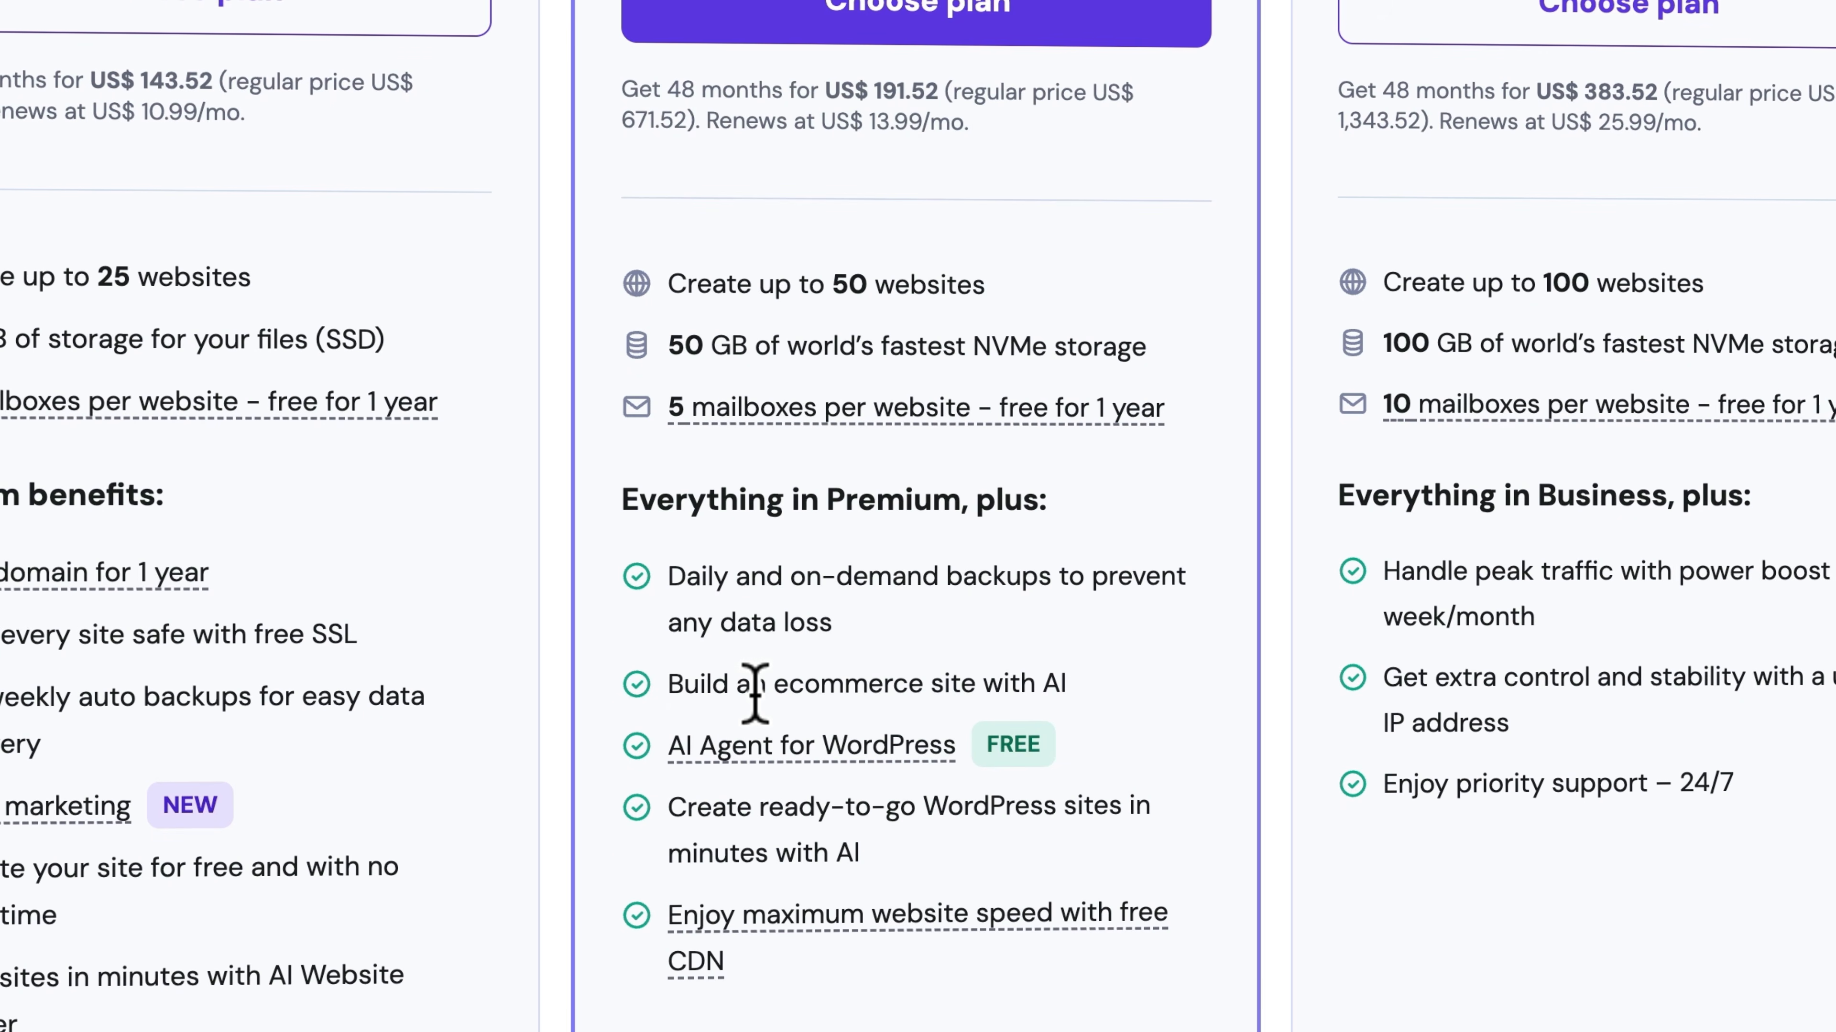
mouse_move(847, 940)
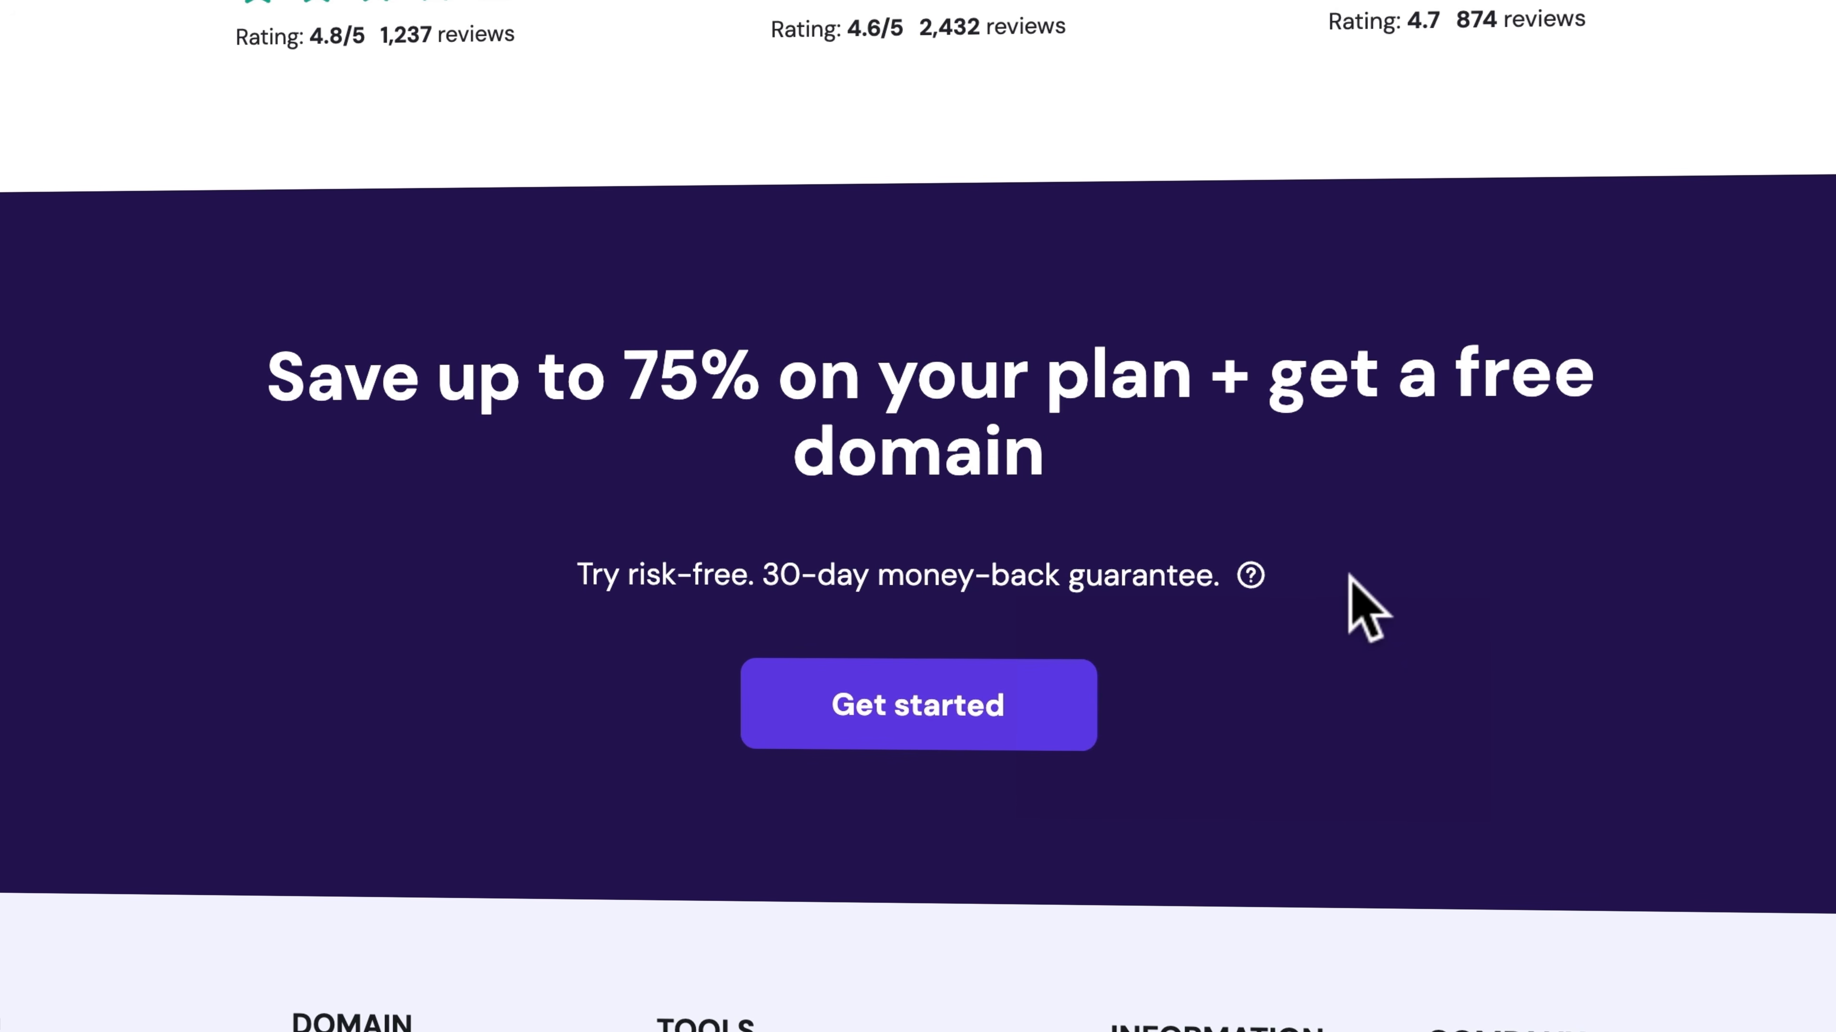
Add the Business plan to the cart, apply the coupon code FERDY and check the monthly price
click(997, 716)
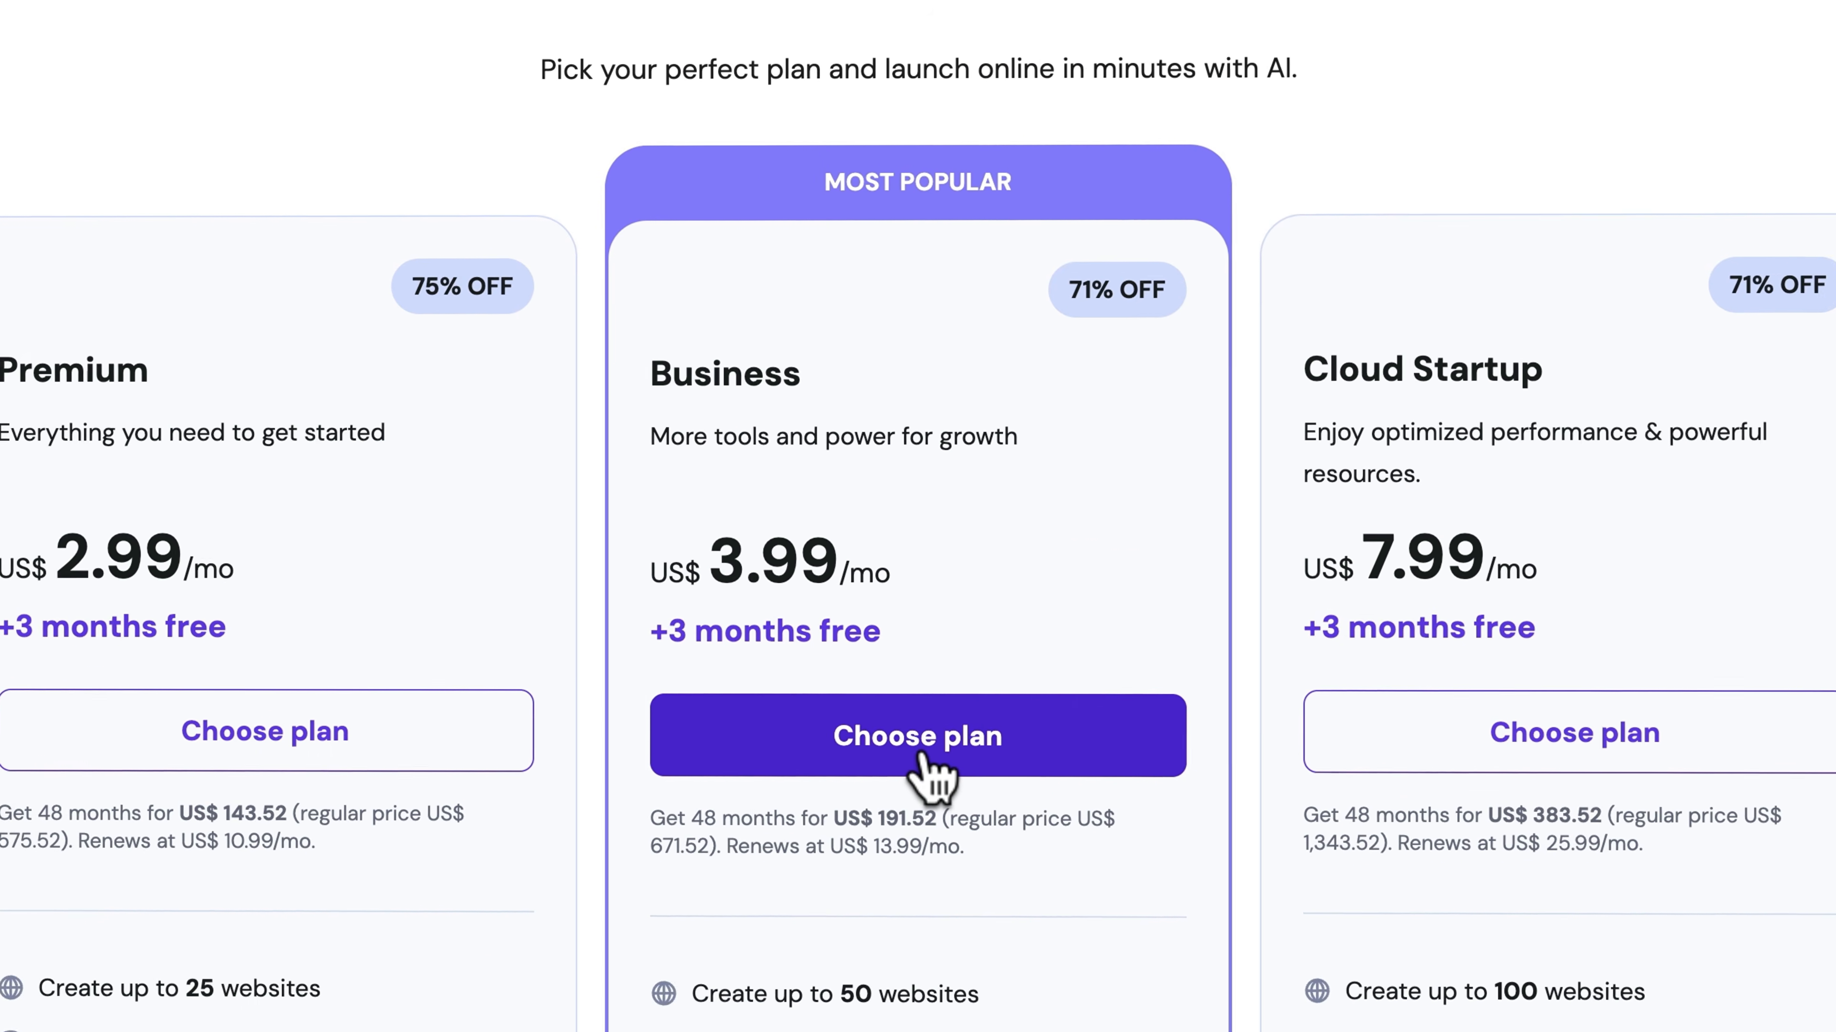
click(921, 813)
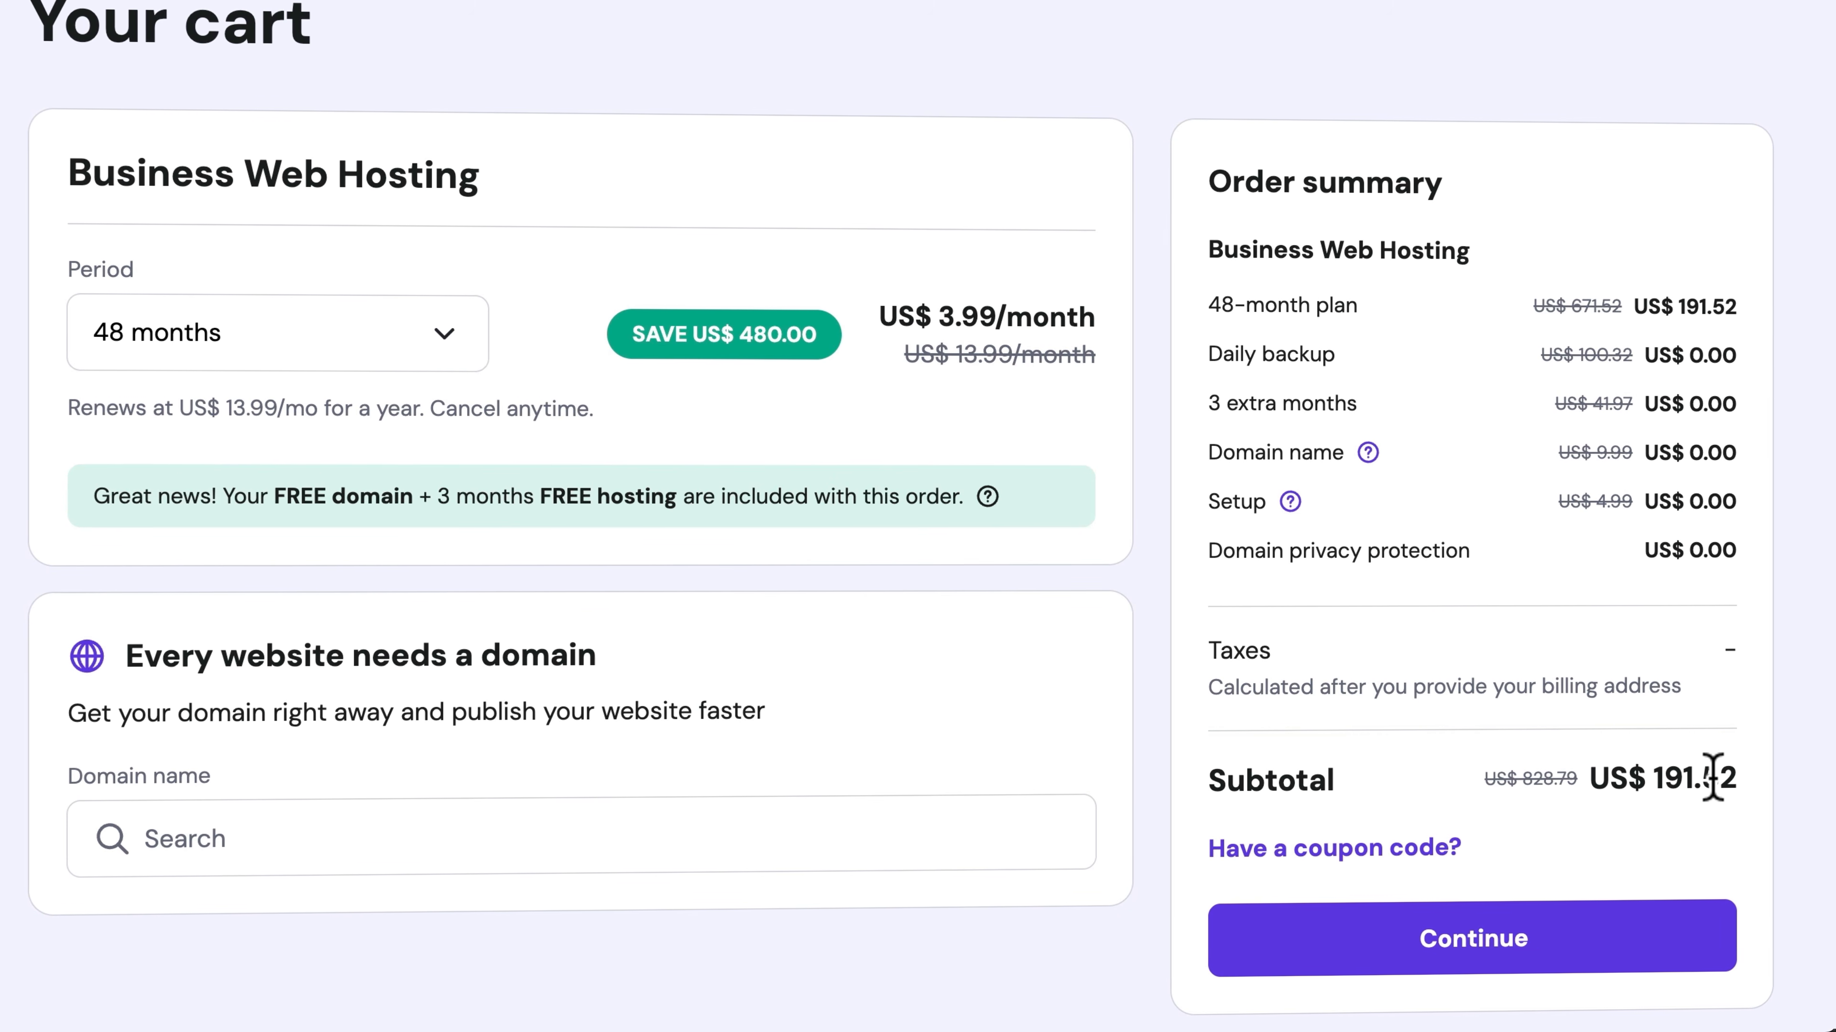
click(1298, 853)
click(1312, 967)
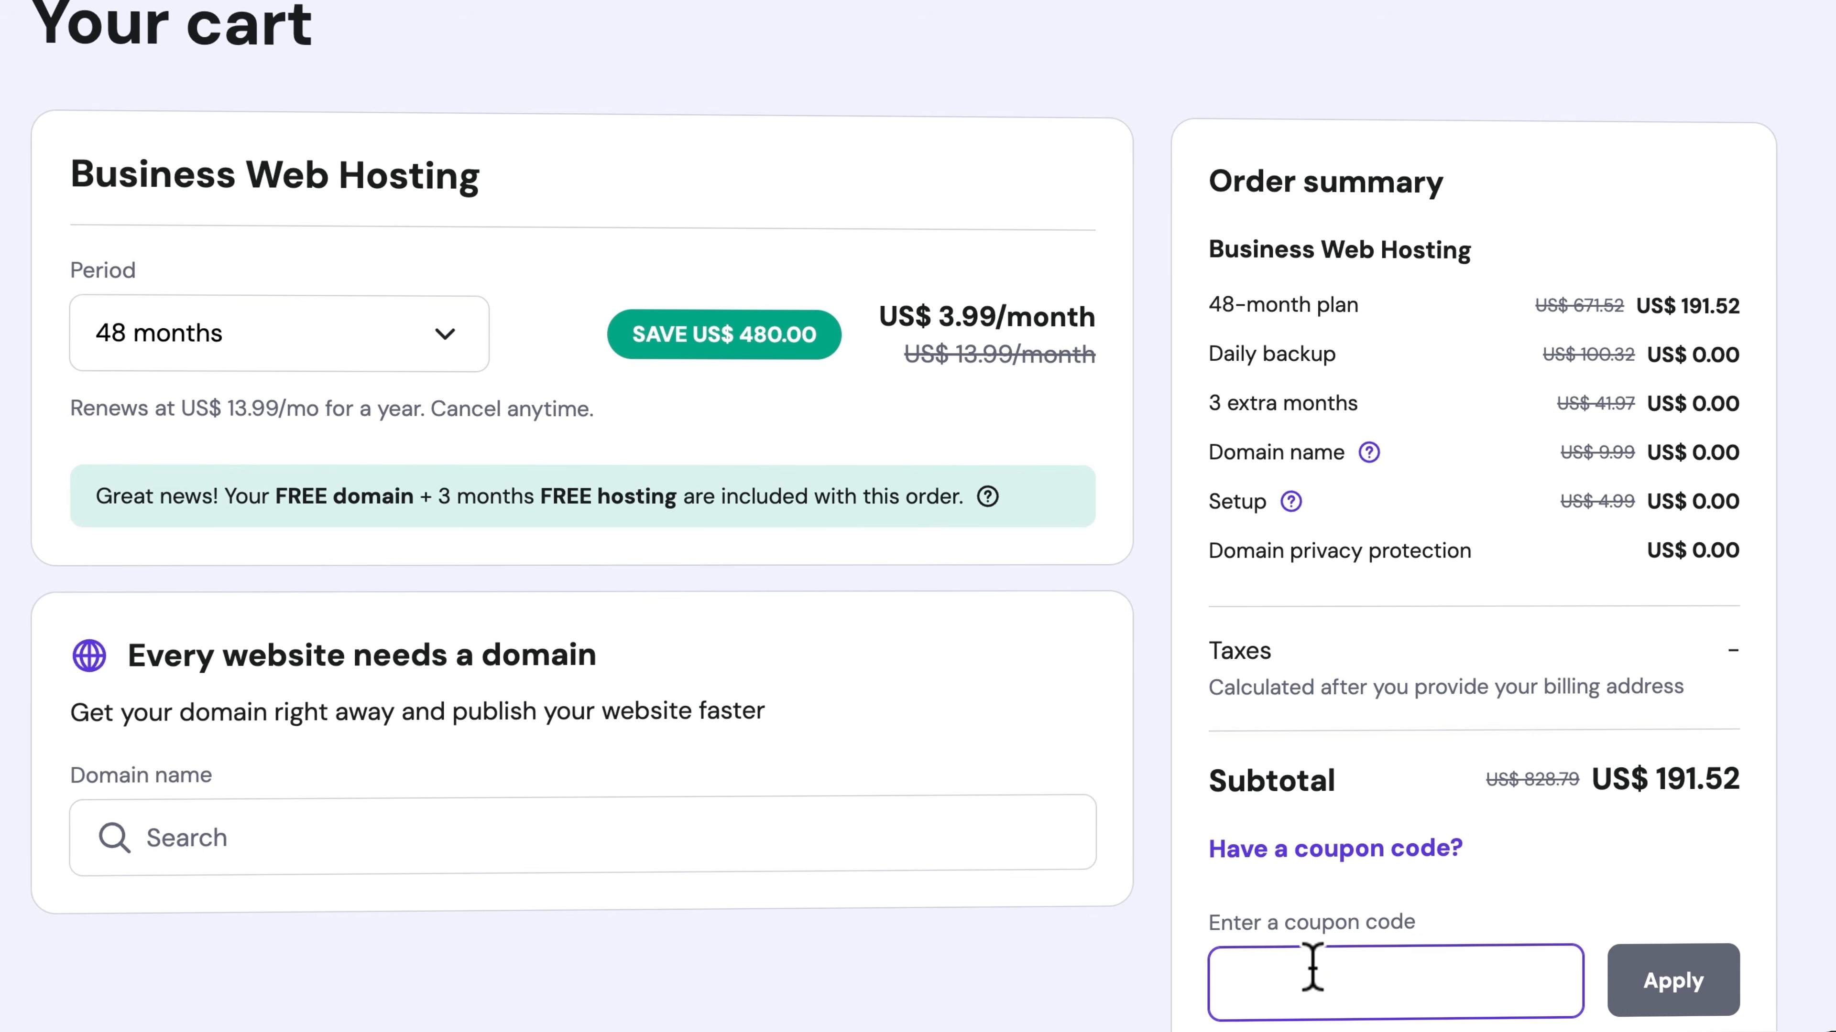
text(FERDY)
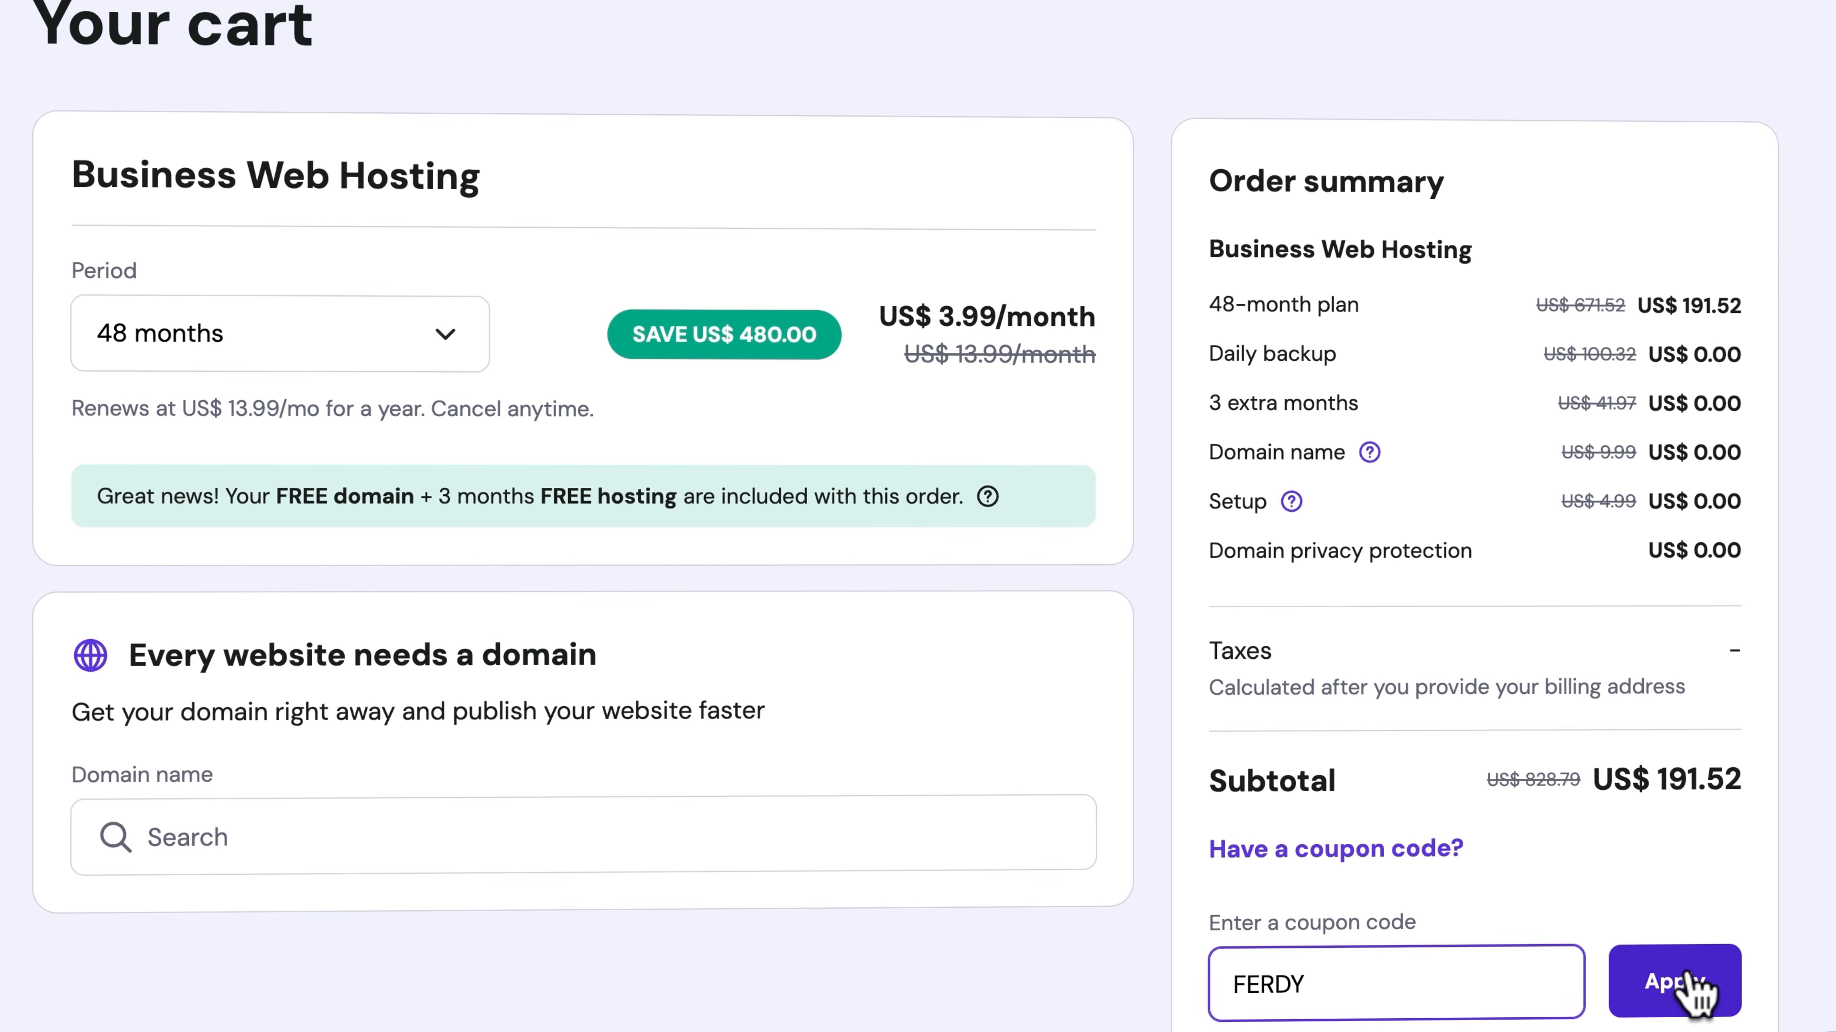
click(1688, 991)
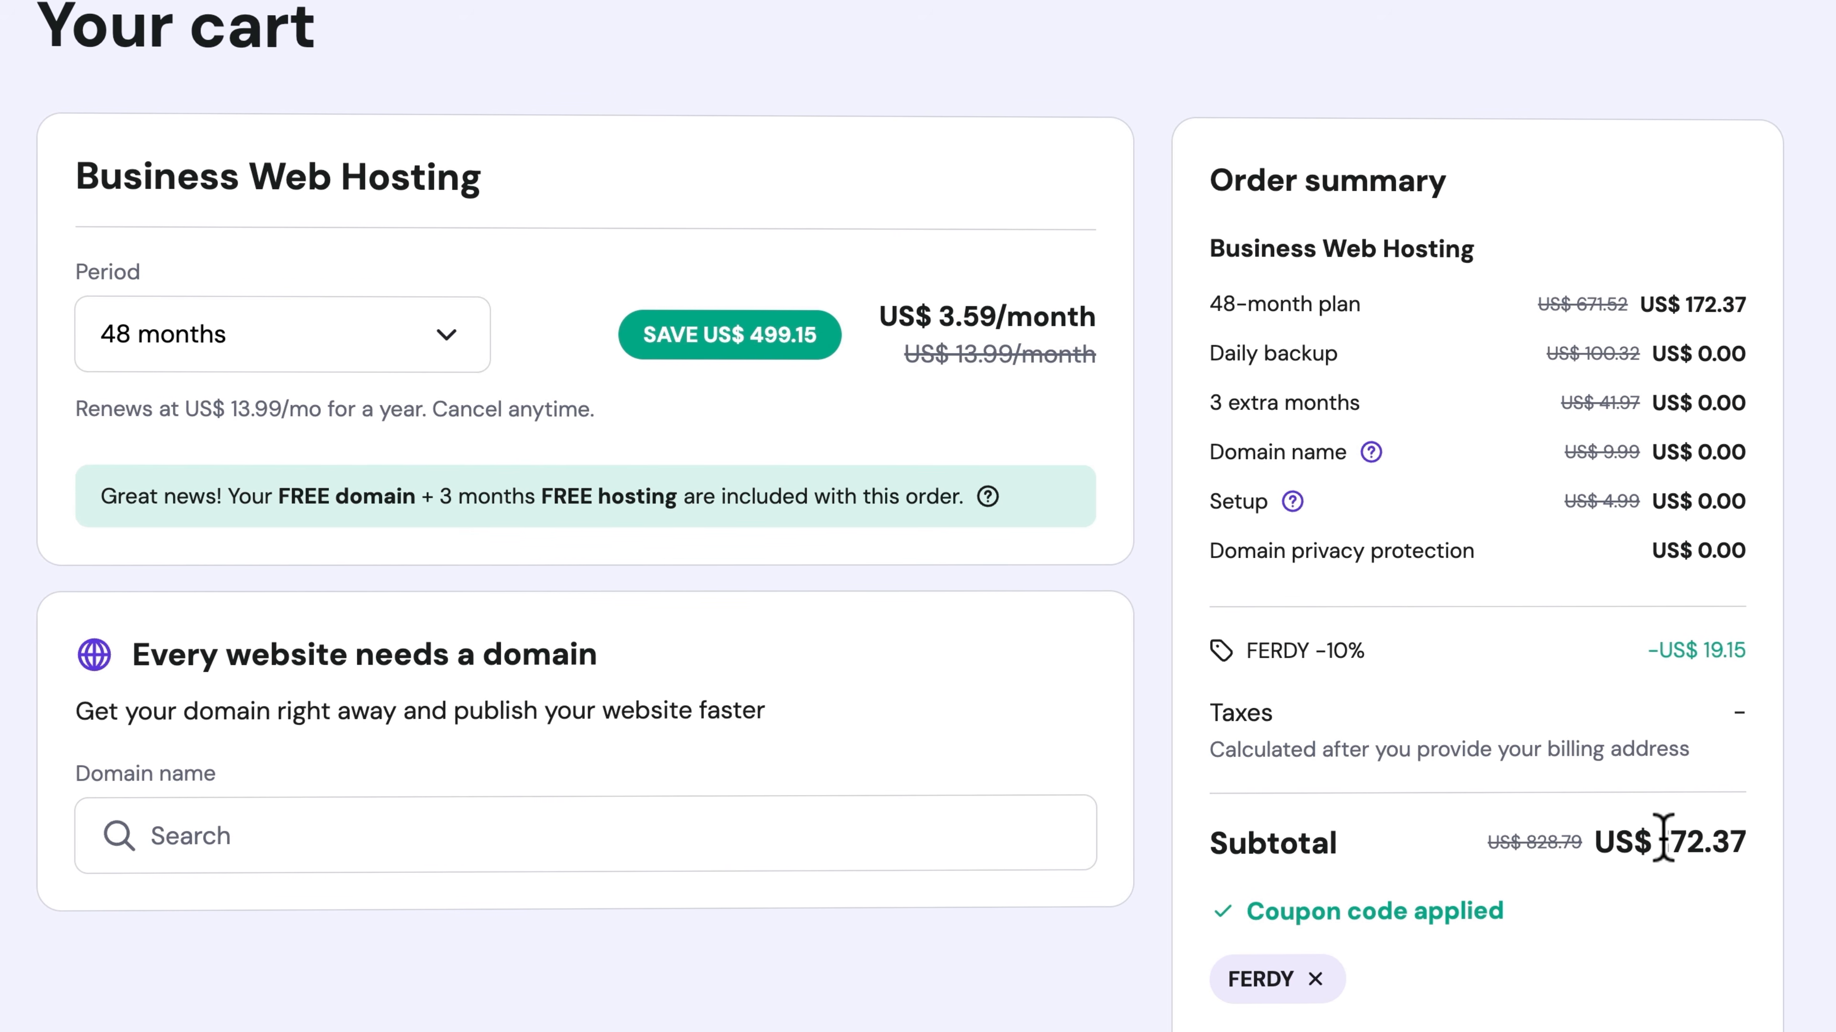
drag(873, 296, 1143, 320)
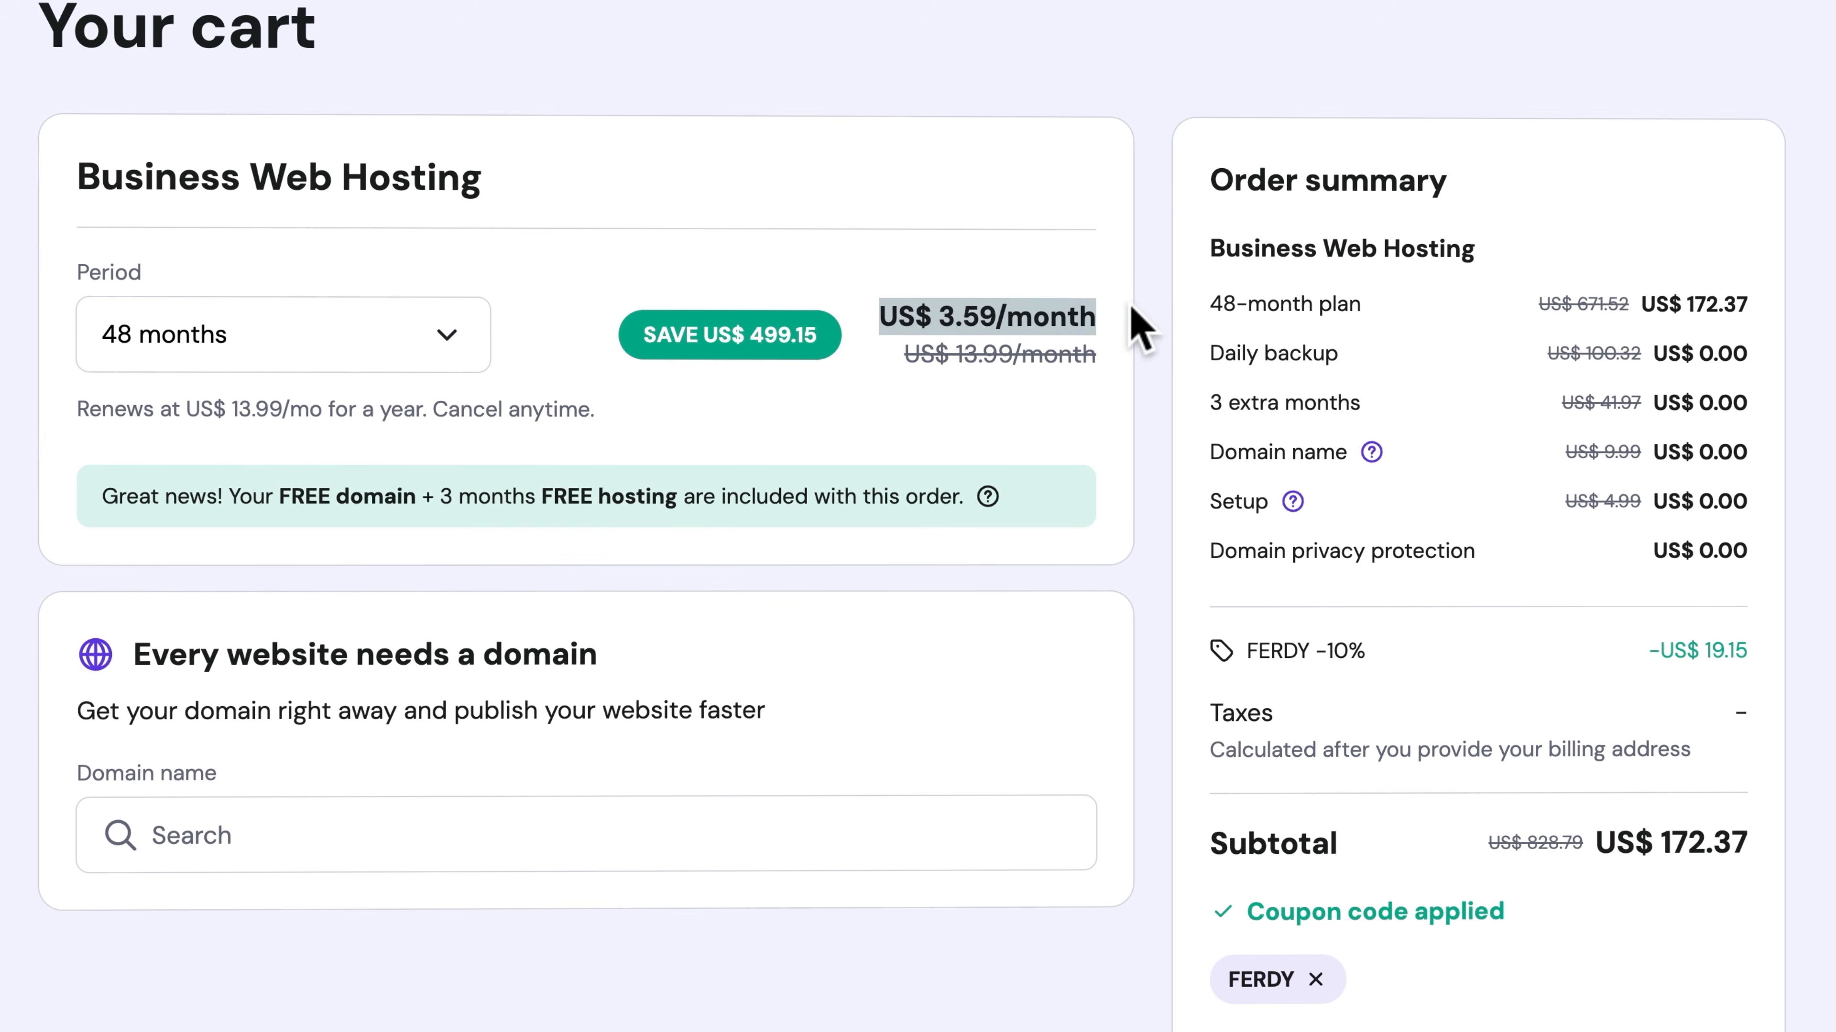
click(1150, 325)
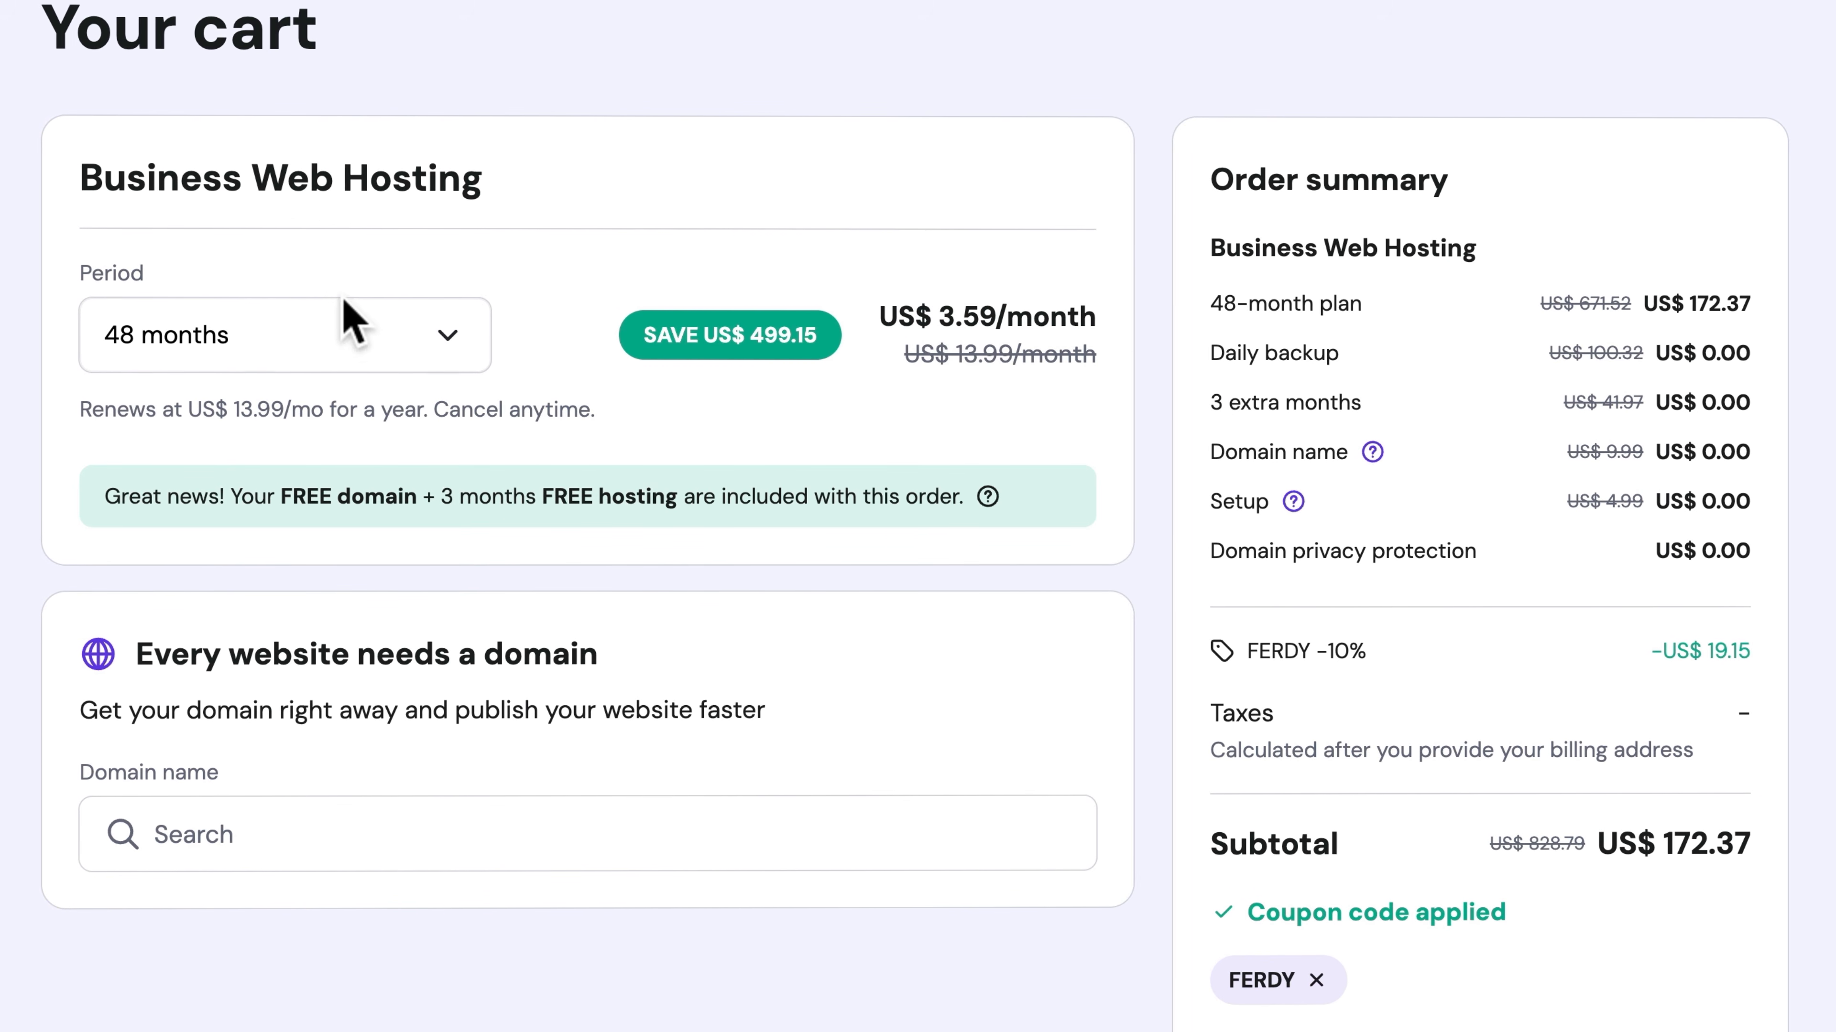
Switch the Business plan's period to 12 months and back to 48 months to compare the prices
click(262, 327)
click(196, 495)
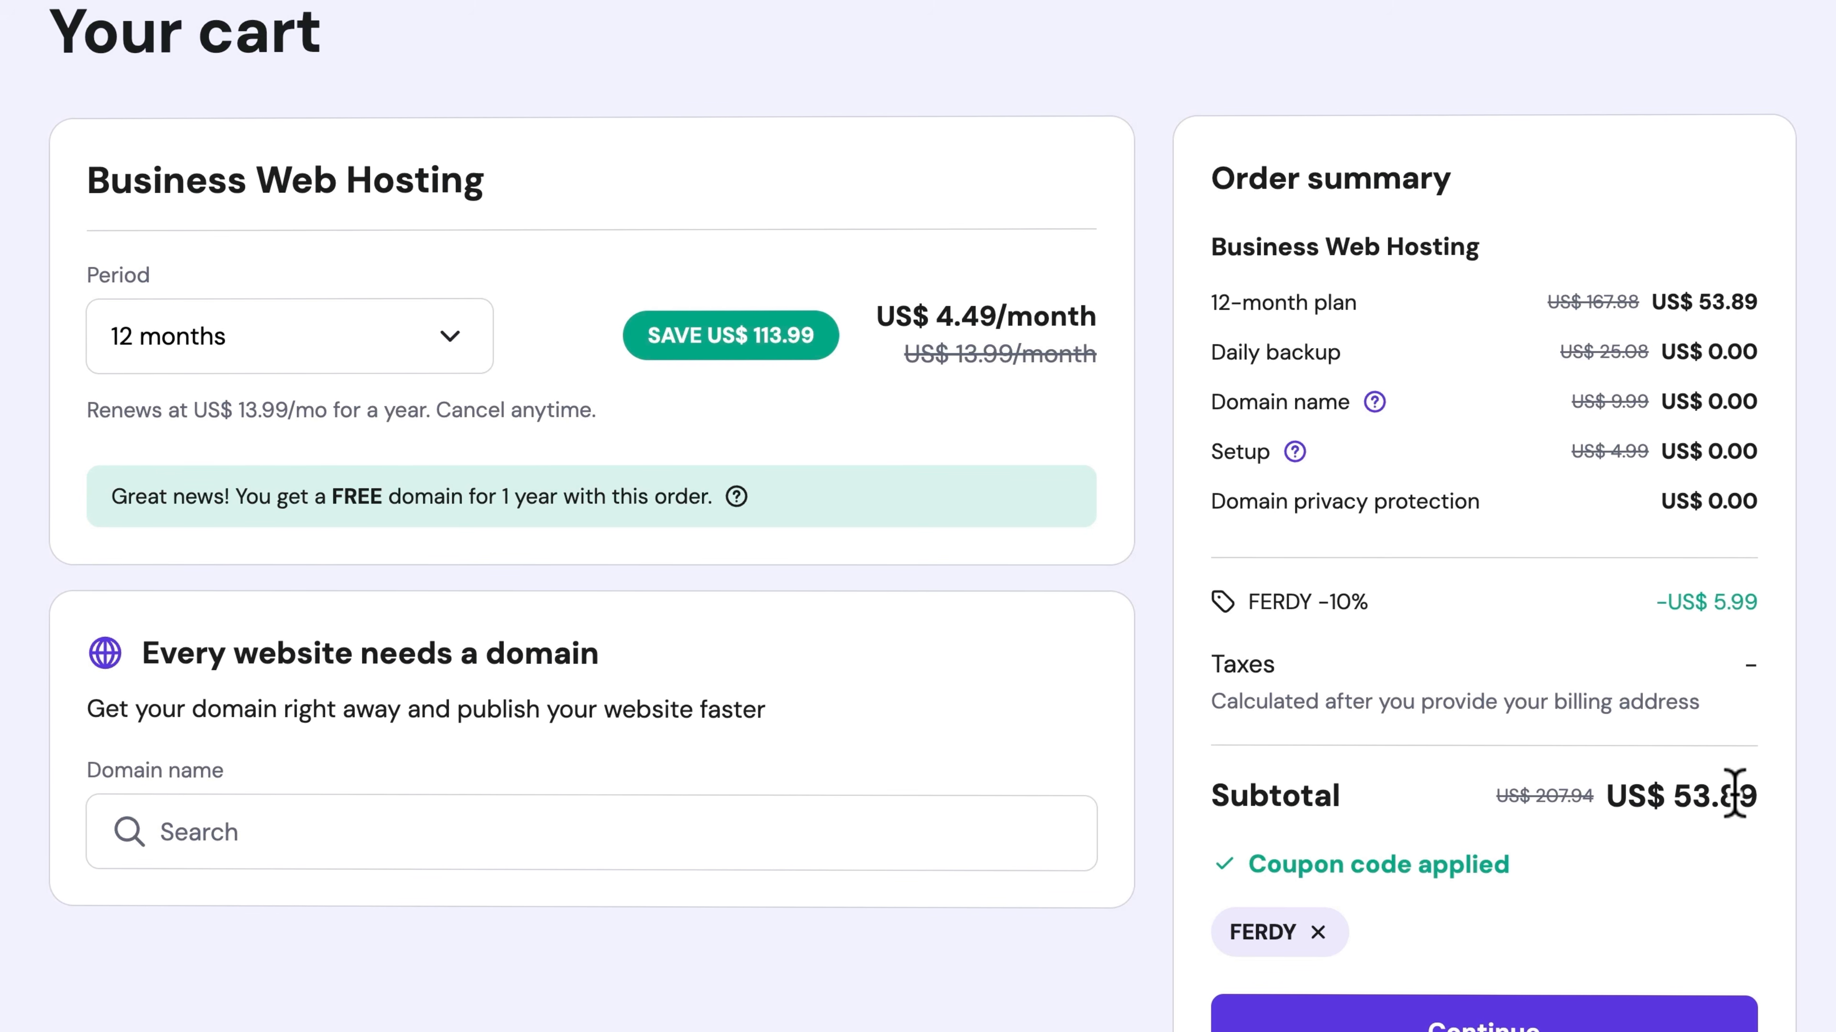
click(390, 329)
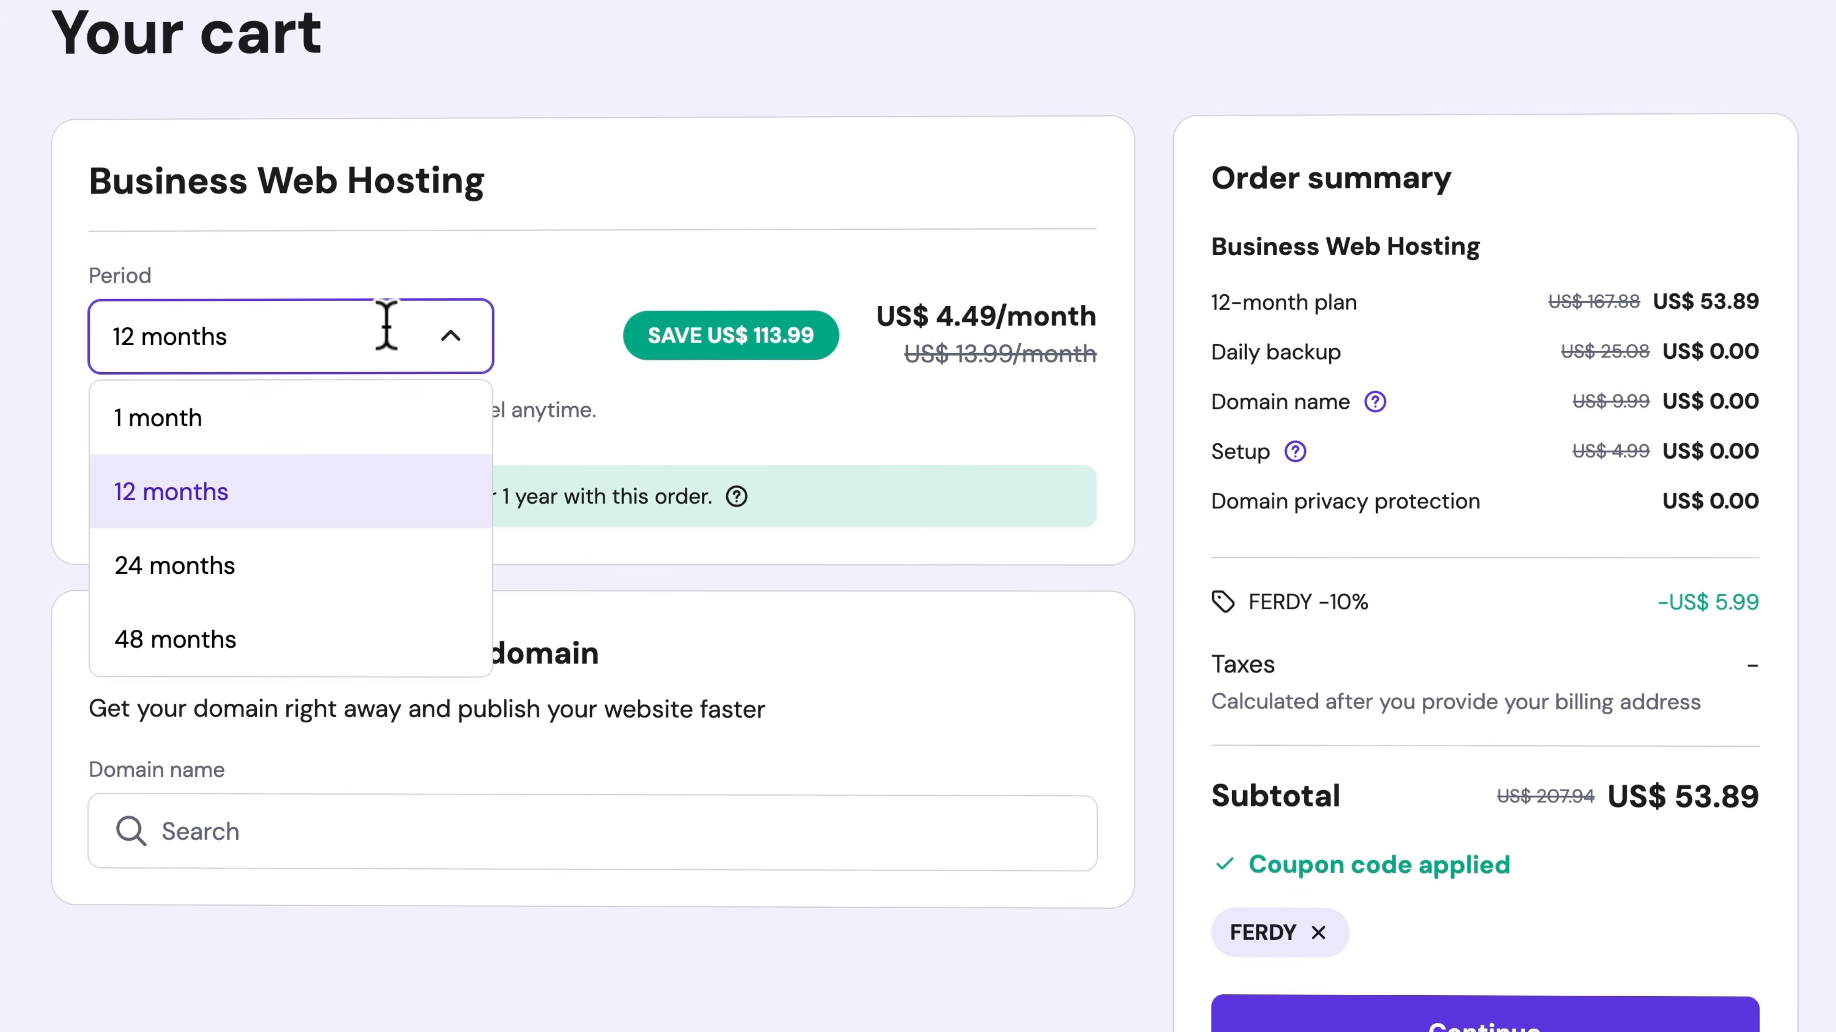
click(223, 640)
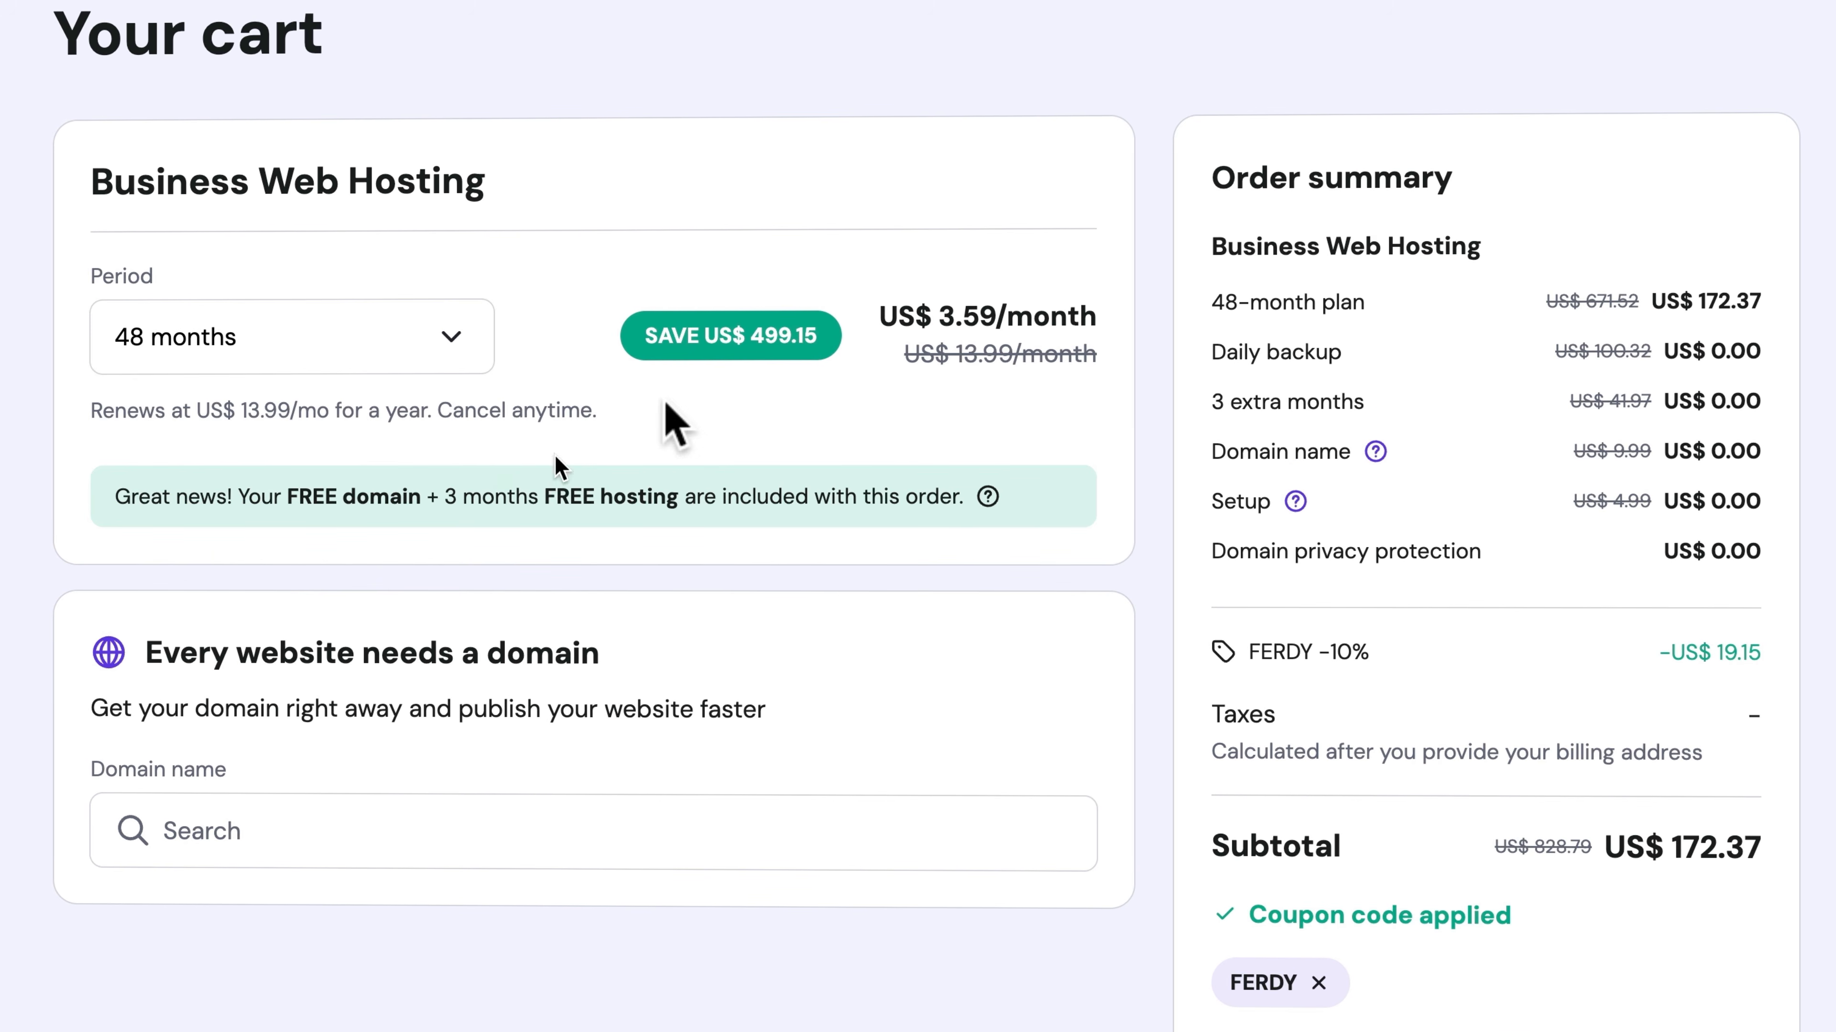
Set the Business Web Hosting period to 12 months and continue to account registration
click(275, 349)
click(259, 483)
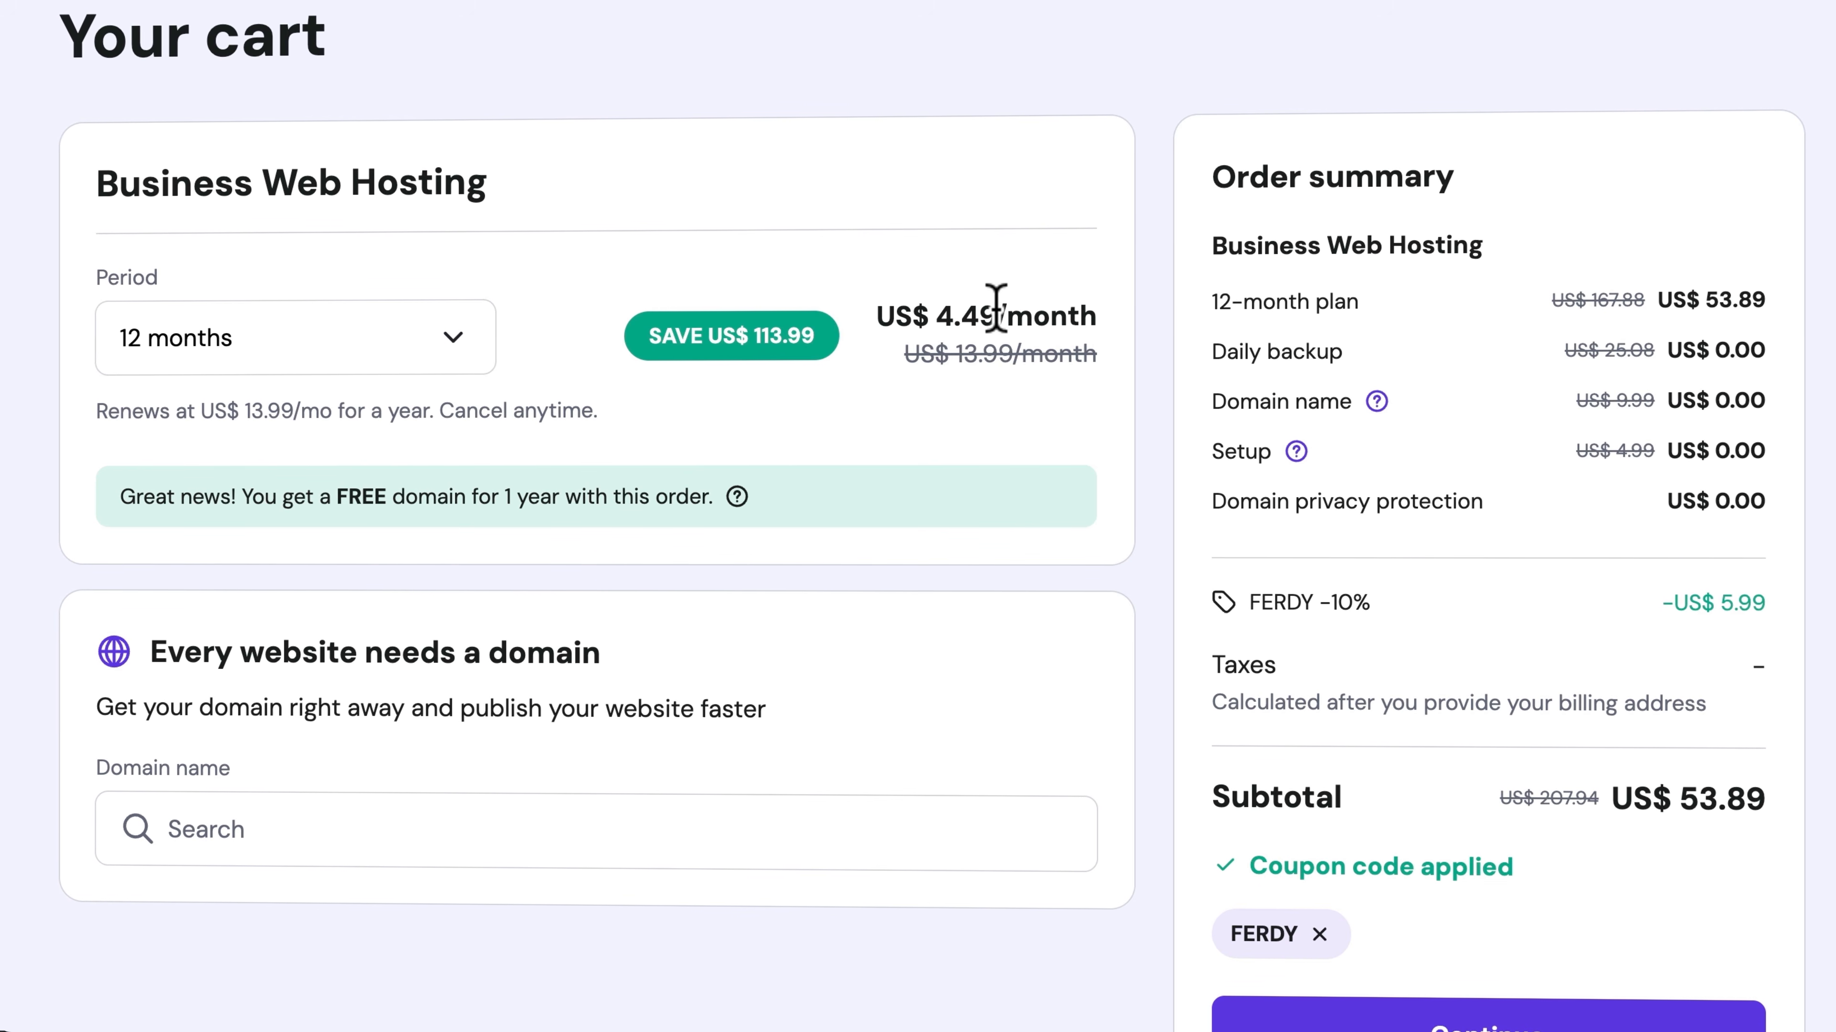
scroll(1145, 277, down, 3)
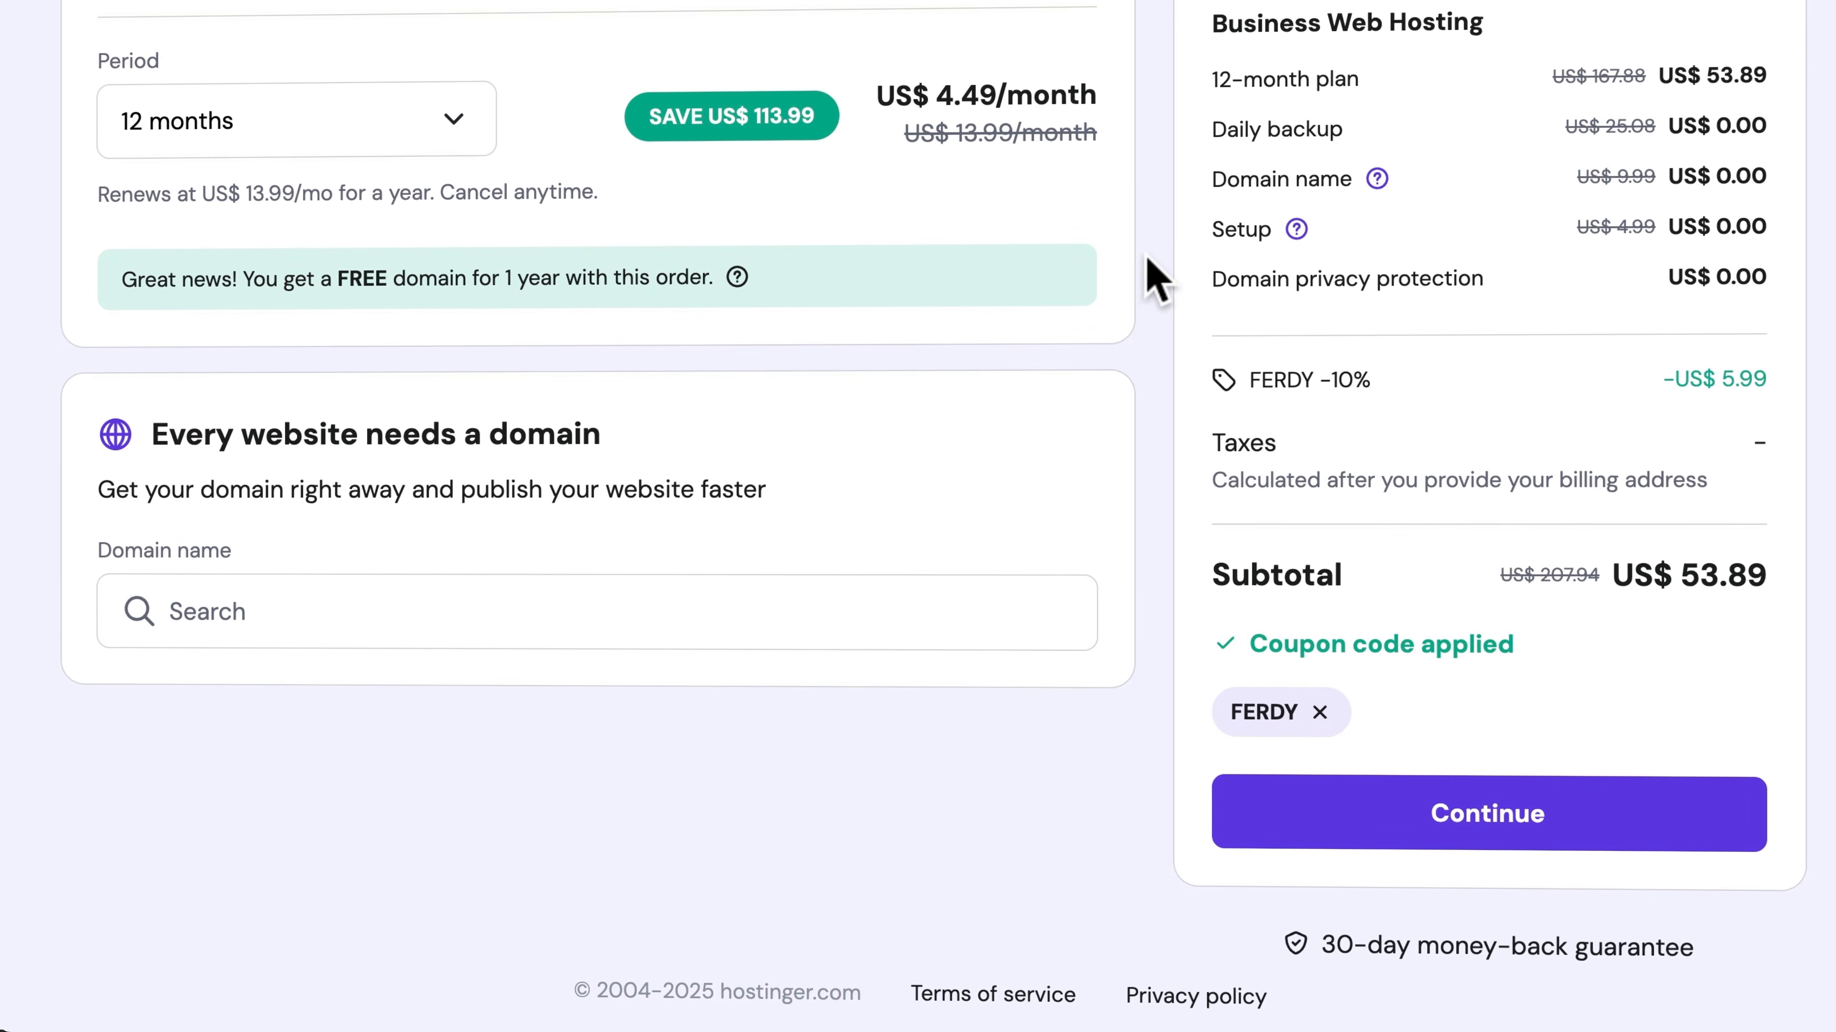
click(1517, 818)
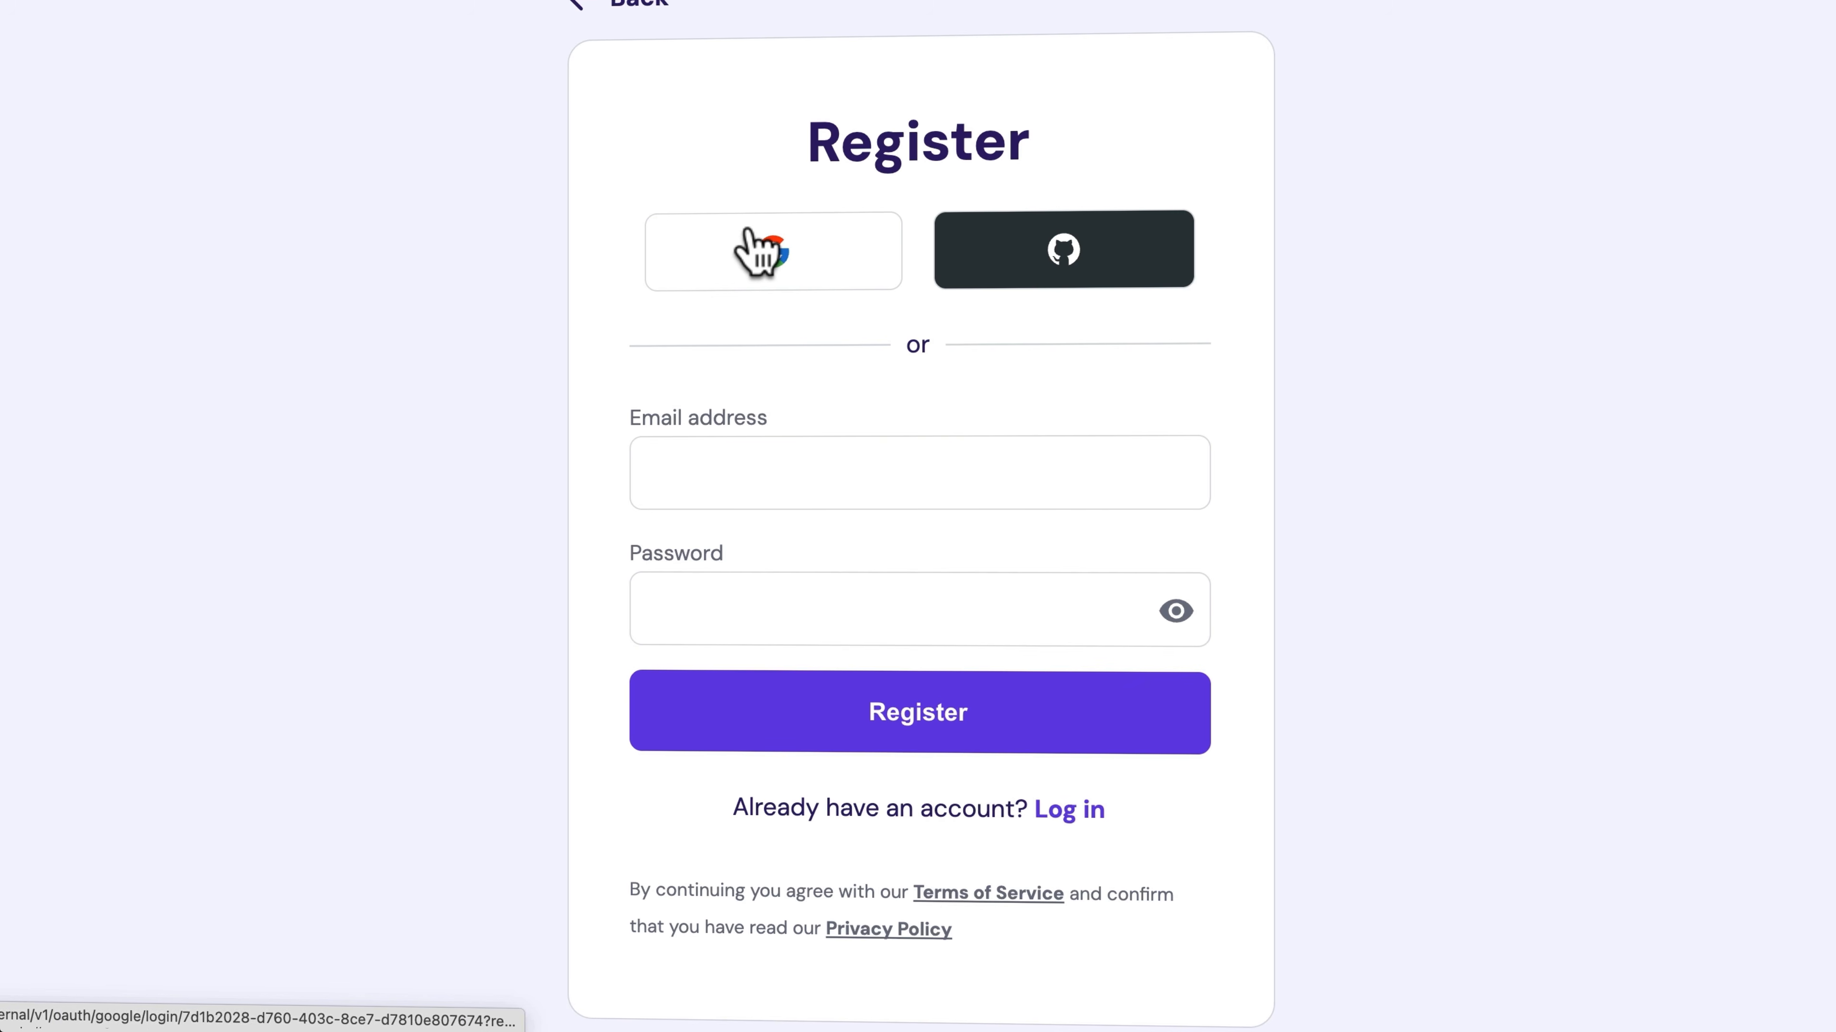
Register a Hostinger account with the customer's e-mail address and the account password
click(804, 472)
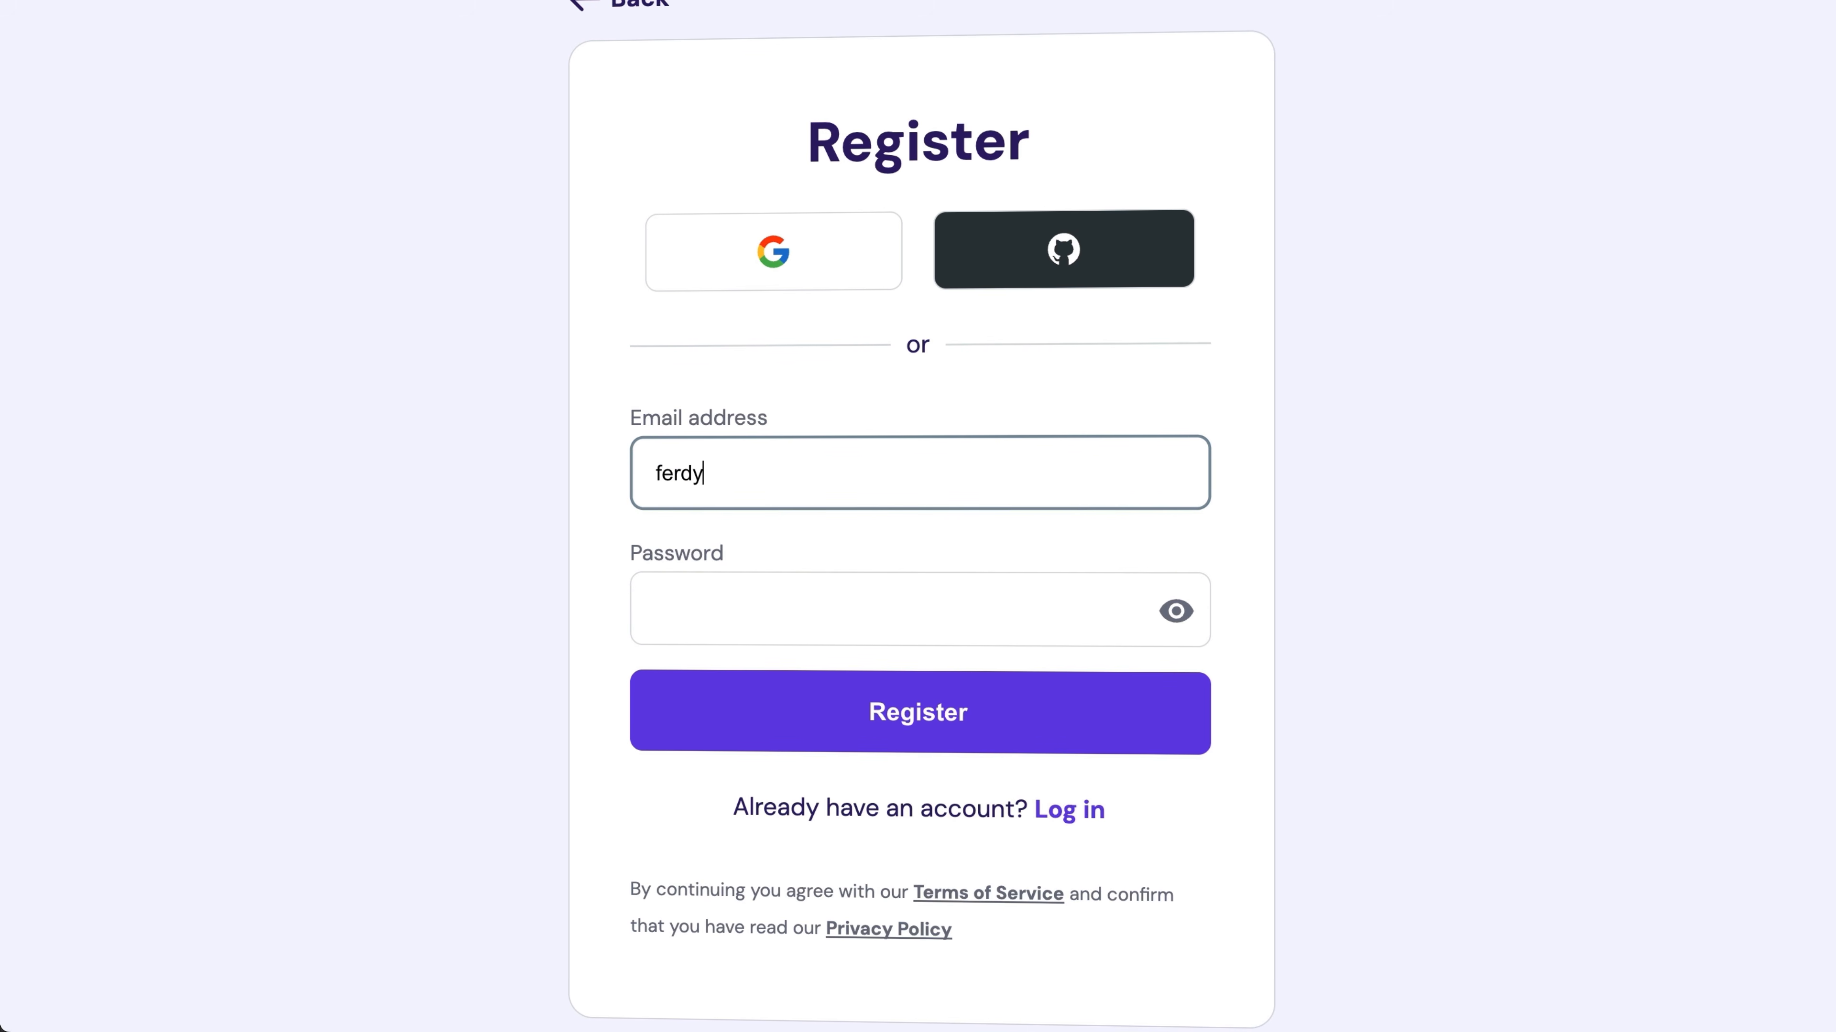
key(Tab)
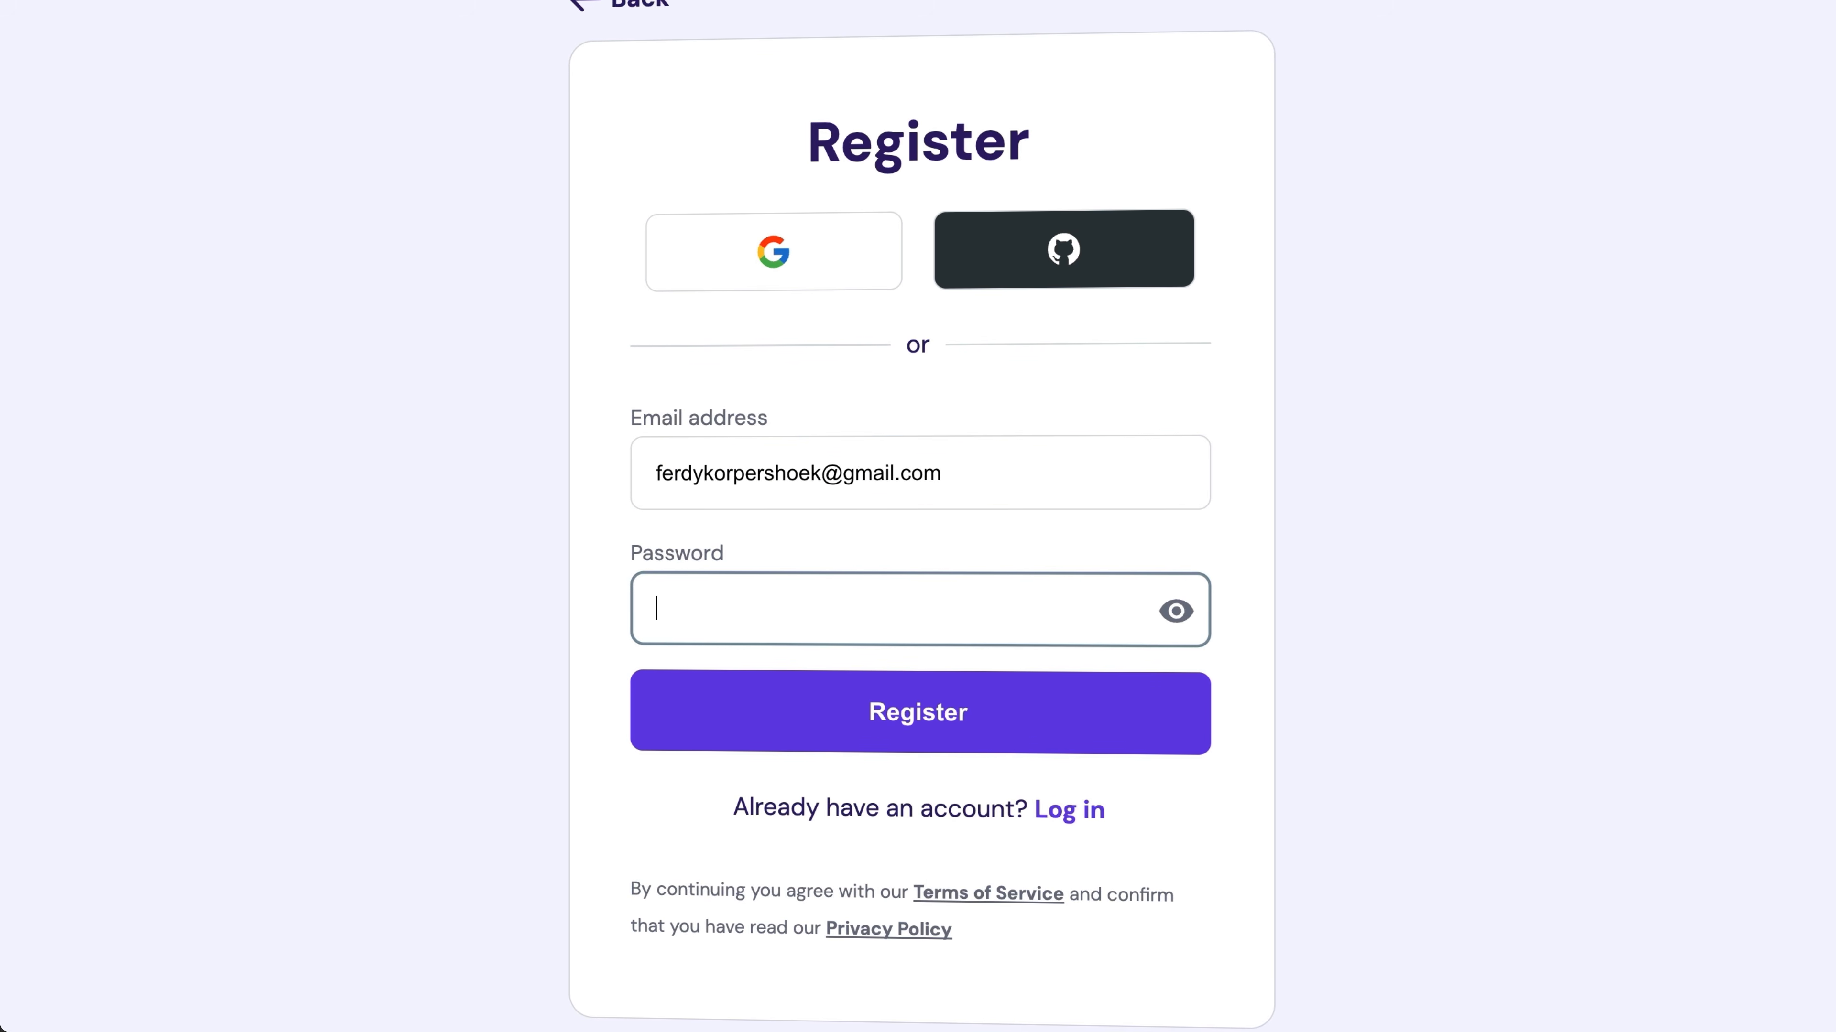
key(super+v)
click(917, 739)
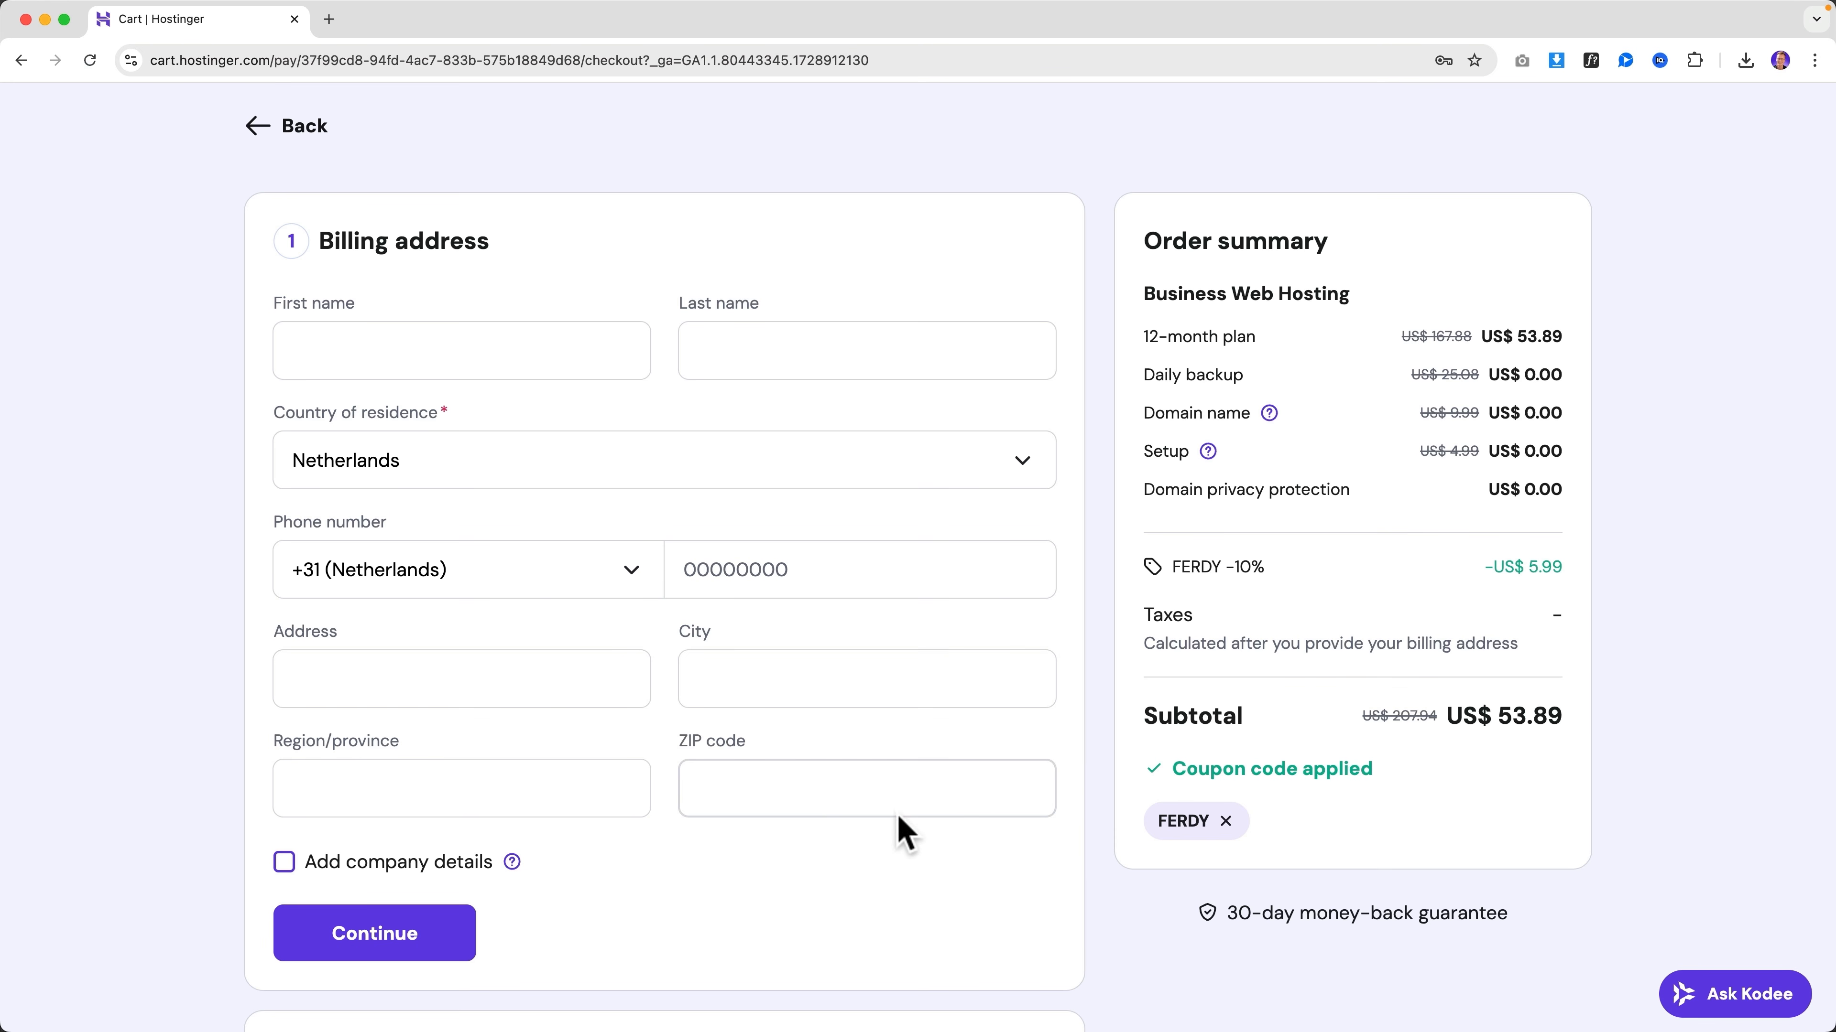
Enter the customer's first and last name in the billing address
click(505, 347)
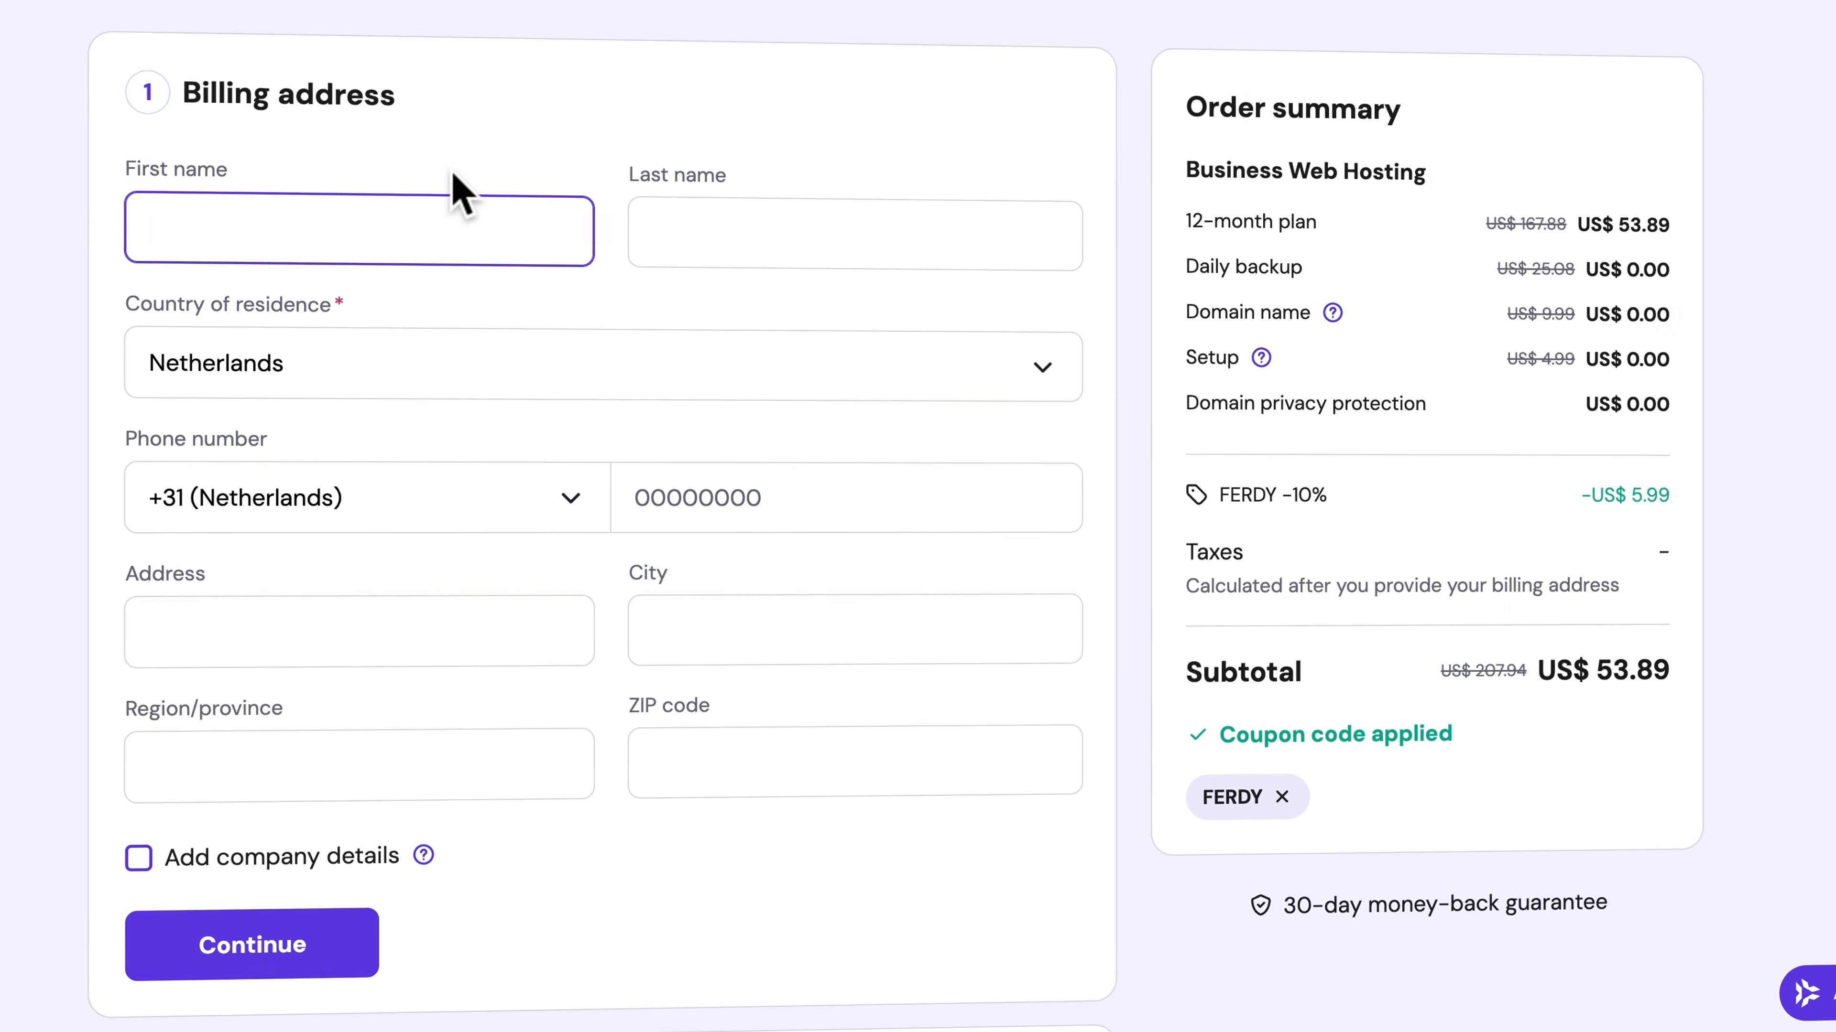
key(Tab)
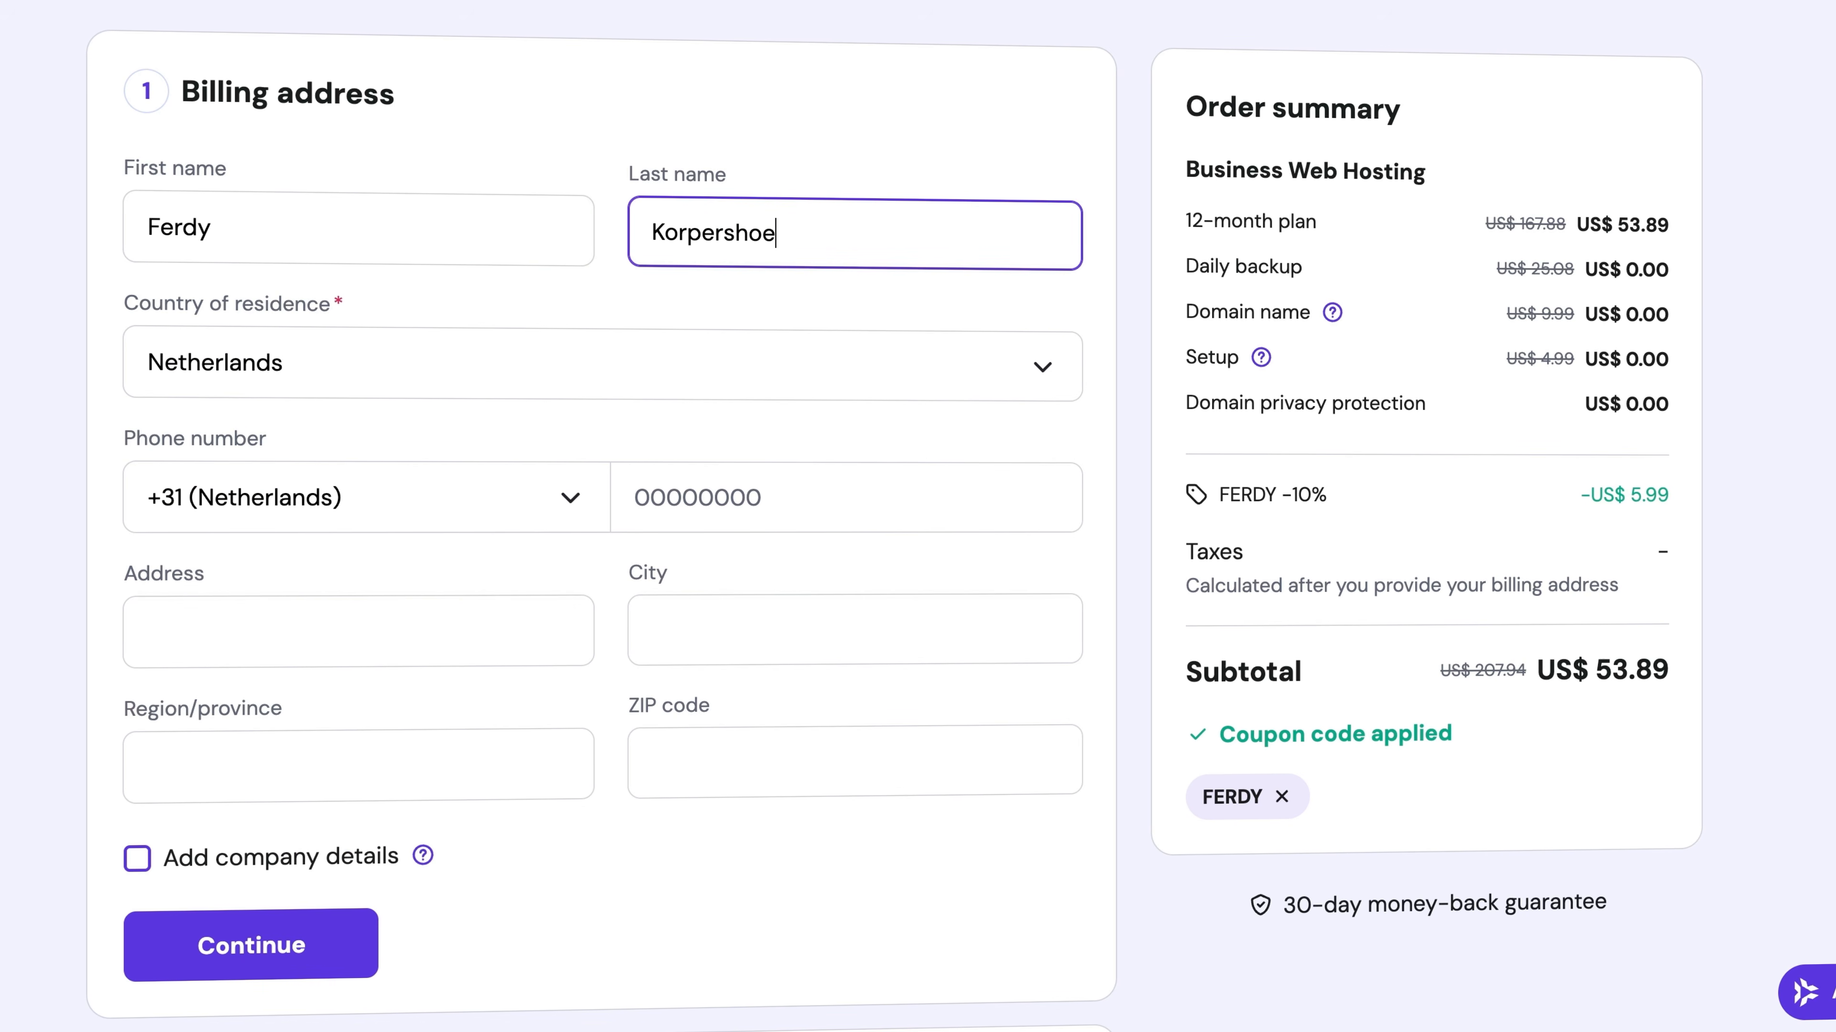
key(Tab)
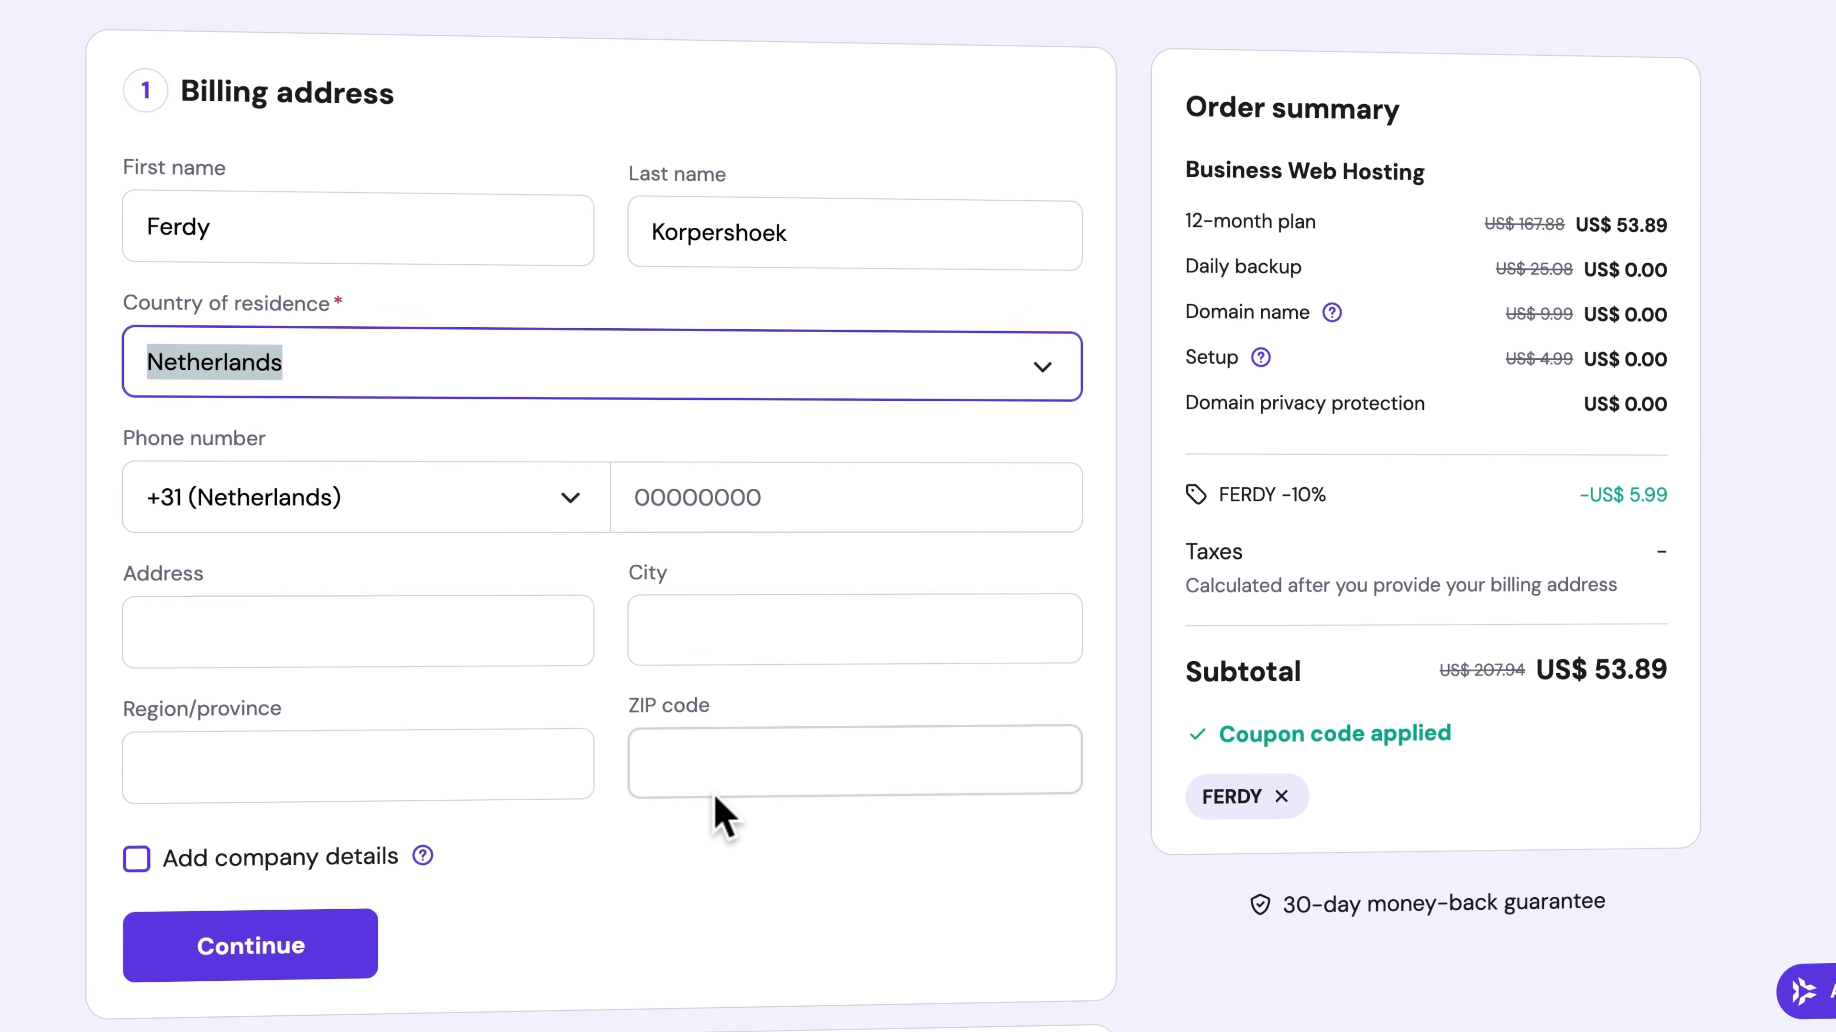
Add company details to the billing address to view the company name and VAT number fields, and remove them again
click(354, 876)
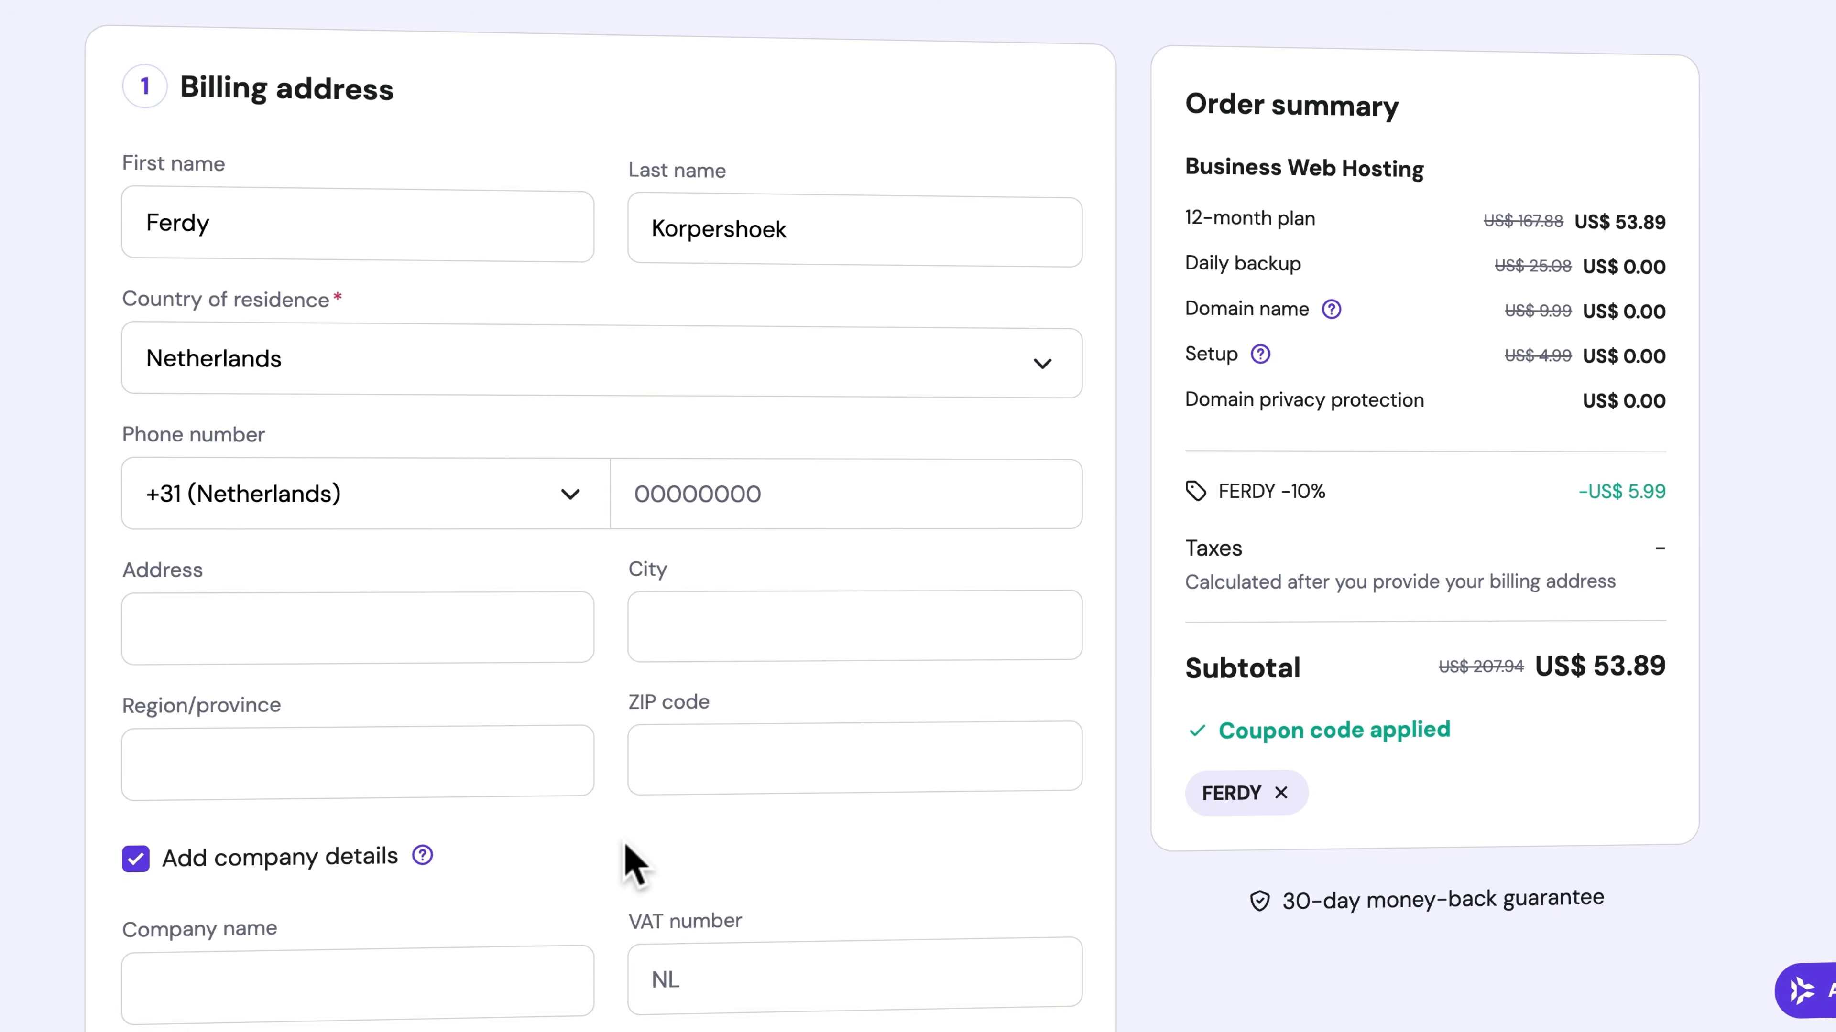
scroll(623, 860, down, 2)
scroll(633, 864, up, 1)
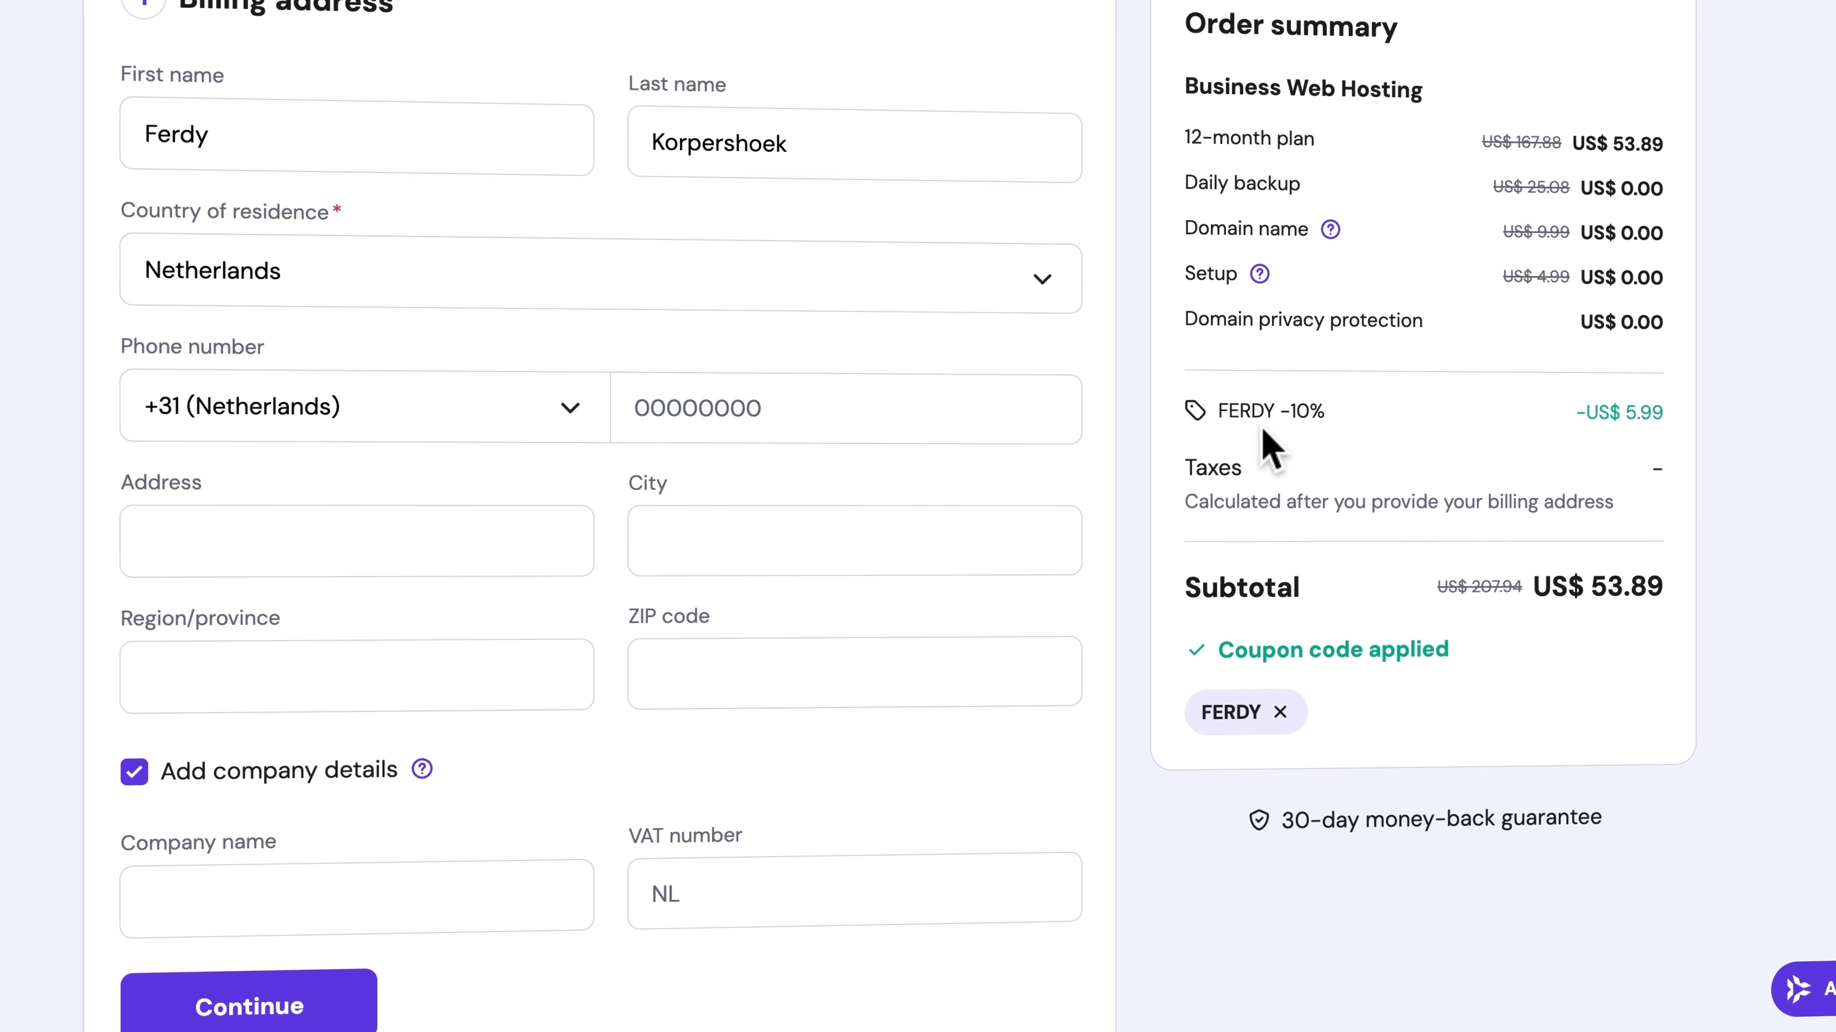
click(134, 773)
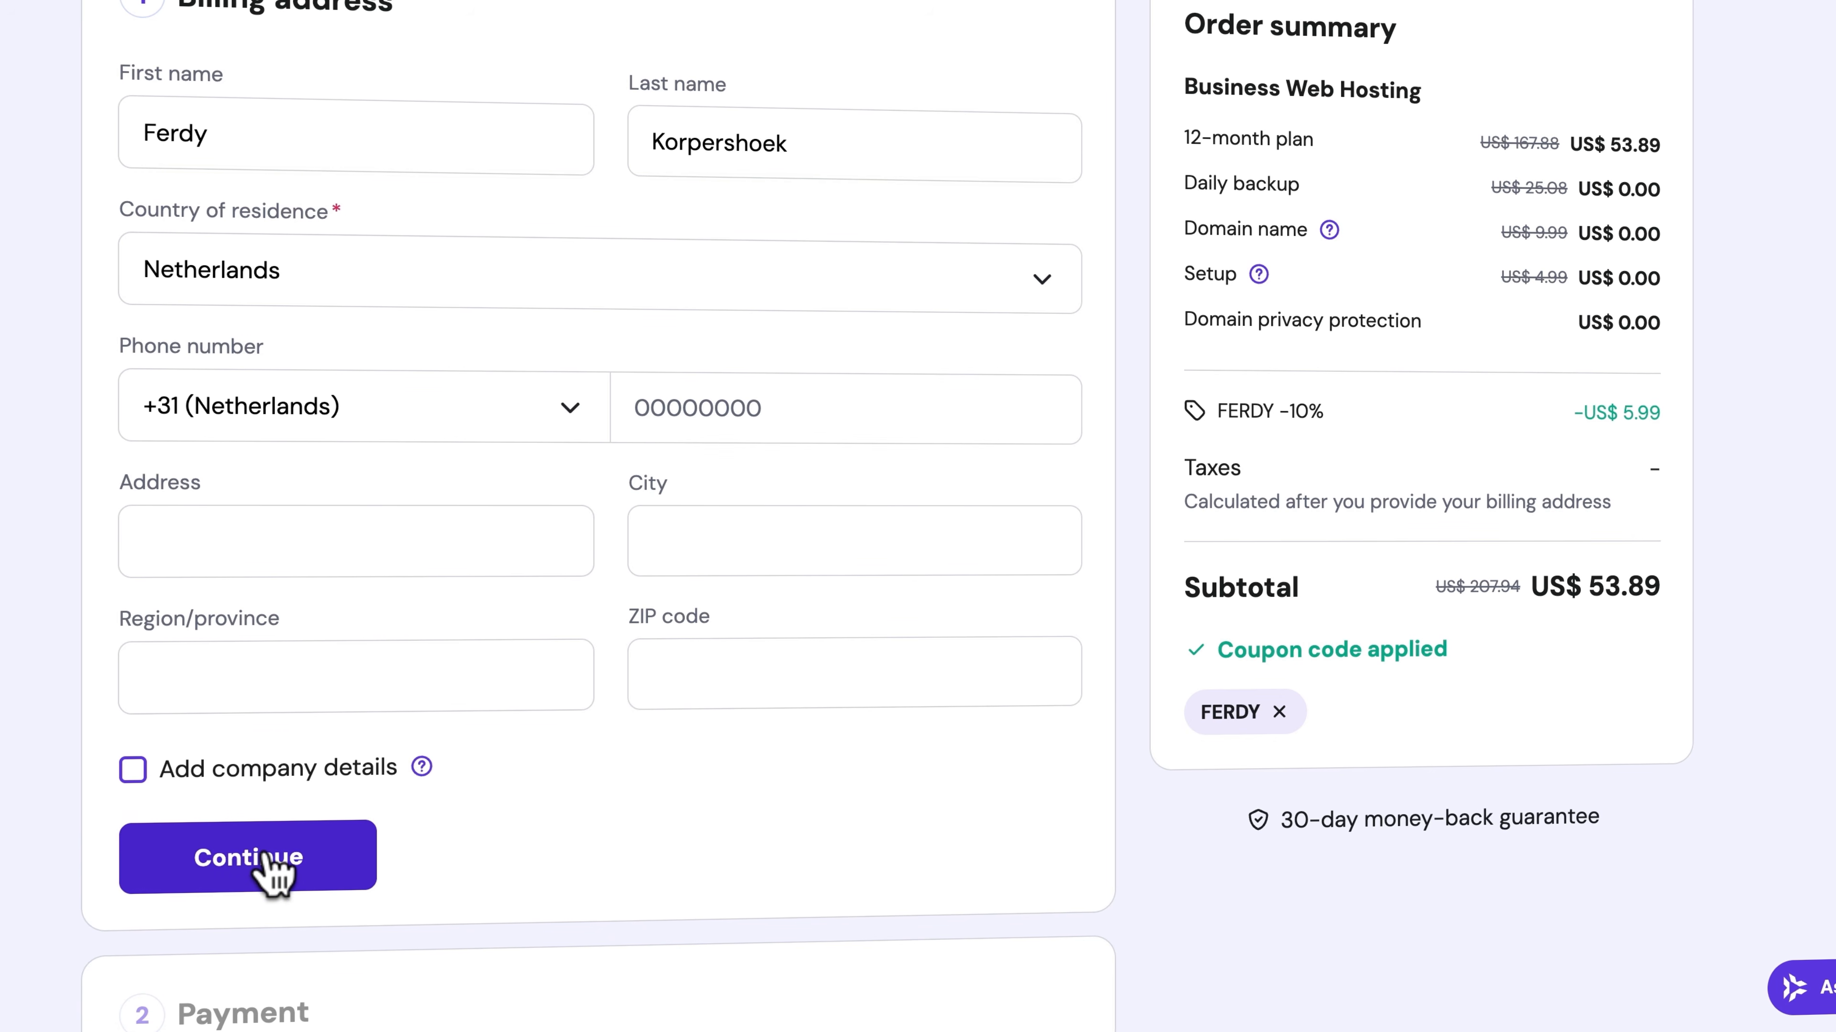
Submit the billing address and examine the available payment methods for the order
click(264, 854)
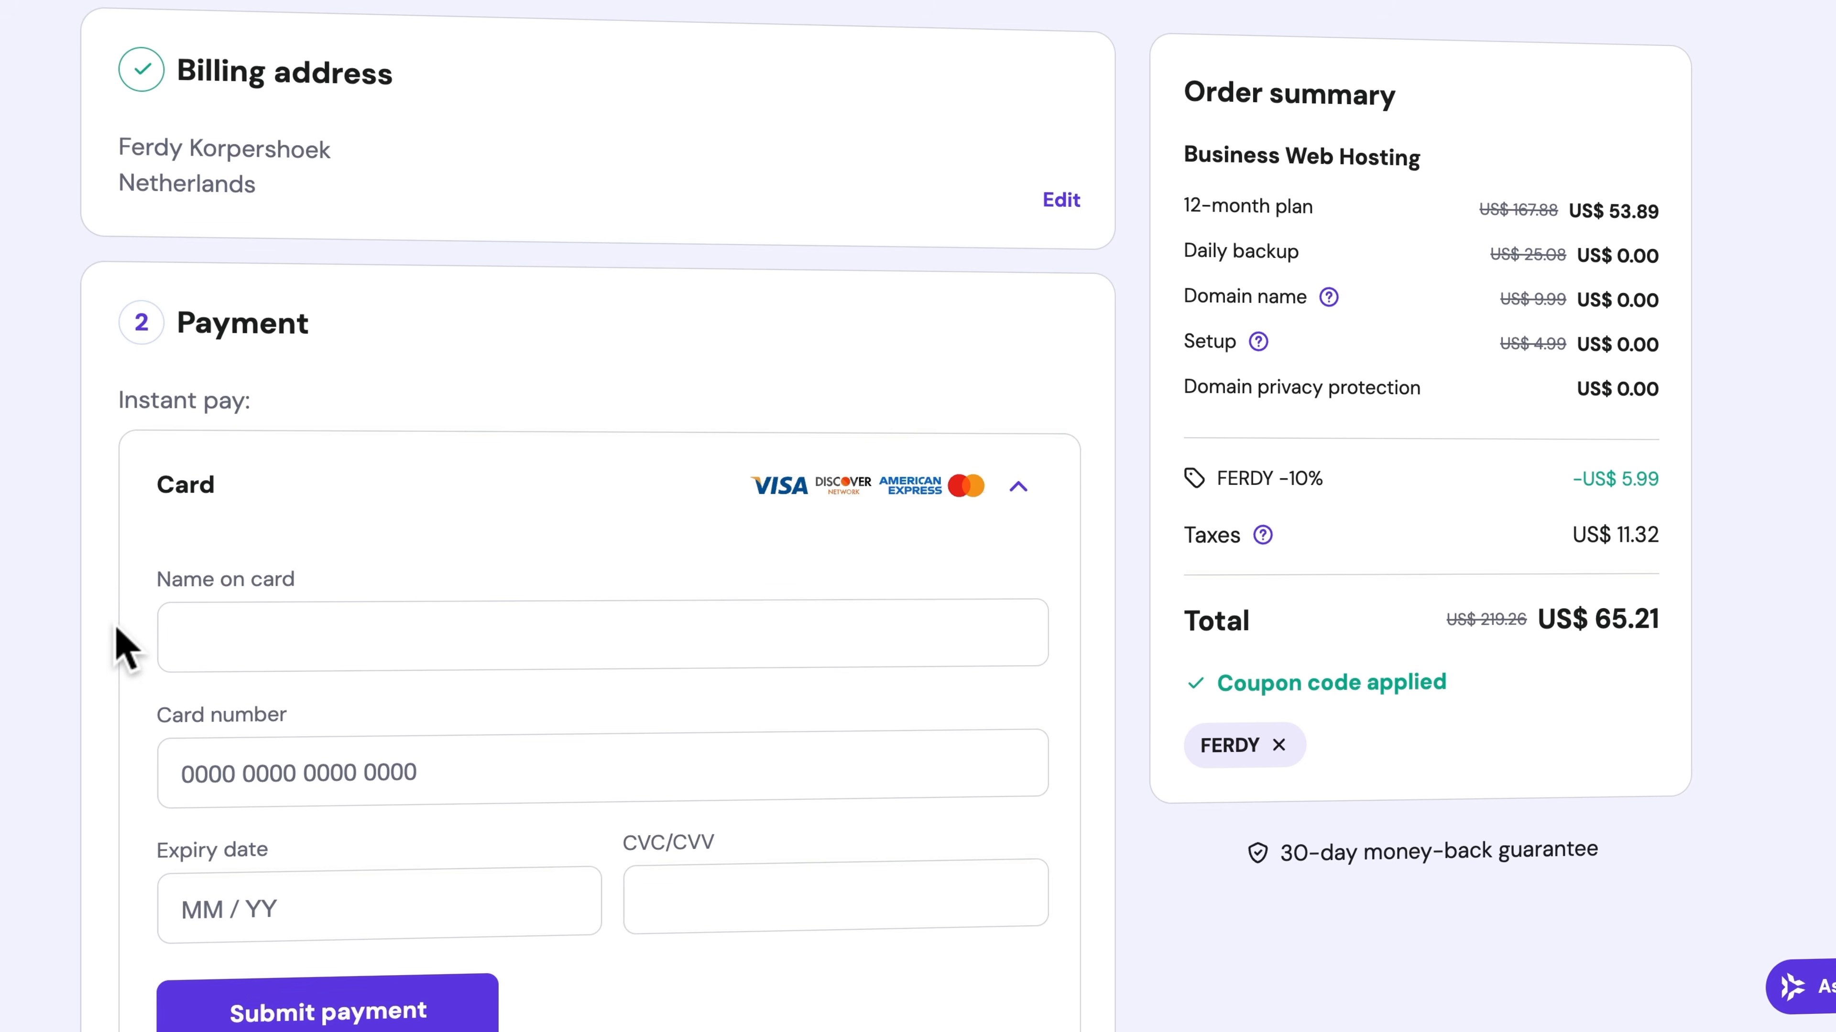
scroll(123, 651, down, 5)
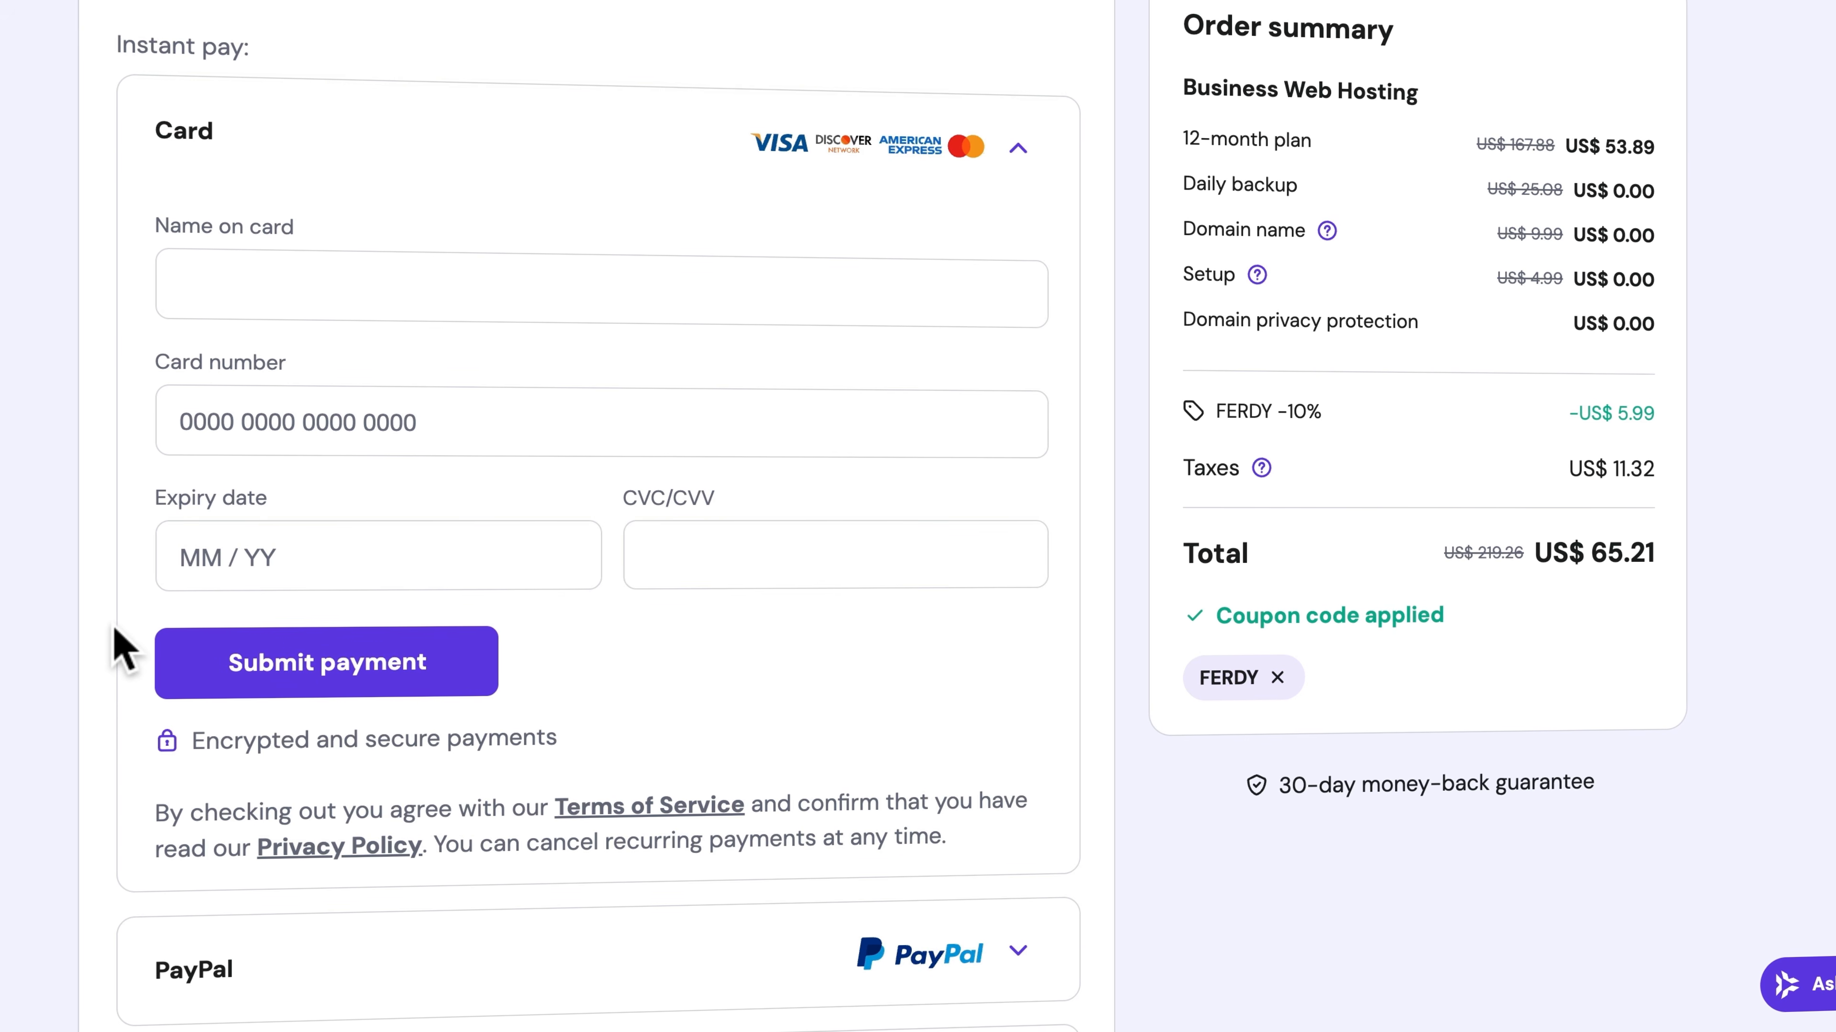
scroll(119, 643, down, 8)
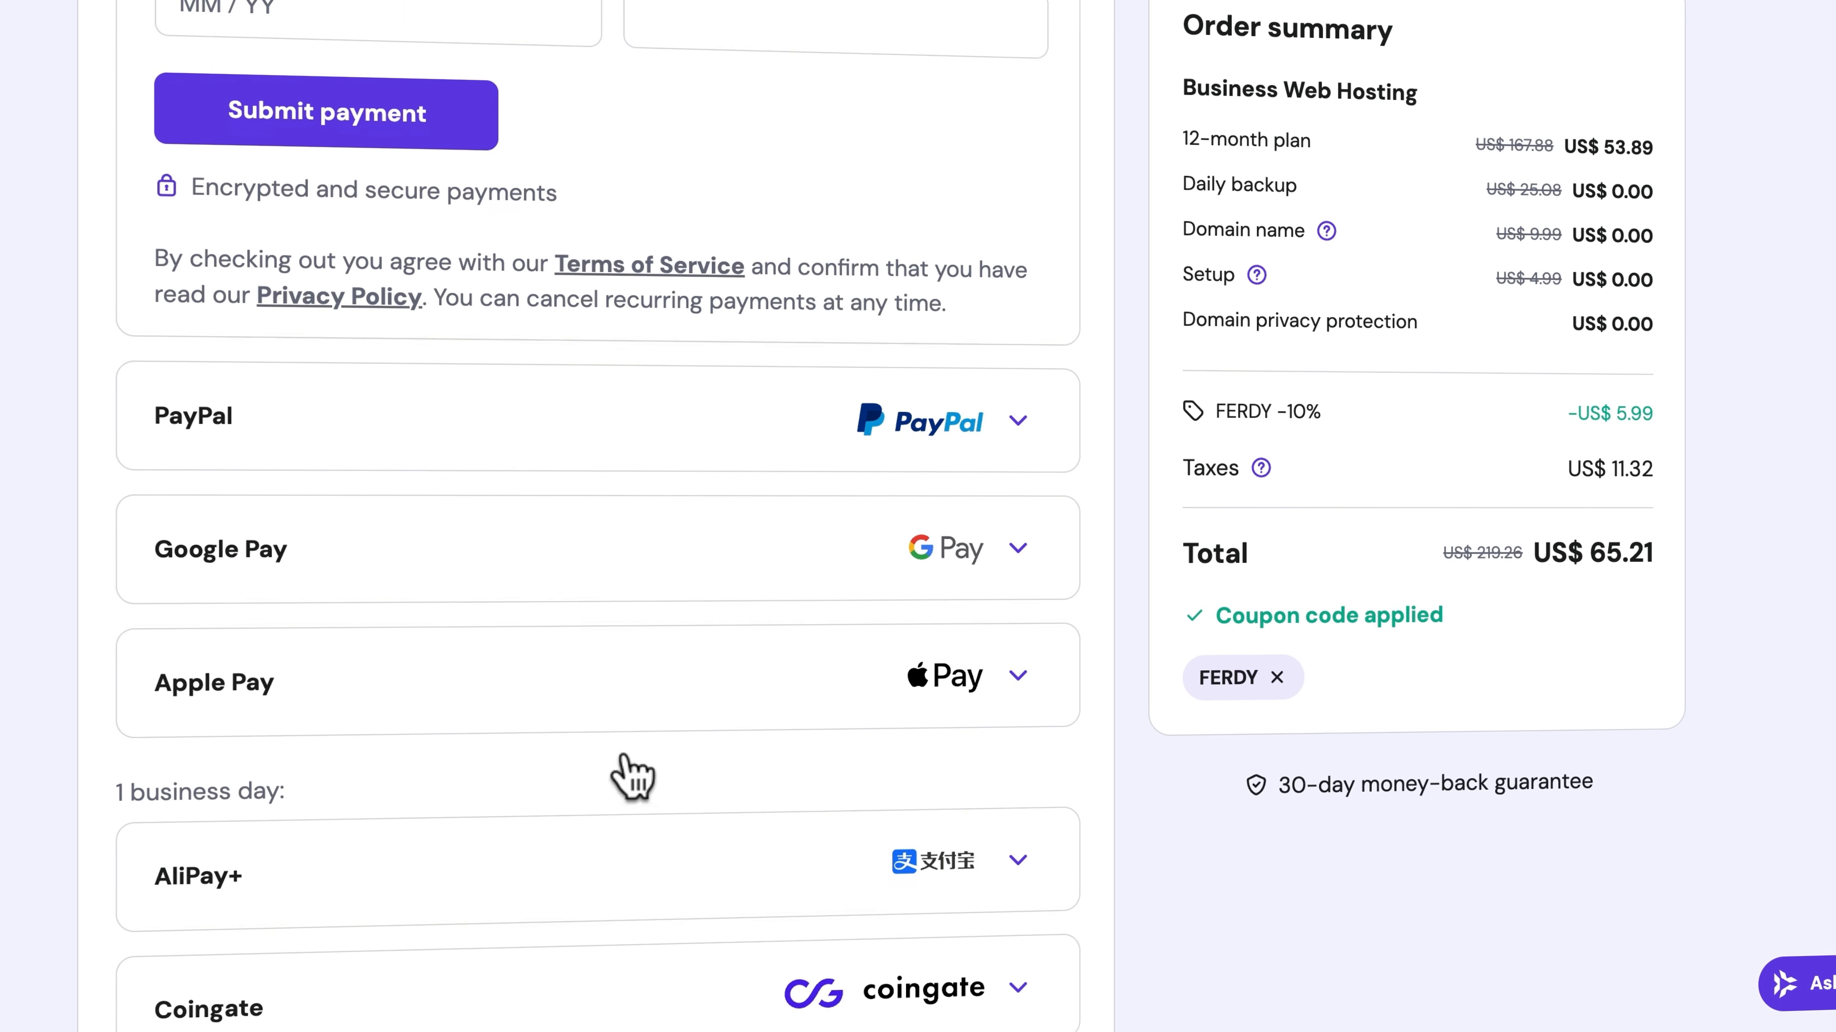
scroll(271, 756, up, 7)
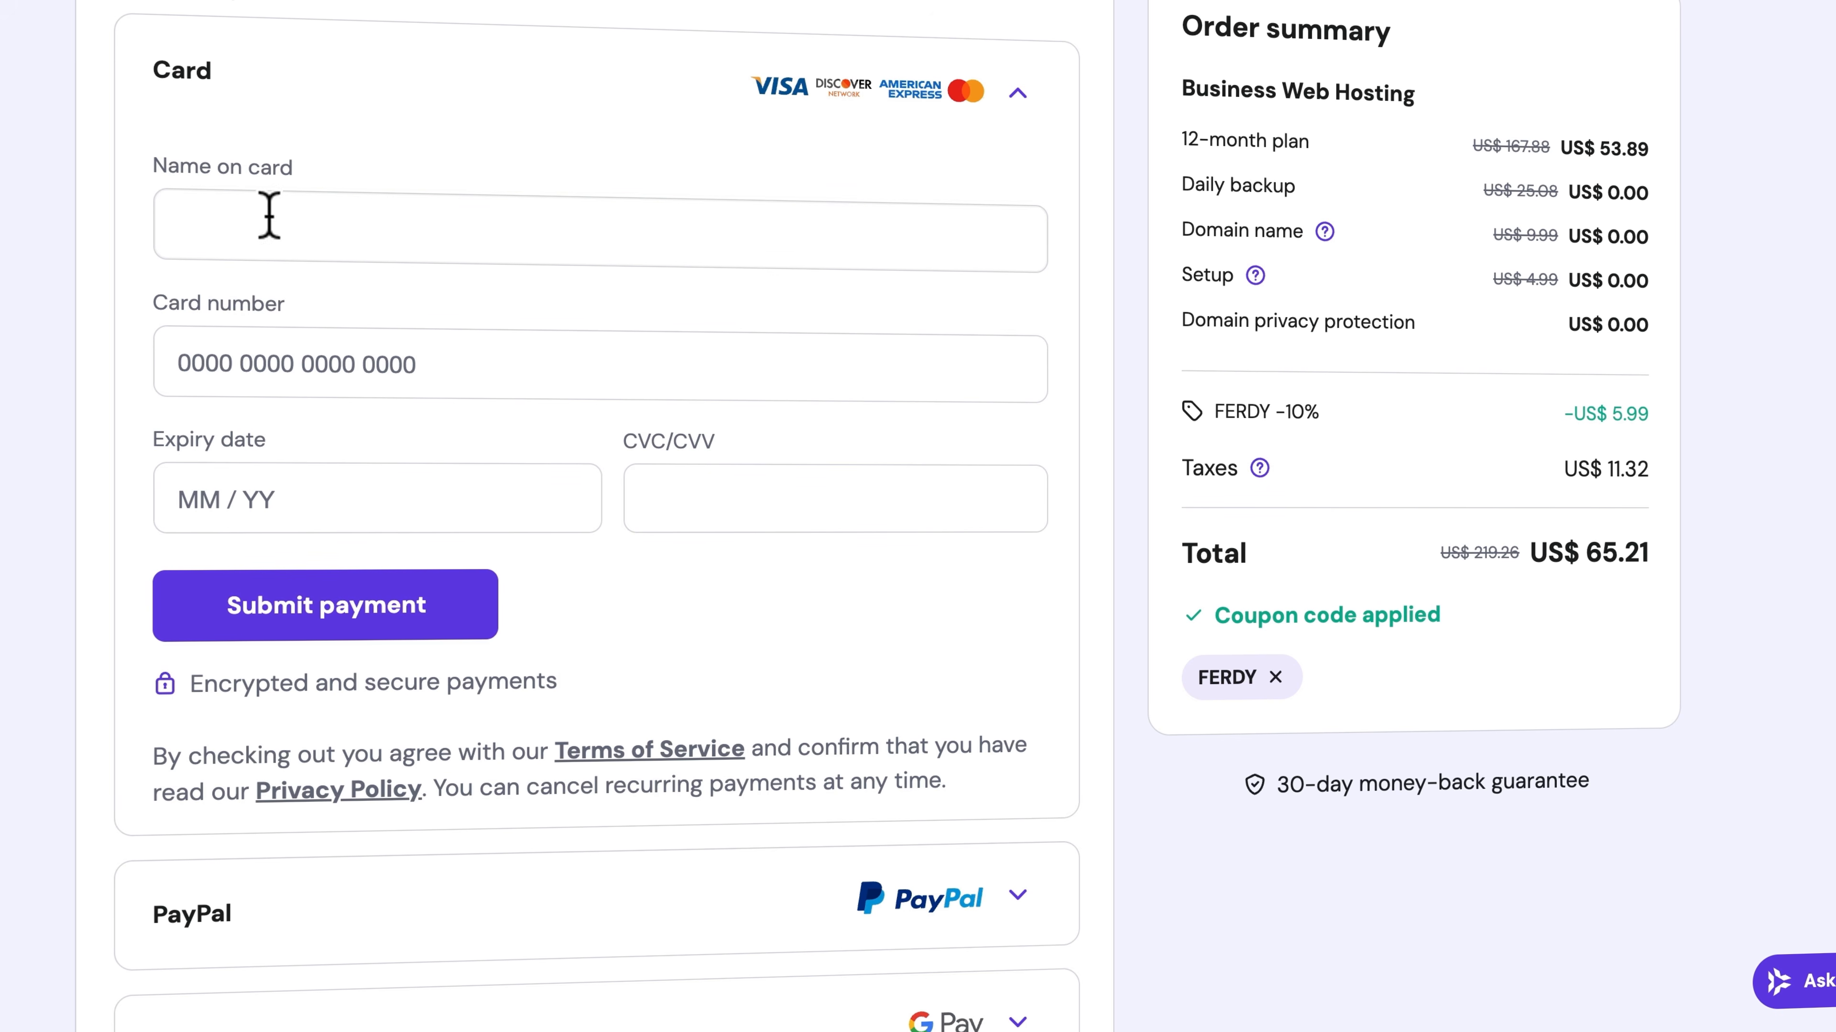
scroll(136, 380, down, 4)
scroll(354, 655, down, 3)
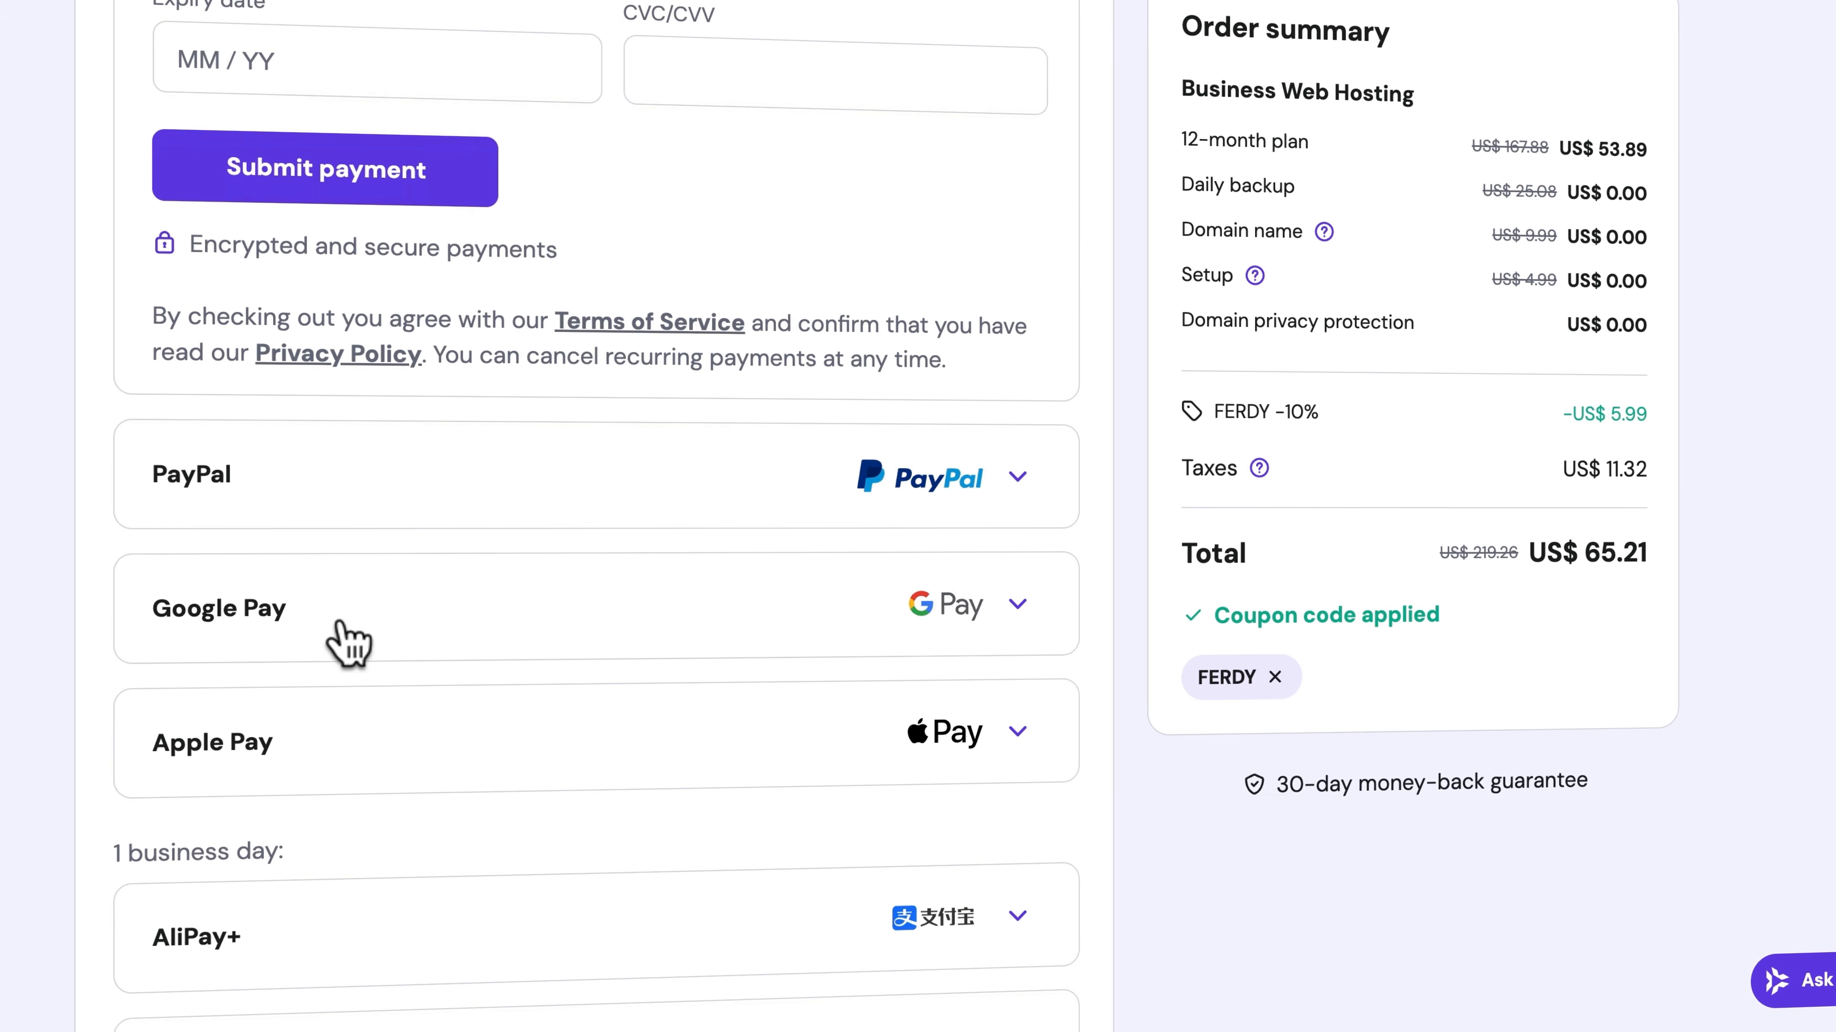
scroll(349, 767, down, 3)
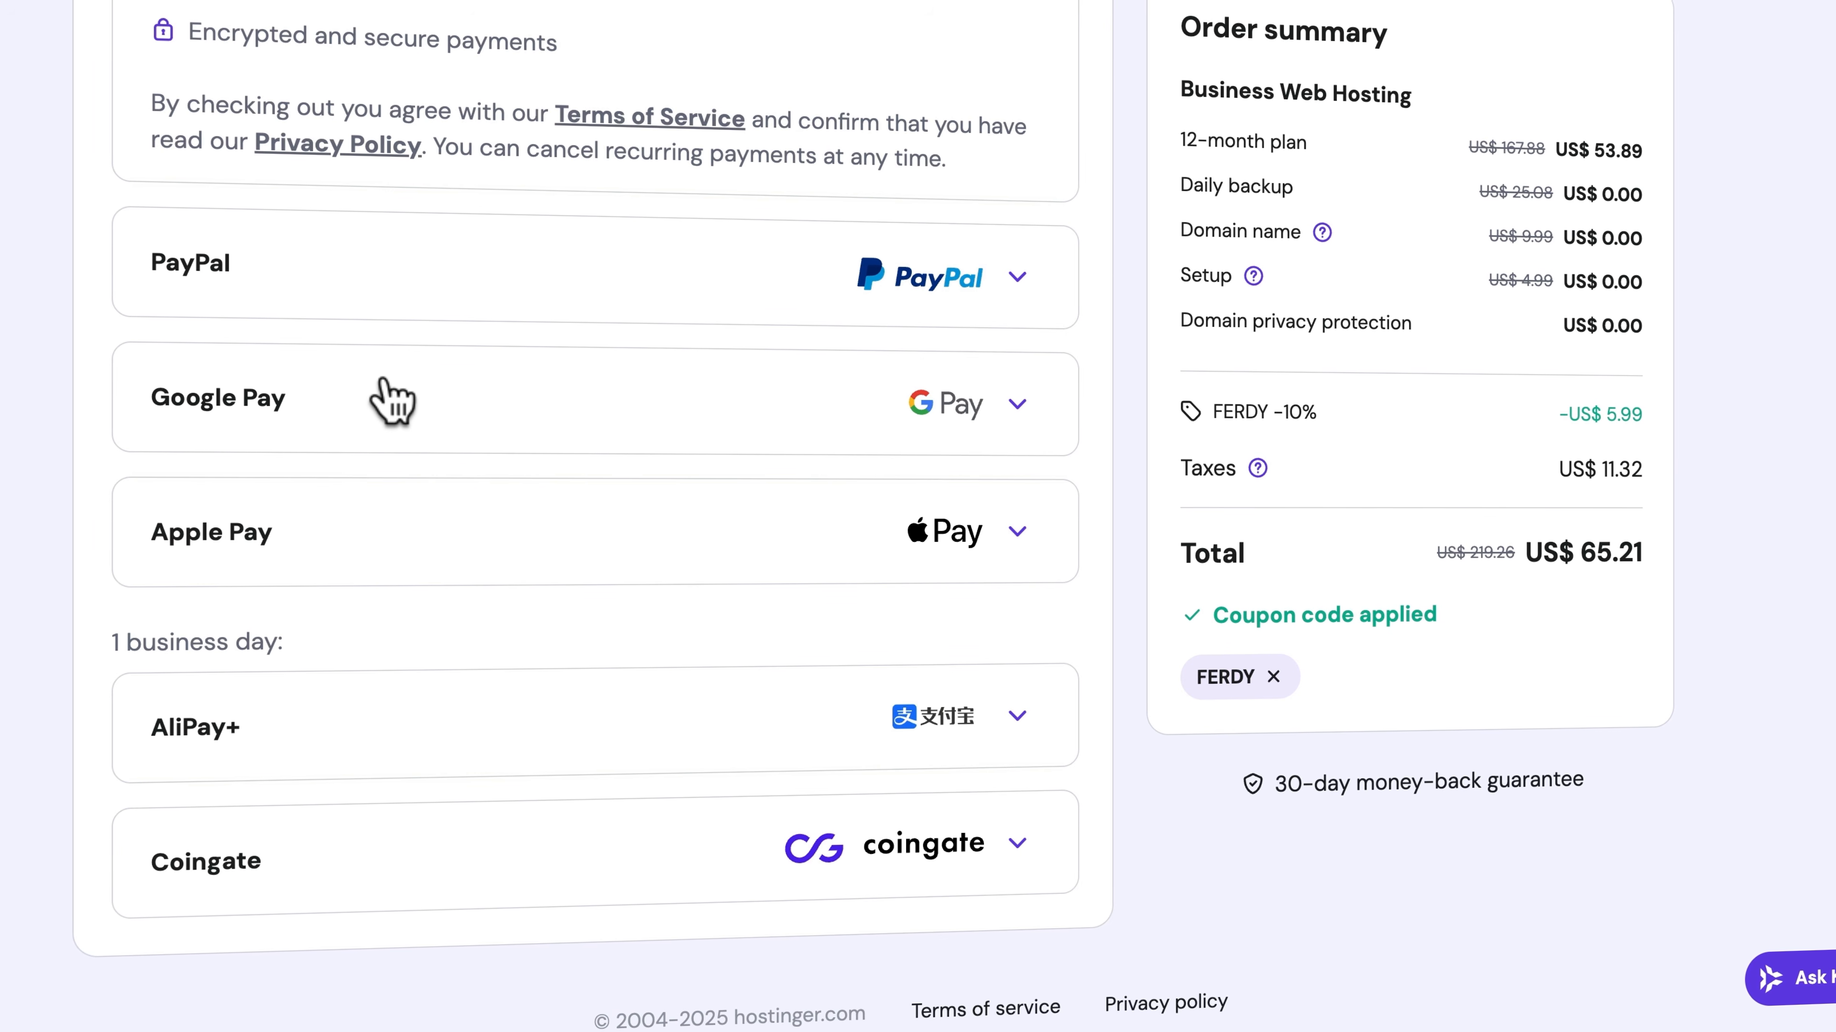
scroll(392, 401, up, 8)
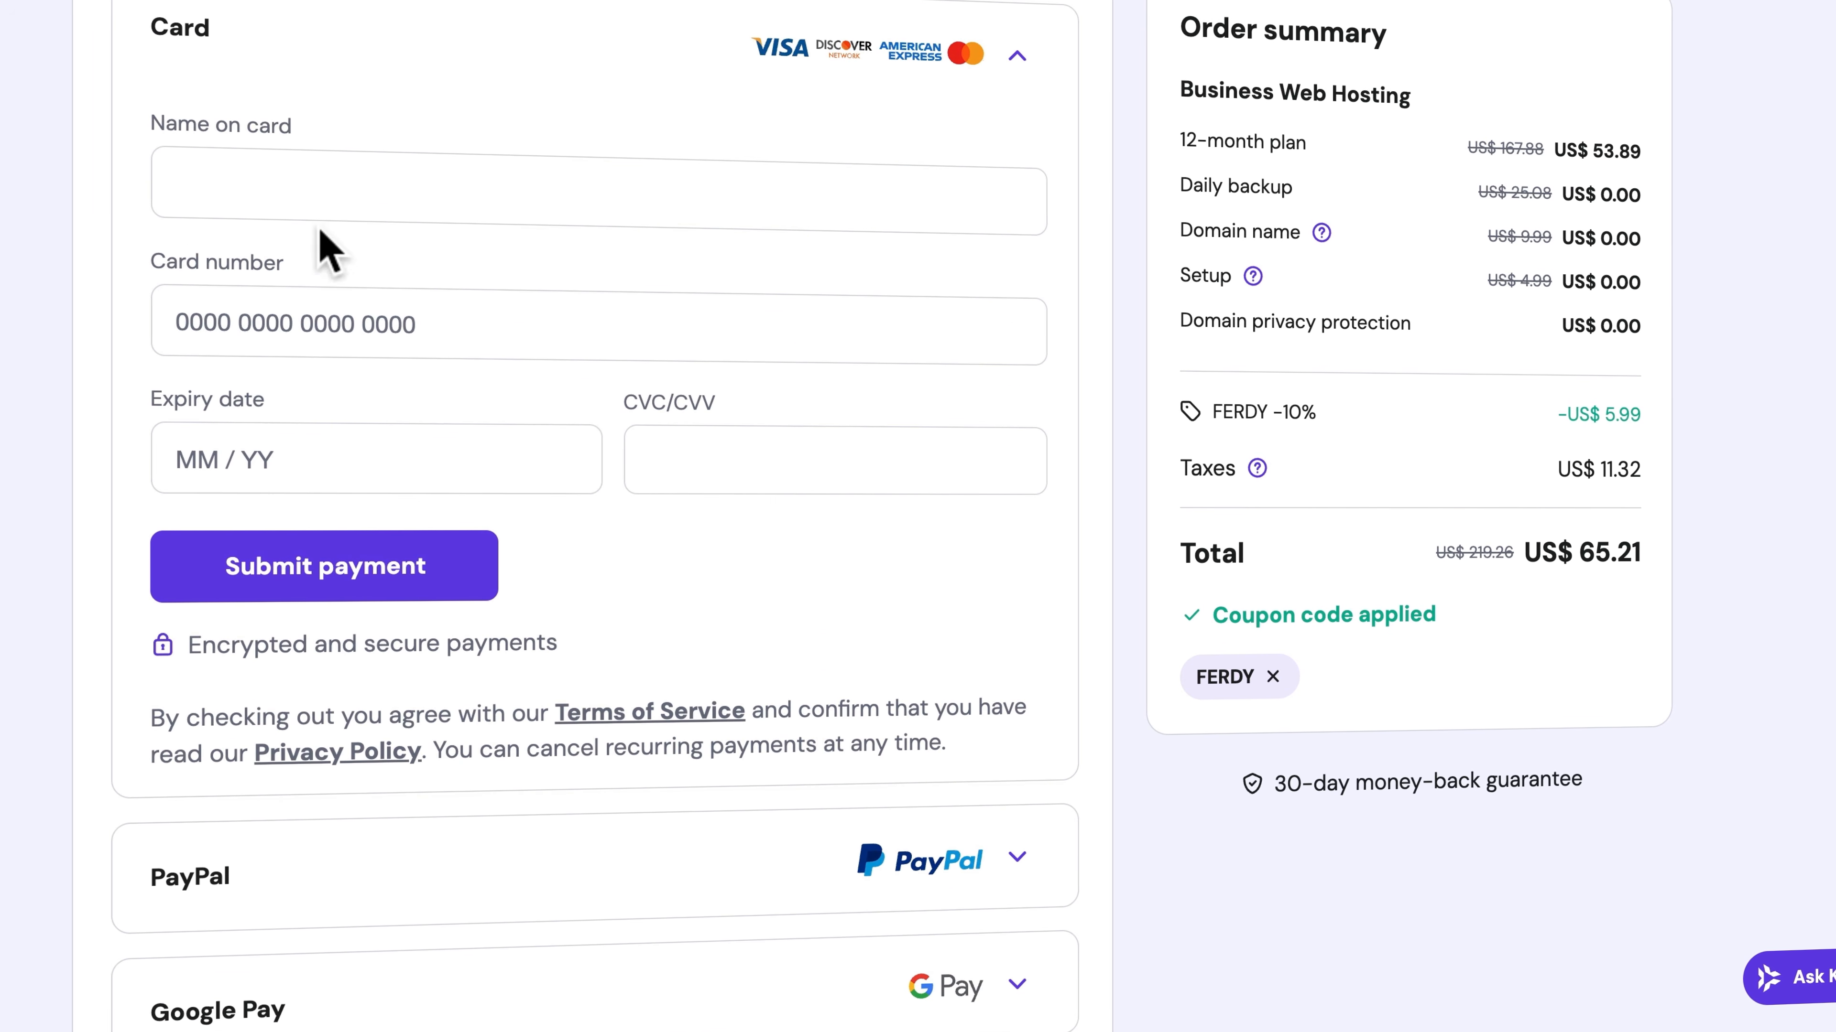
Fill in the cardholder's name, card number, expiry date and security code, and submit the card payment
click(326, 178)
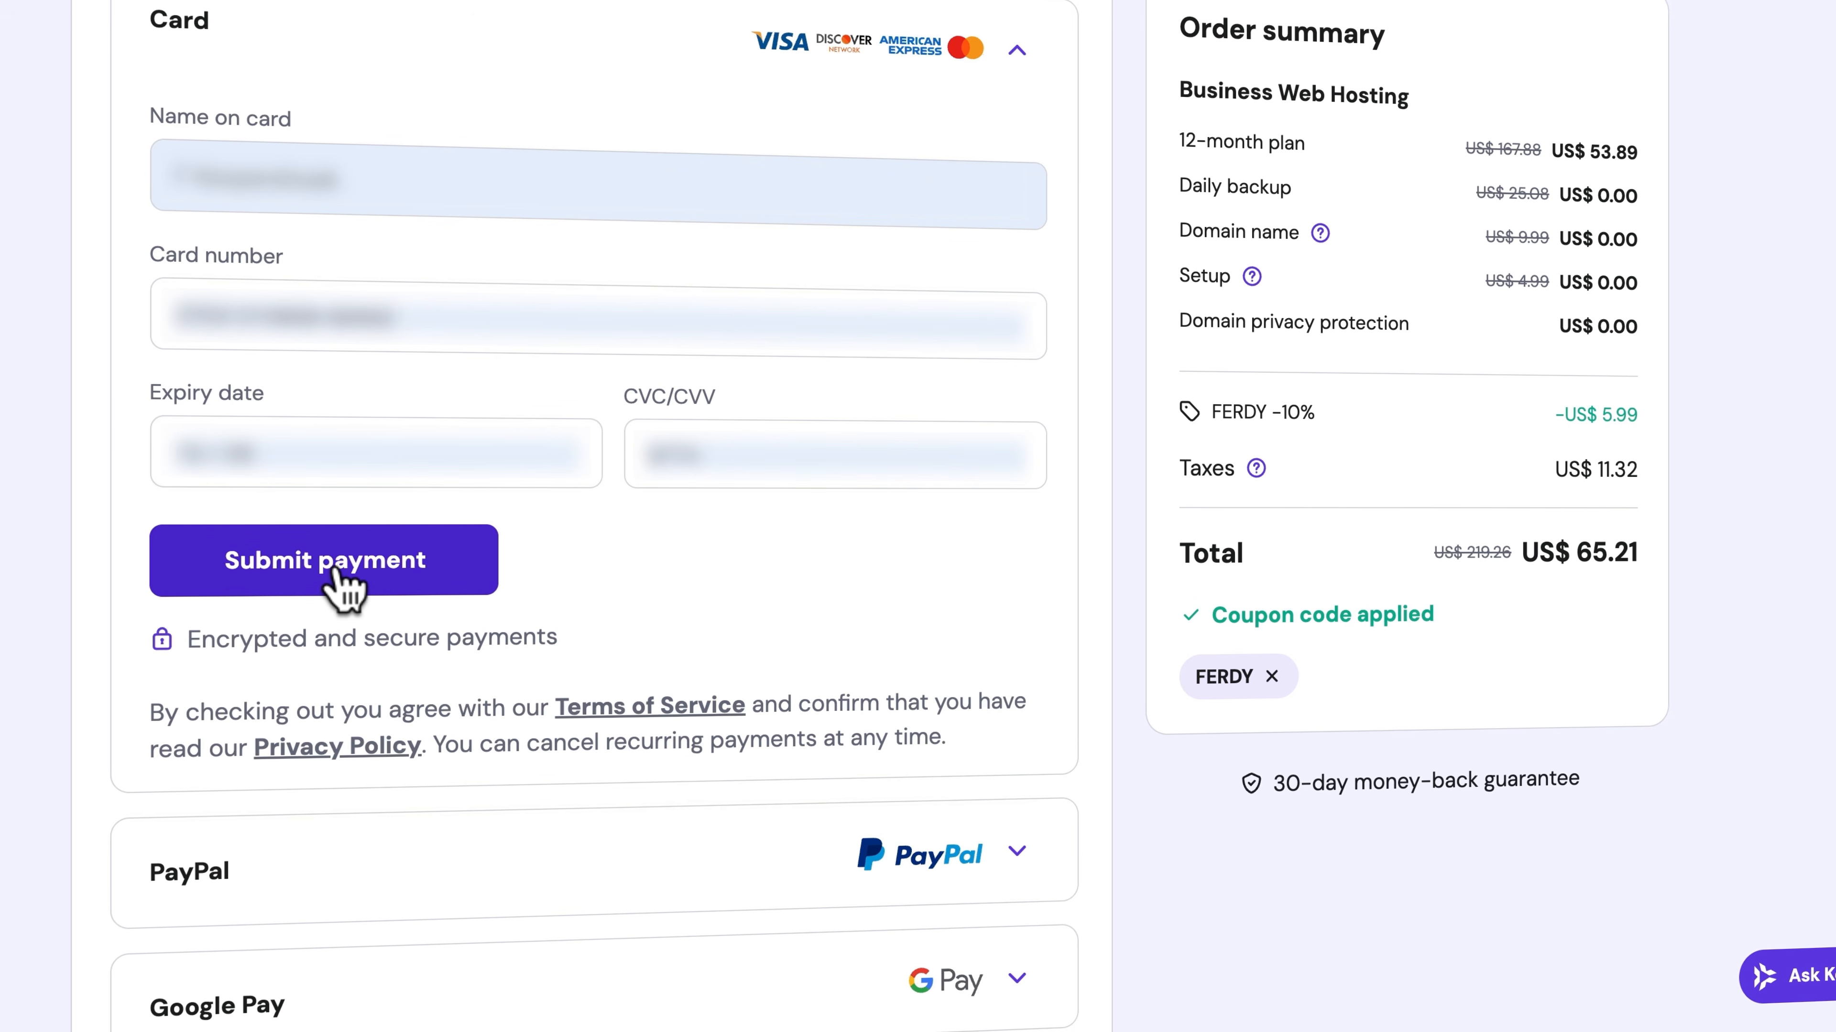
click(337, 571)
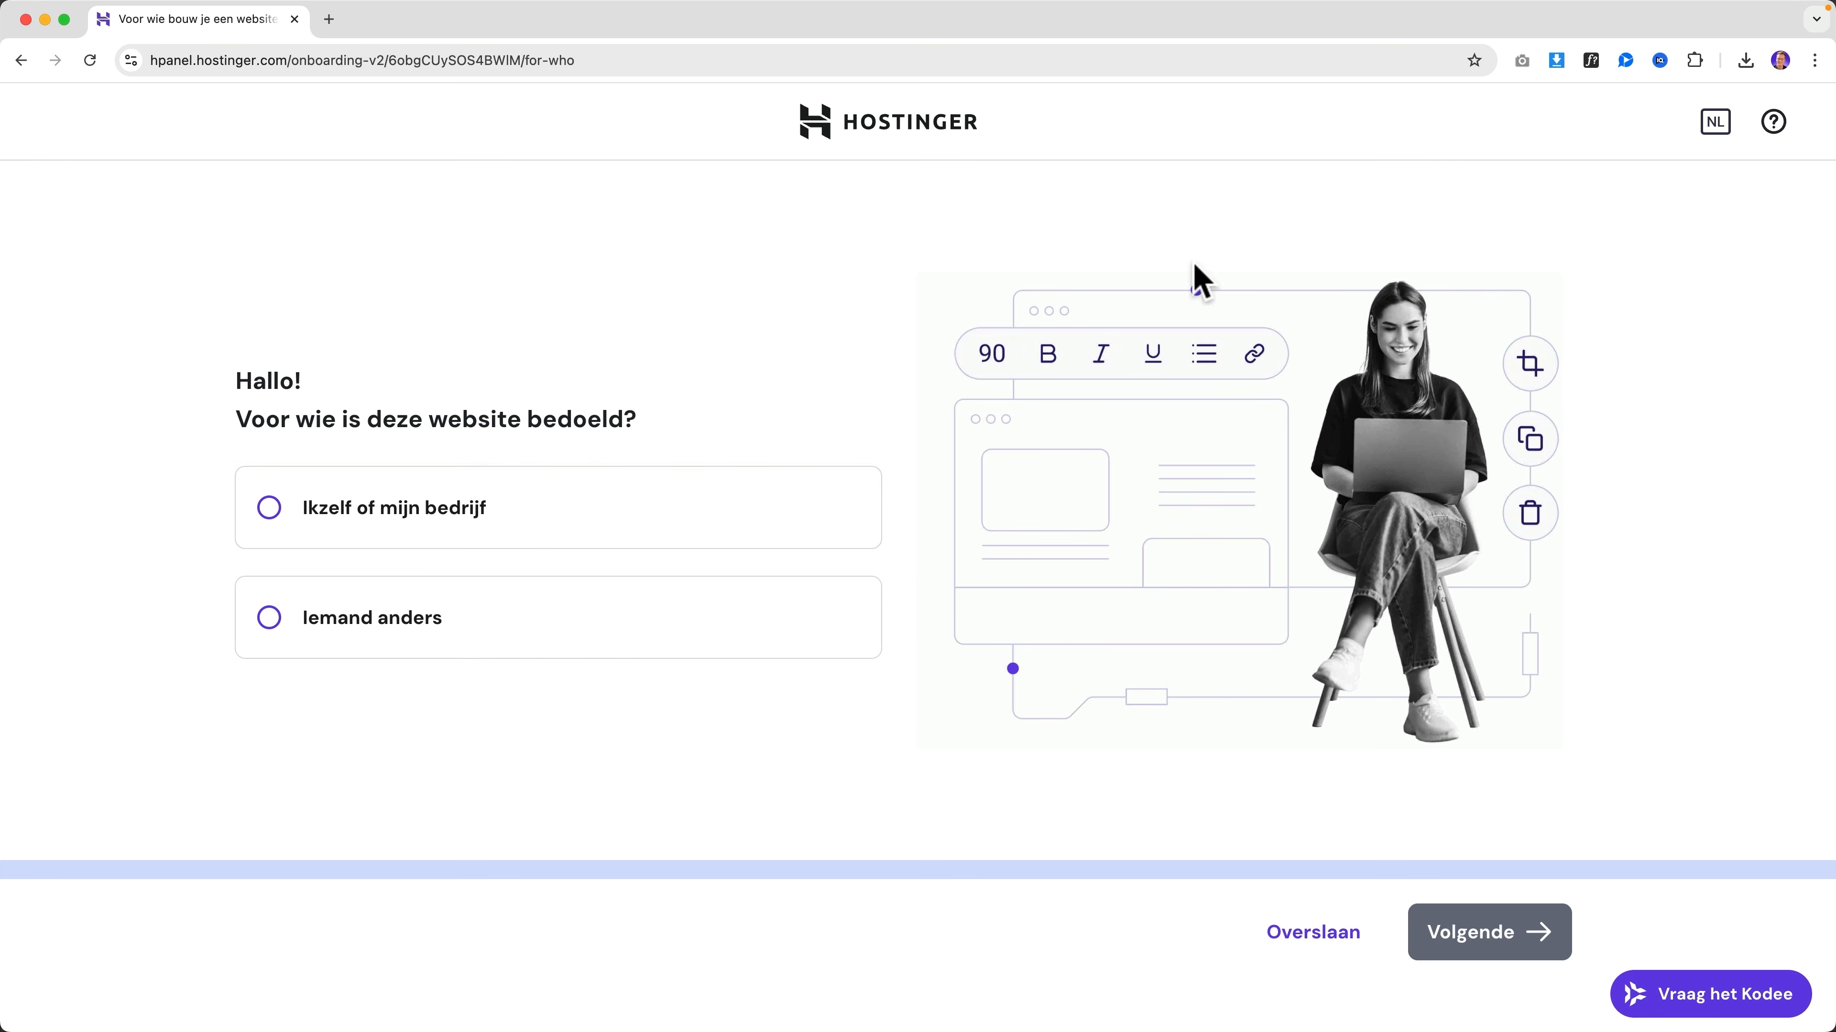
Switch the hPanel language to English and state that the website is for myself or my business
click(1715, 122)
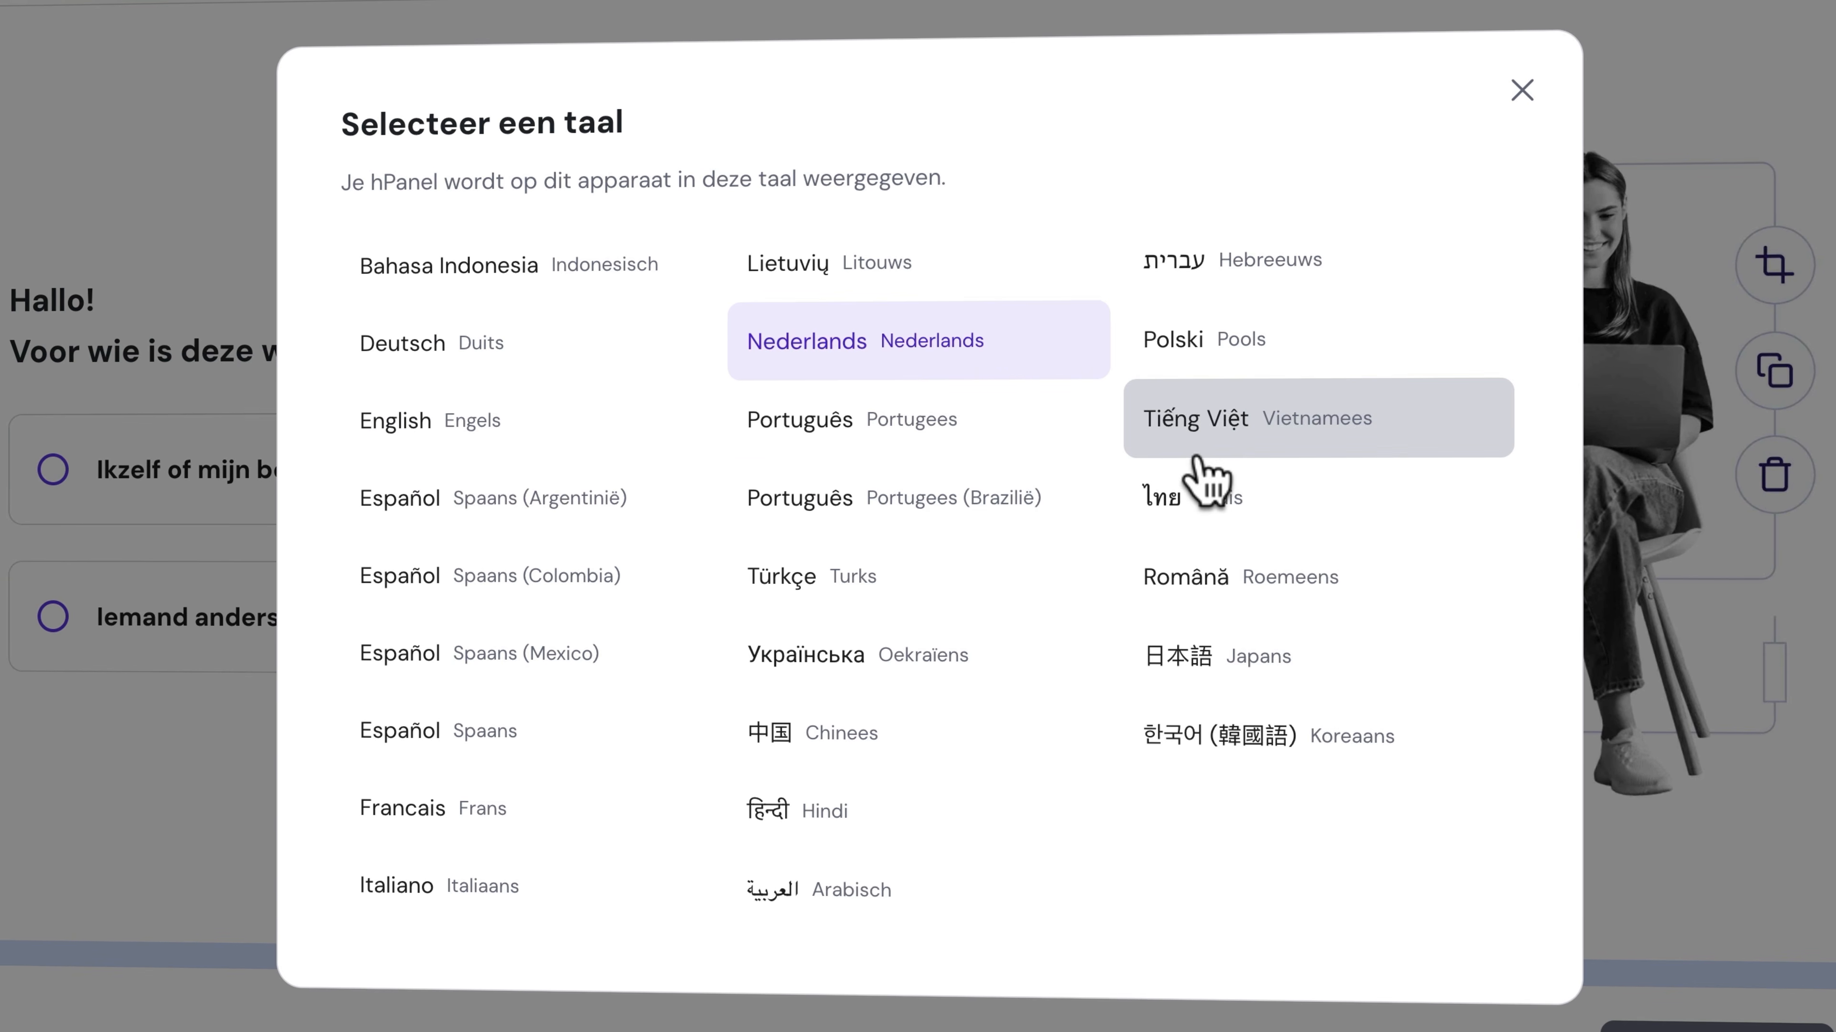
click(492, 452)
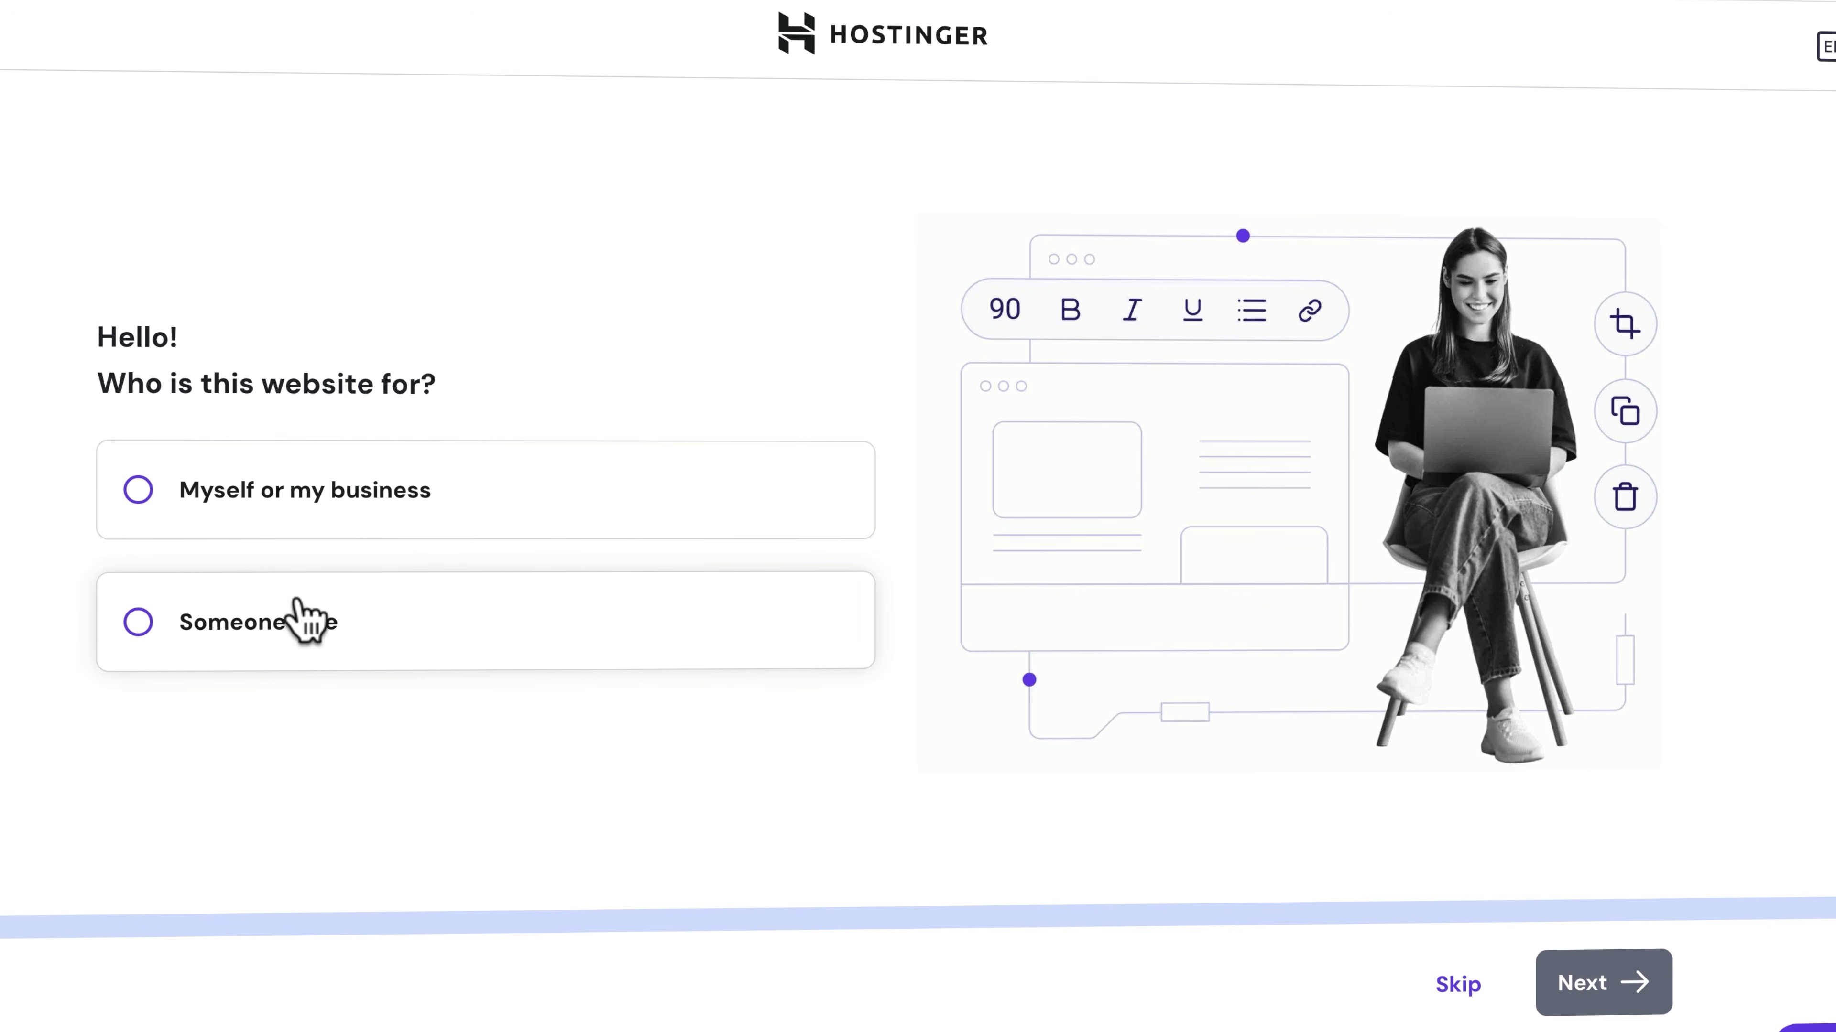
click(302, 506)
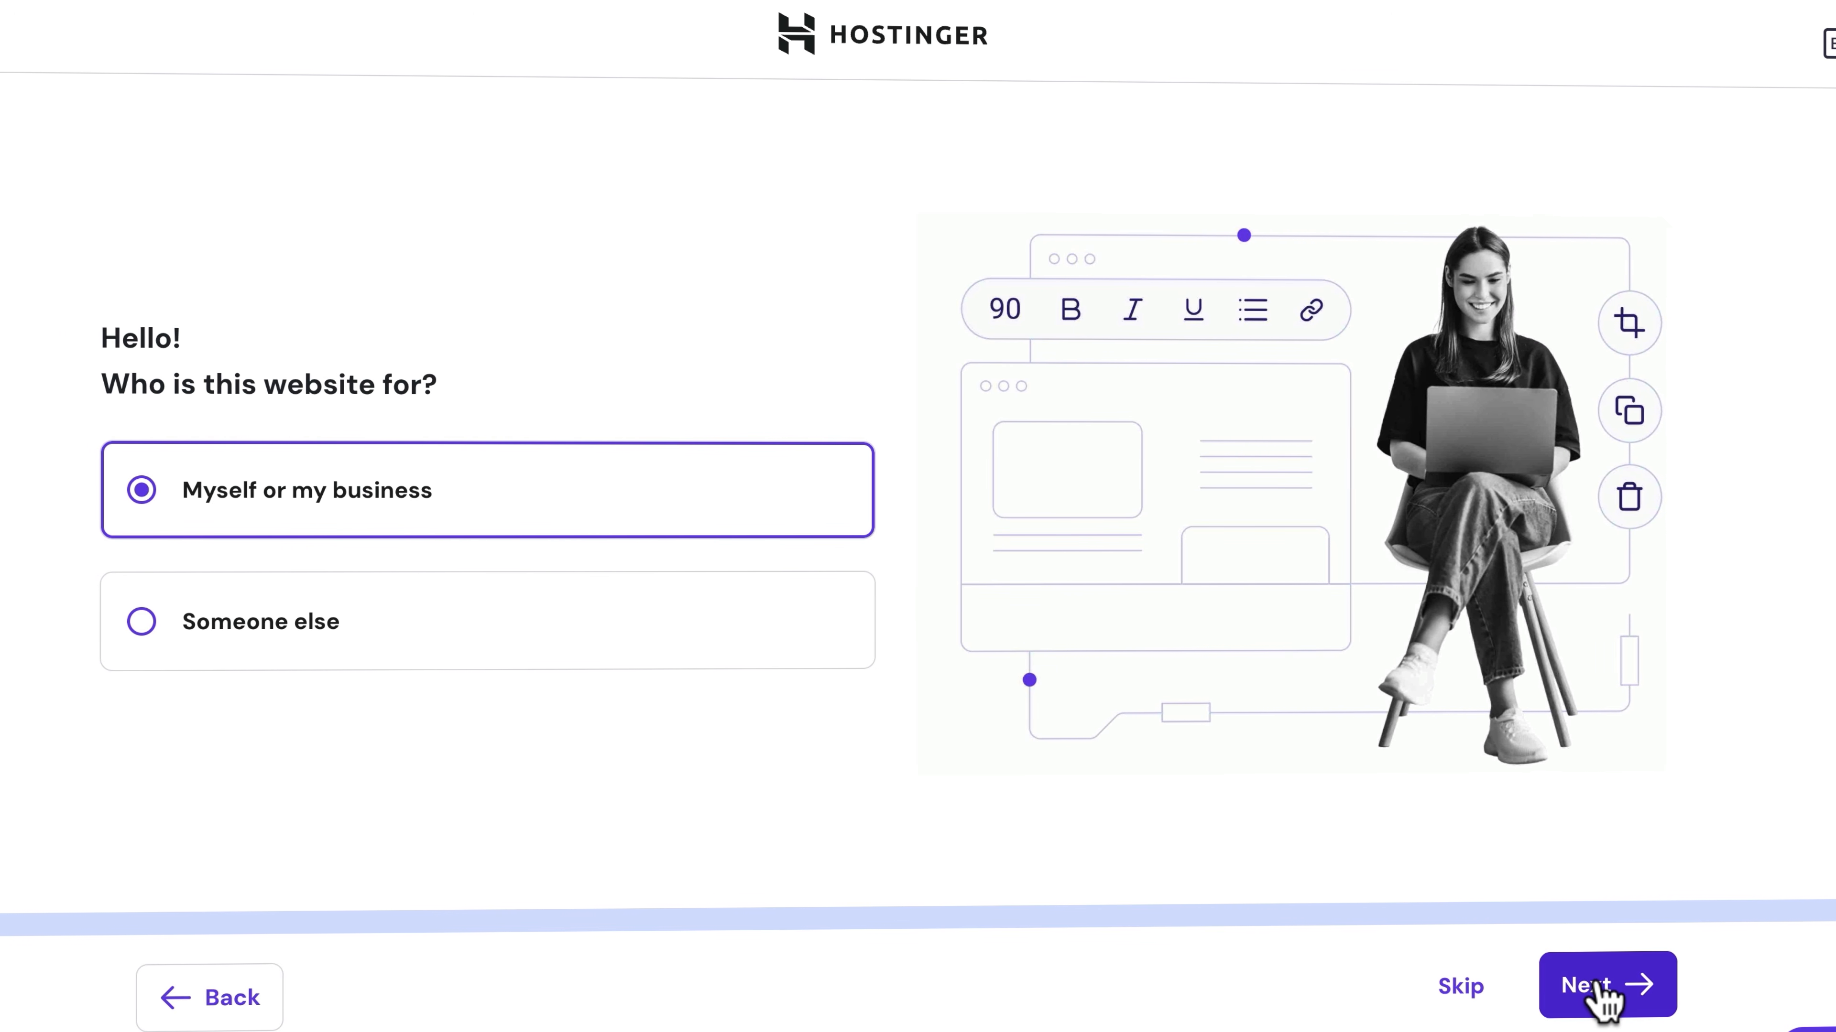
click(1604, 1001)
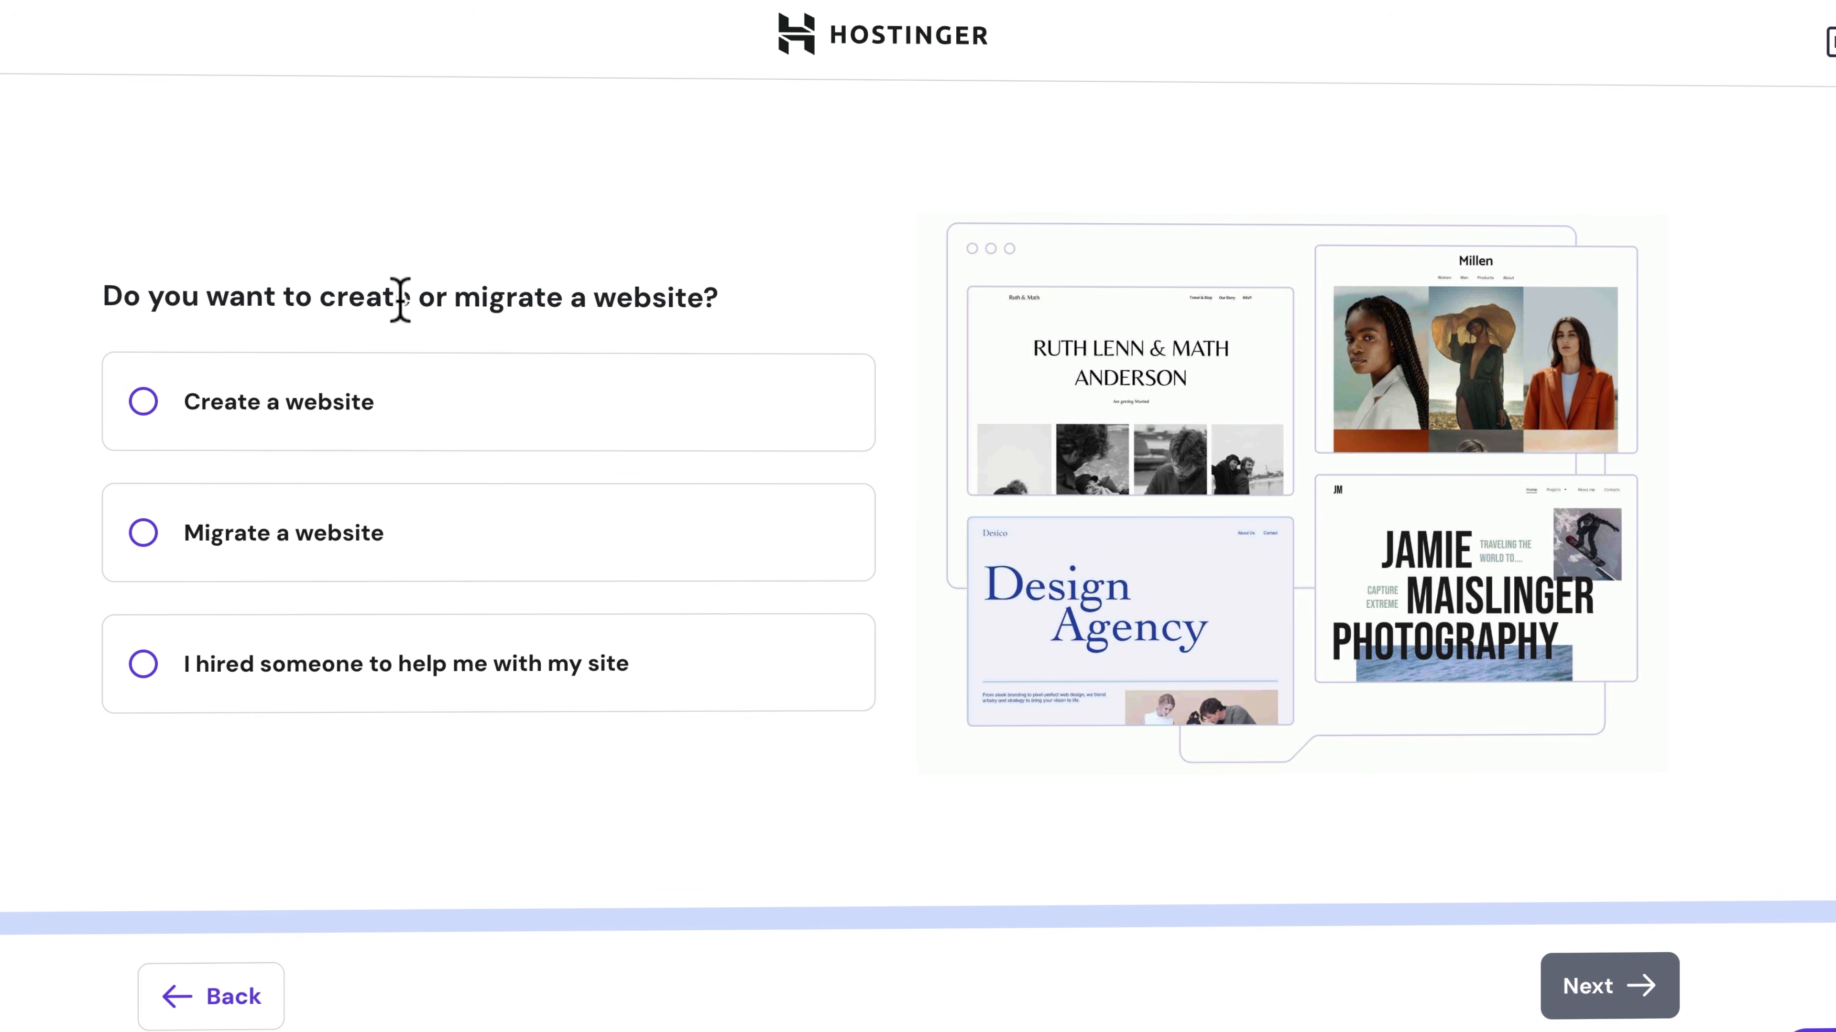
Choose to create a website instead of migrating one, and build it with WordPress
click(344, 420)
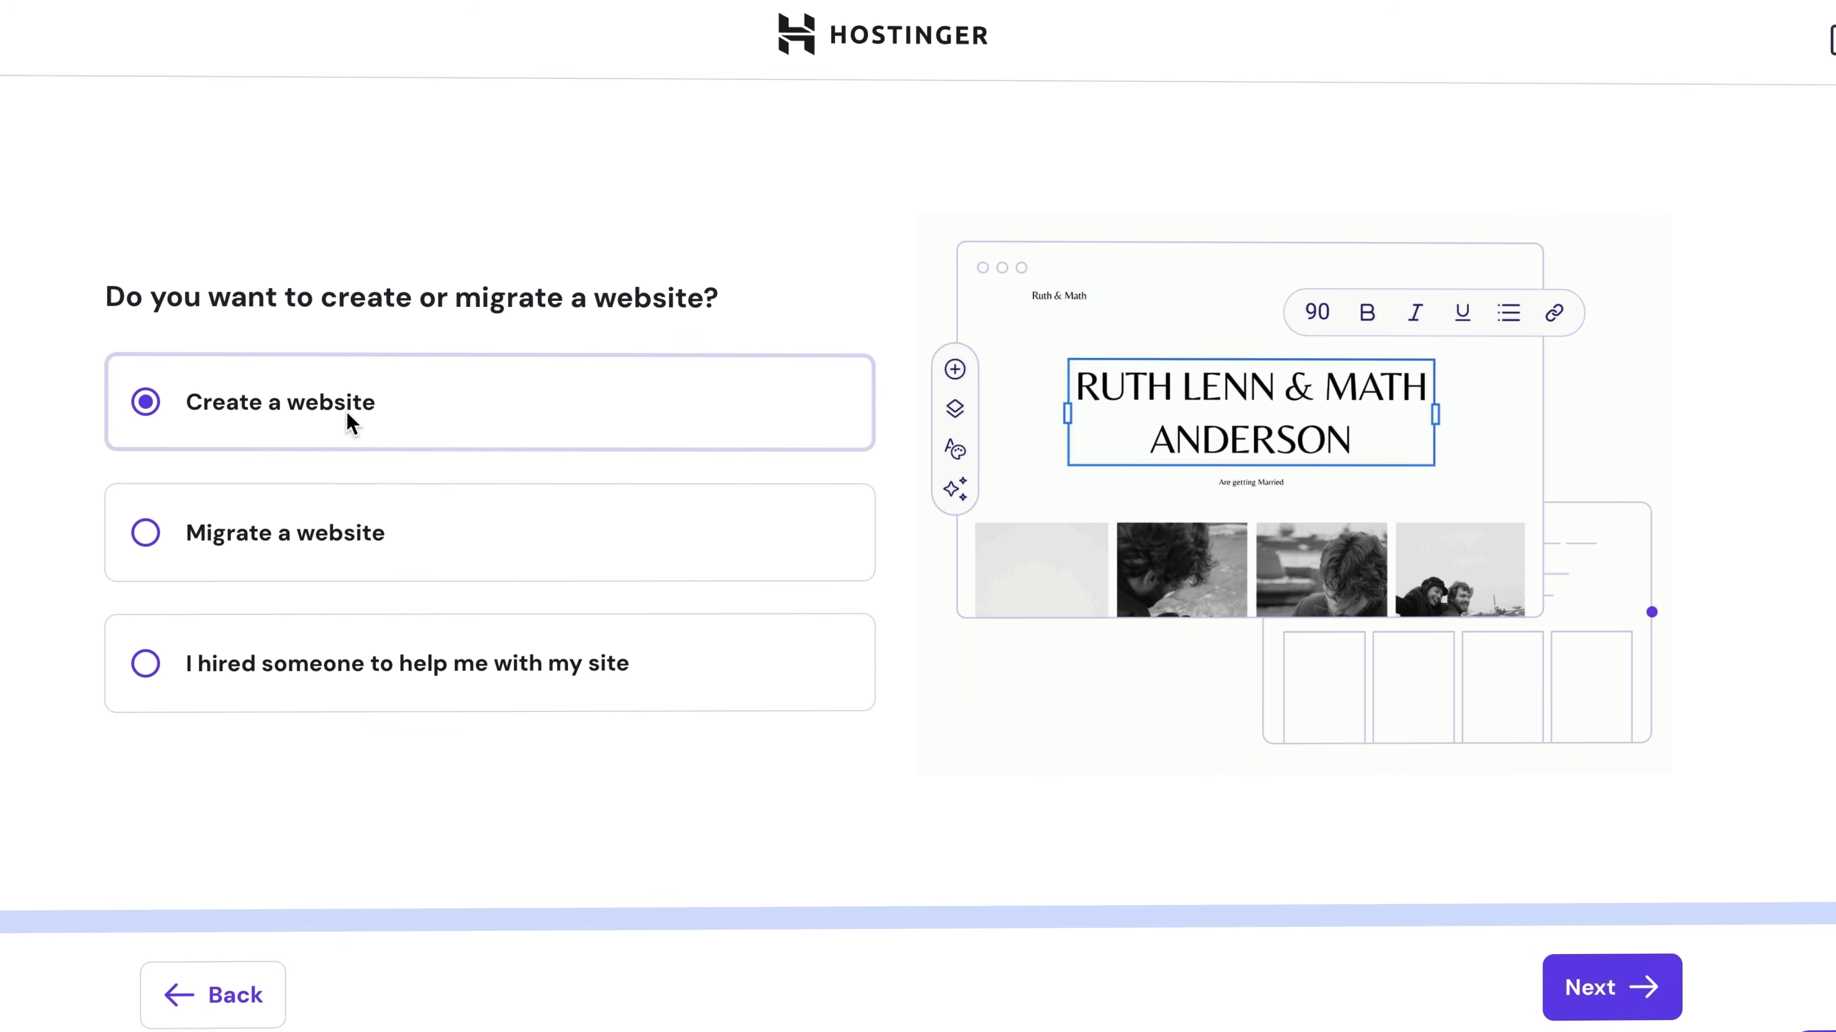
click(1589, 999)
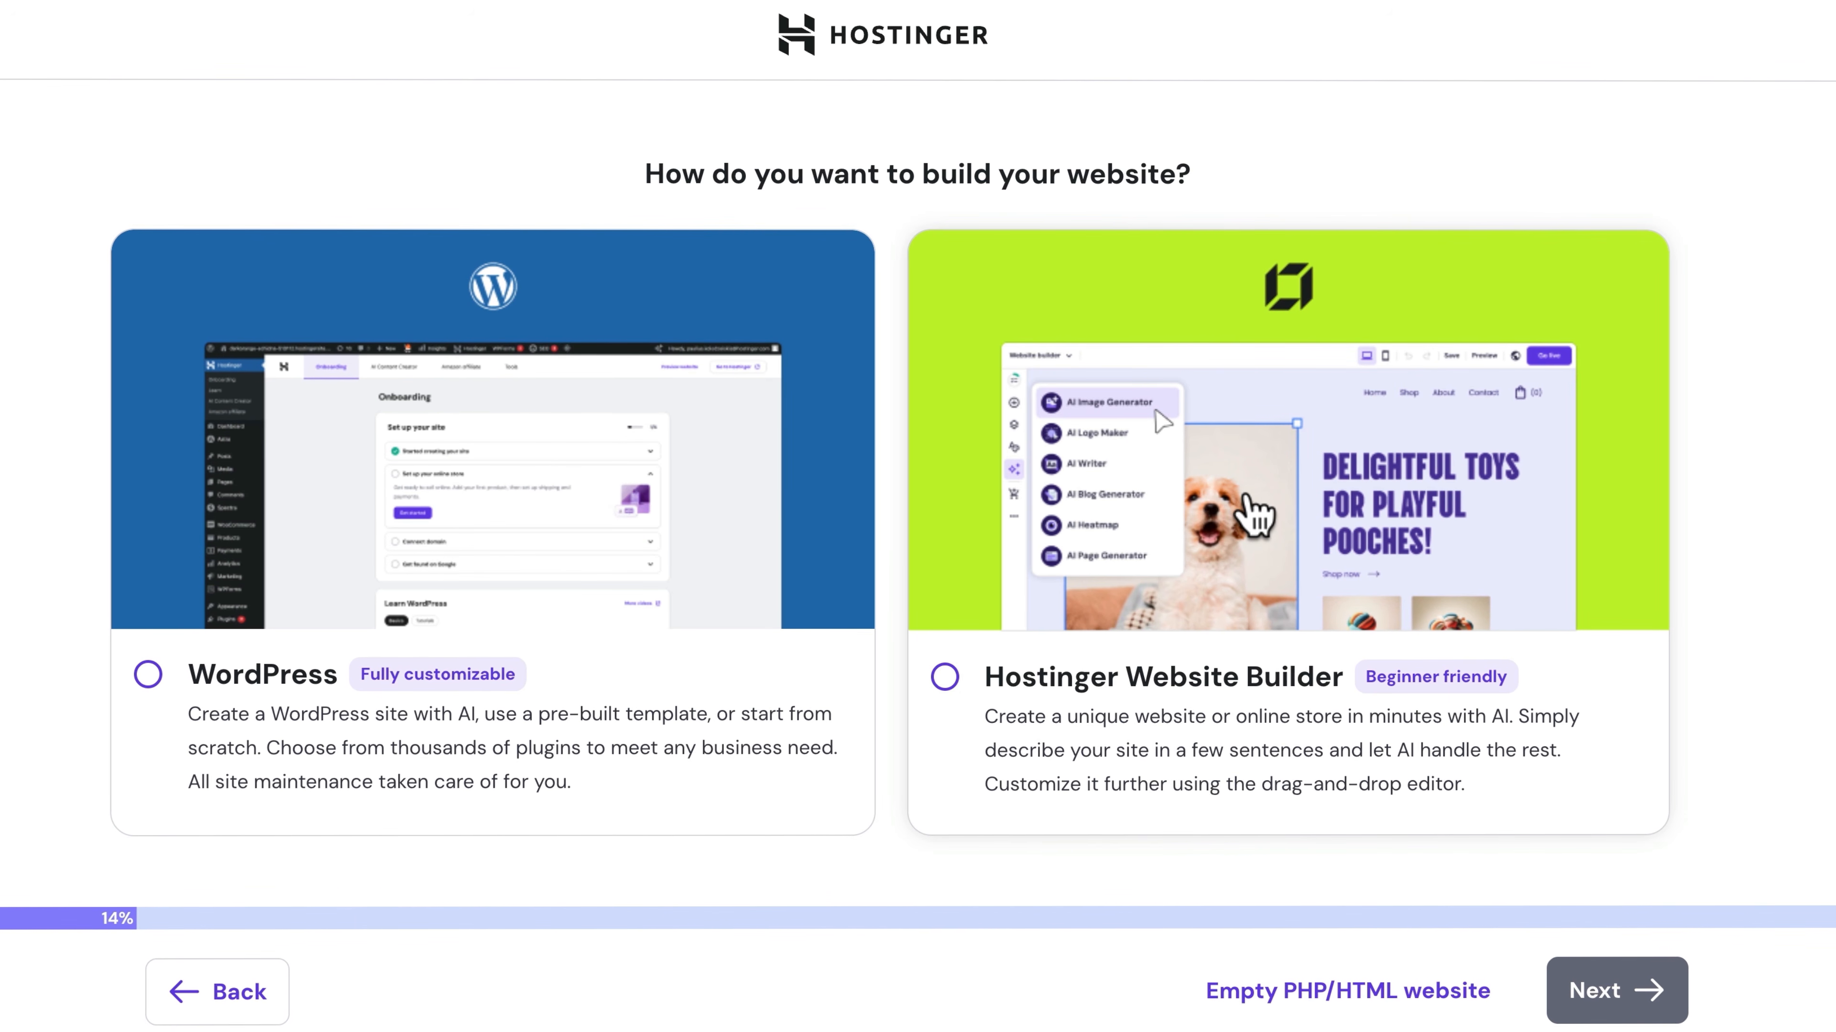
click(318, 513)
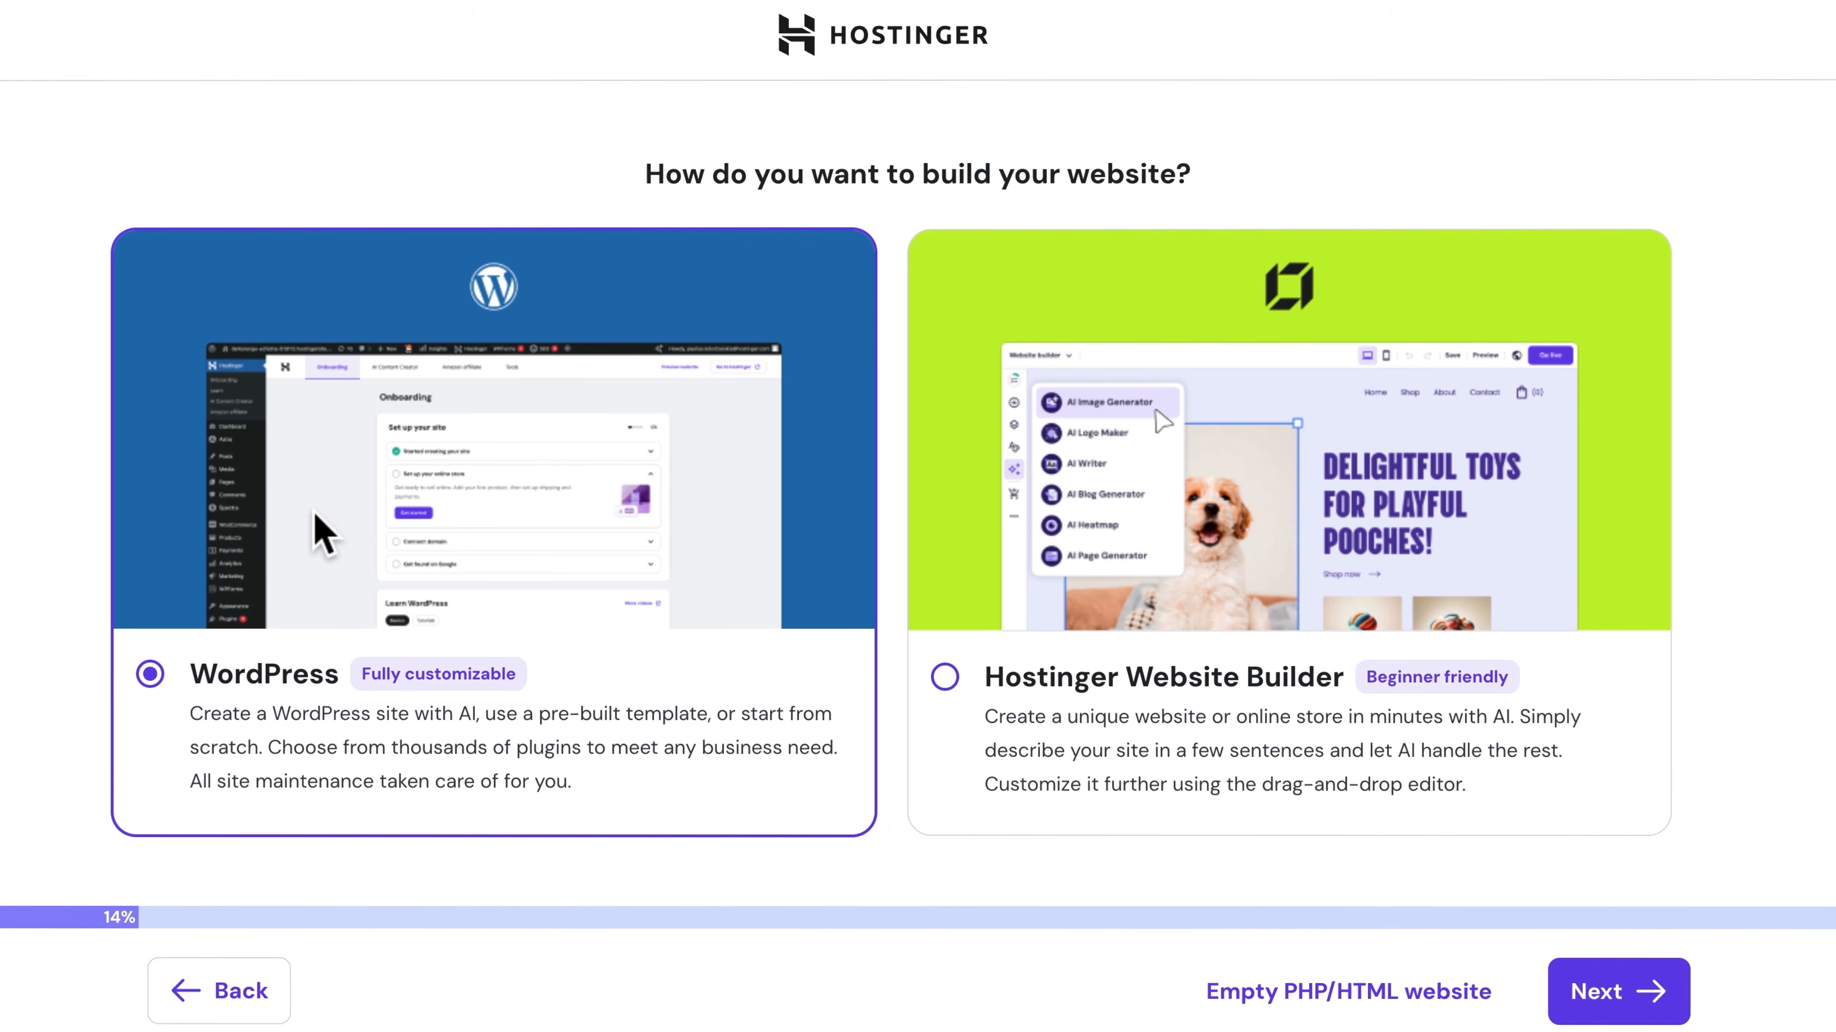
click(1609, 996)
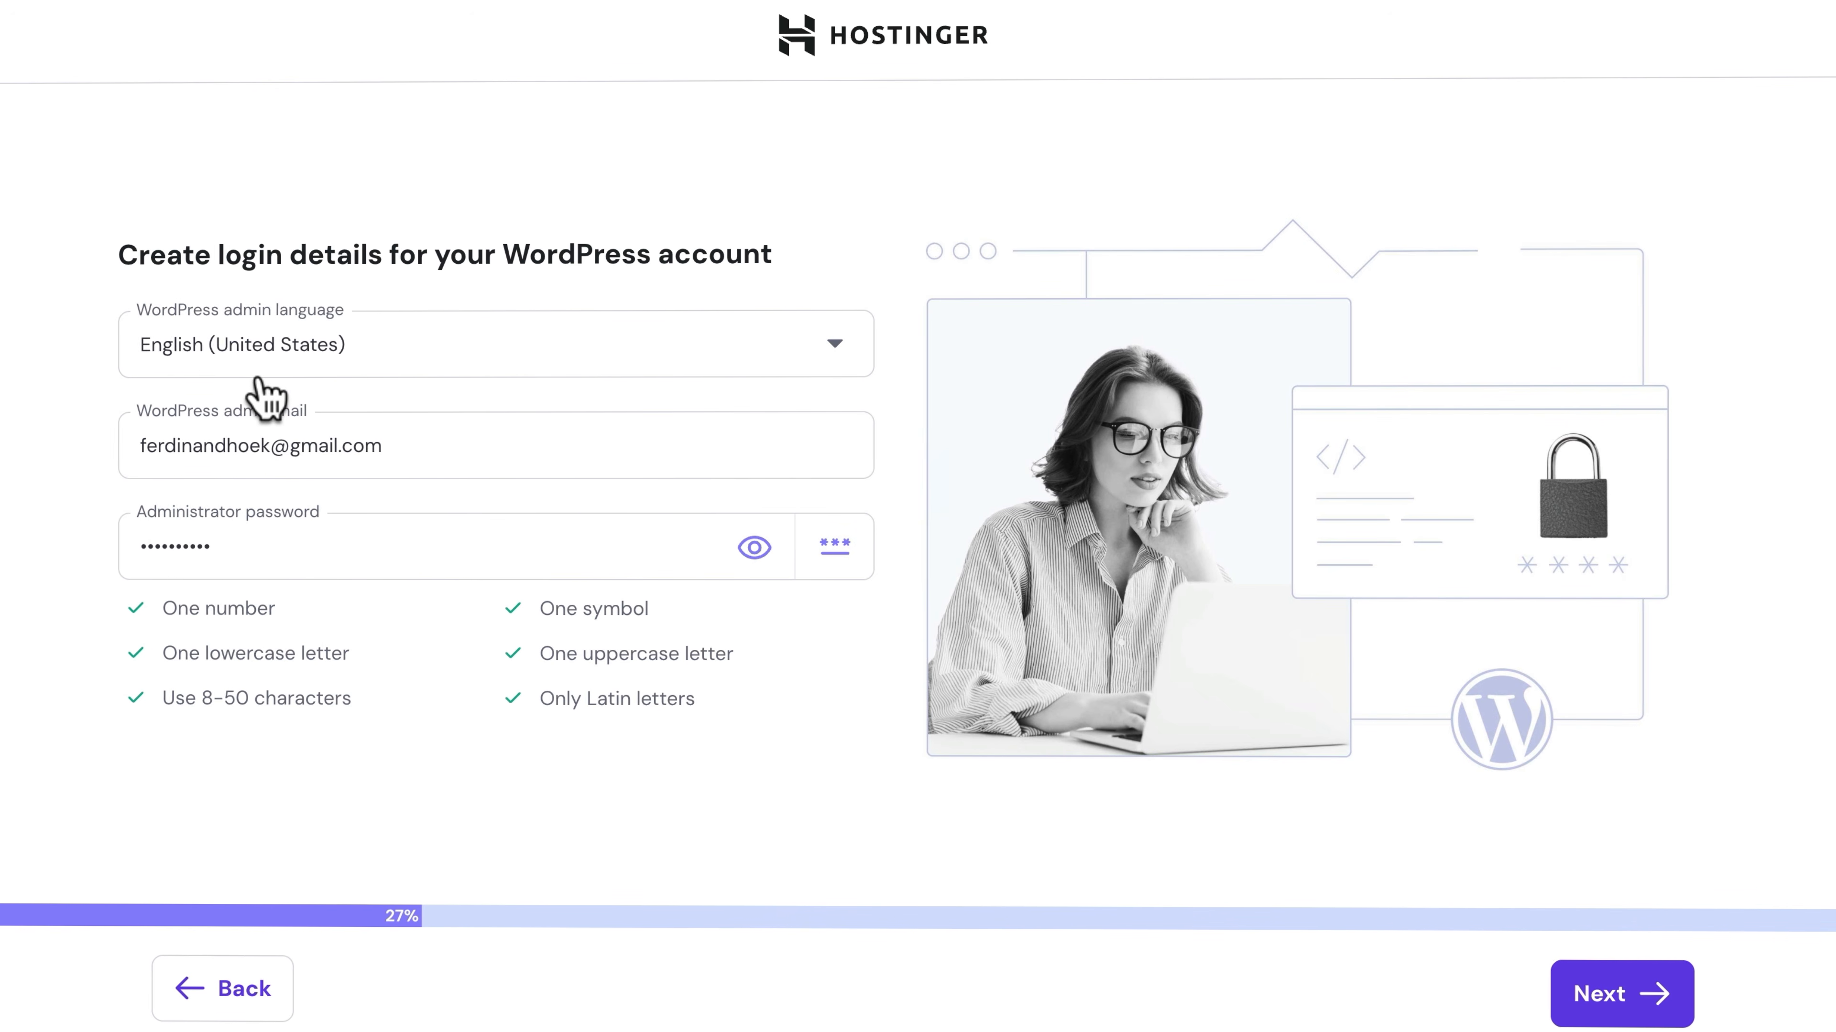
Set the WordPress admin e-mail address and administrator password, and continue to the website building options
triple_click(237, 423)
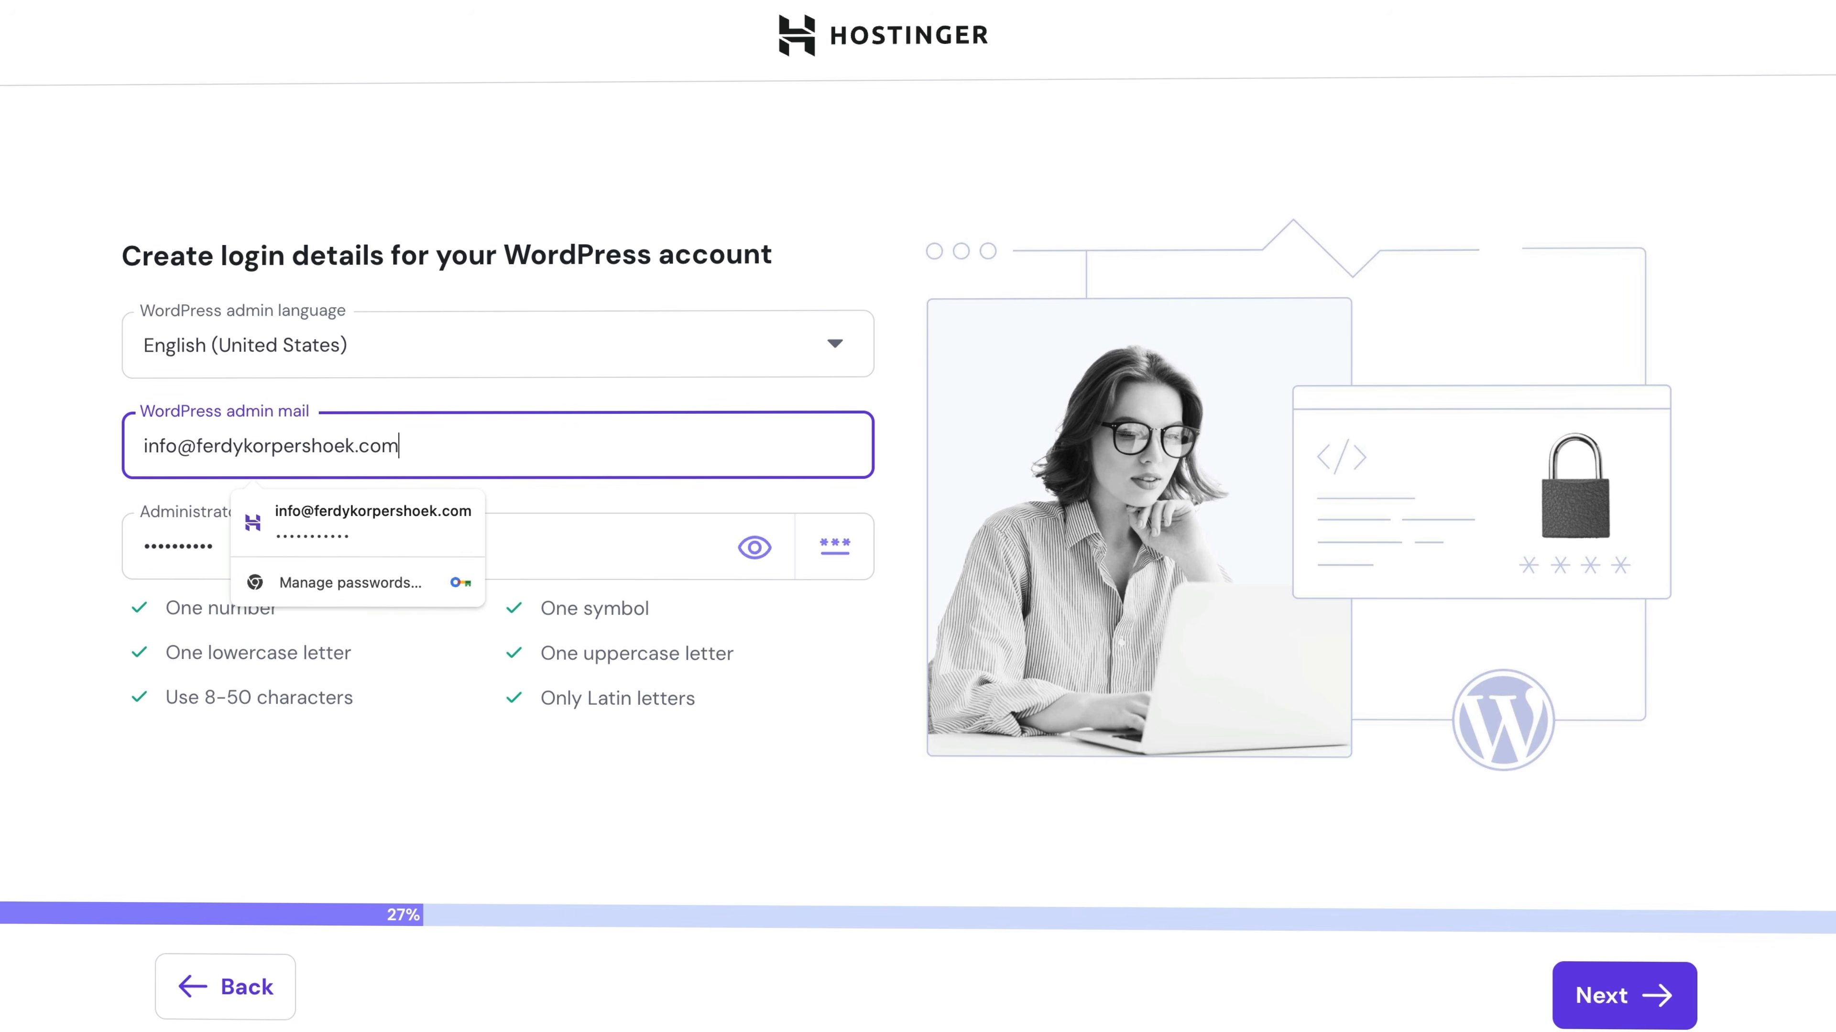
key(Tab)
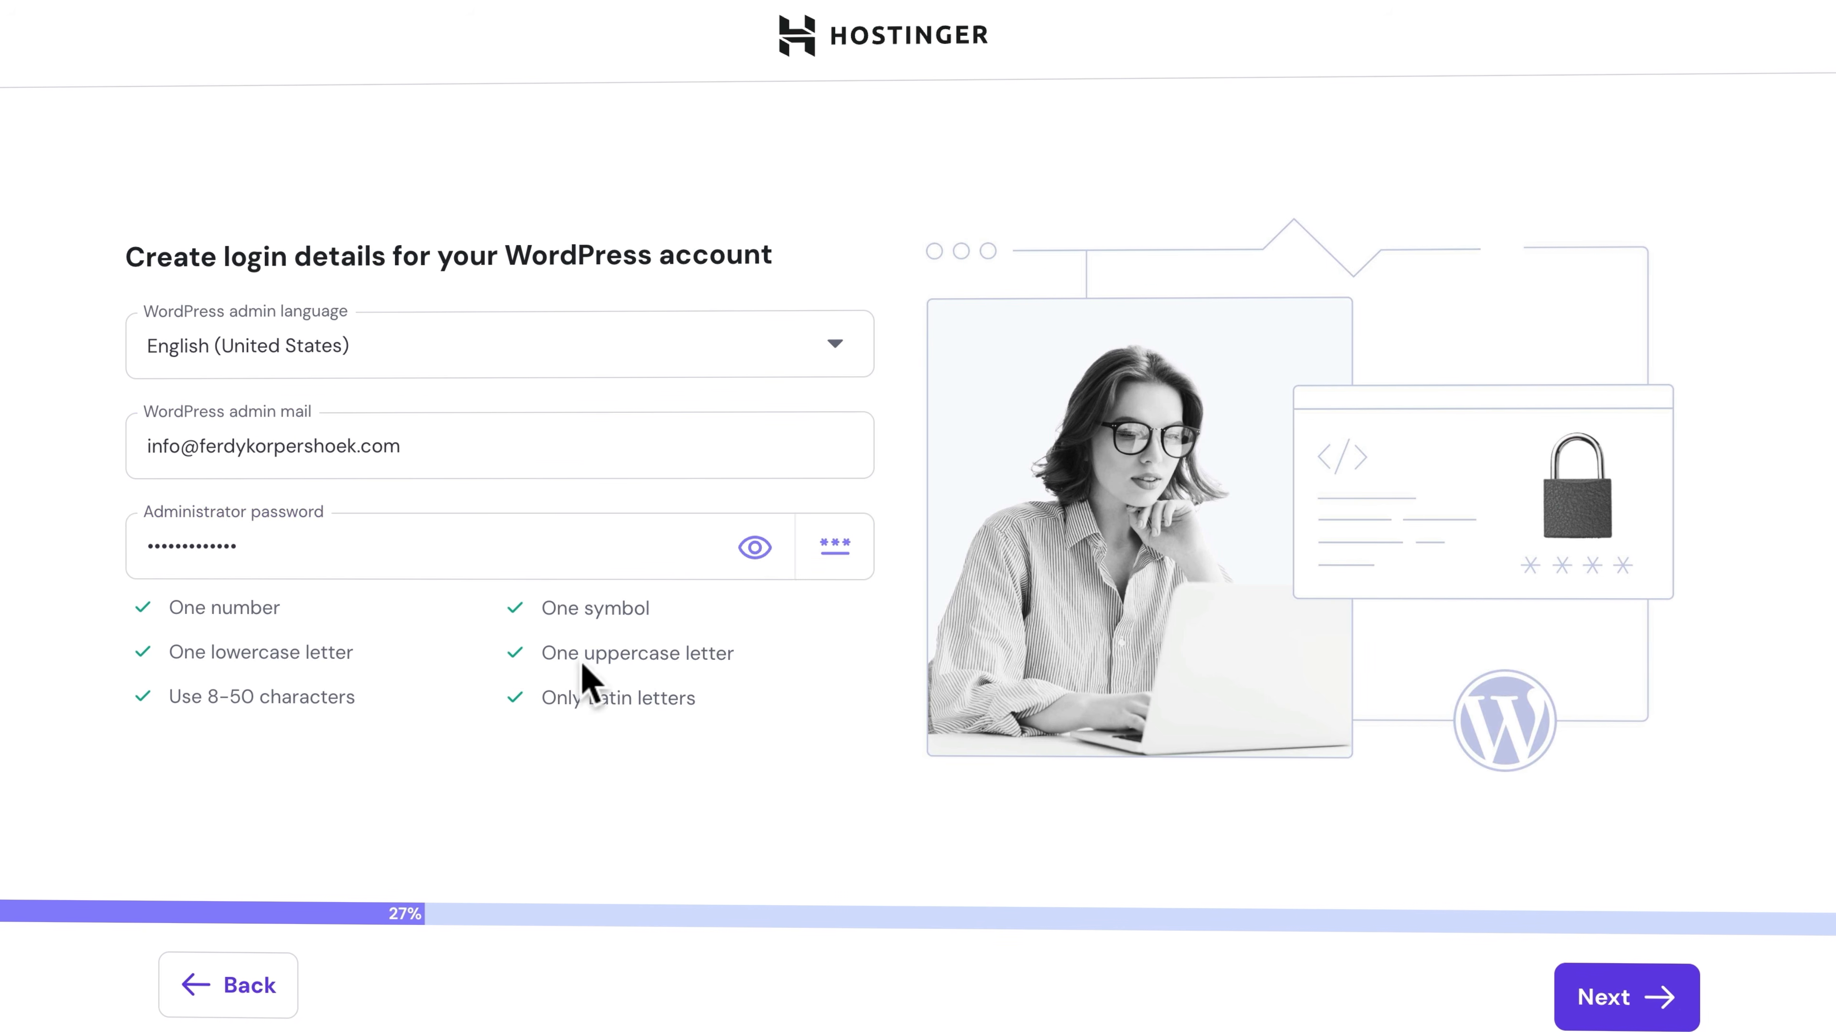
click(1599, 1002)
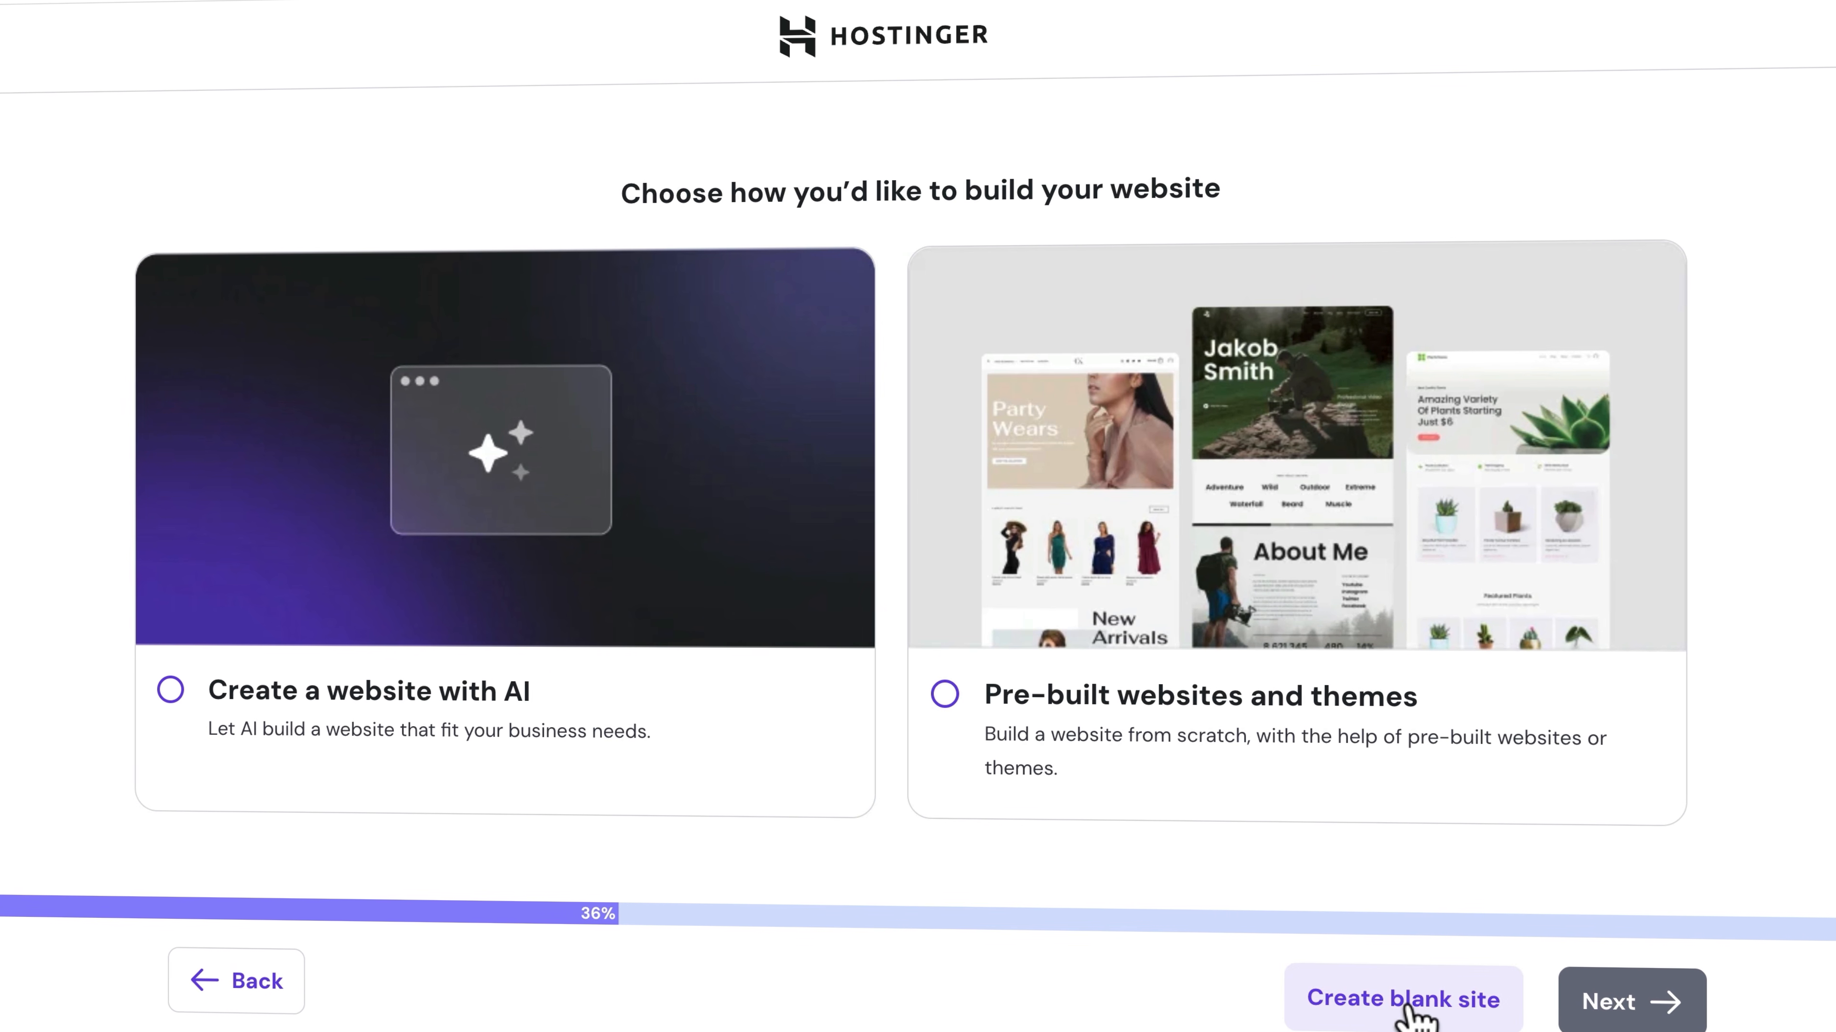
Create a blank WordPress site on a temporary domain
click(1409, 1006)
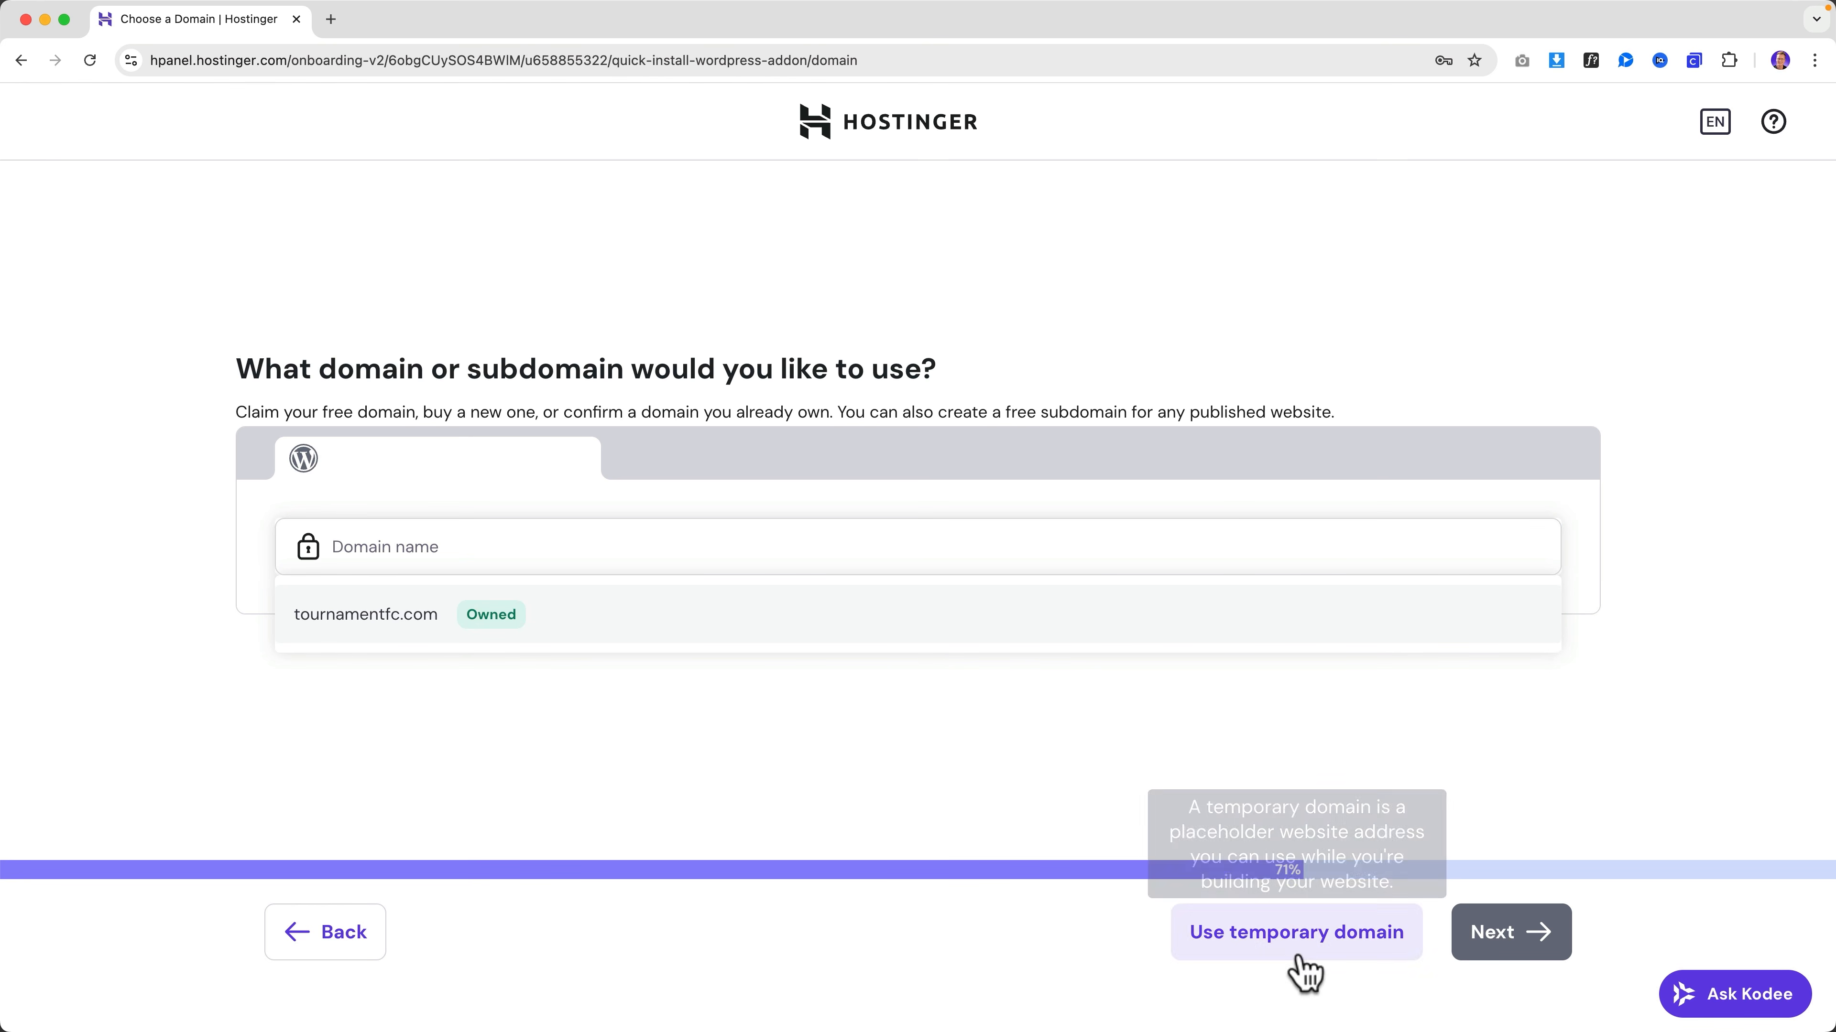
click(1296, 932)
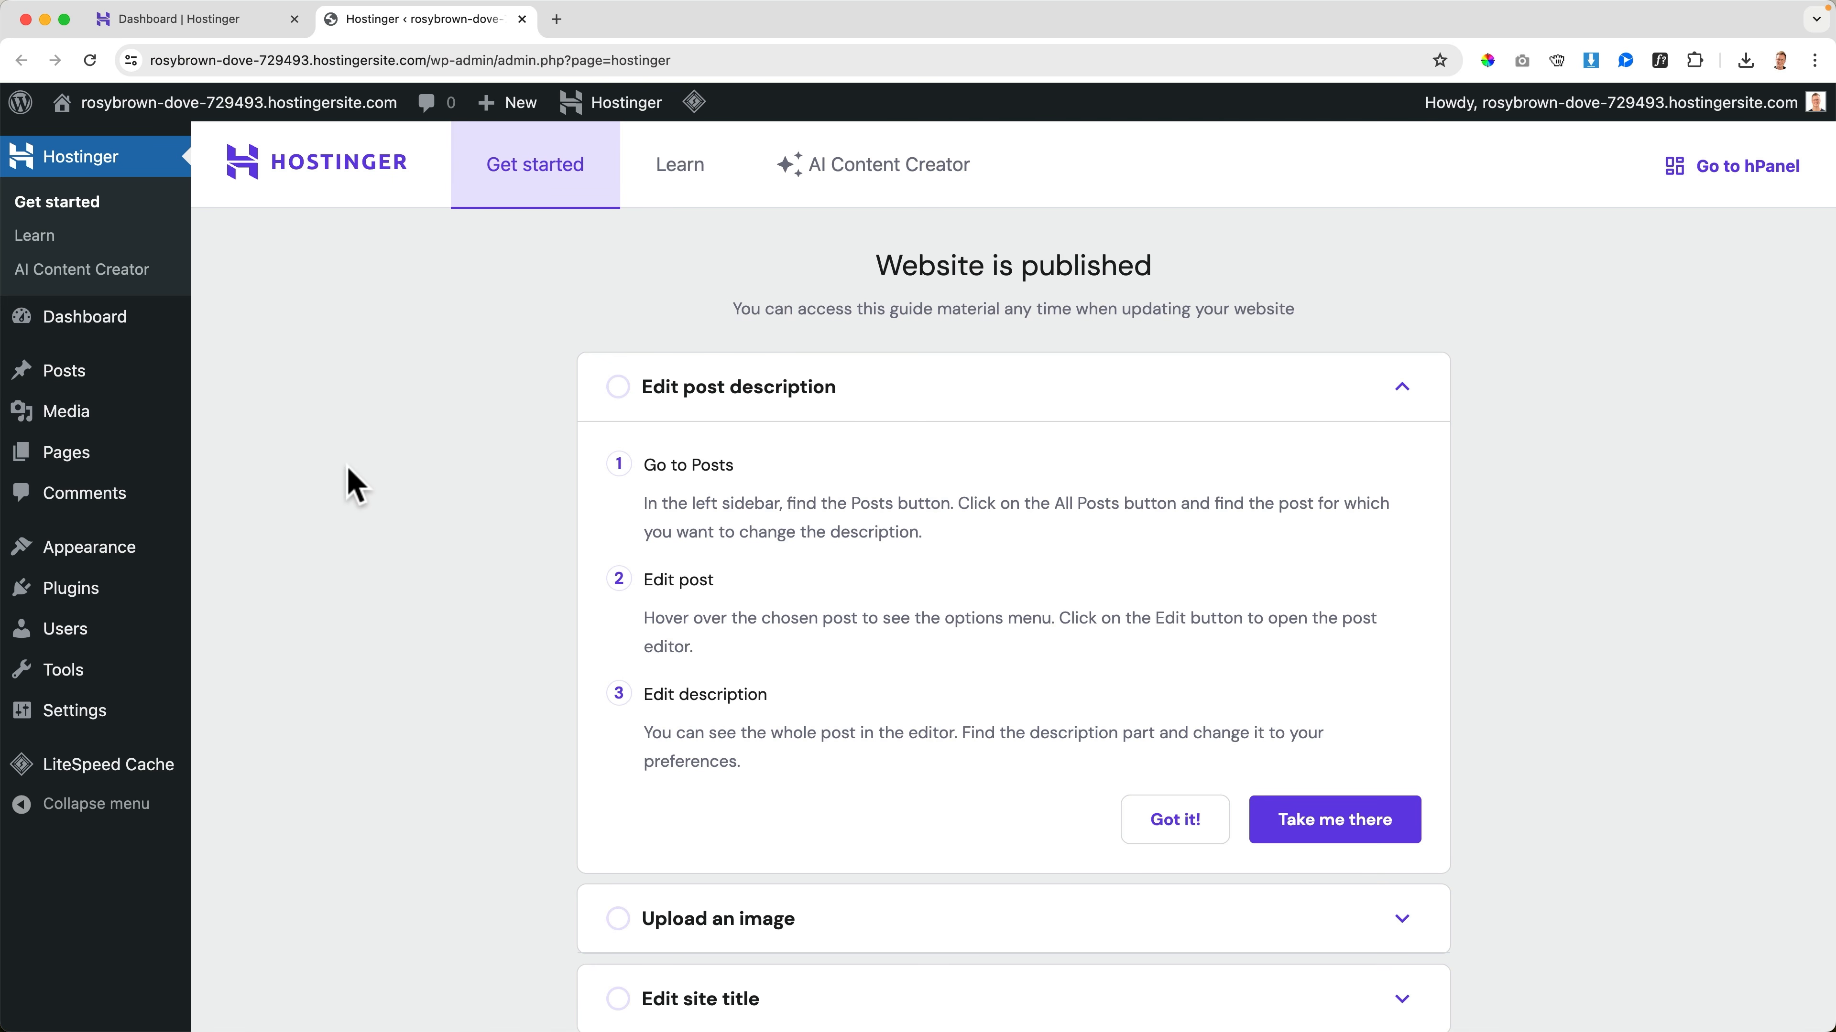
Deactivate the Hostinger, Hostinger AI and LiteSpeed Cache plugins in one bulk action
click(83, 603)
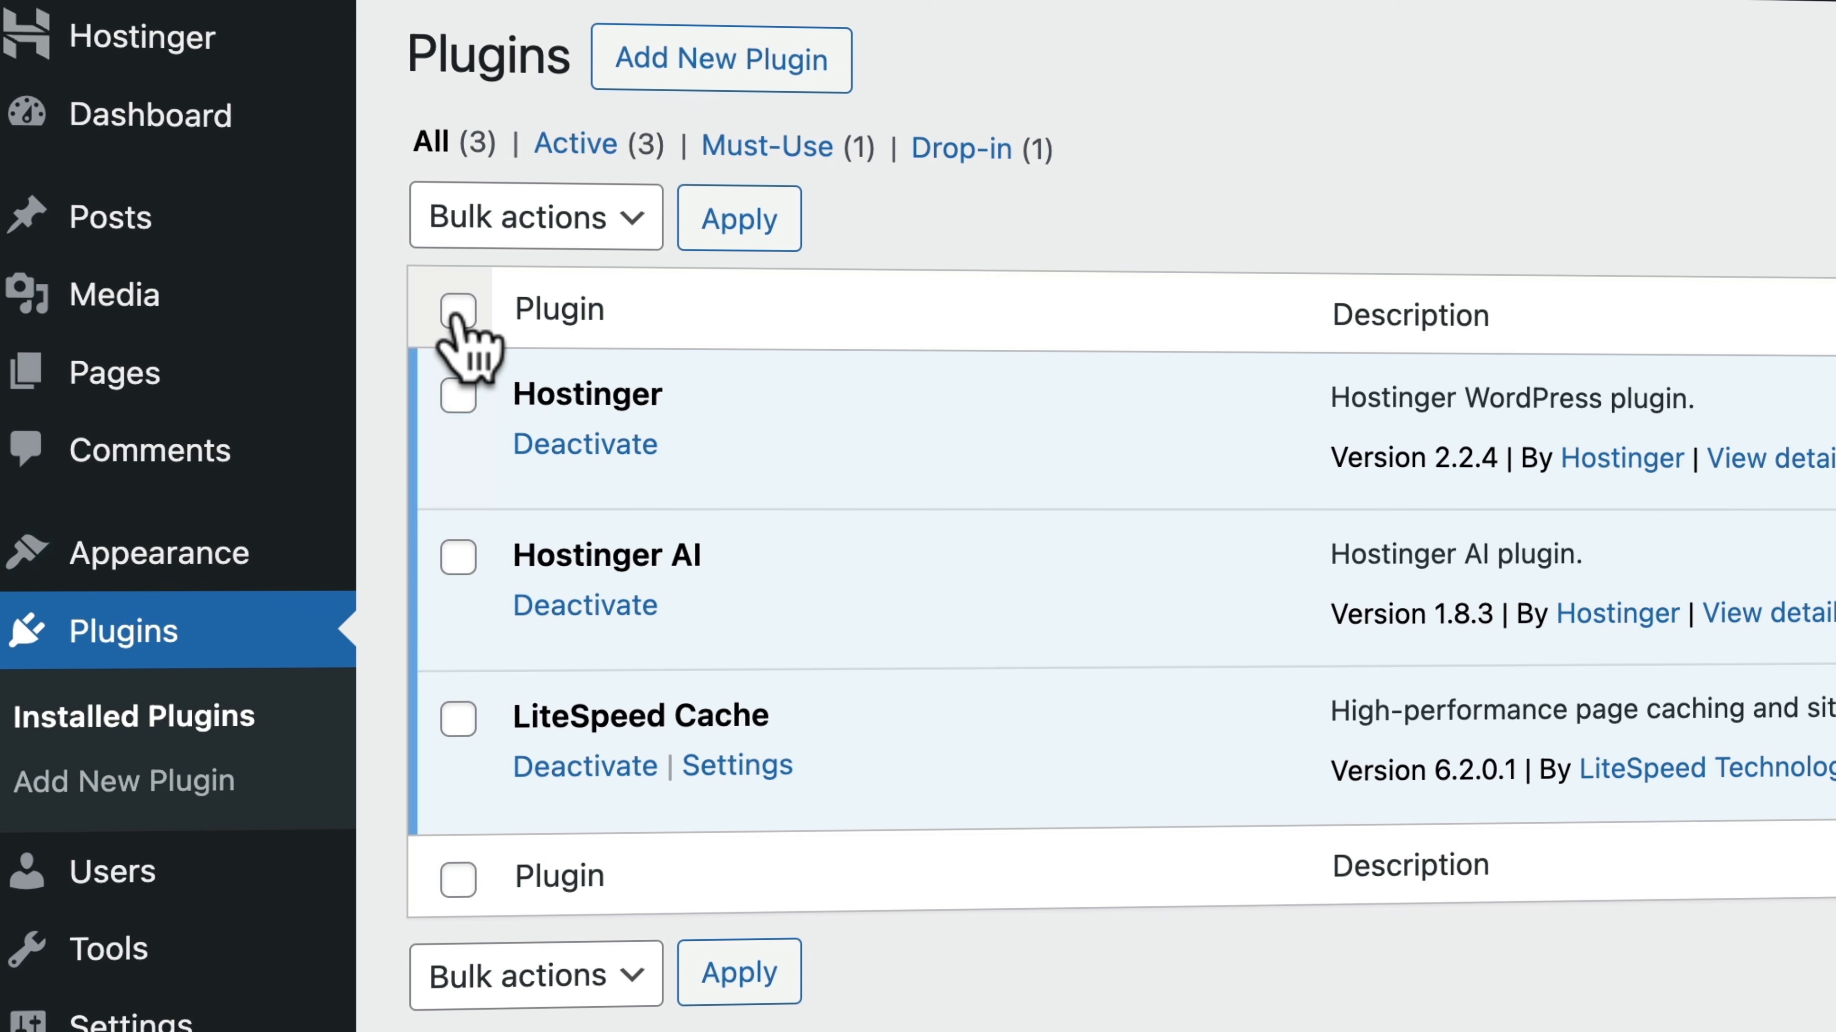
click(458, 314)
click(497, 230)
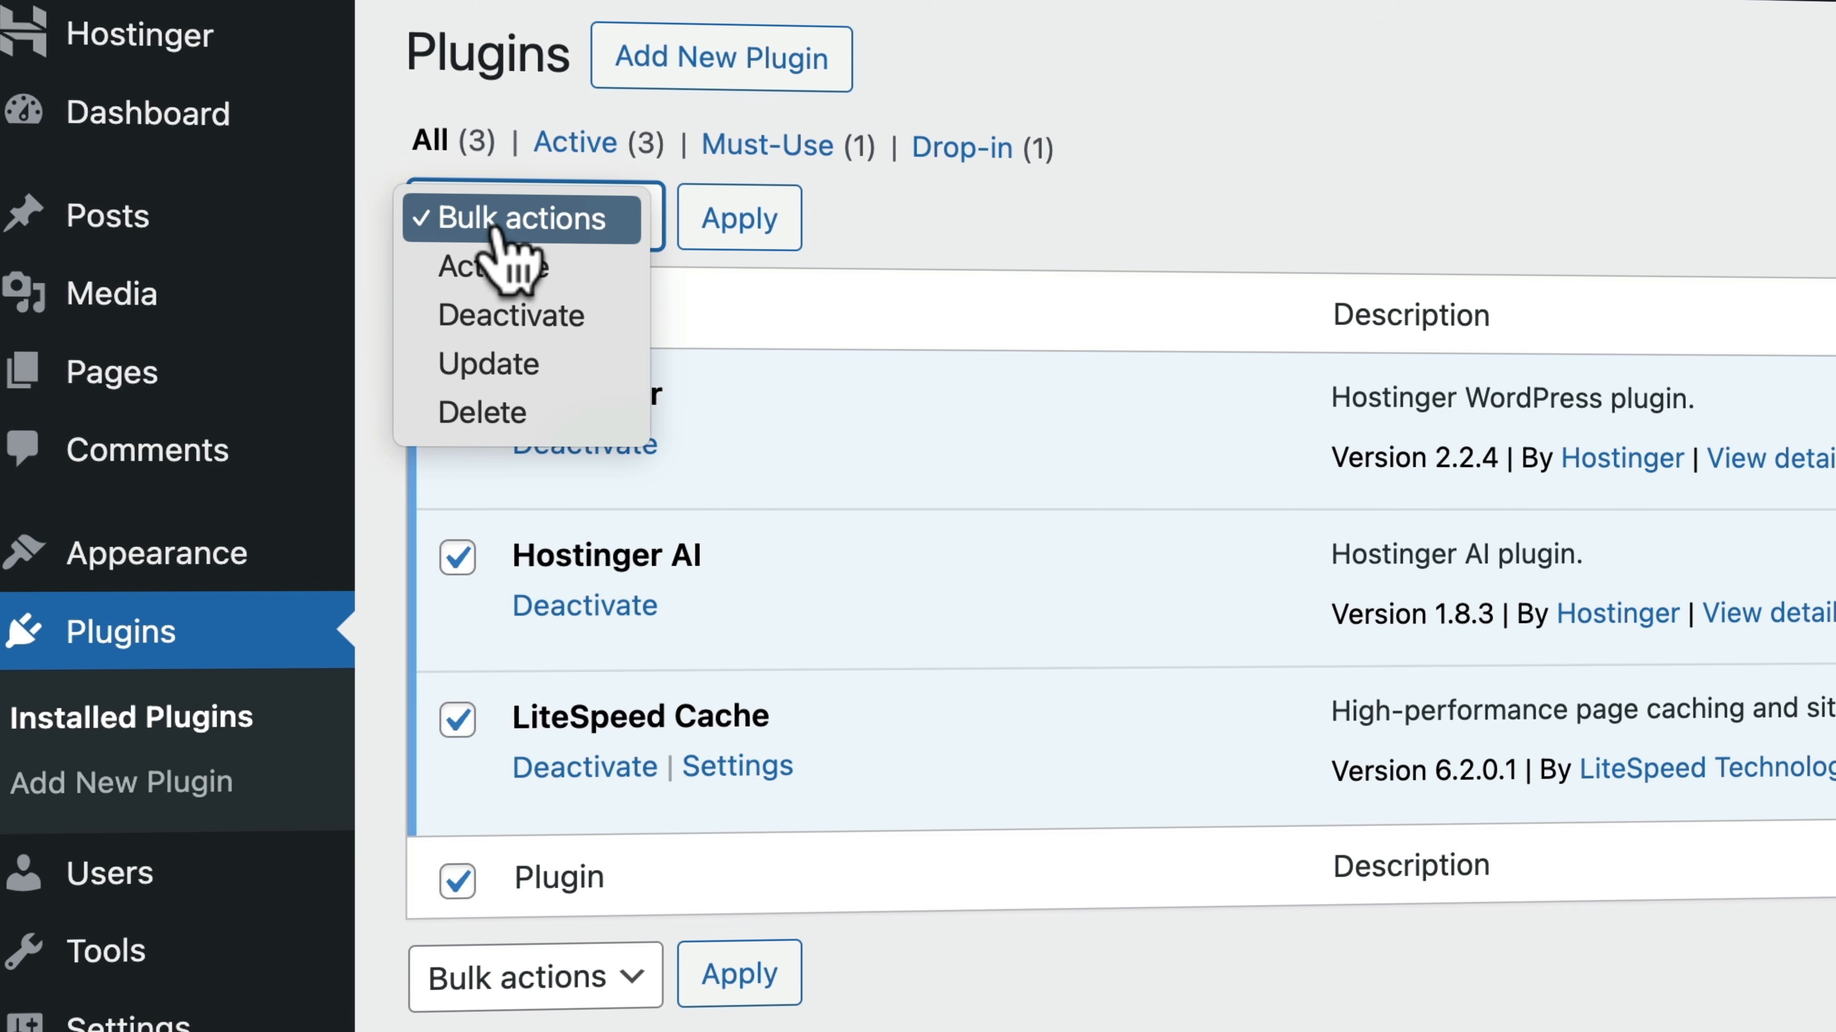
click(569, 334)
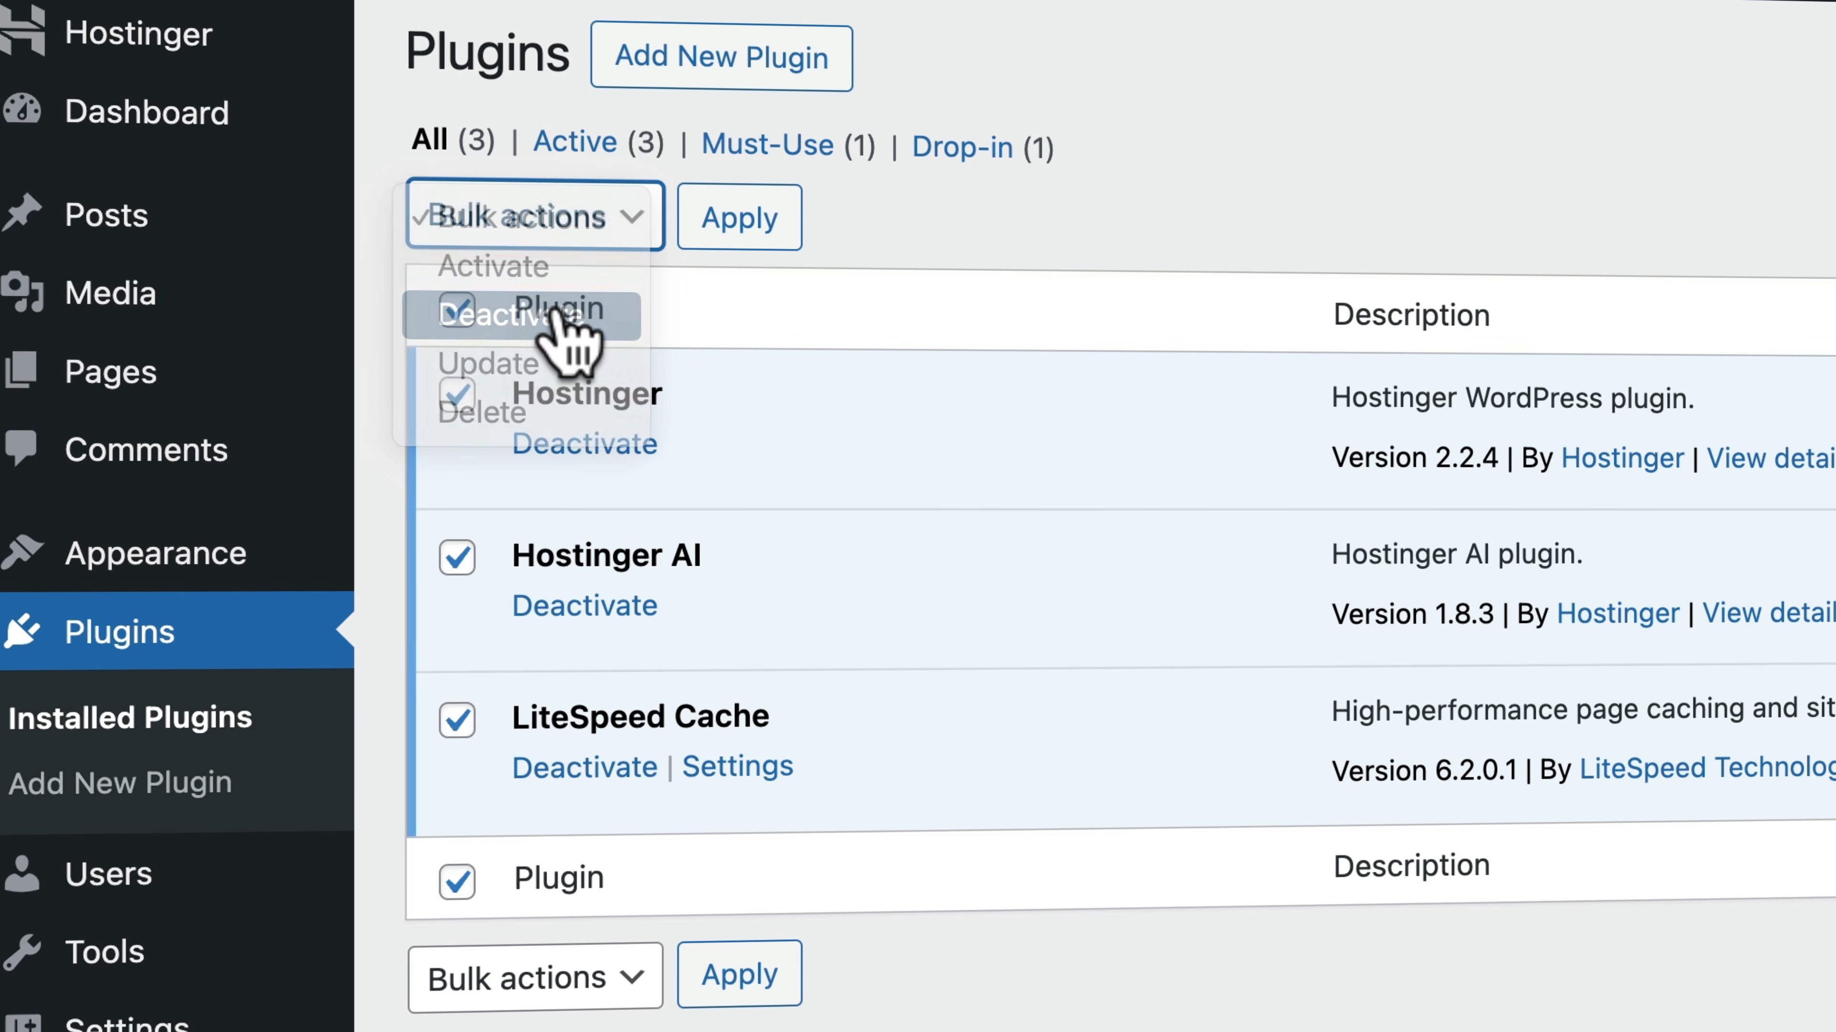
click(722, 224)
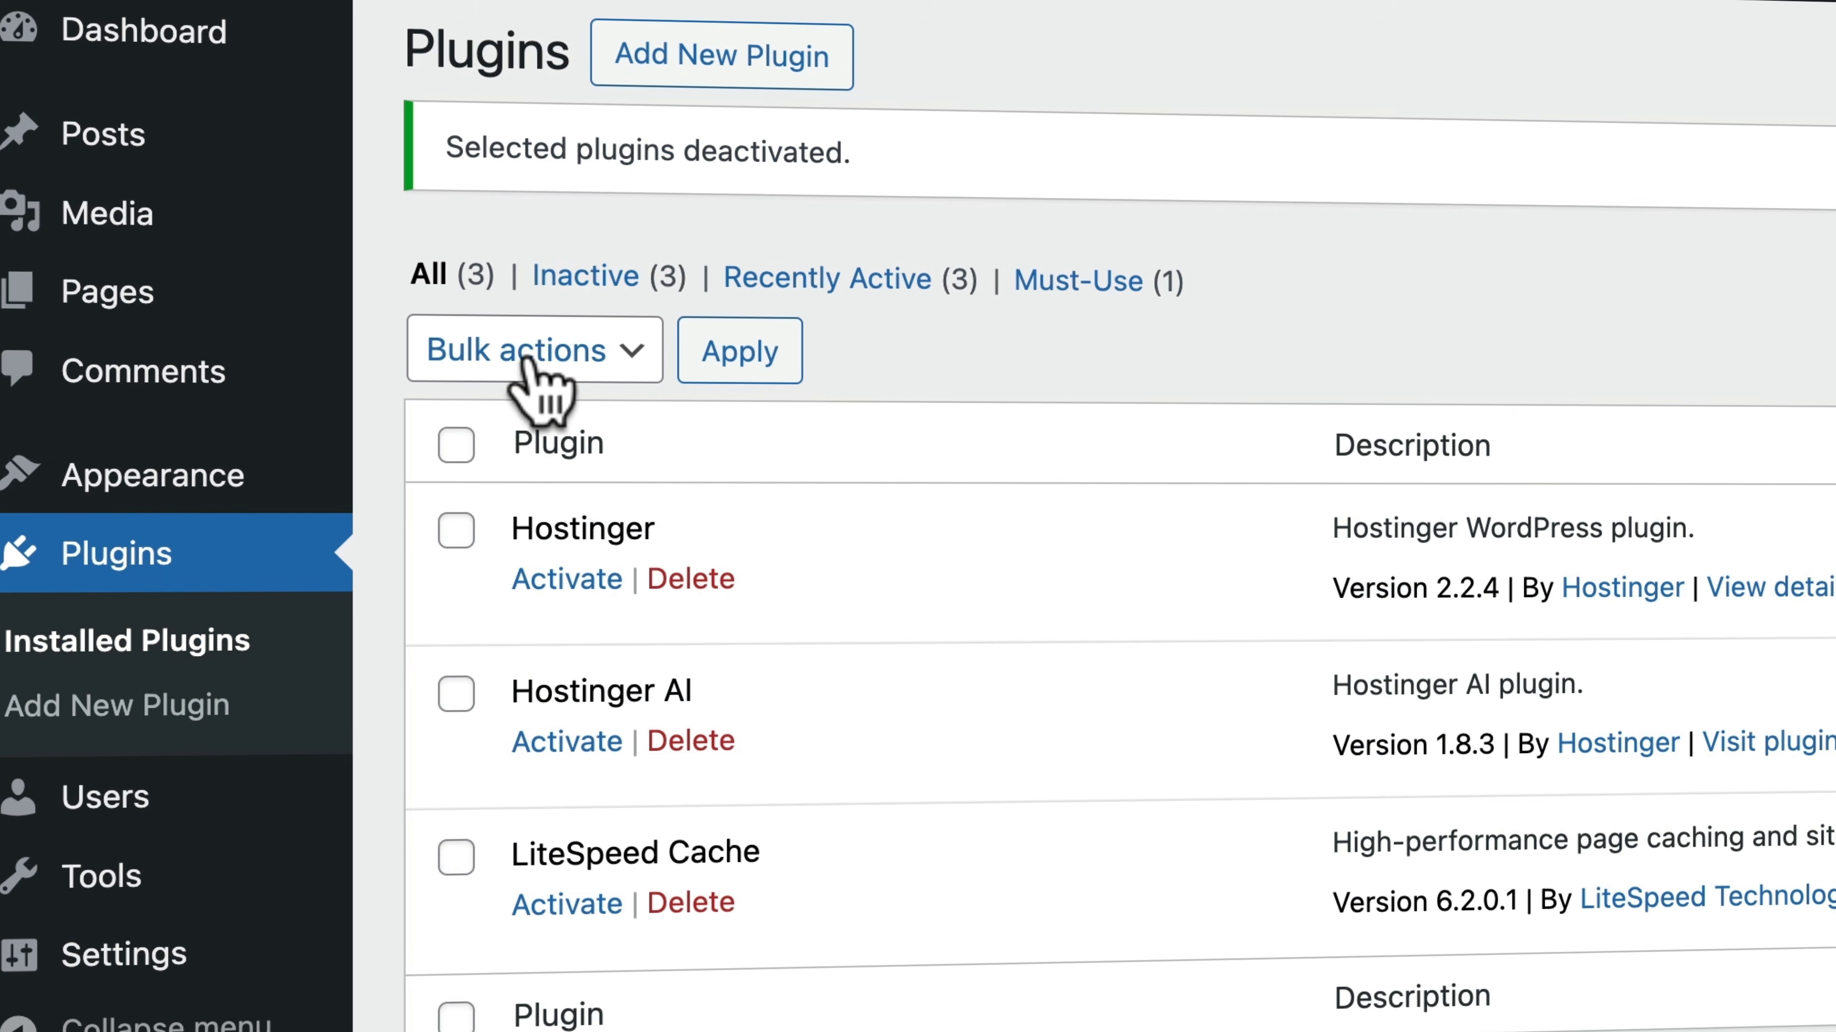
Delete the deactivated Hostinger, Hostinger AI and LiteSpeed Cache plugins and their data in one bulk action
click(456, 444)
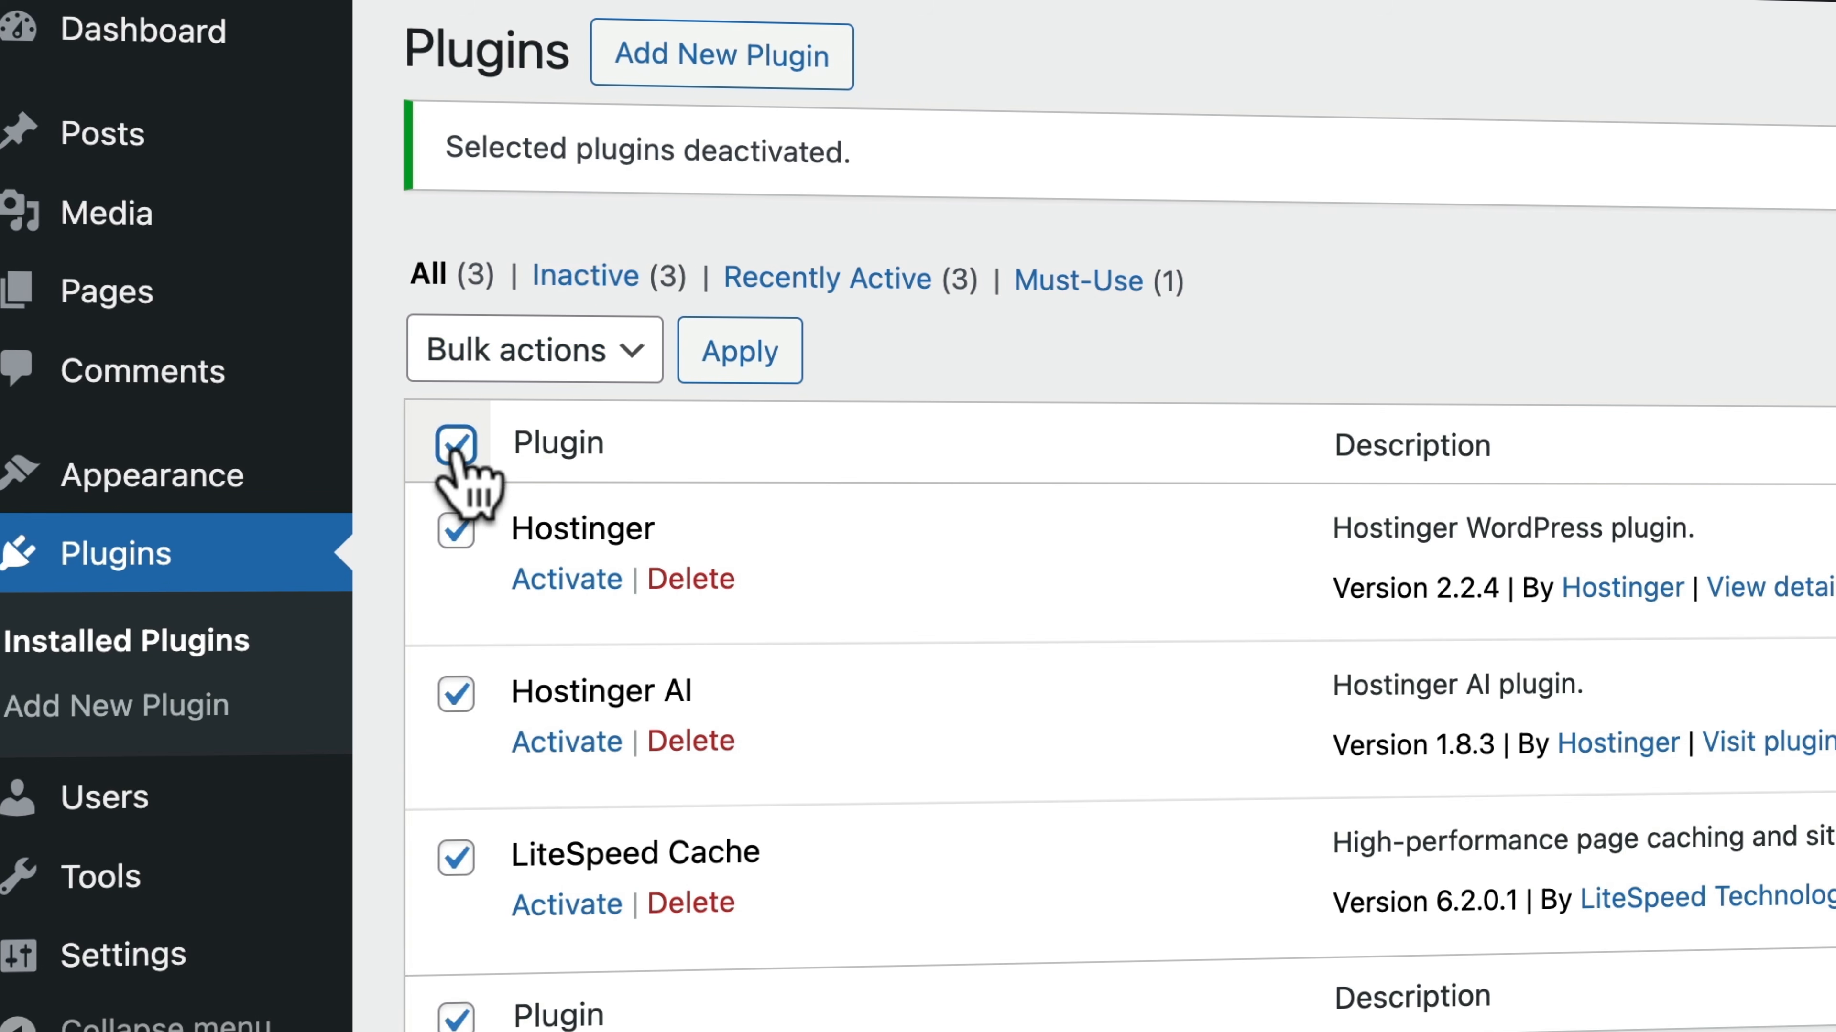
click(506, 358)
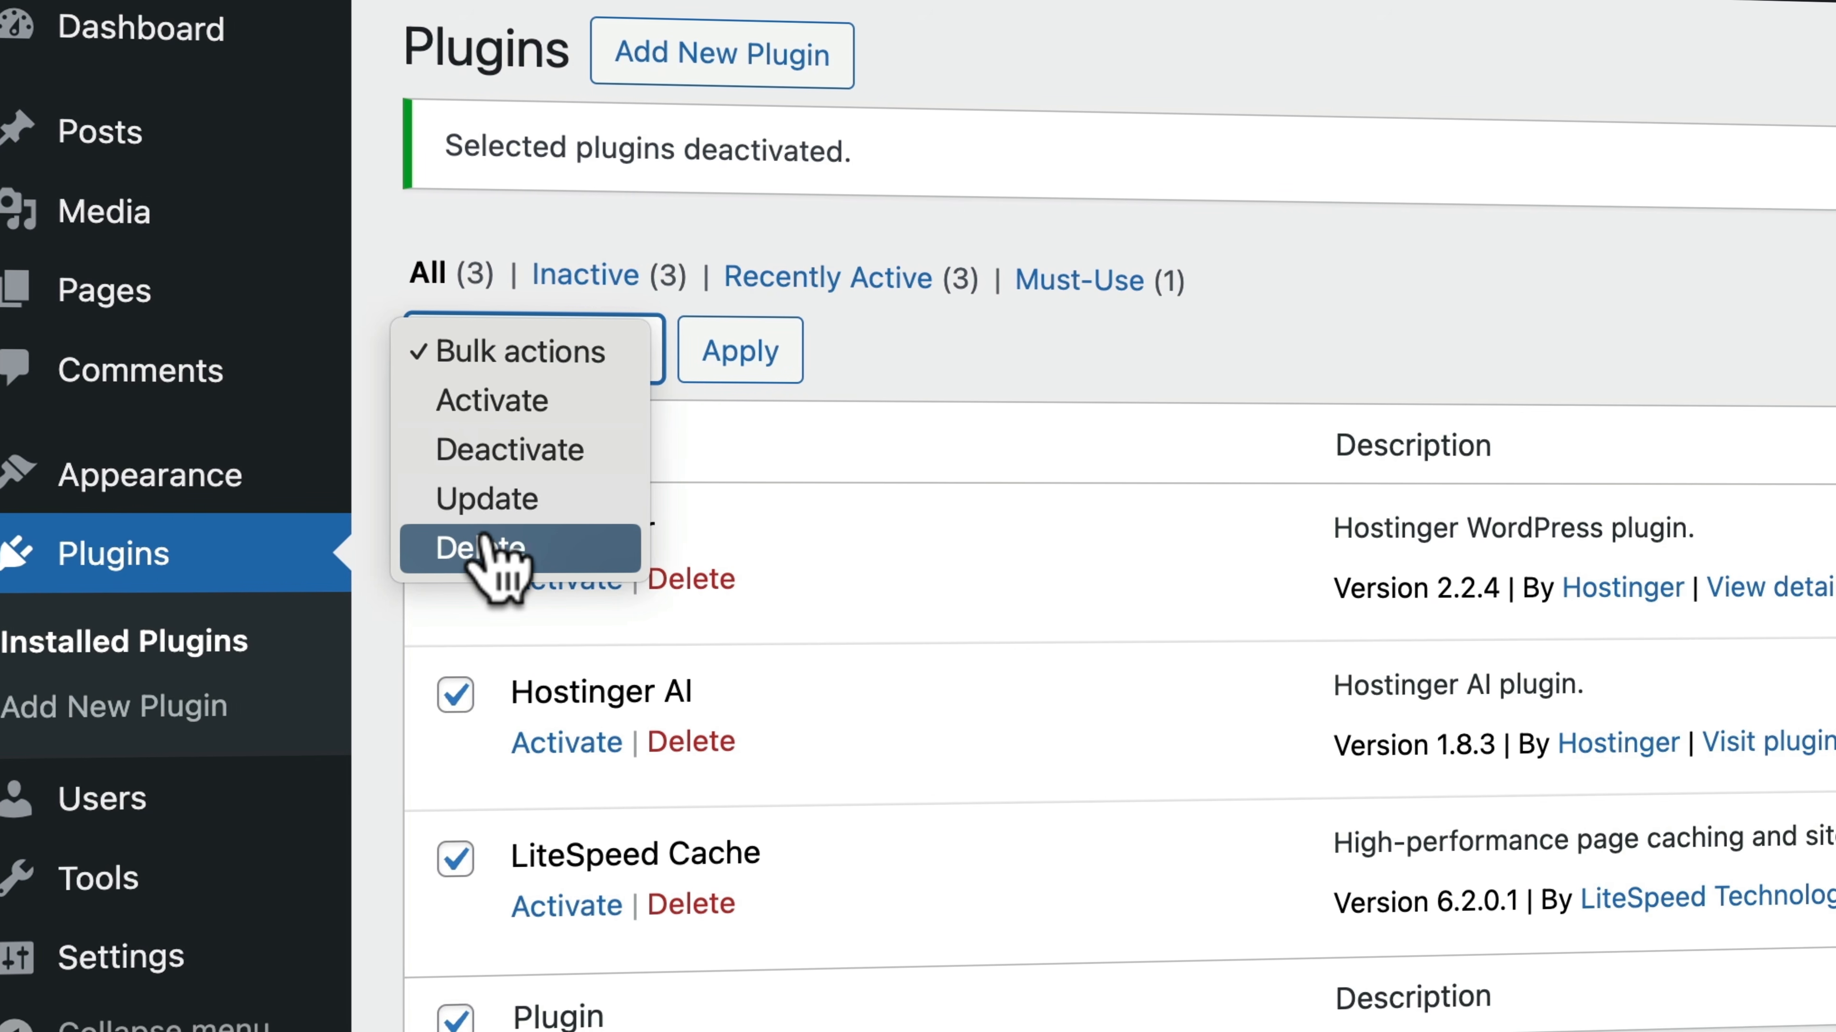
click(503, 550)
click(726, 351)
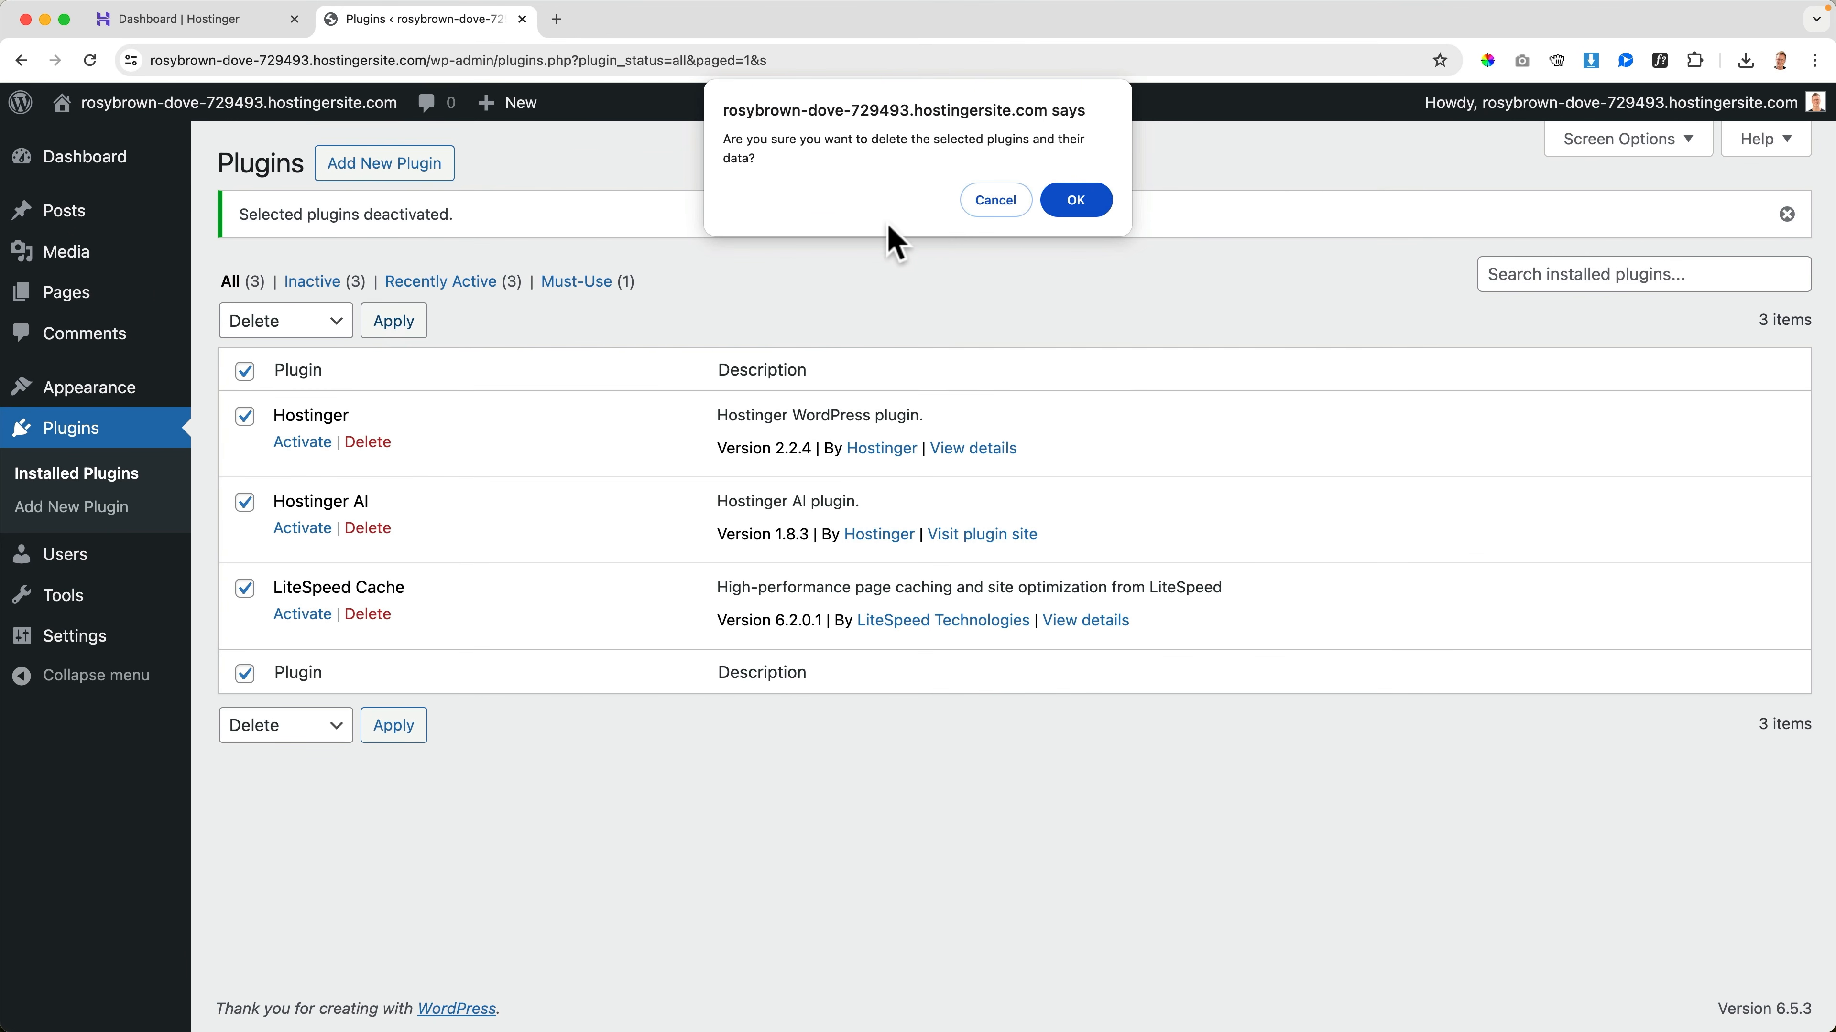
click(1066, 206)
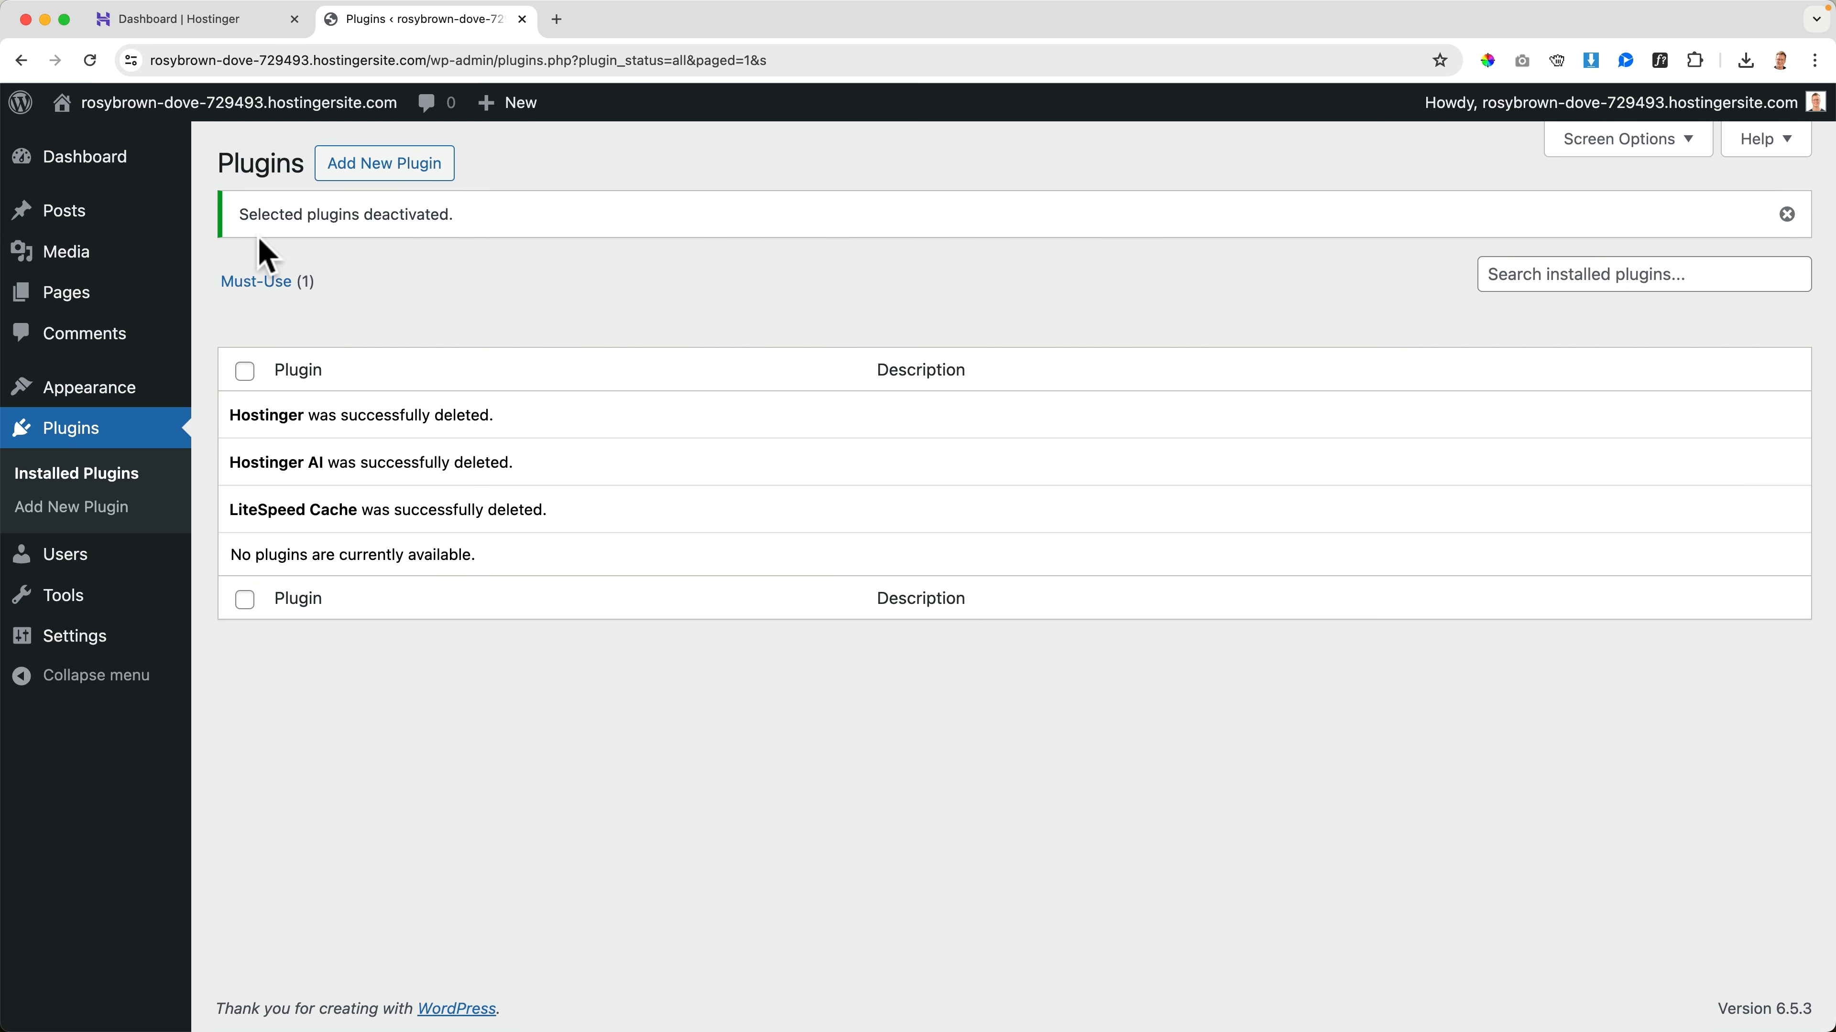
Move the "Hello world!" post to the trash and permanently delete it by emptying the posts trash
click(91, 227)
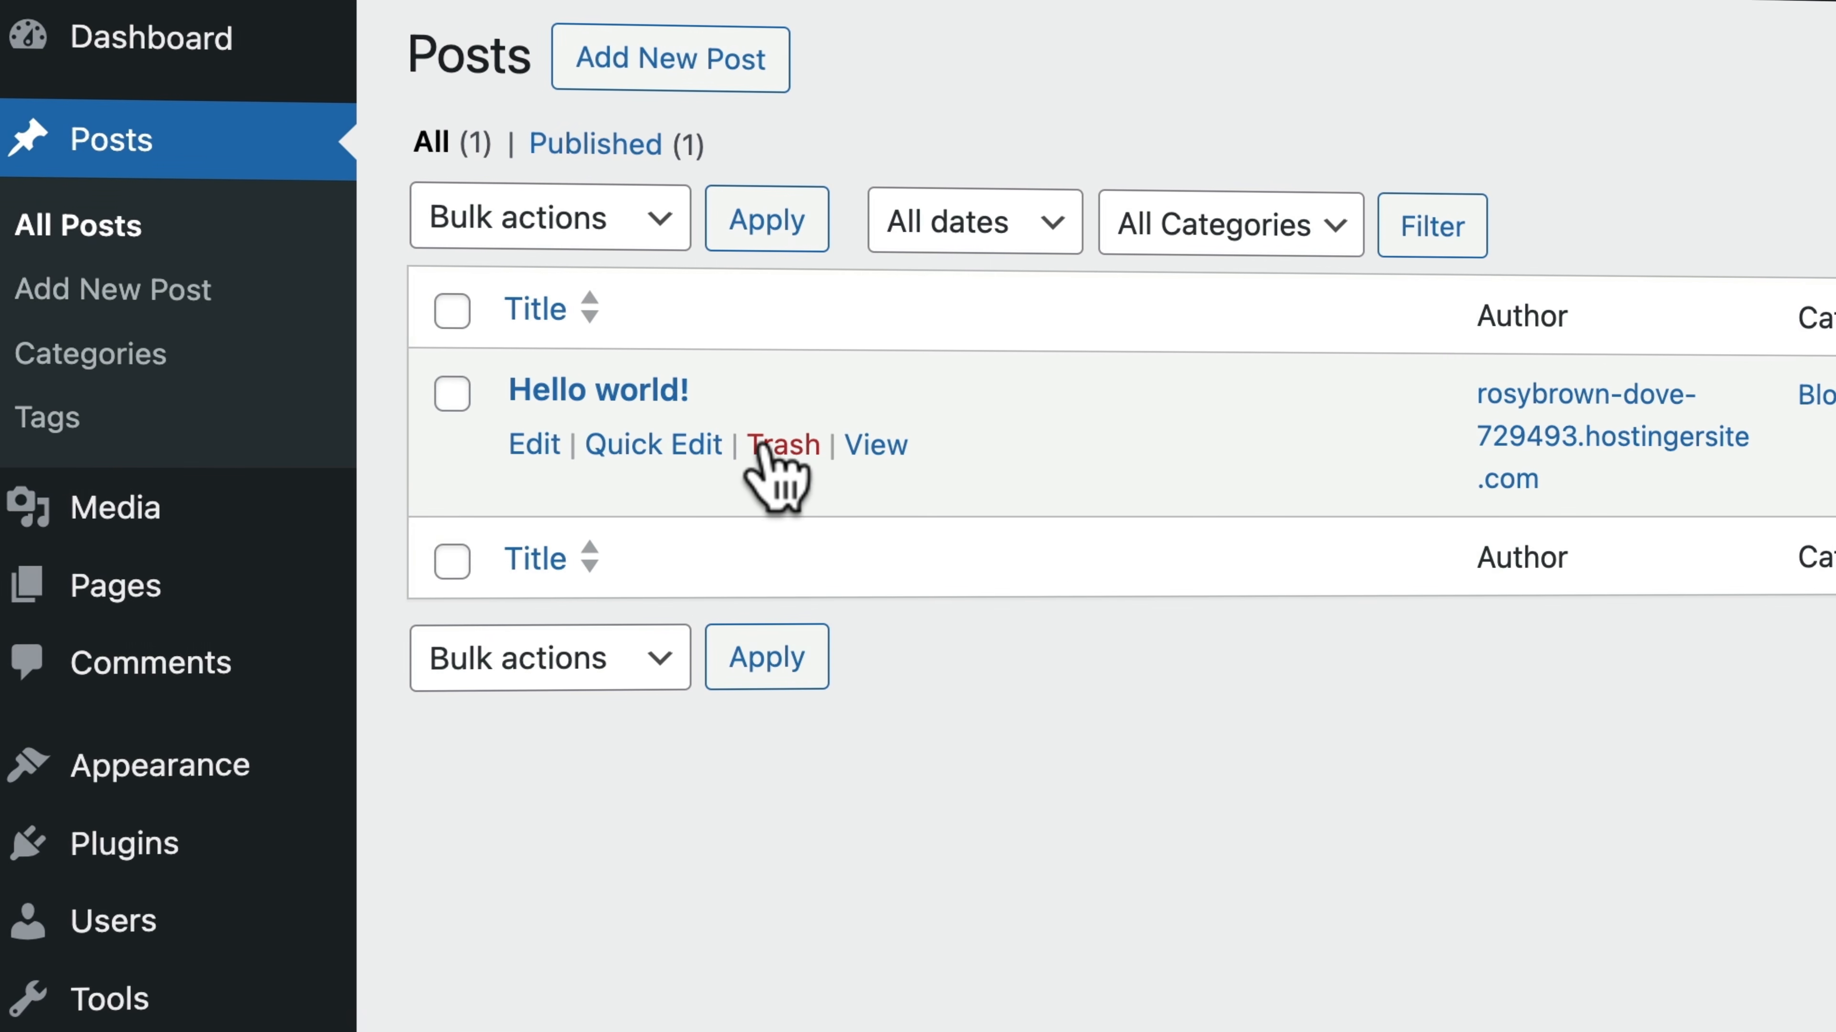
click(769, 449)
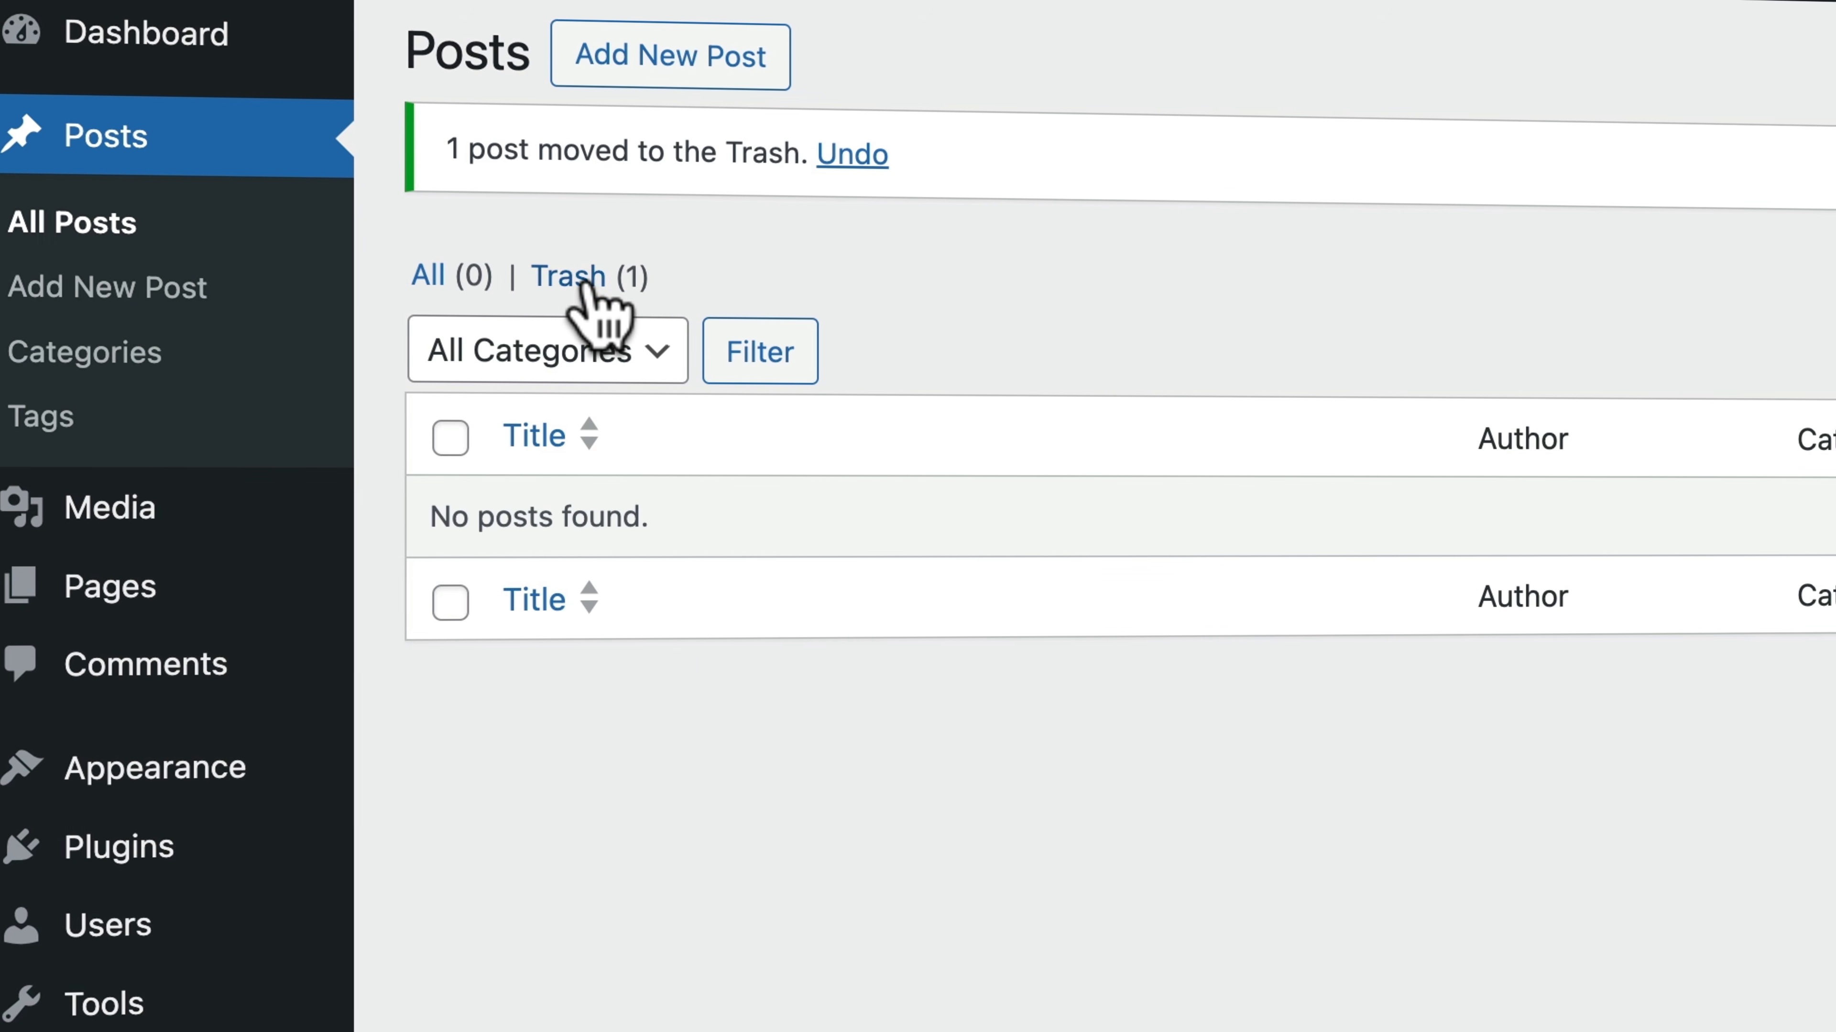
click(586, 278)
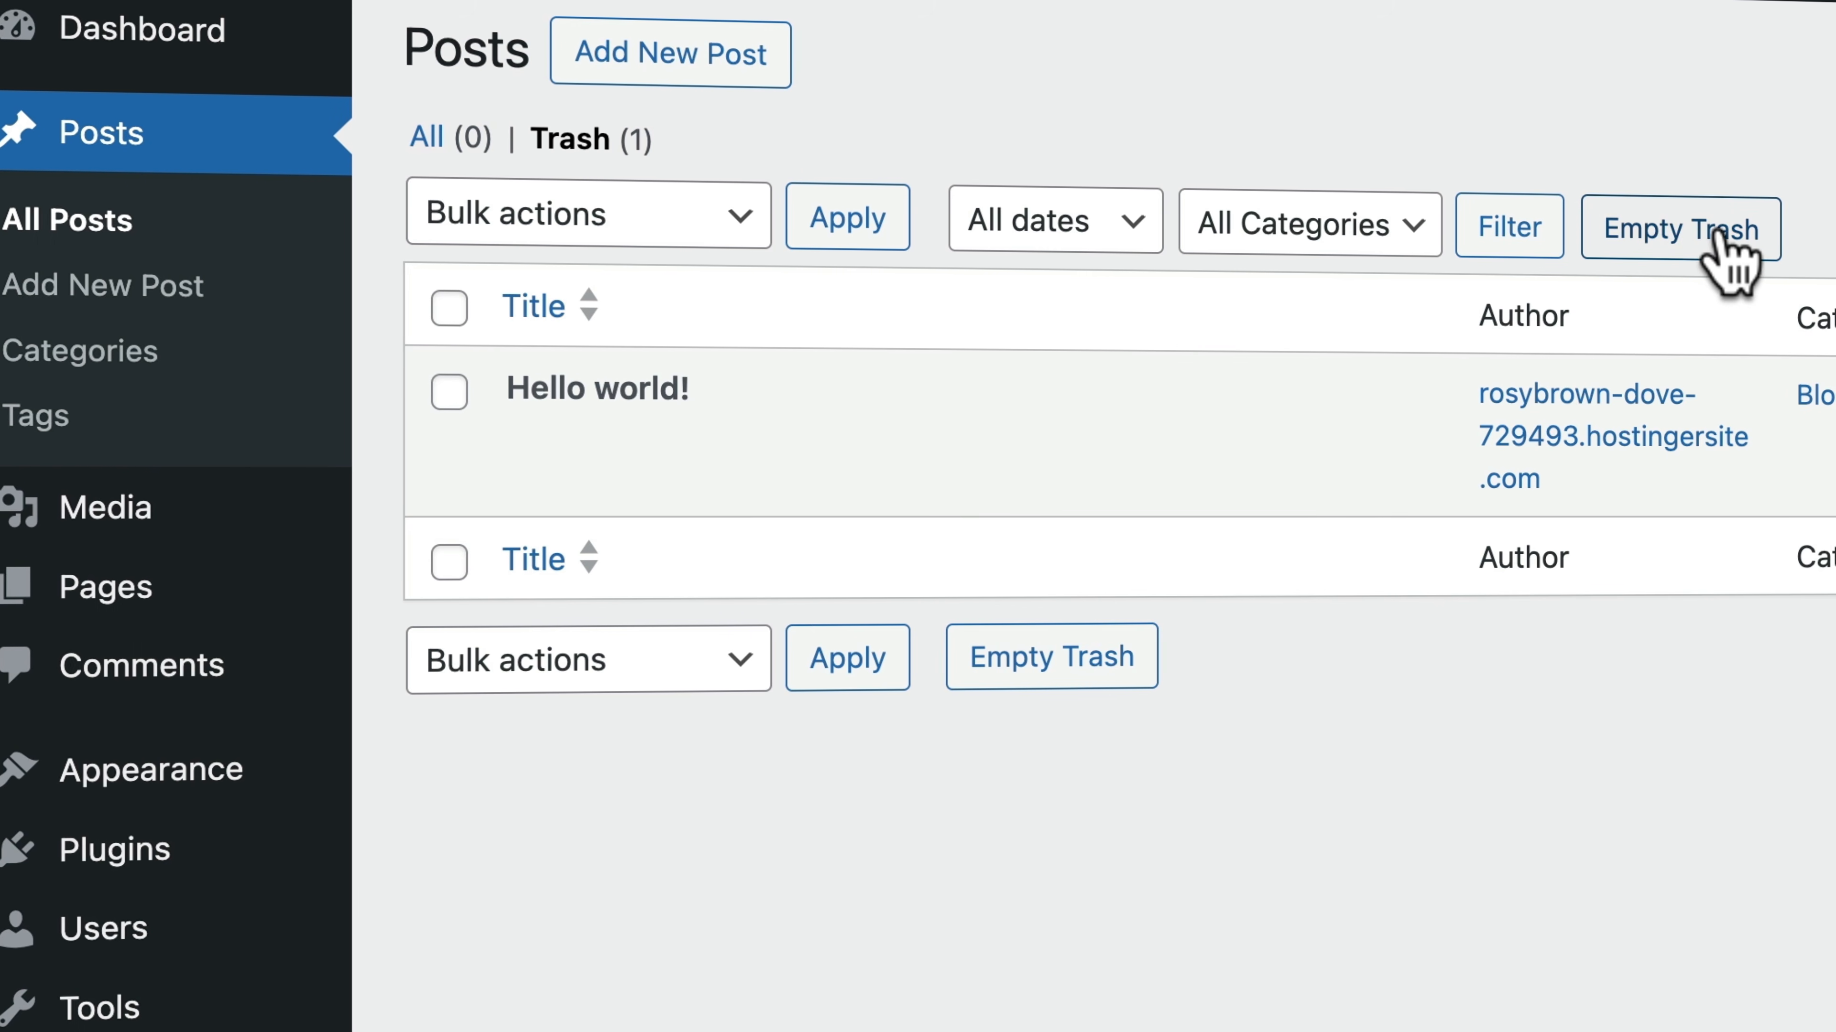
click(1720, 231)
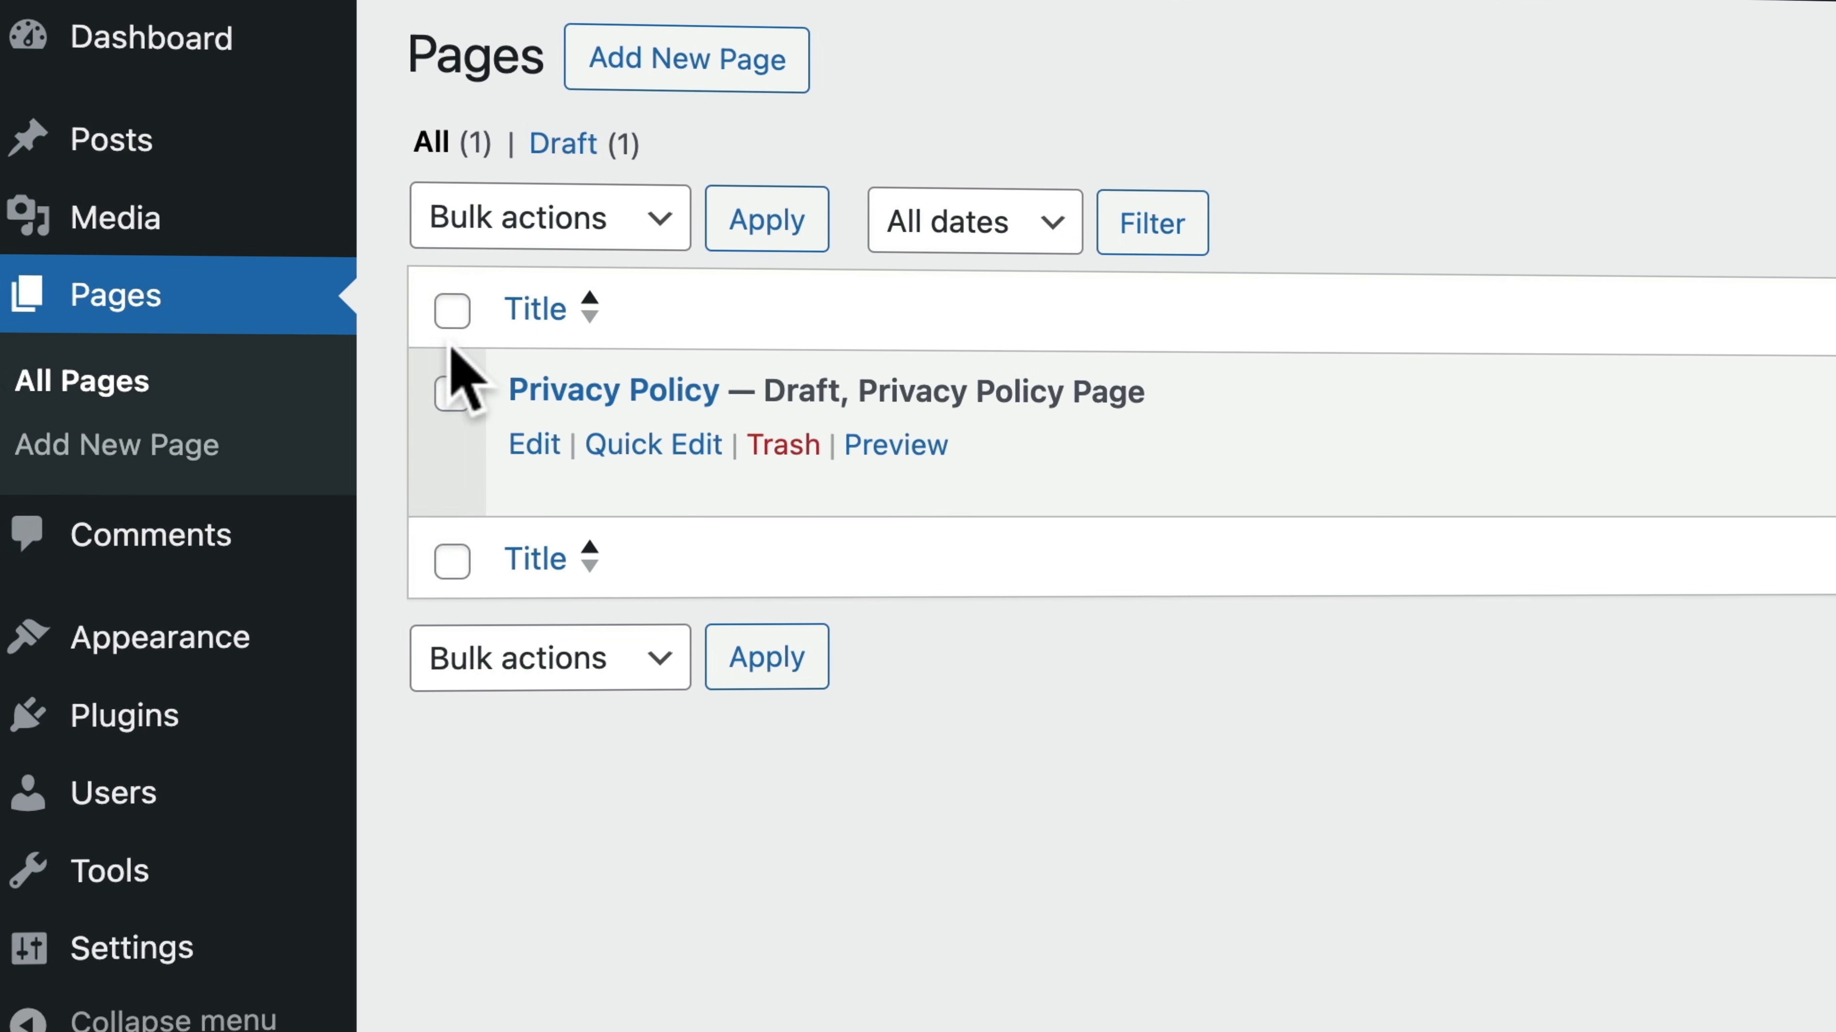
Move the Privacy Policy draft page to the trash and permanently delete it by emptying the pages trash
click(451, 311)
click(521, 230)
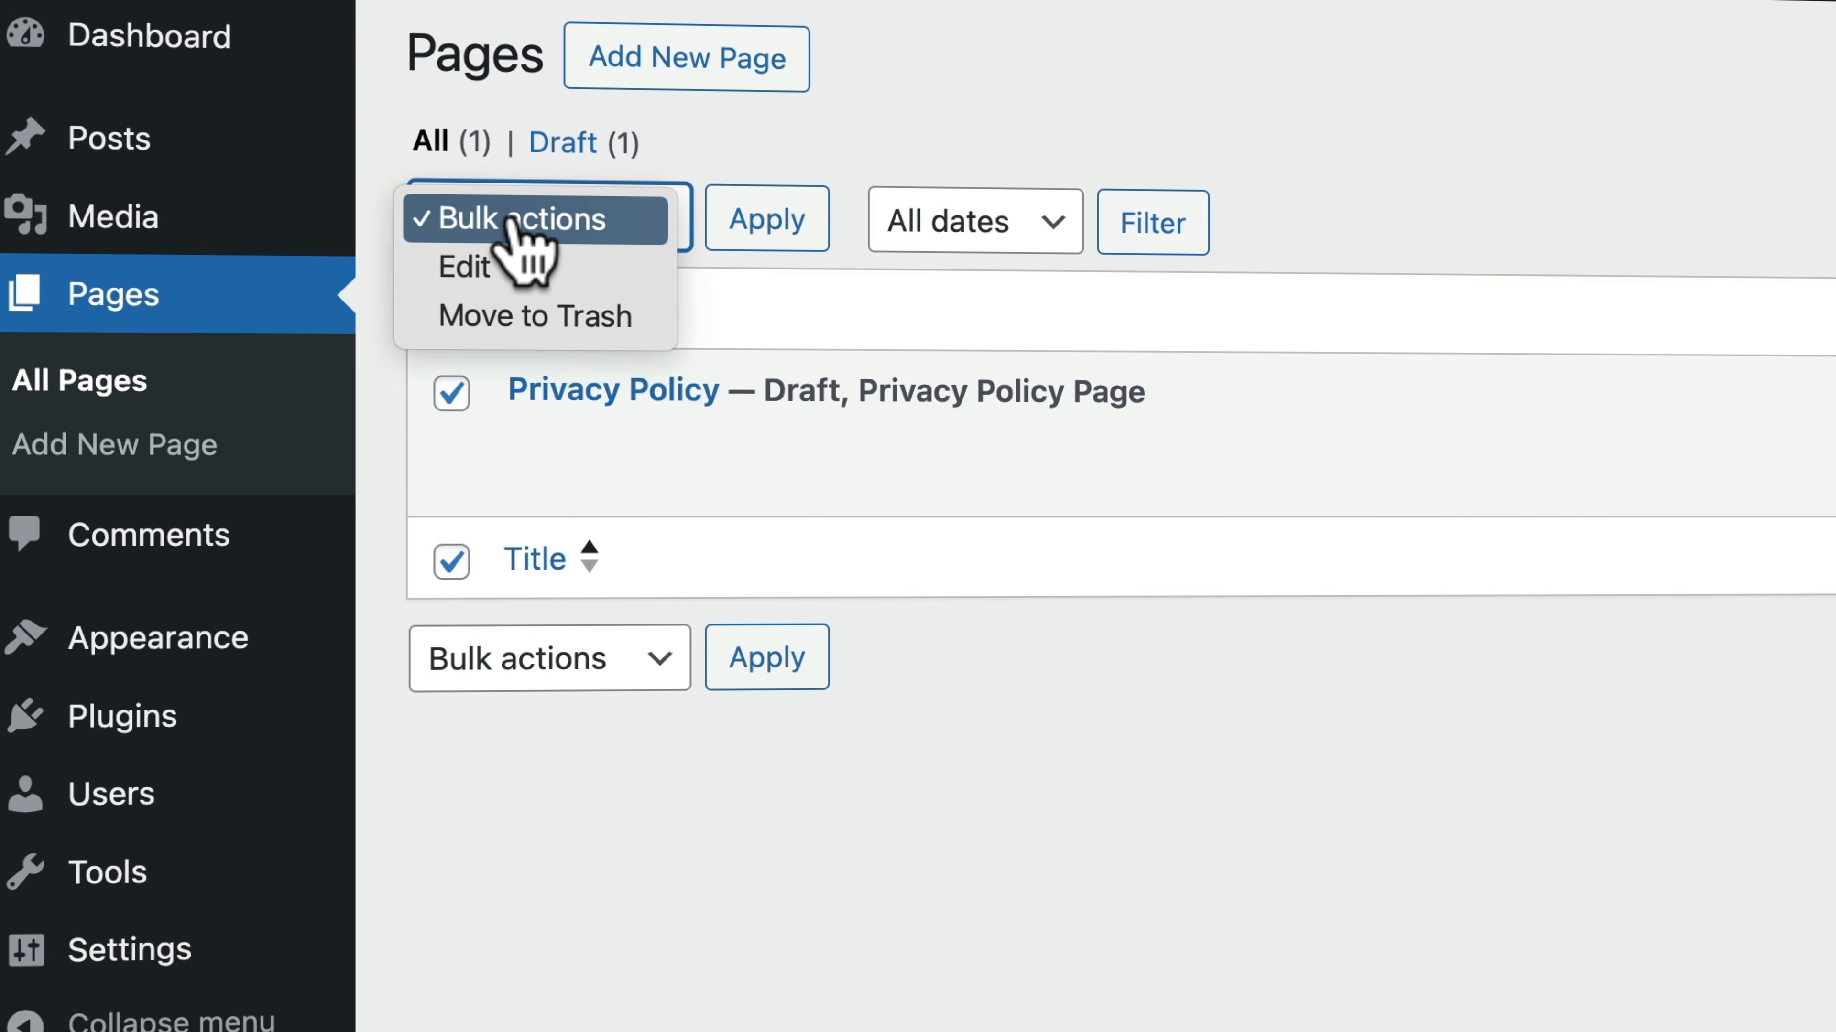
click(531, 318)
click(776, 227)
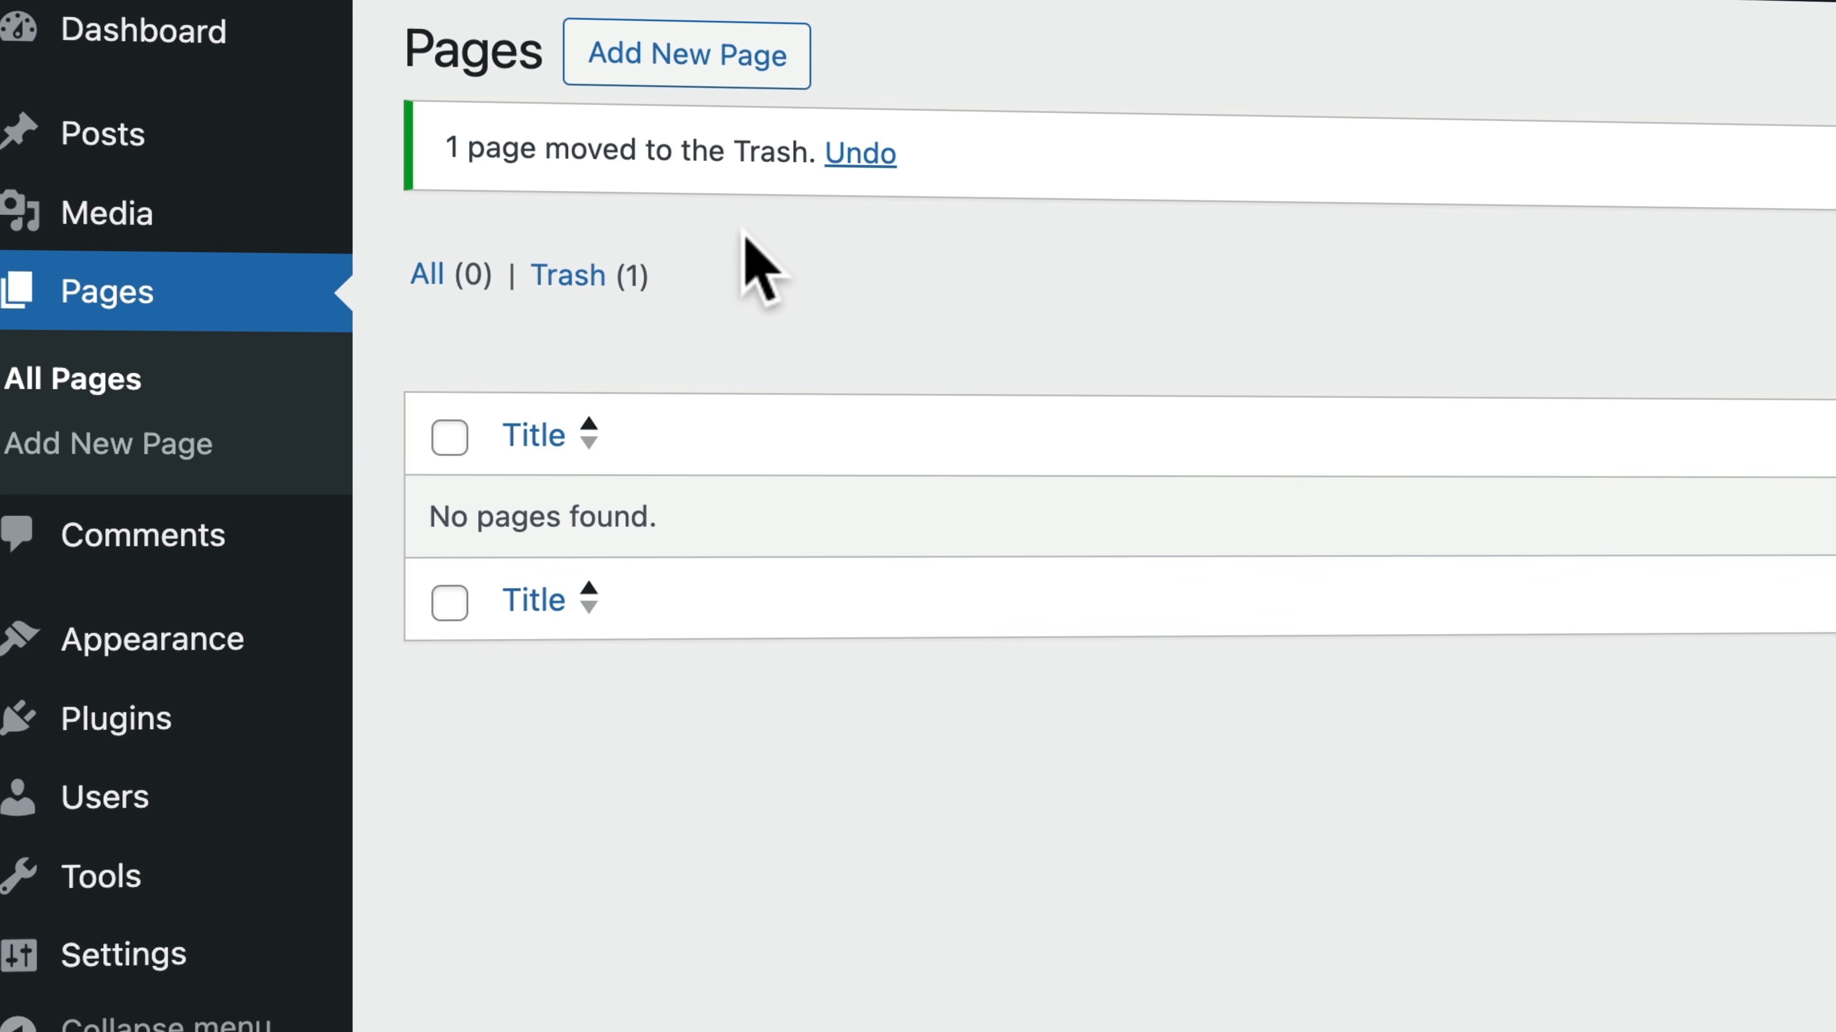
click(606, 282)
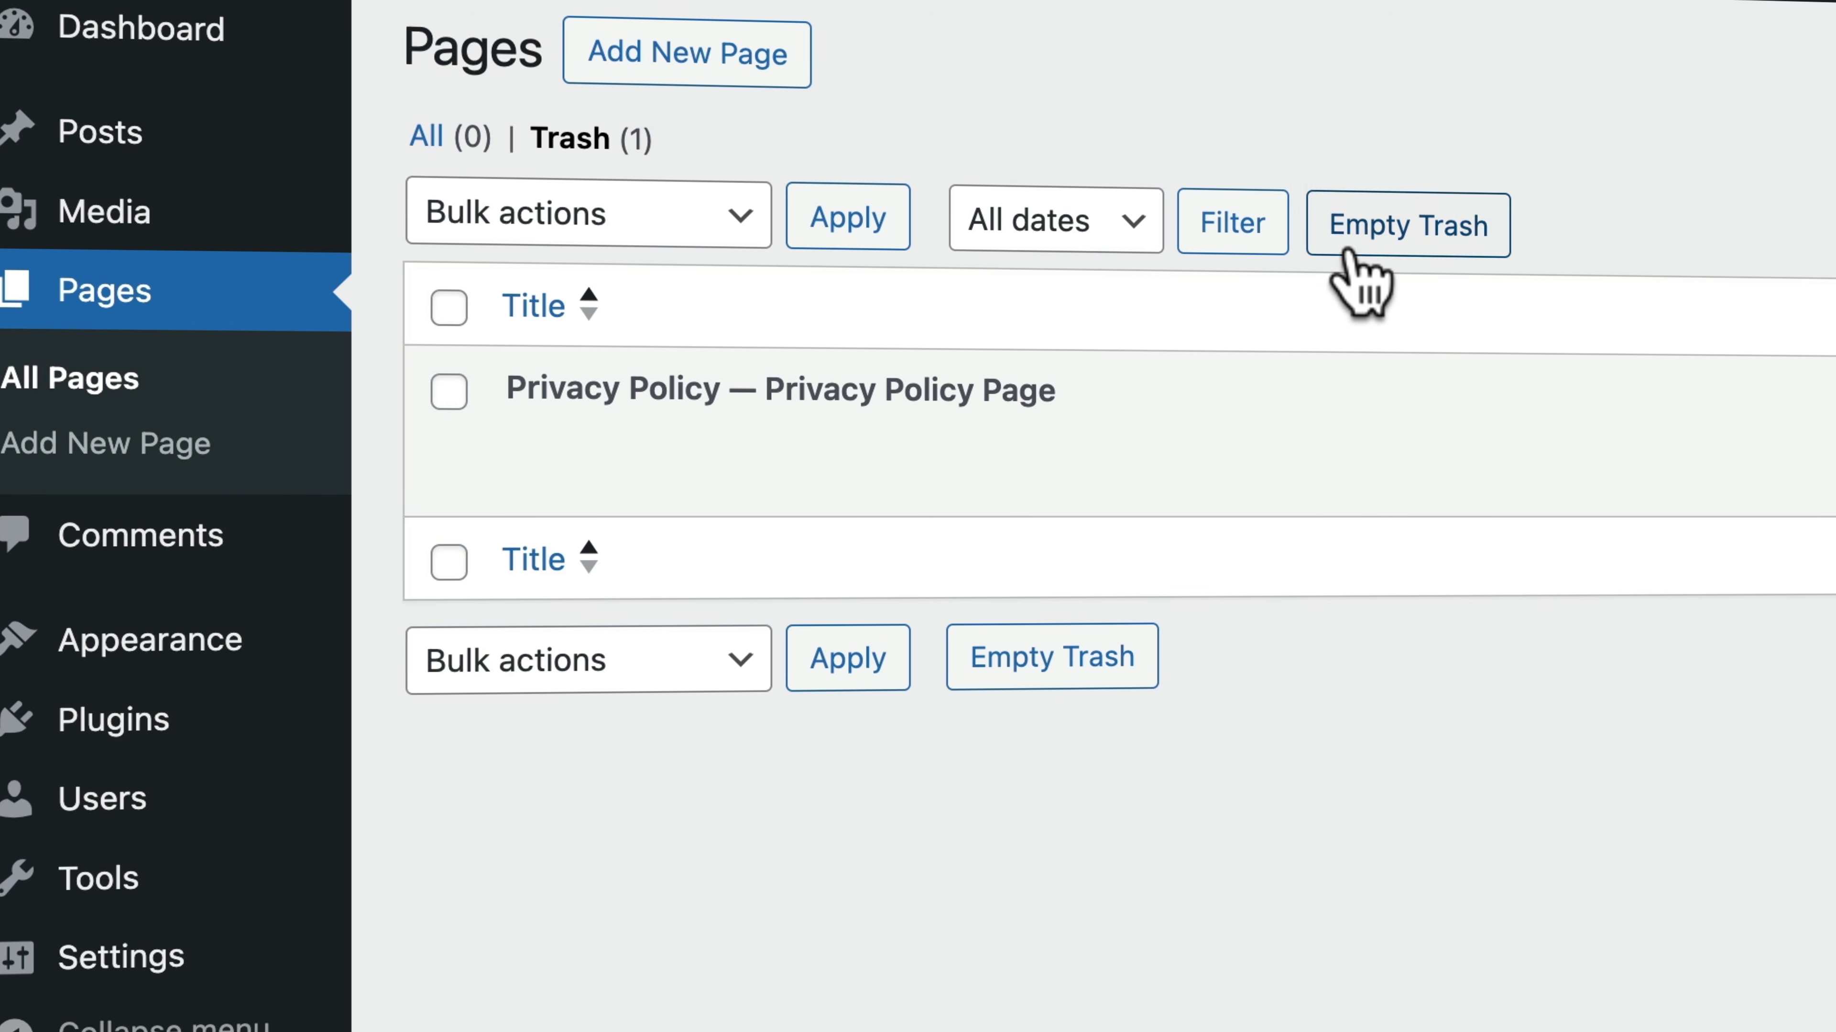
click(1370, 232)
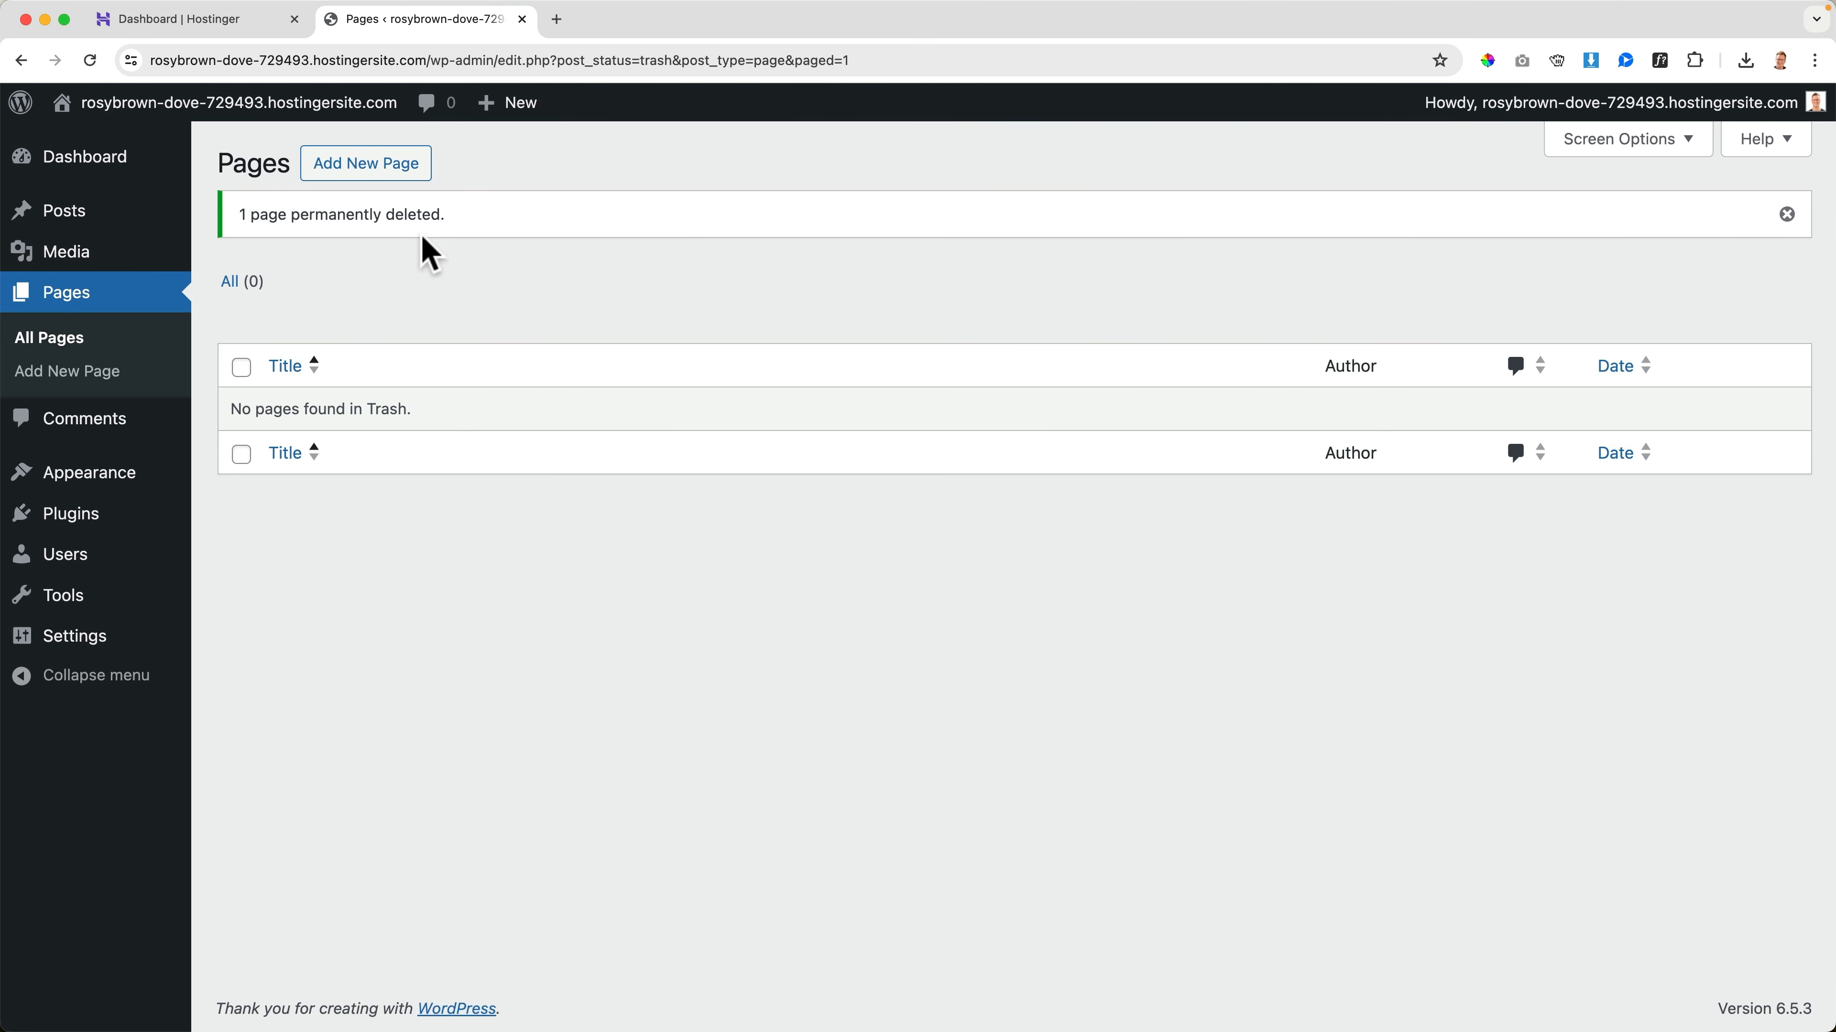
Dismiss the dashboard's welcome banner and collapse the Site Health Status, At a Glance, Activity, Quick Draft and WordPress Events and News boxes
click(82, 172)
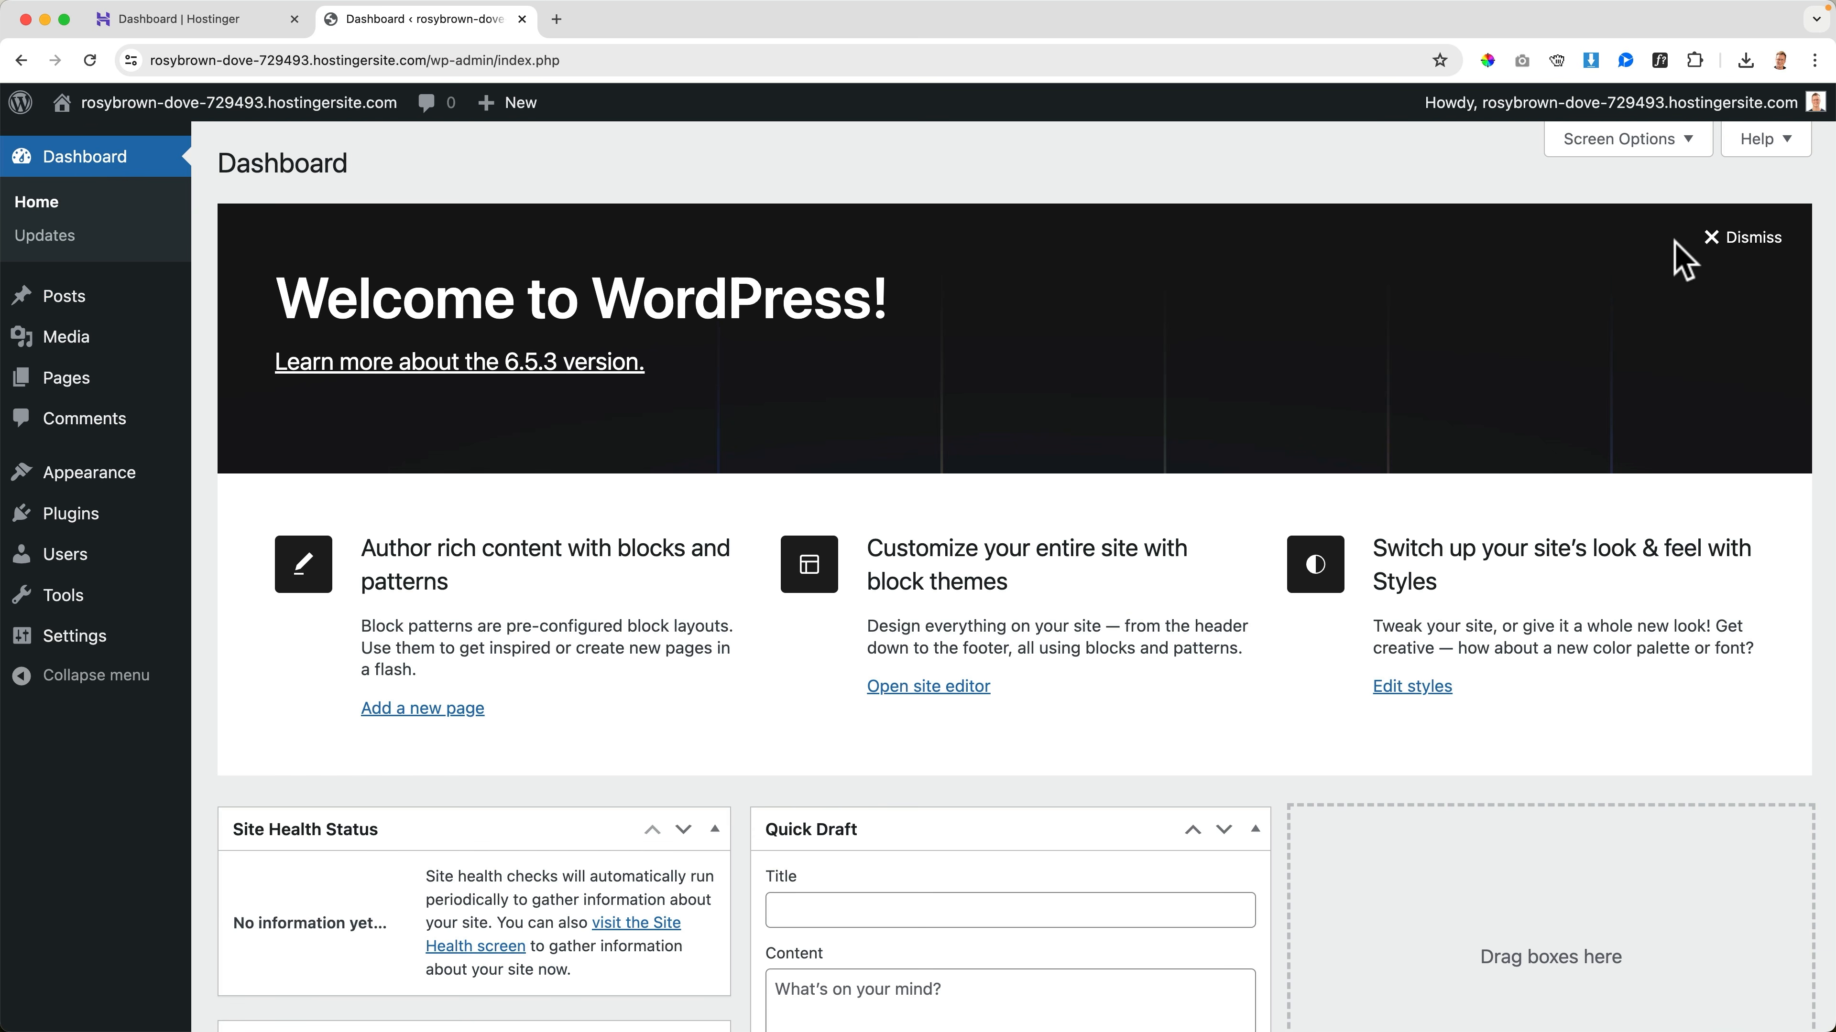
click(1752, 239)
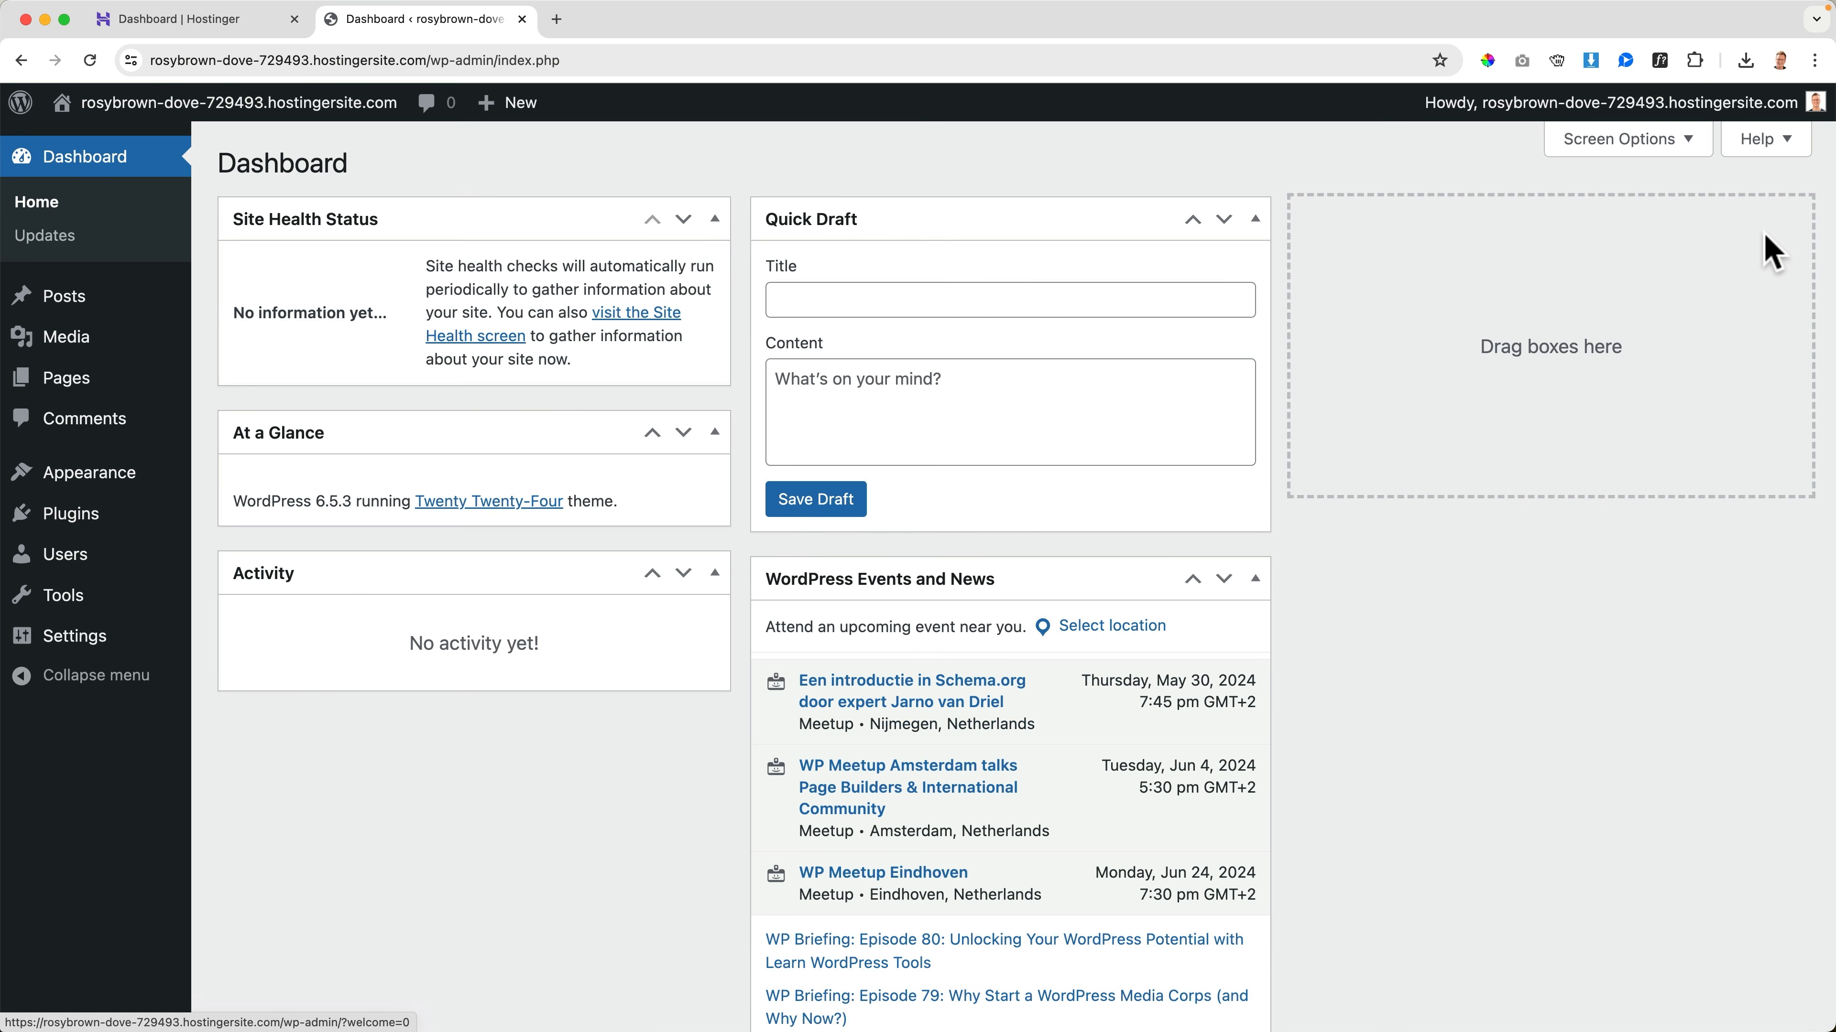
click(714, 218)
click(715, 287)
click(714, 355)
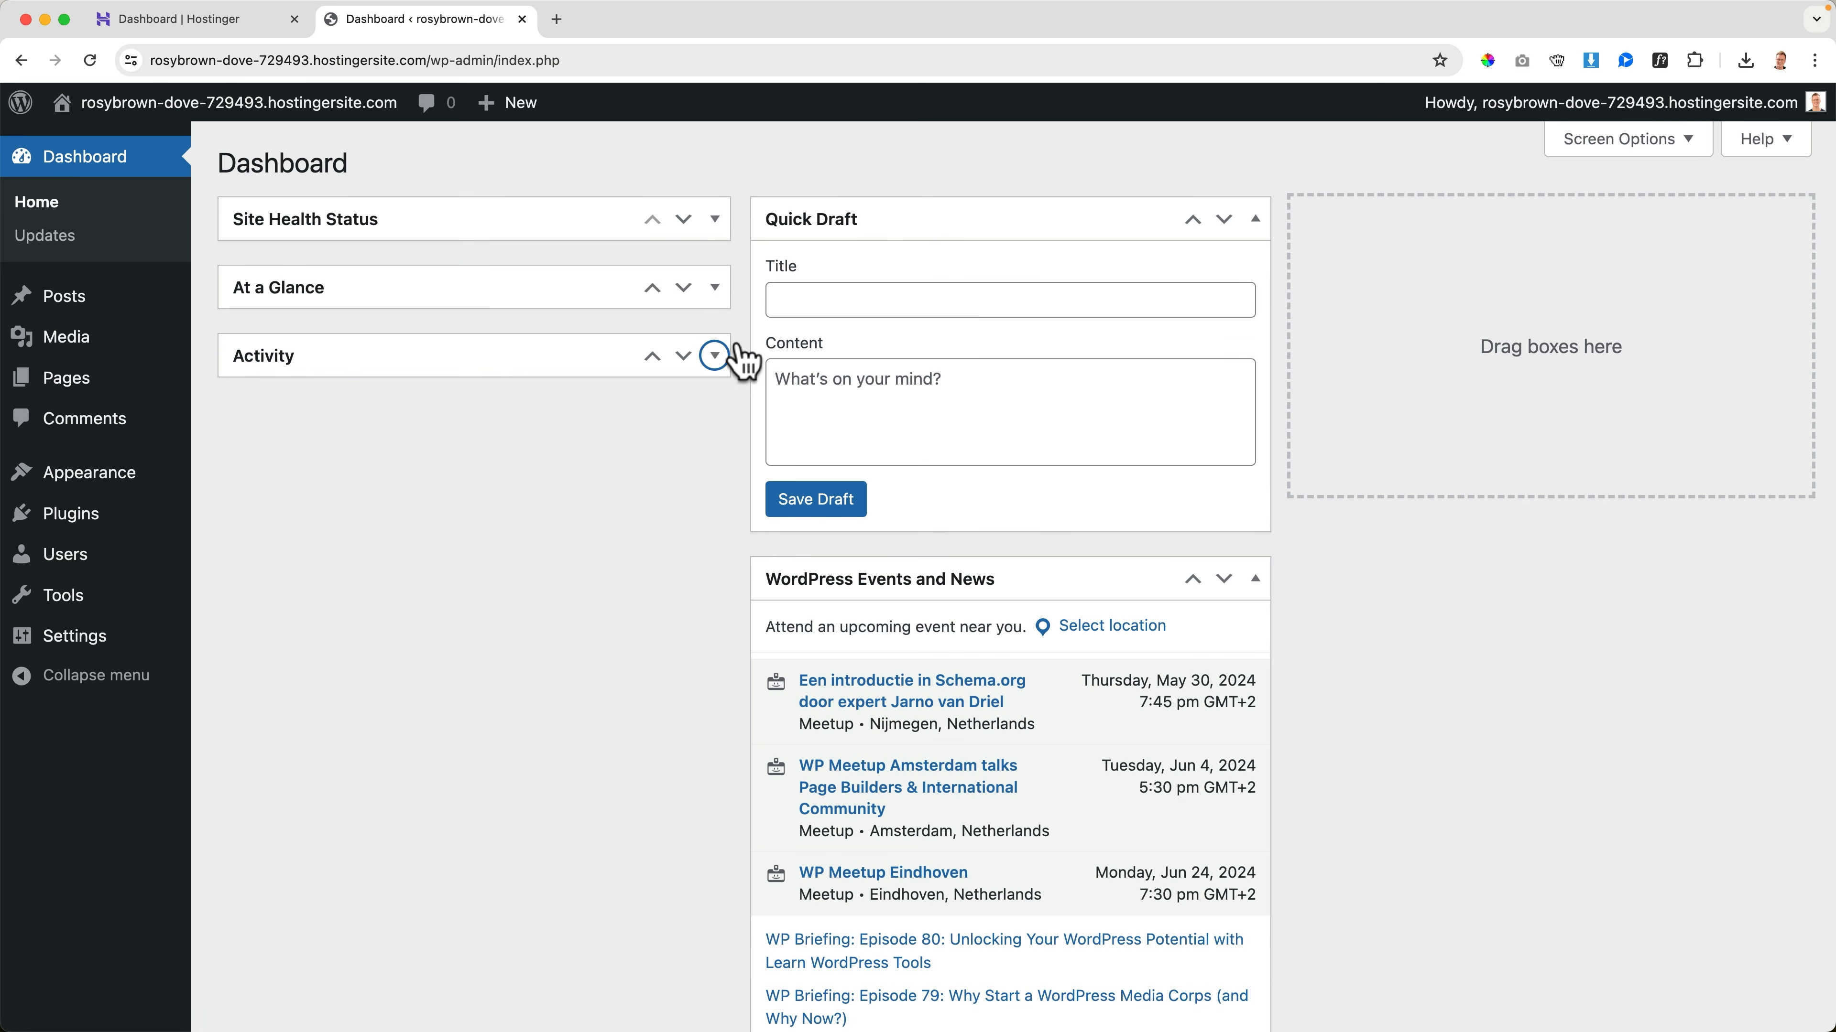
click(1255, 219)
click(1255, 287)
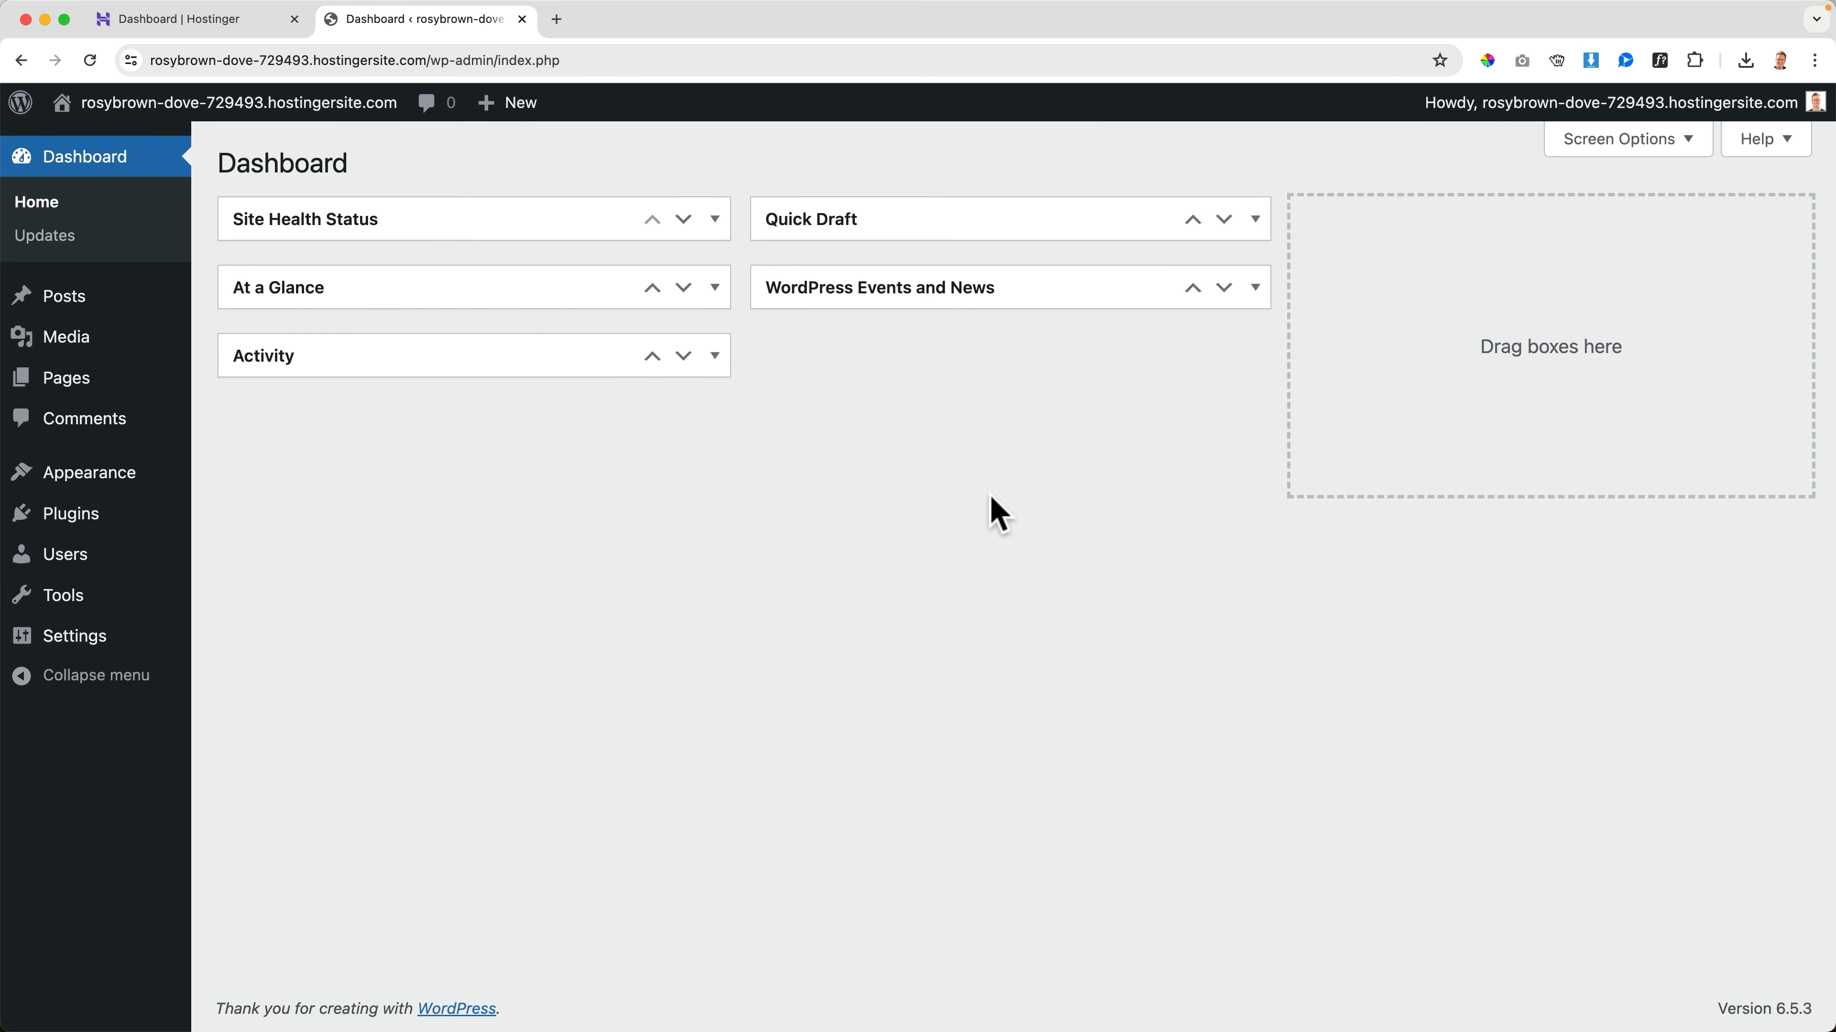
Find the All-in-One WP Migration and Backup plugin by searching "all in one wp migration", and install and activate it
mouse_move(86, 521)
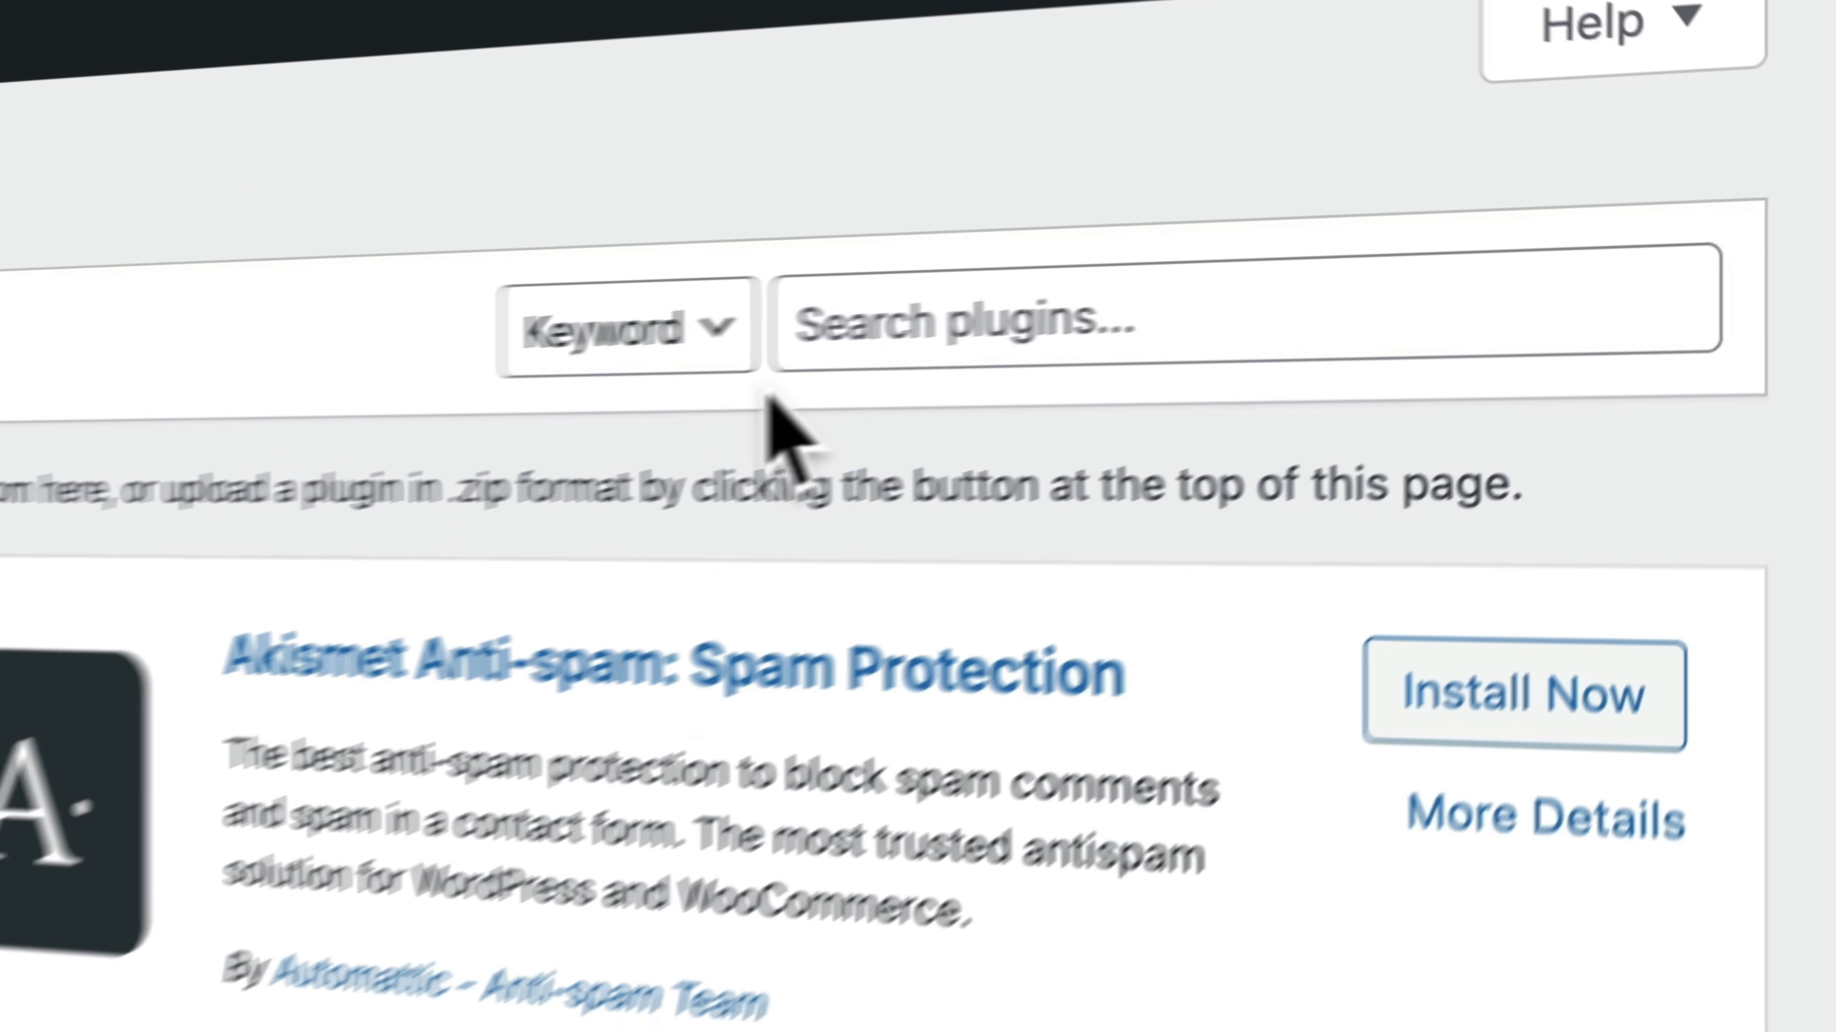
click(1489, 240)
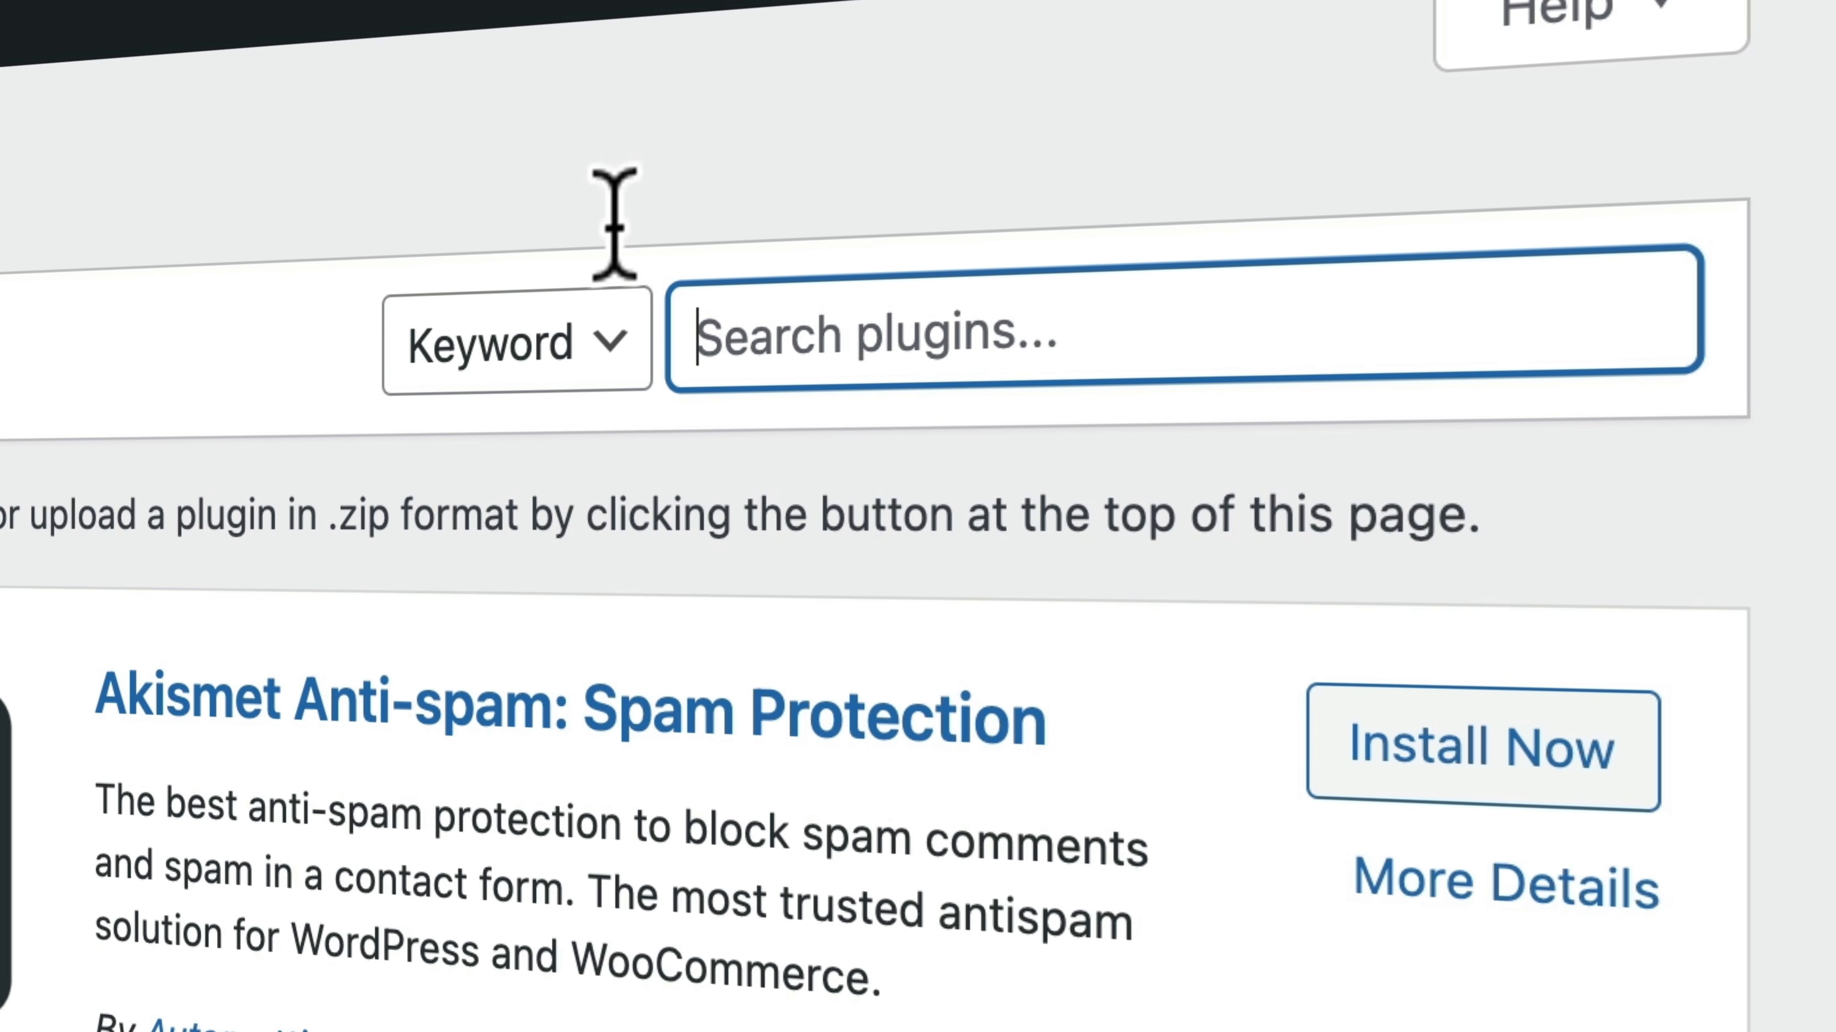
text(all in on)
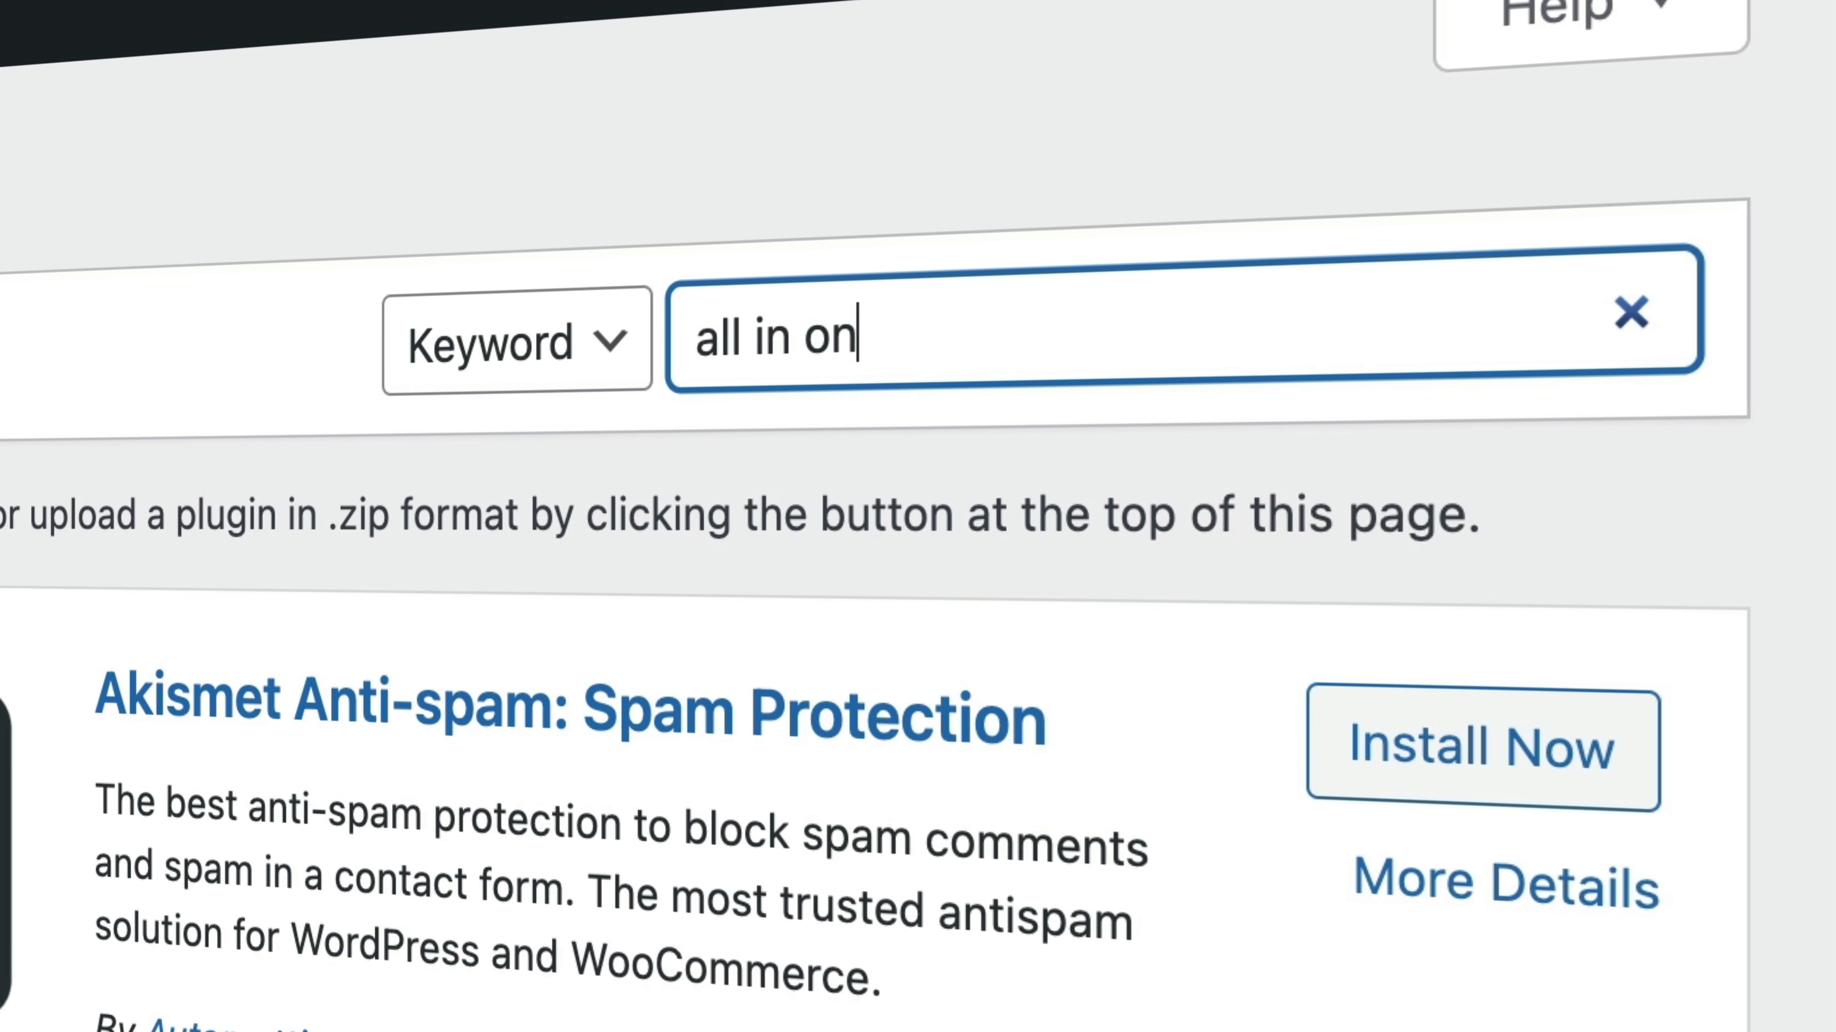
text(e wp migration)
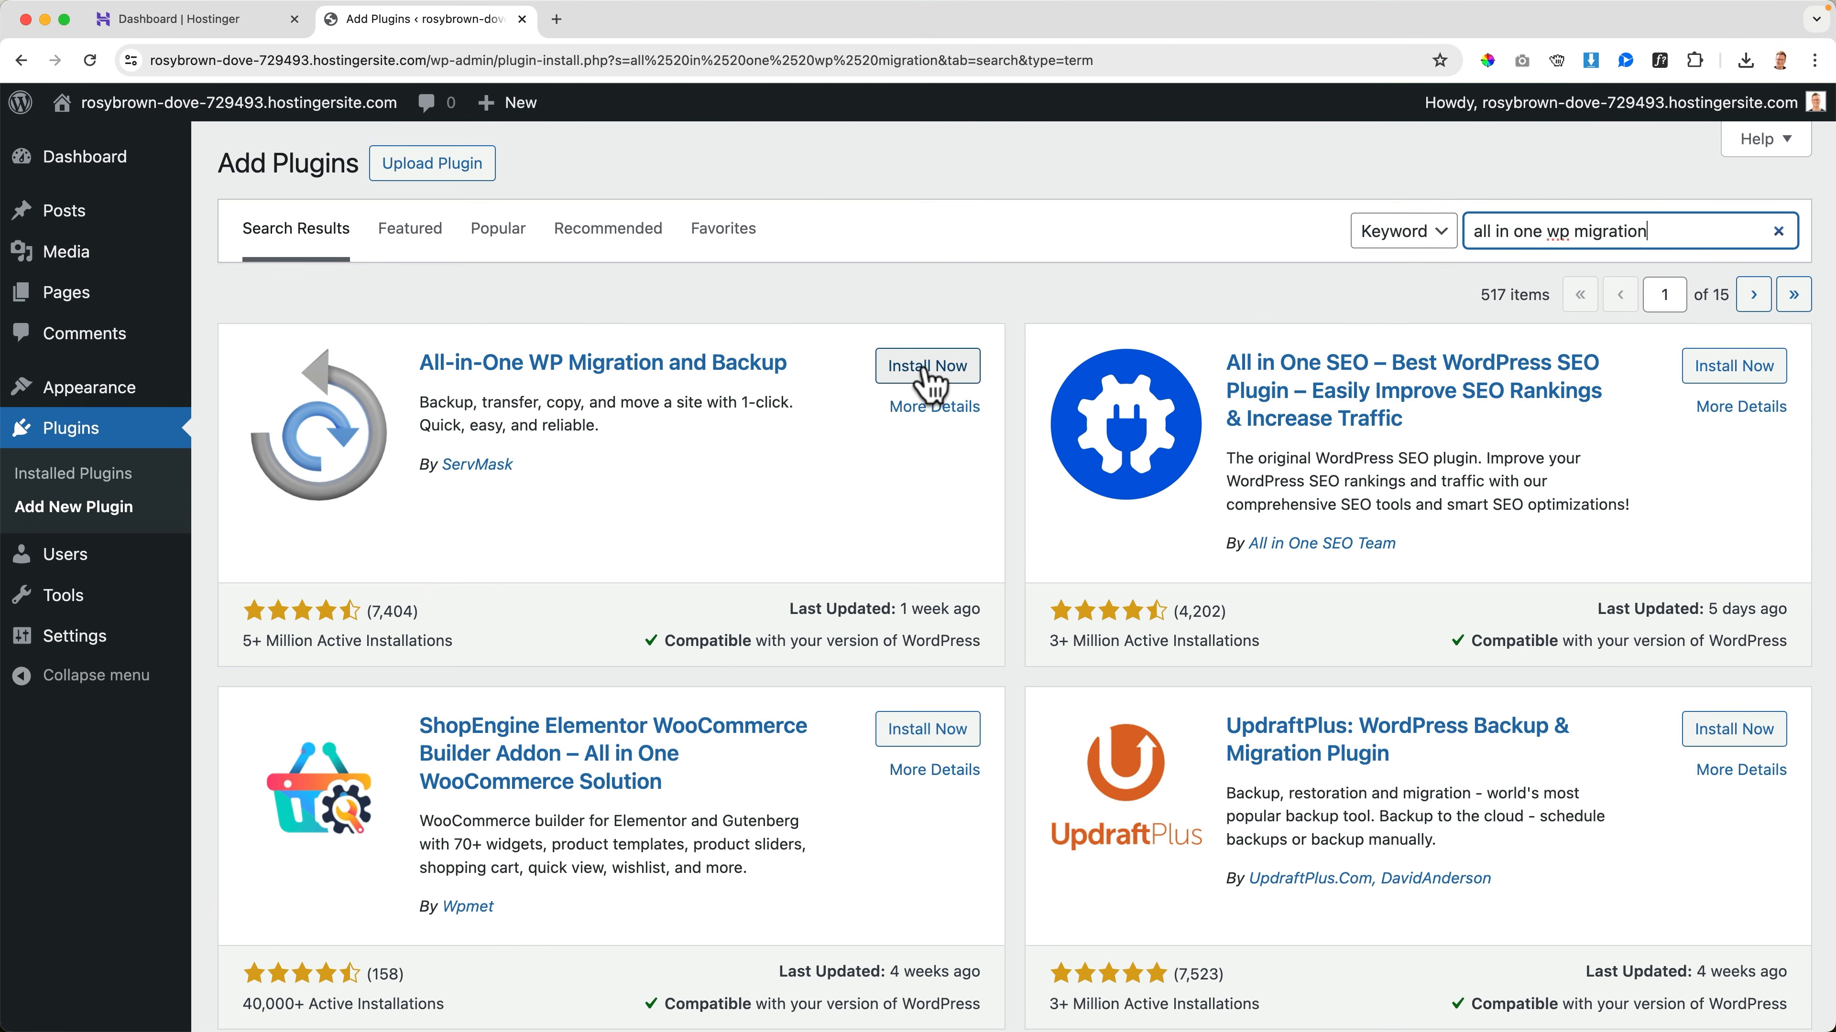
click(930, 376)
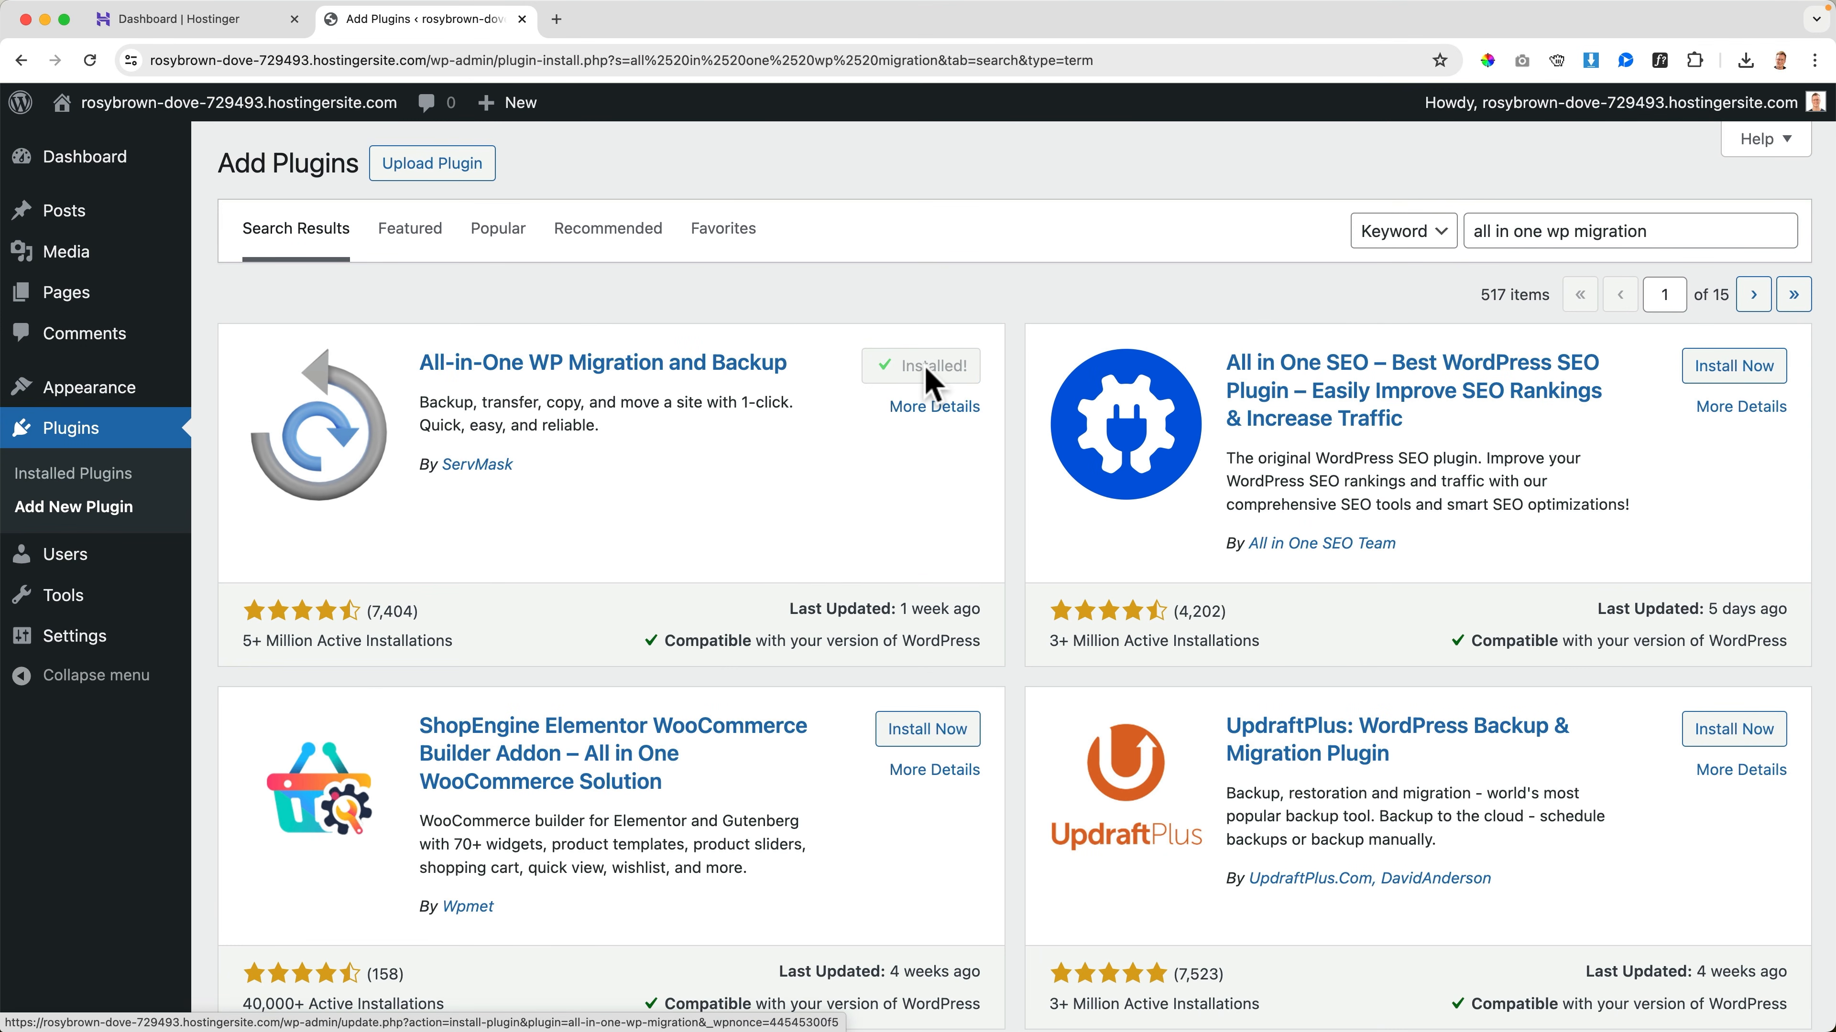
click(925, 368)
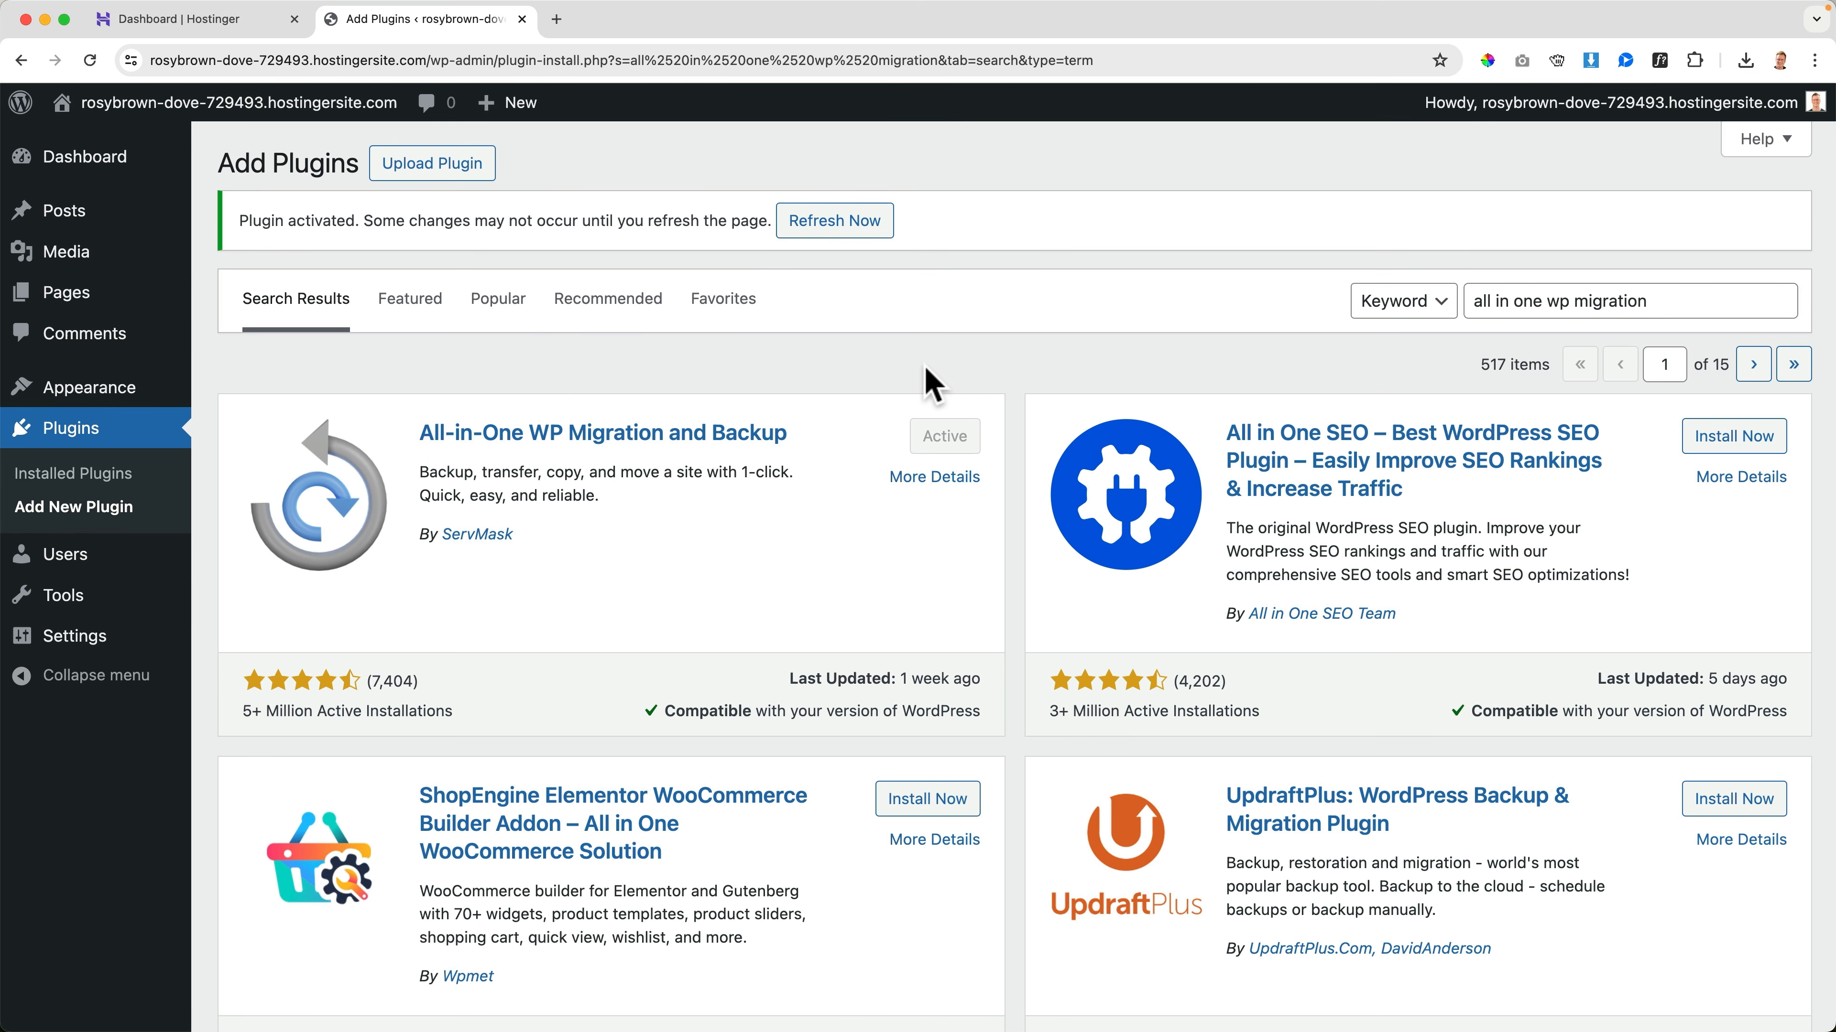
click(852, 227)
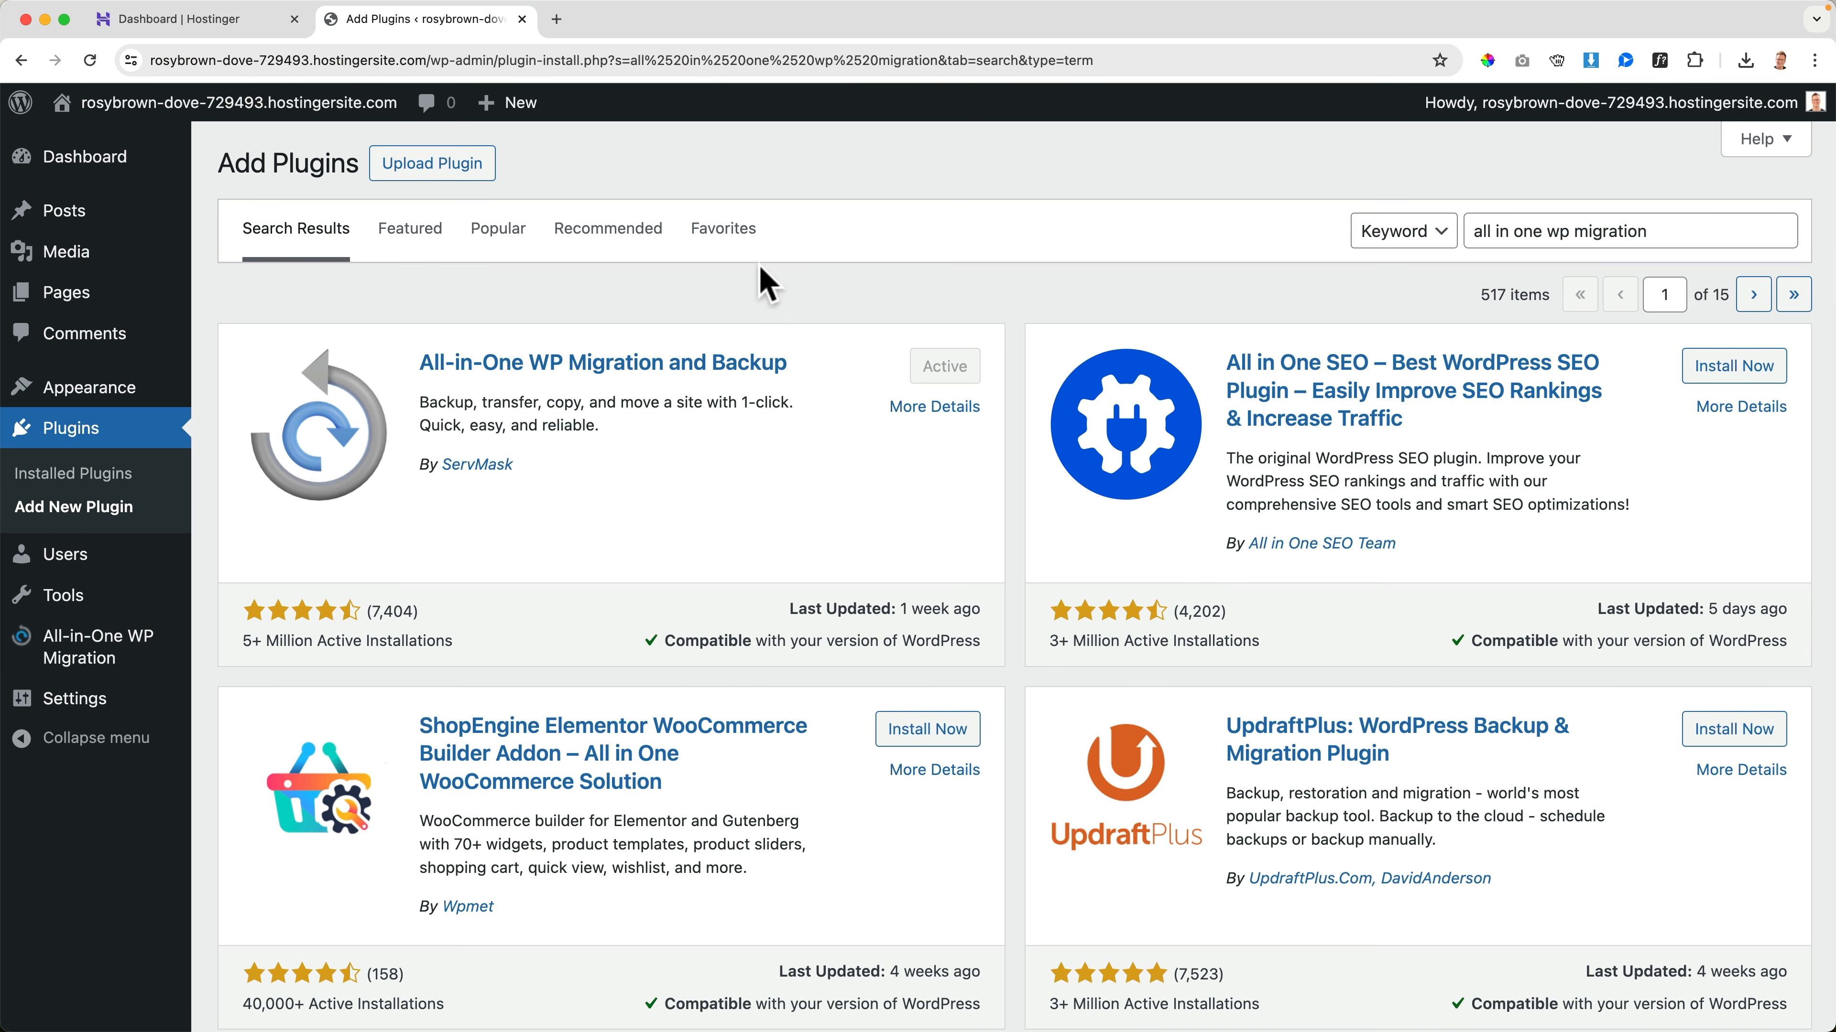
mouse_move(123, 662)
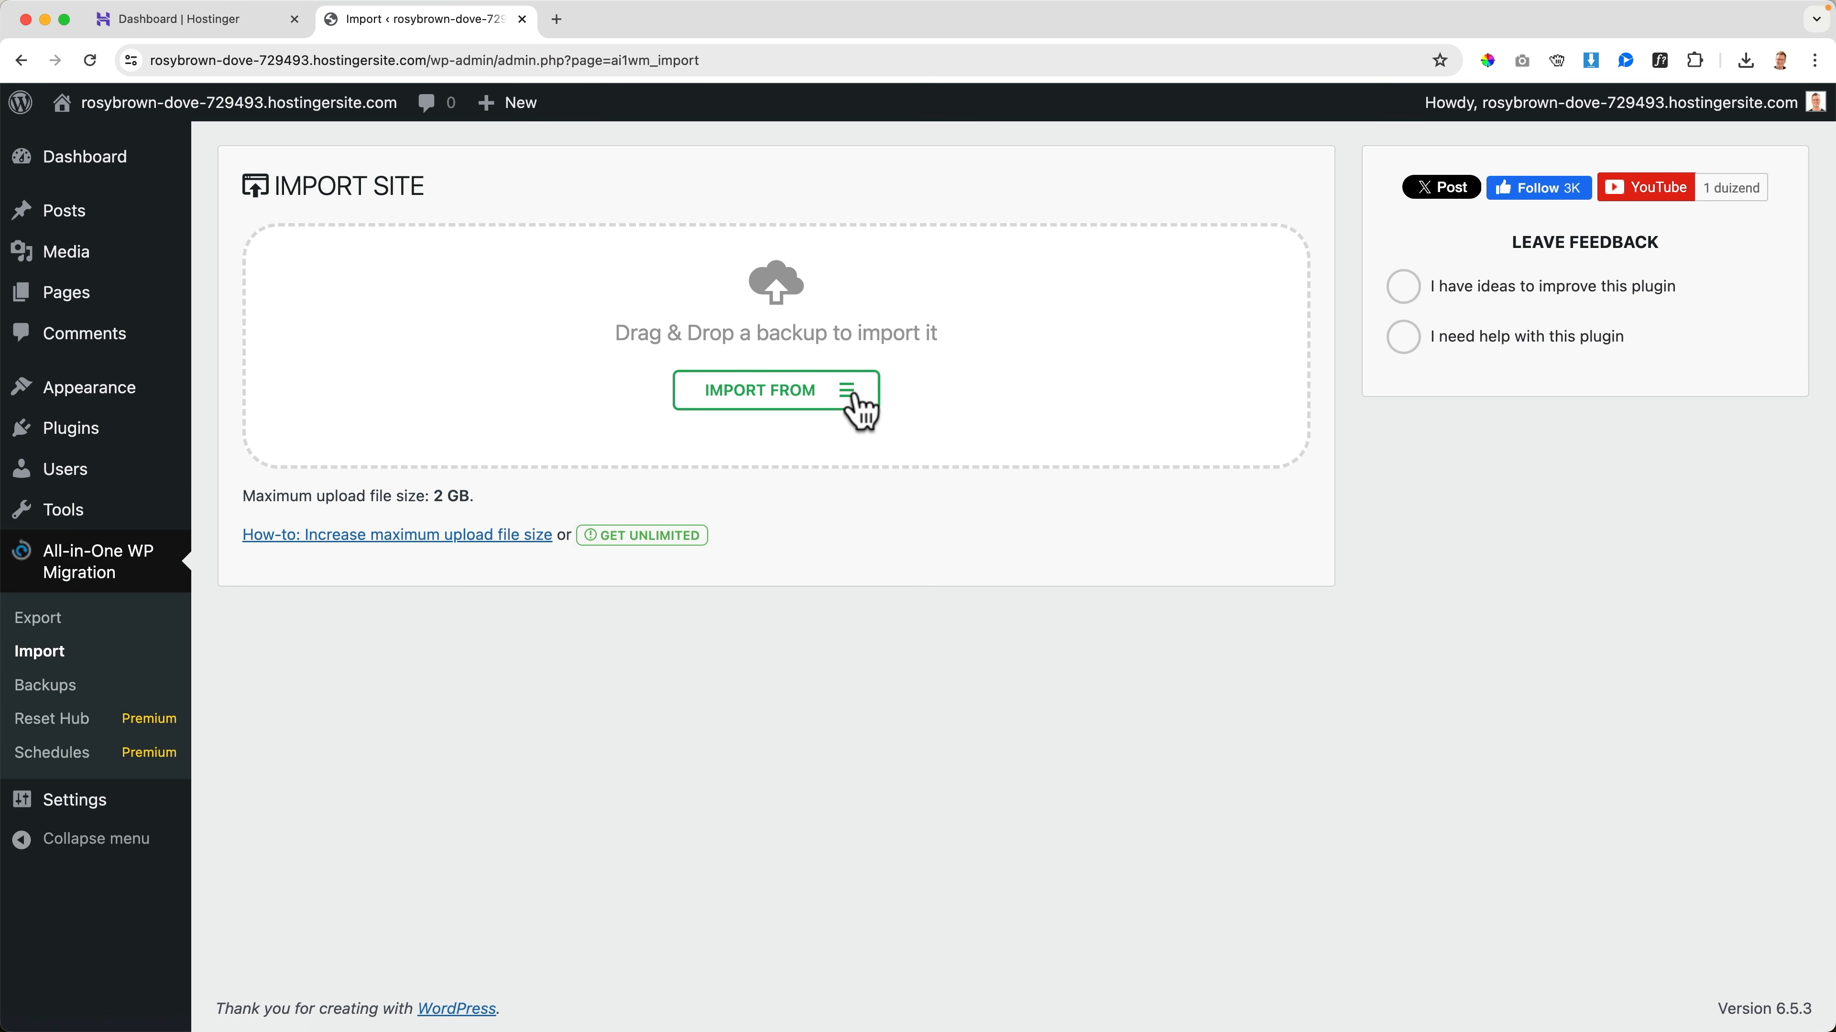
click(856, 409)
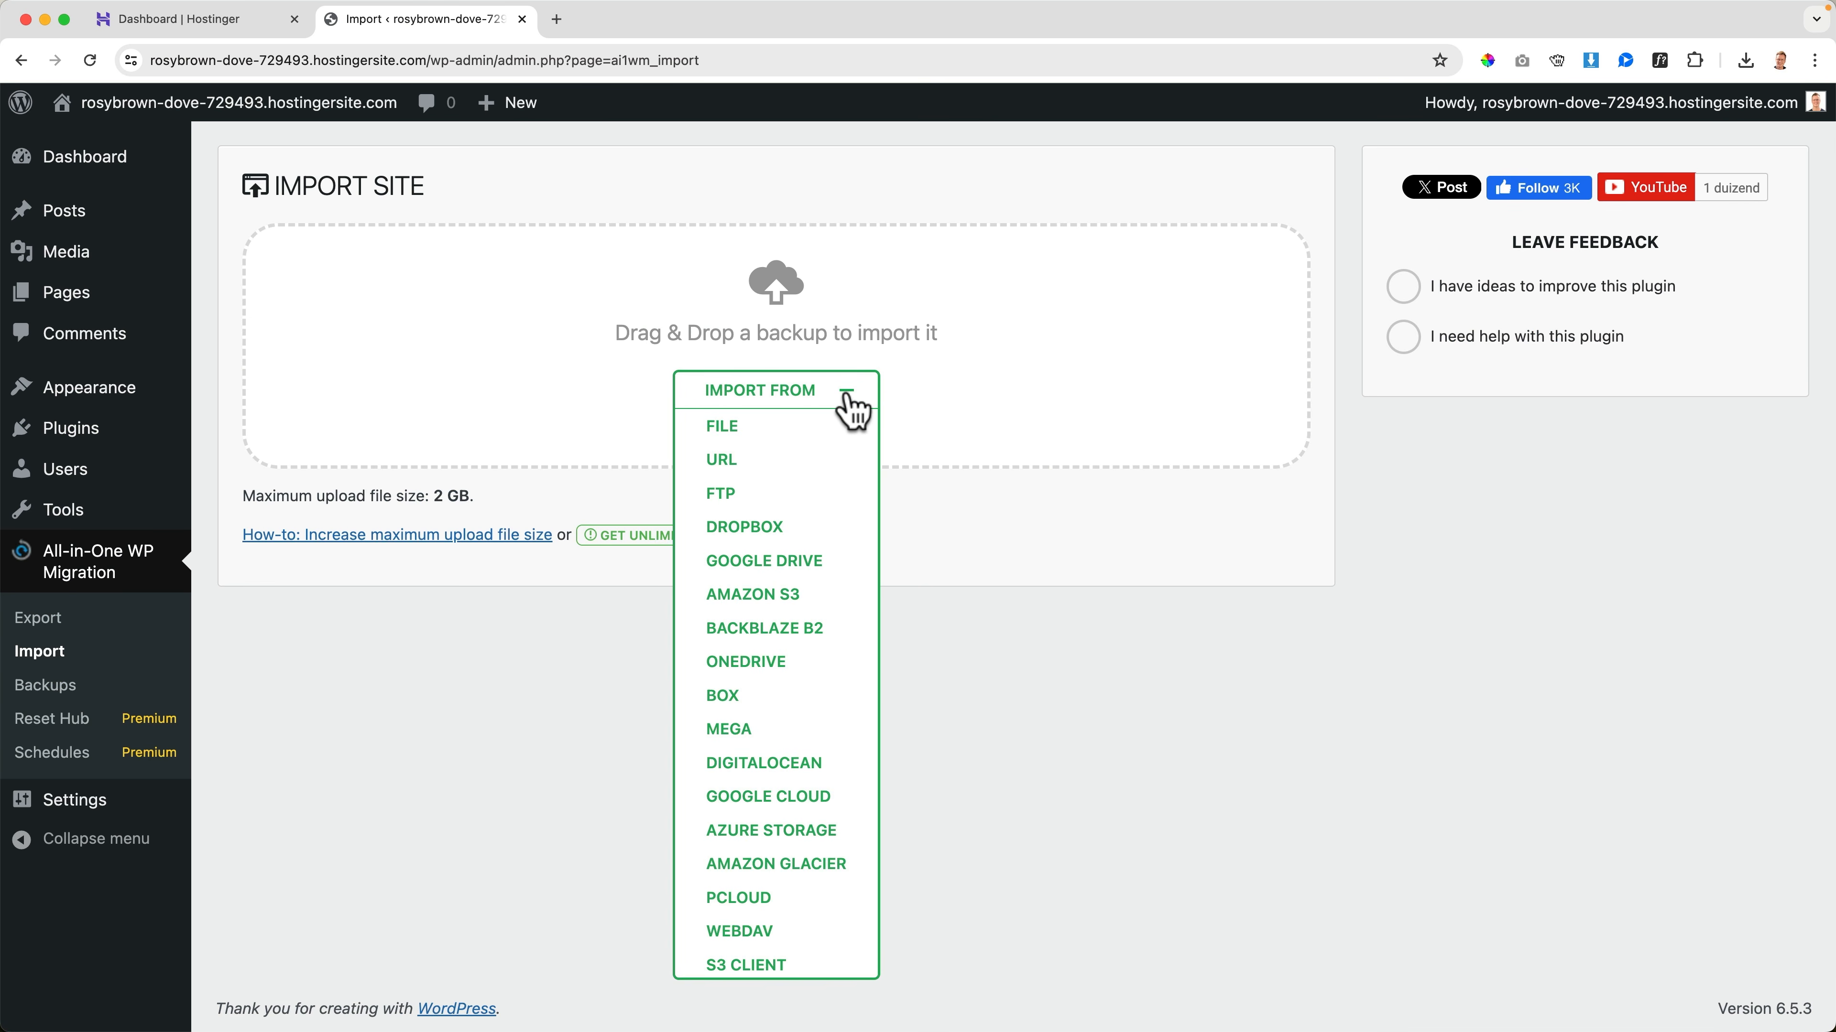
click(723, 428)
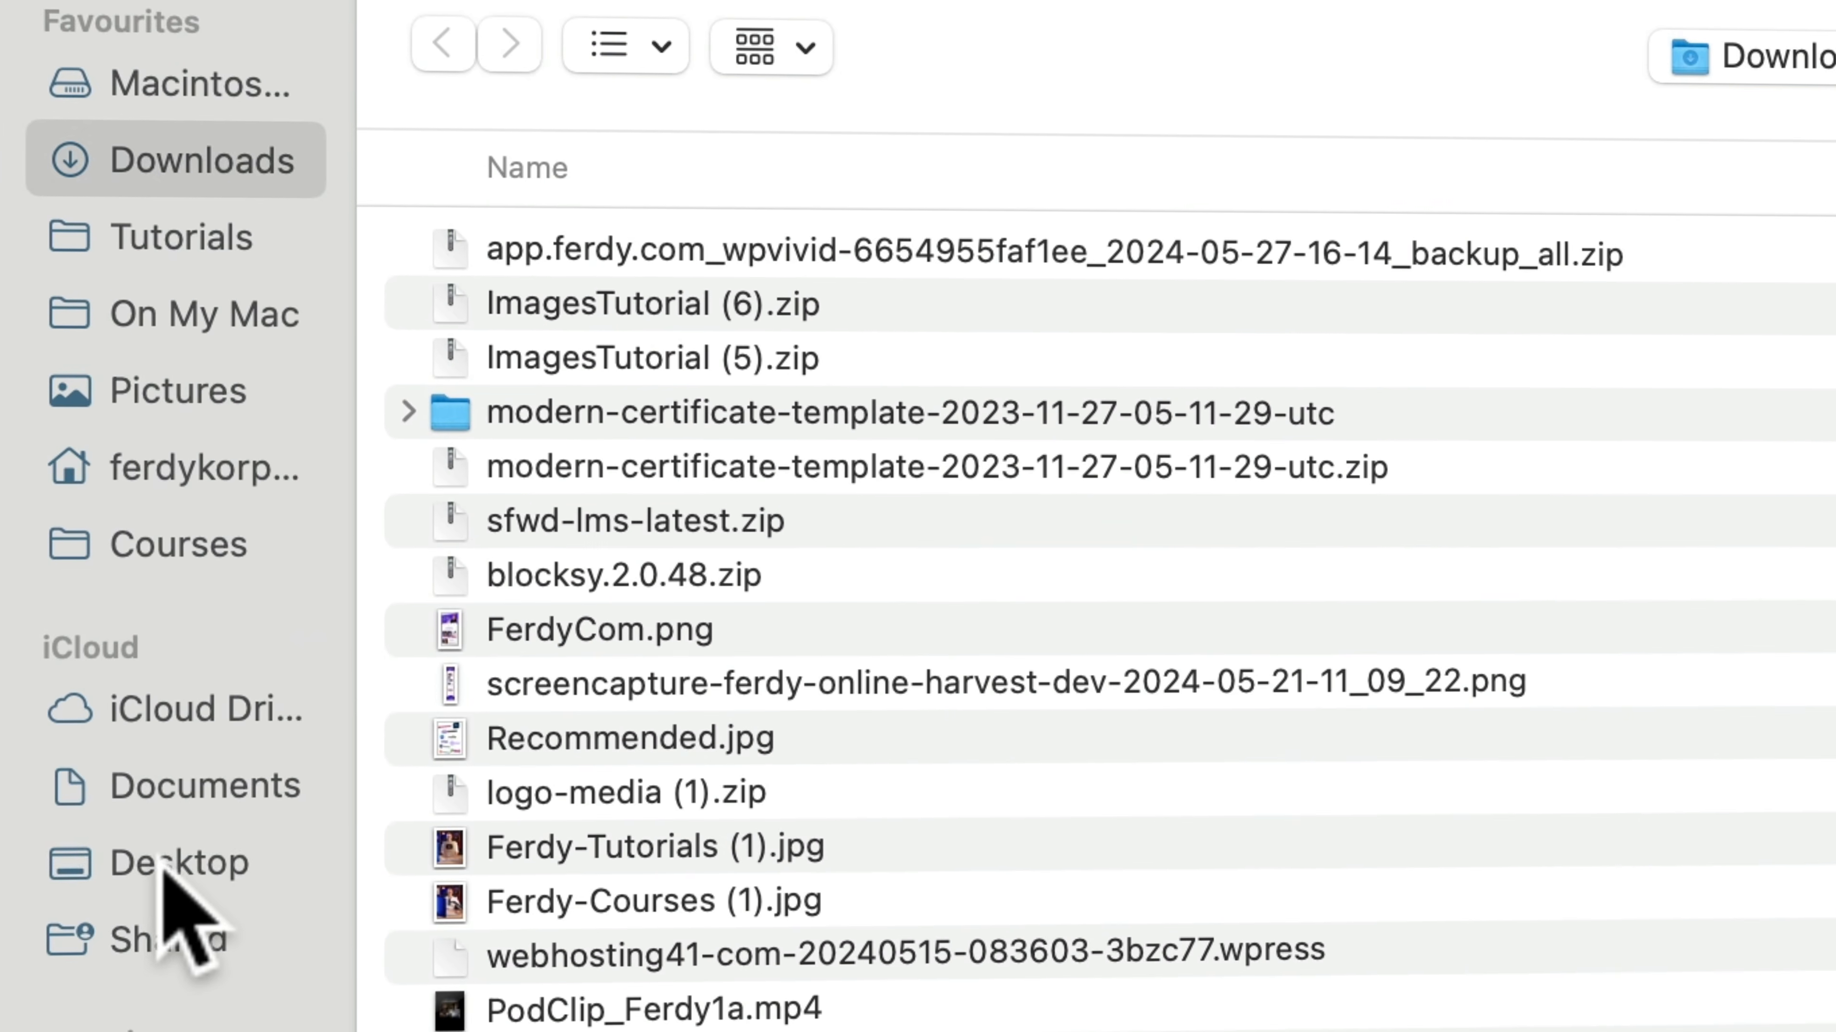
click(220, 742)
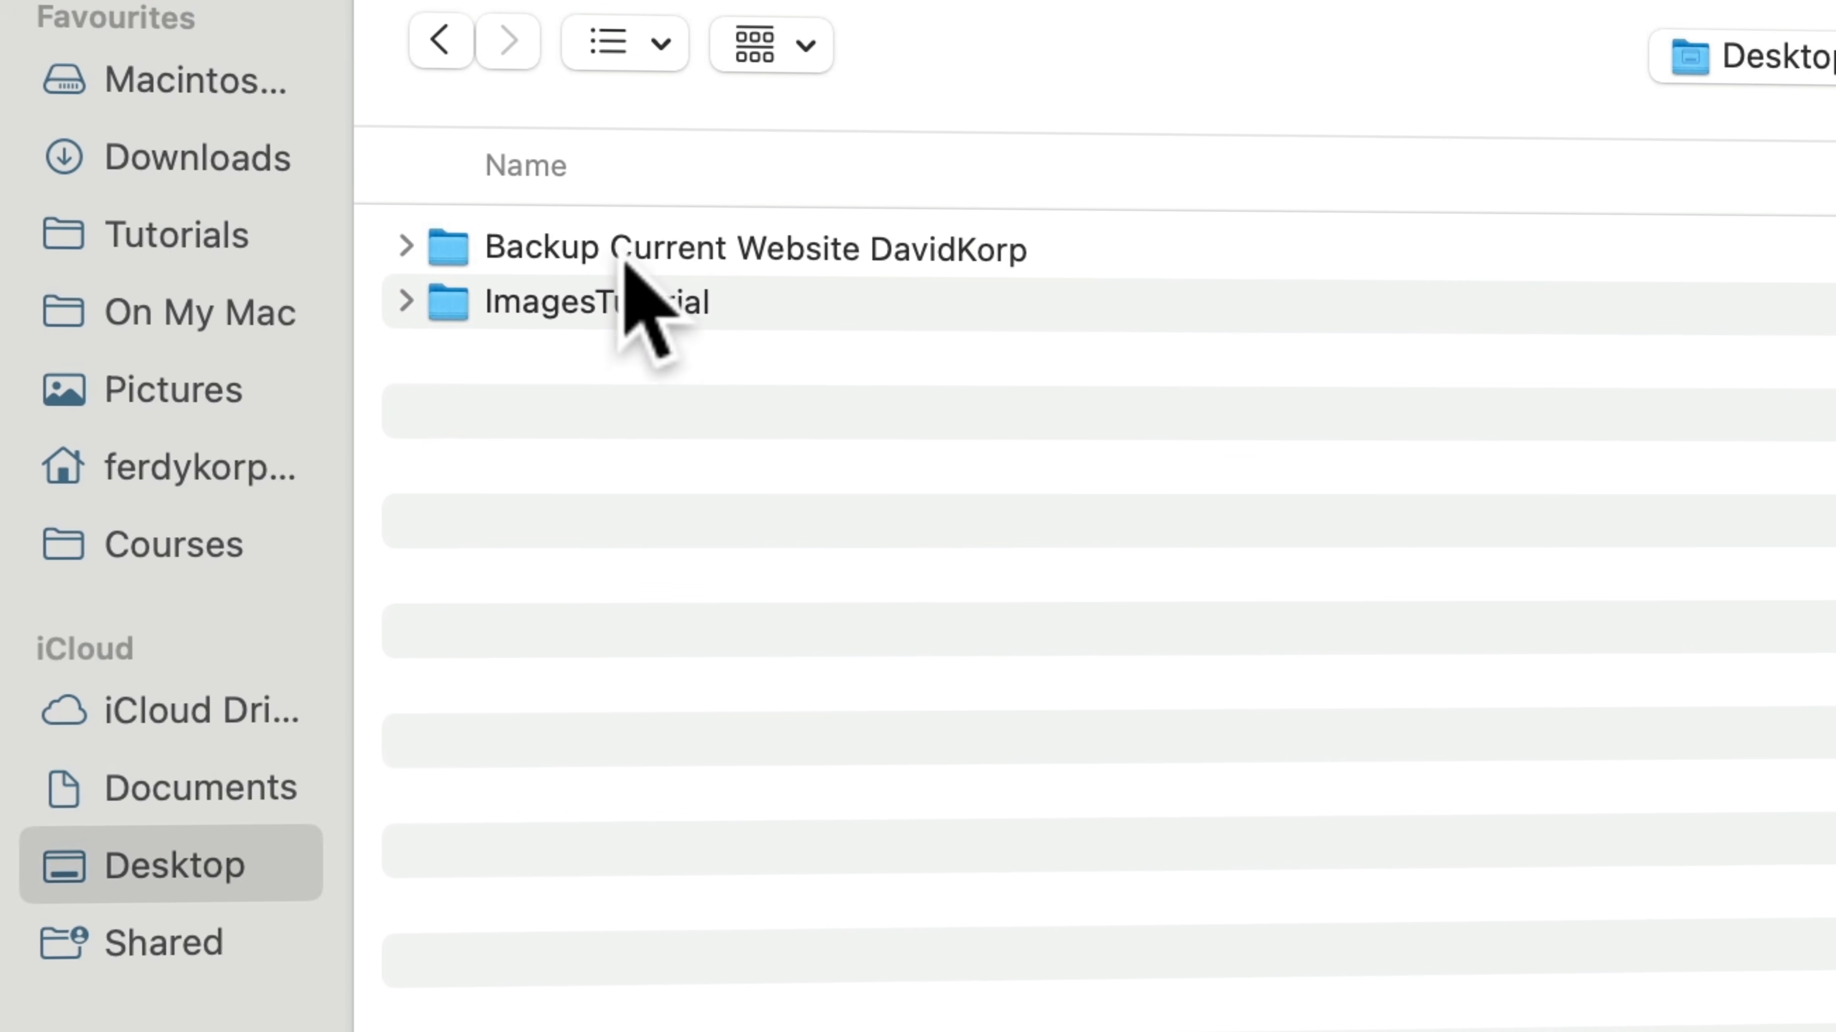
double_click(832, 253)
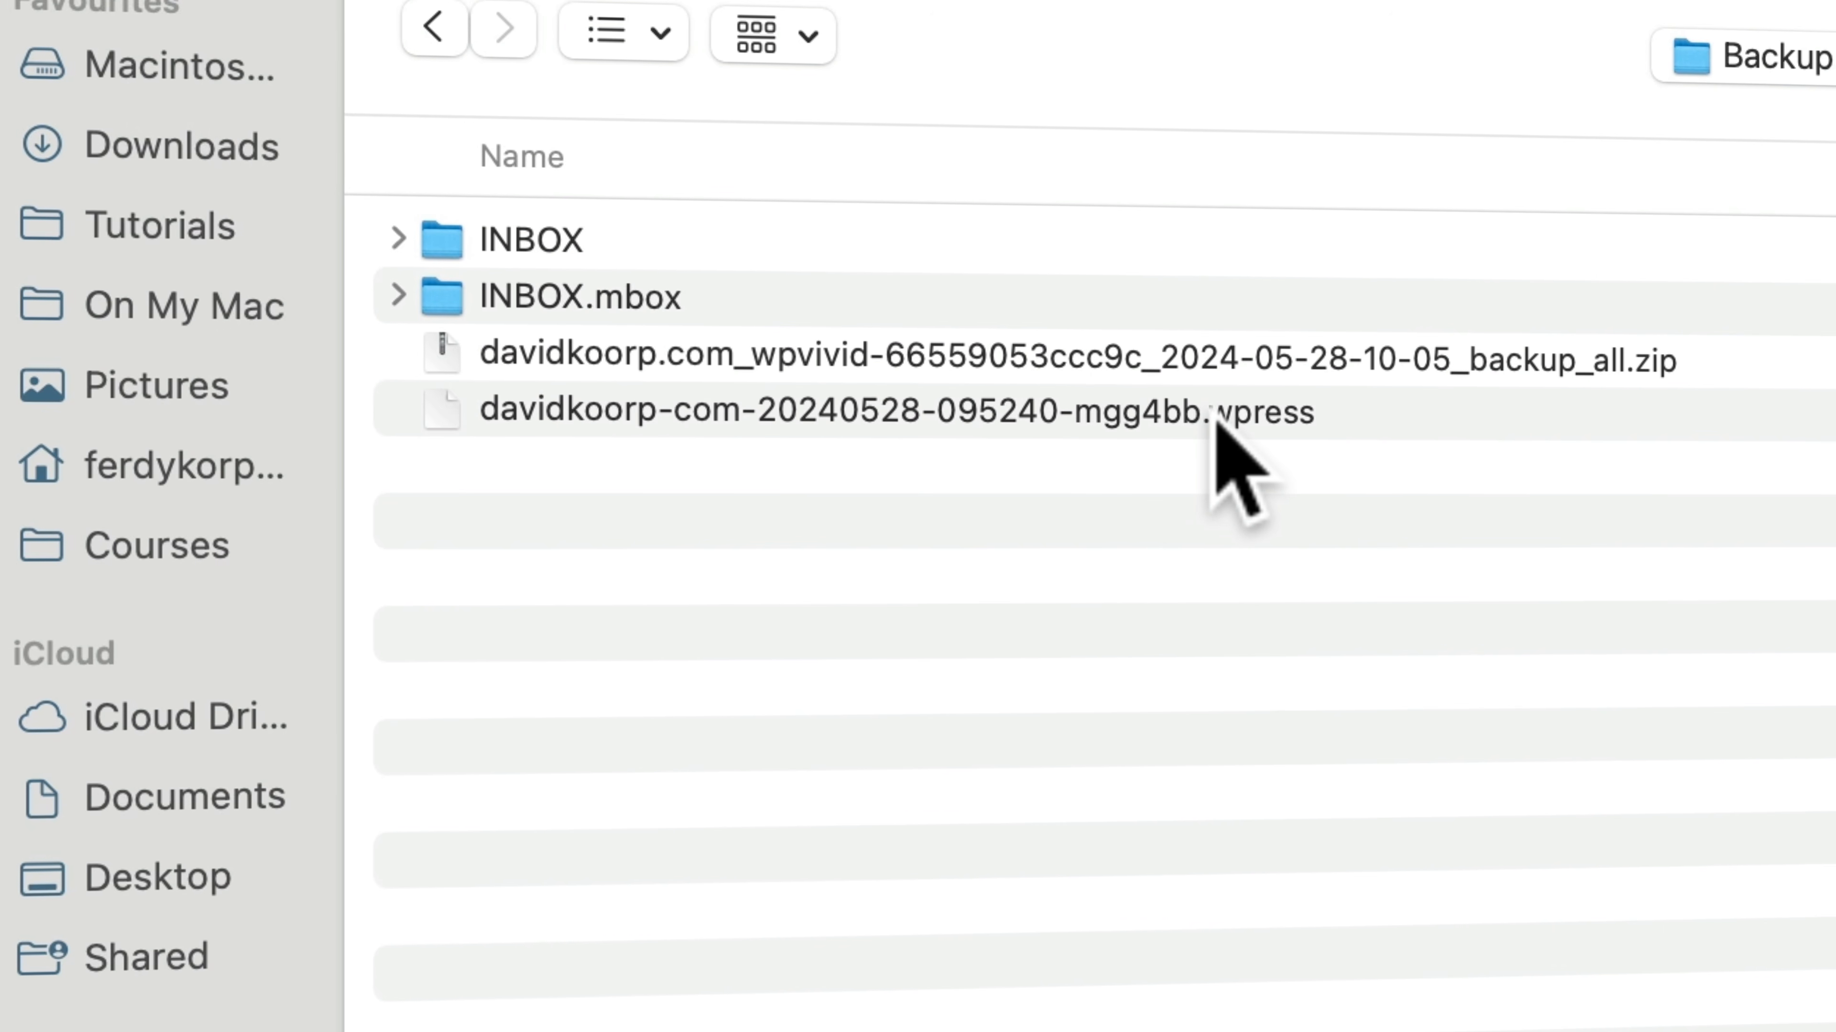
click(1239, 418)
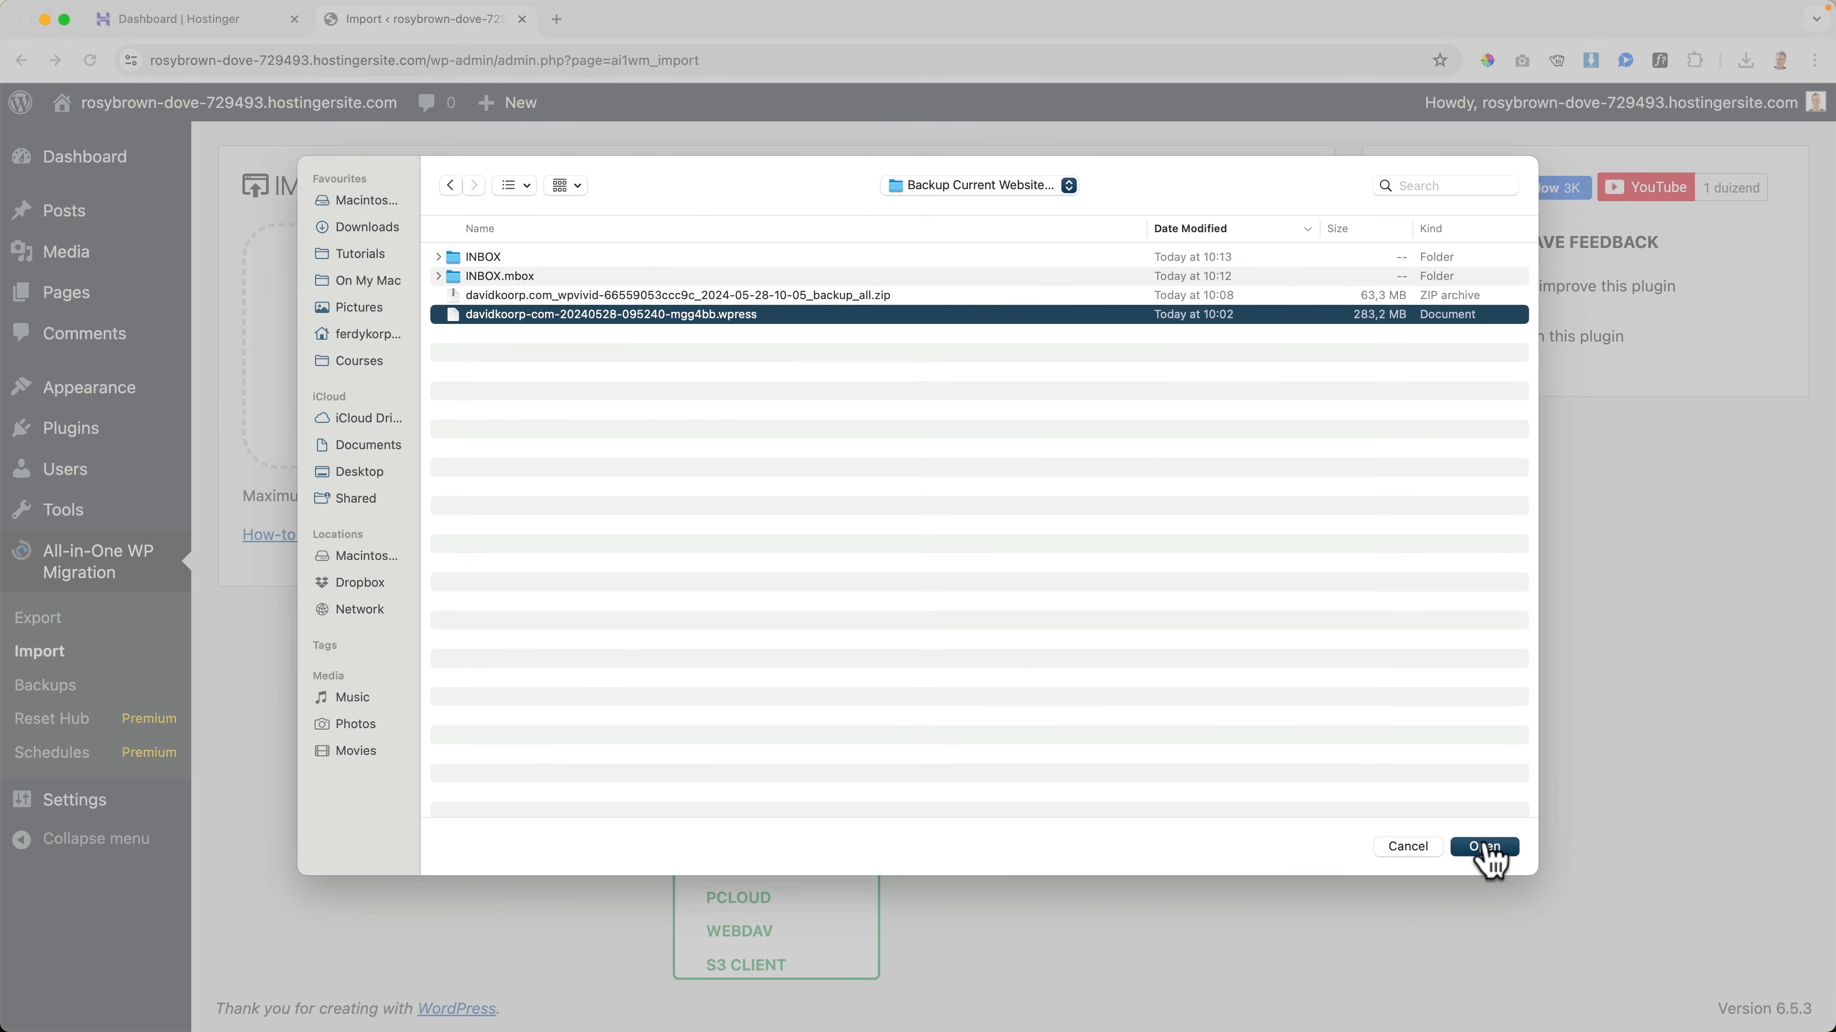
click(1484, 846)
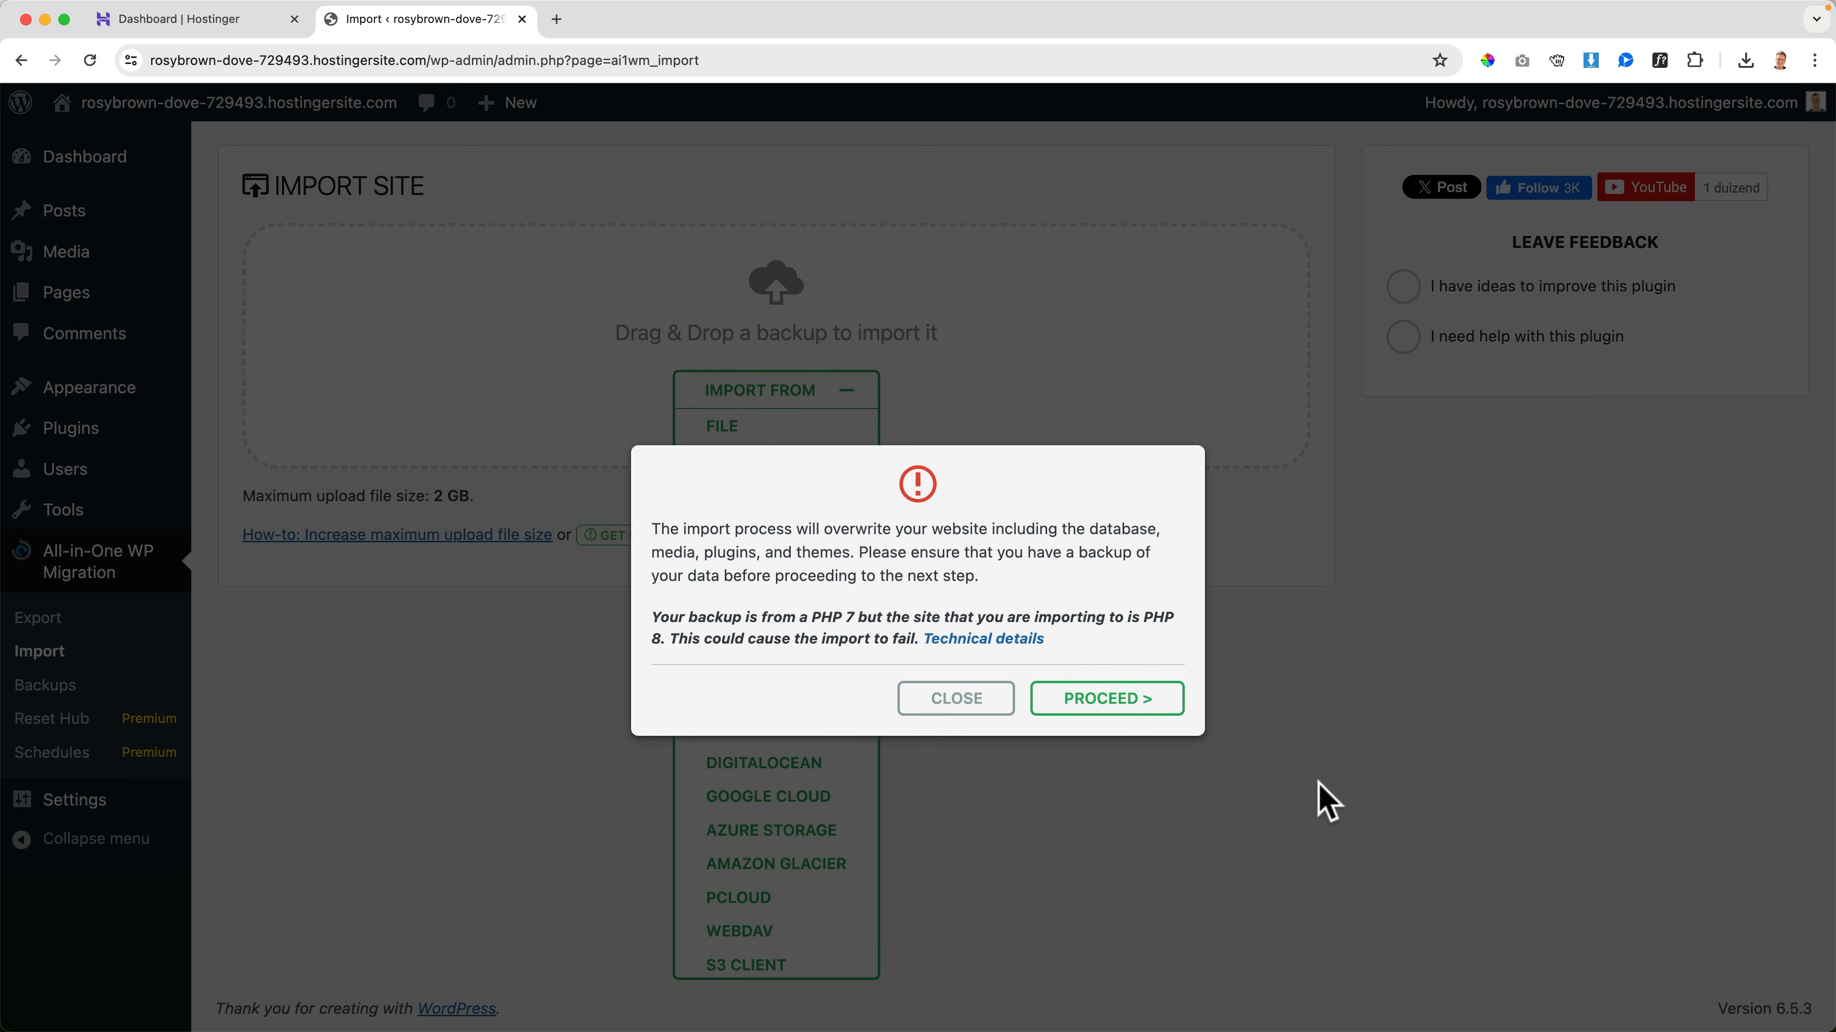
click(1122, 706)
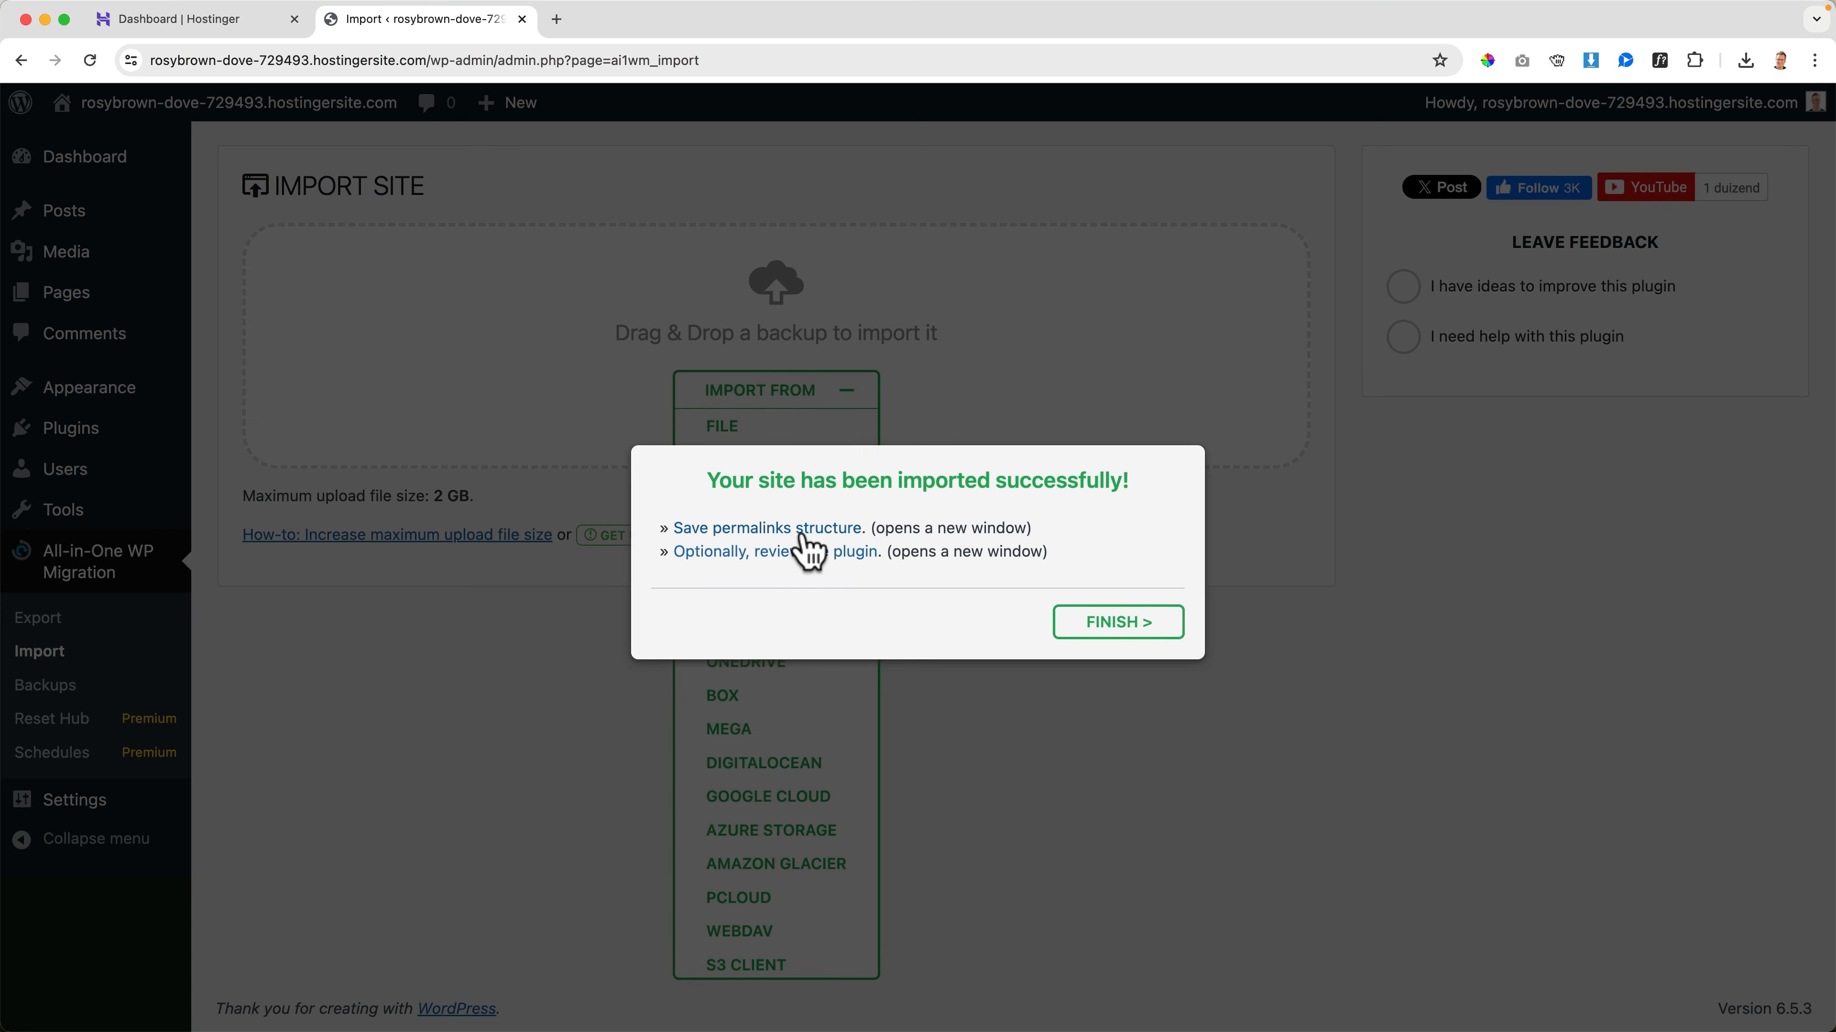
Open the permalink settings from the import message, log in with the imported site's username and password, and save the login in the browser
click(772, 529)
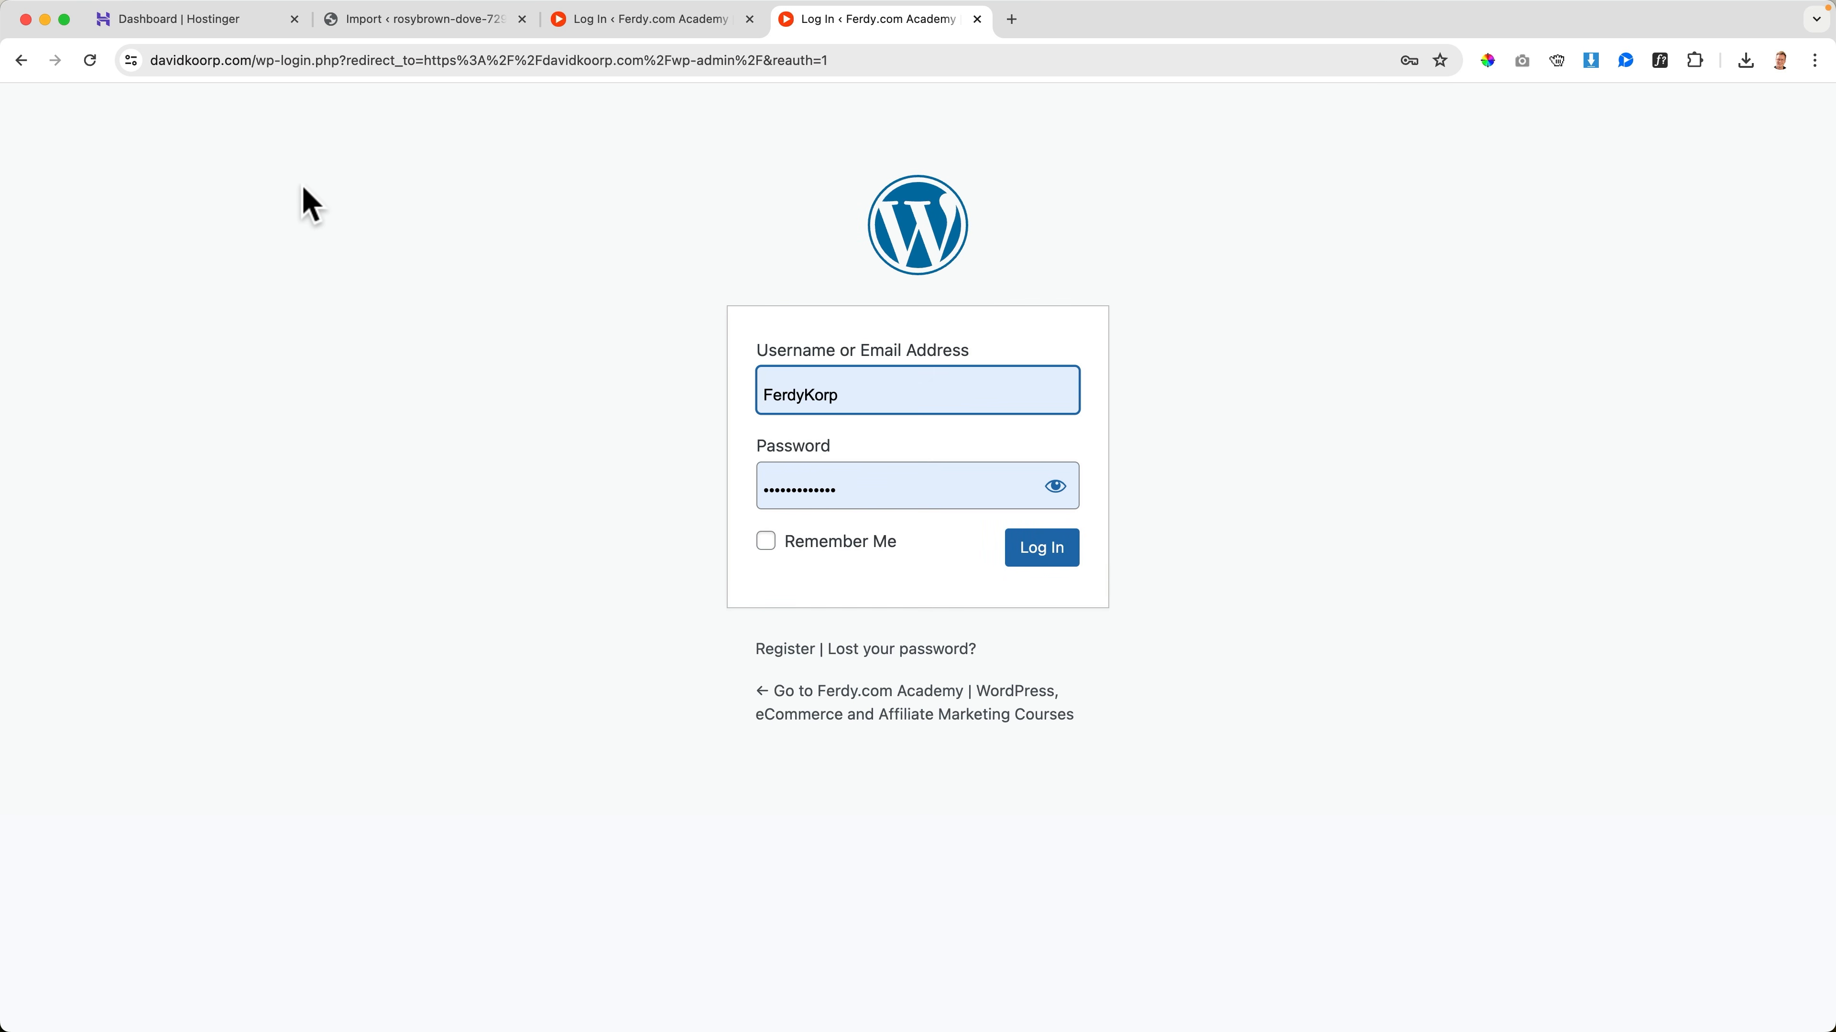
key(super+w)
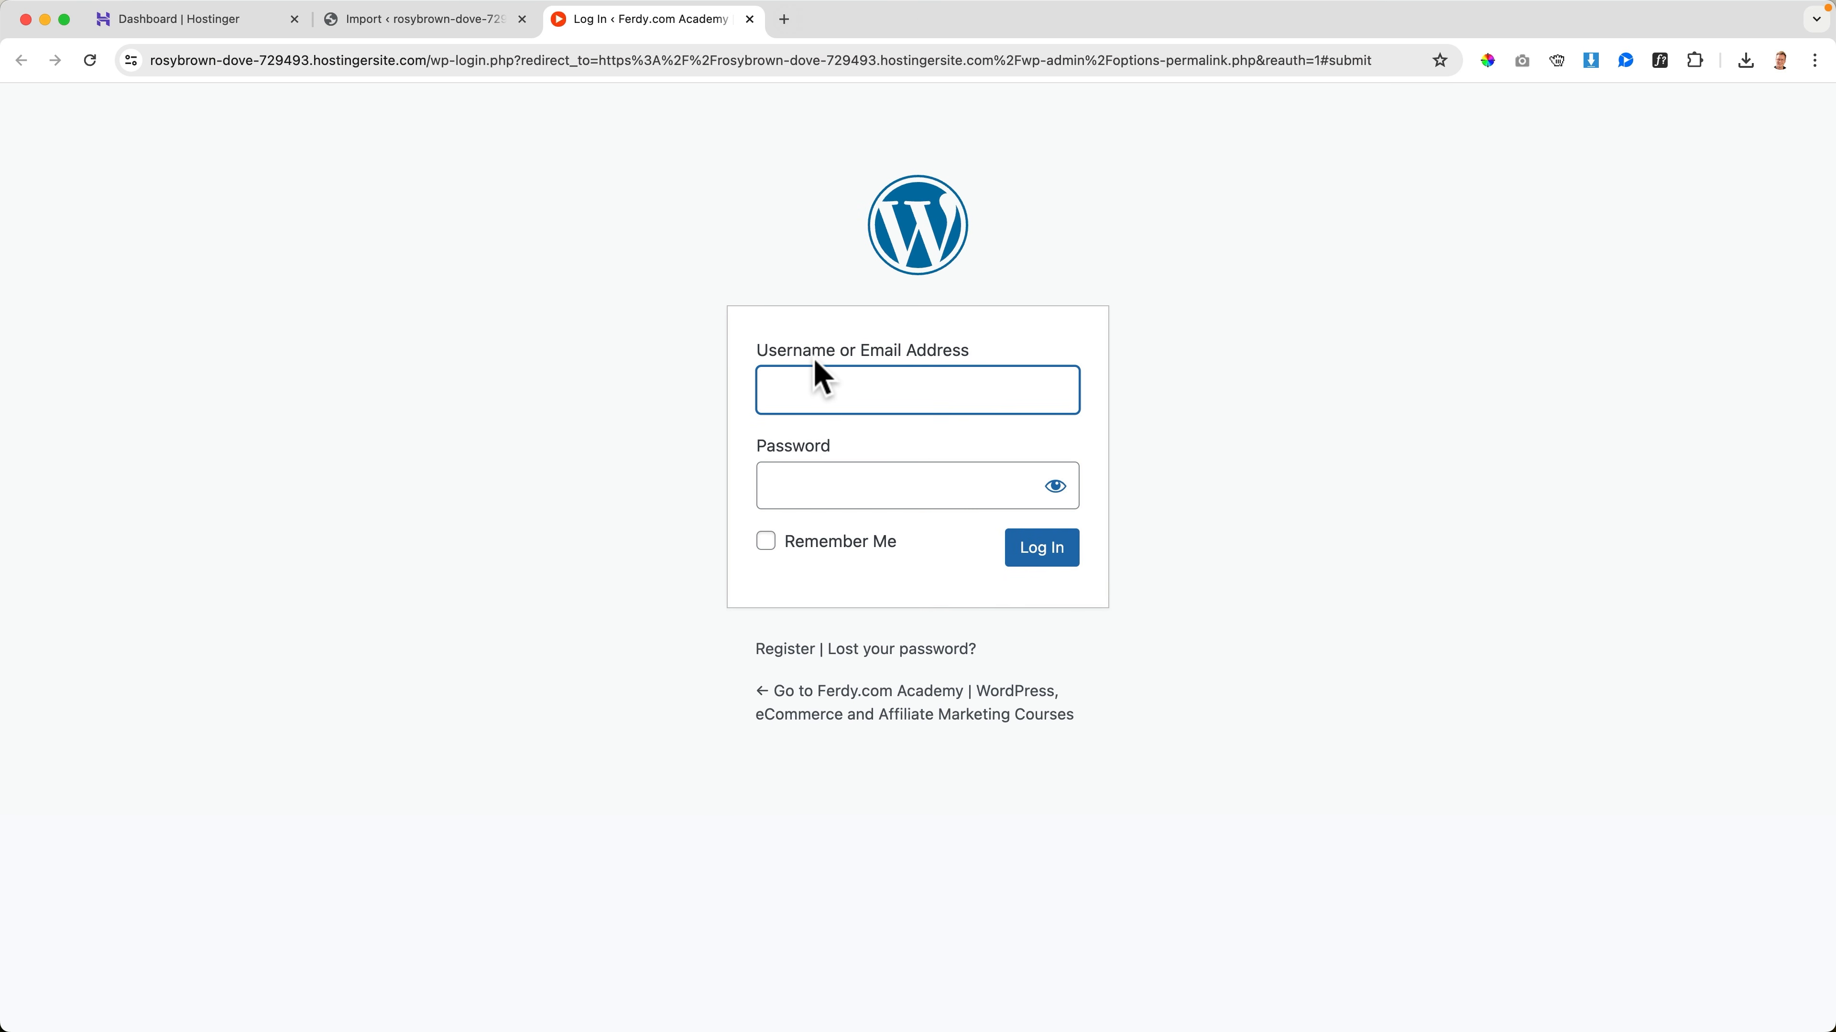
text(FerdyKorp)
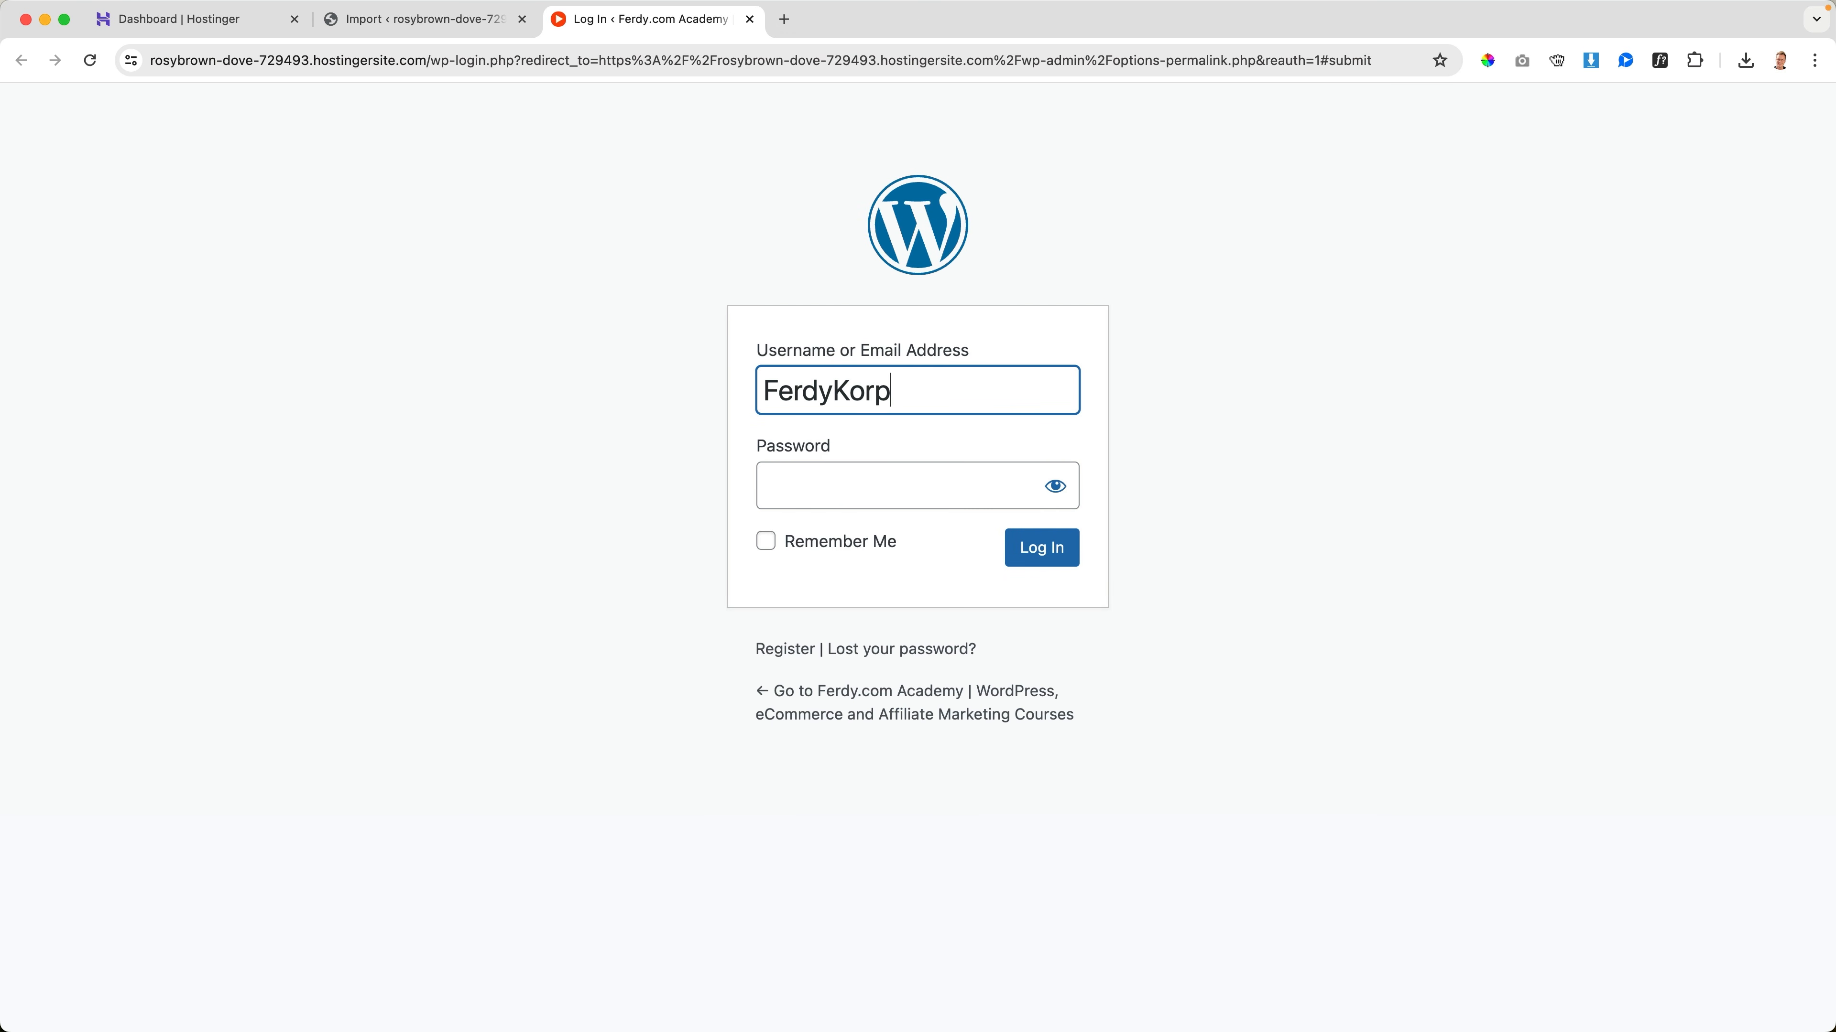
key(Tab)
key(super+v)
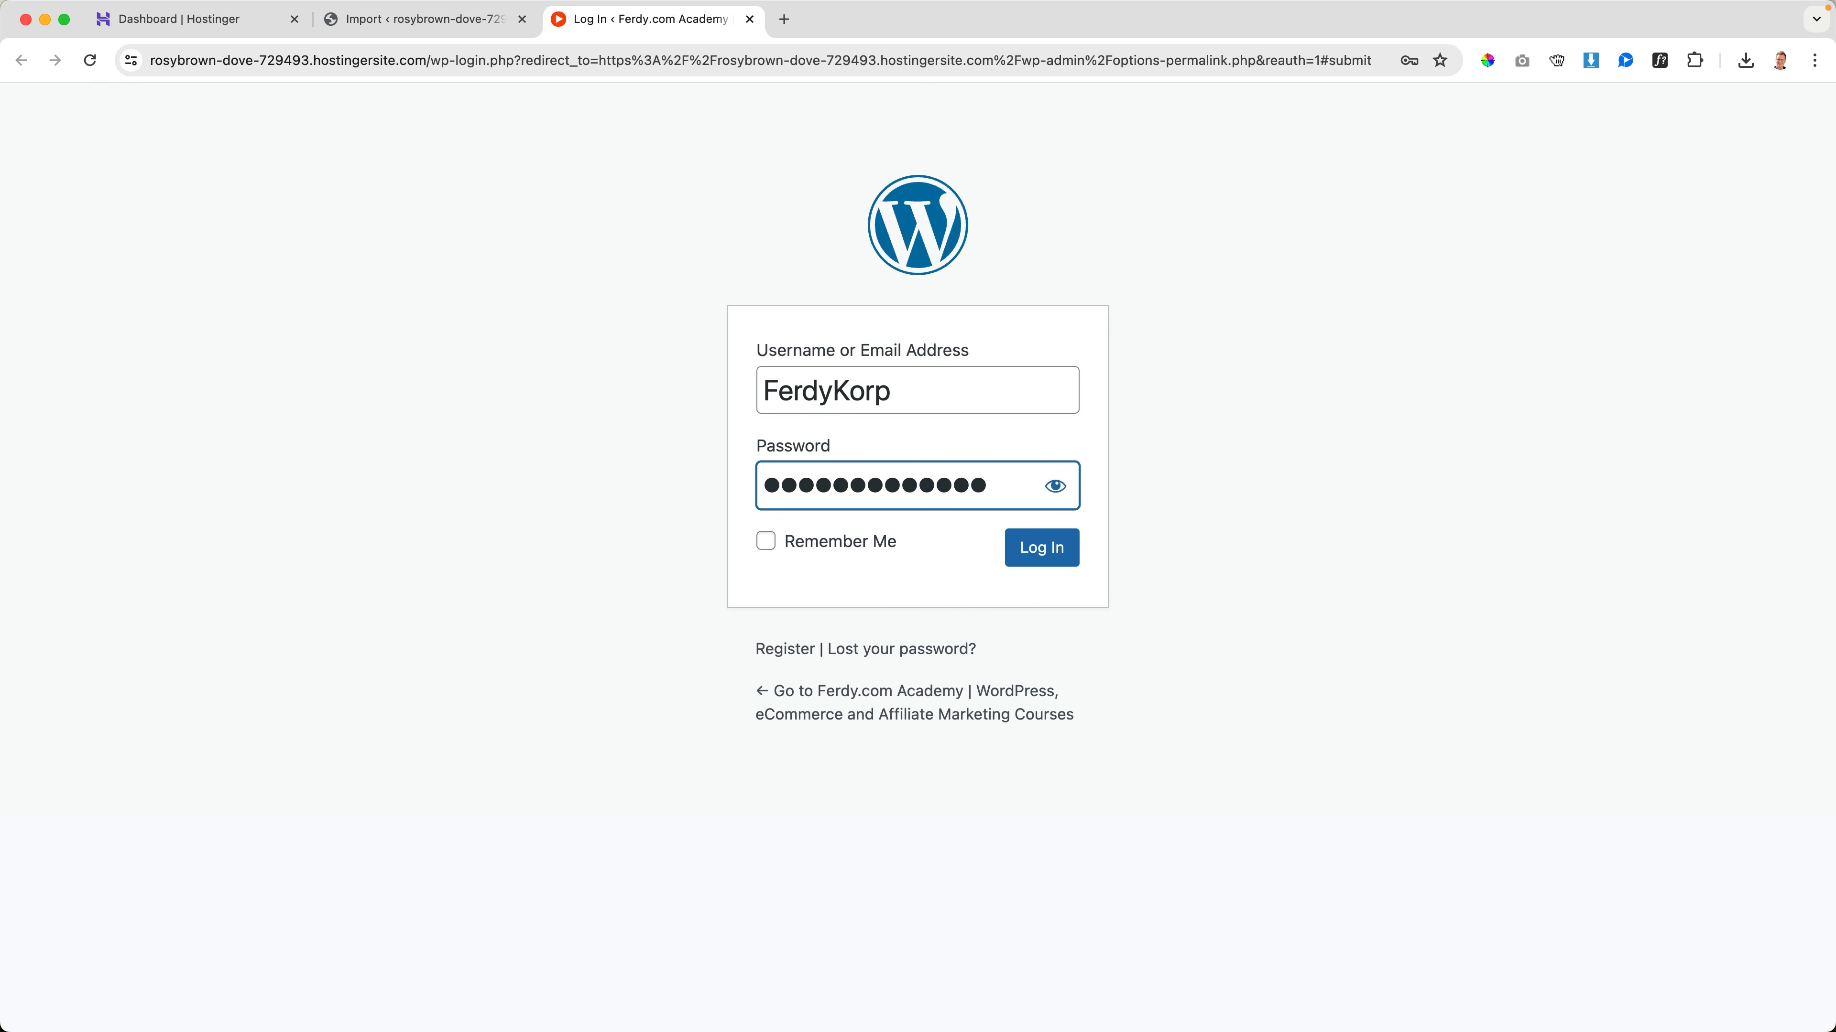
click(1049, 556)
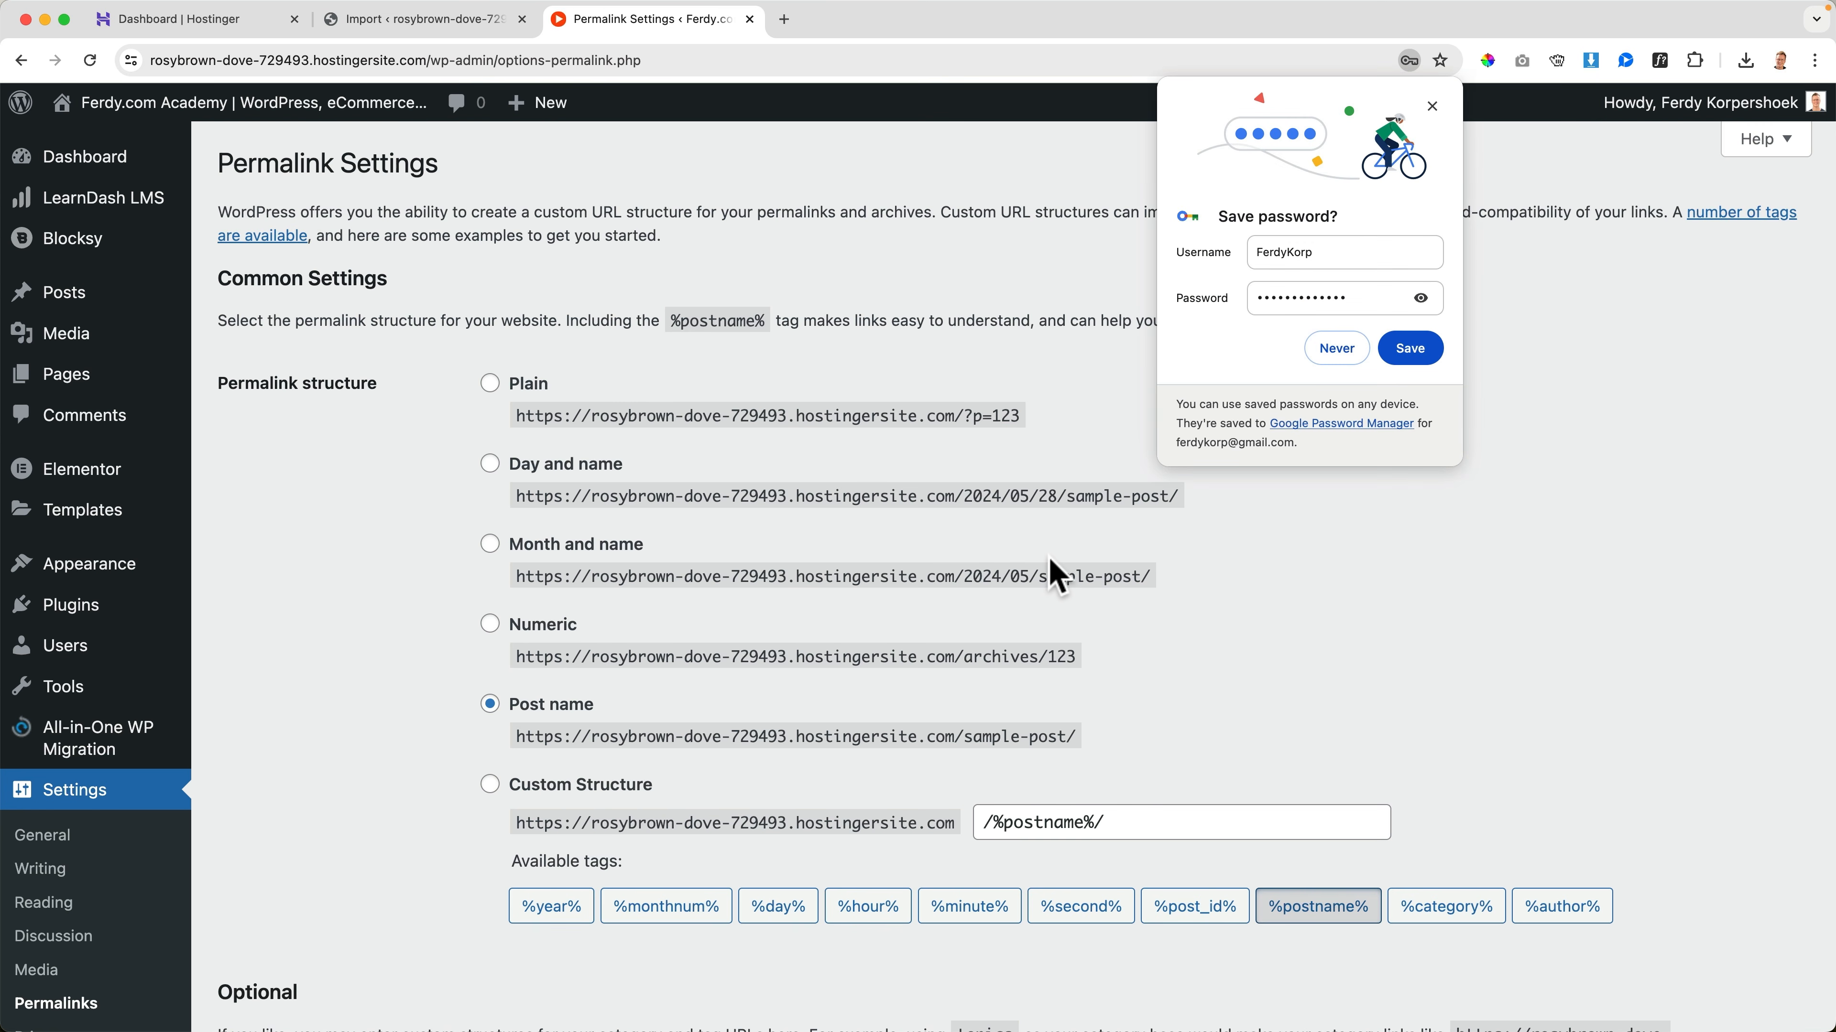
click(1411, 352)
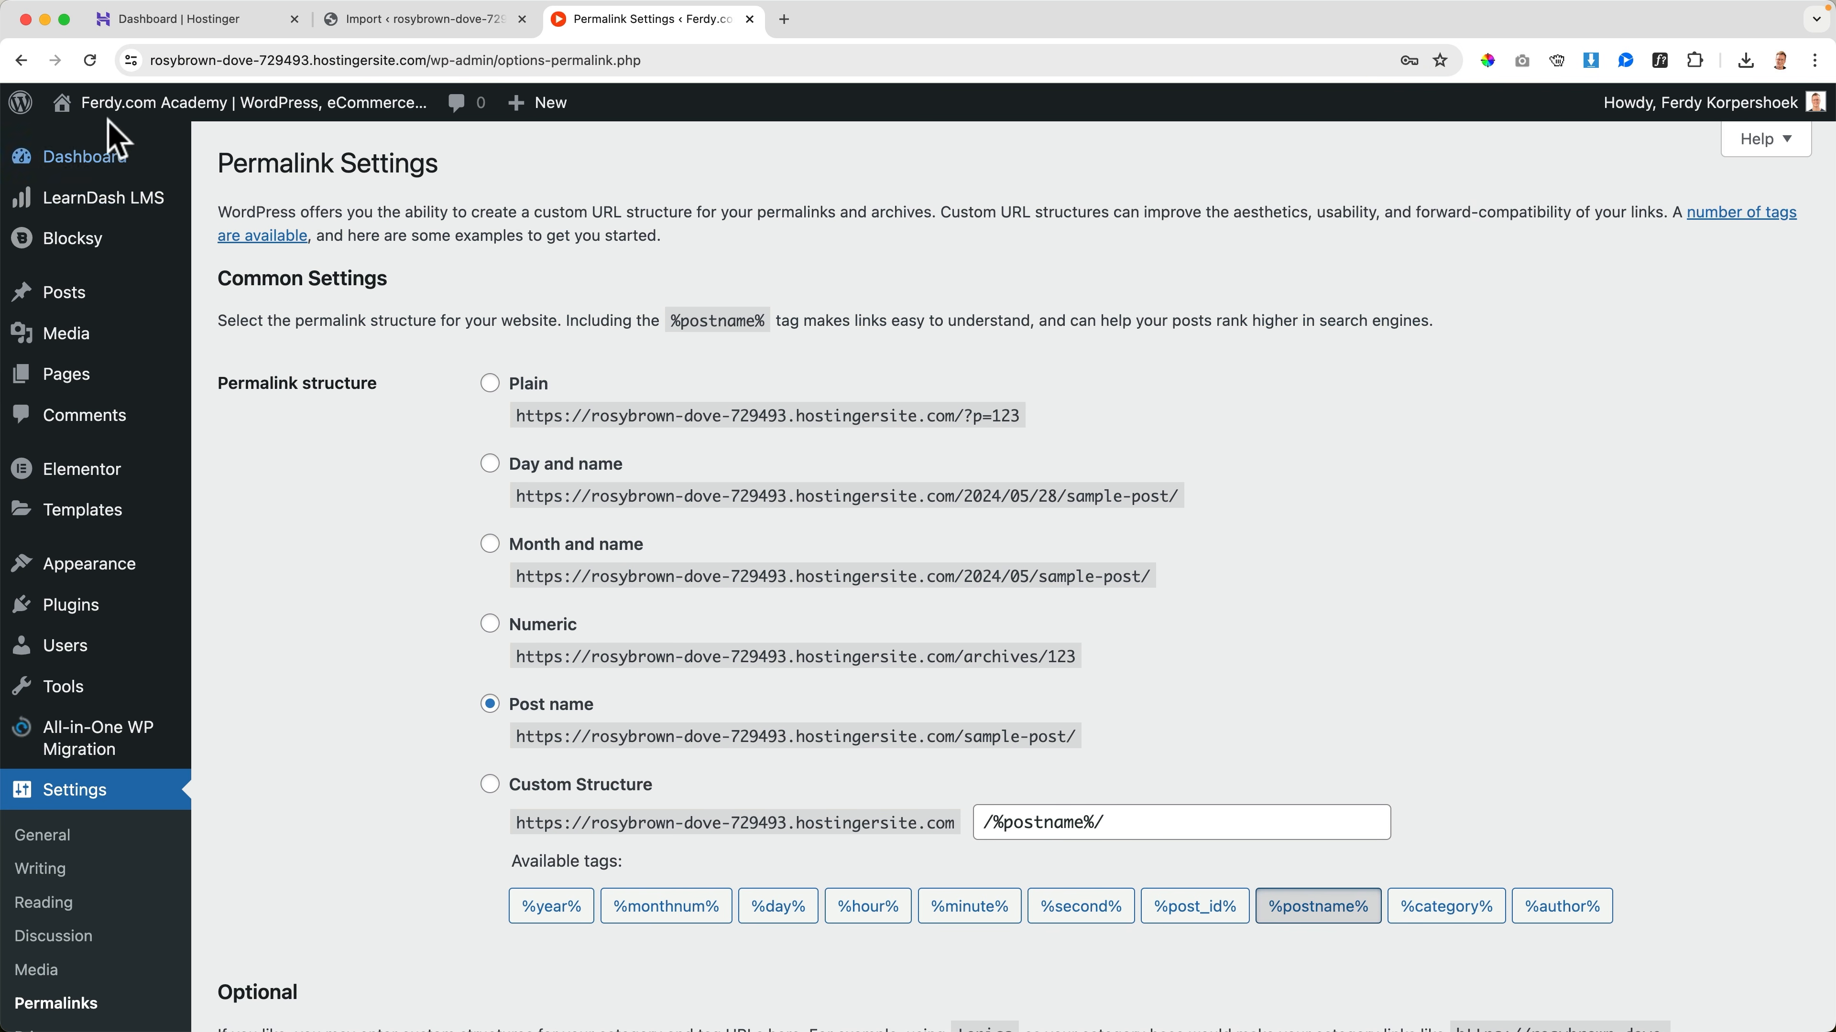
Save the permalink settings with the Post name structure
mouse_move(45, 168)
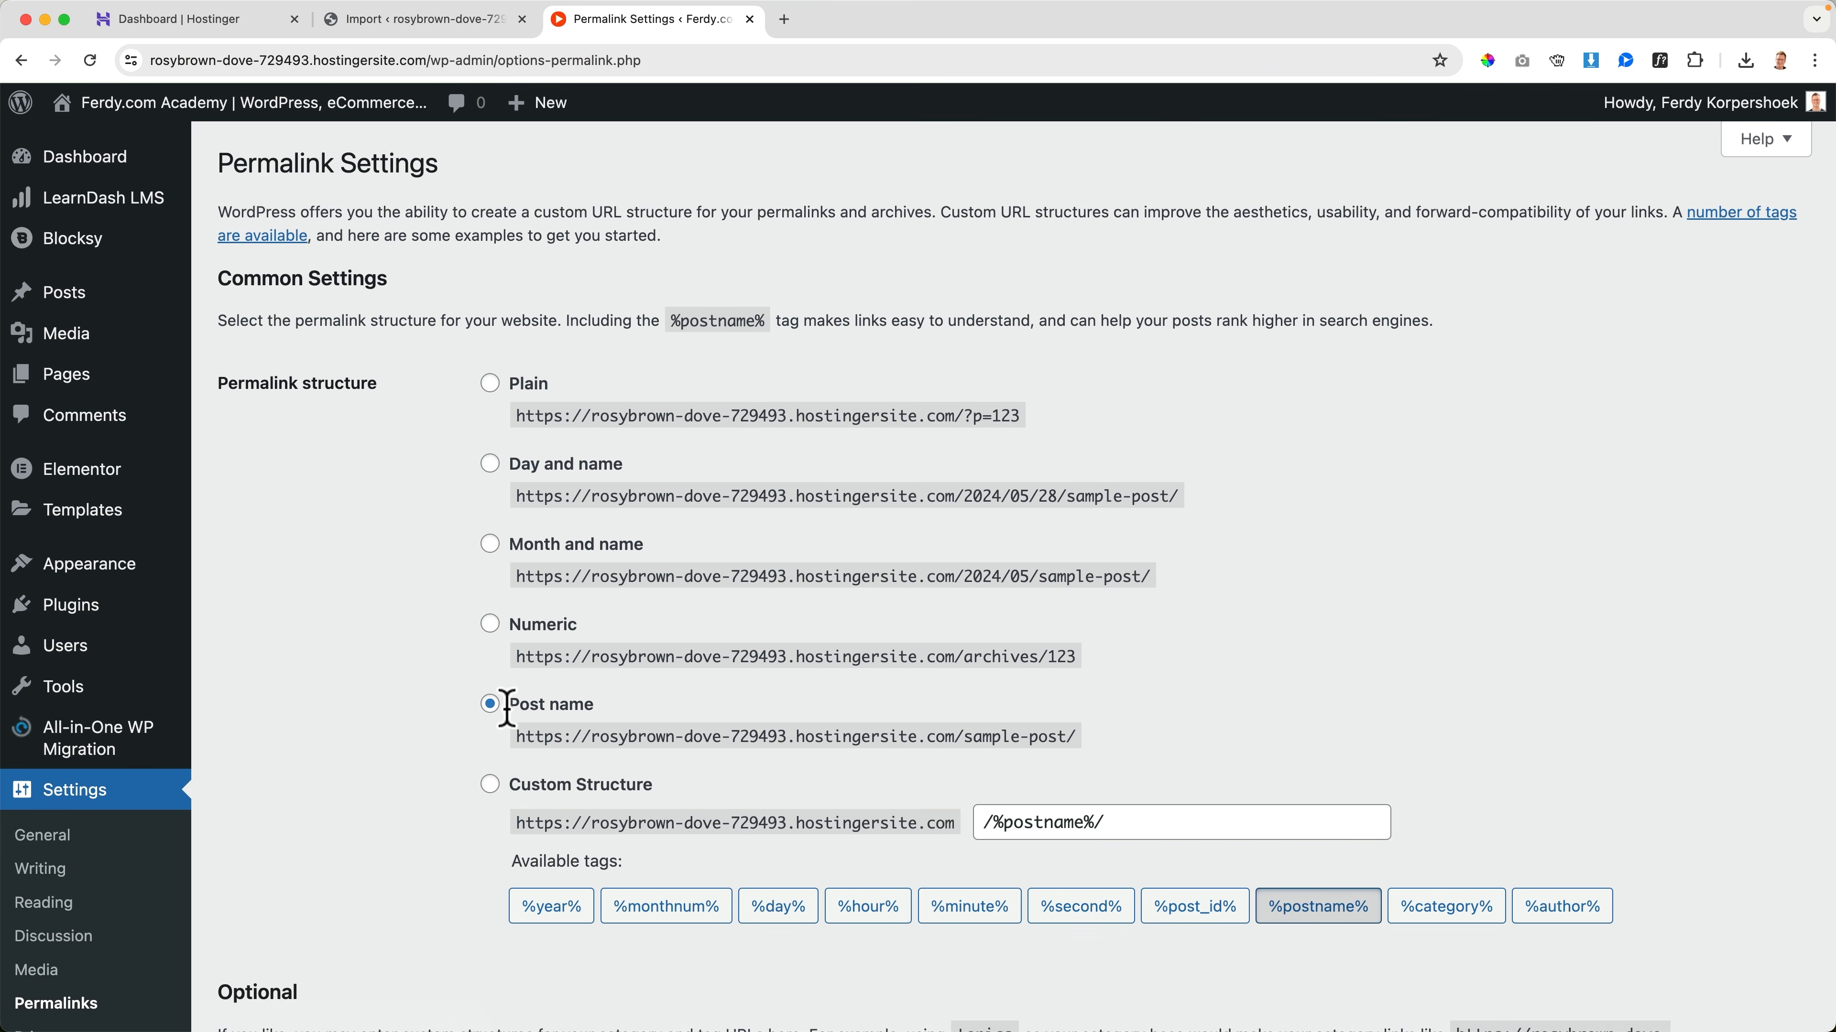
scroll(362, 746, down, 15)
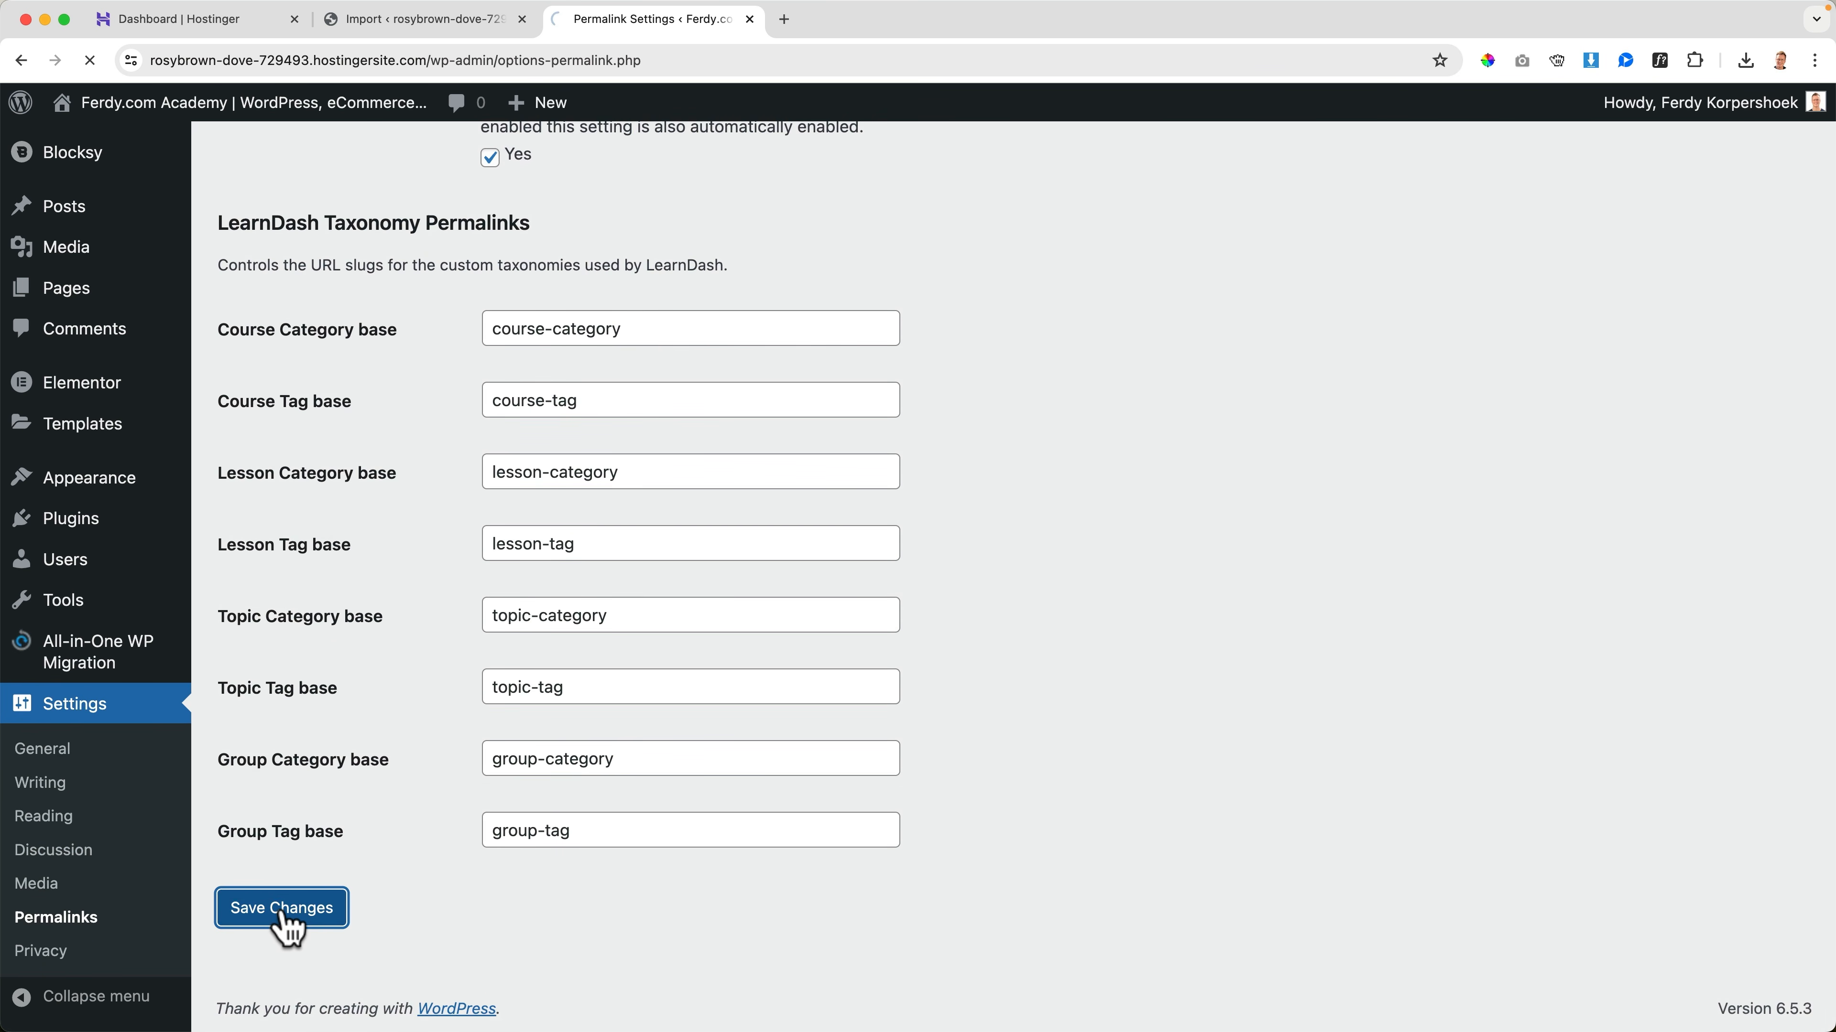
scroll(318, 846, down, 15)
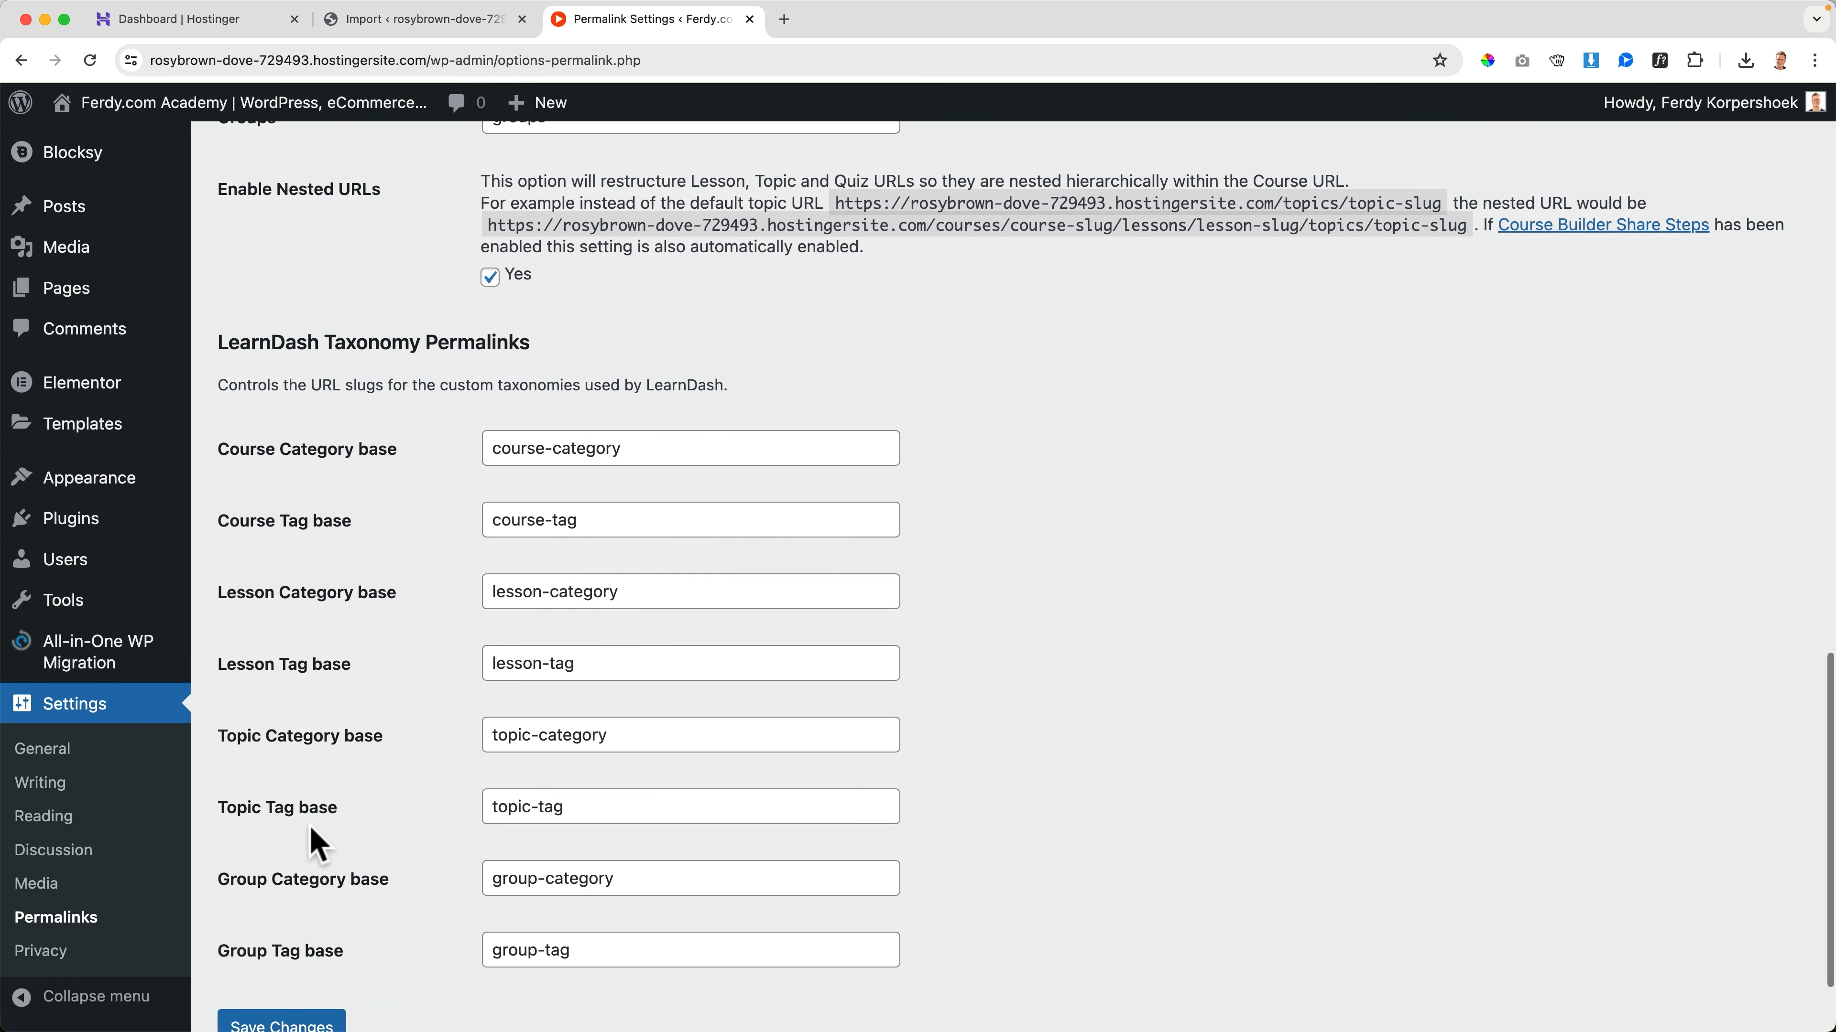
click(282, 912)
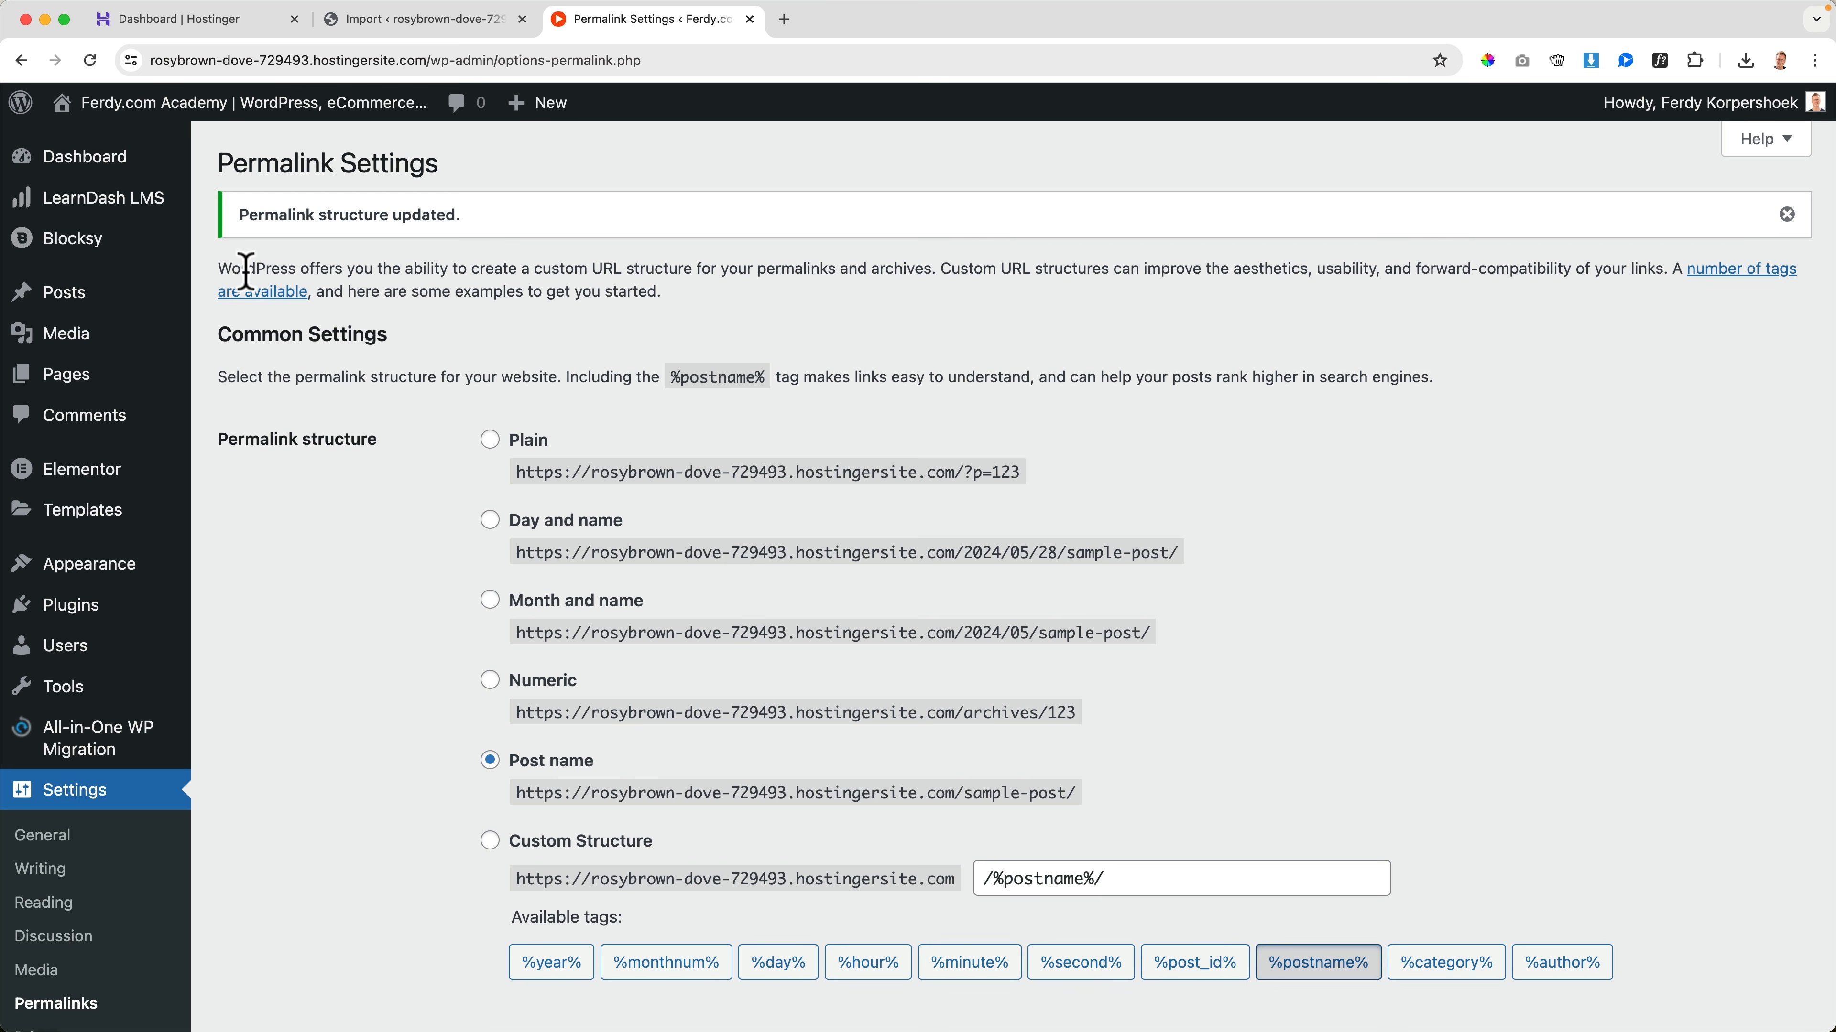
View the imported site's front end and look over its home and Profile pages
click(260, 119)
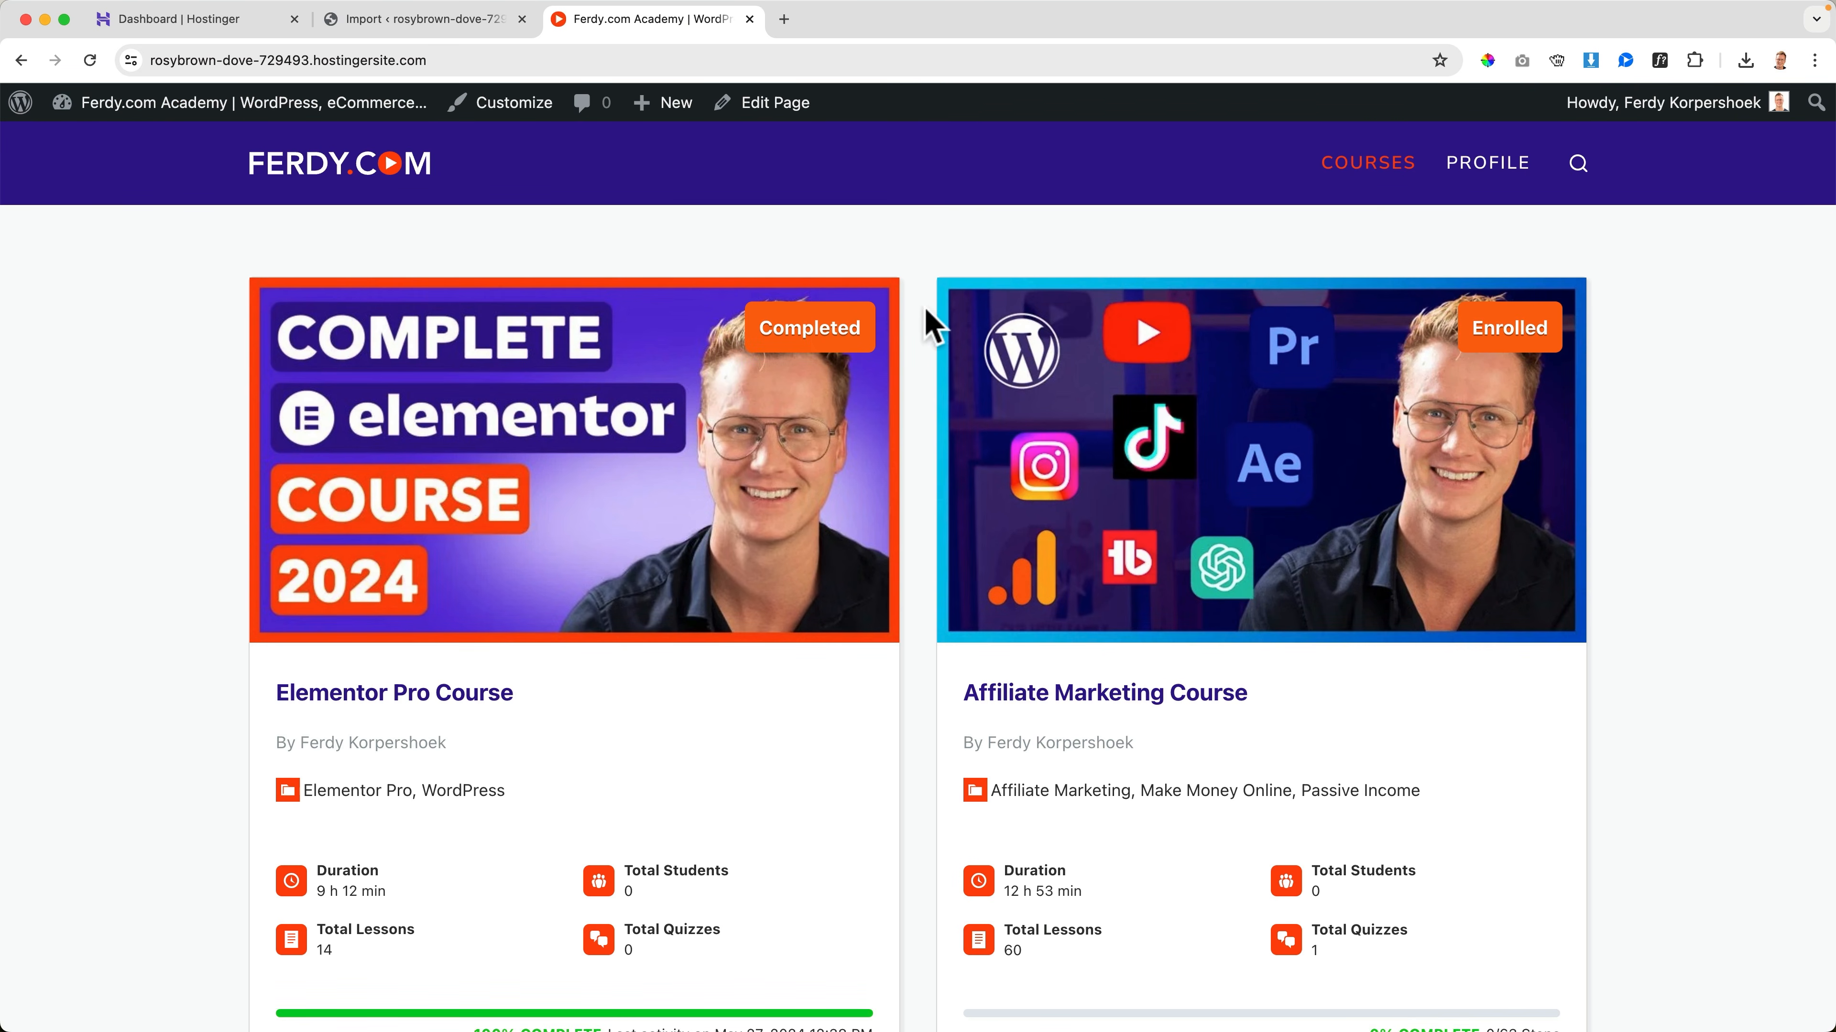
click(1474, 175)
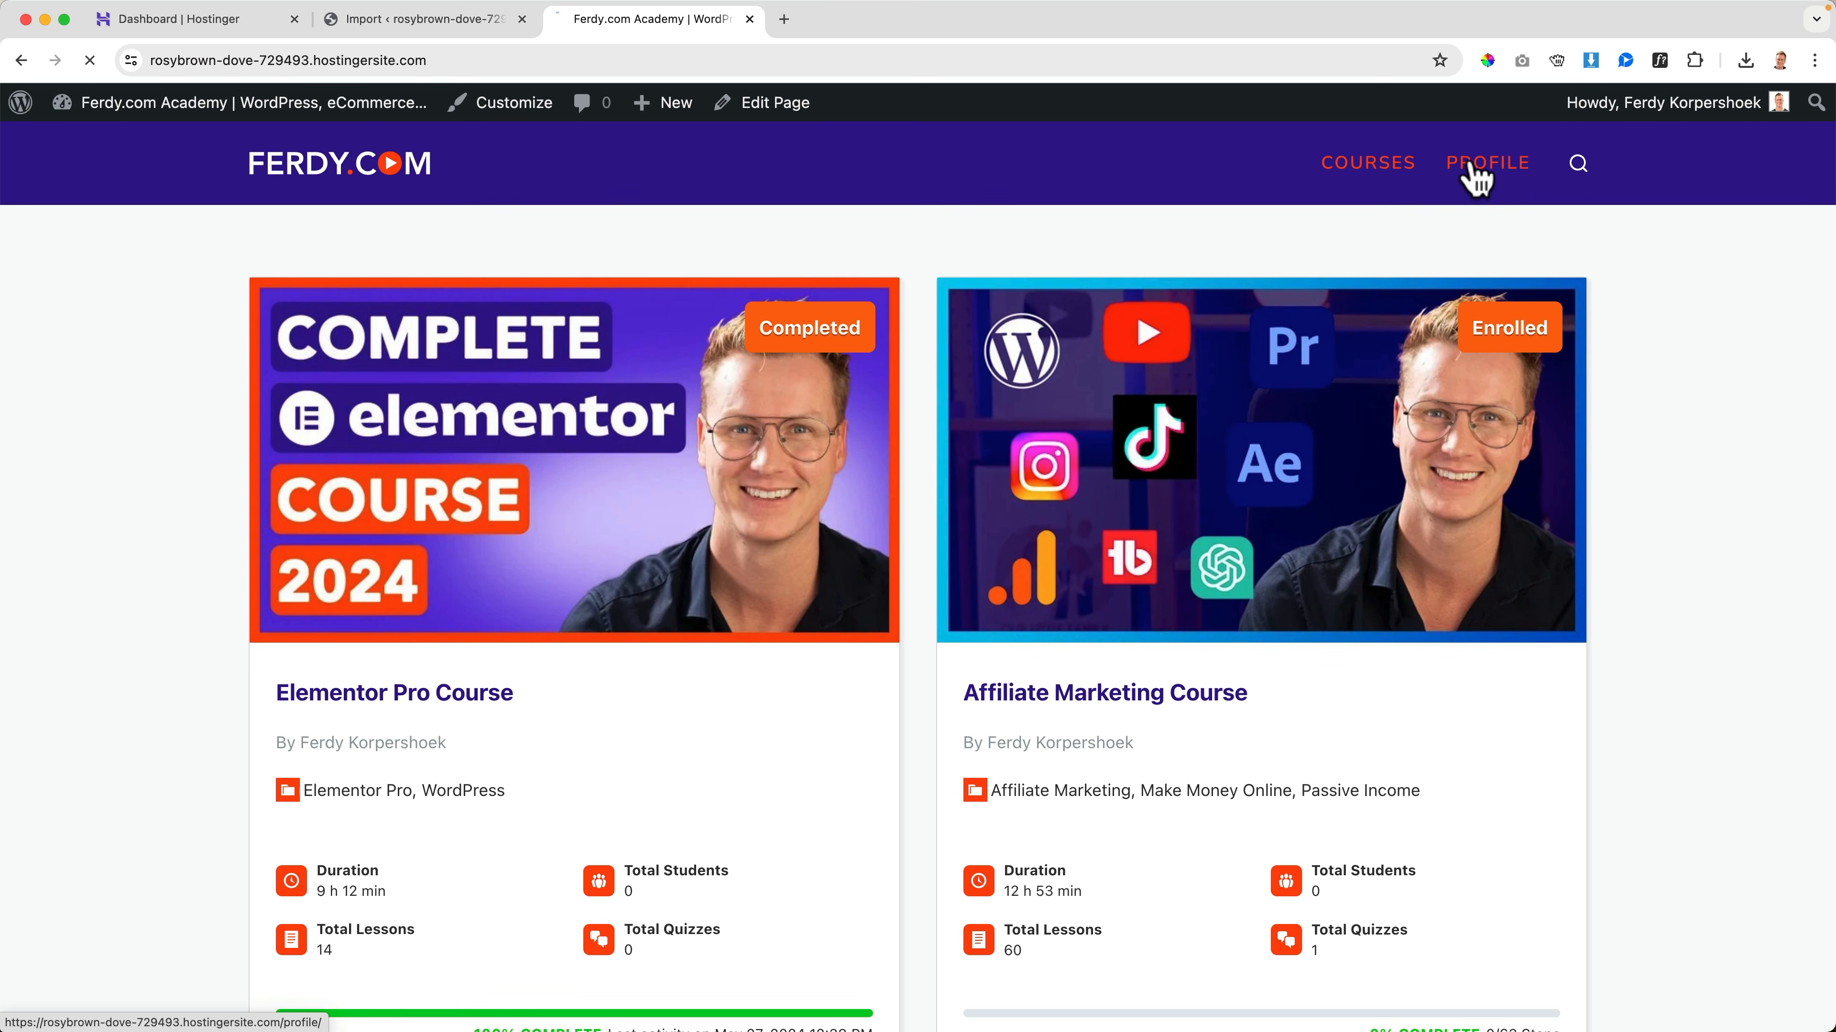
scroll(1221, 391, down, 3)
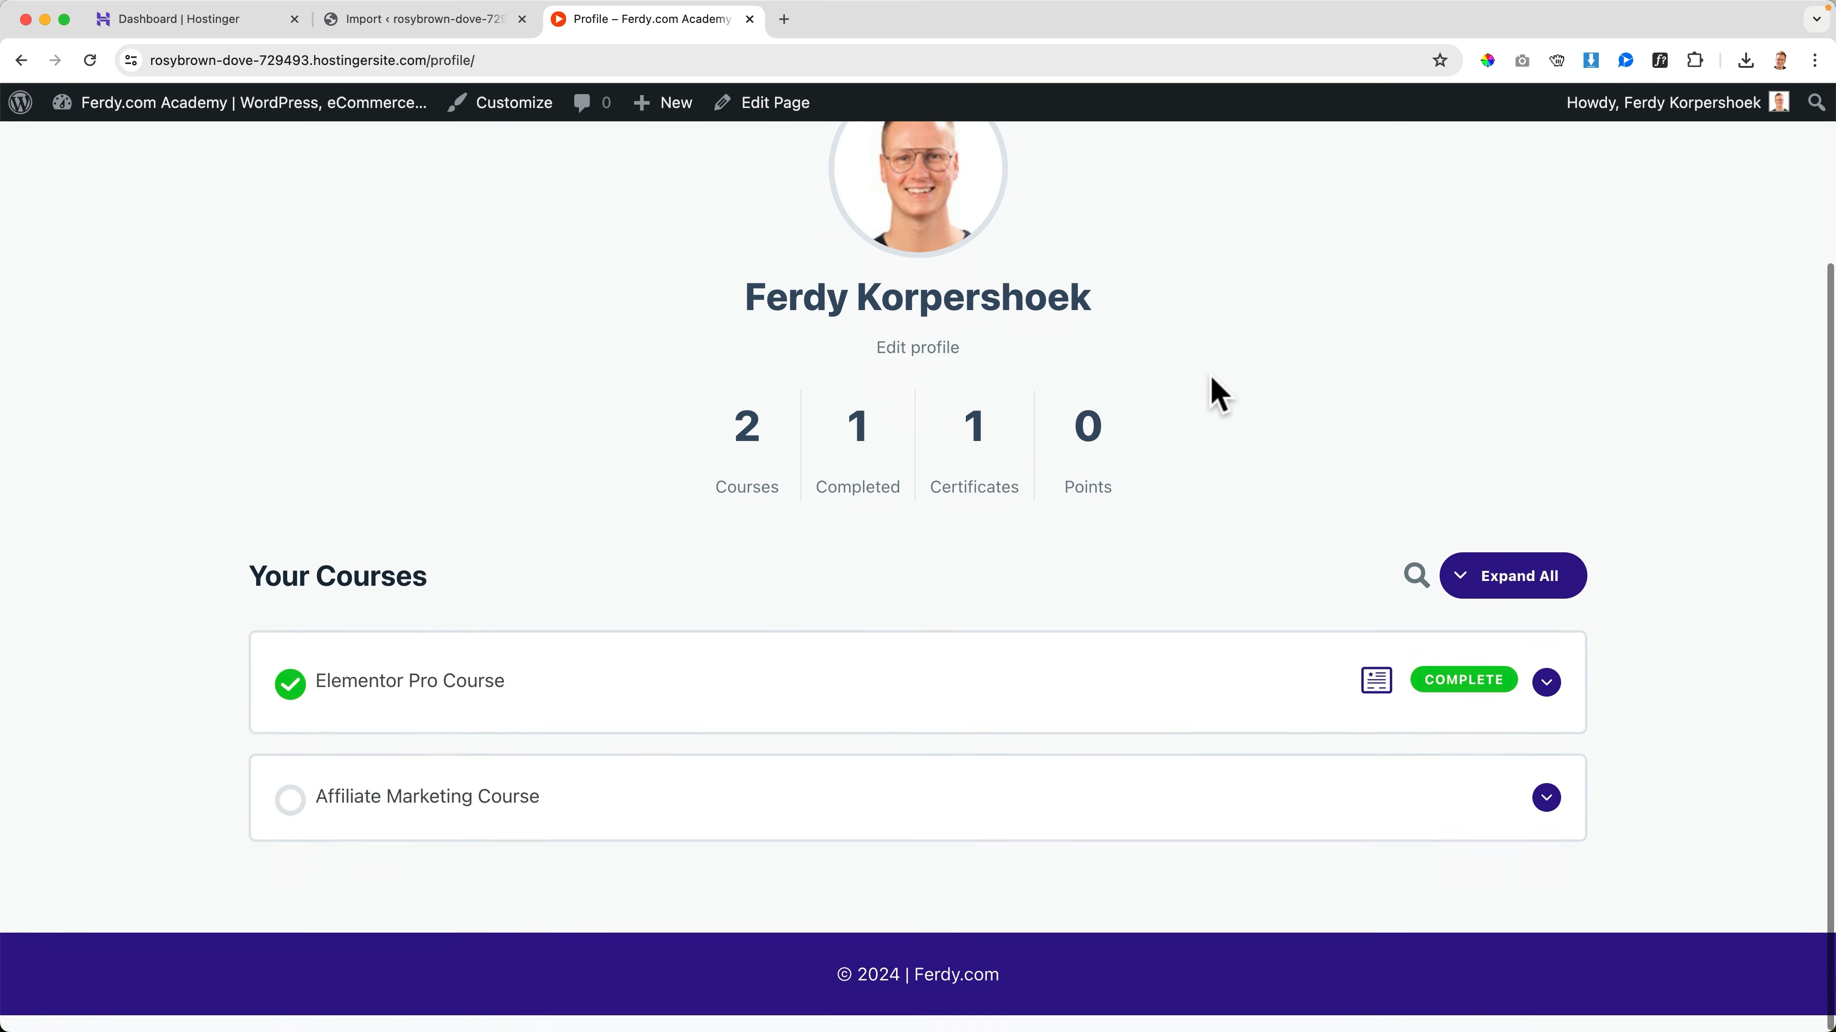
scroll(1217, 396, up, 4)
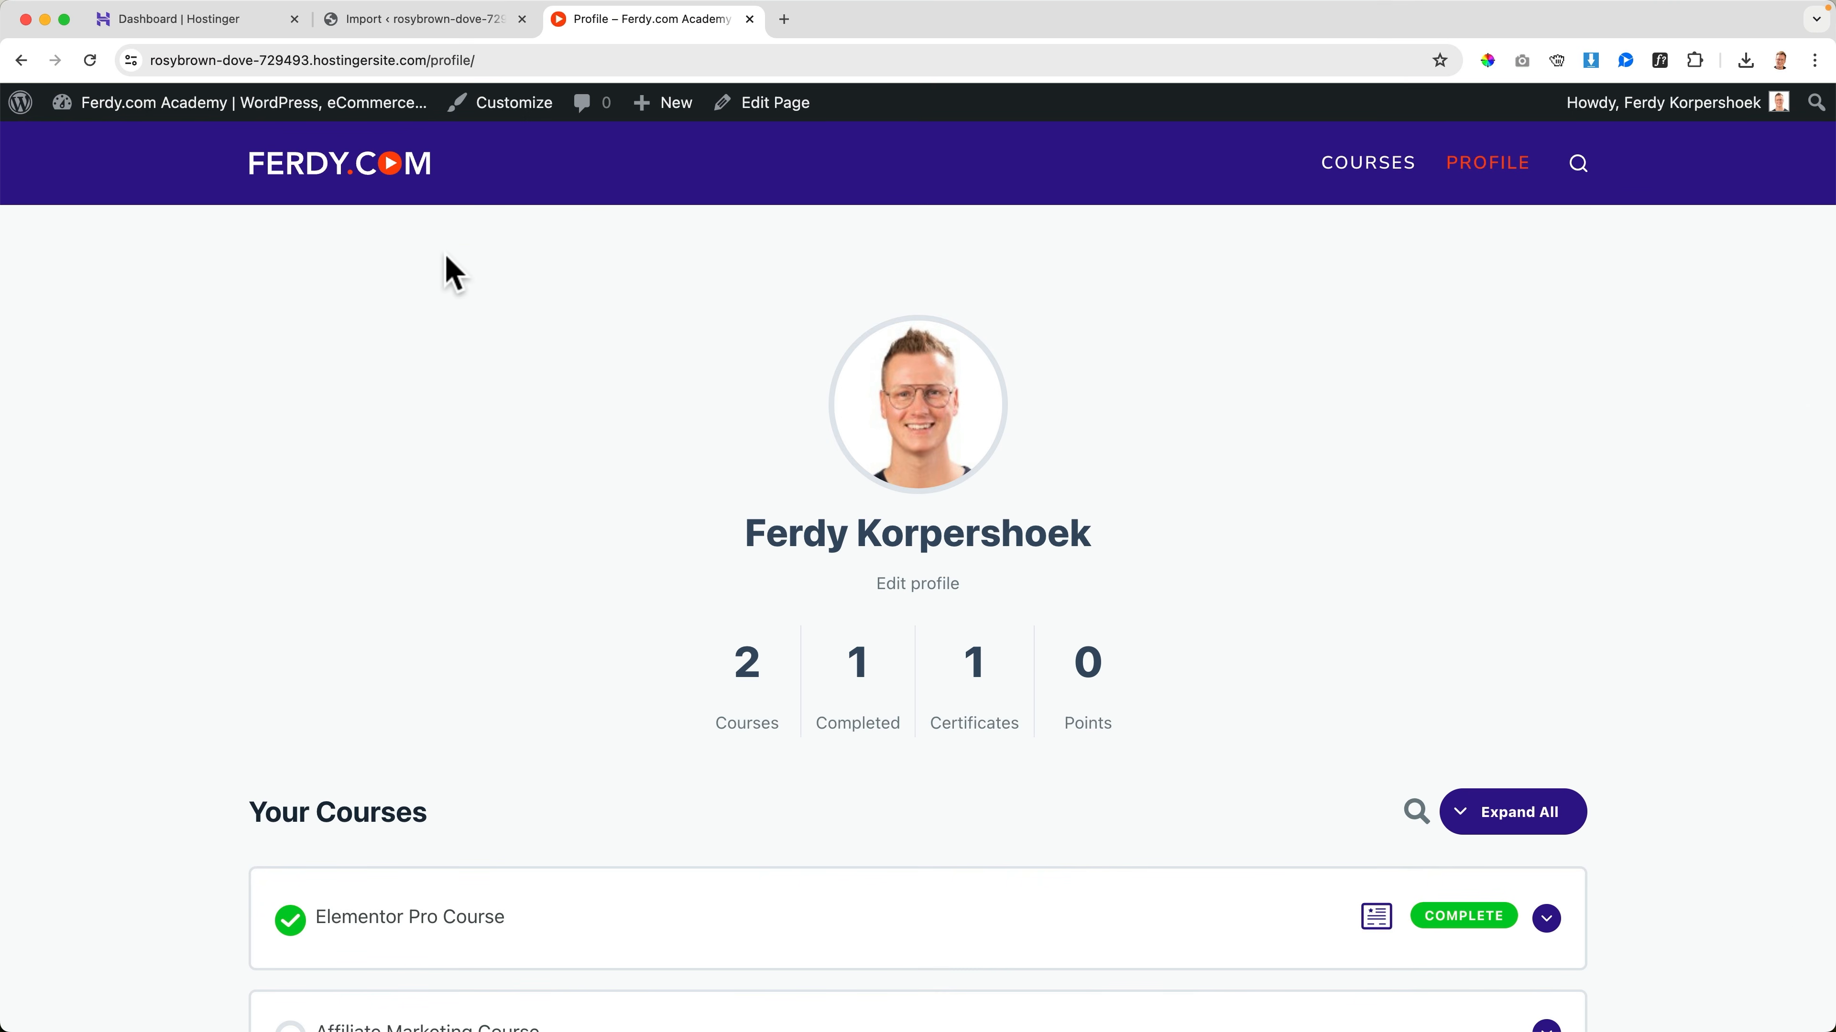
Set the Maximum Site Width to 1120 px in the Customizer's general layout options and publish
click(506, 105)
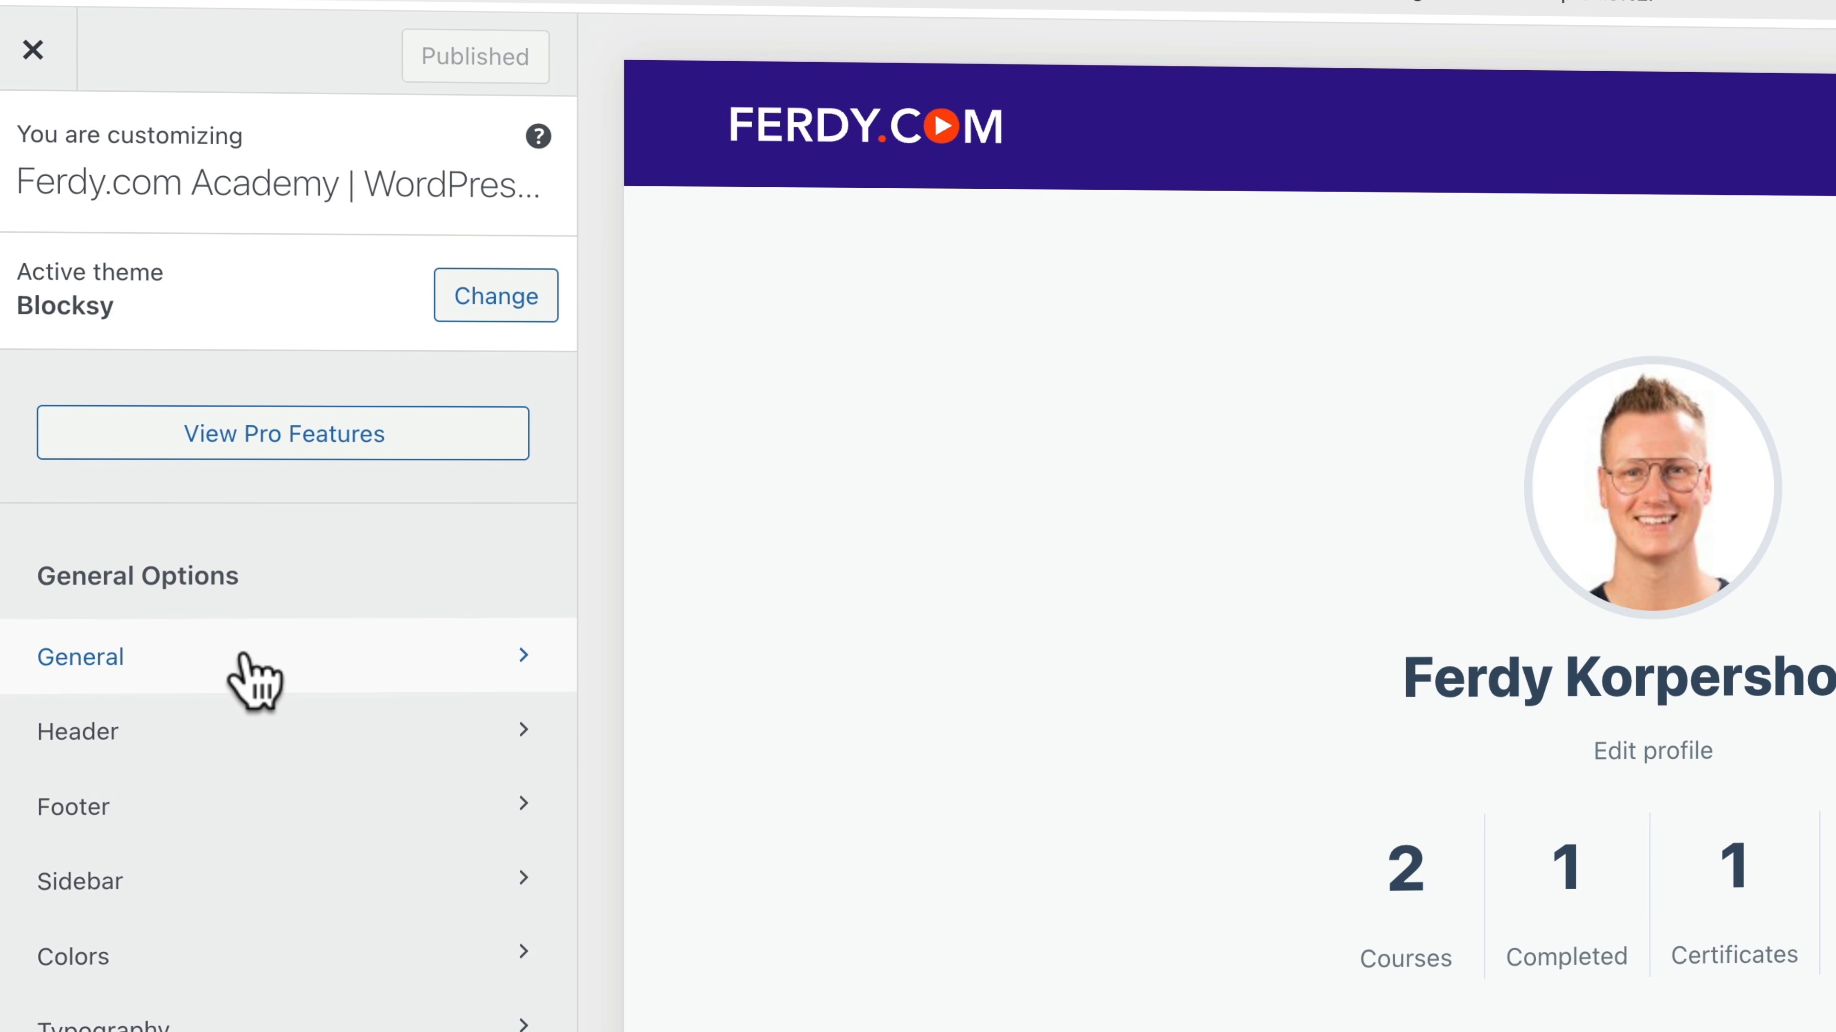
click(246, 680)
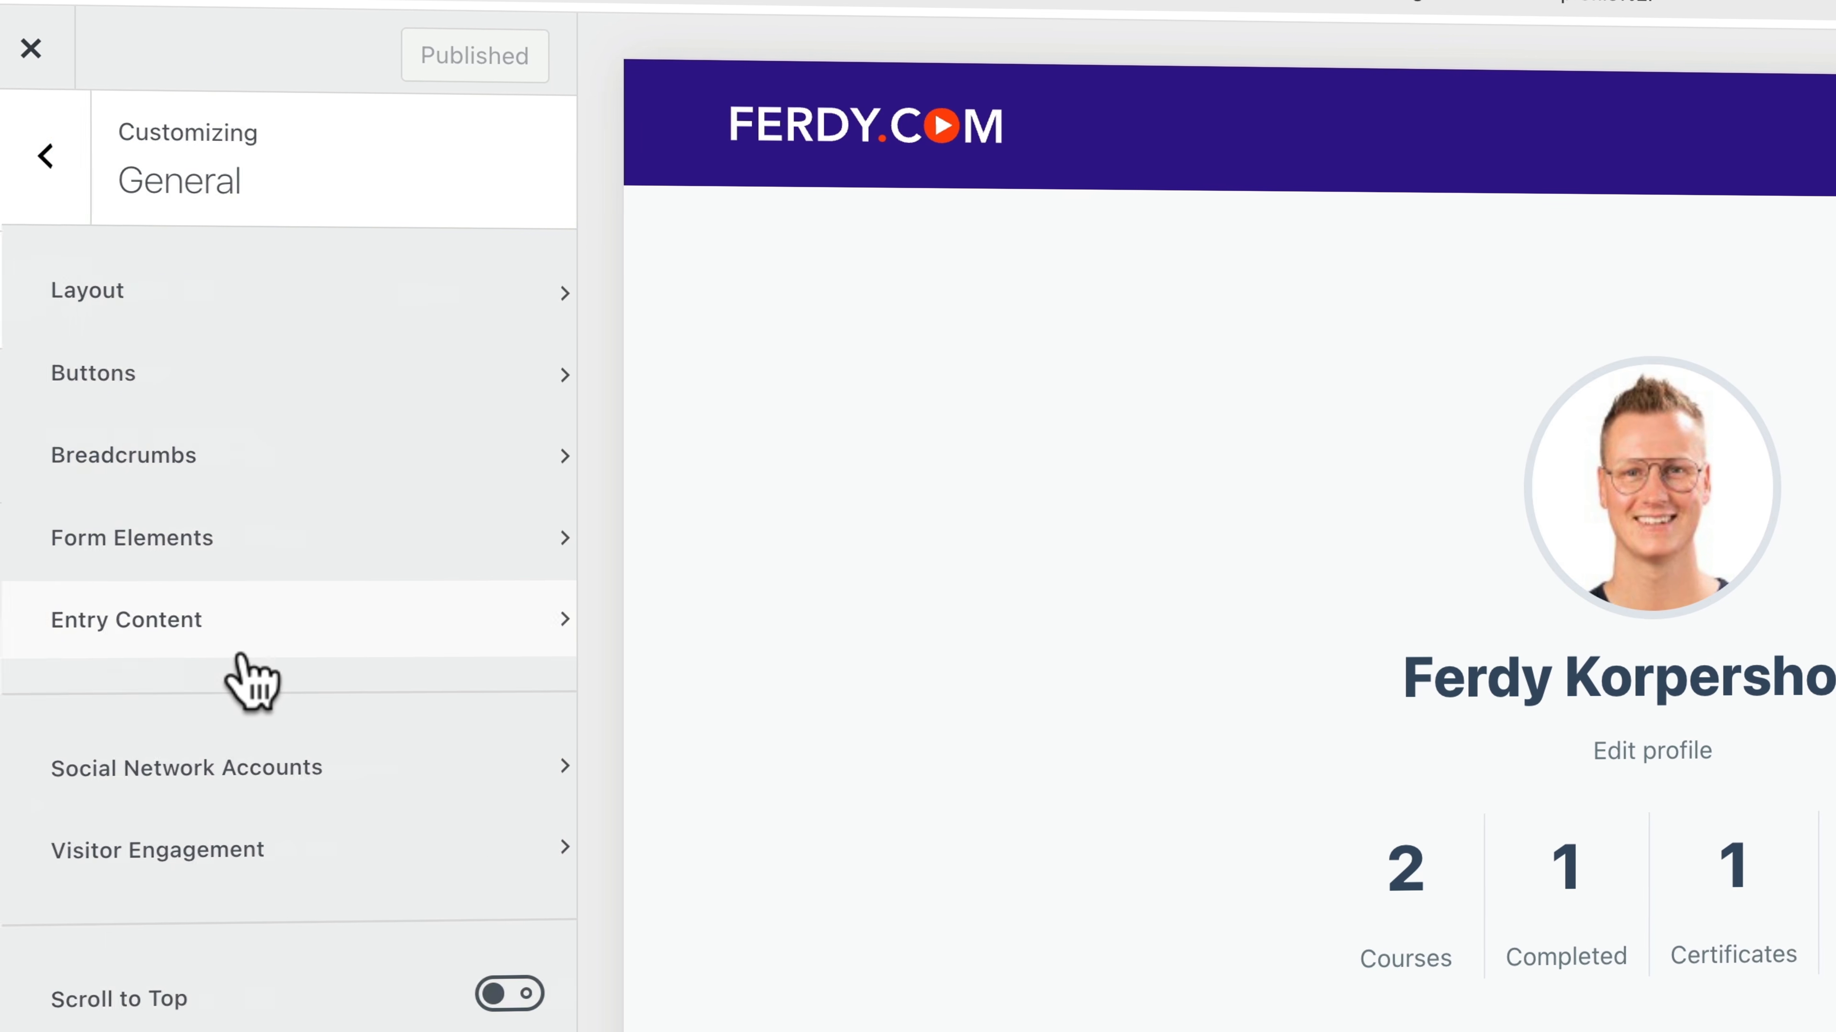
click(156, 296)
click(417, 348)
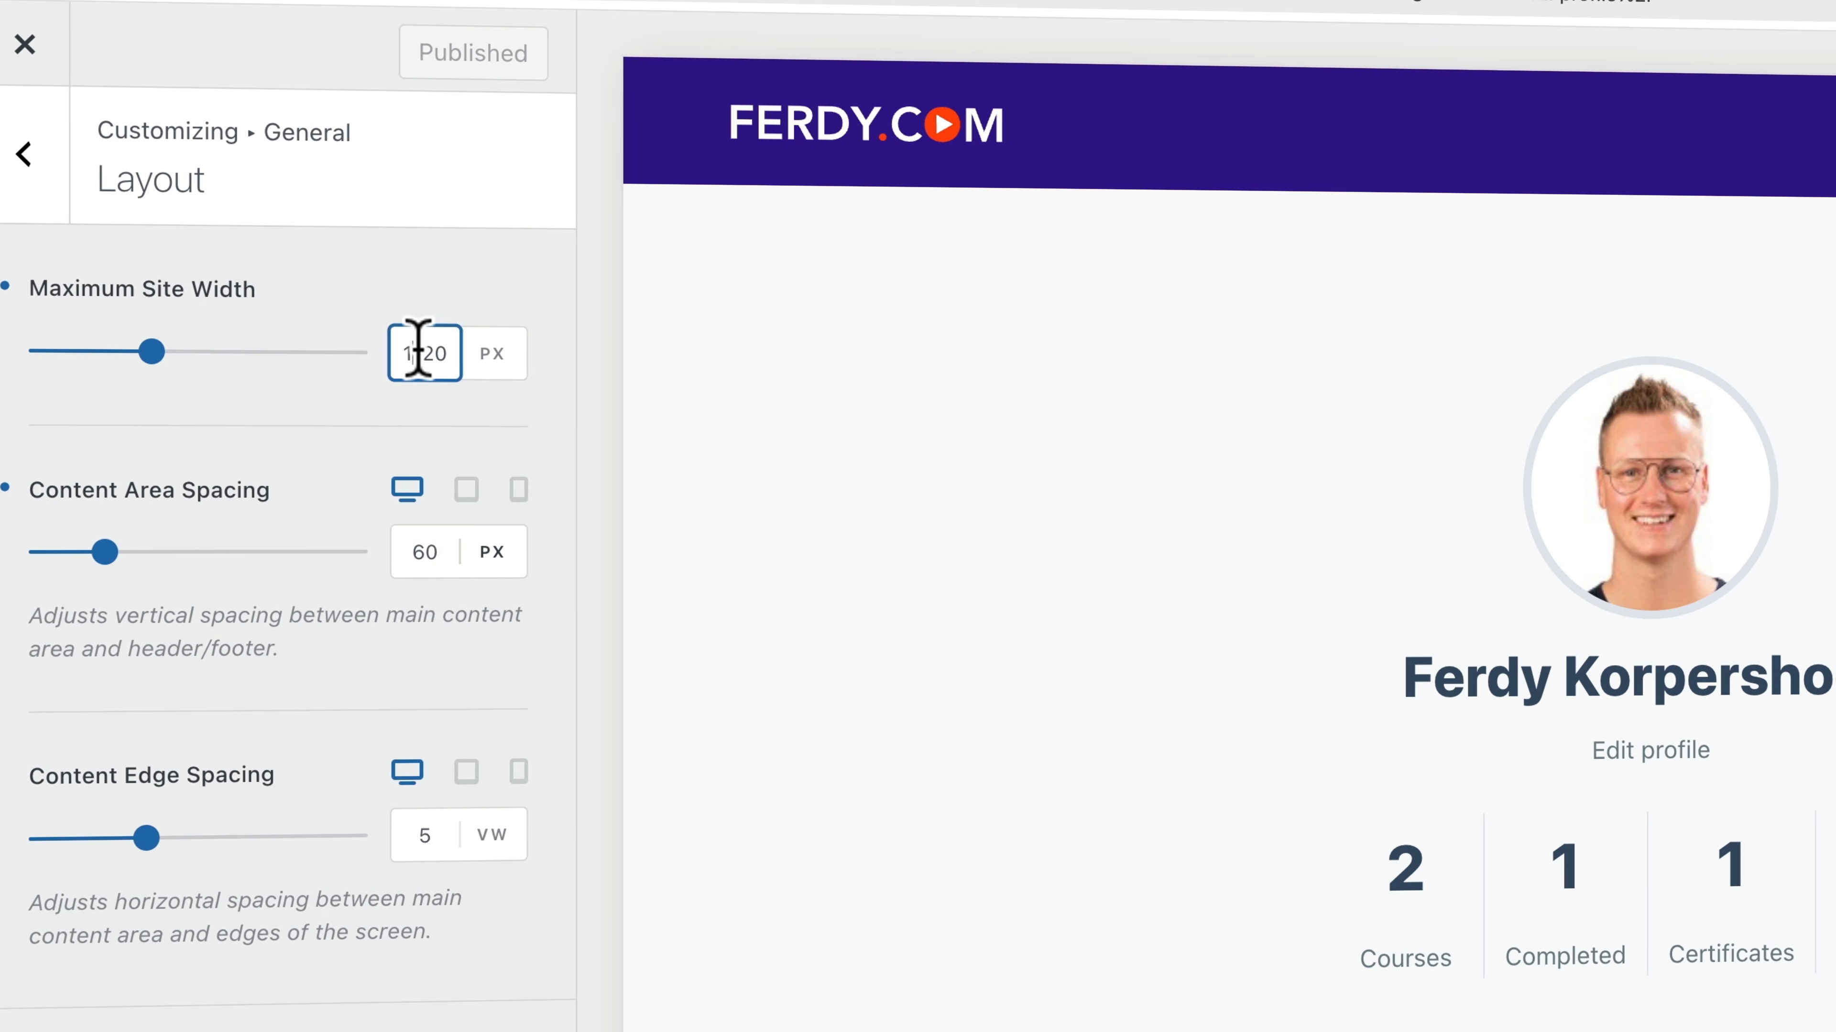
key(Up)
key(Down)
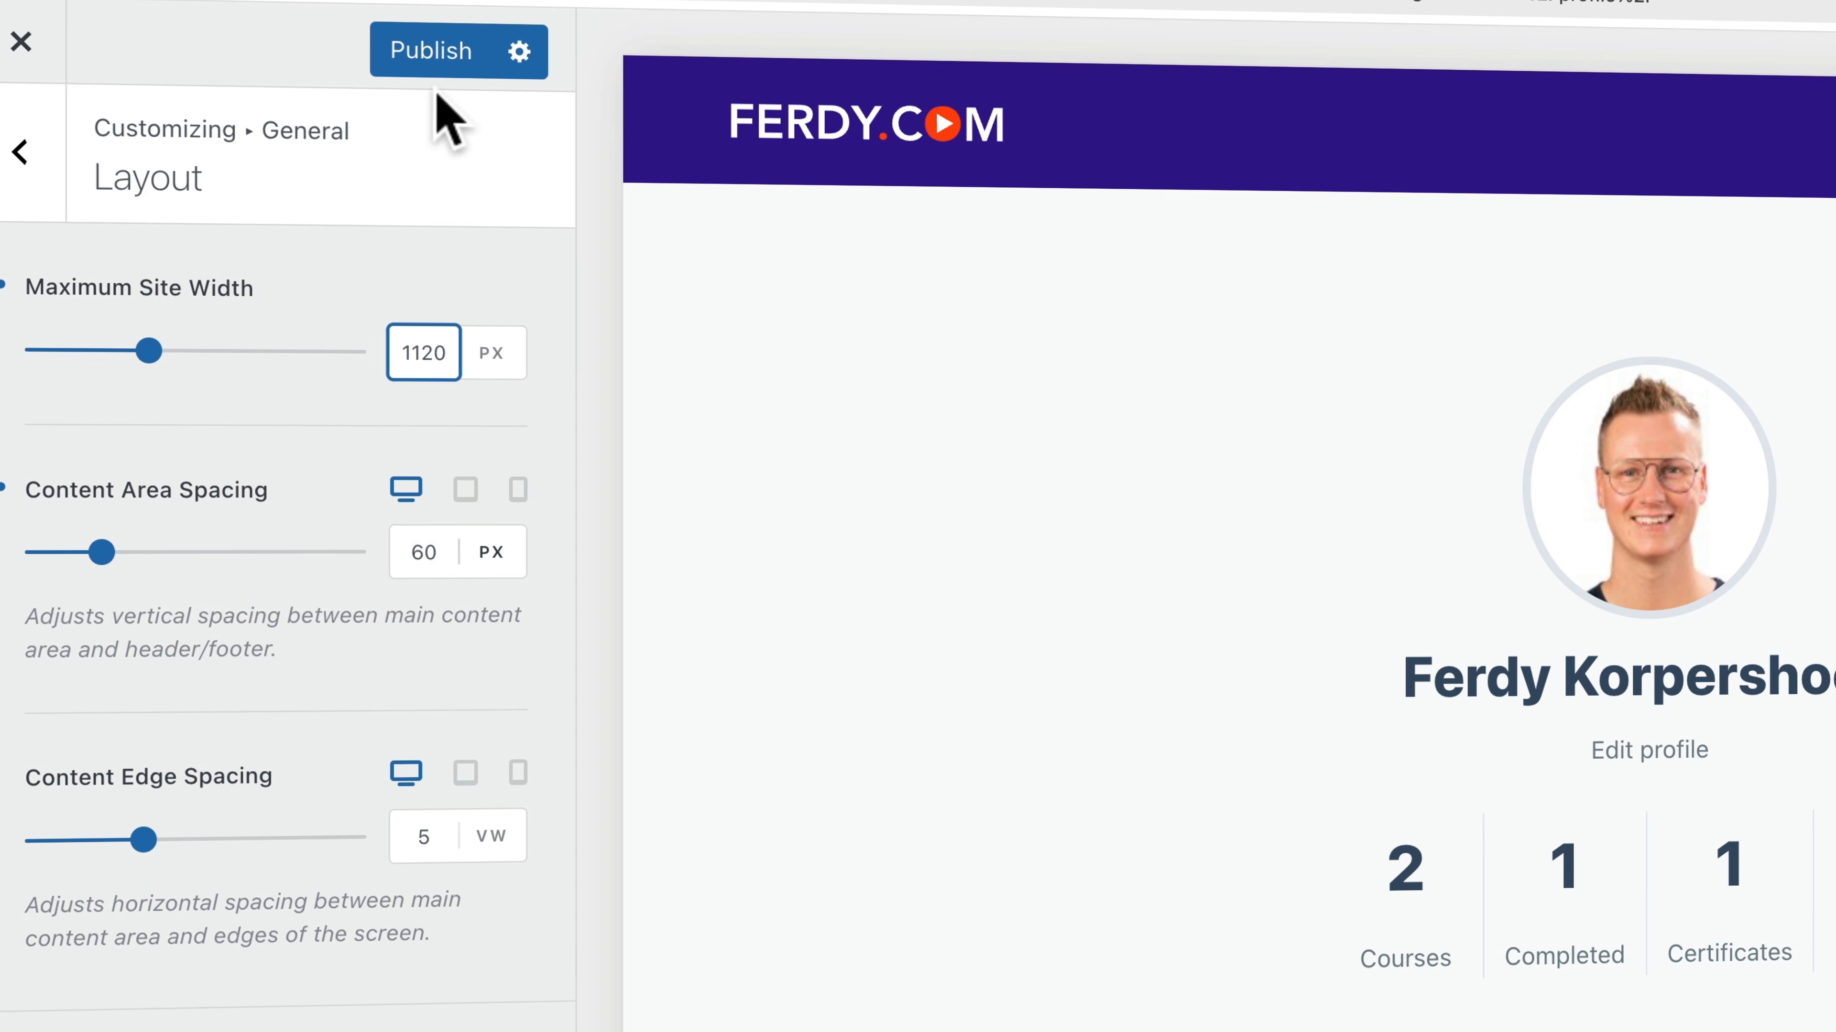
click(446, 58)
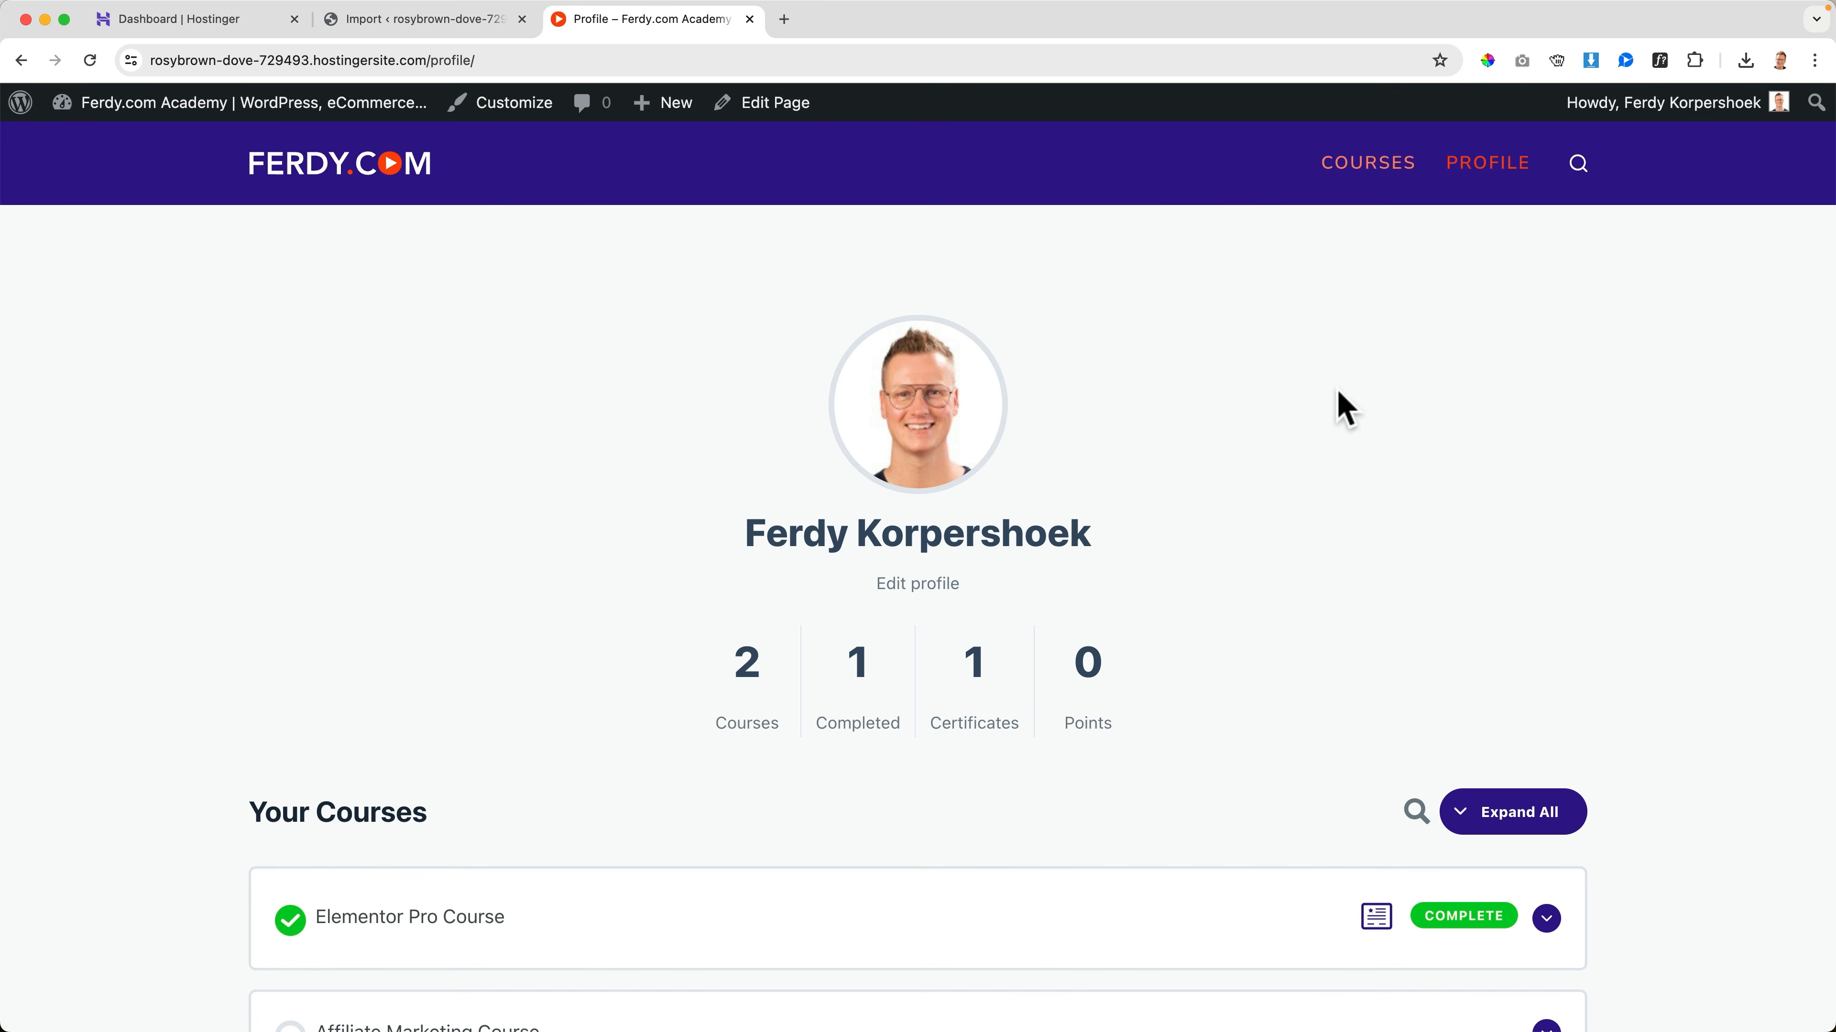
Finish the All-in-One WP Migration import, then search plugins for "wpvivid" and install and activate Migration, Backup, Staging – WPvivid
click(412, 20)
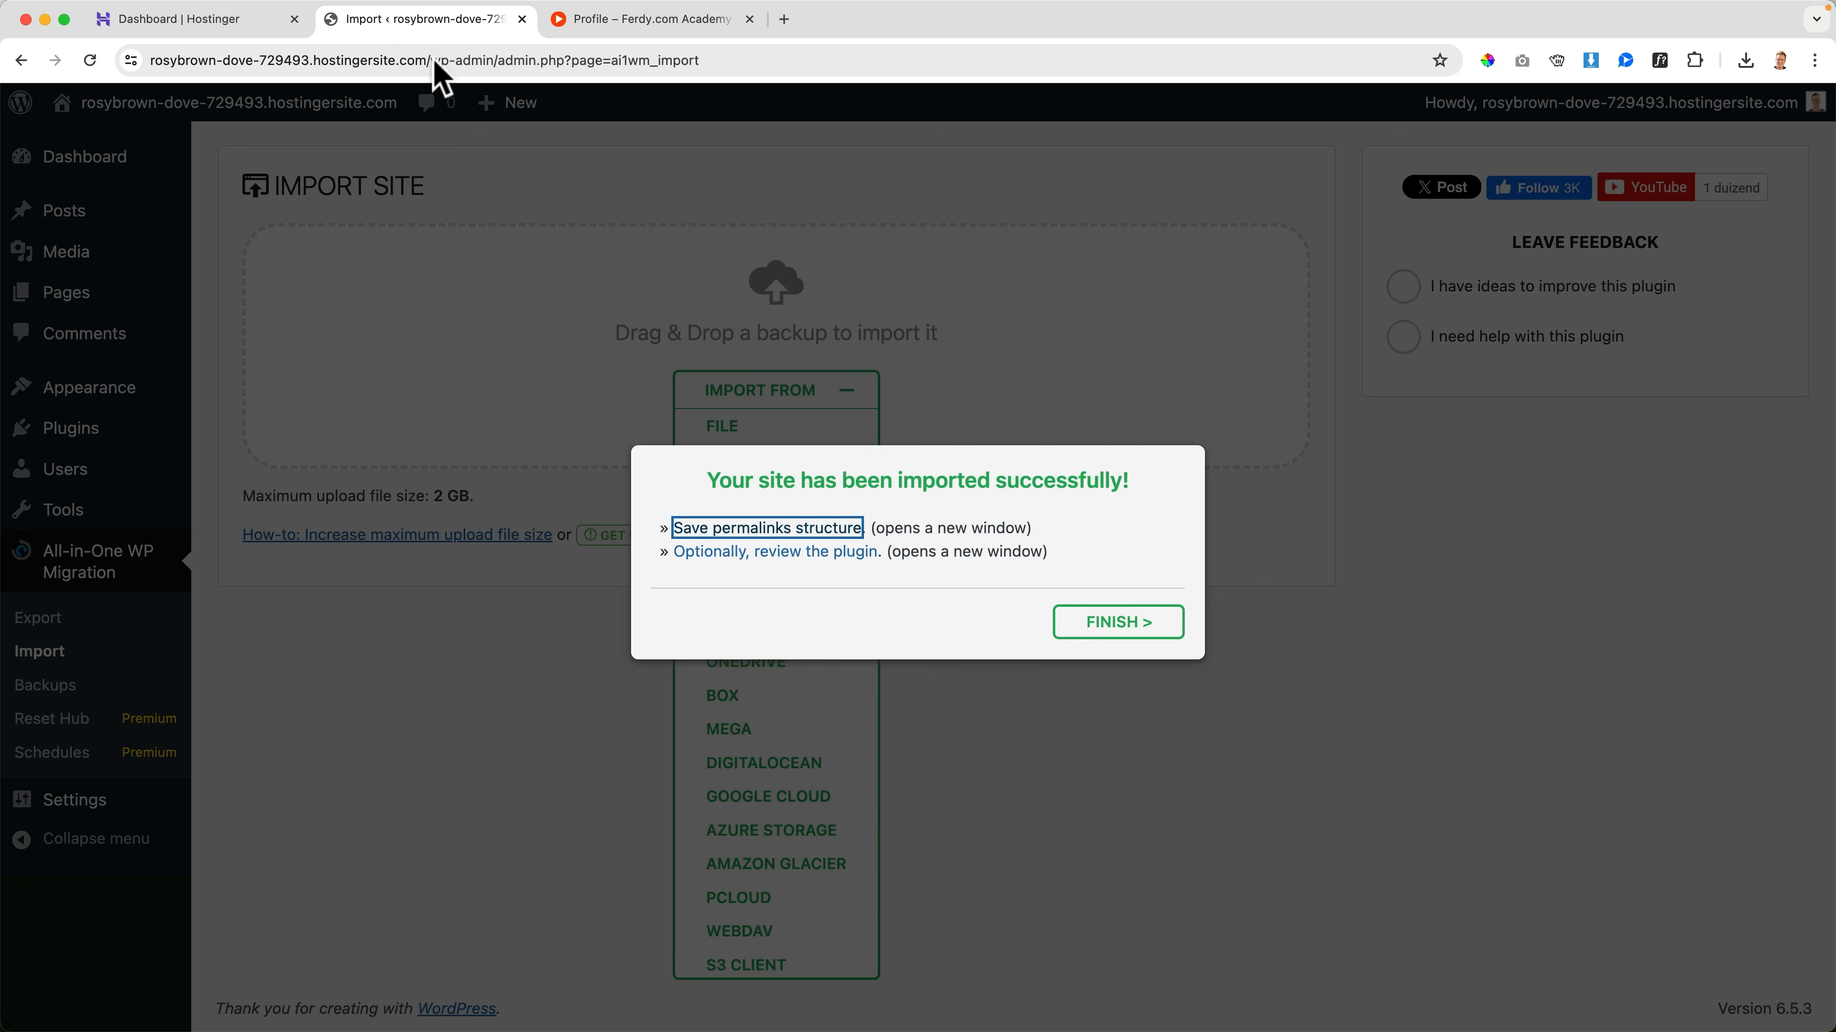
click(1085, 620)
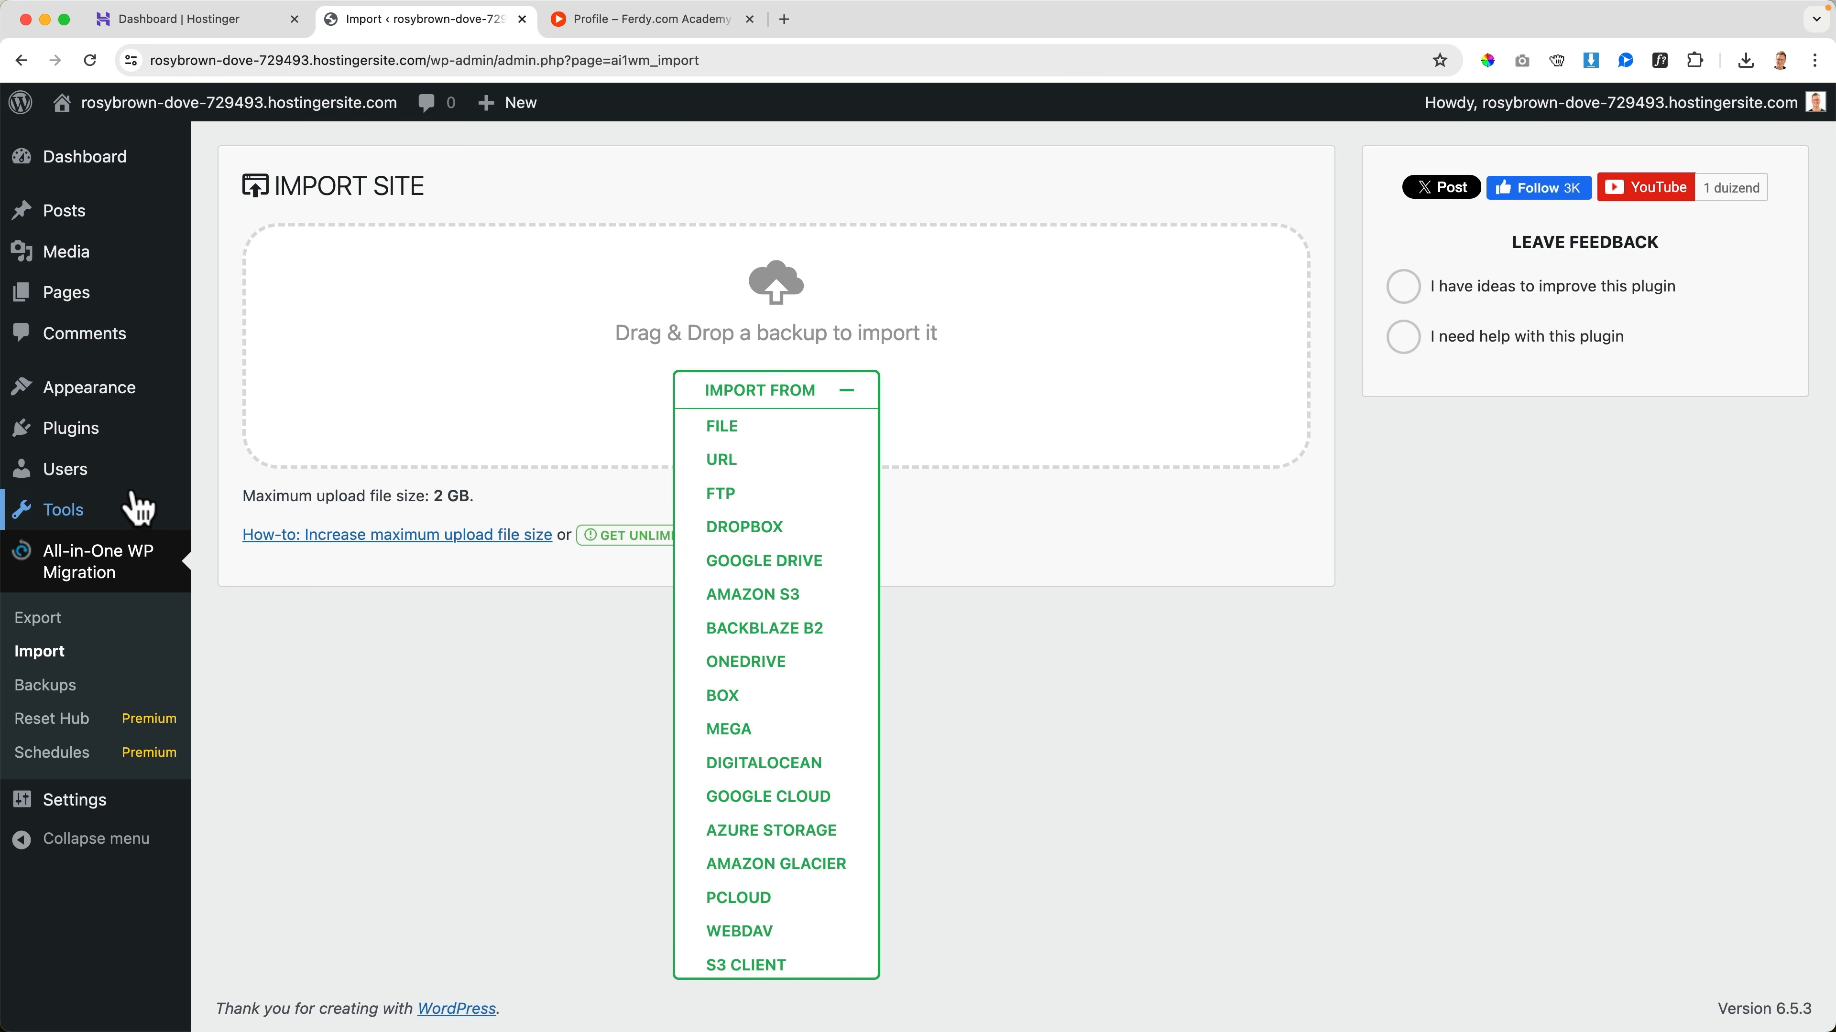
click(99, 446)
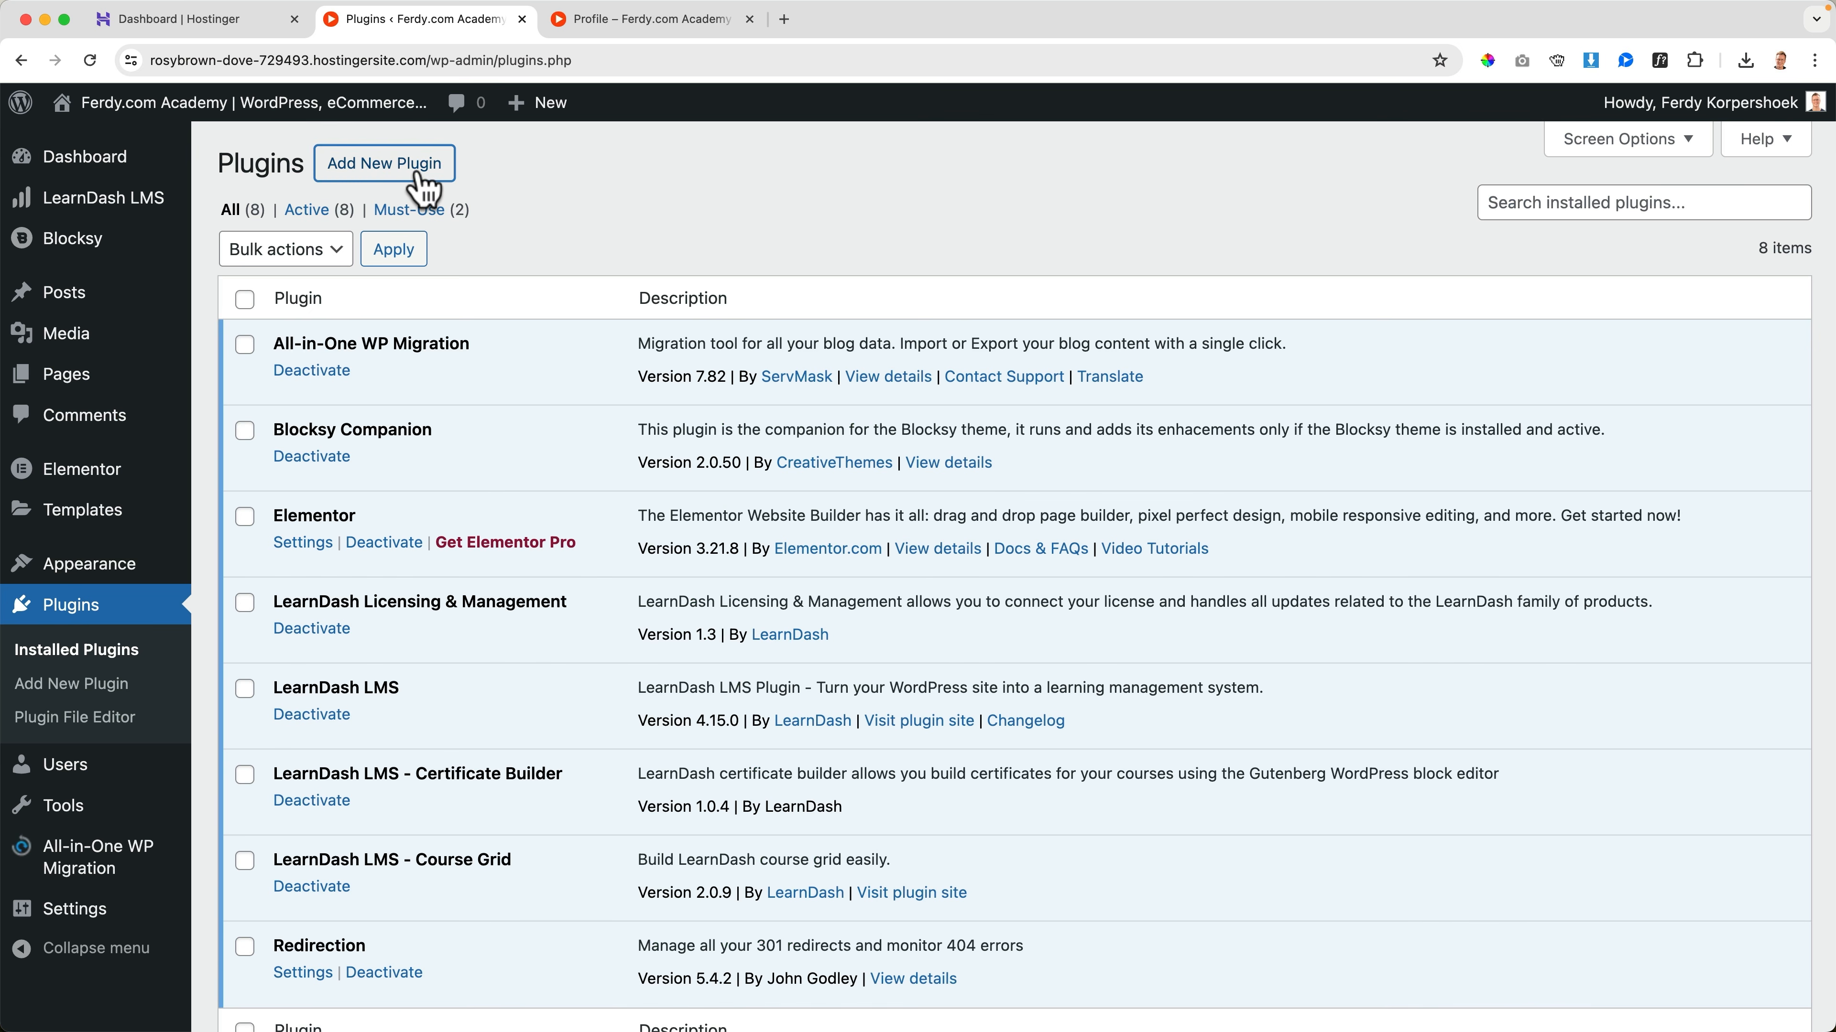
click(420, 177)
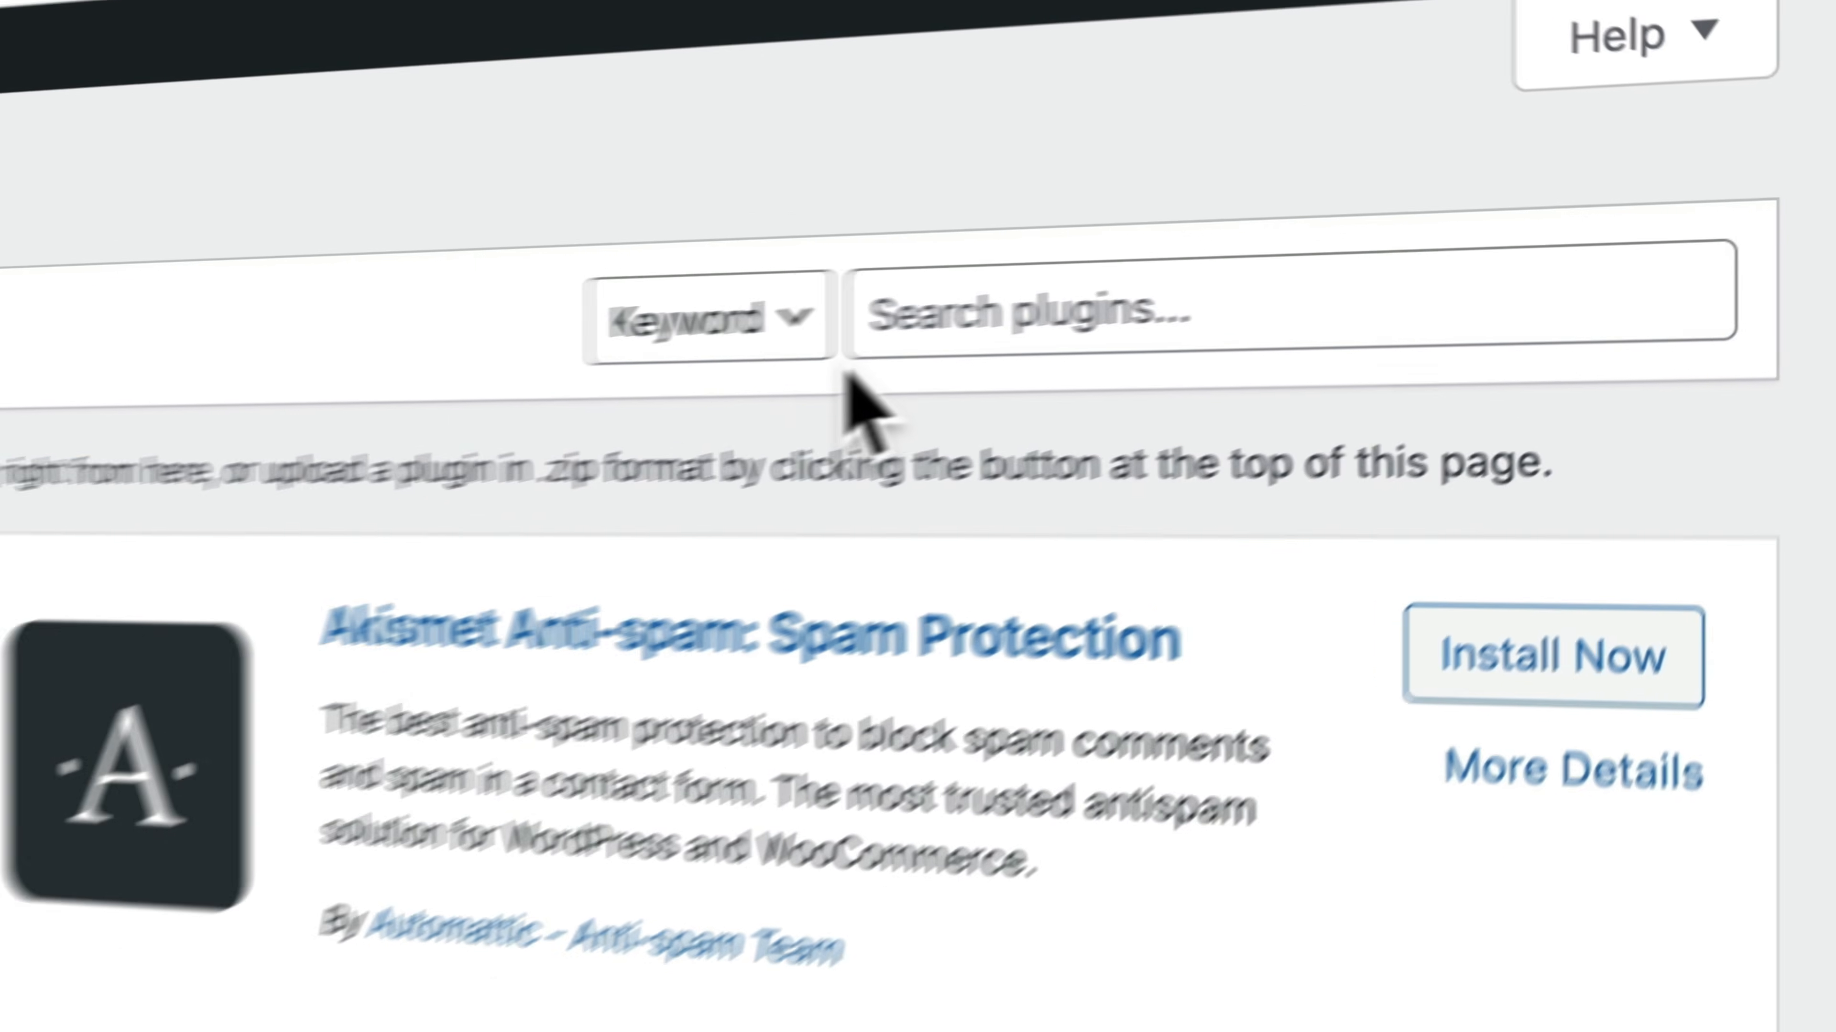
click(1588, 231)
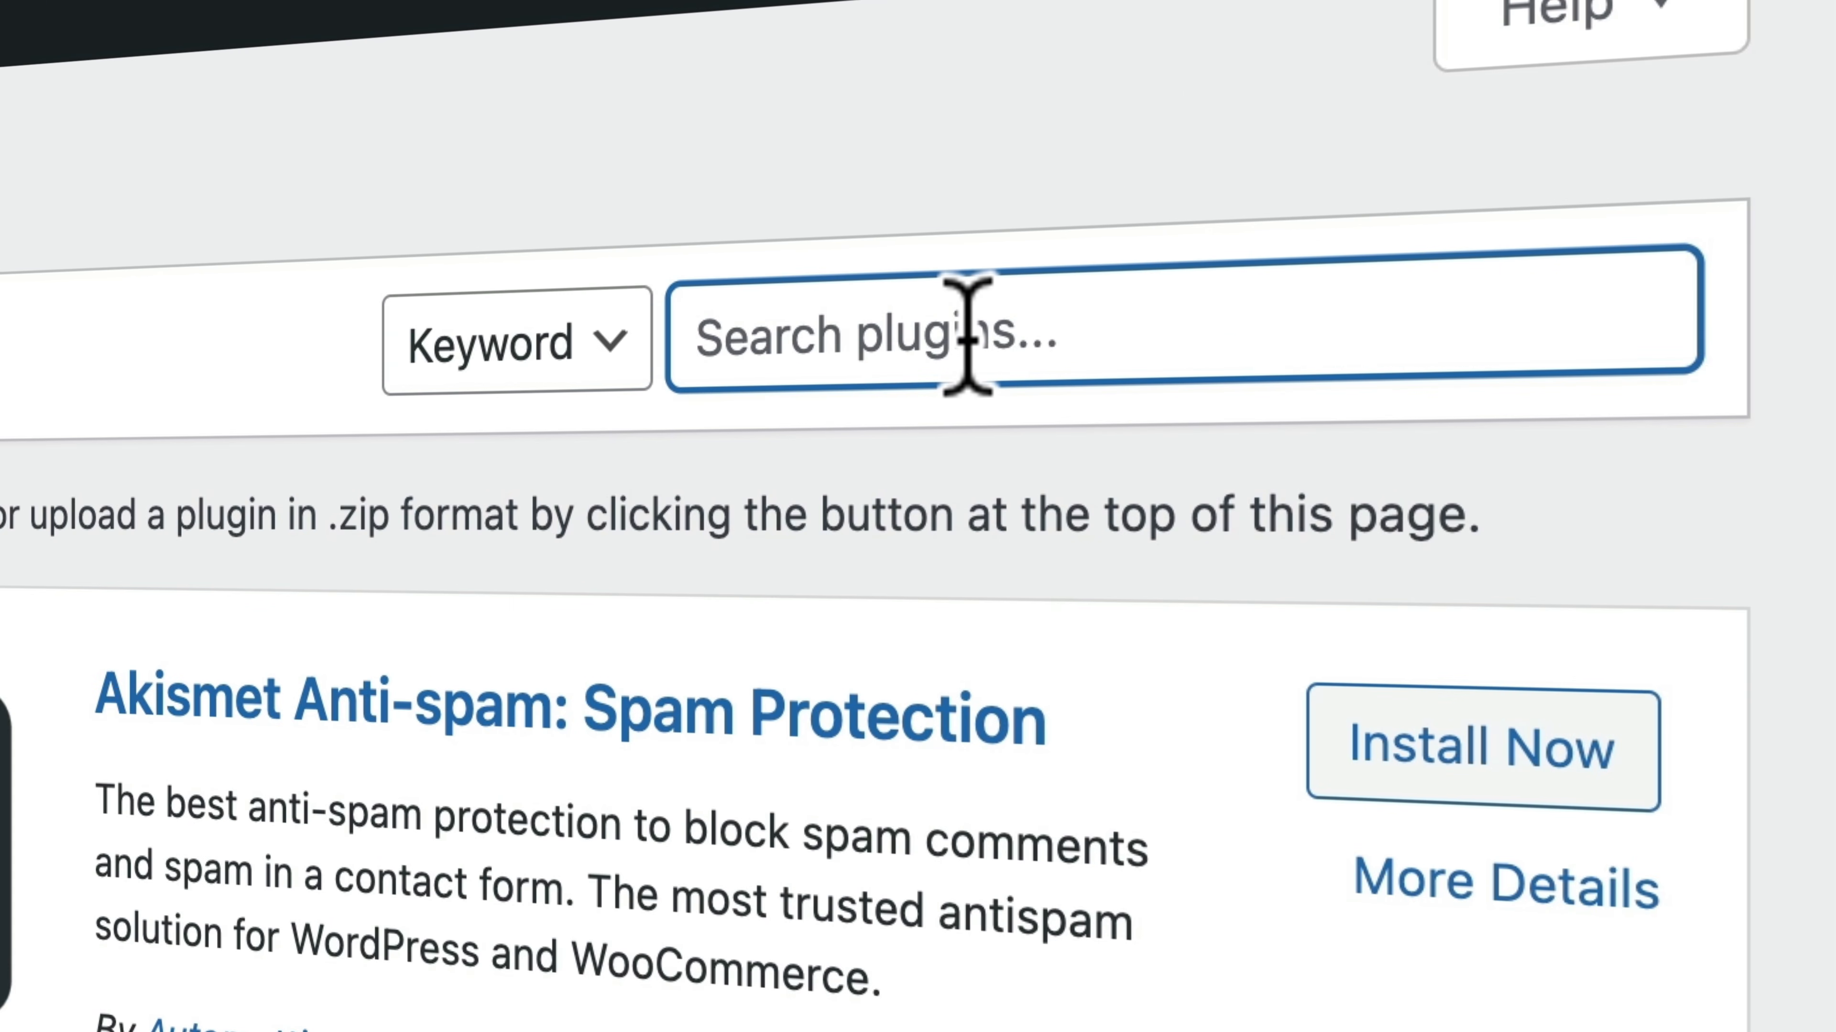
text(wpvivid)
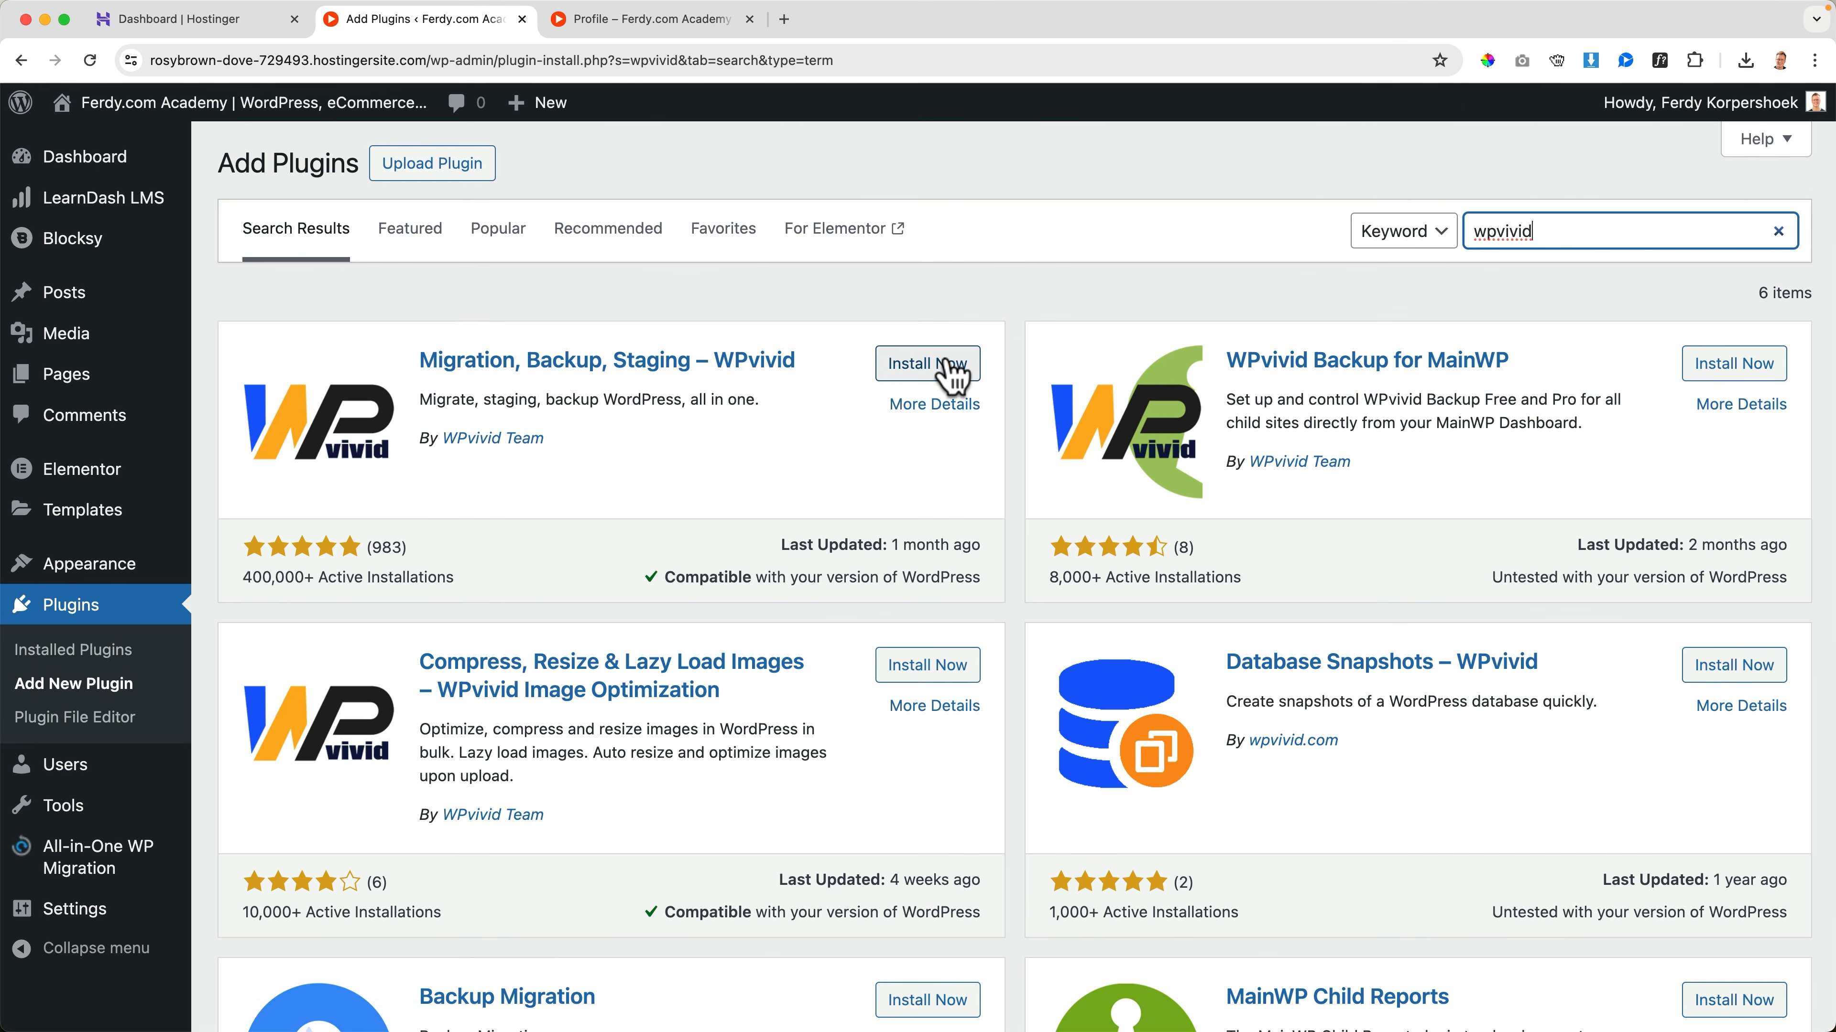
click(952, 365)
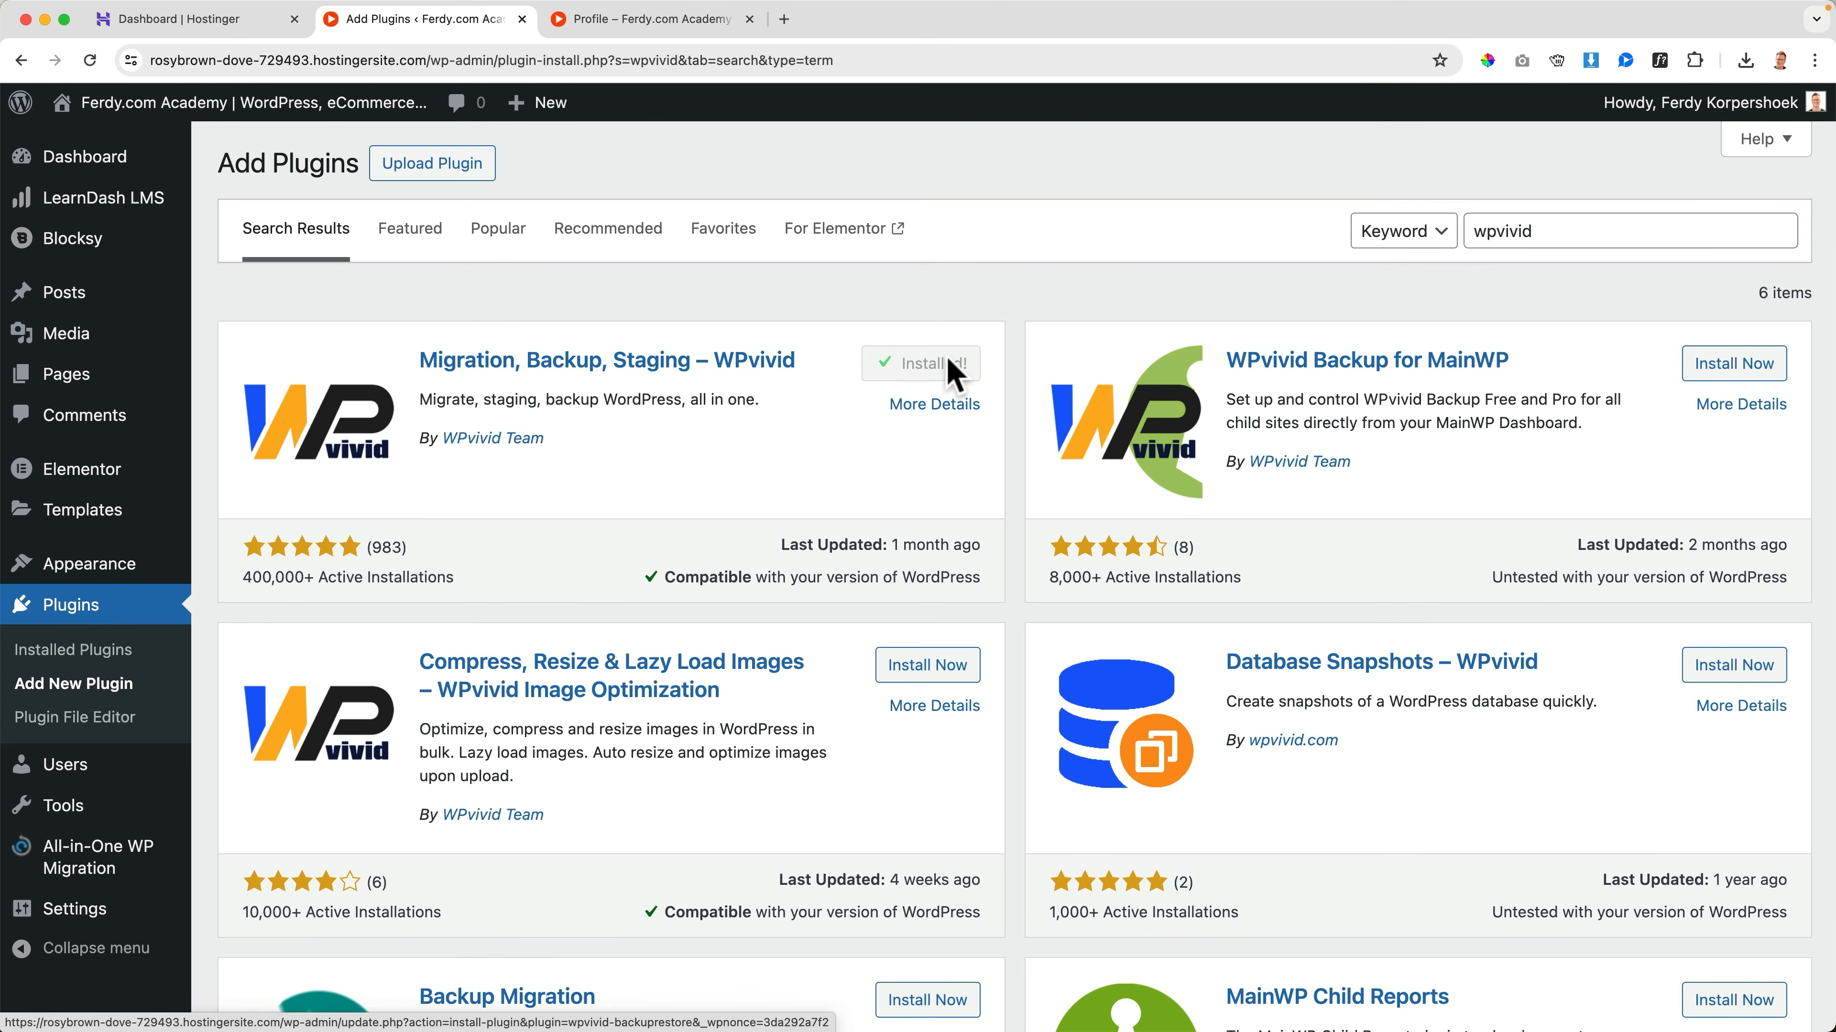
click(941, 373)
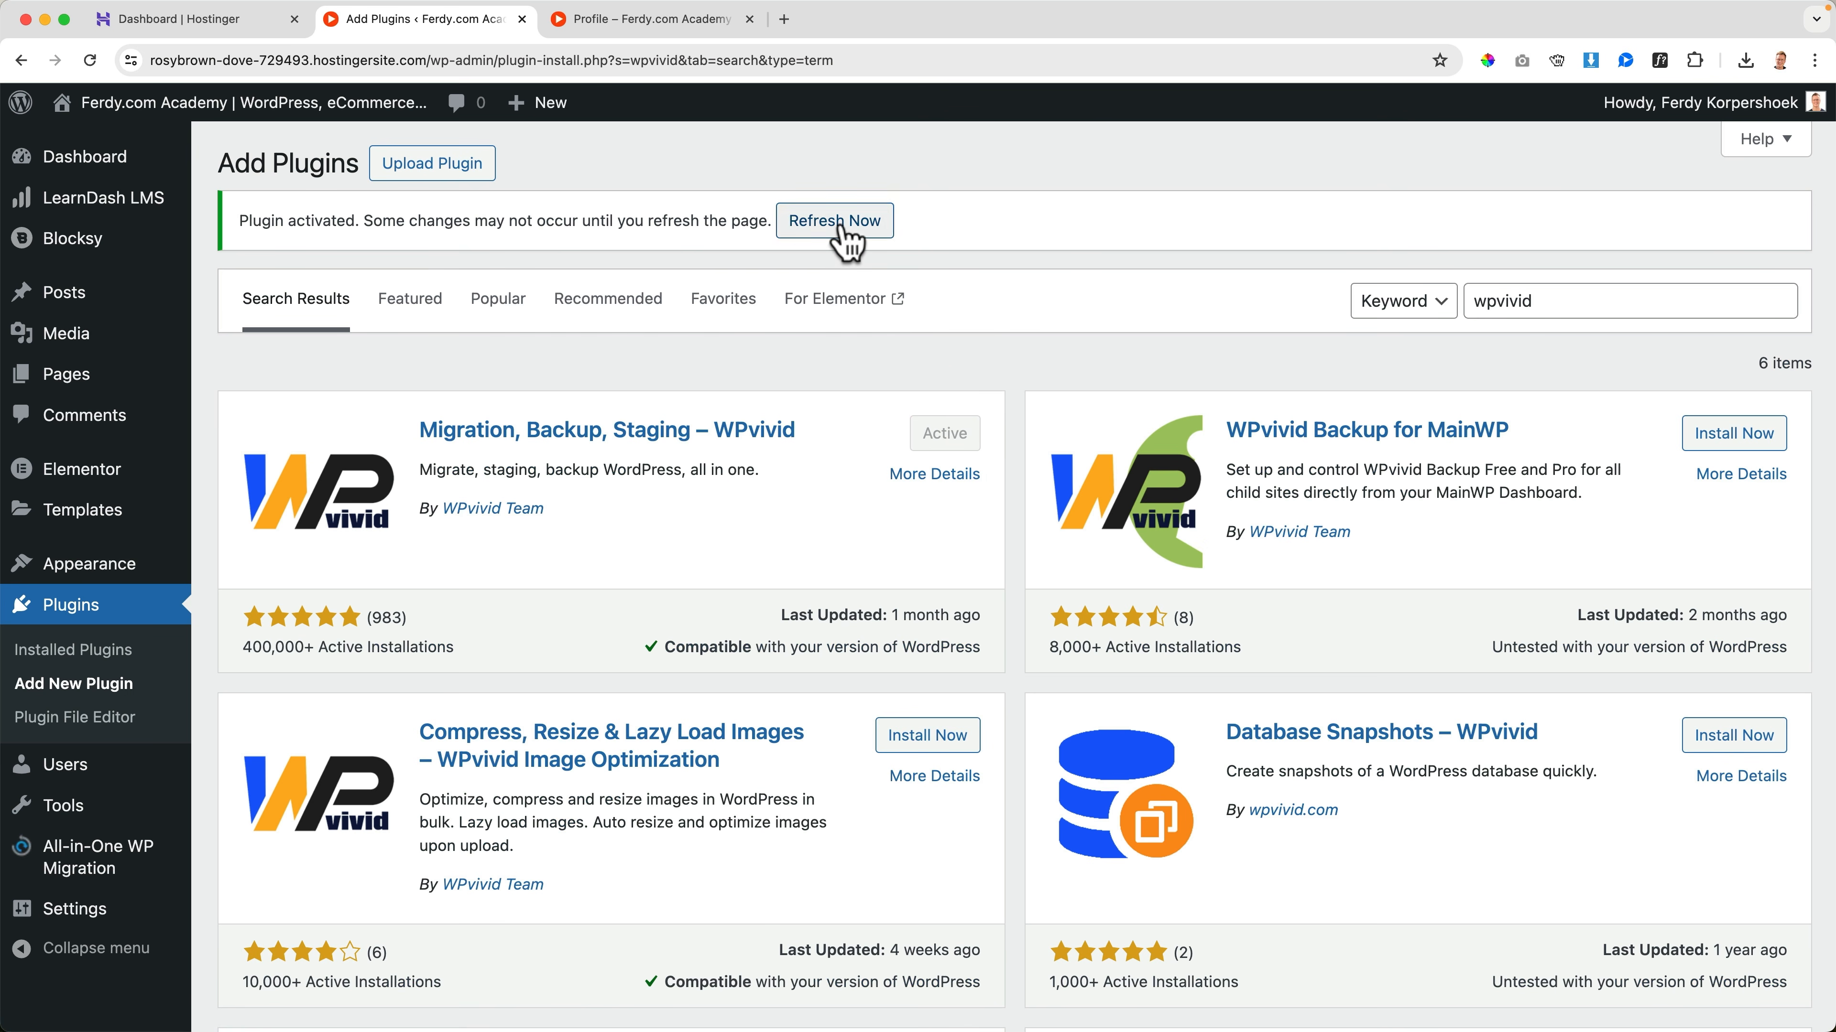
click(842, 230)
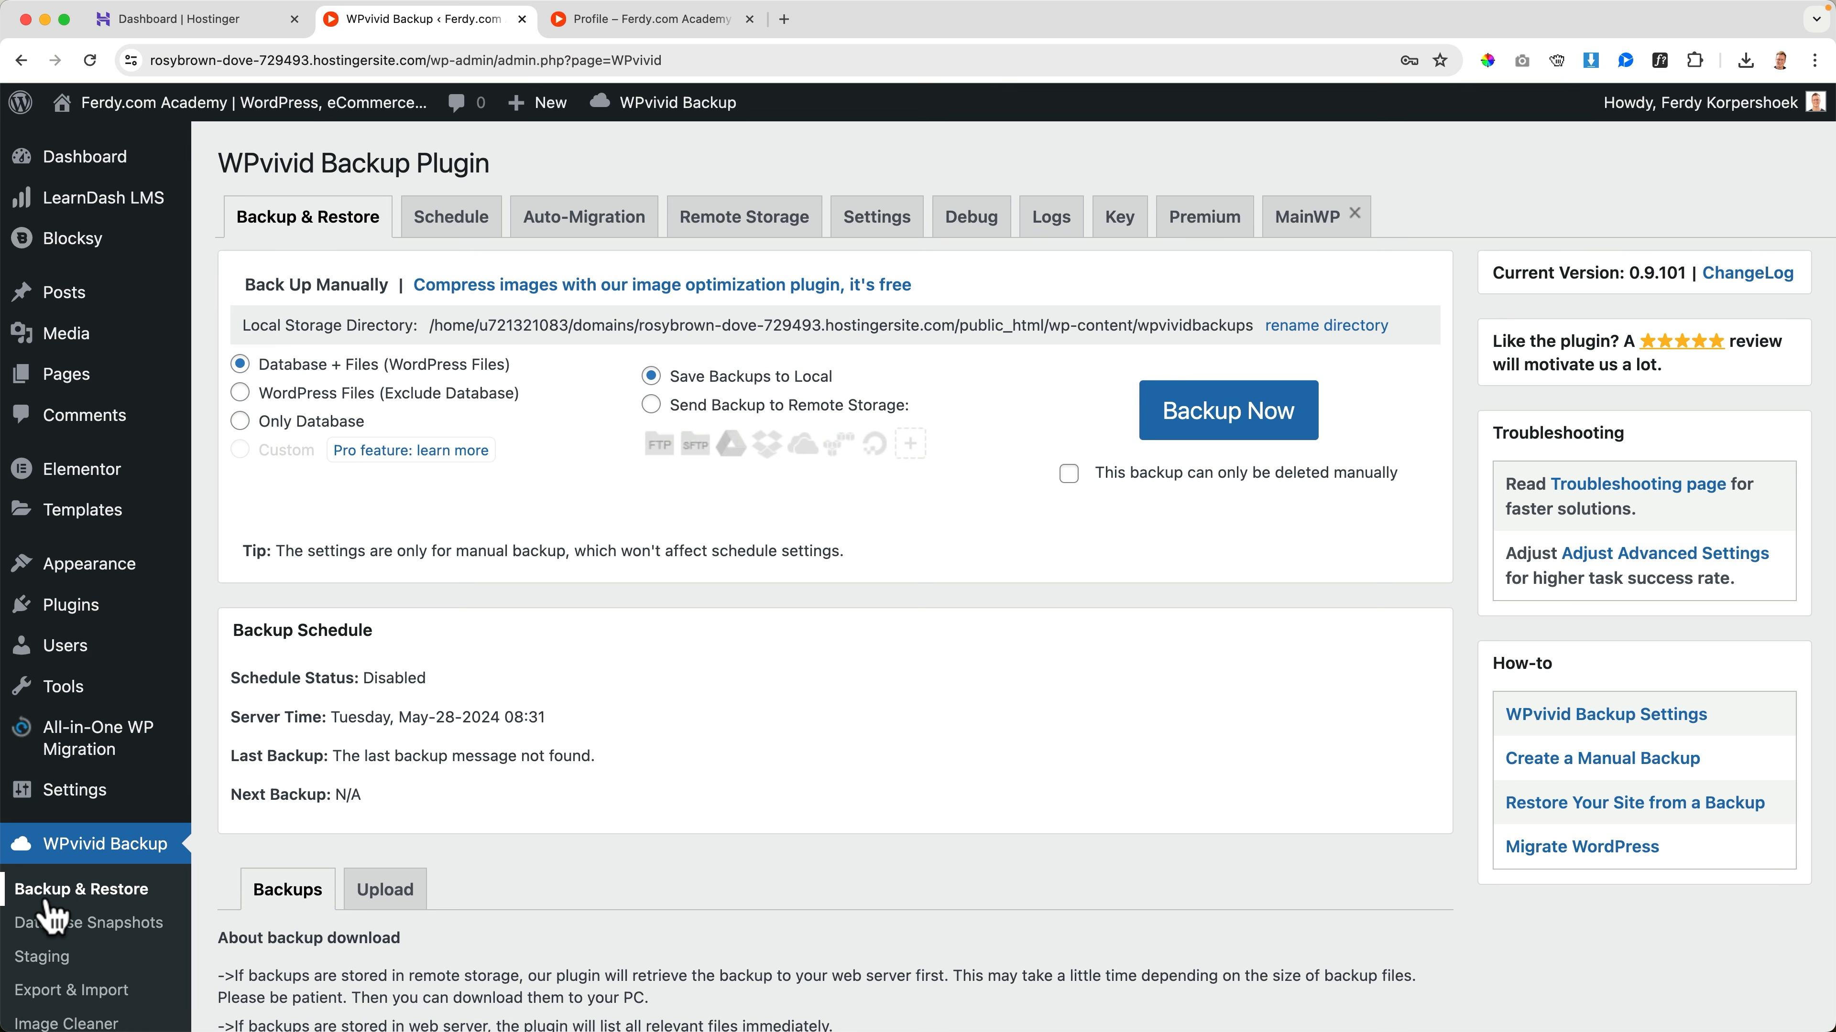
scroll(528, 791, down, 5)
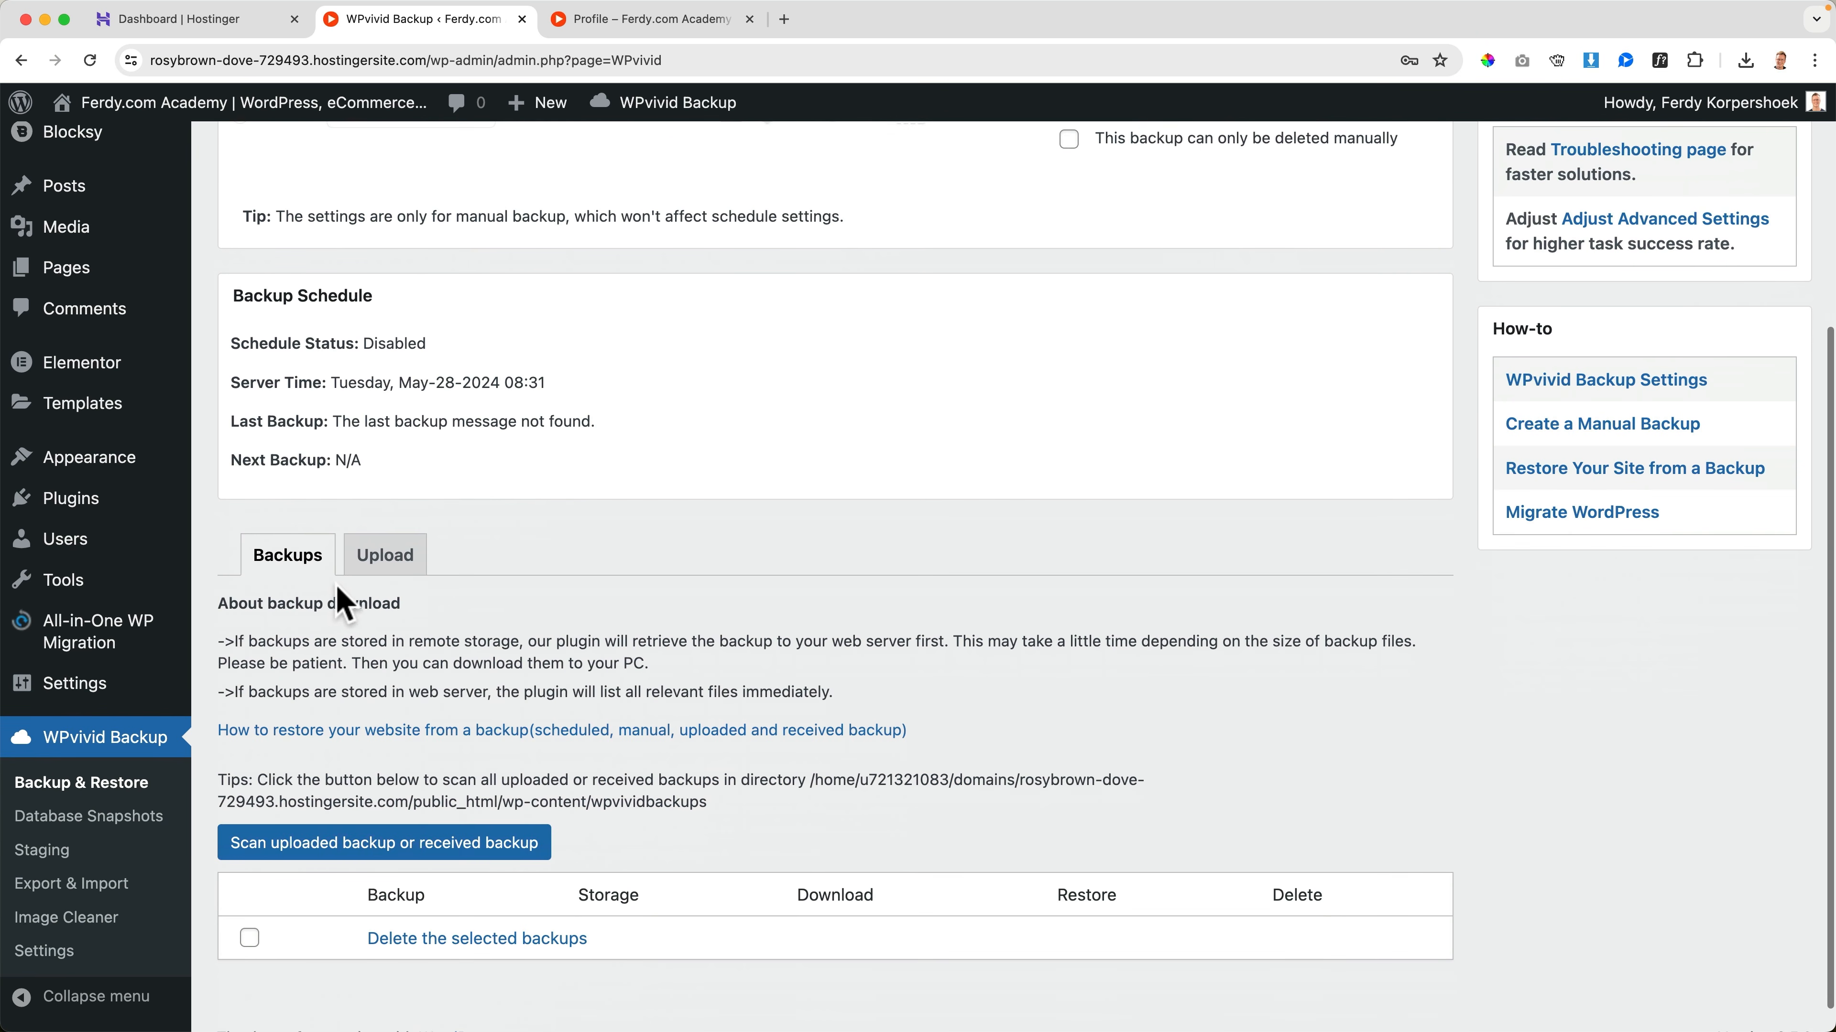
click(400, 567)
scroll(606, 606, down, 5)
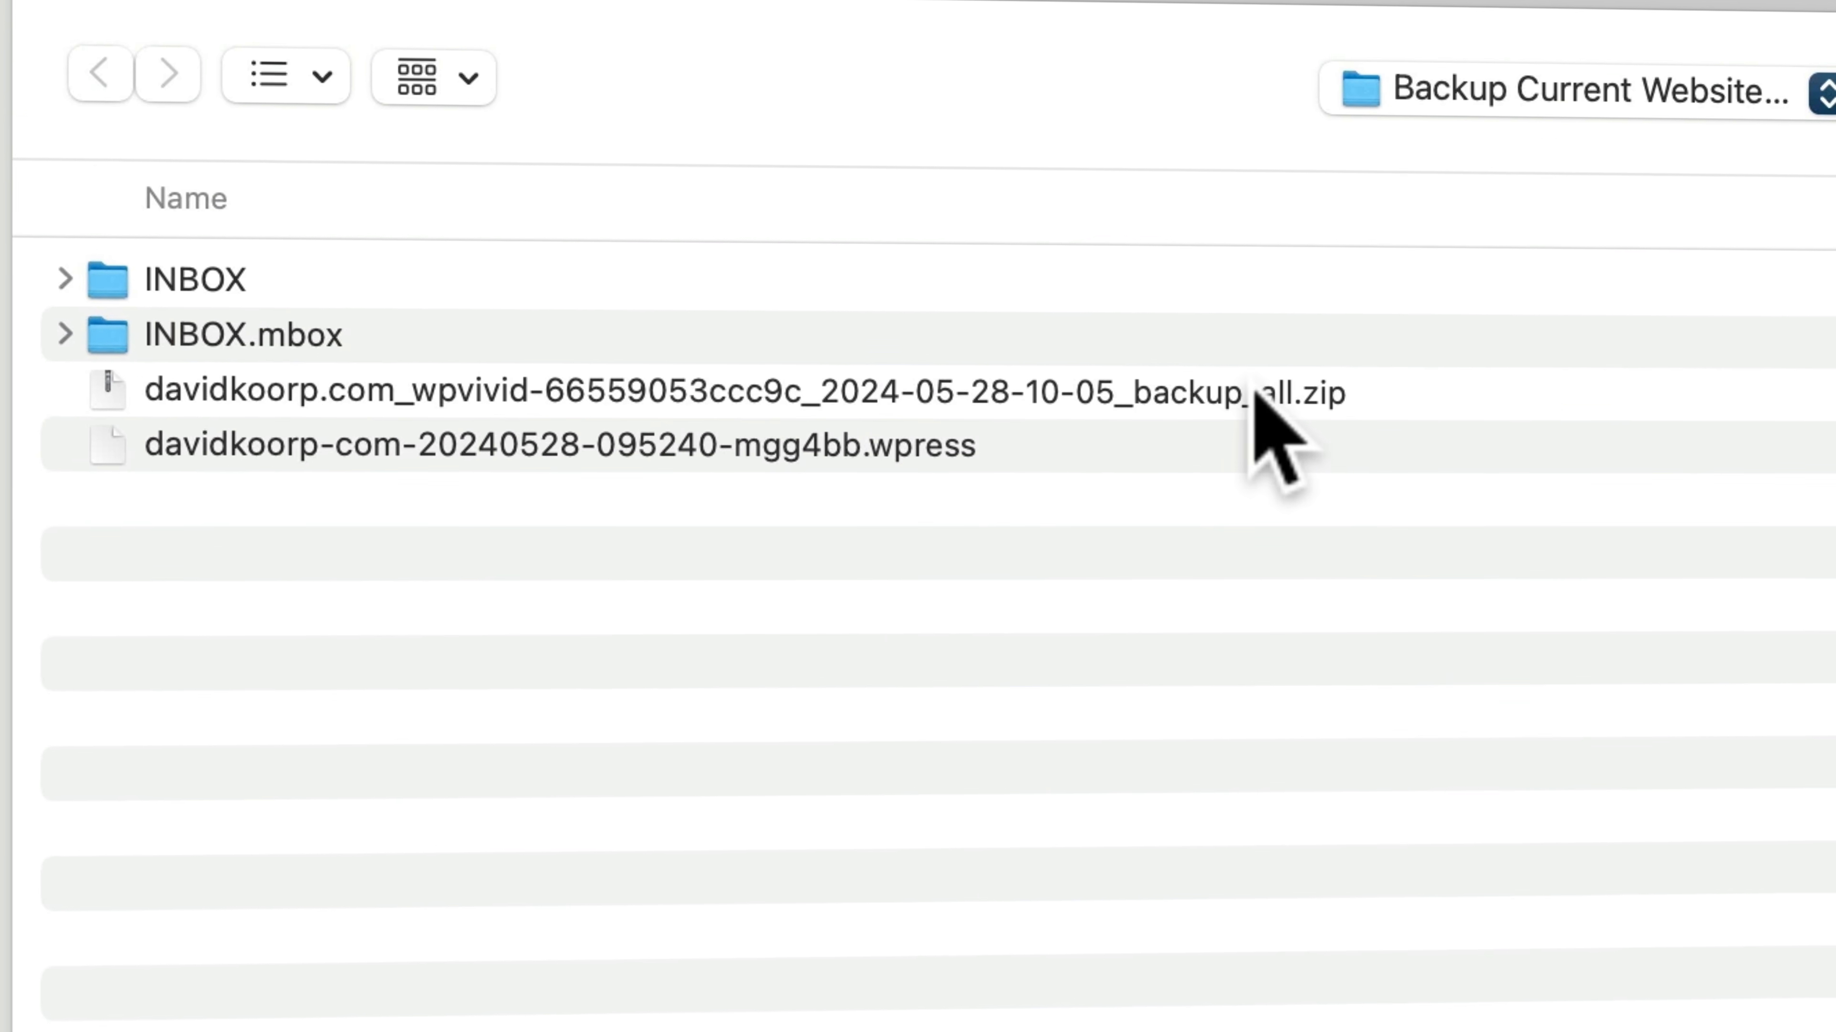
click(1257, 392)
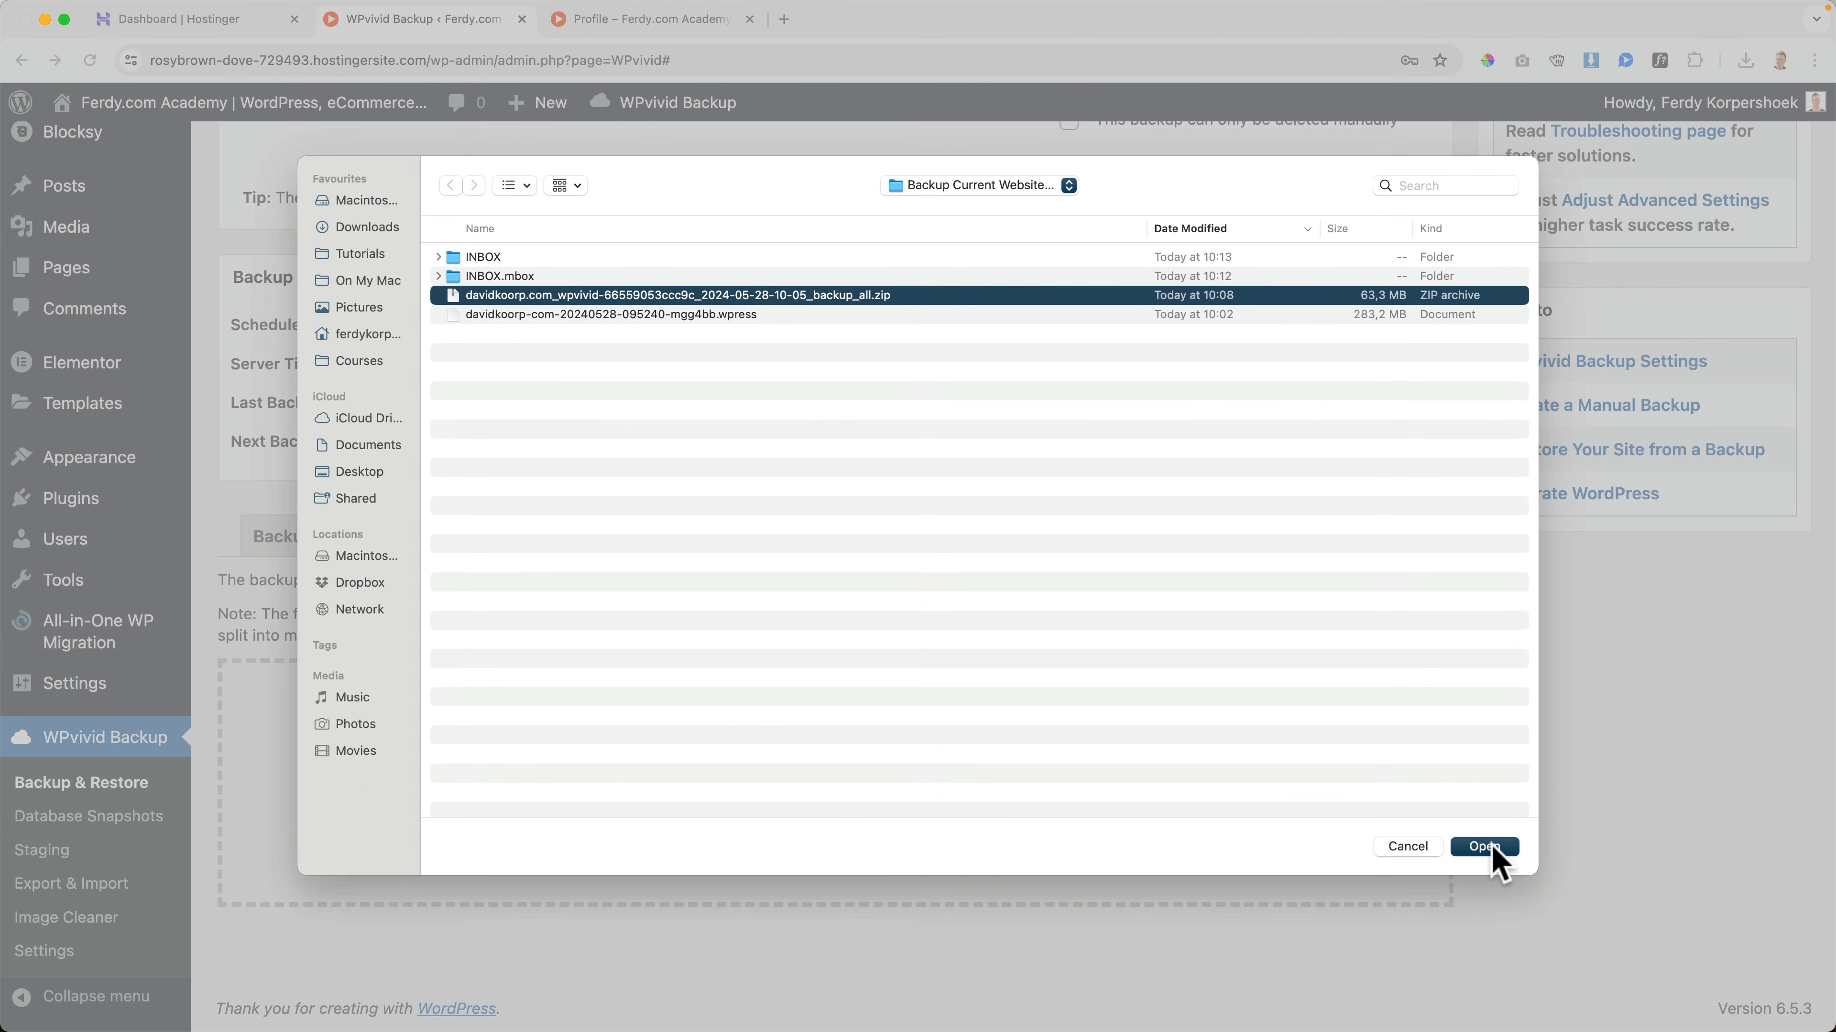
click(1484, 846)
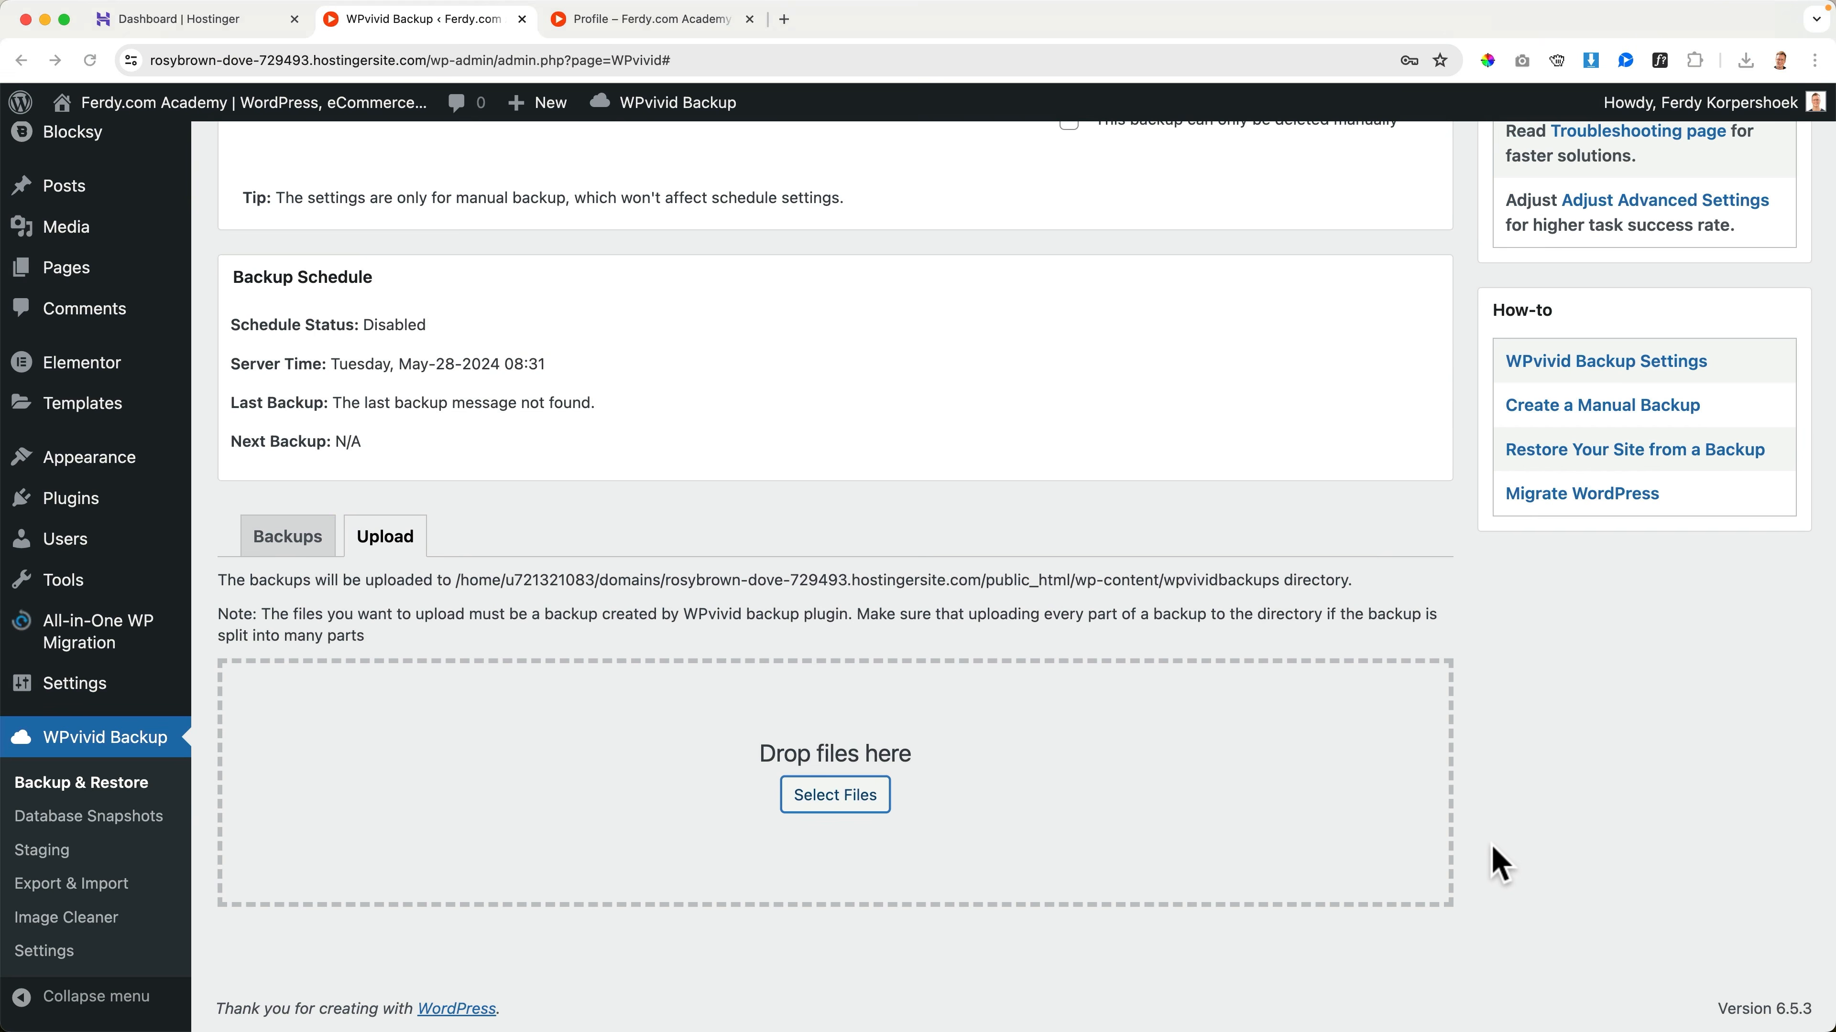
scroll(1493, 849, down, 2)
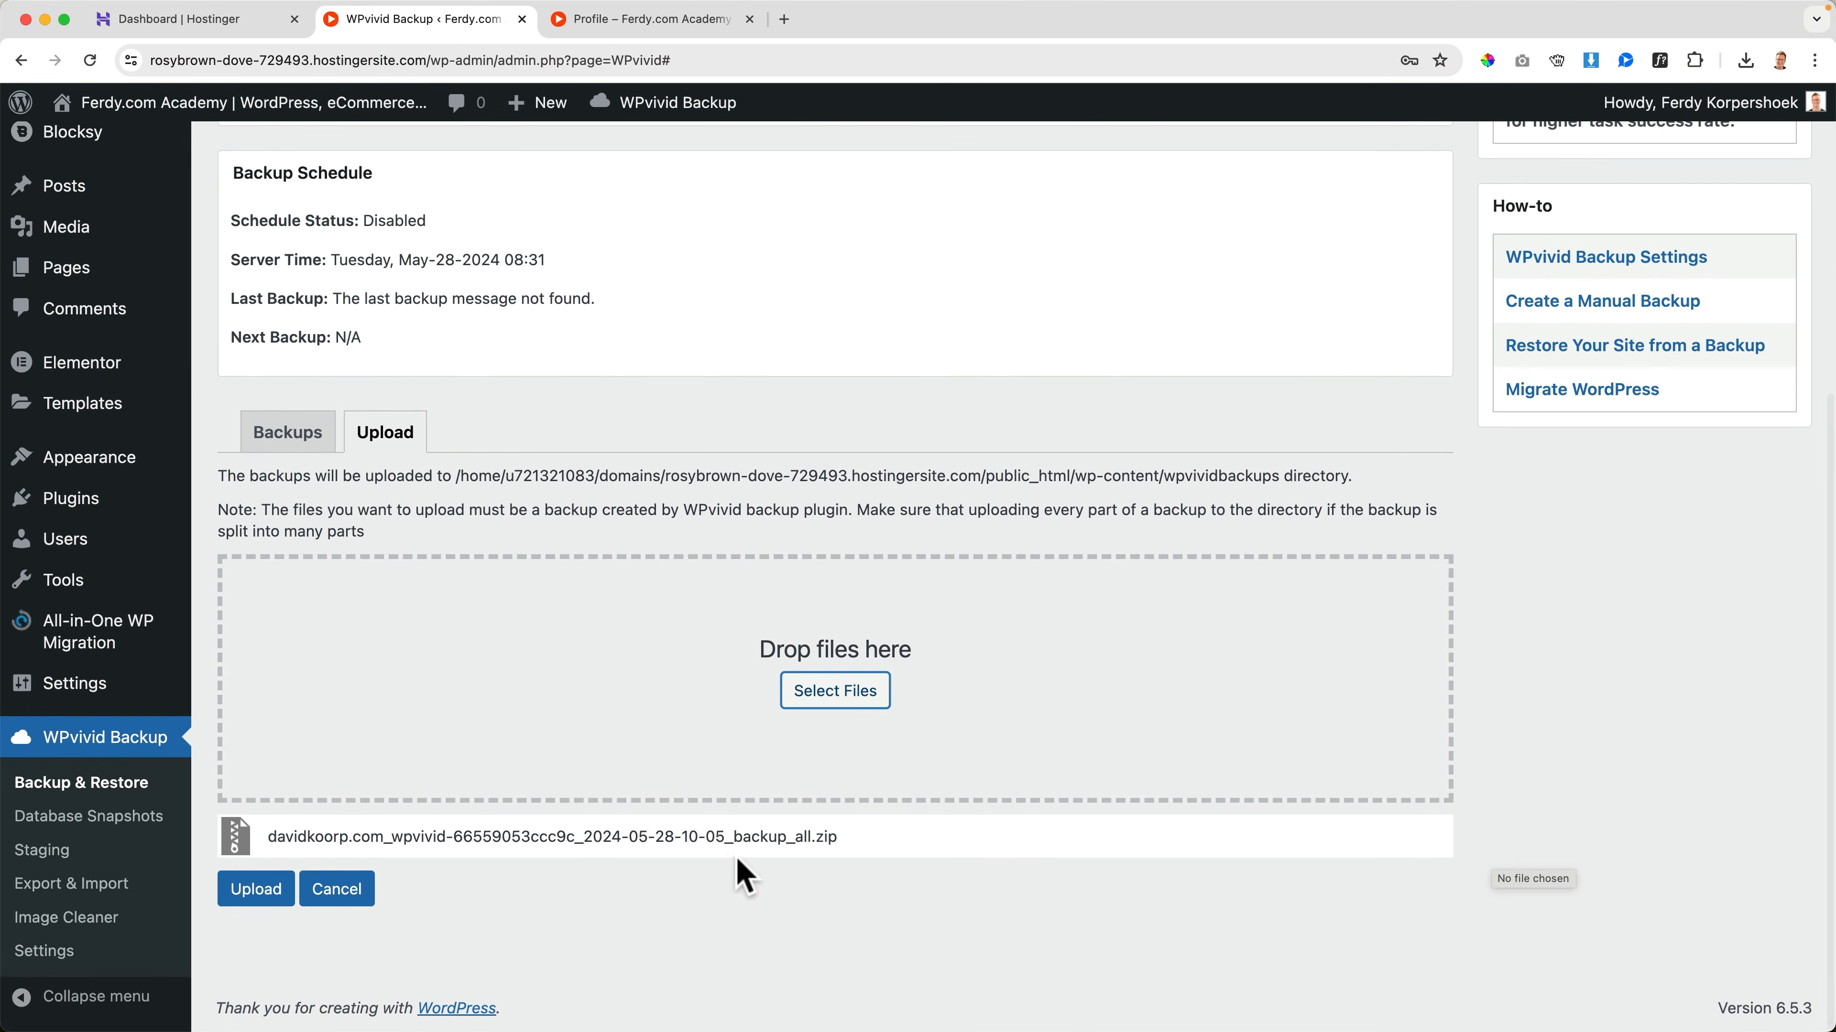
click(241, 891)
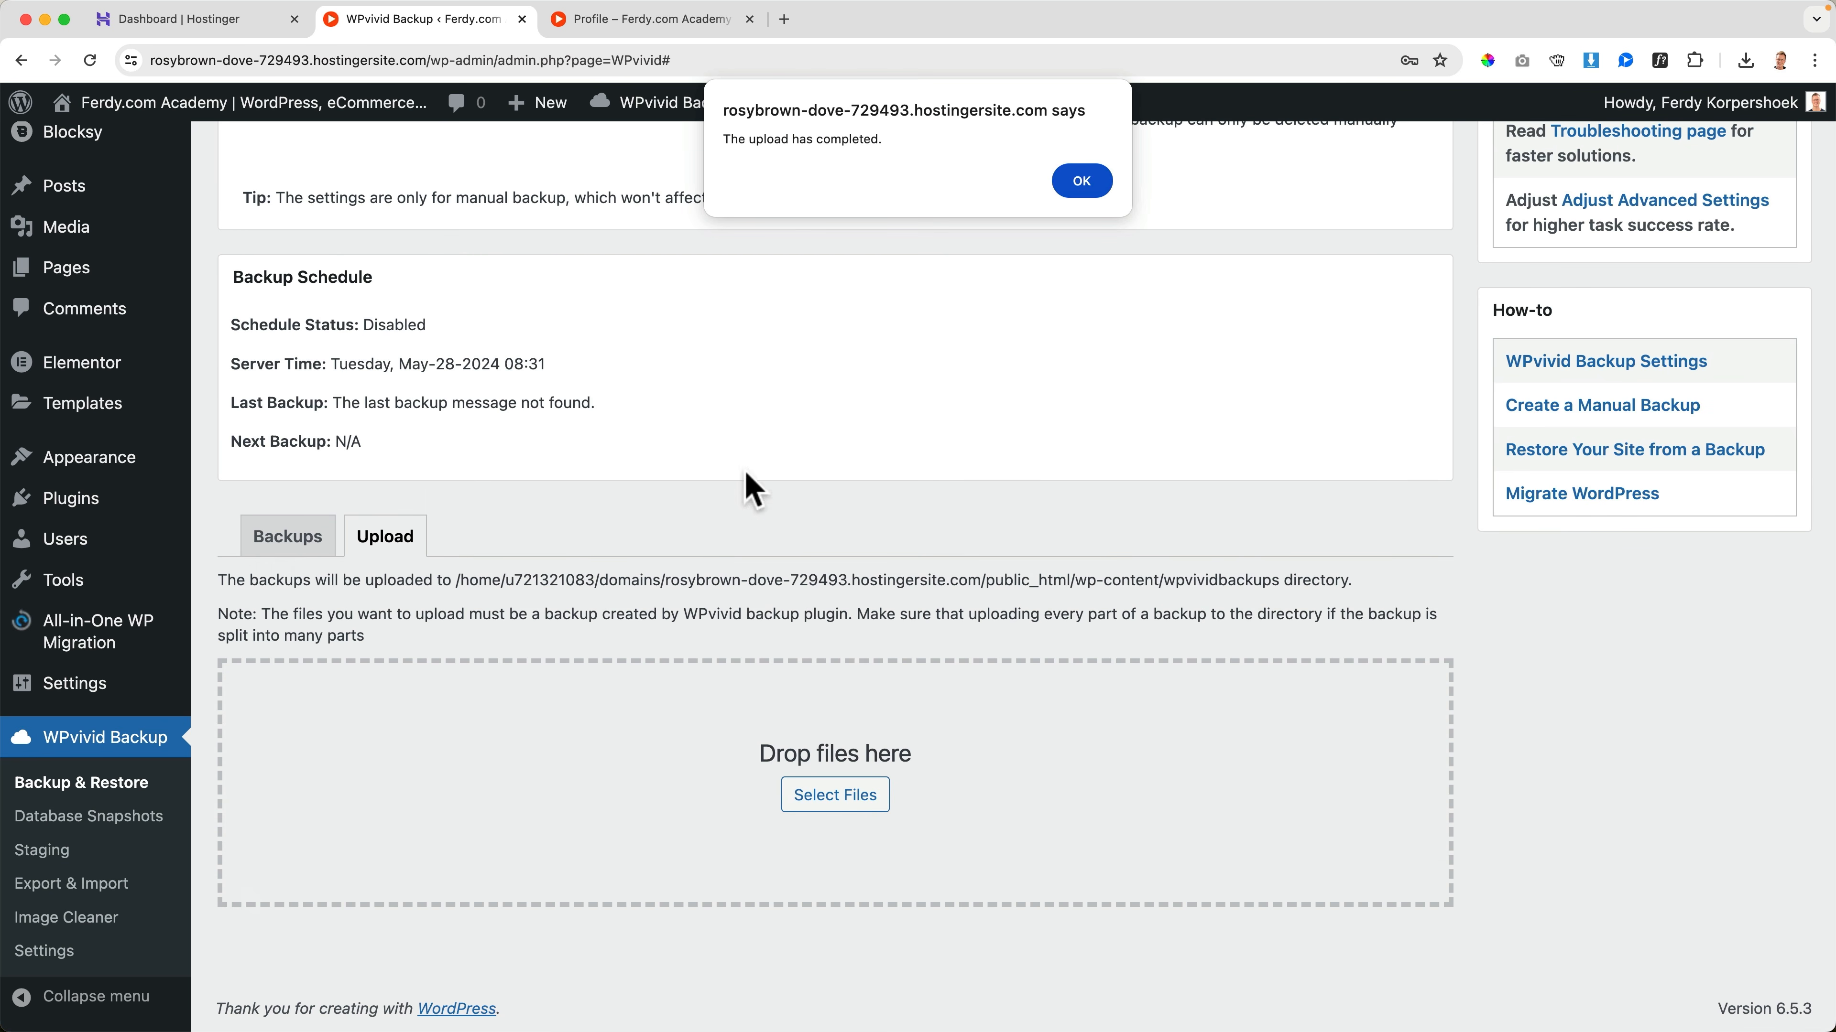
click(1078, 184)
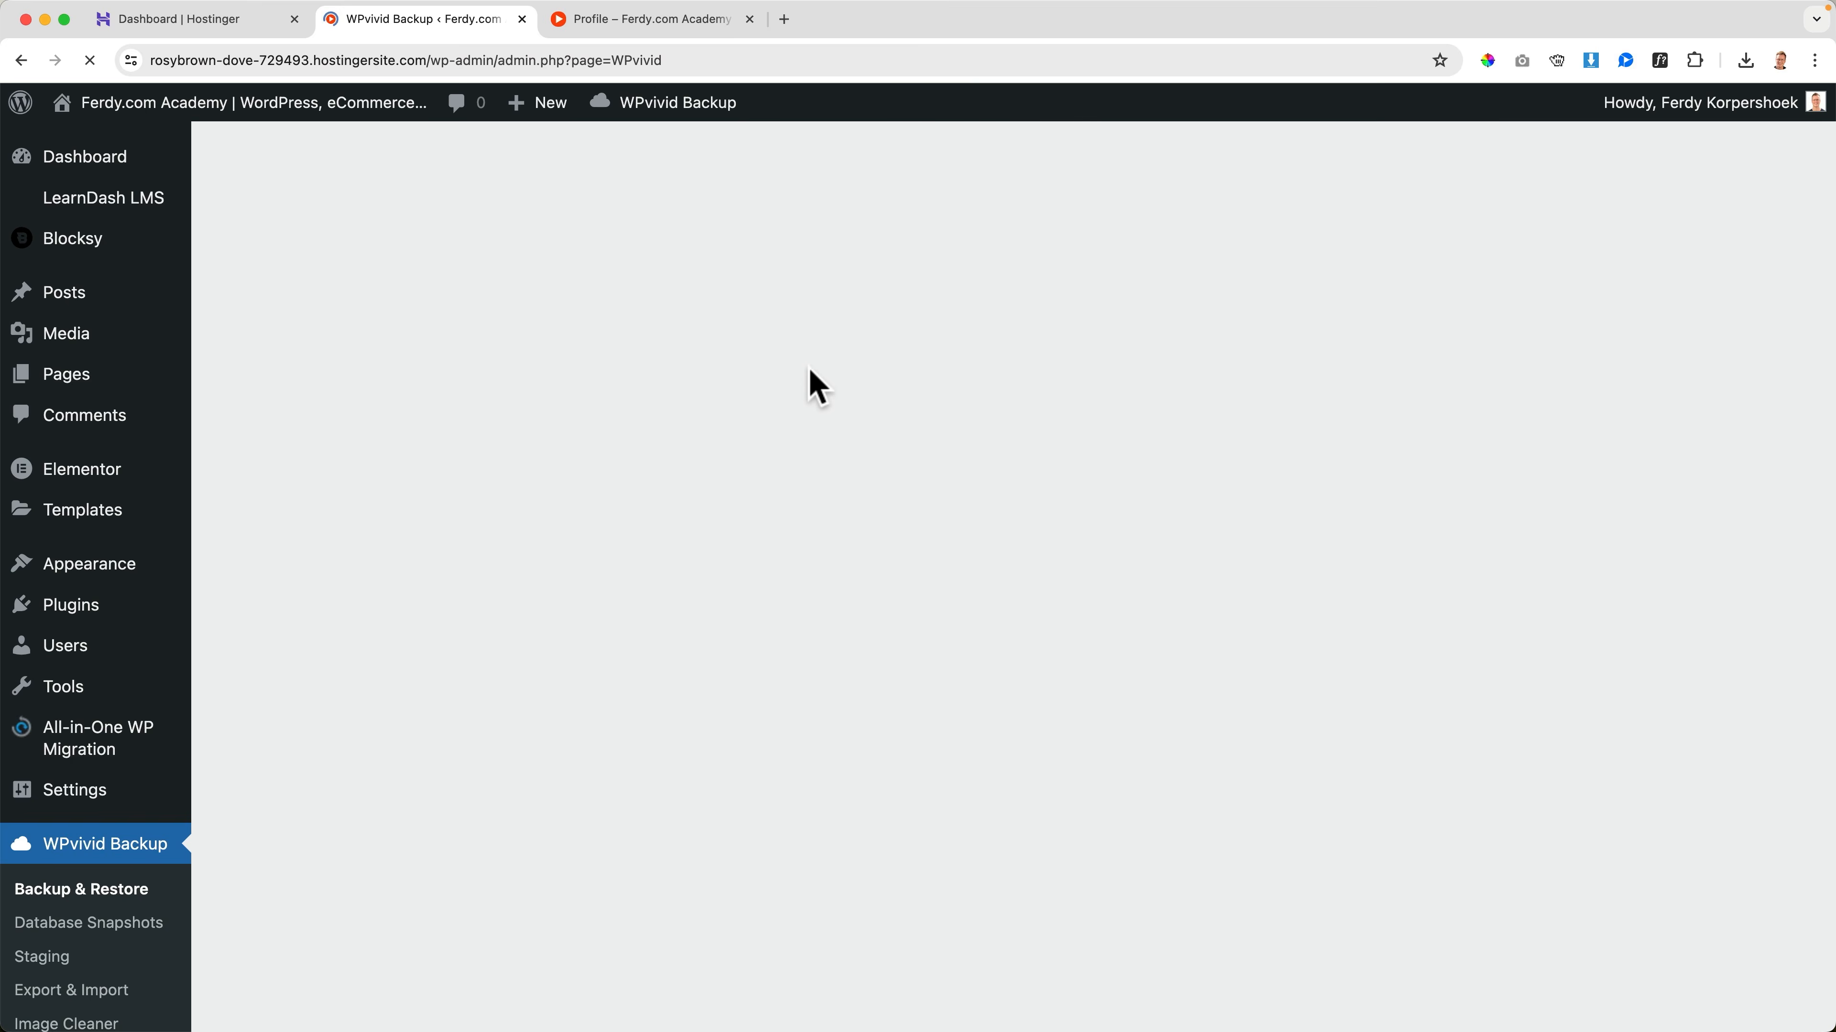
Review the uploaded backups in the WPvivid backup list and select both of them
scroll(840, 484, down, 8)
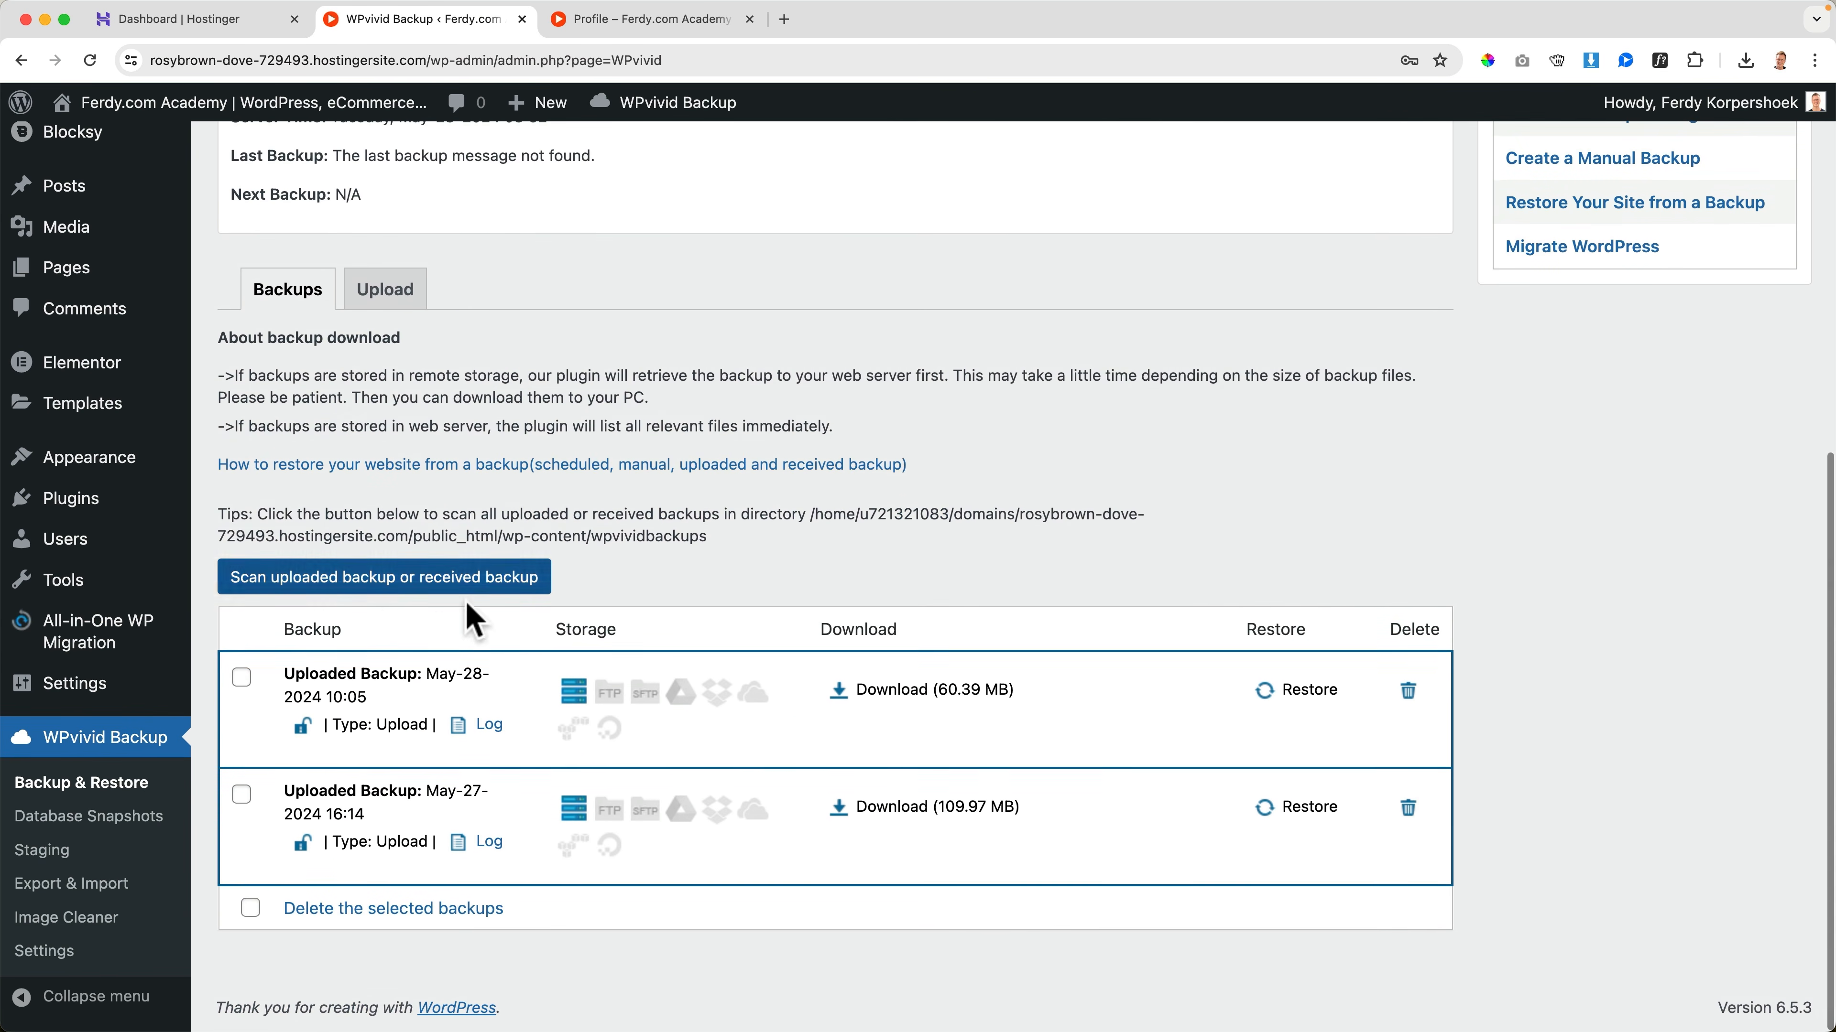
click(241, 677)
click(242, 795)
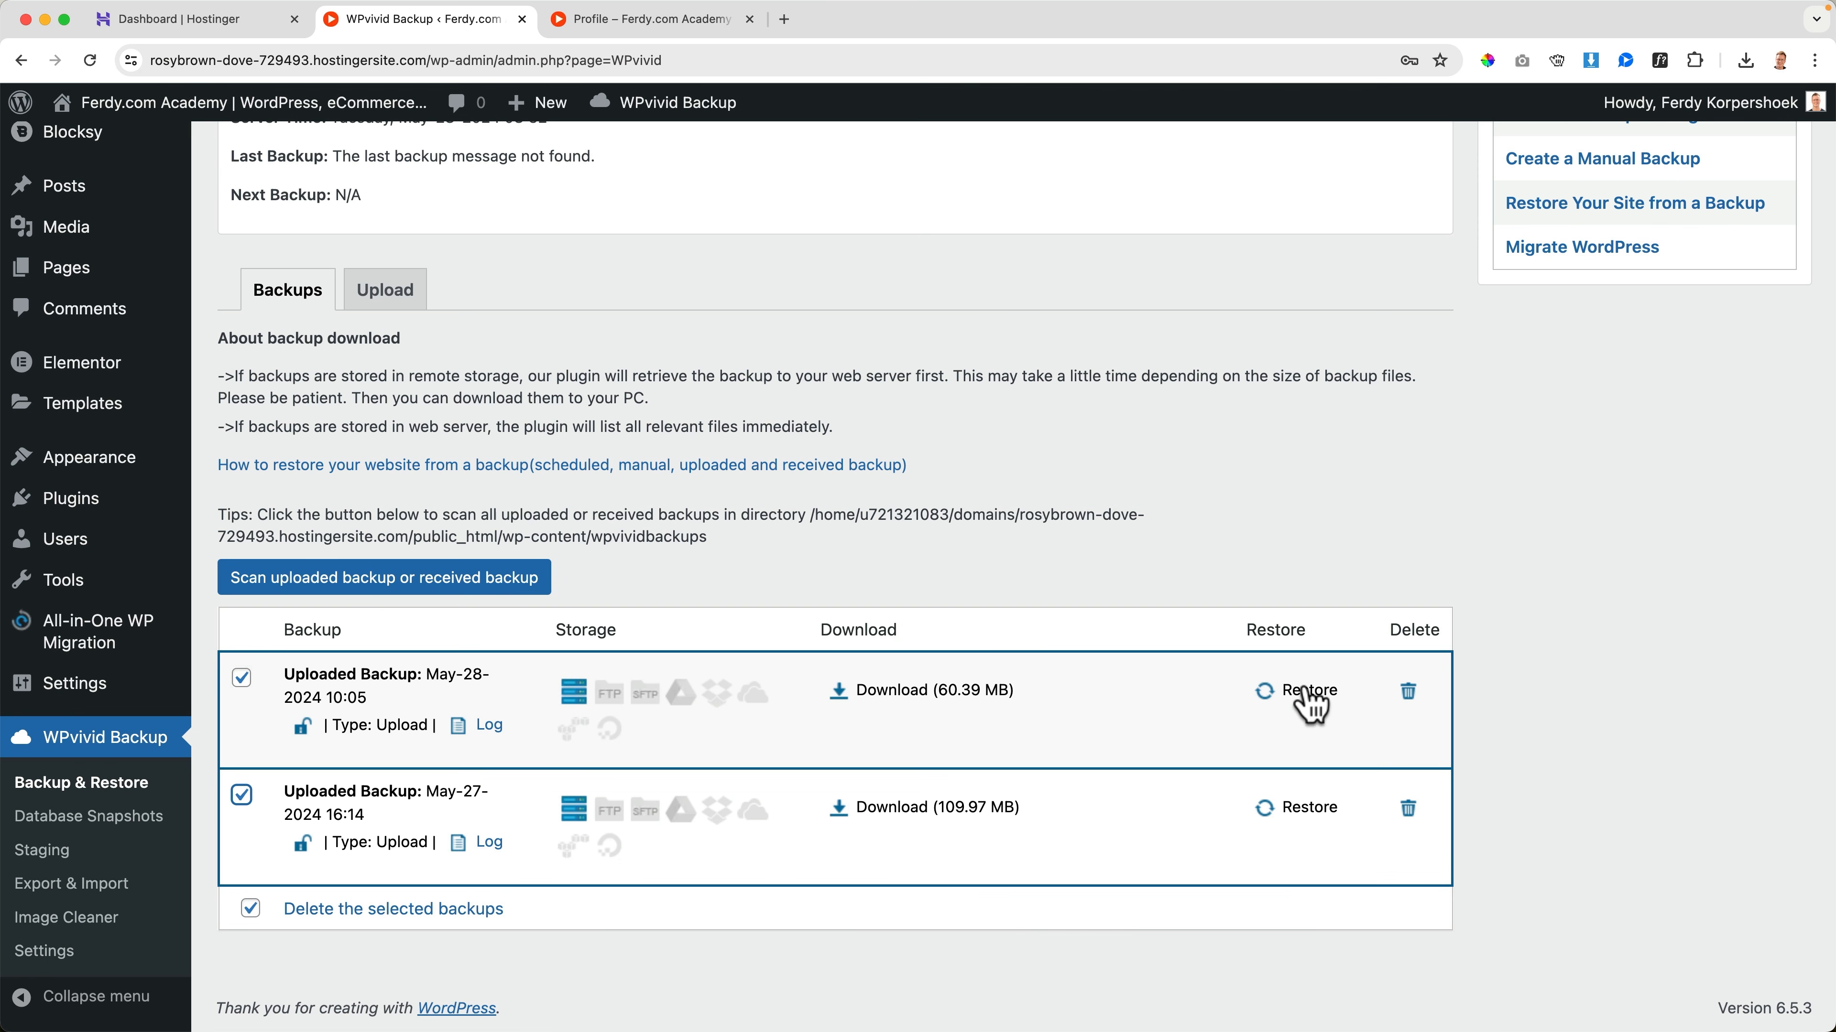
Visit the imported site's home page and look it over from the course cards down to the footer
scroll(633, 514, up, 10)
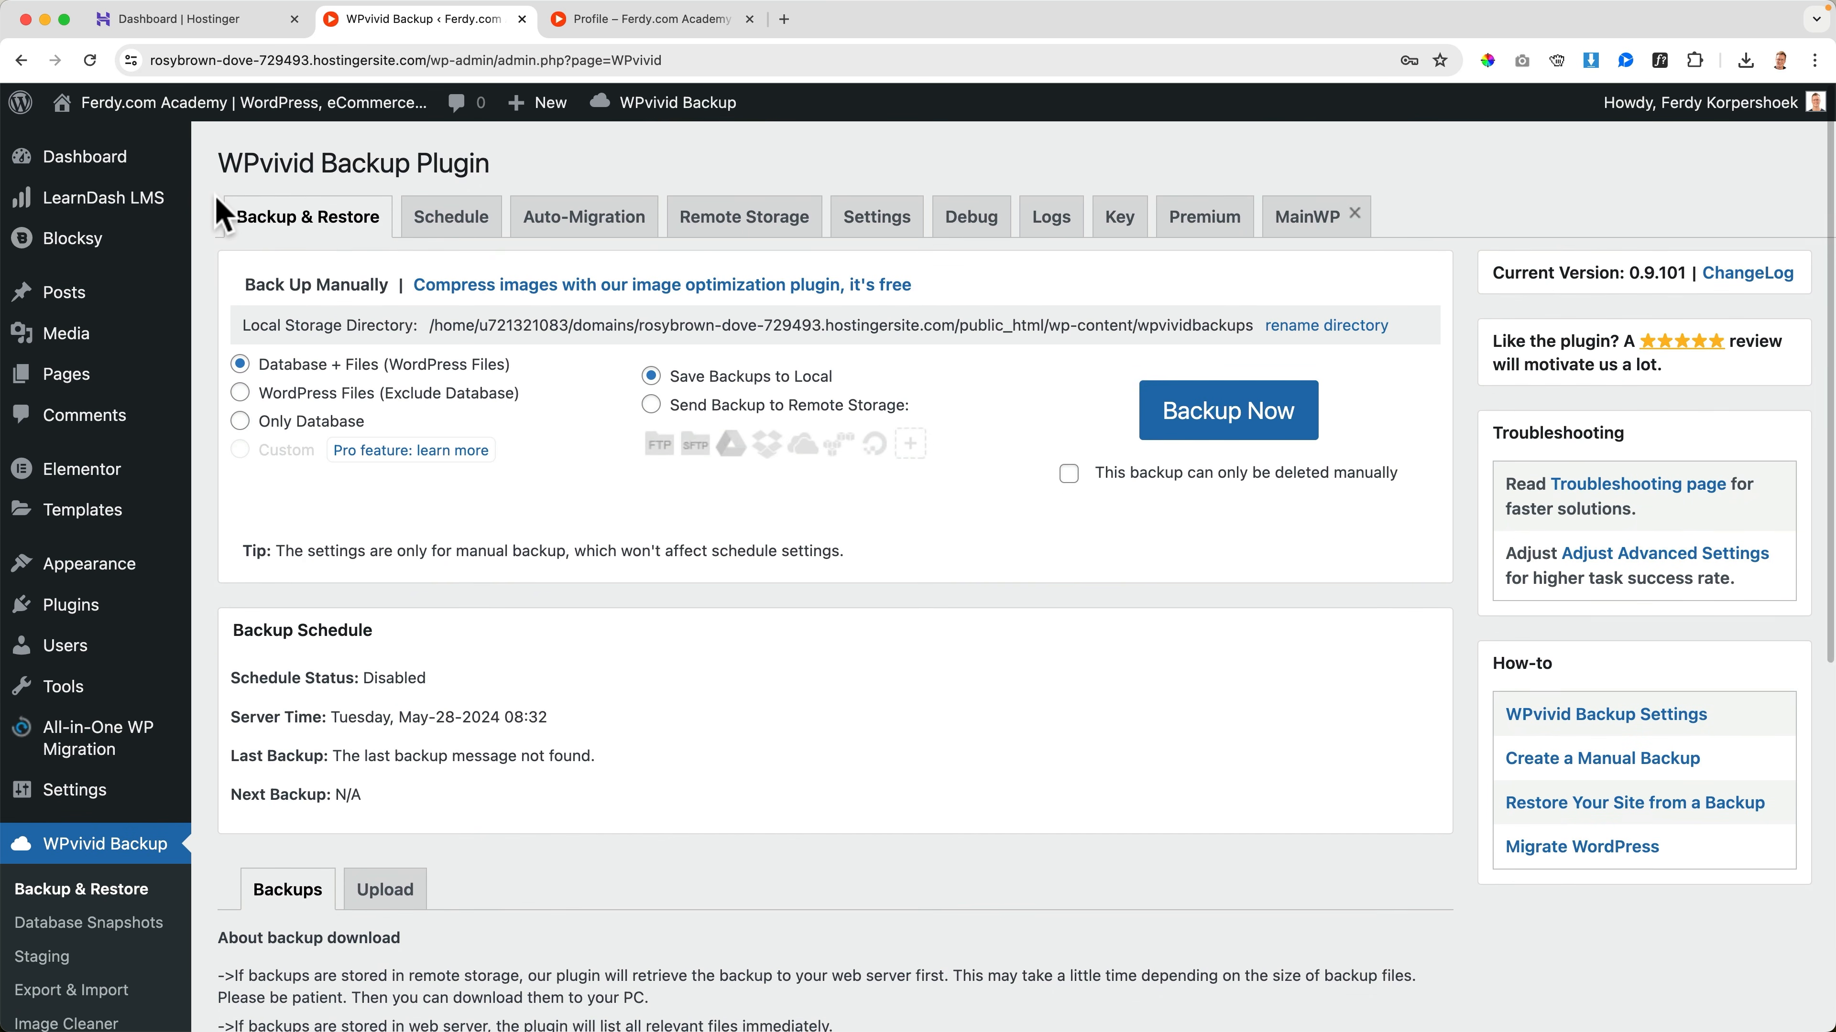
click(198, 102)
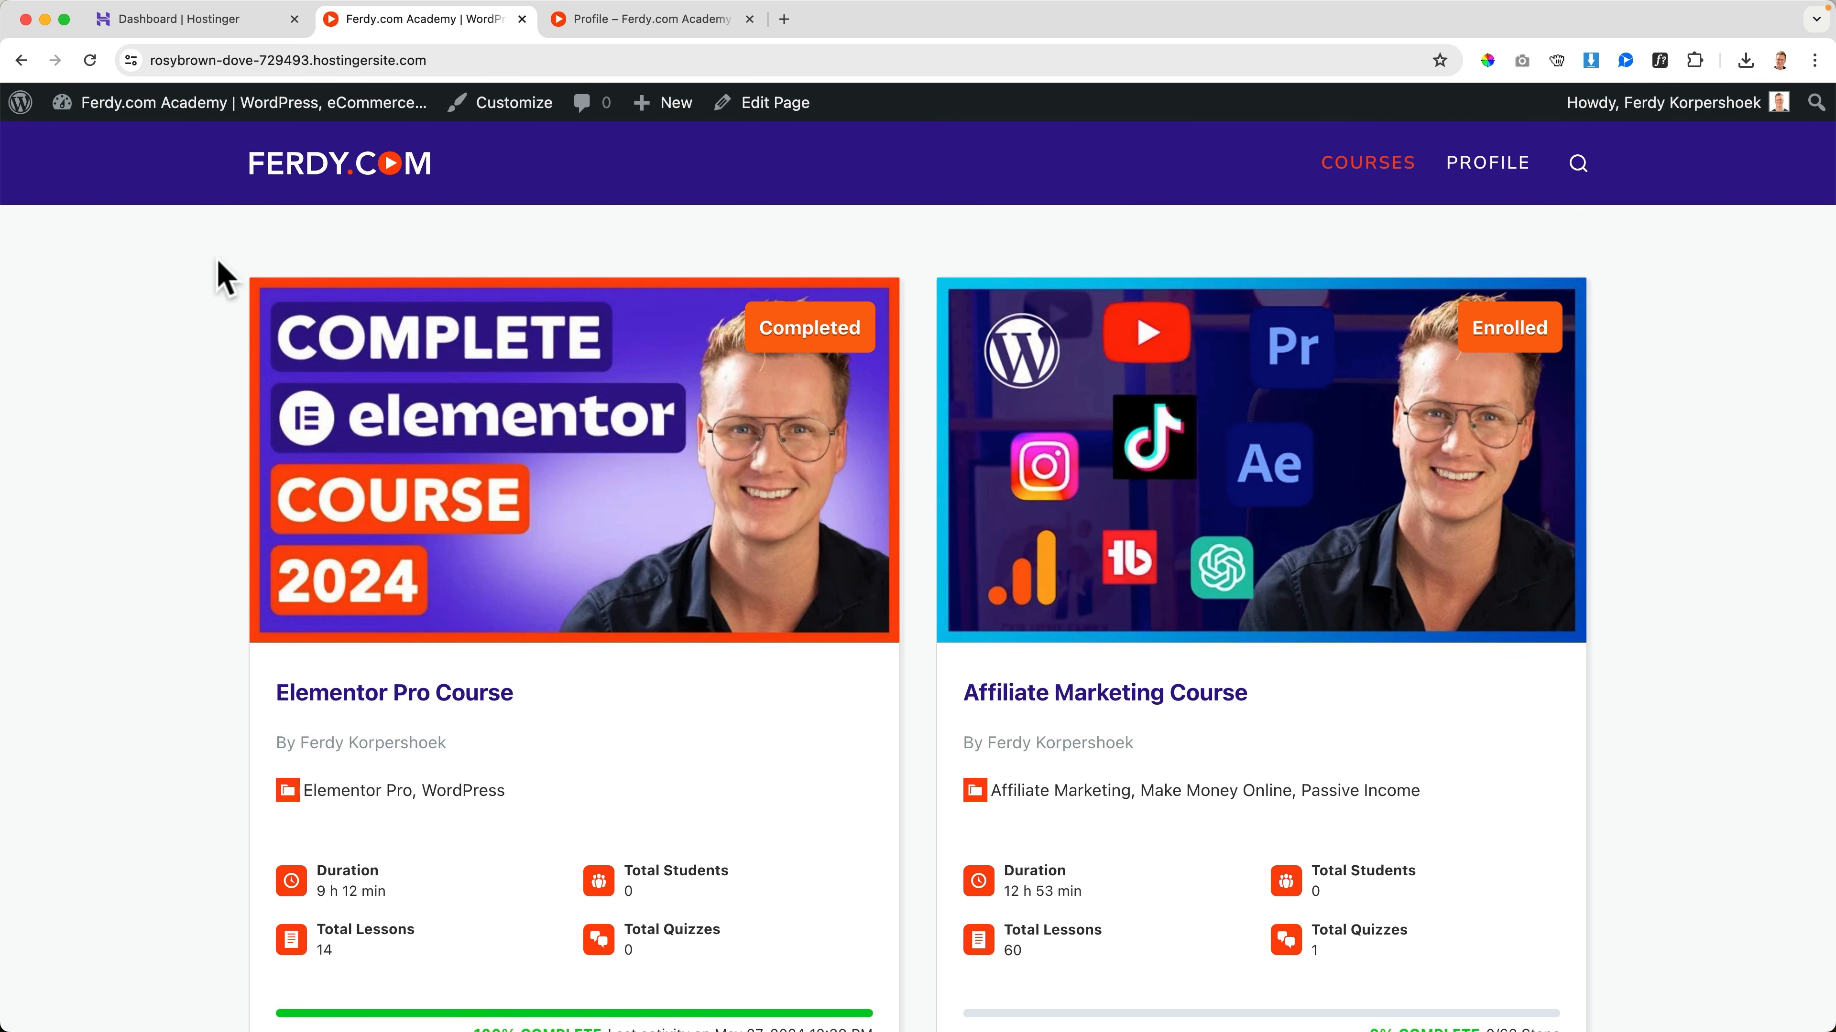
scroll(222, 278, down, 10)
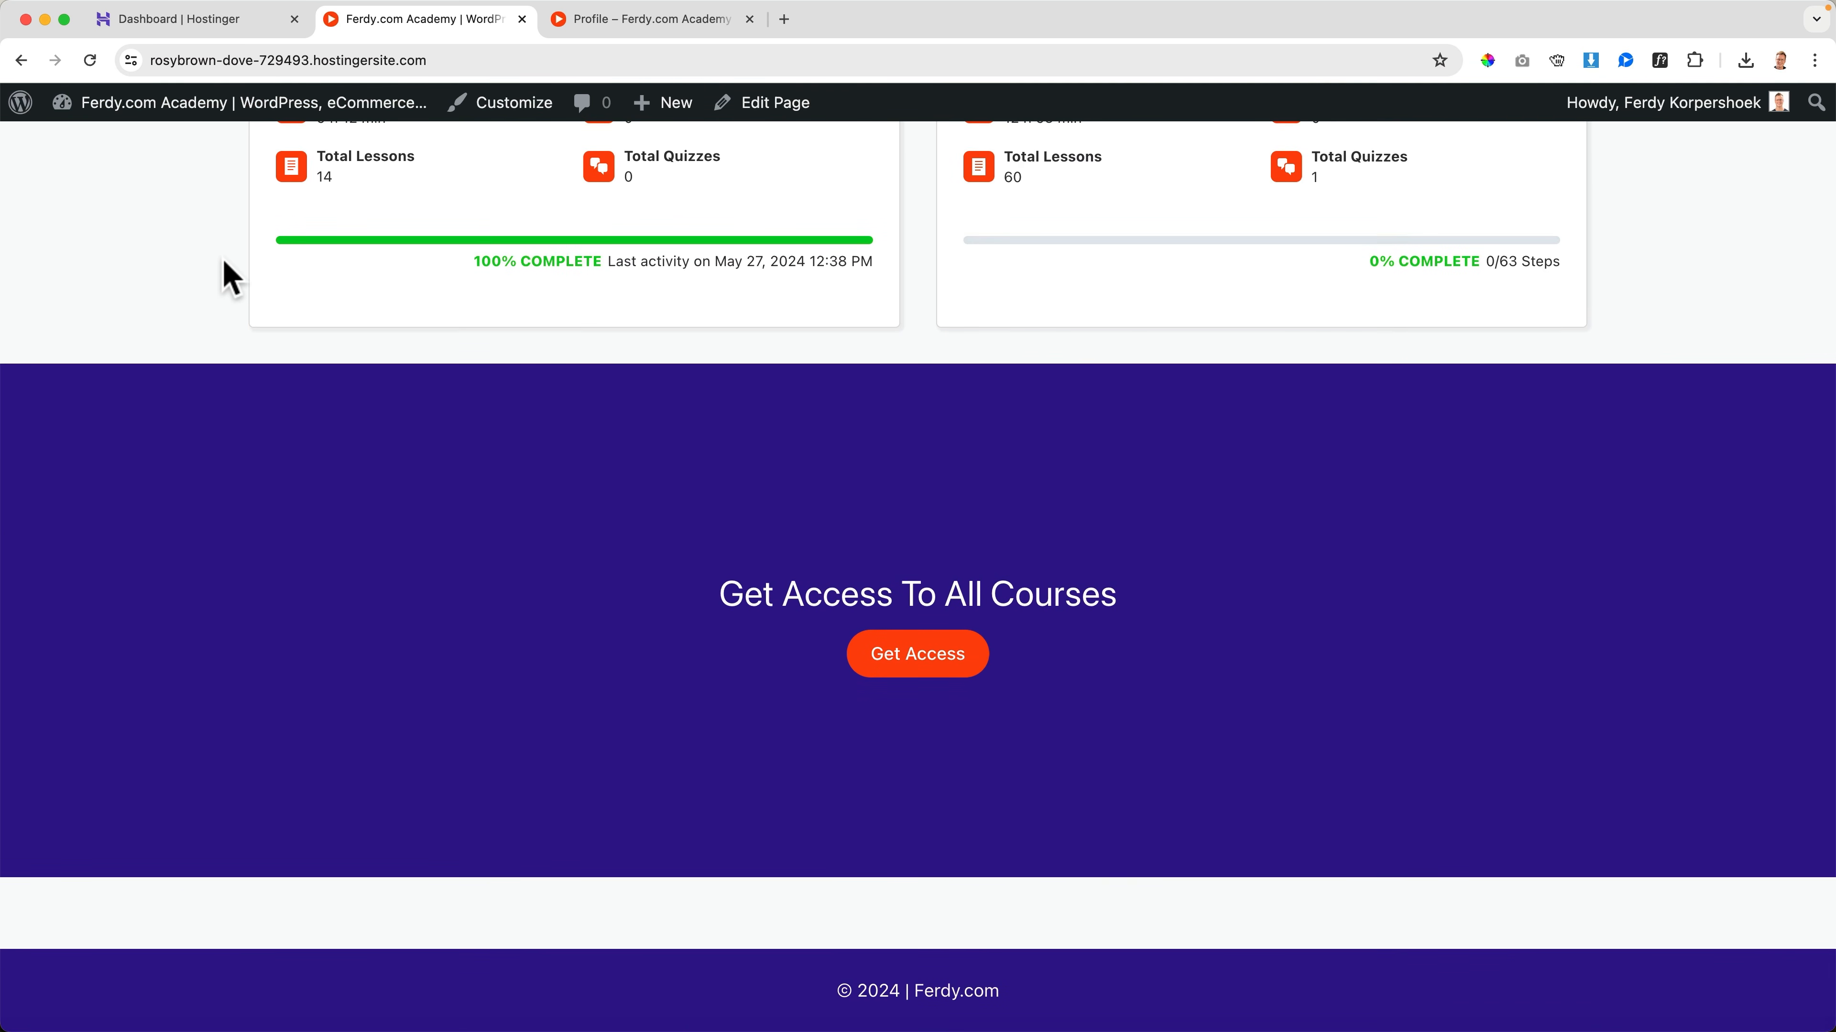
scroll(221, 278, up, 10)
scroll(228, 265, up, 2)
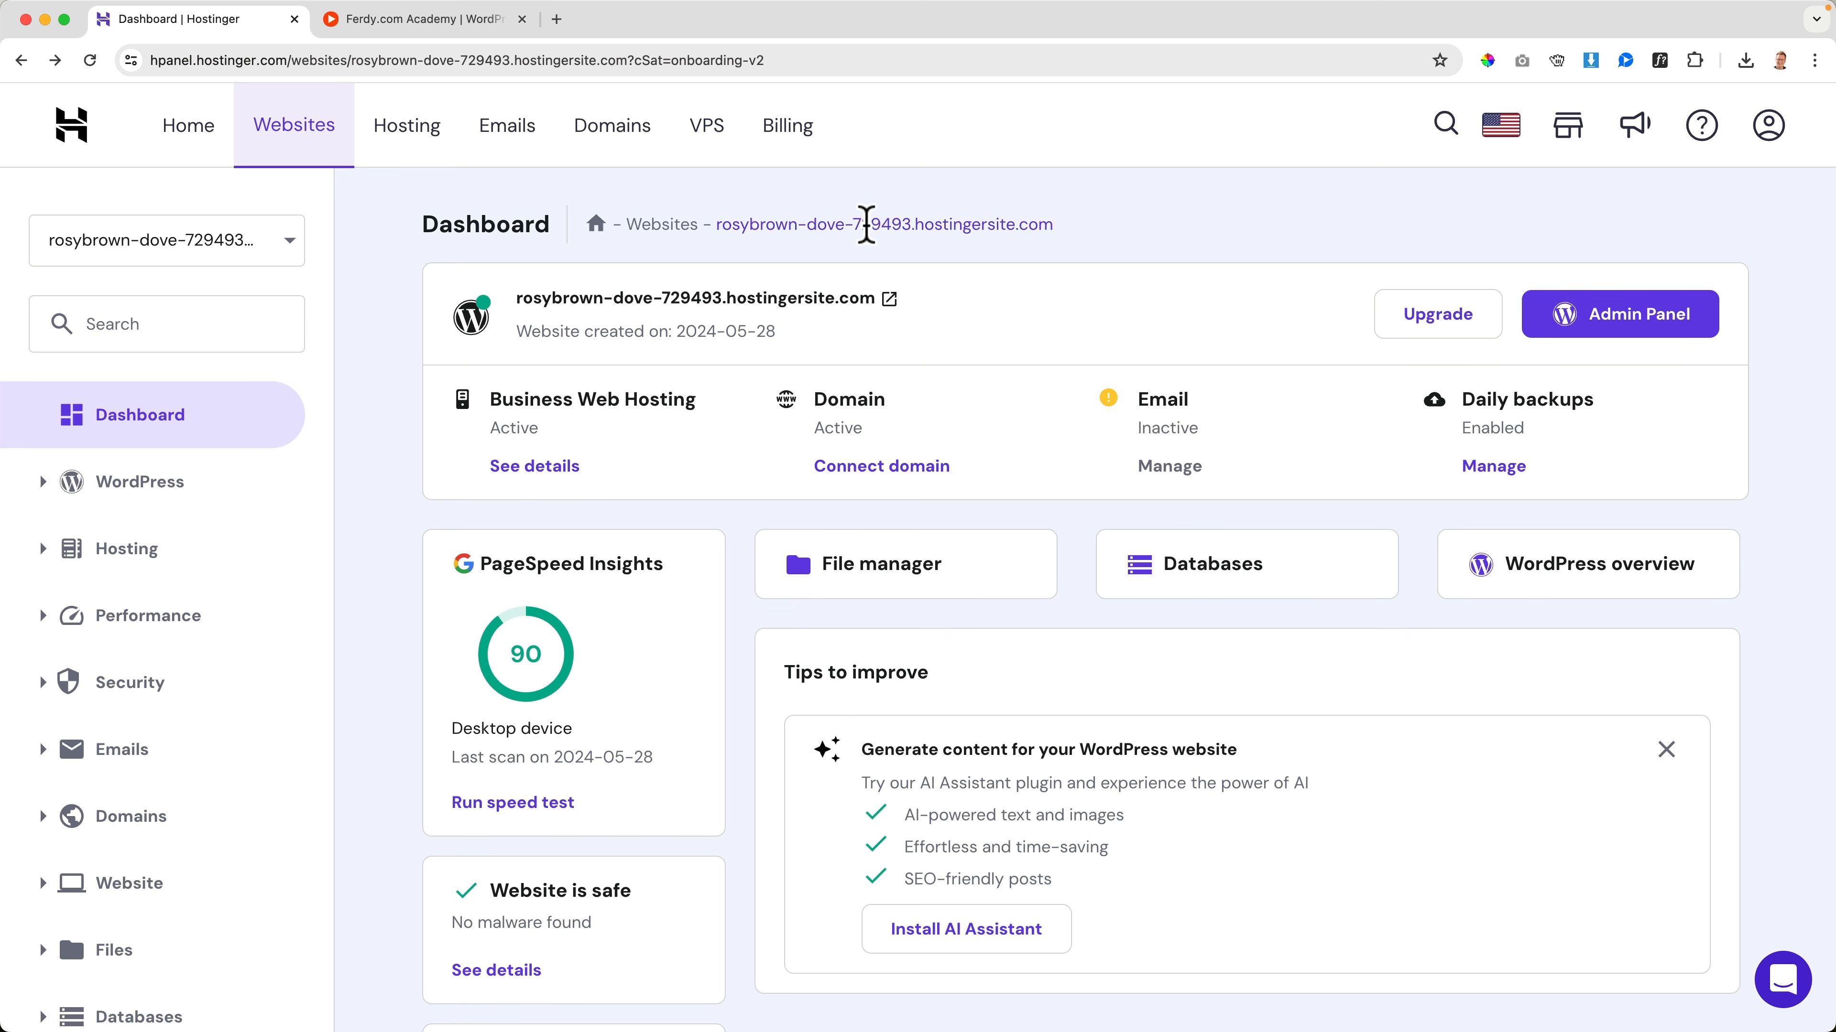
In Hostinger's websites list, start connecting a domain to rosybrown-dove-729493.hostingersite.com and choose the already registered davidkoorp.com
click(329, 139)
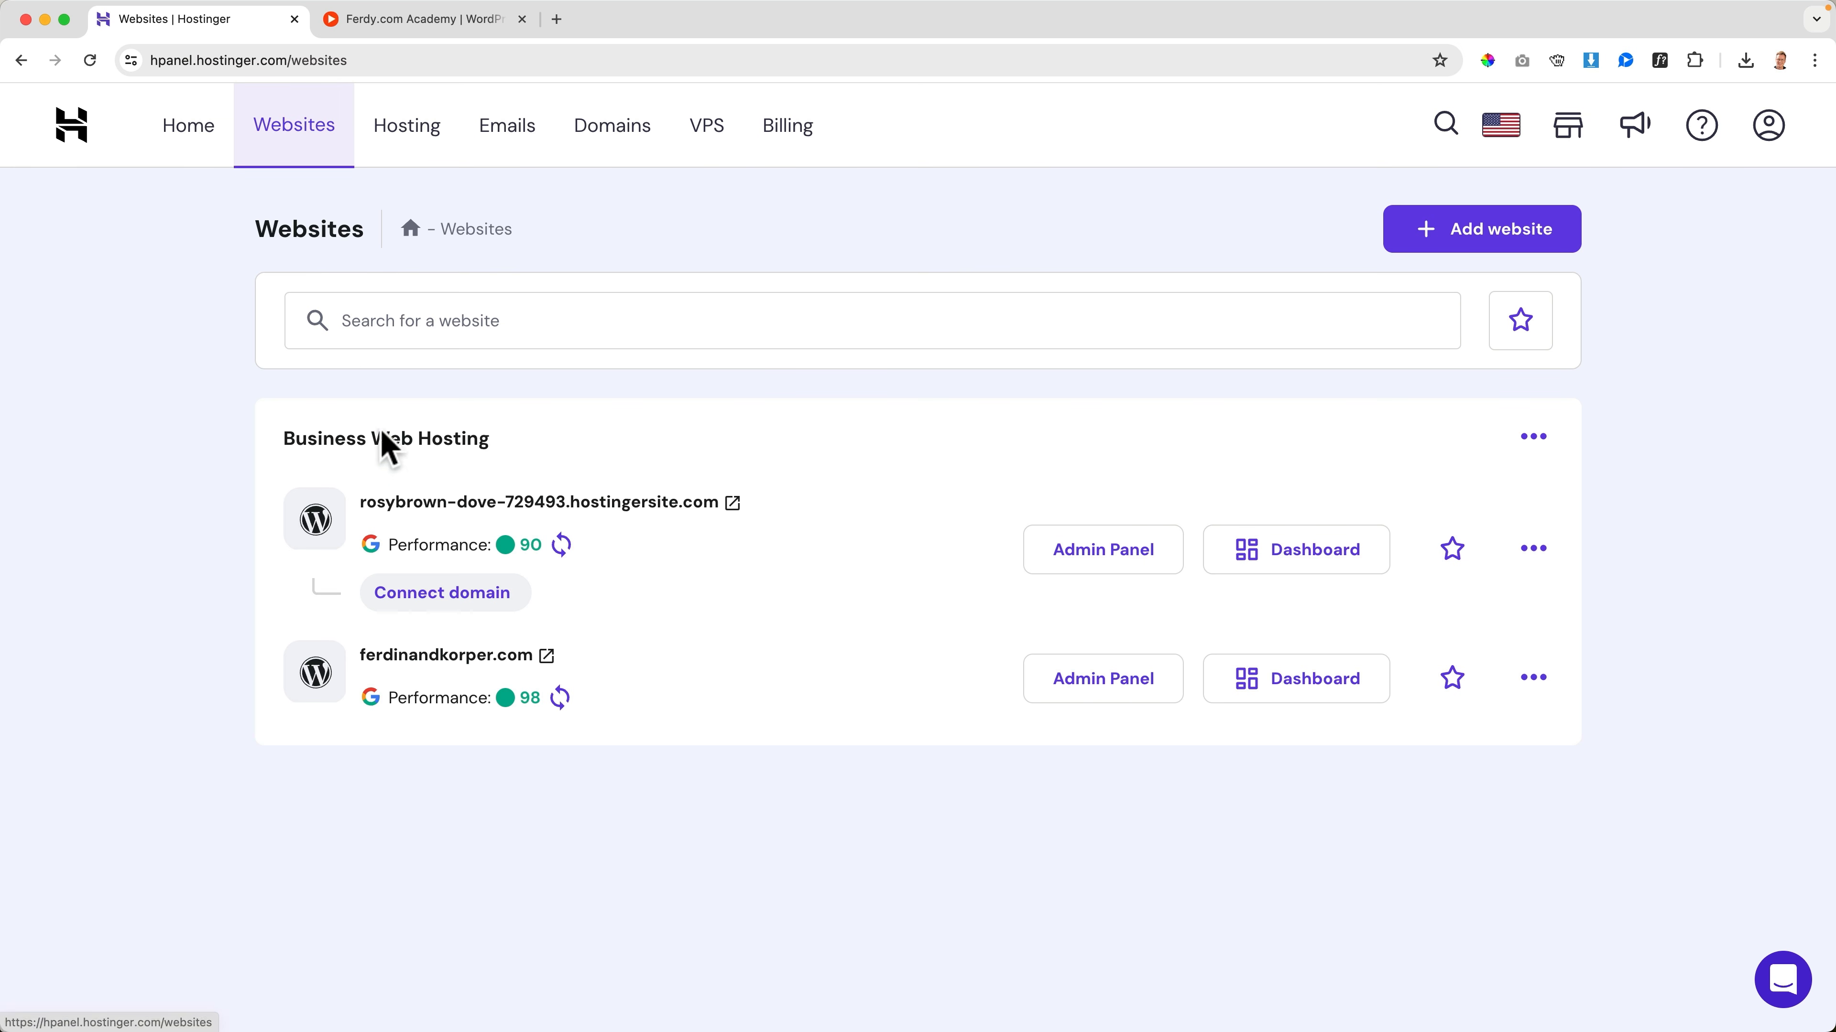
mouse_move(477, 543)
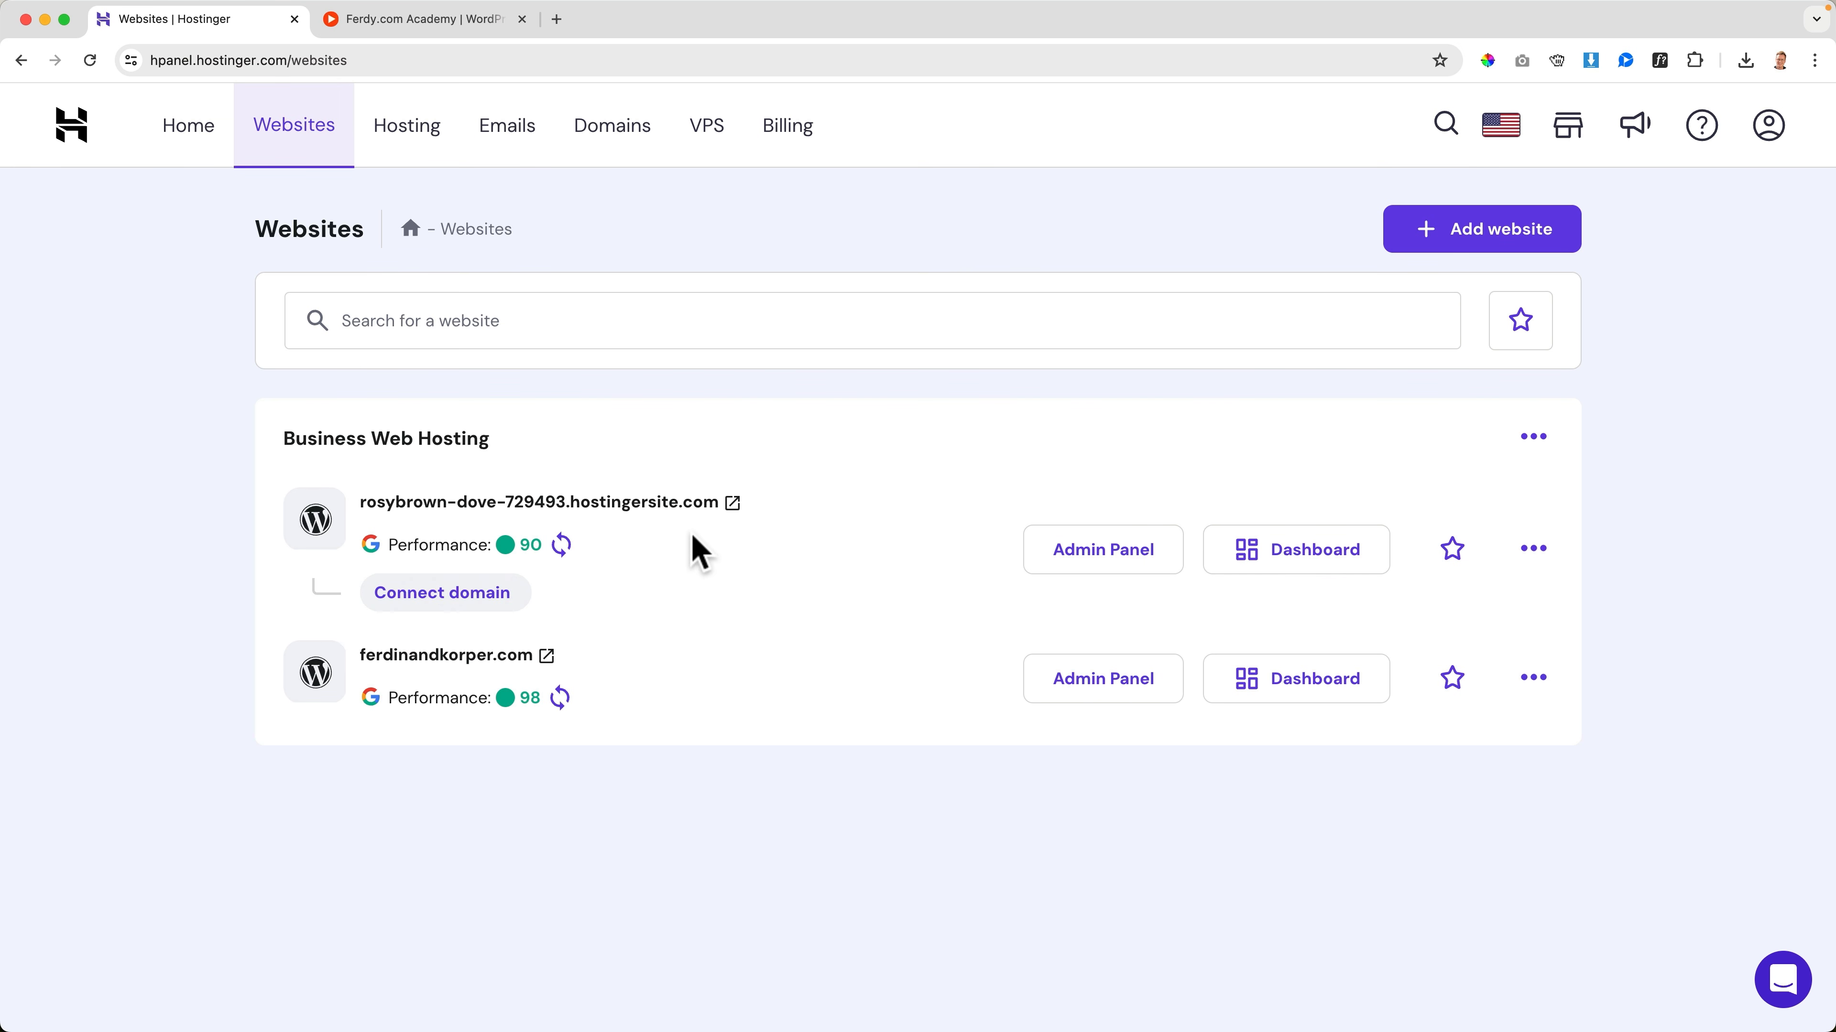
click(439, 593)
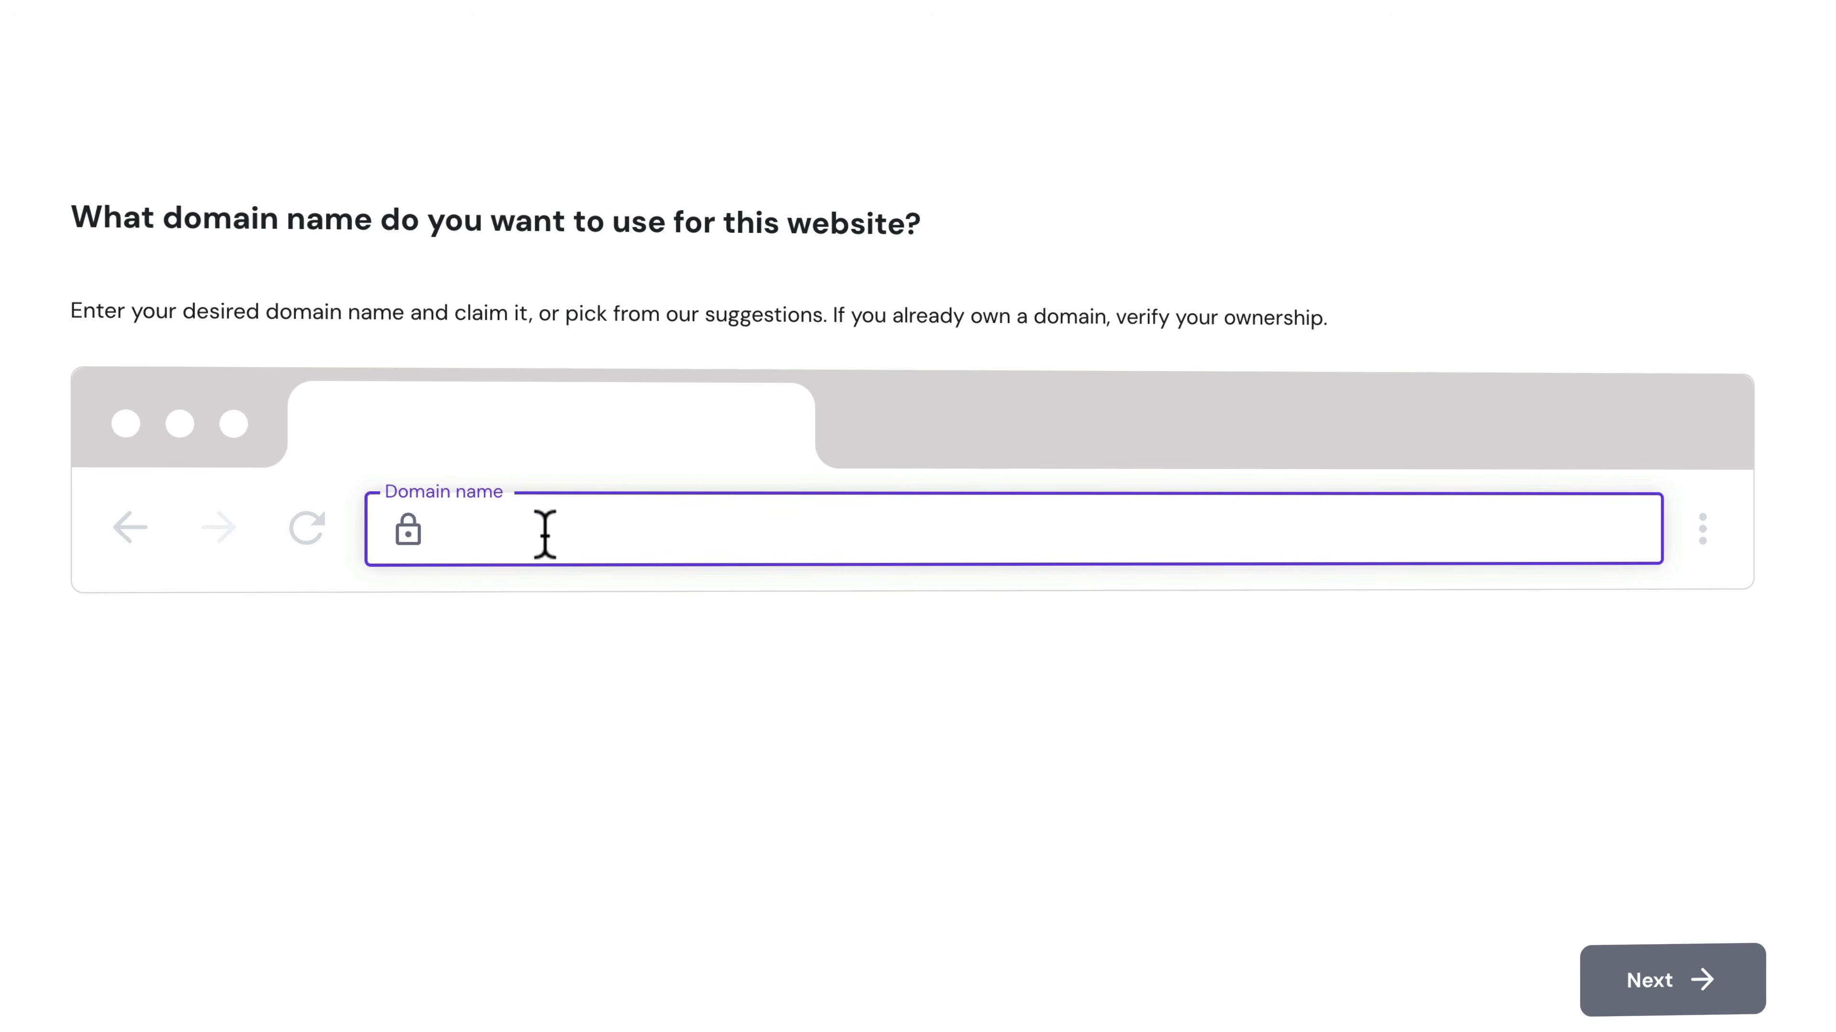
text(davidko)
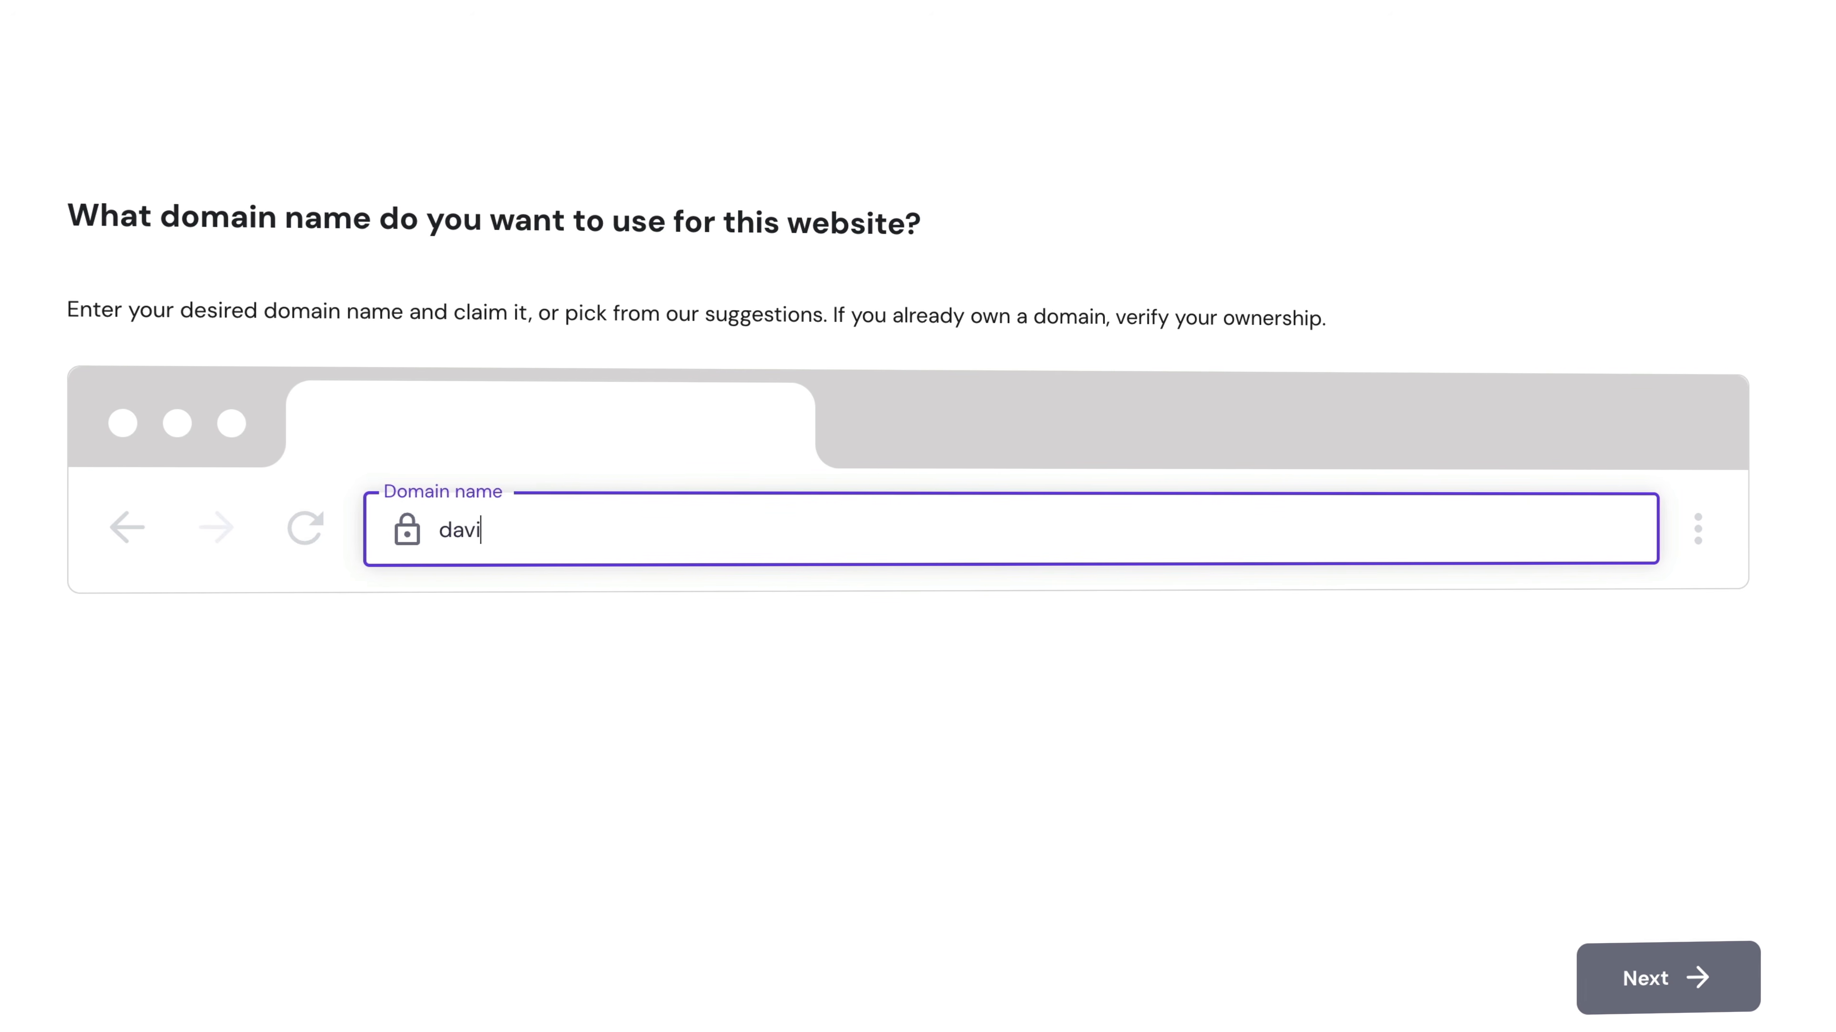
text(orp.com)
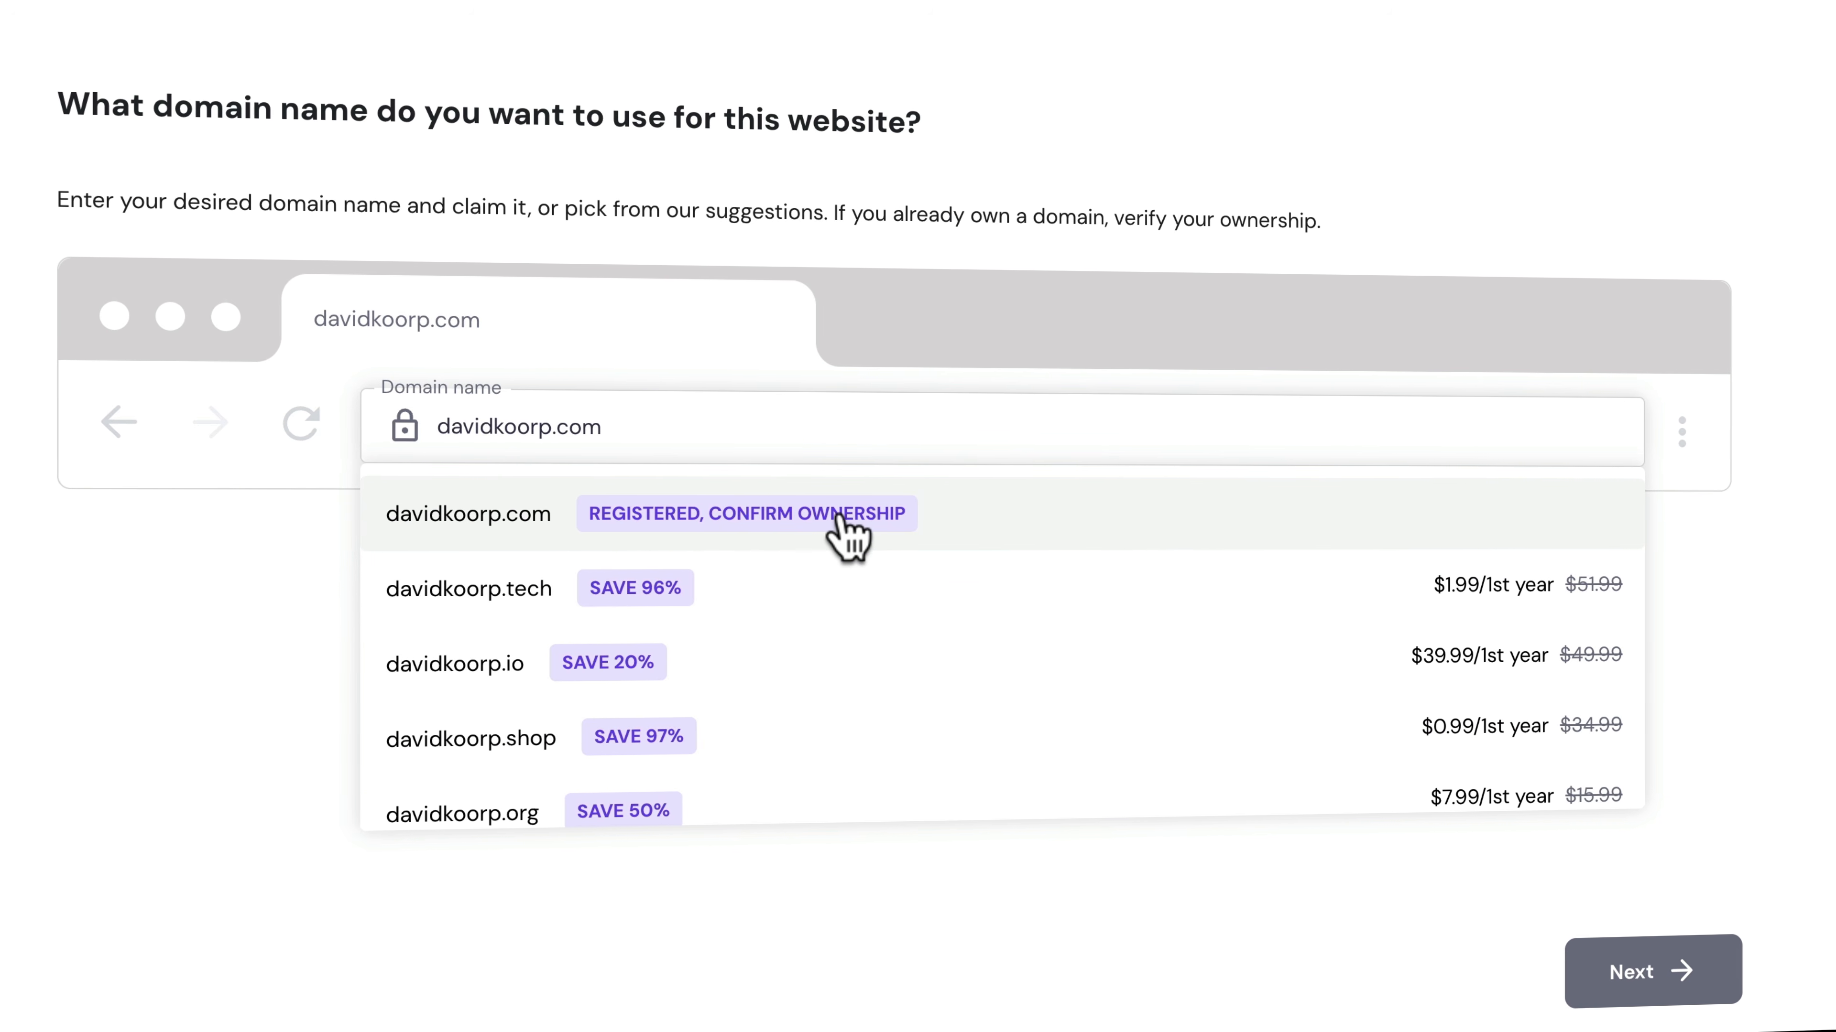
click(840, 527)
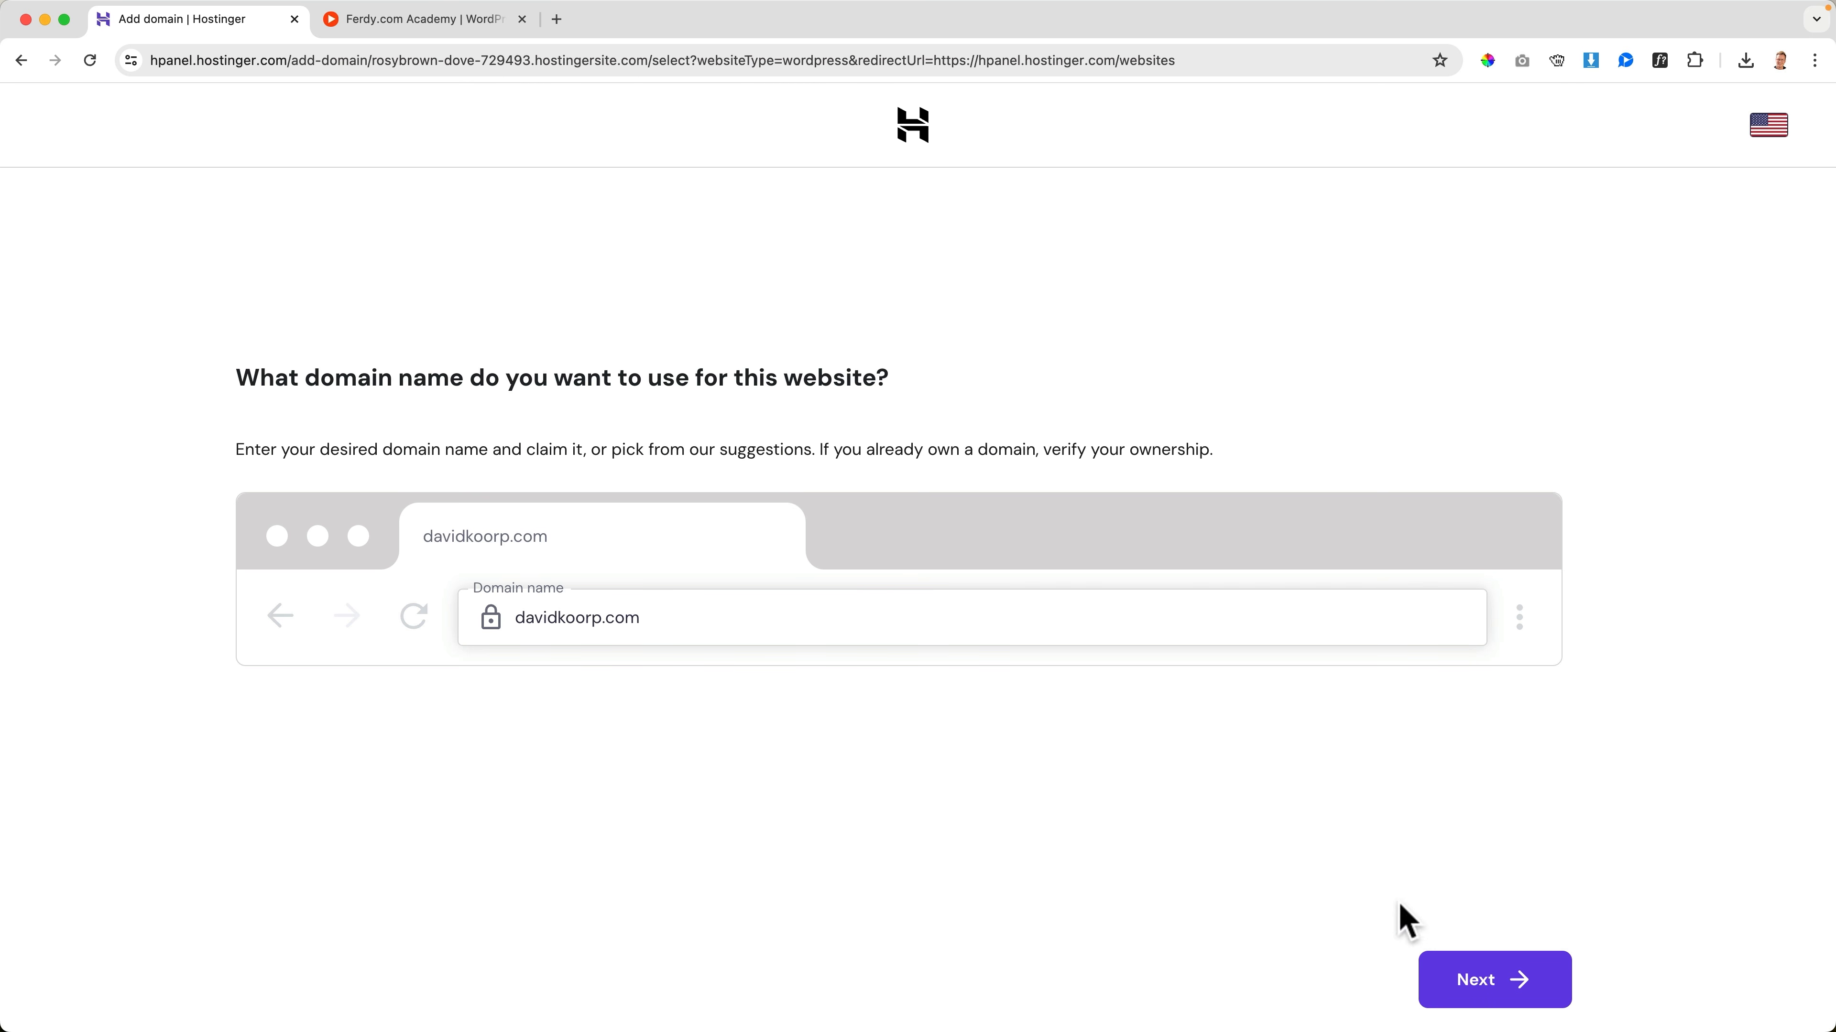
Proceed with davidkoorp.com, confirm its ownership, and return to the websites list
click(1490, 982)
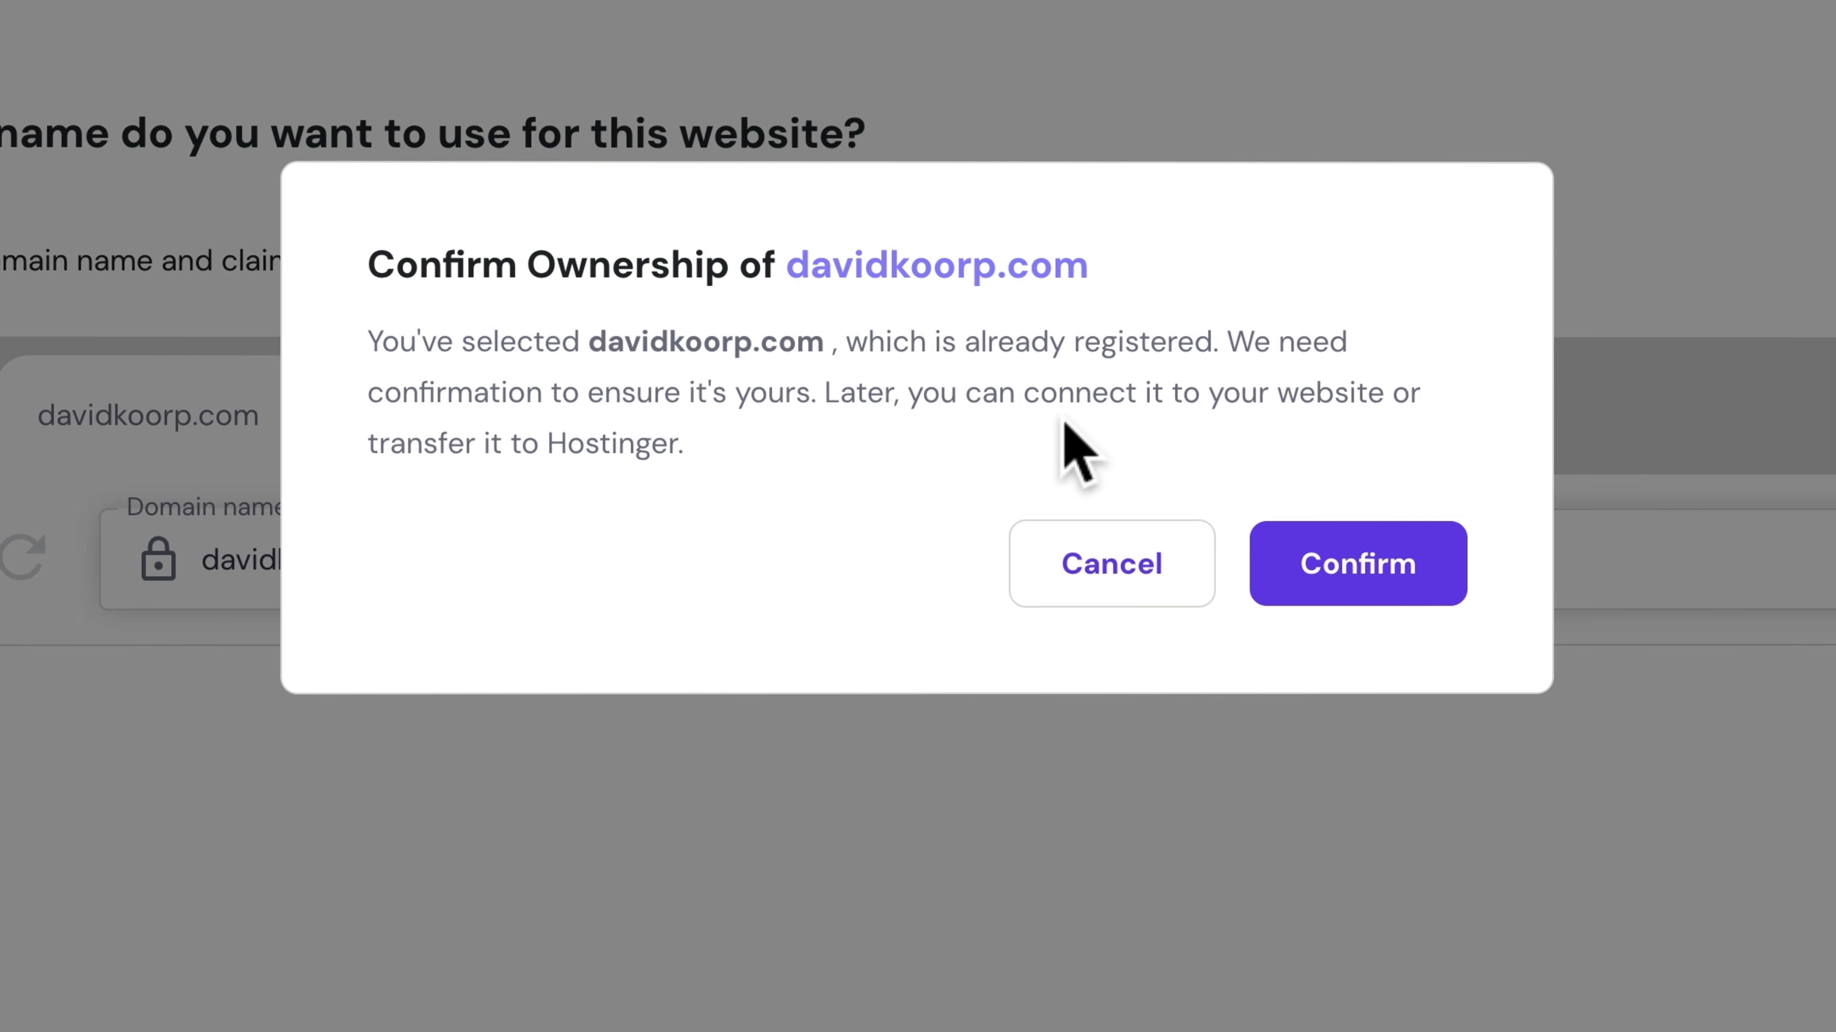
click(1342, 571)
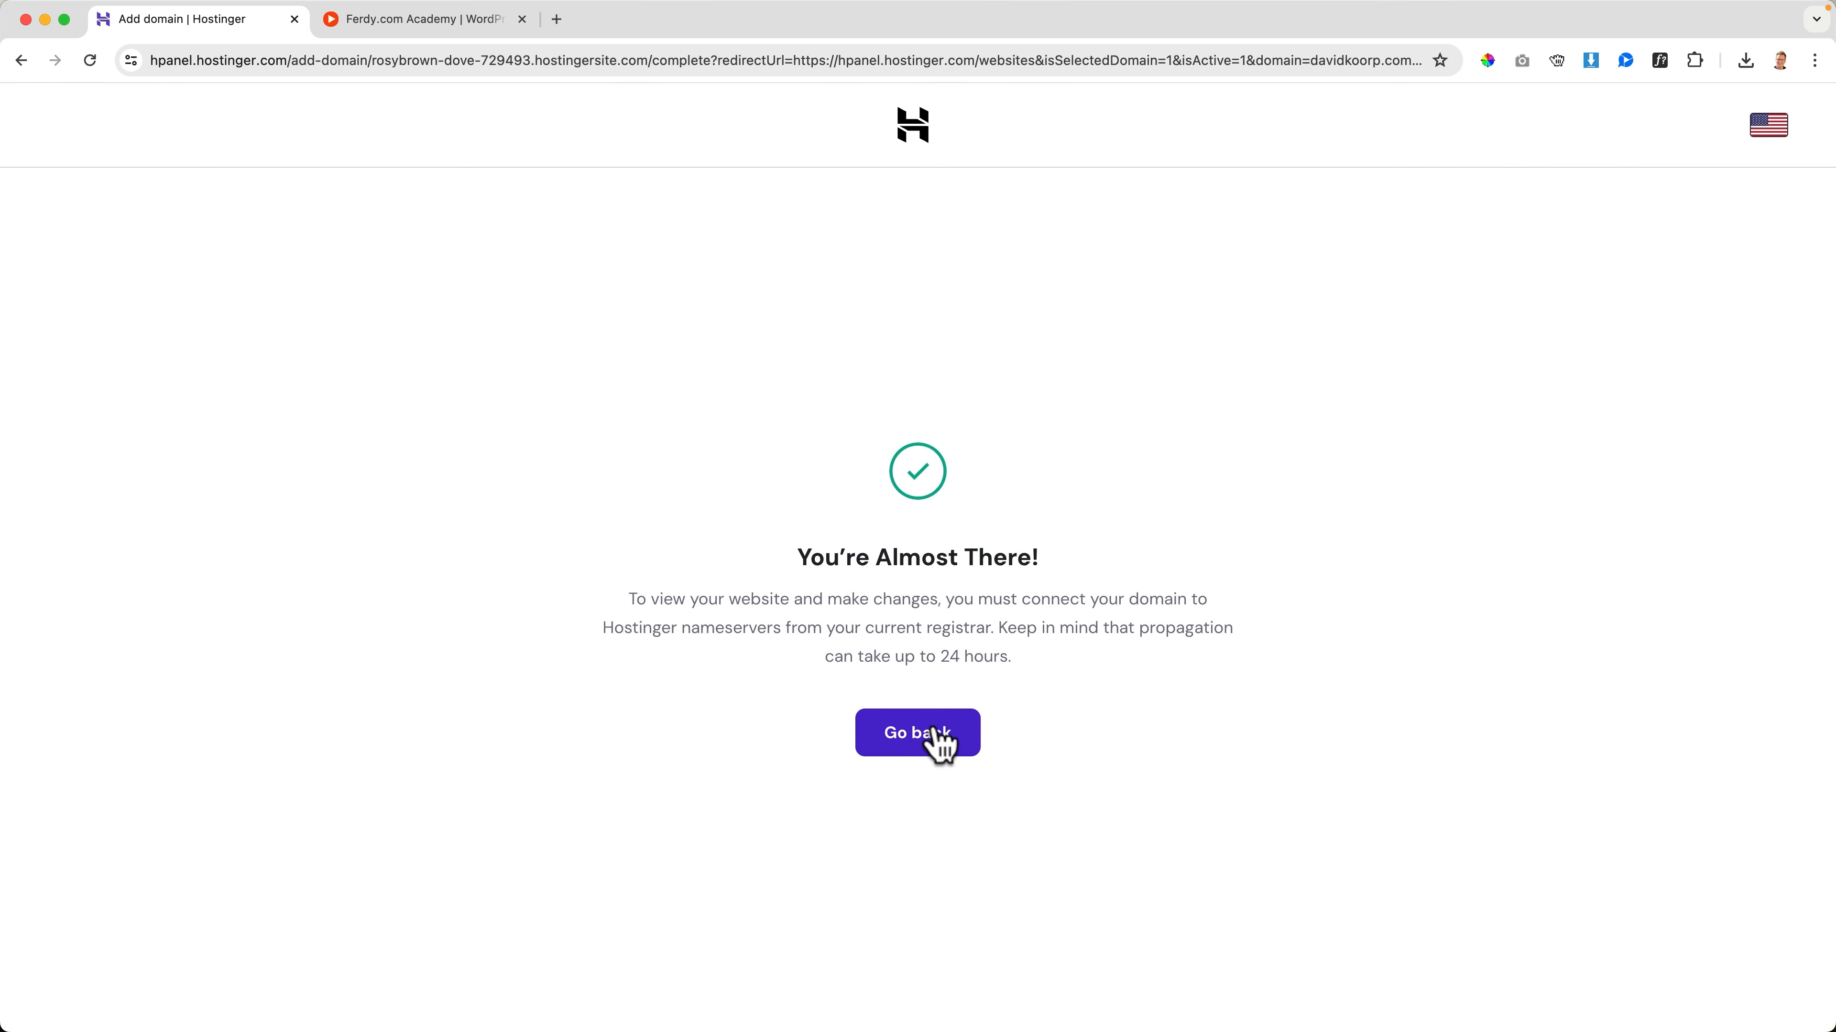
click(936, 731)
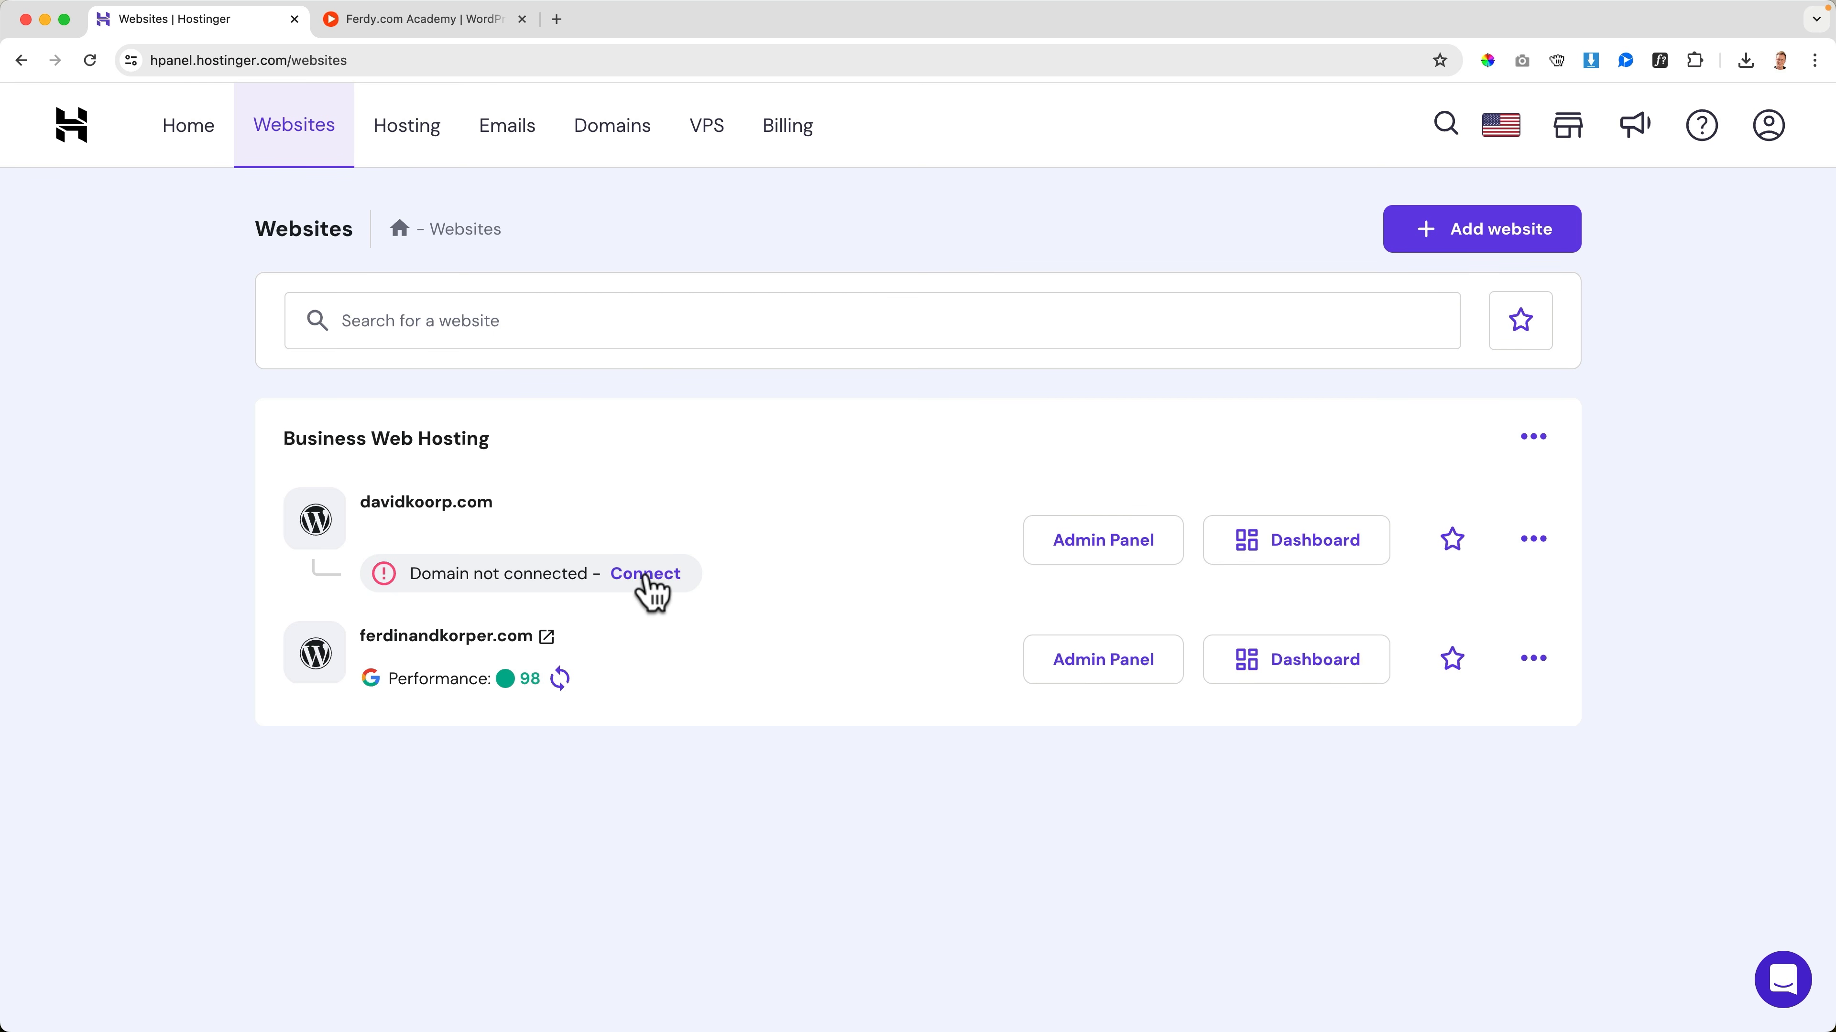
Open the hosting plan details of davidkoorp.com to look up the Hostinger nameservers
click(1298, 546)
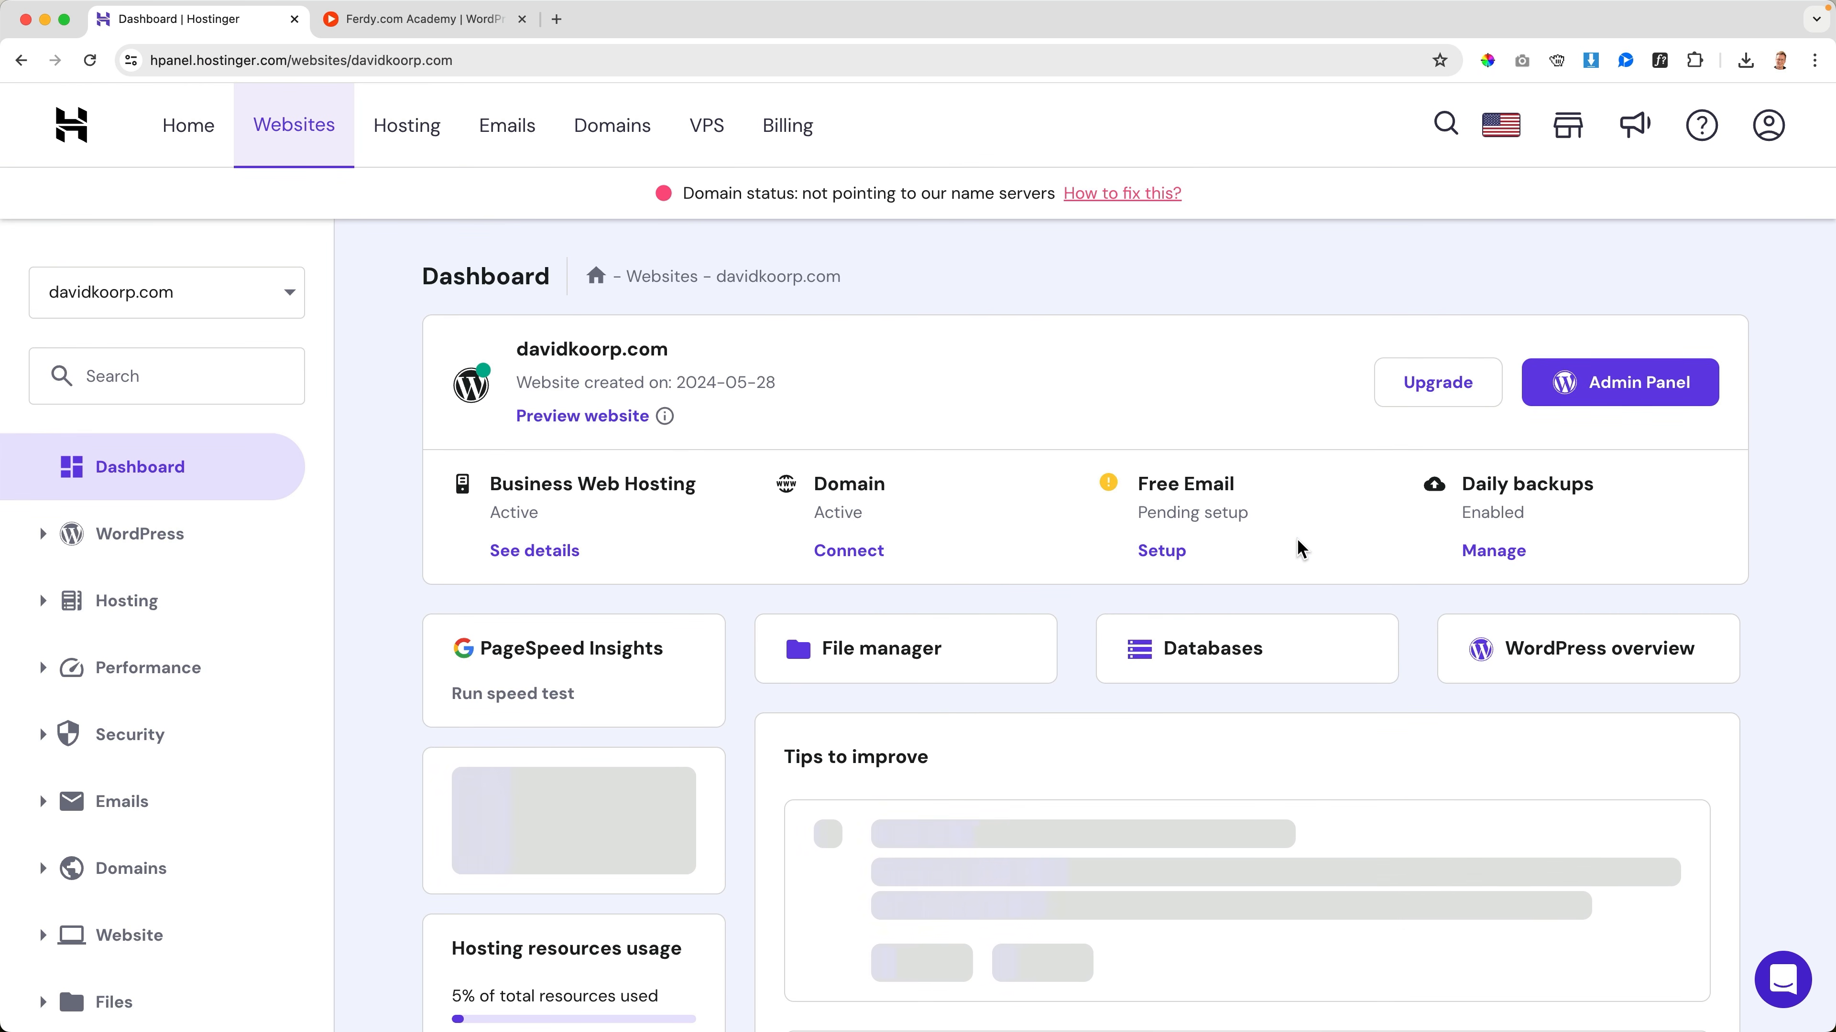
click(148, 607)
click(143, 660)
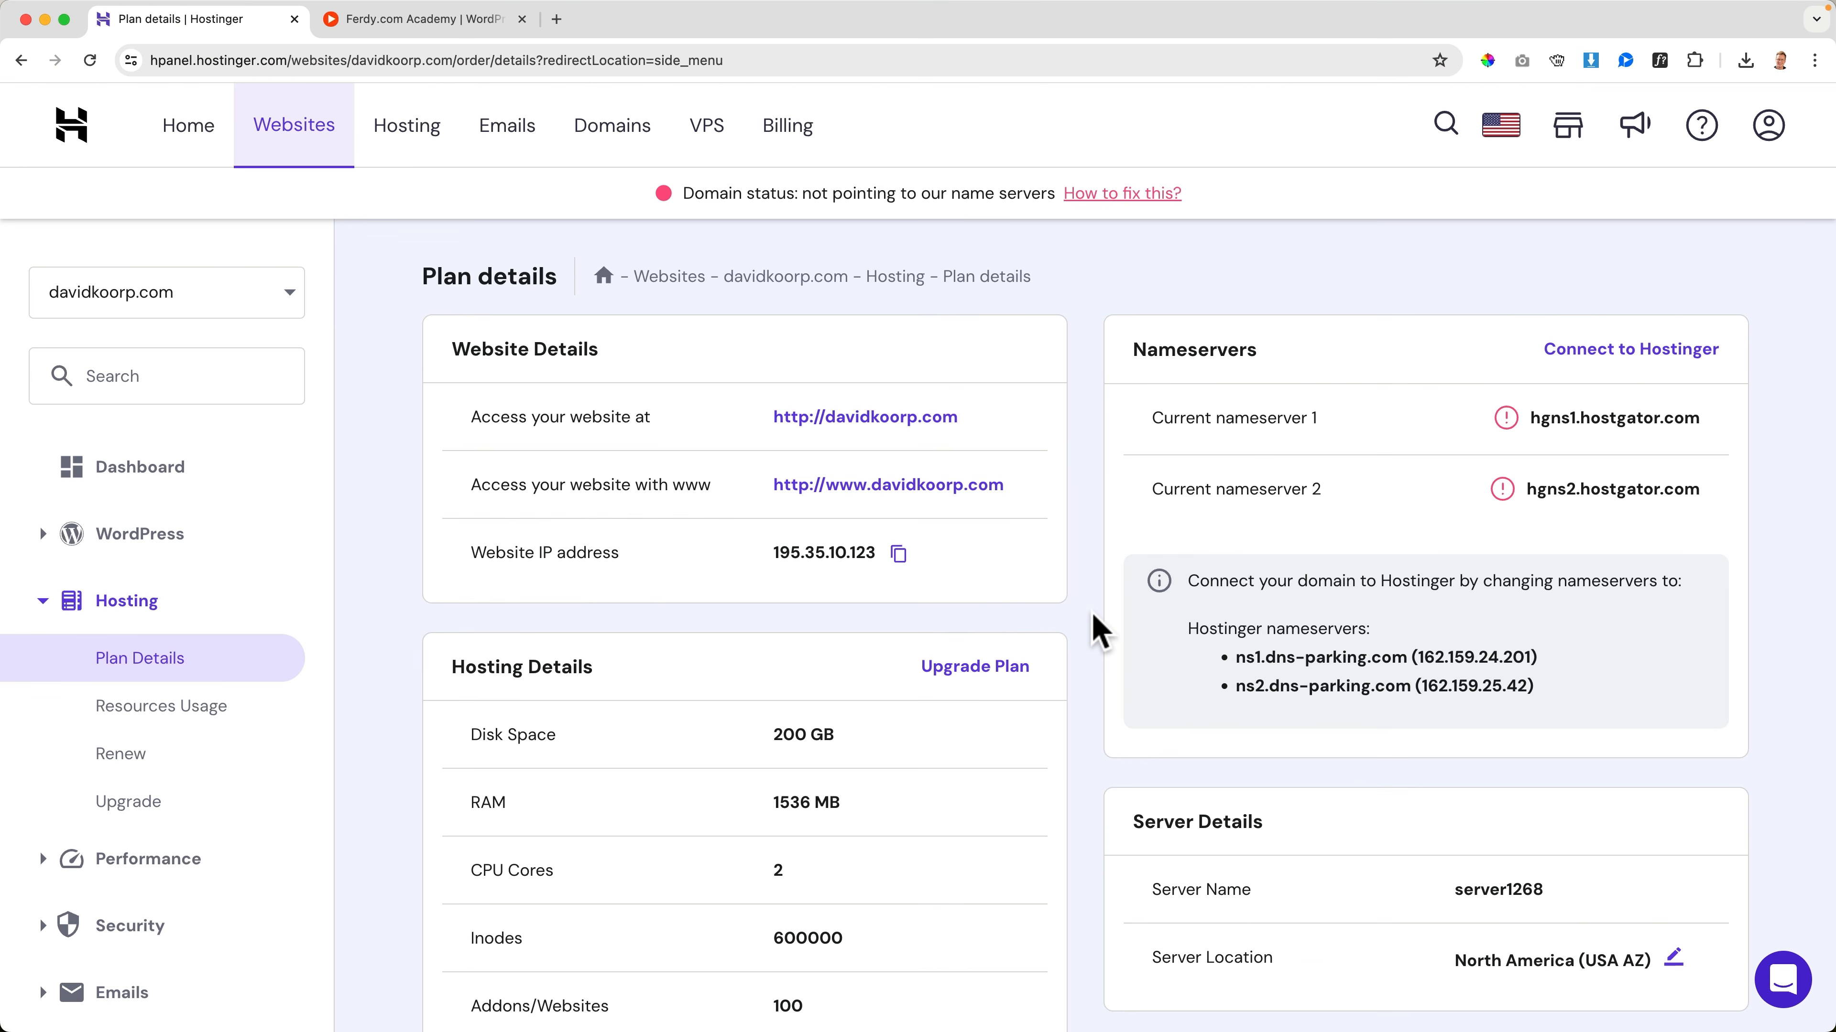
In a new browser window, go to hostgator.com and open the domain details of davidkoorp.com in the account area
key(super+n)
text(hostgator.c)
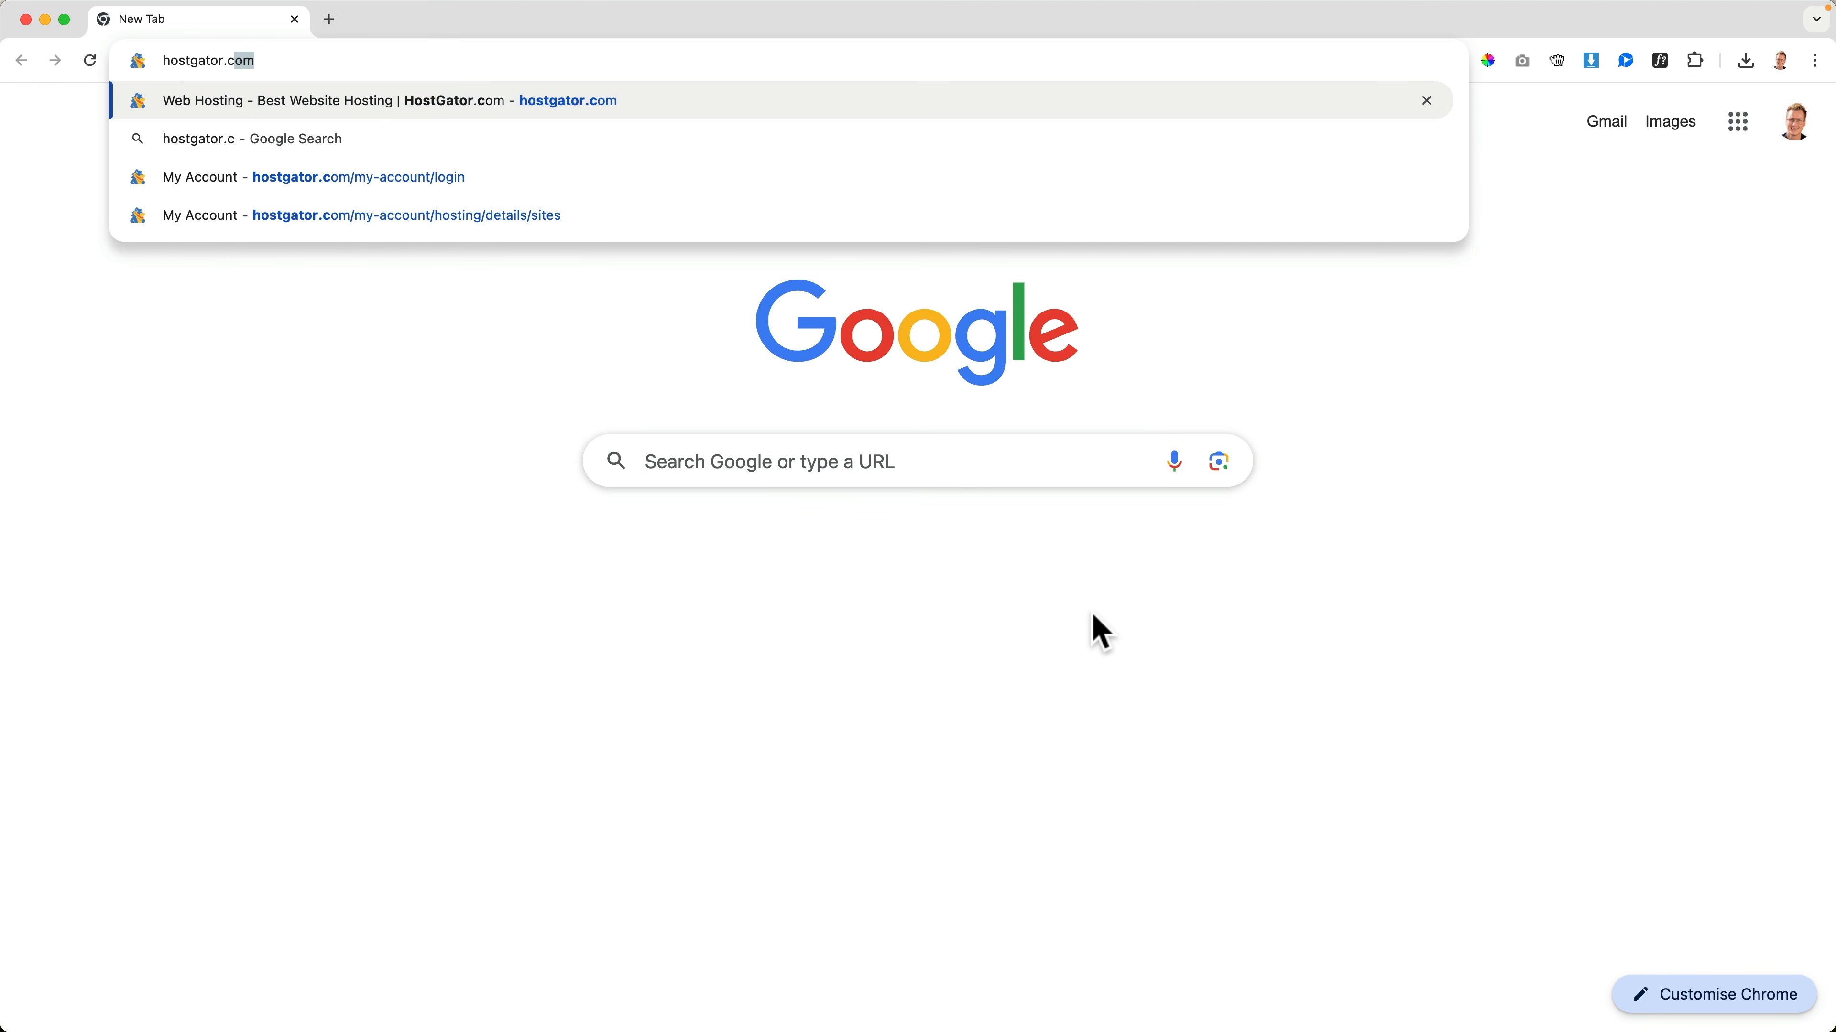
key(Return)
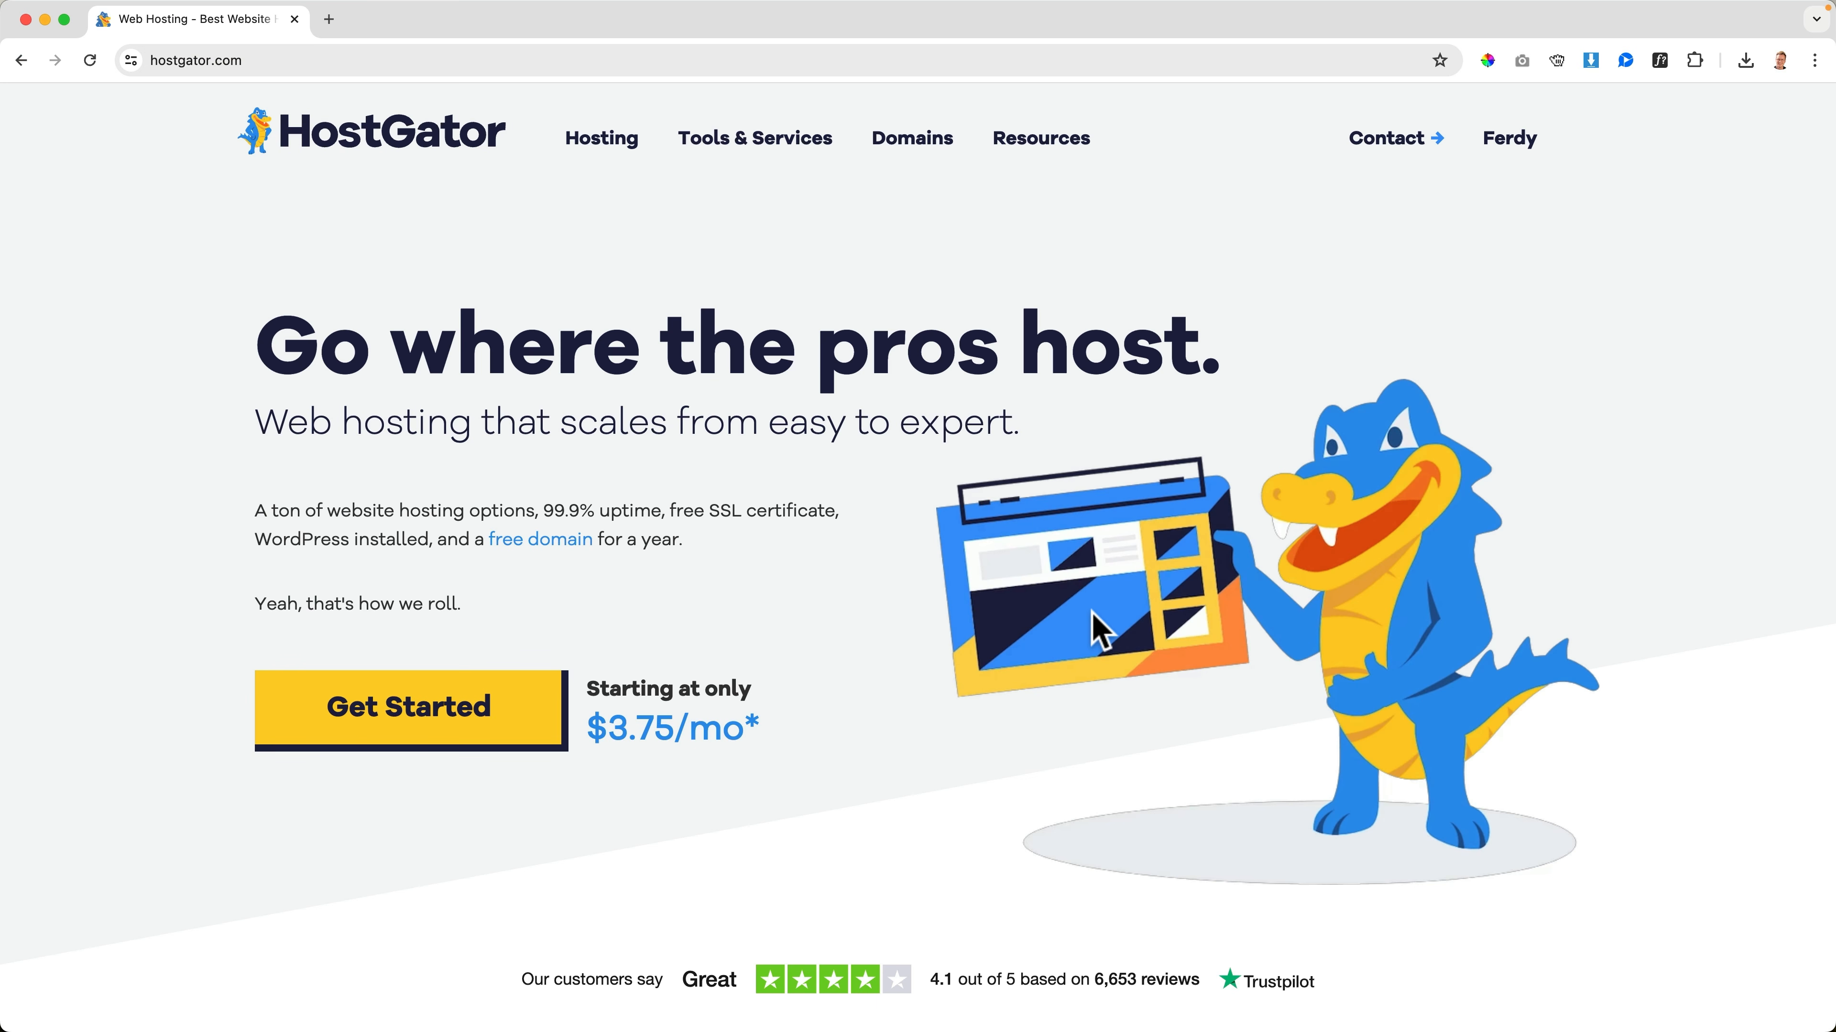
click(1514, 143)
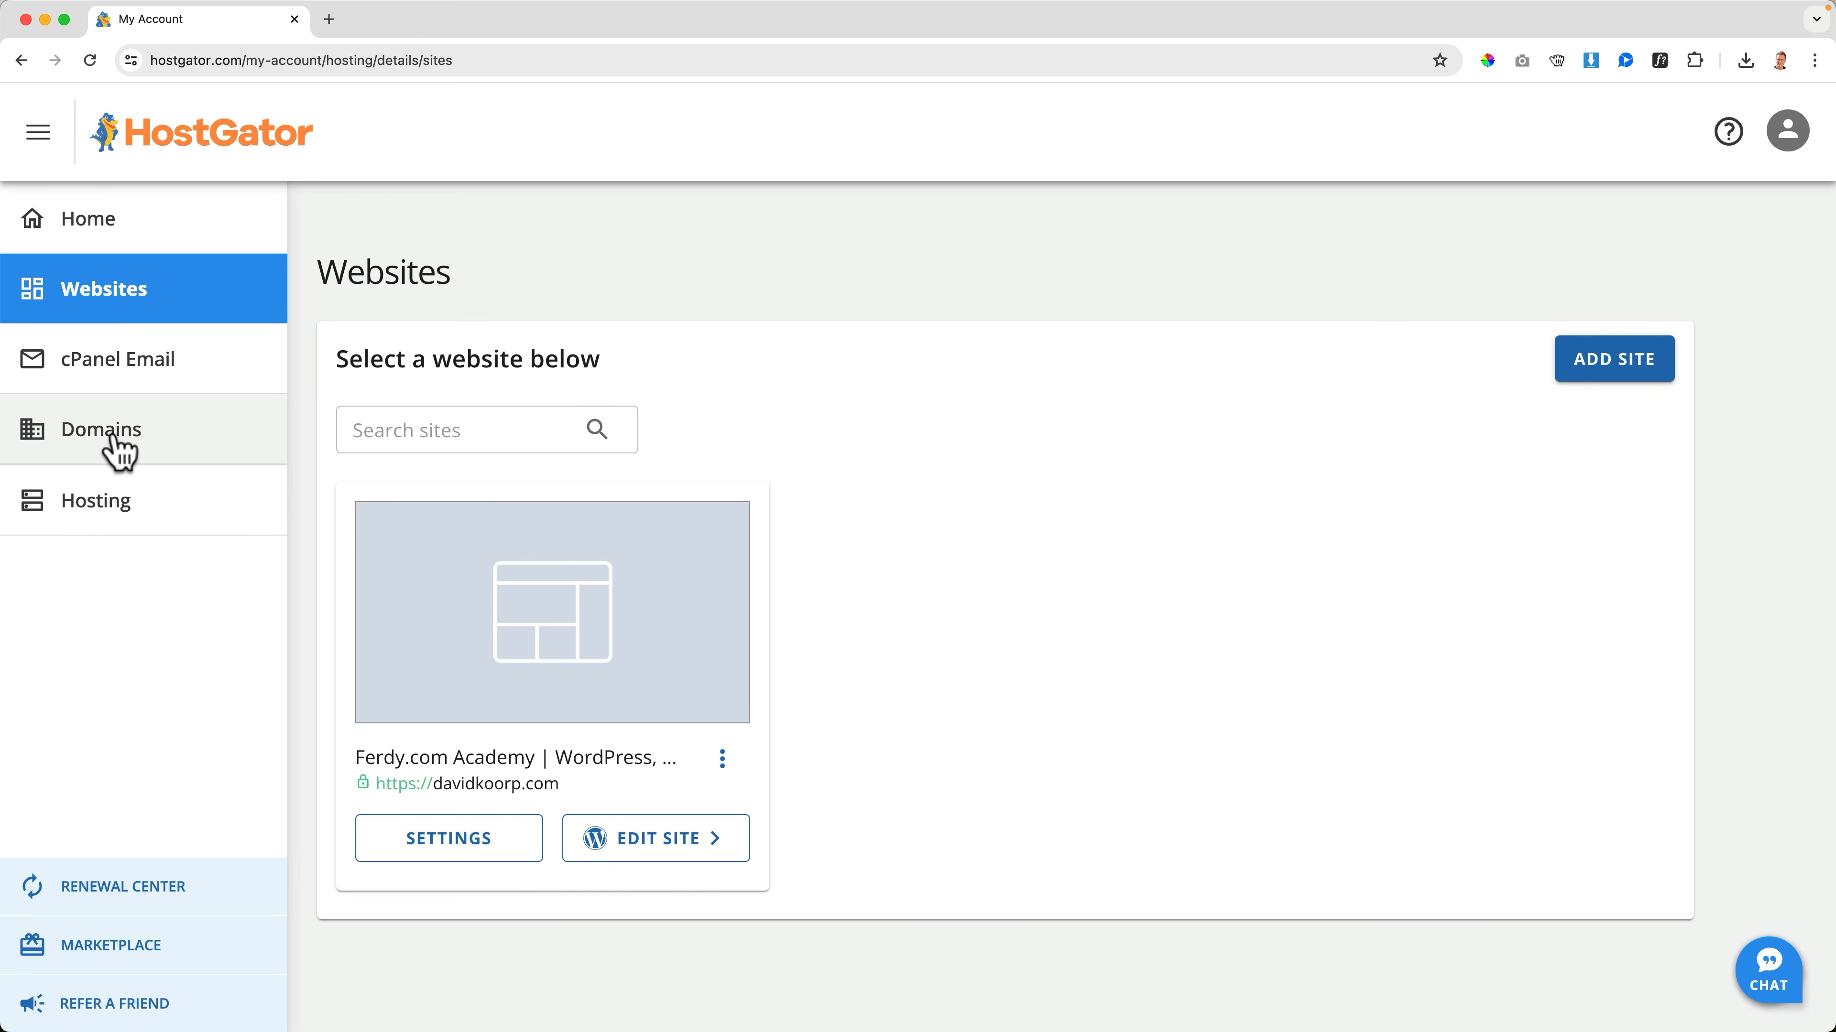
click(115, 449)
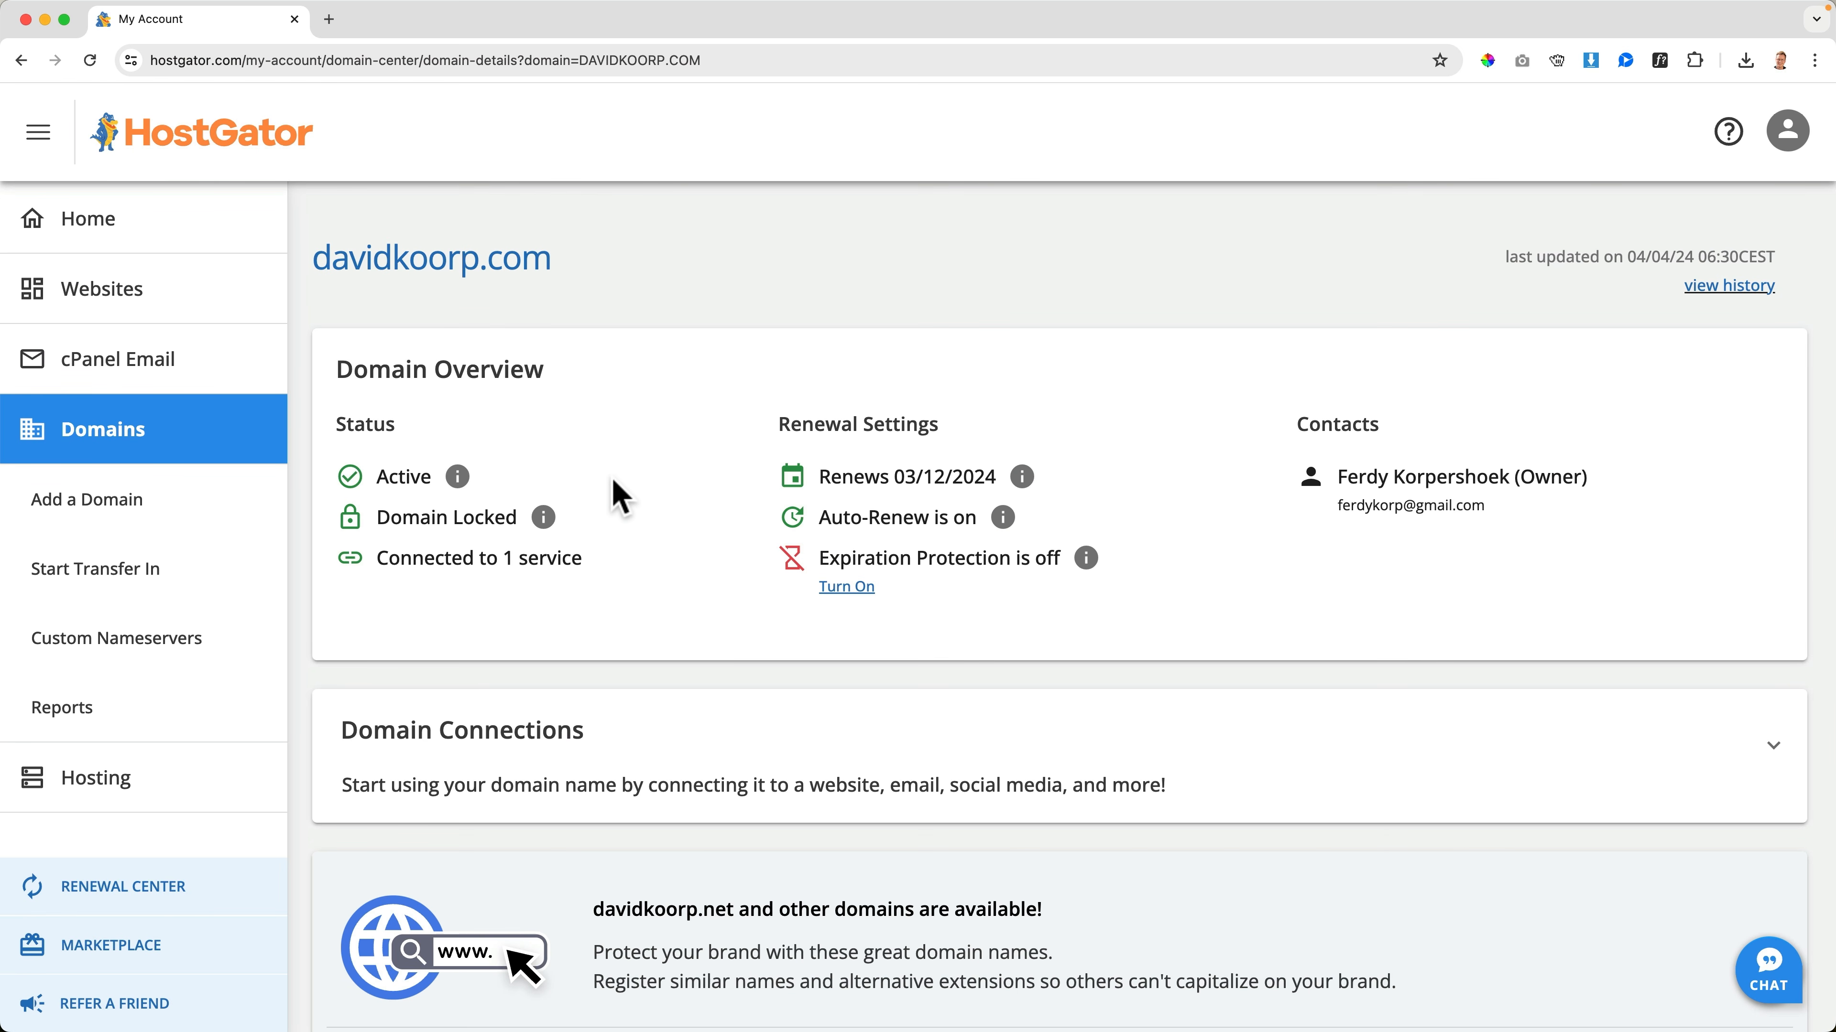
Manage the domain's nameservers under Advanced Tools, continue past the notice, and set Nameserver 1 to ns1.dns-parking.com
scroll(618, 495, down, 10)
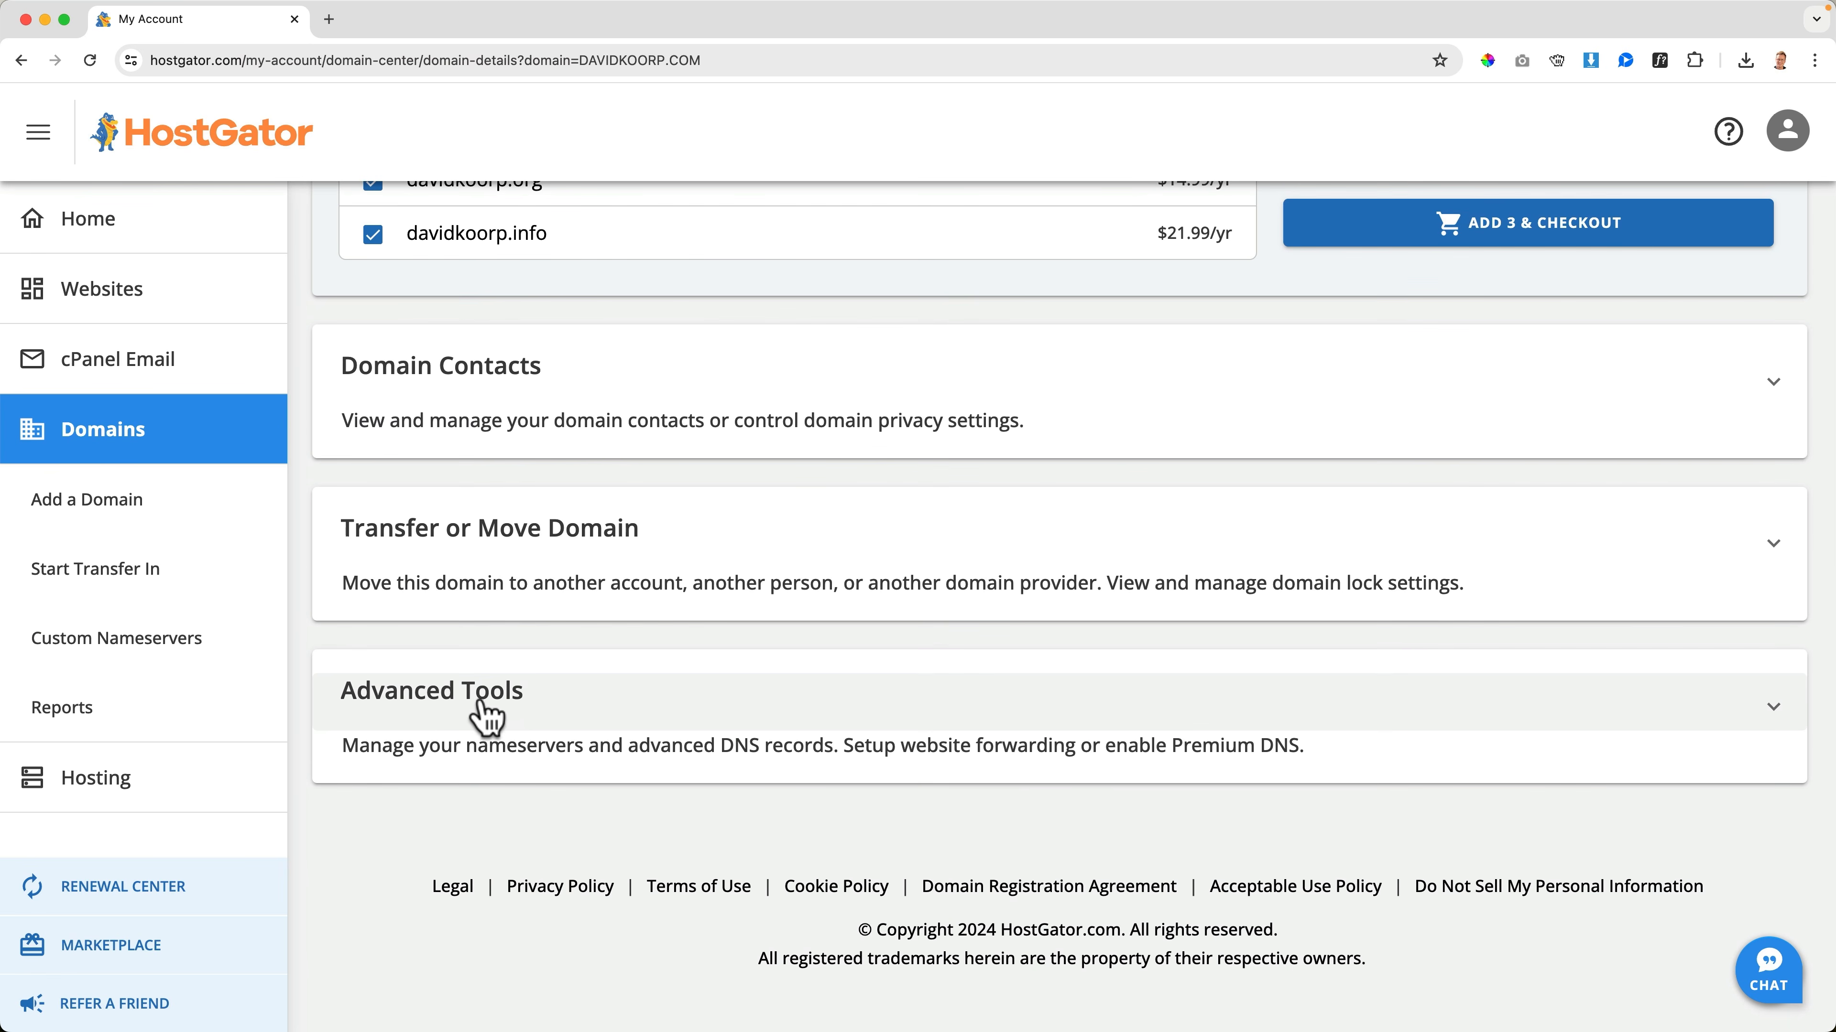
click(487, 714)
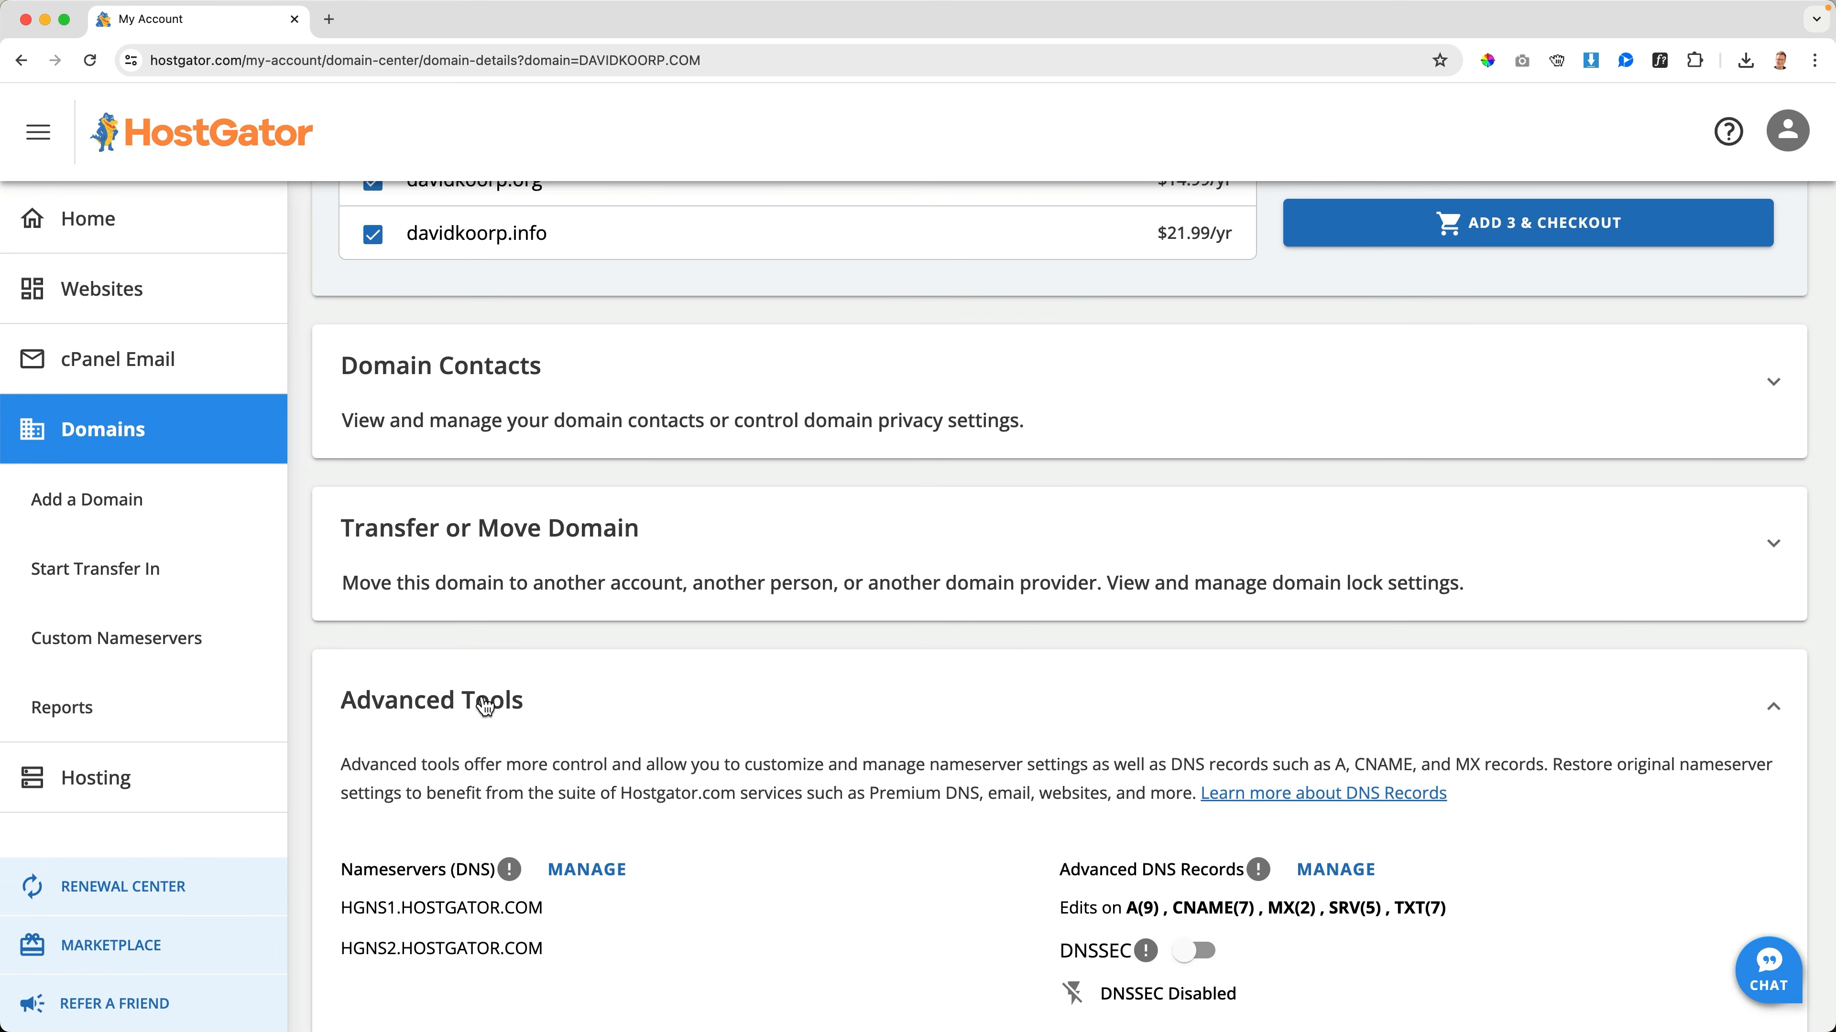
scroll(513, 697, down, 5)
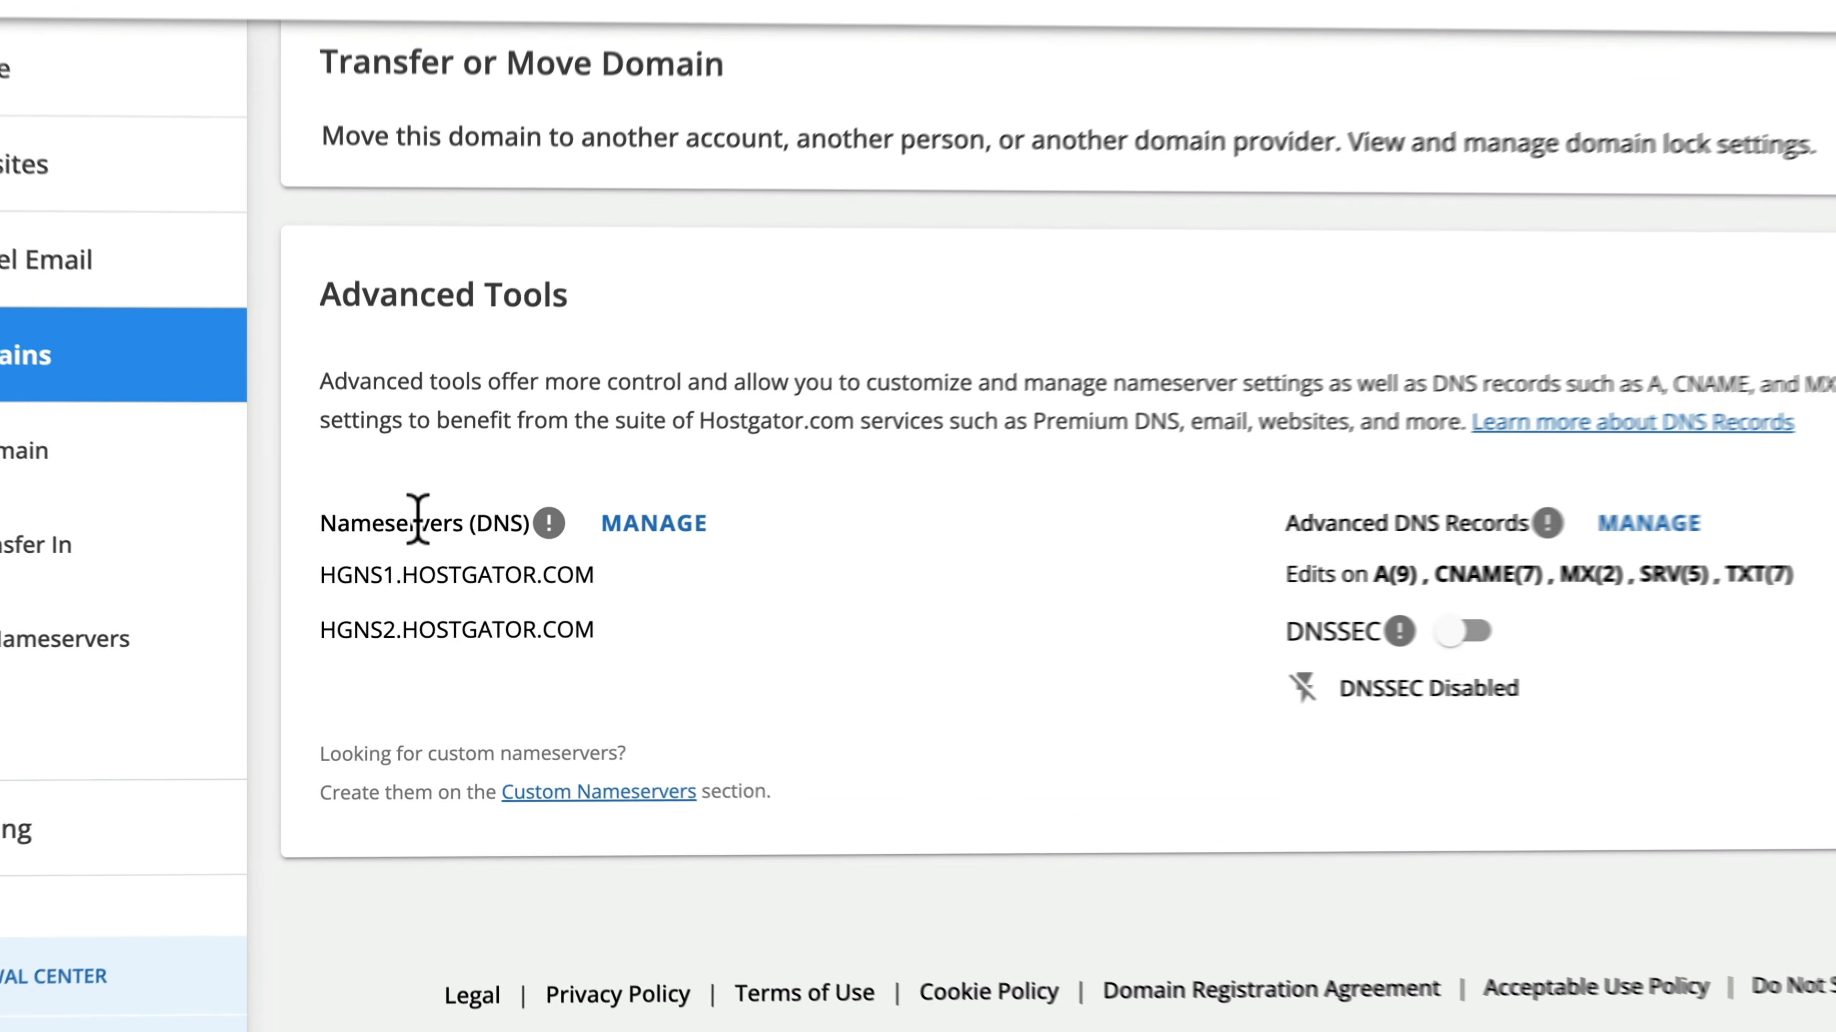
click(683, 515)
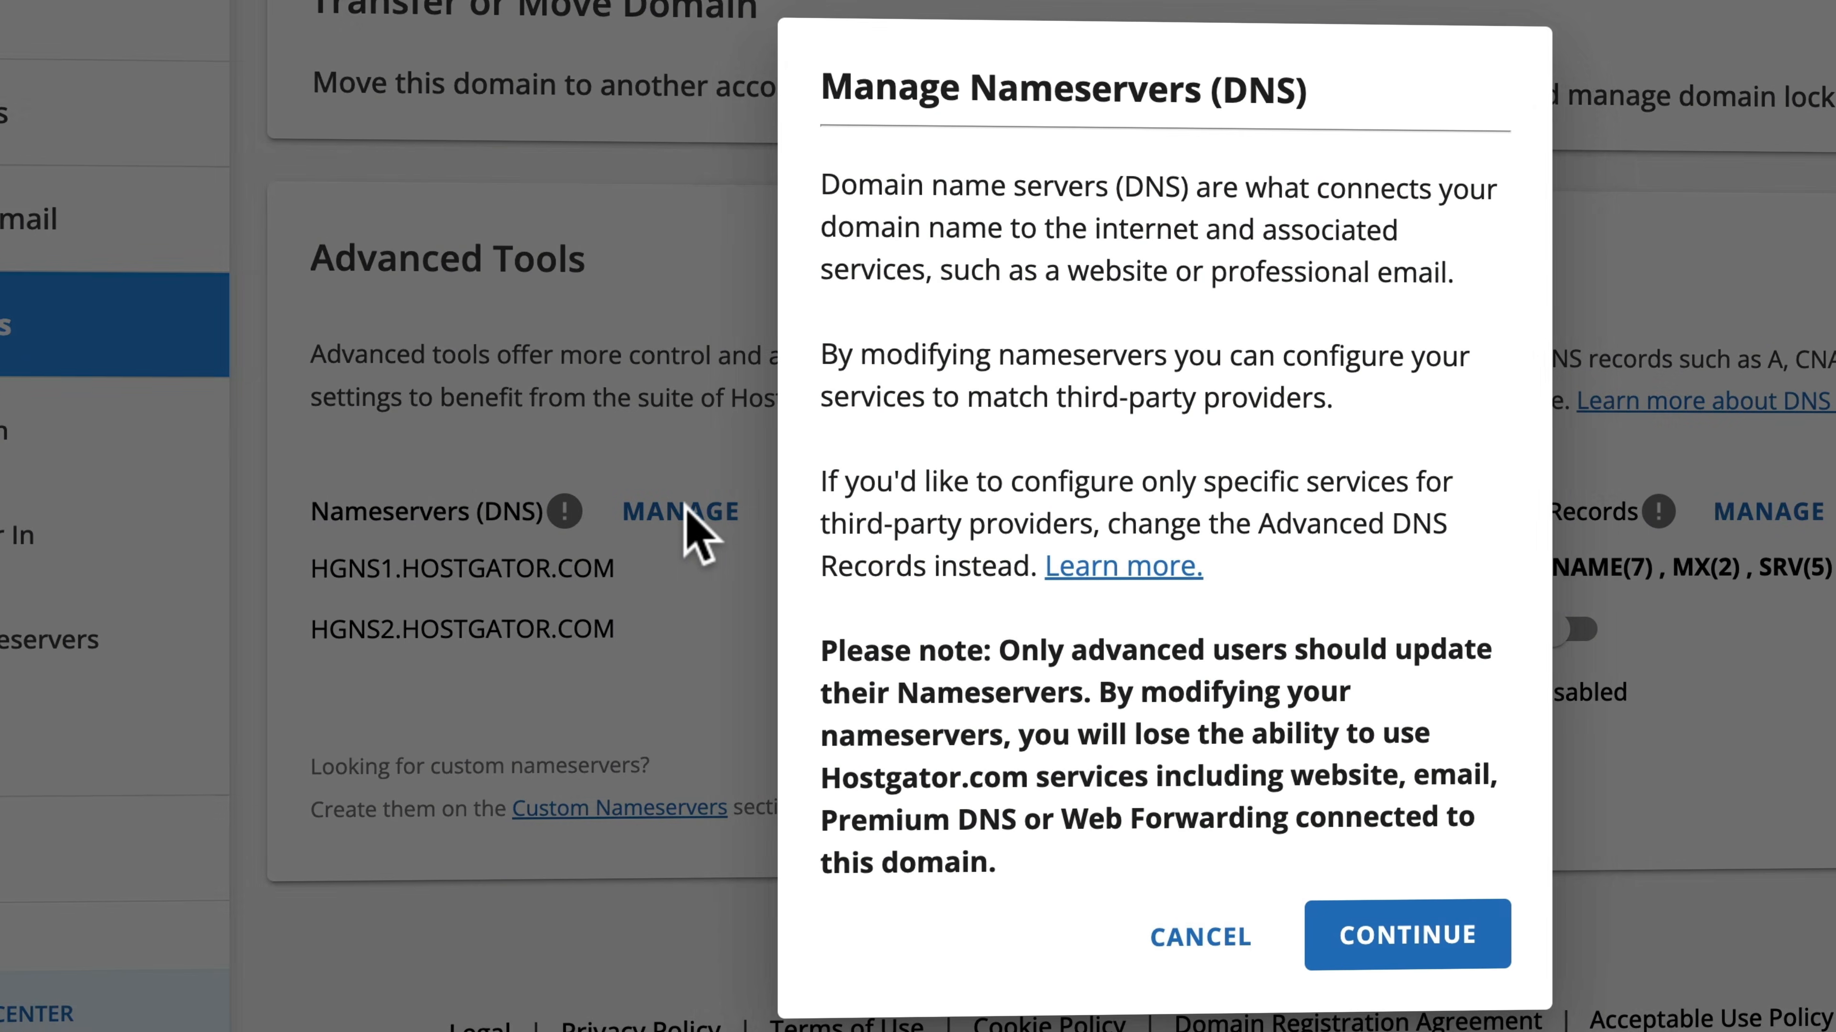
click(1389, 912)
click(996, 356)
key(super+a)
text(ns1.dns-parking.com)
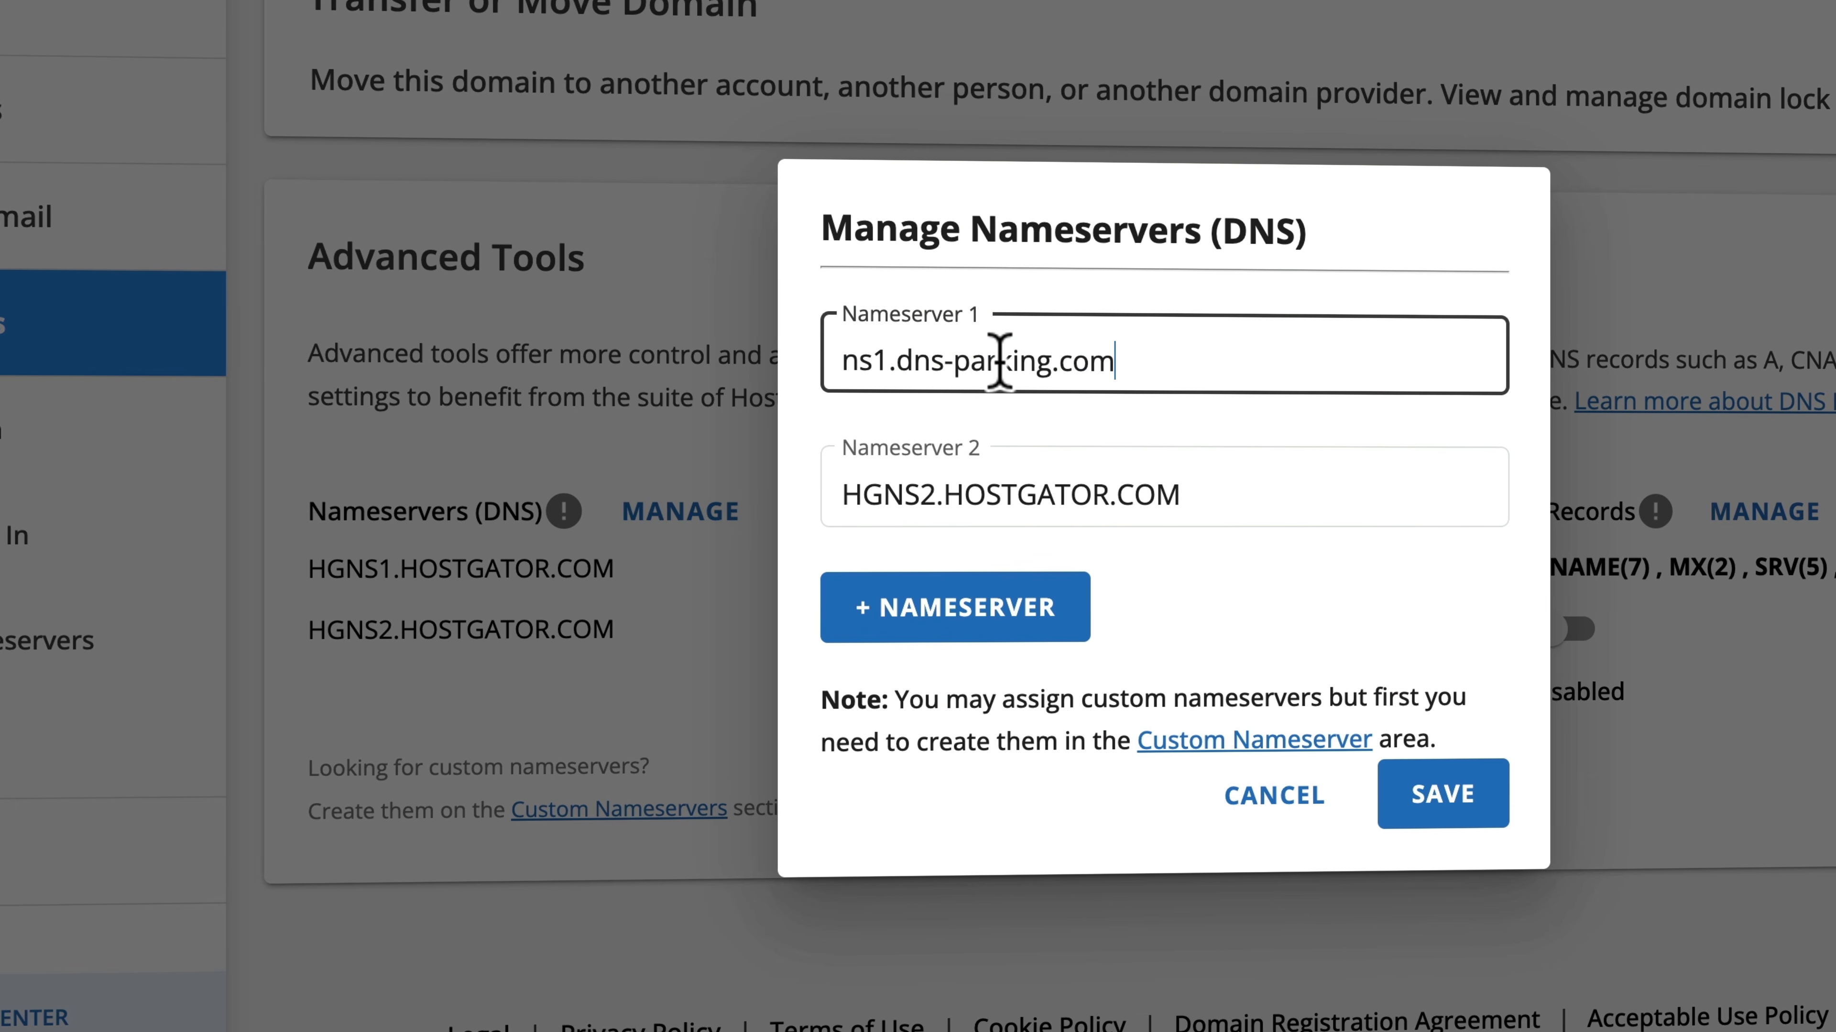
Set Nameserver 2 to ns2.dns-parking.com and save the nameserver changes
click(922, 492)
key(super+a)
text(ns1.dns-parking.com)
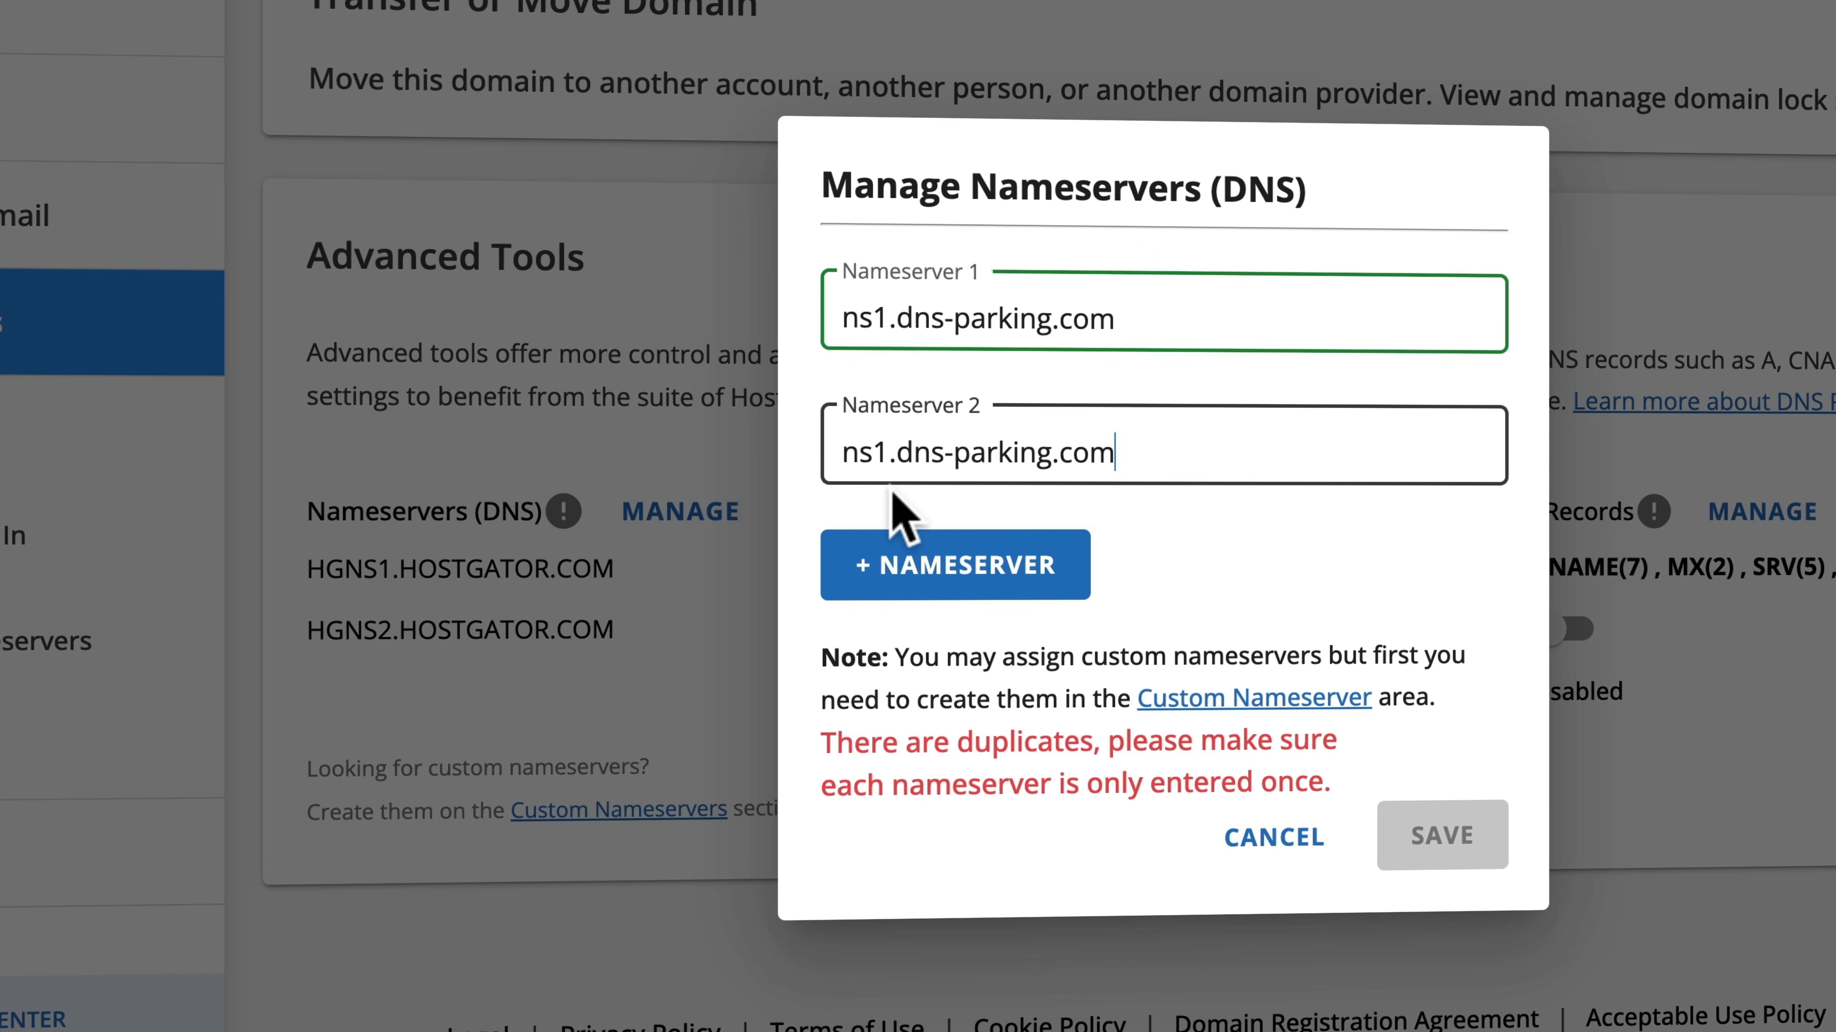
click(888, 453)
key(BackSpace)
text(2)
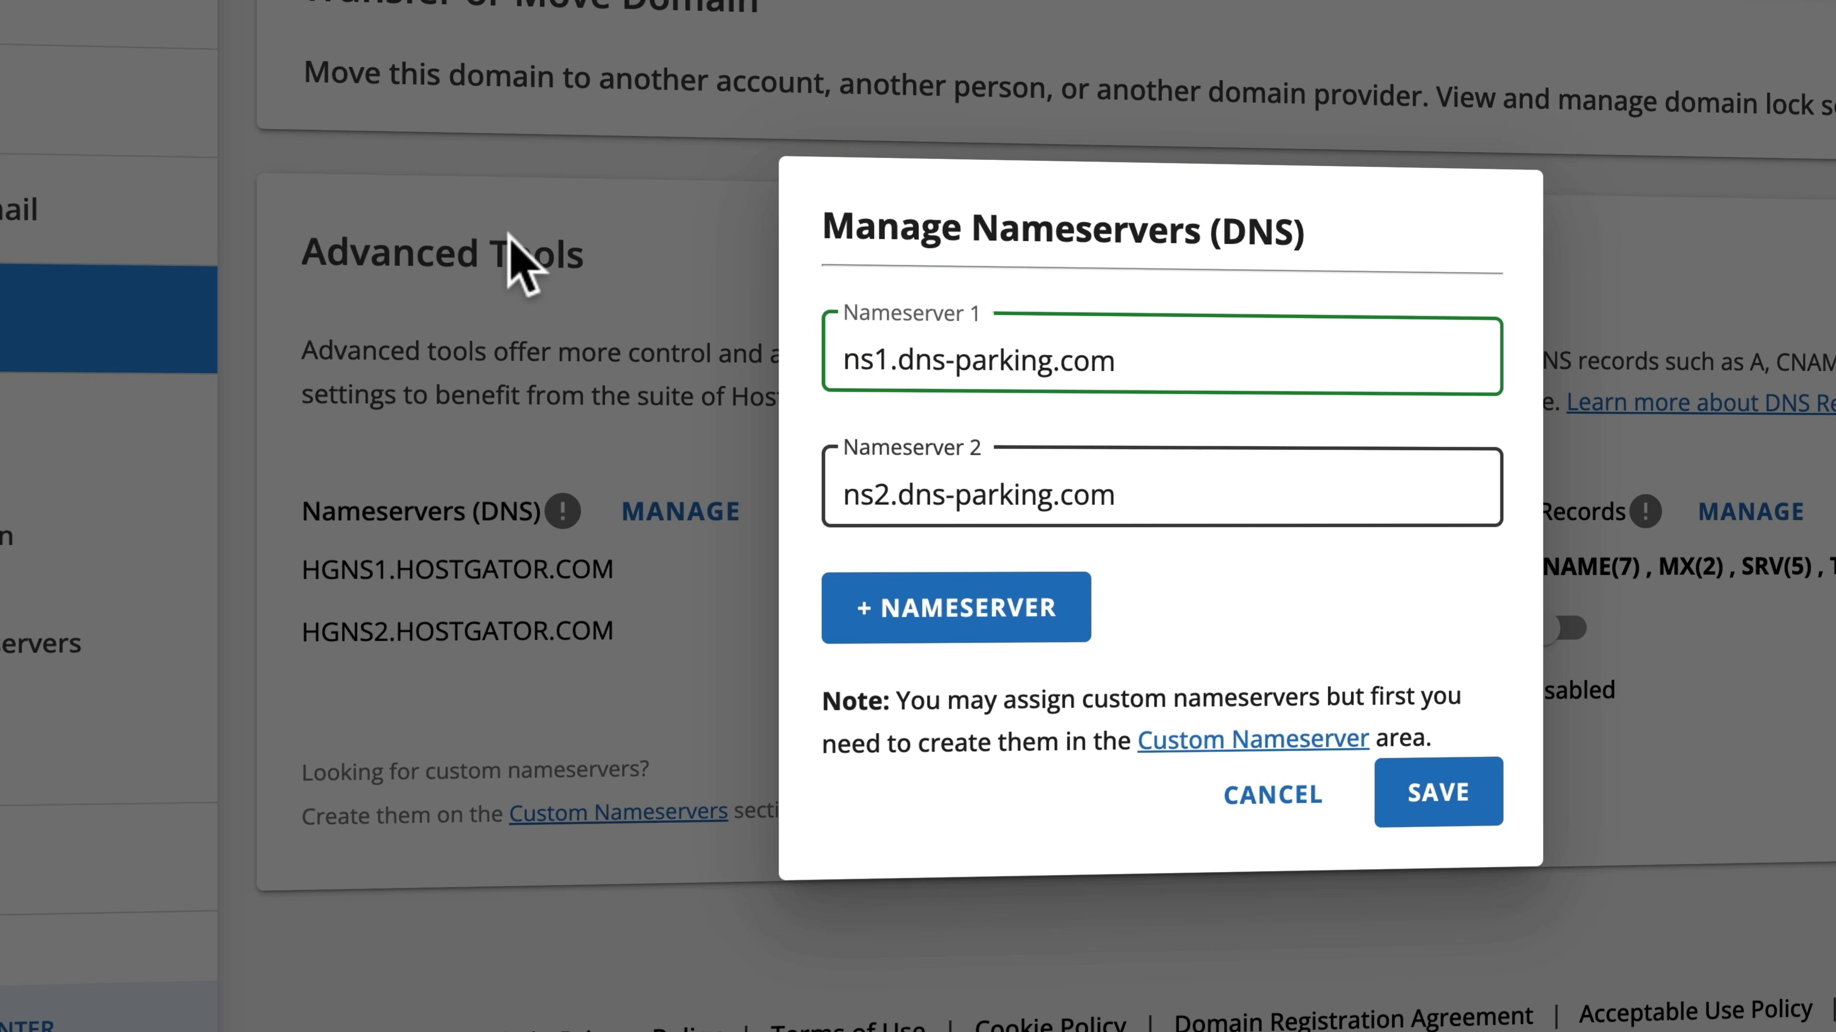
click(1458, 801)
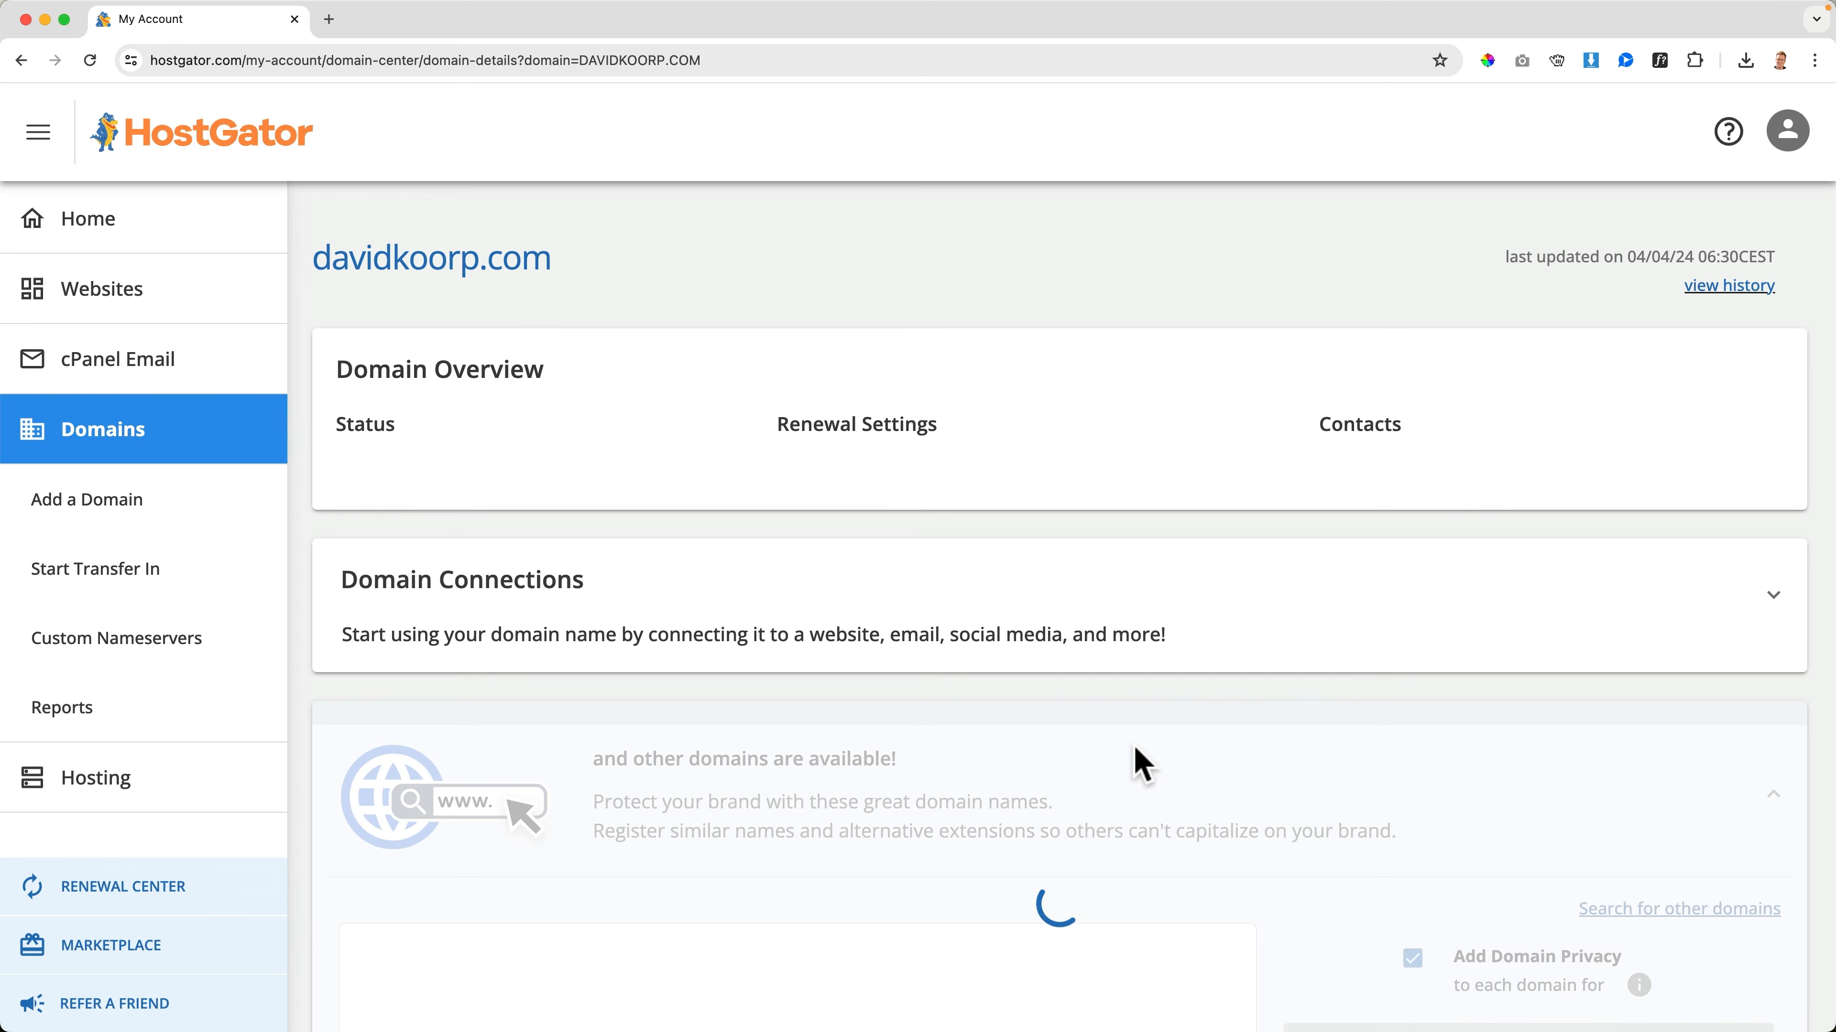
Check the domain's nameservers in HostGator's Advanced Tools, and reload Hostinger's plan details to check them there too
scroll(1138, 759, down, 15)
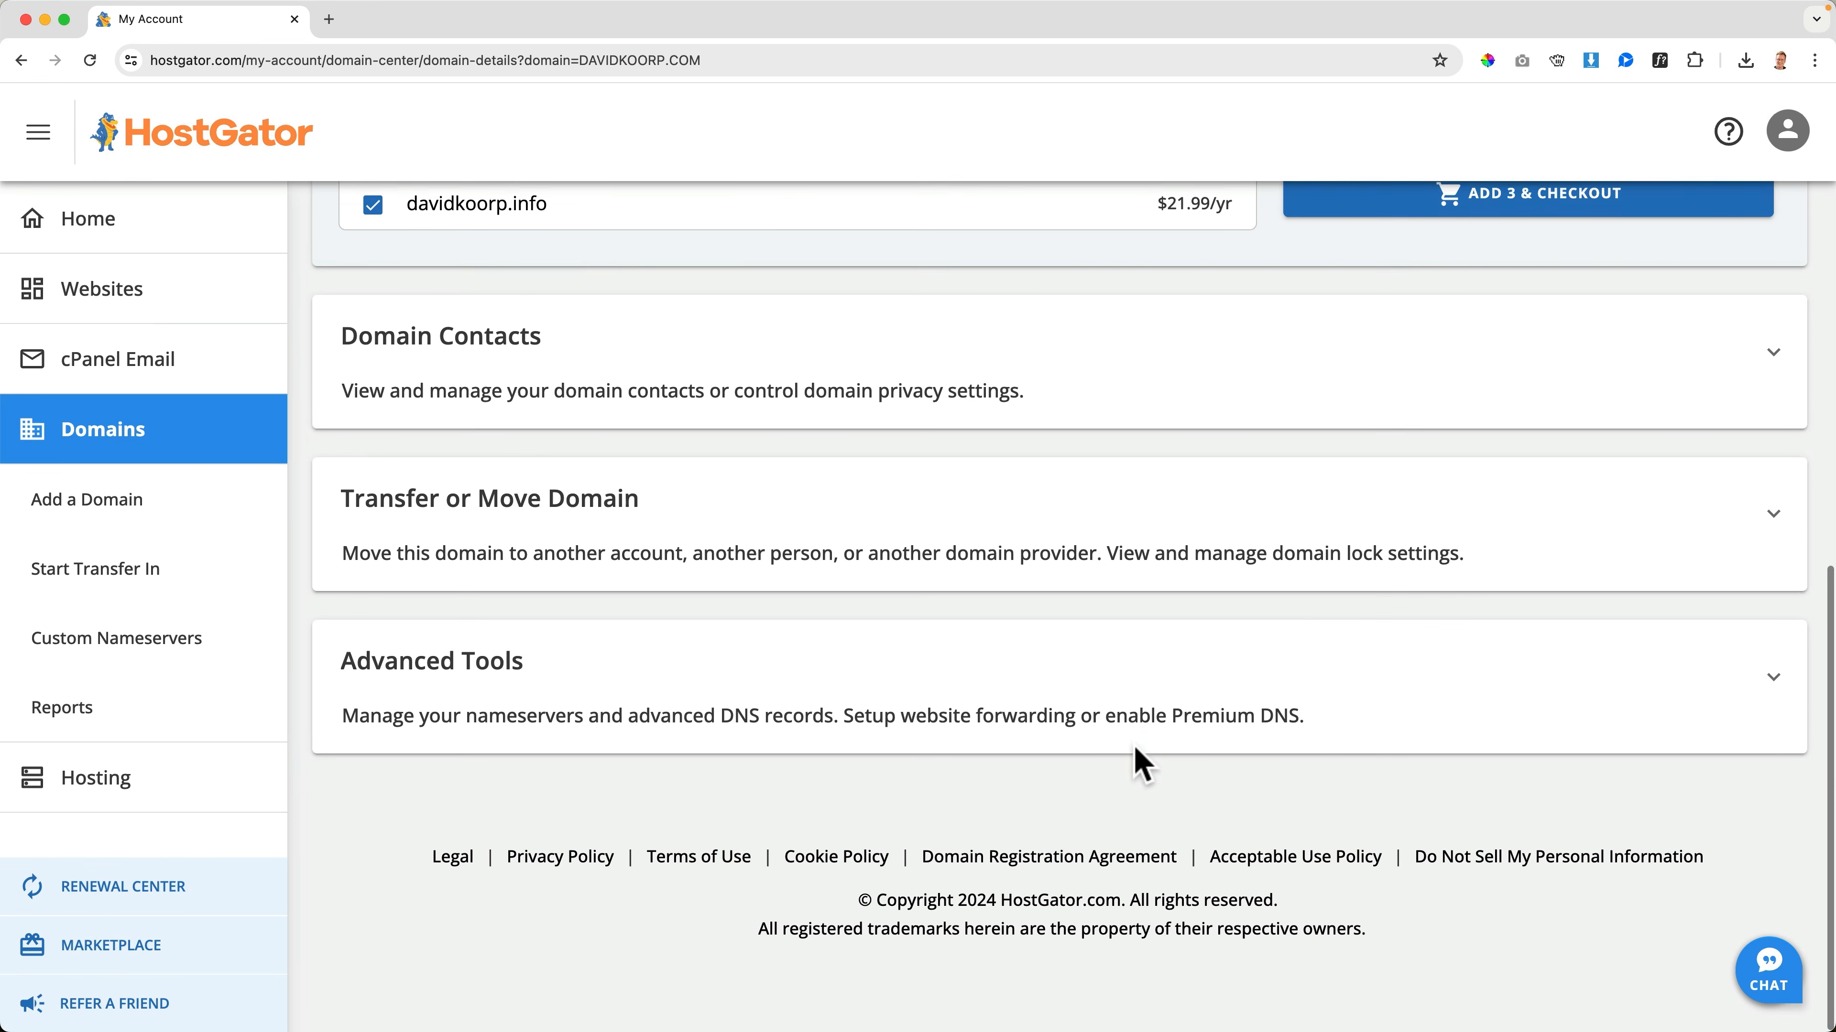
click(808, 712)
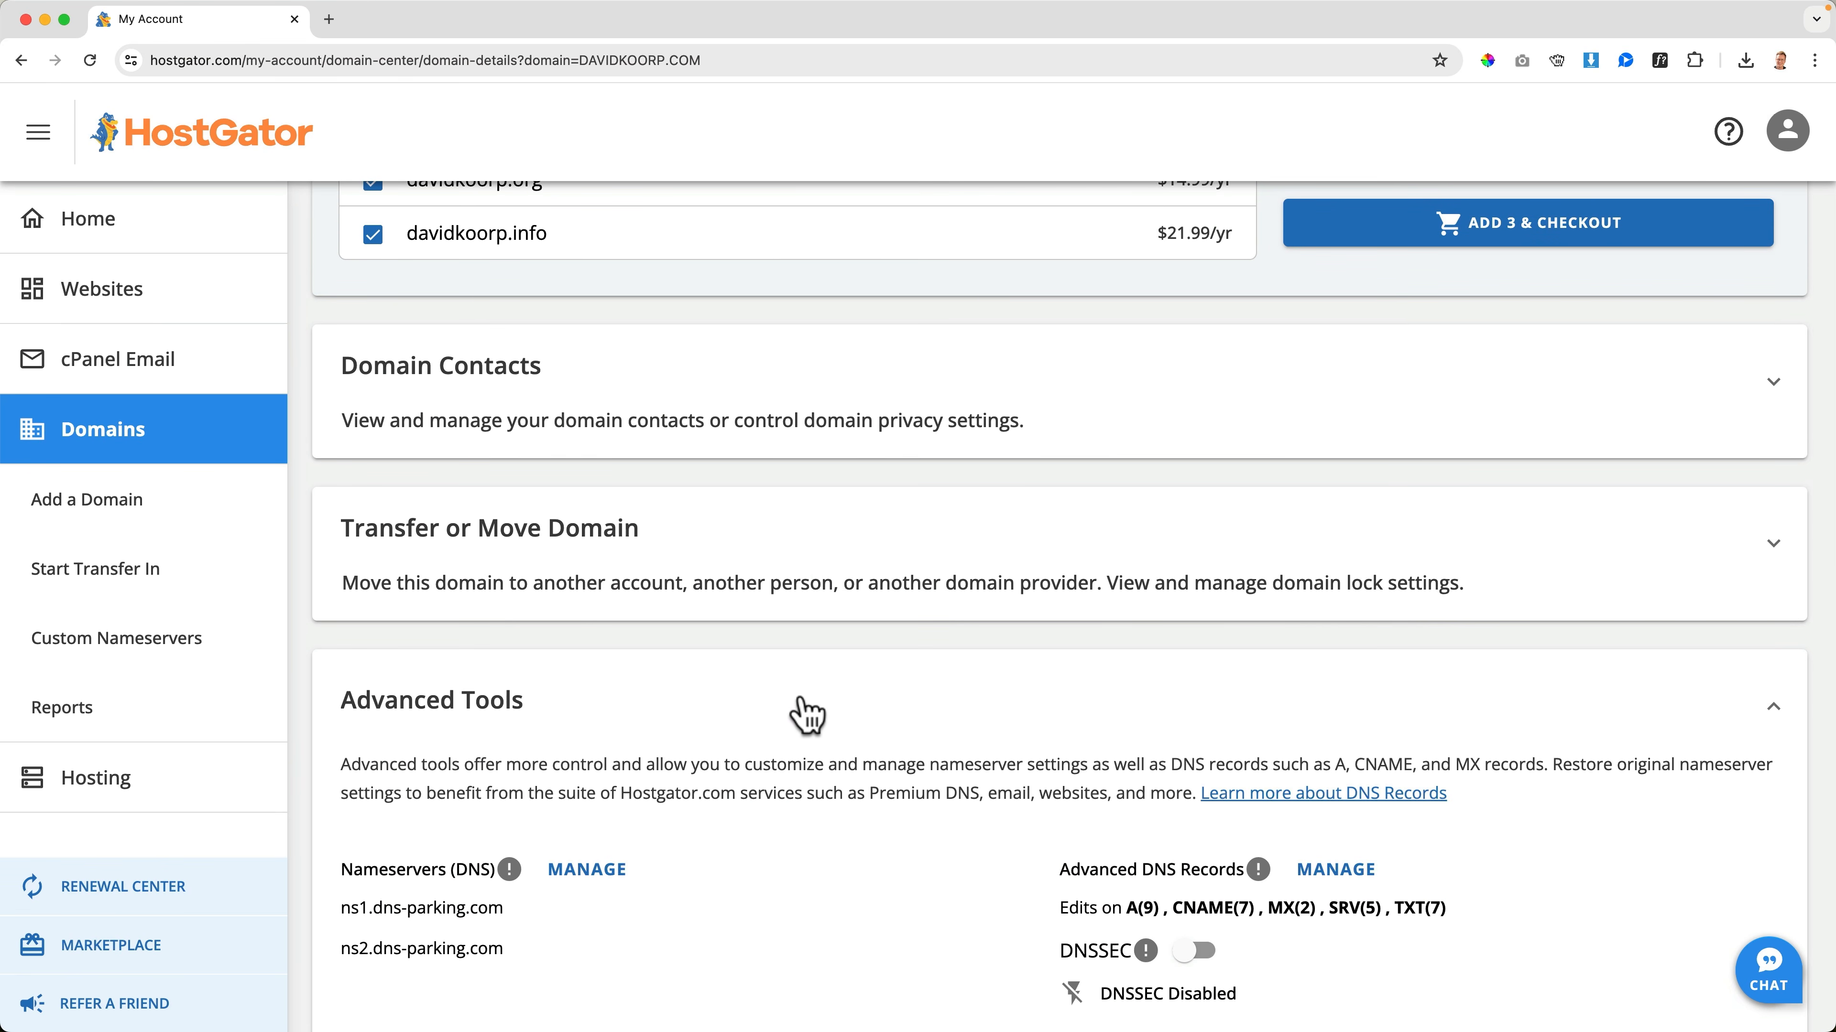
scroll(807, 713, down, 5)
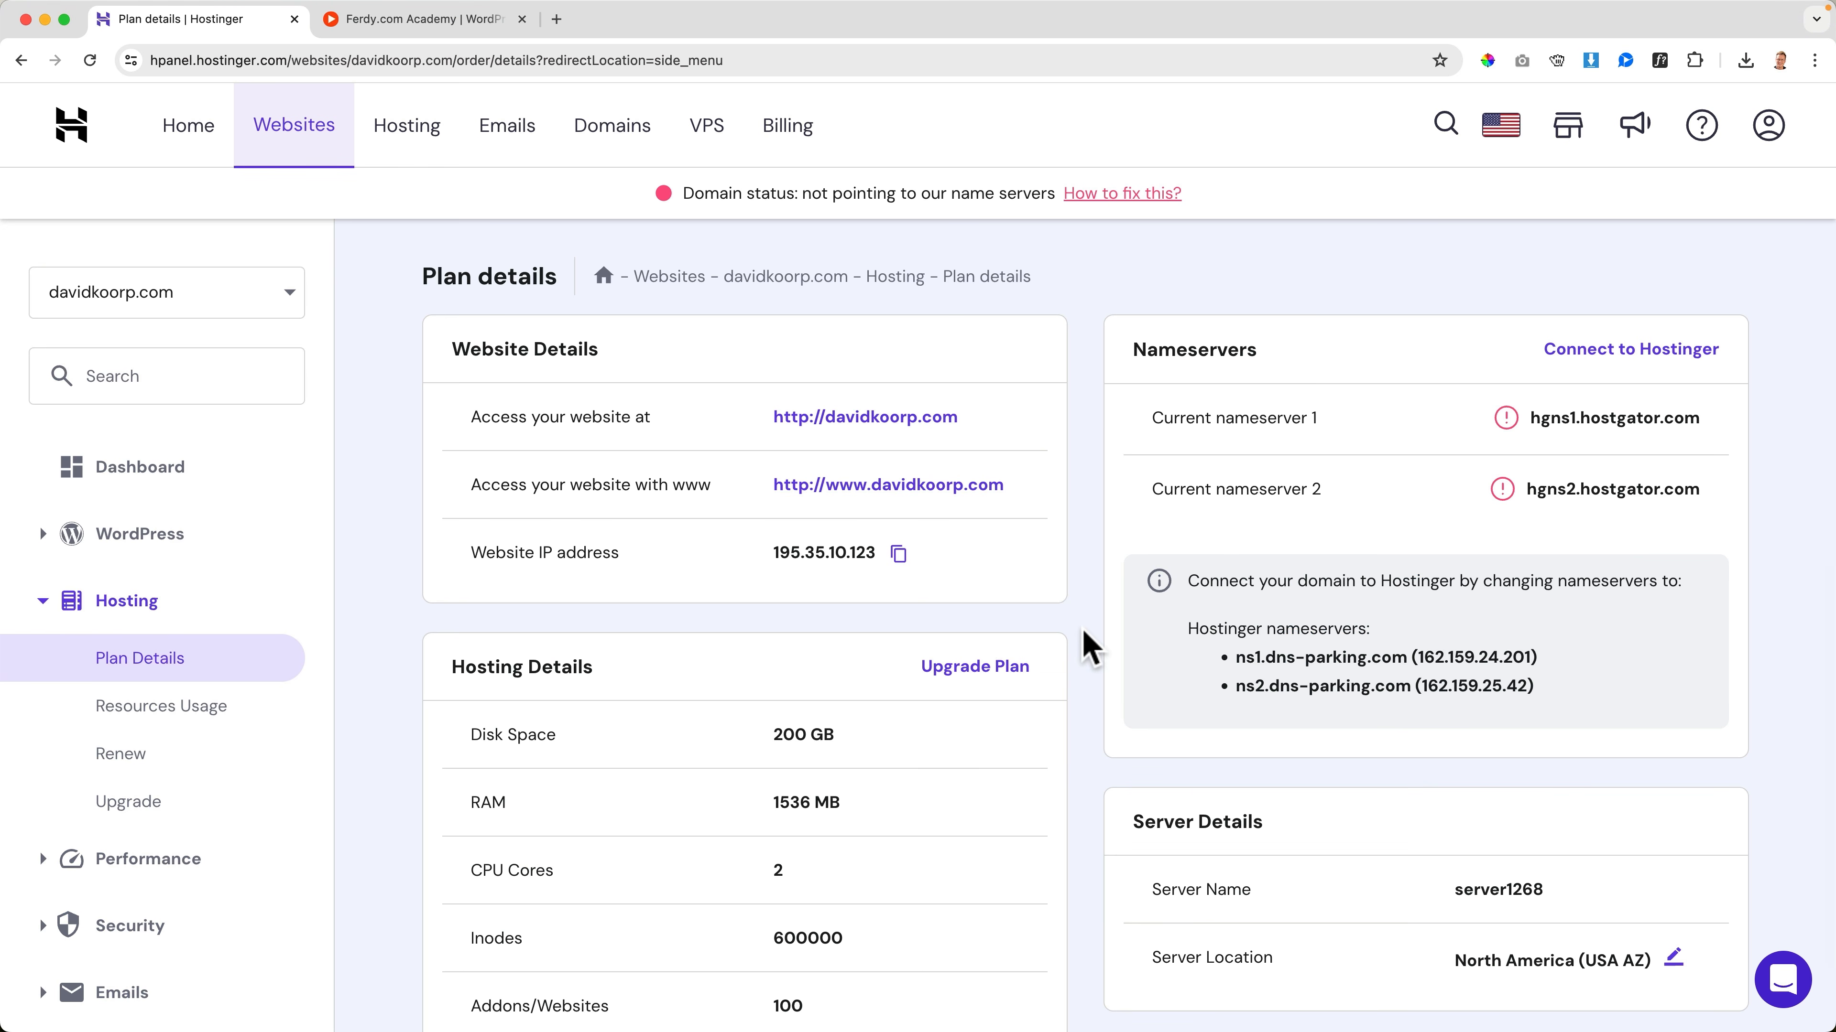
key(super+r)
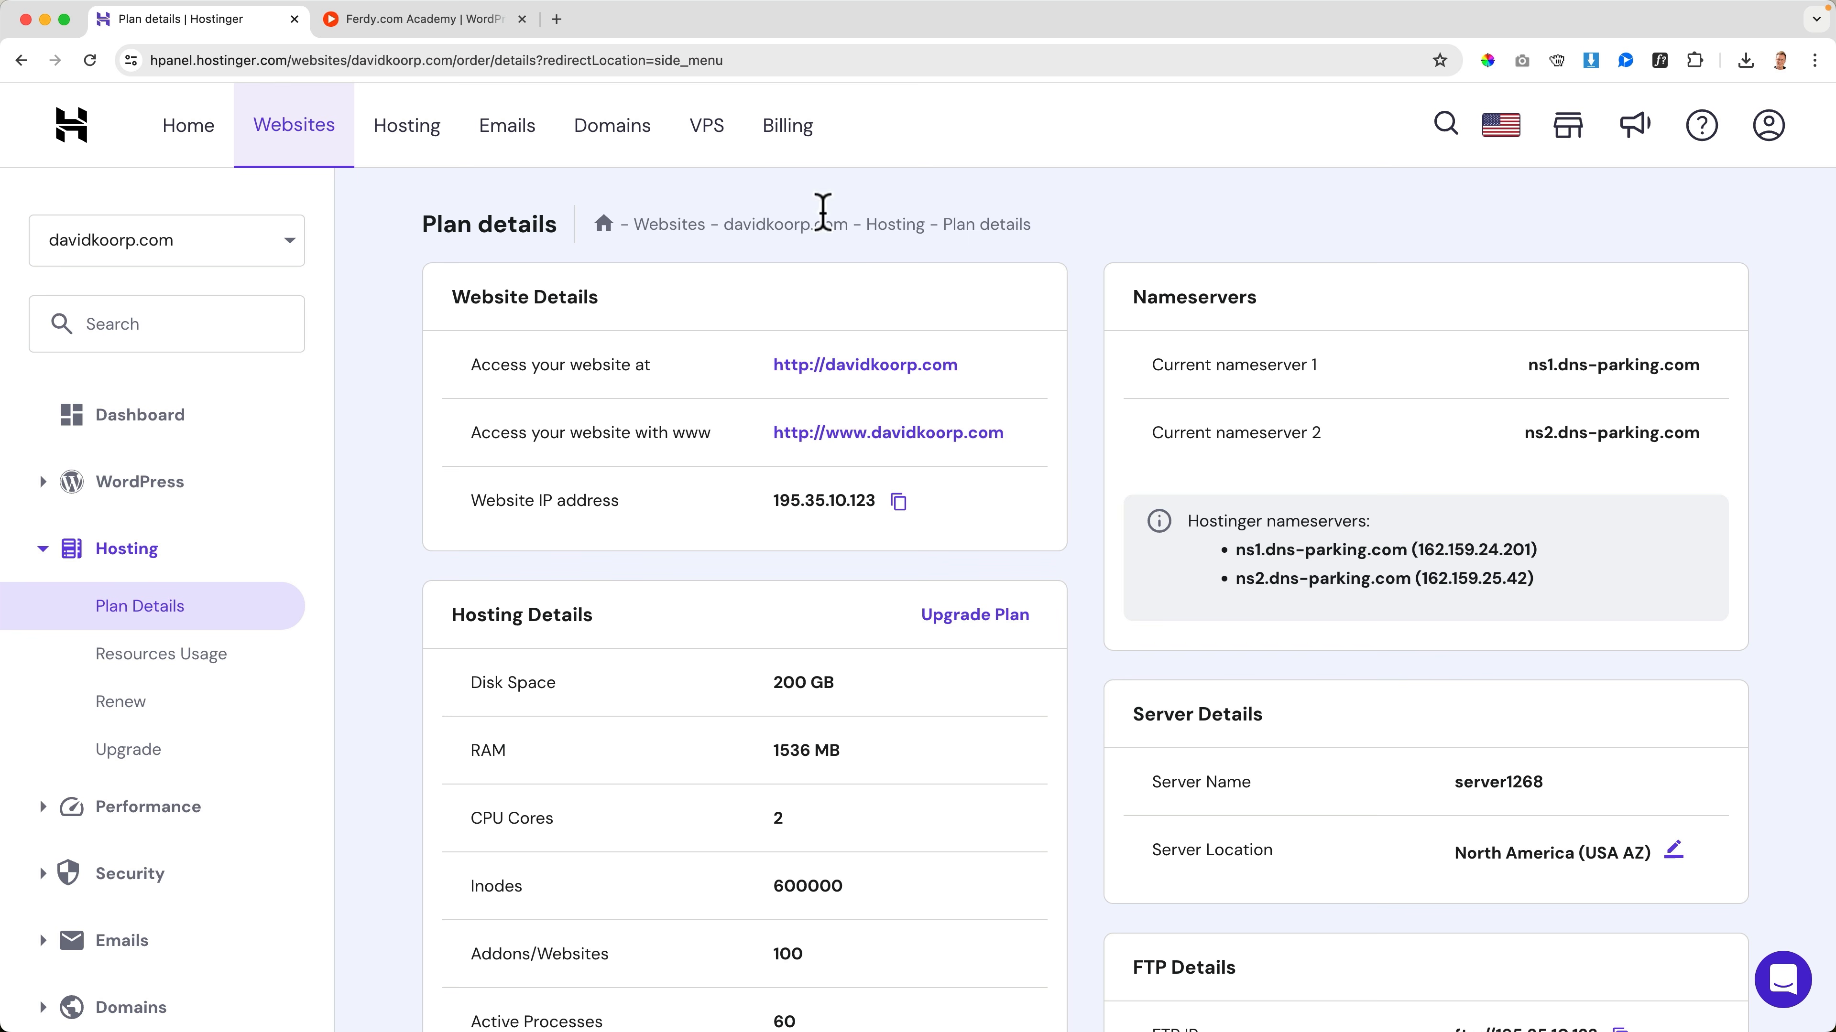
Open the NS Lookup page at dnschecker.org/ns-lookup.php in a new browser tab
click(556, 18)
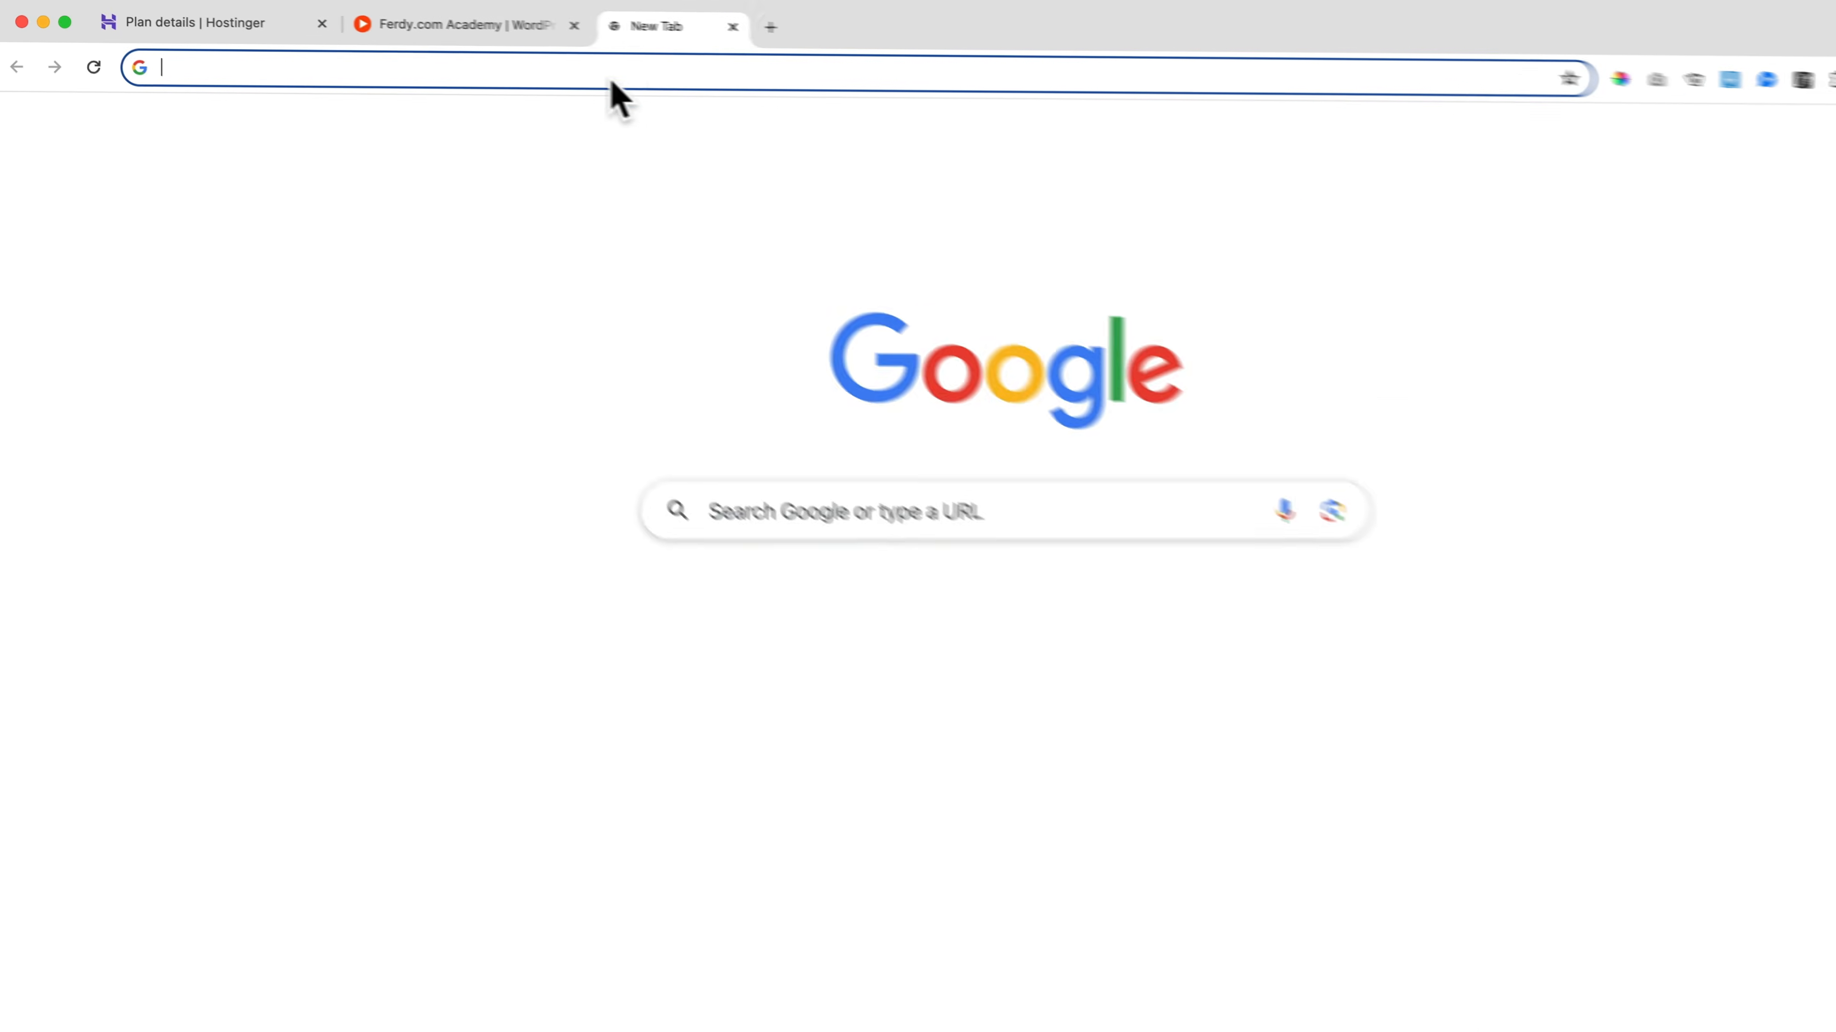
text(dnscheck)
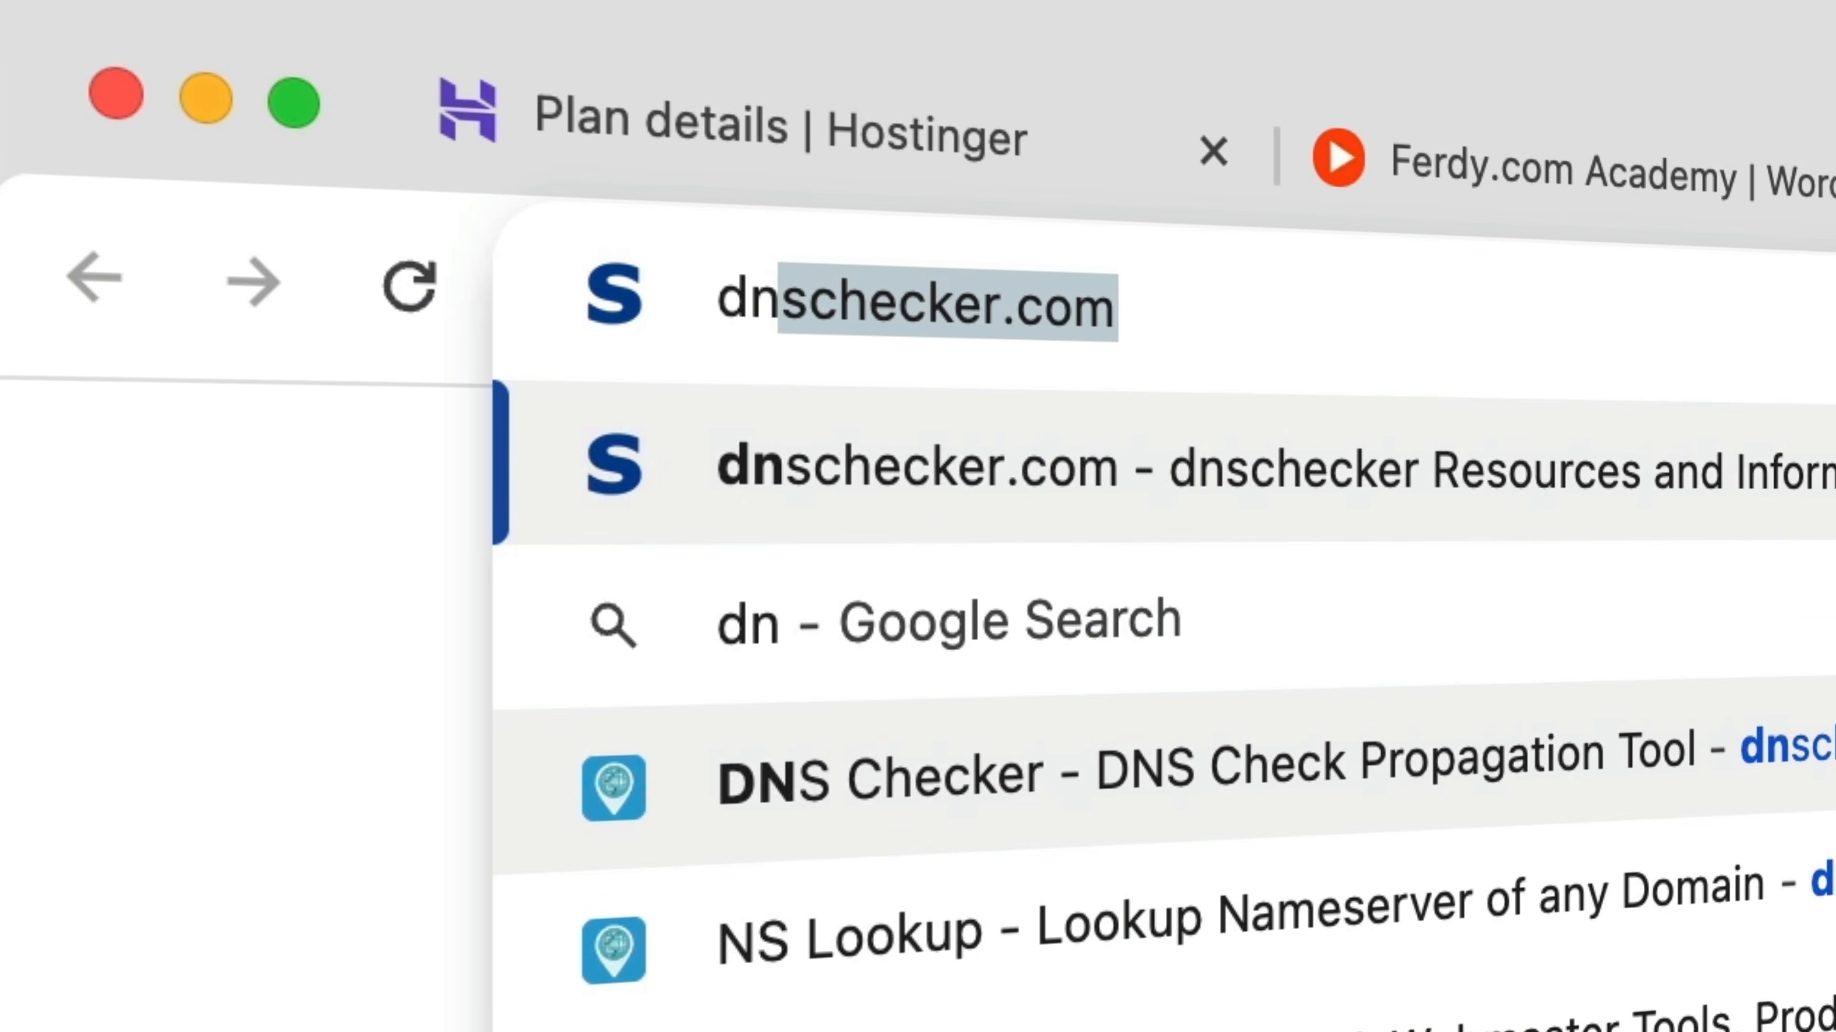
text(er.org)
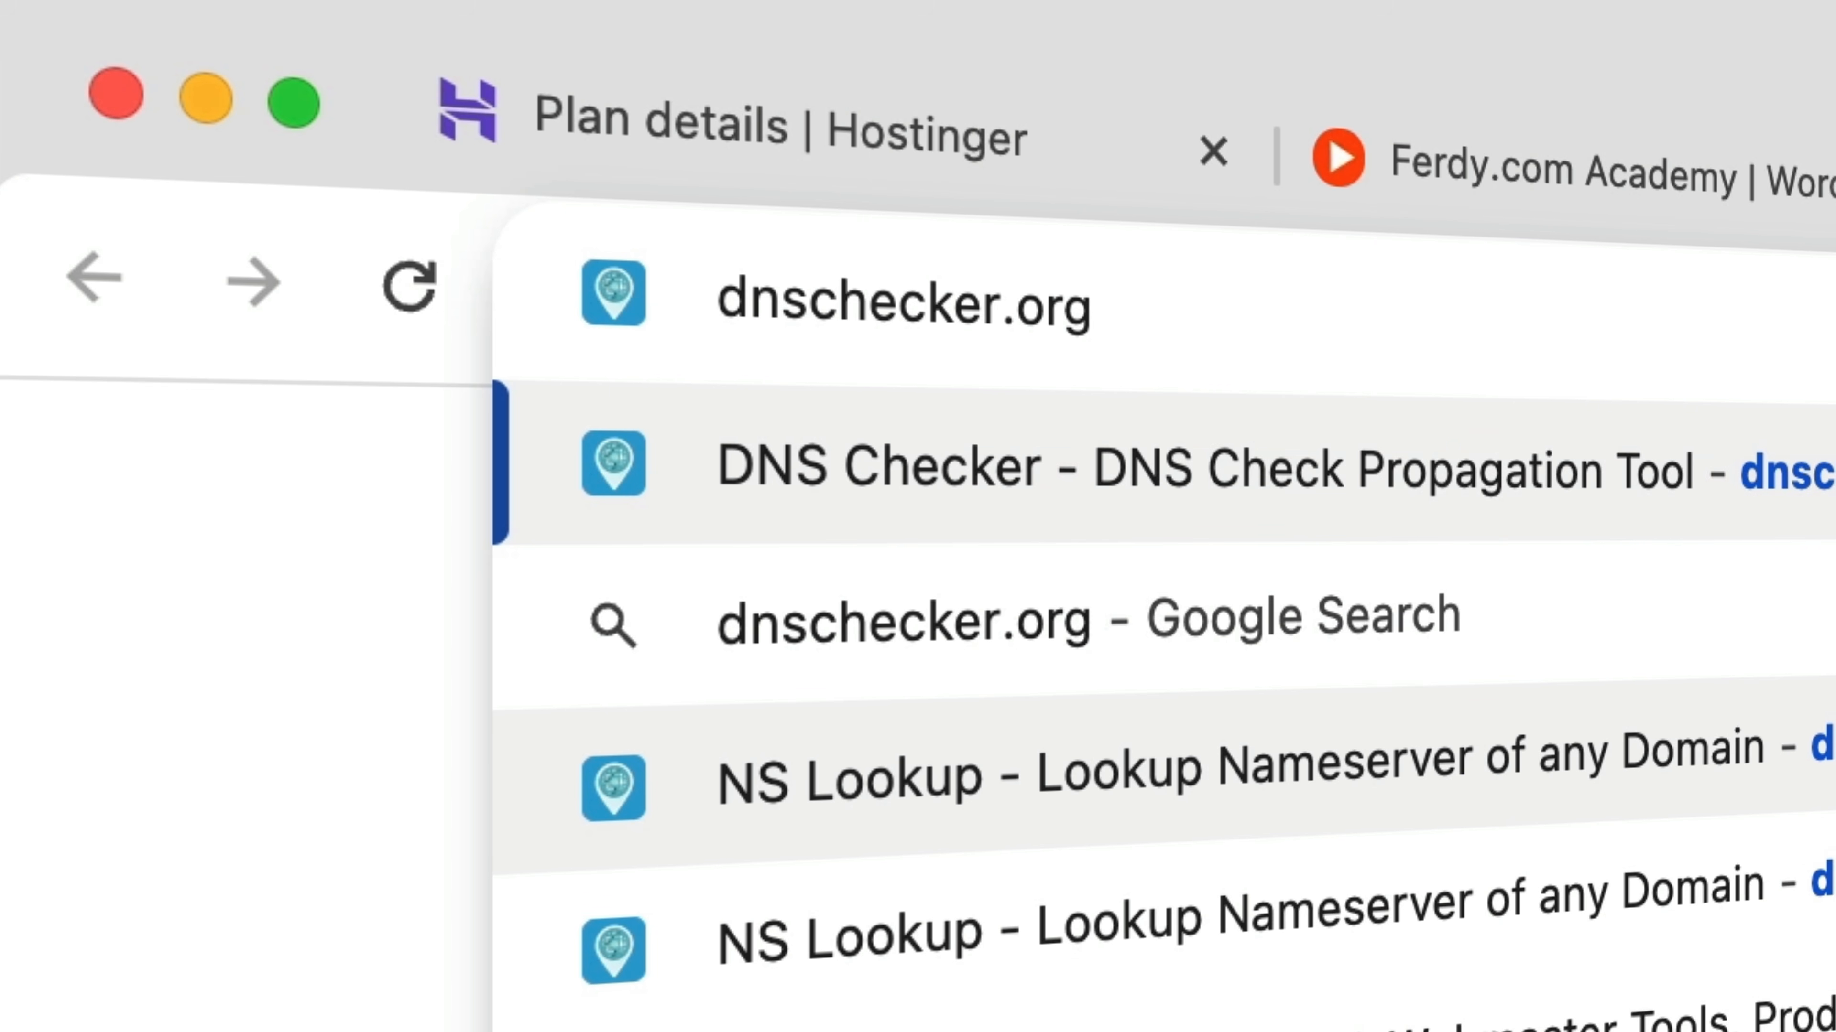
text(/ns-)
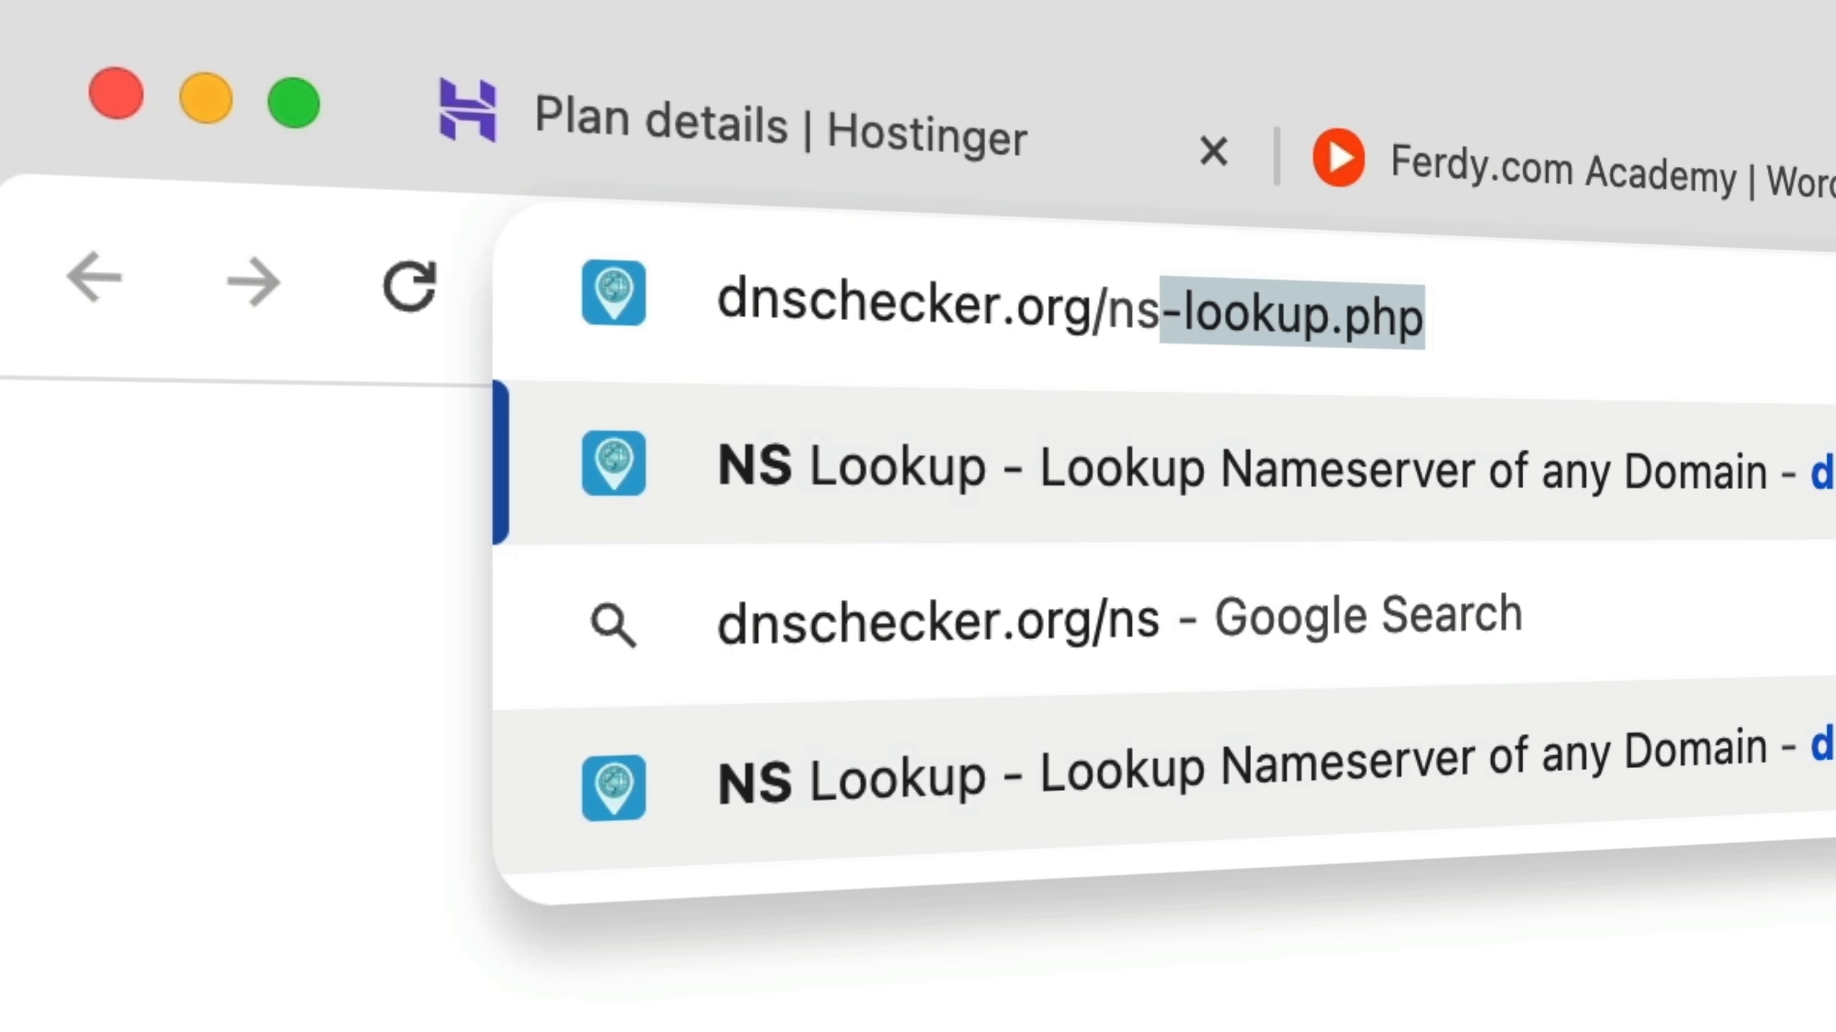
text(lookup.php)
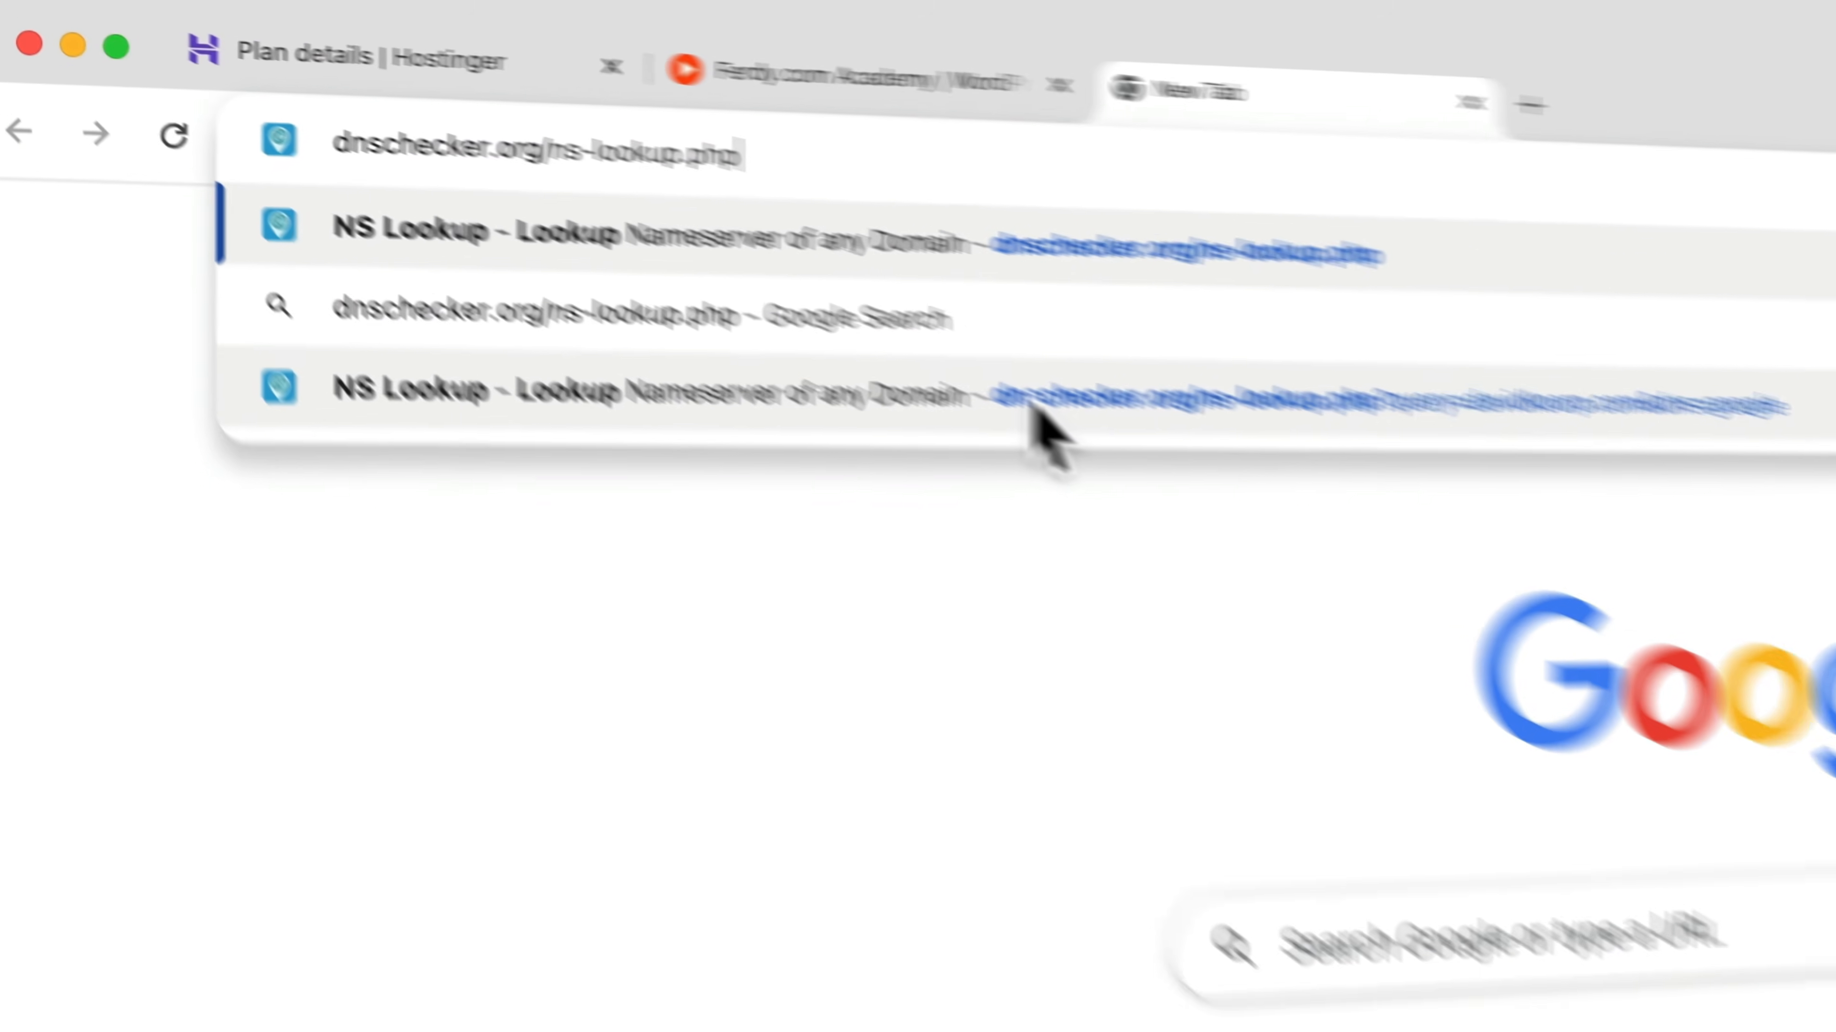
key(Return)
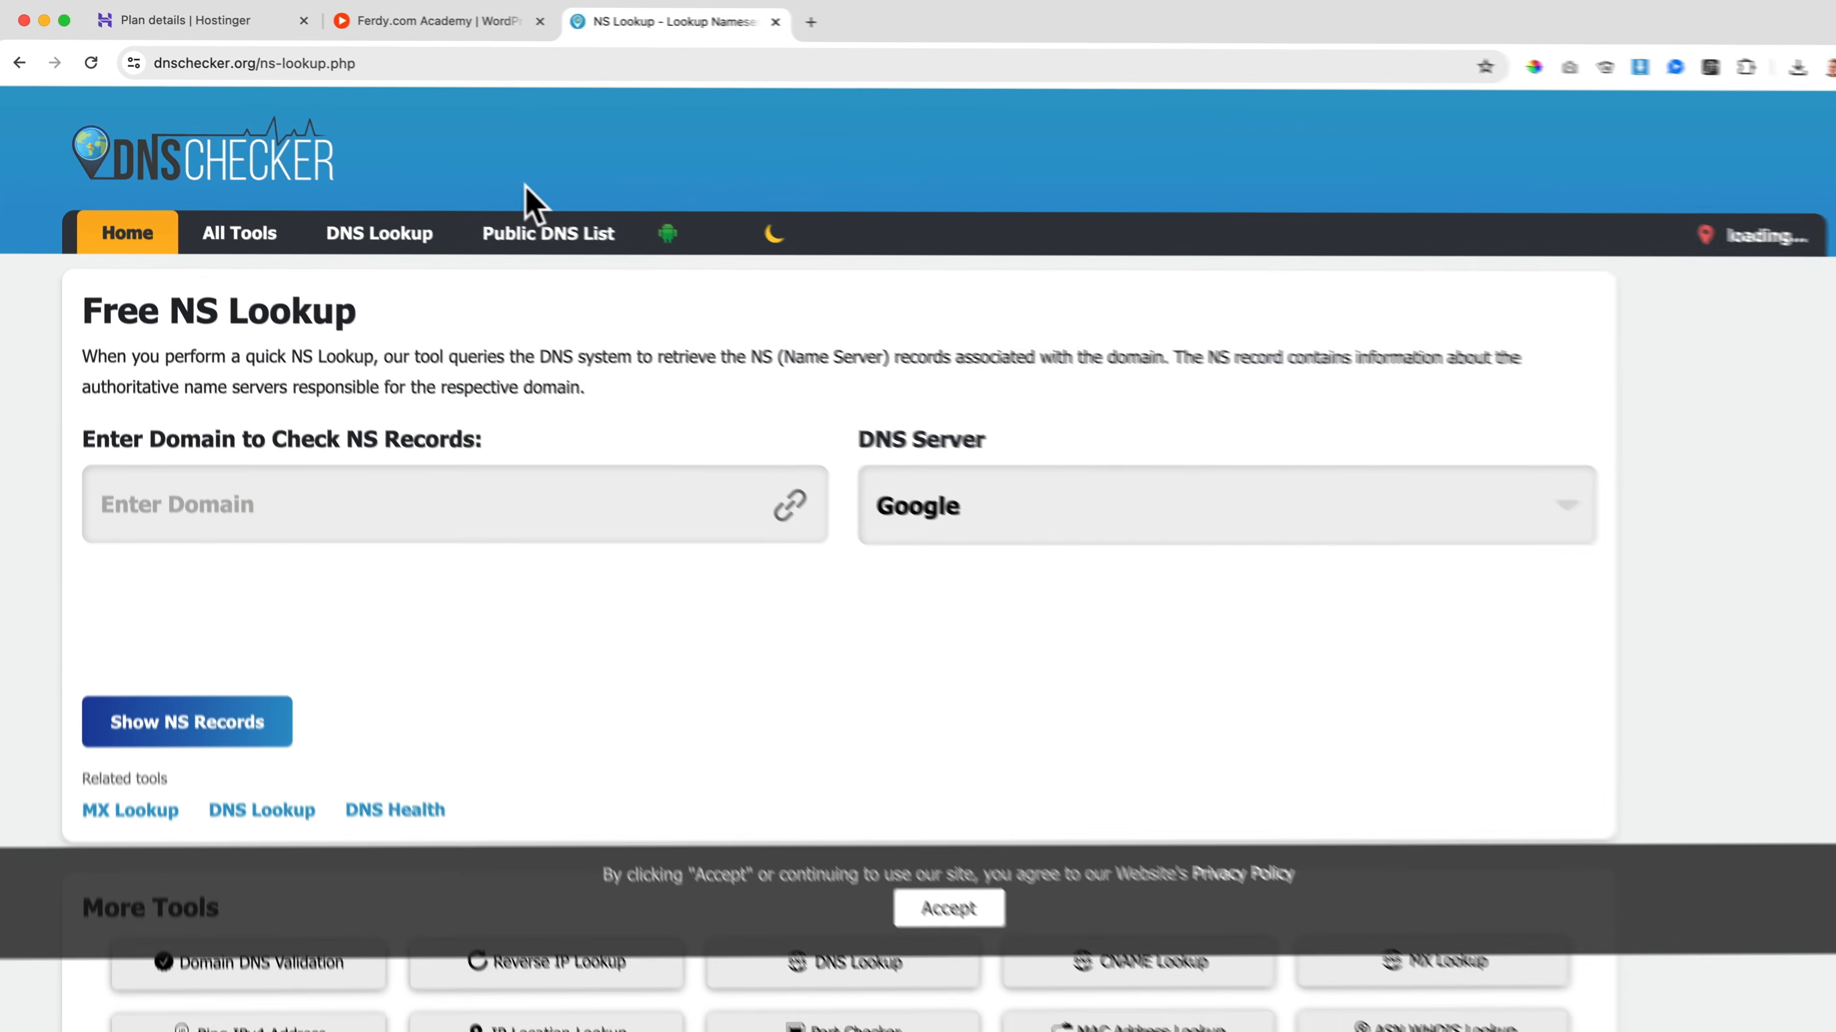
Look up the NS records of davidkoorp.com with the Google DNS server, and close the lookup page
click(465, 492)
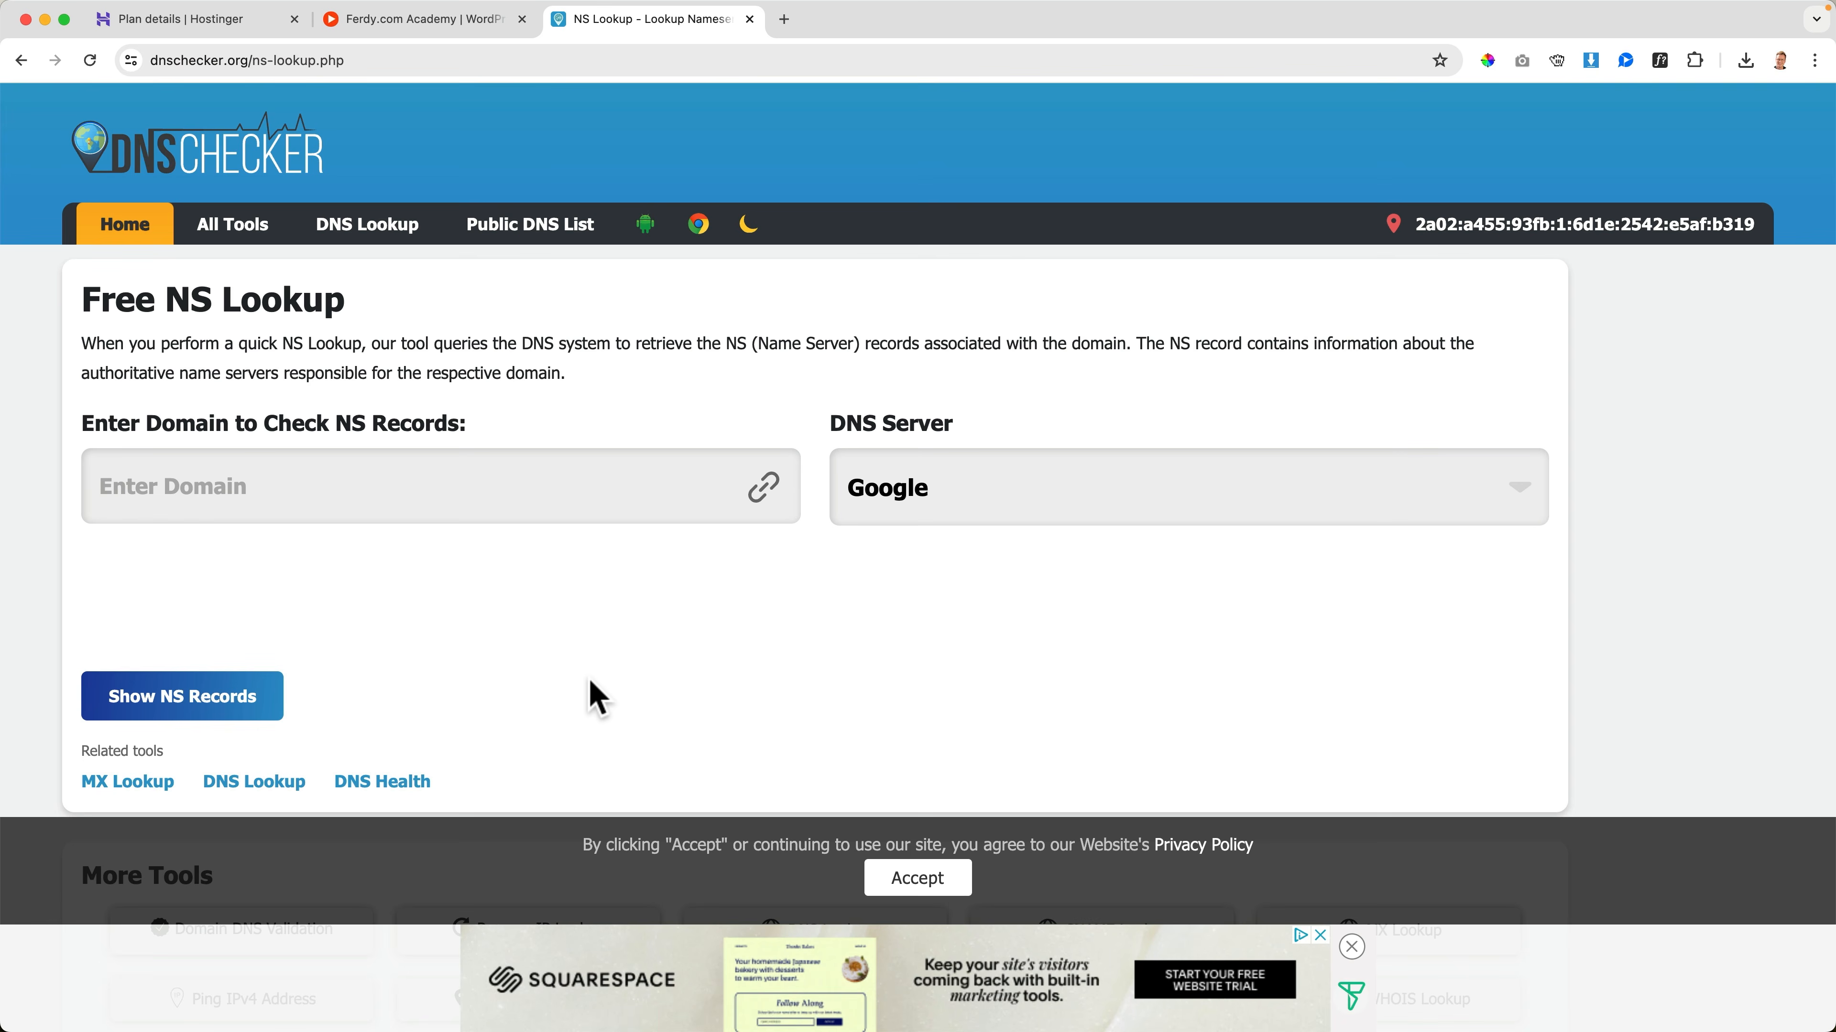
text(davidkoorp.com)
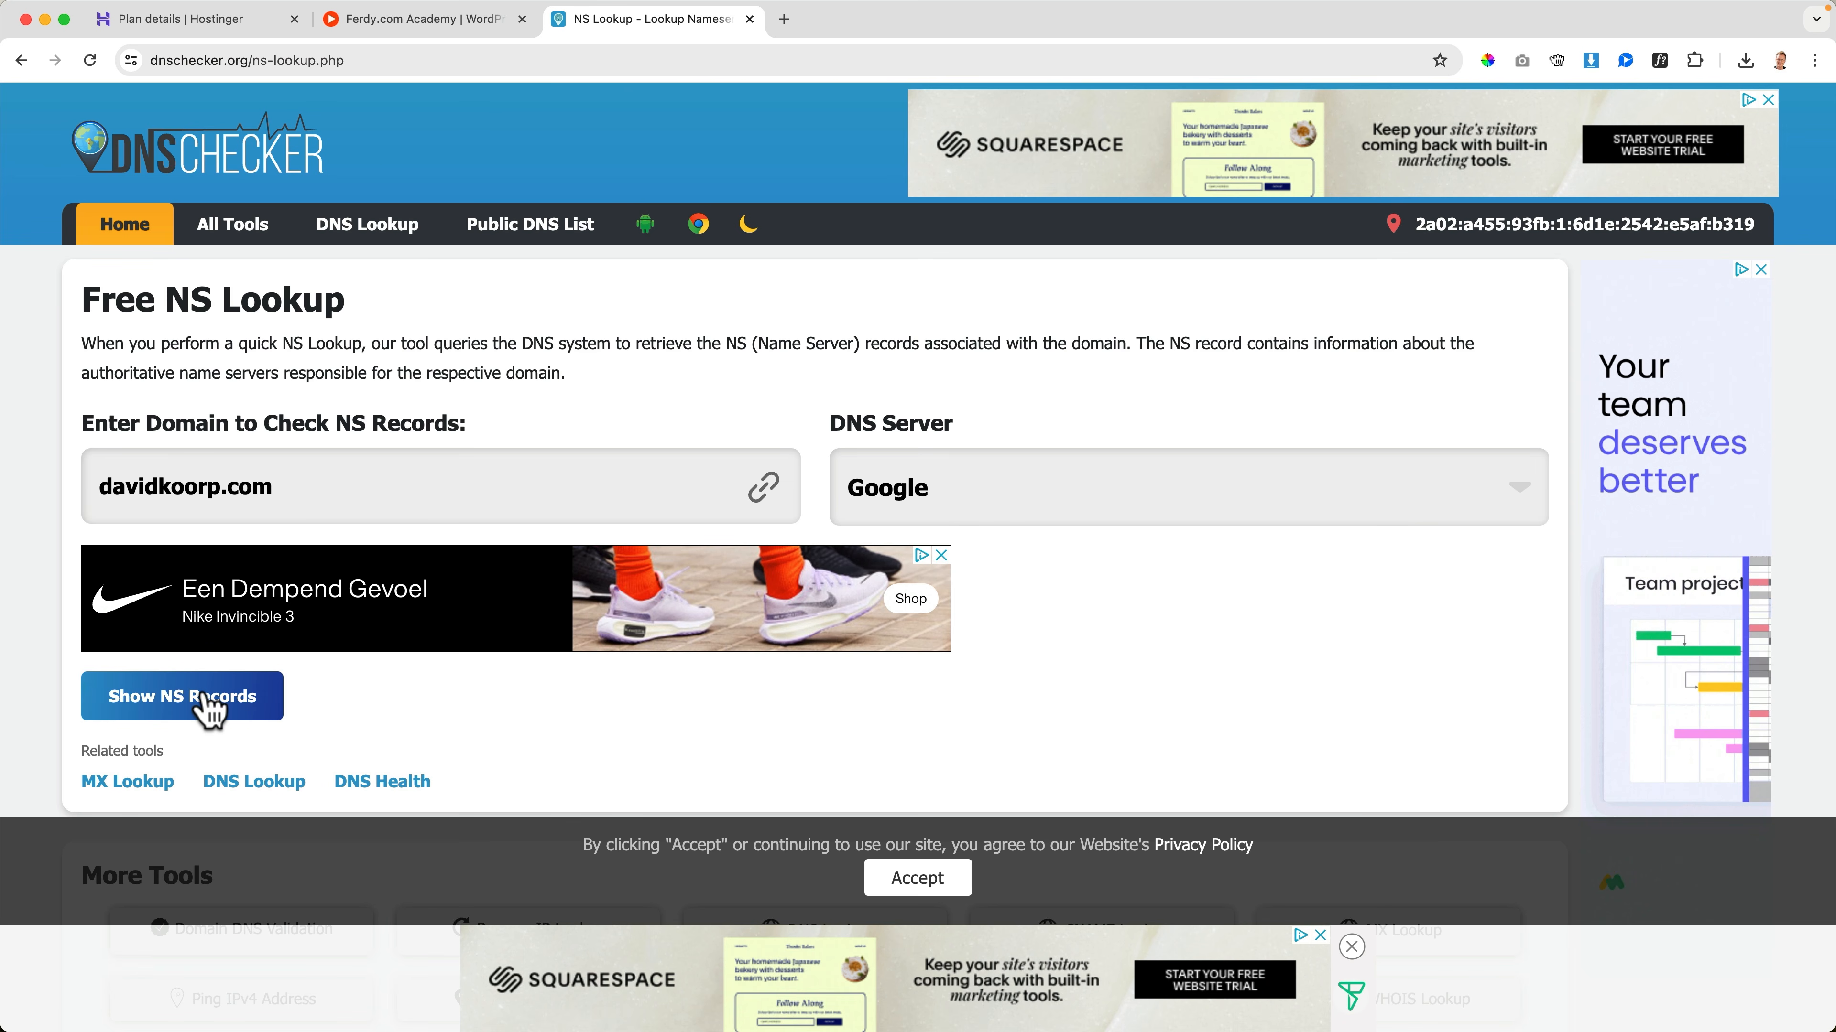
click(153, 705)
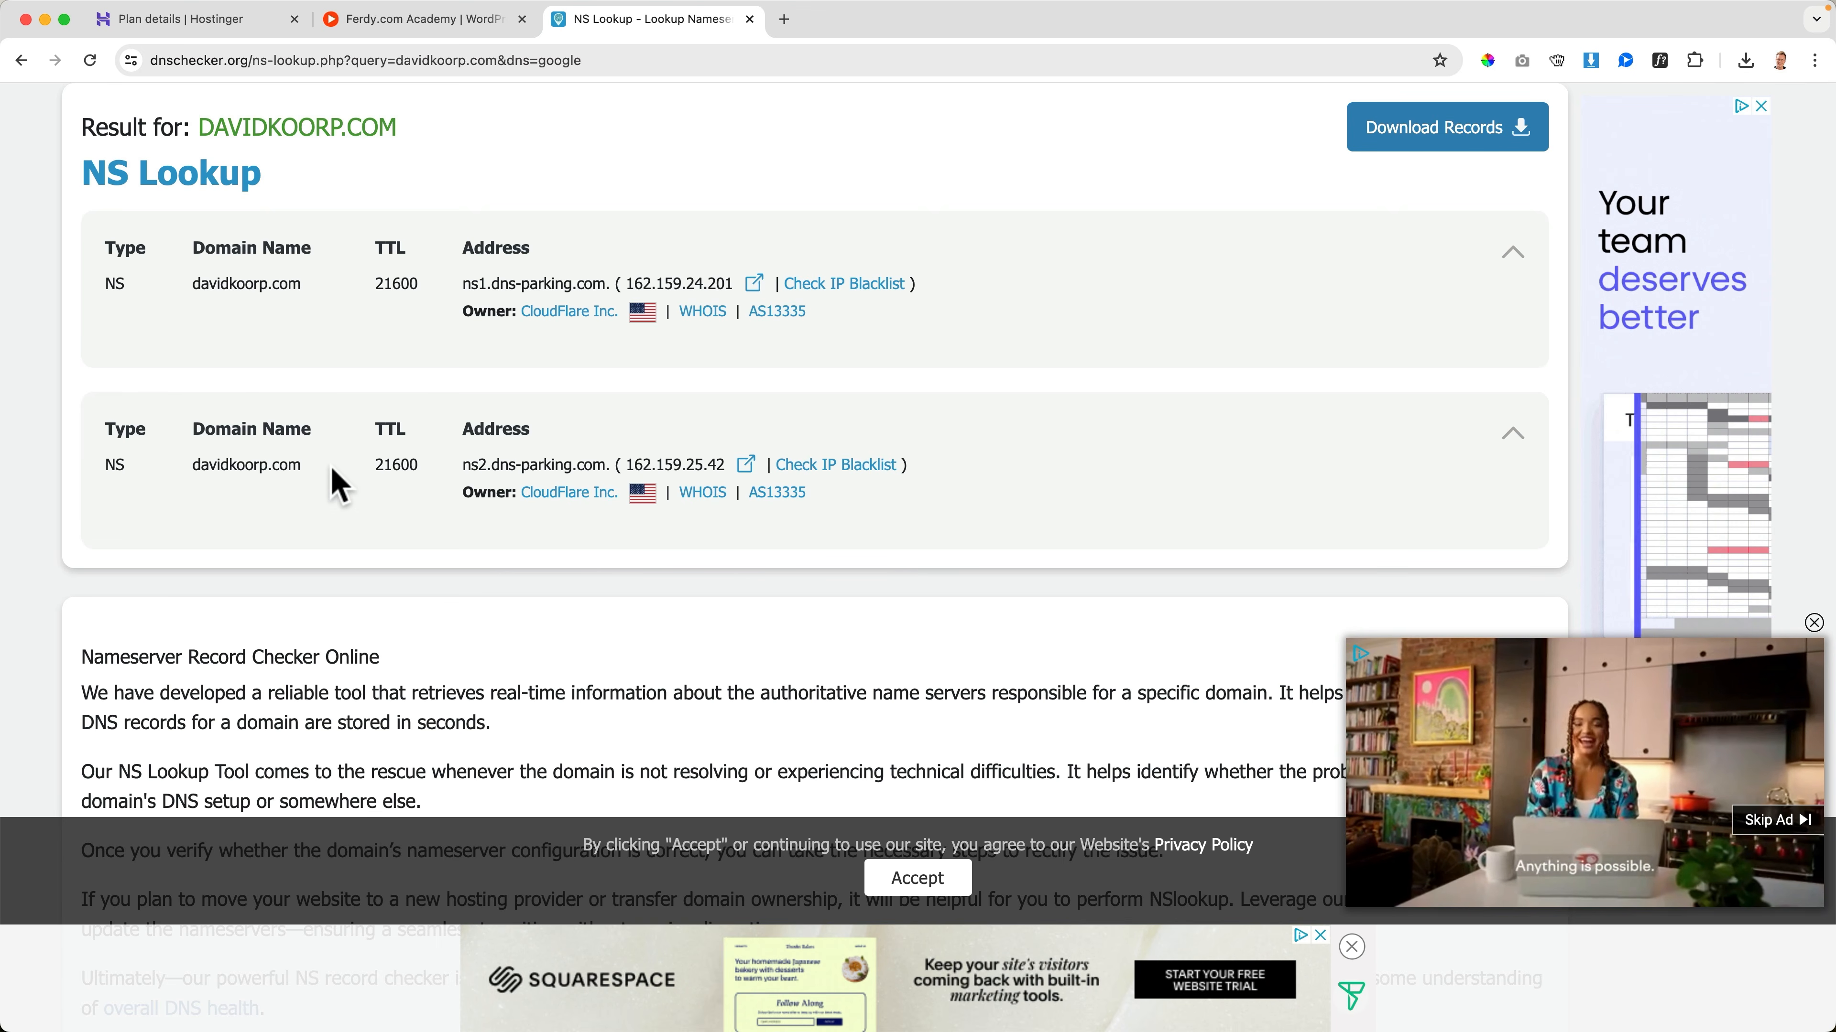
key(super+w)
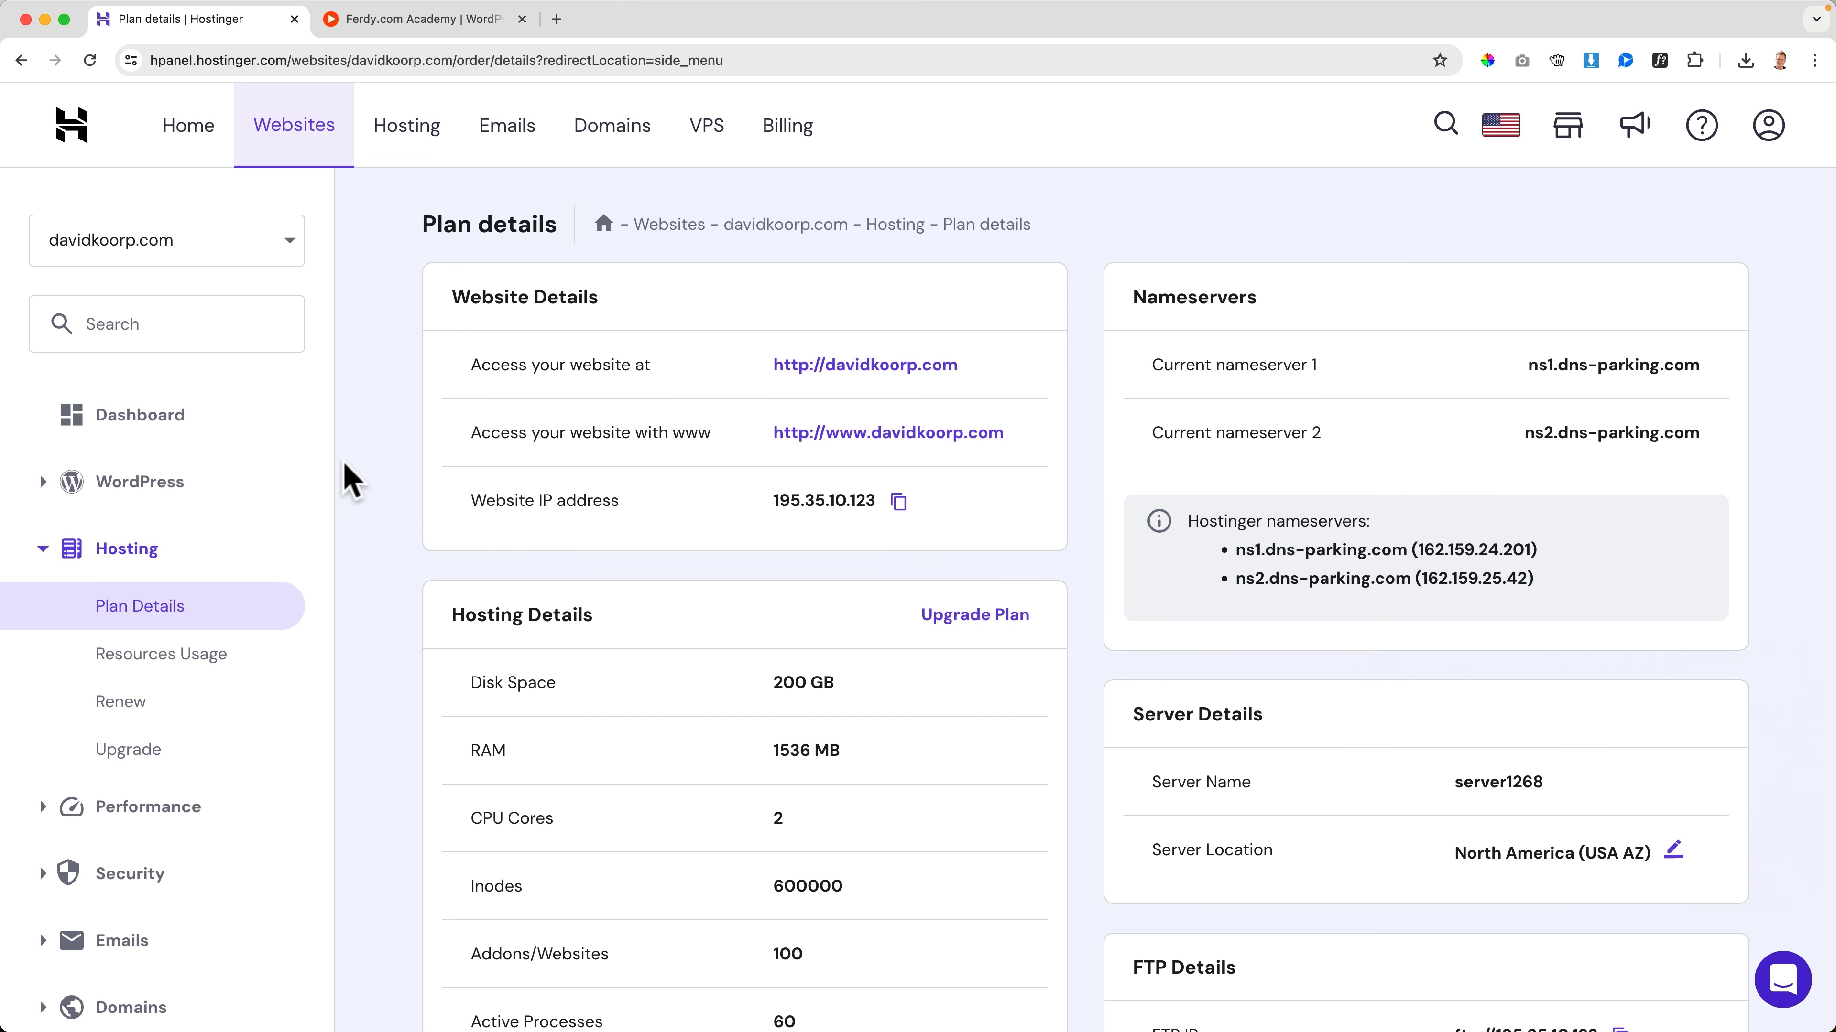
Open the WordPress overview of davidkoorp.com in Hostinger, go to its admin area and look through the site's homepage
click(148, 484)
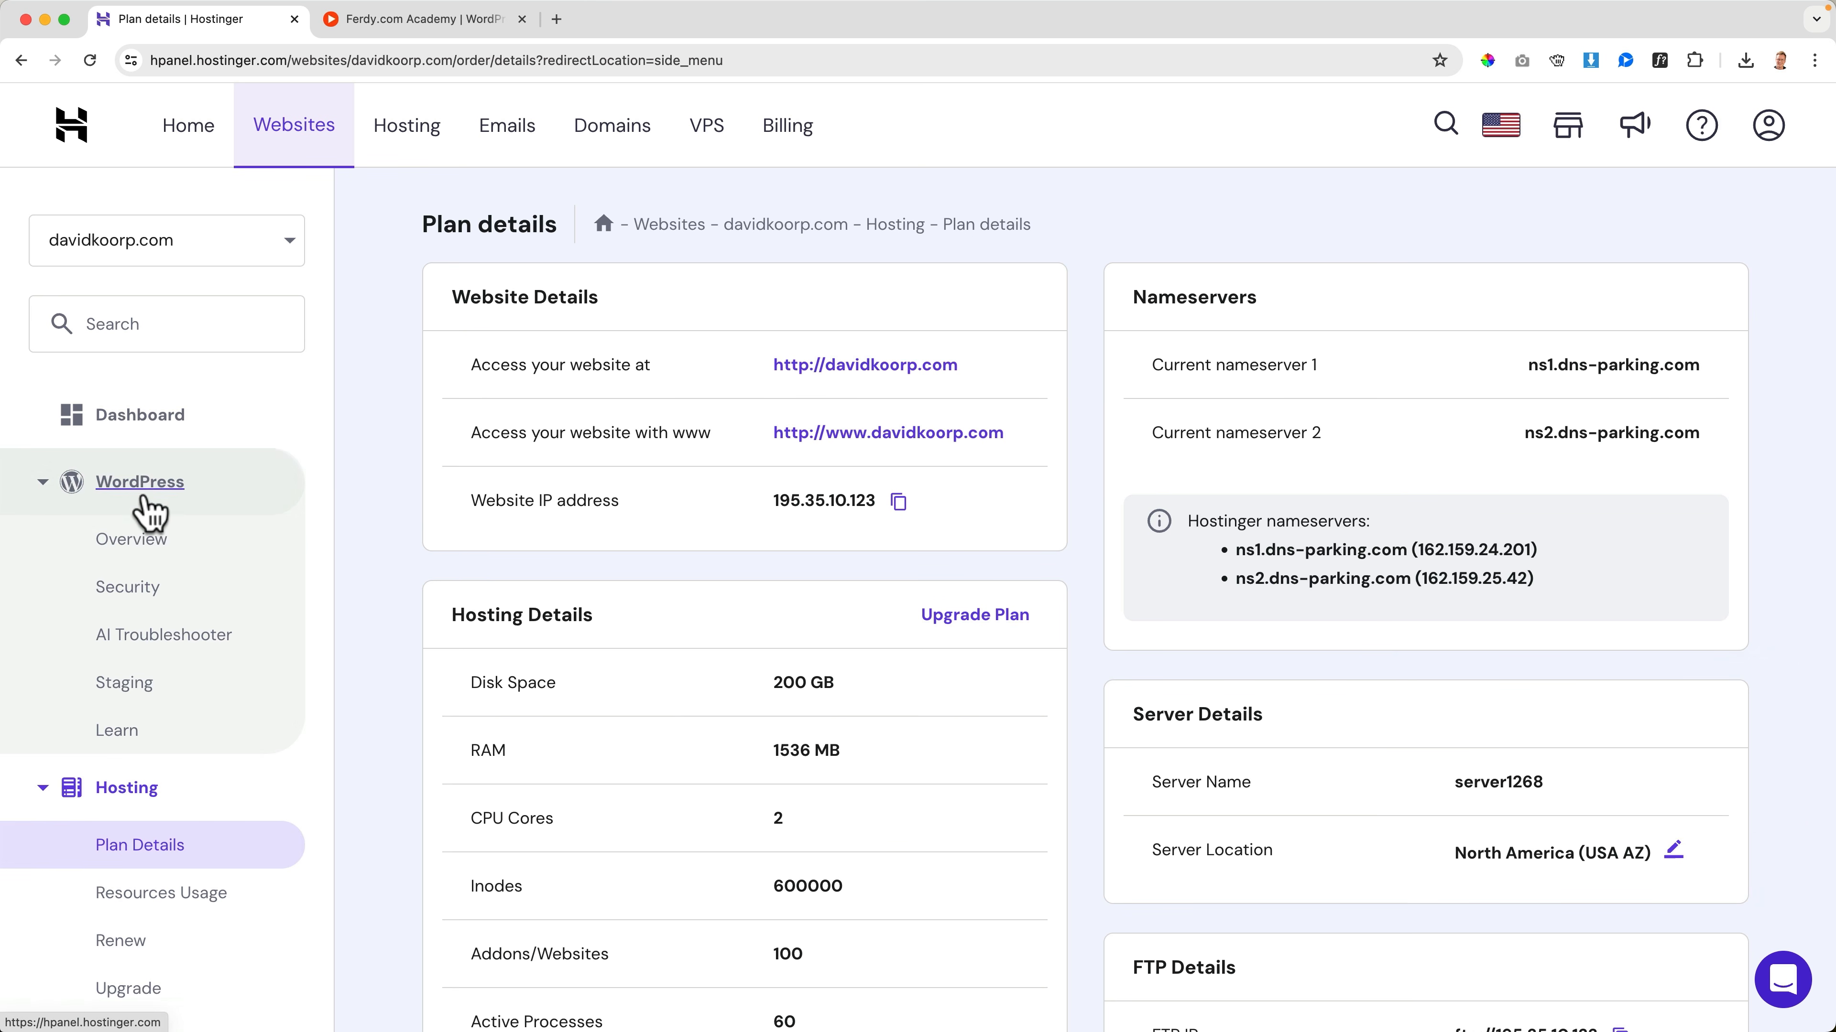
click(144, 548)
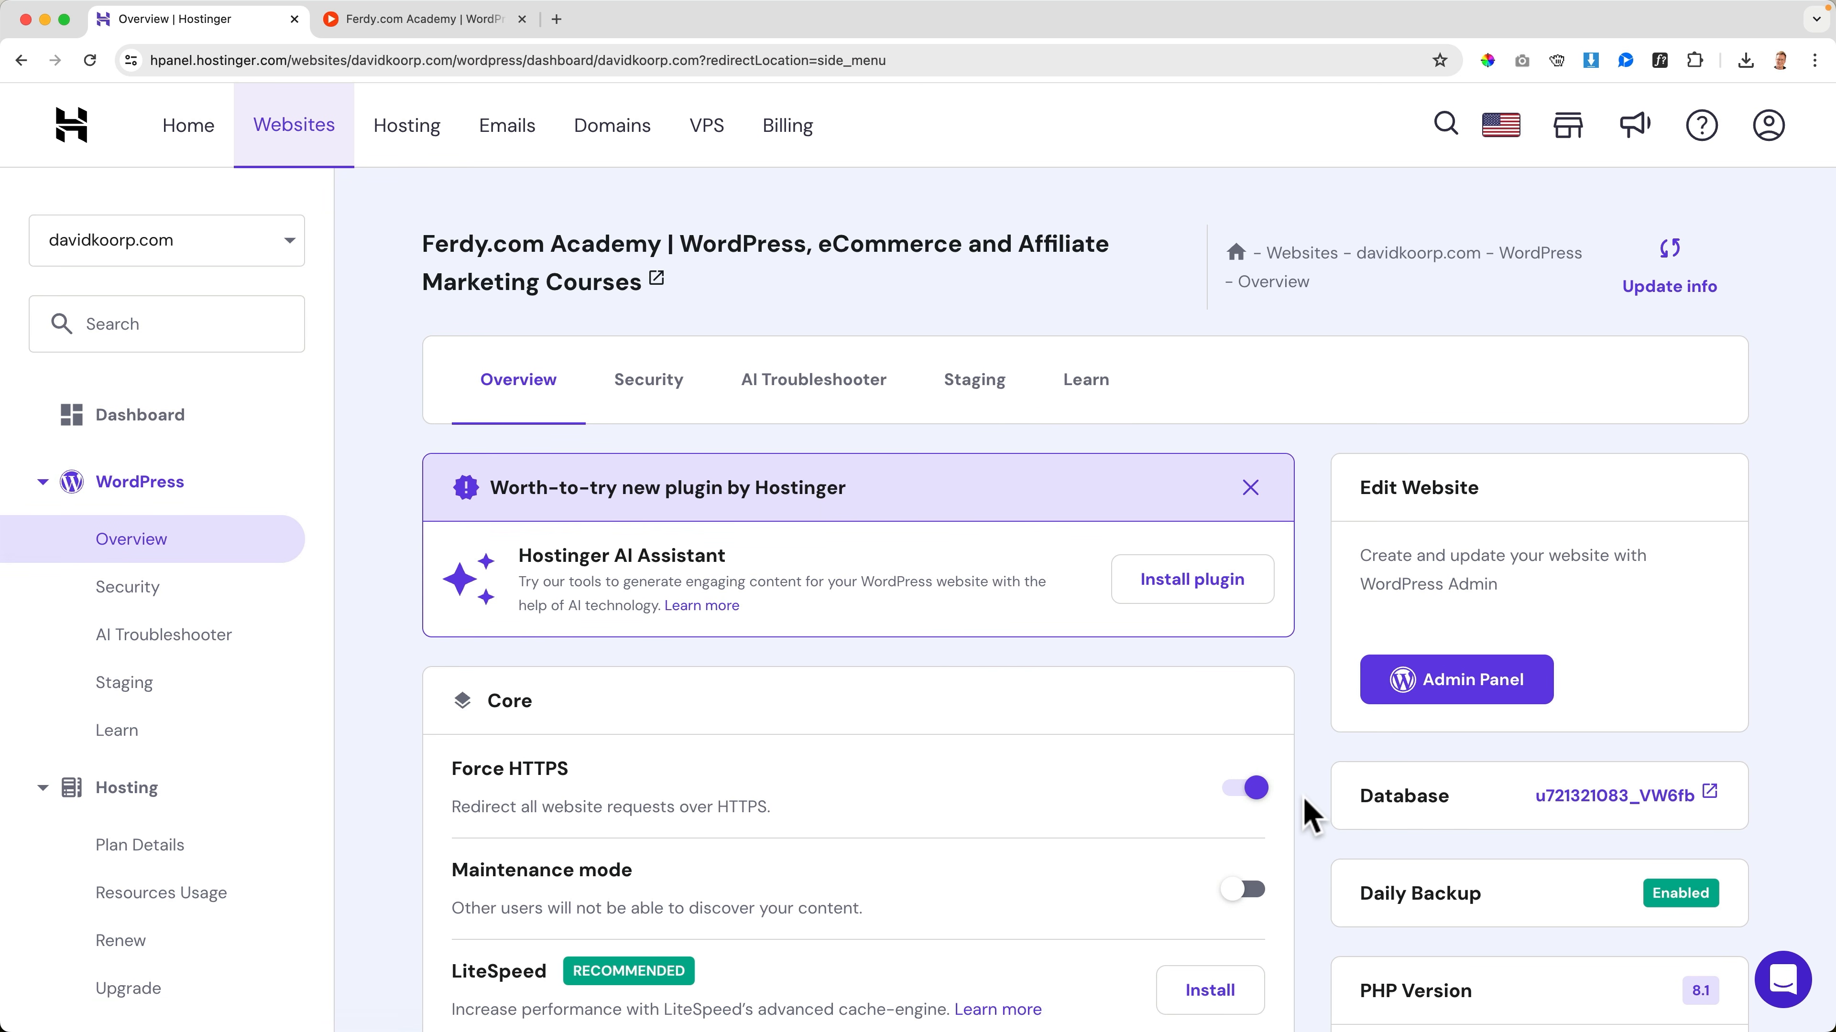
scroll(1310, 815, down, 1)
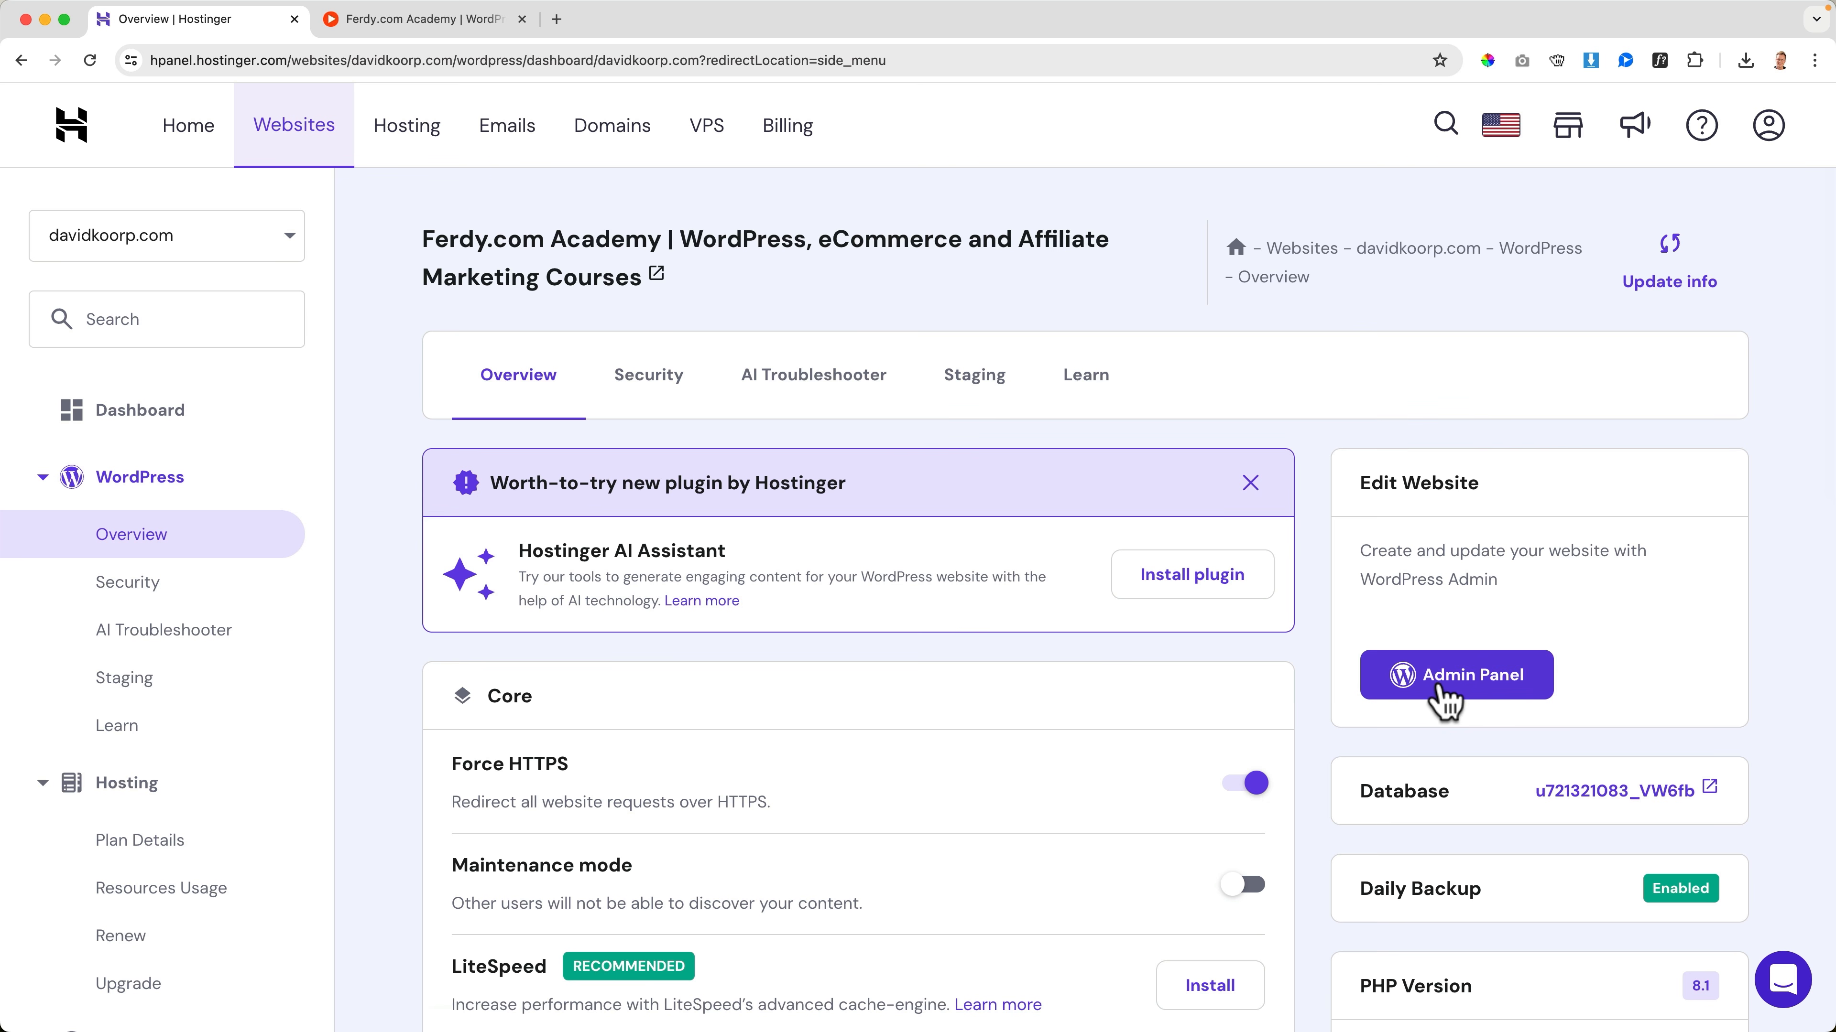
click(1444, 680)
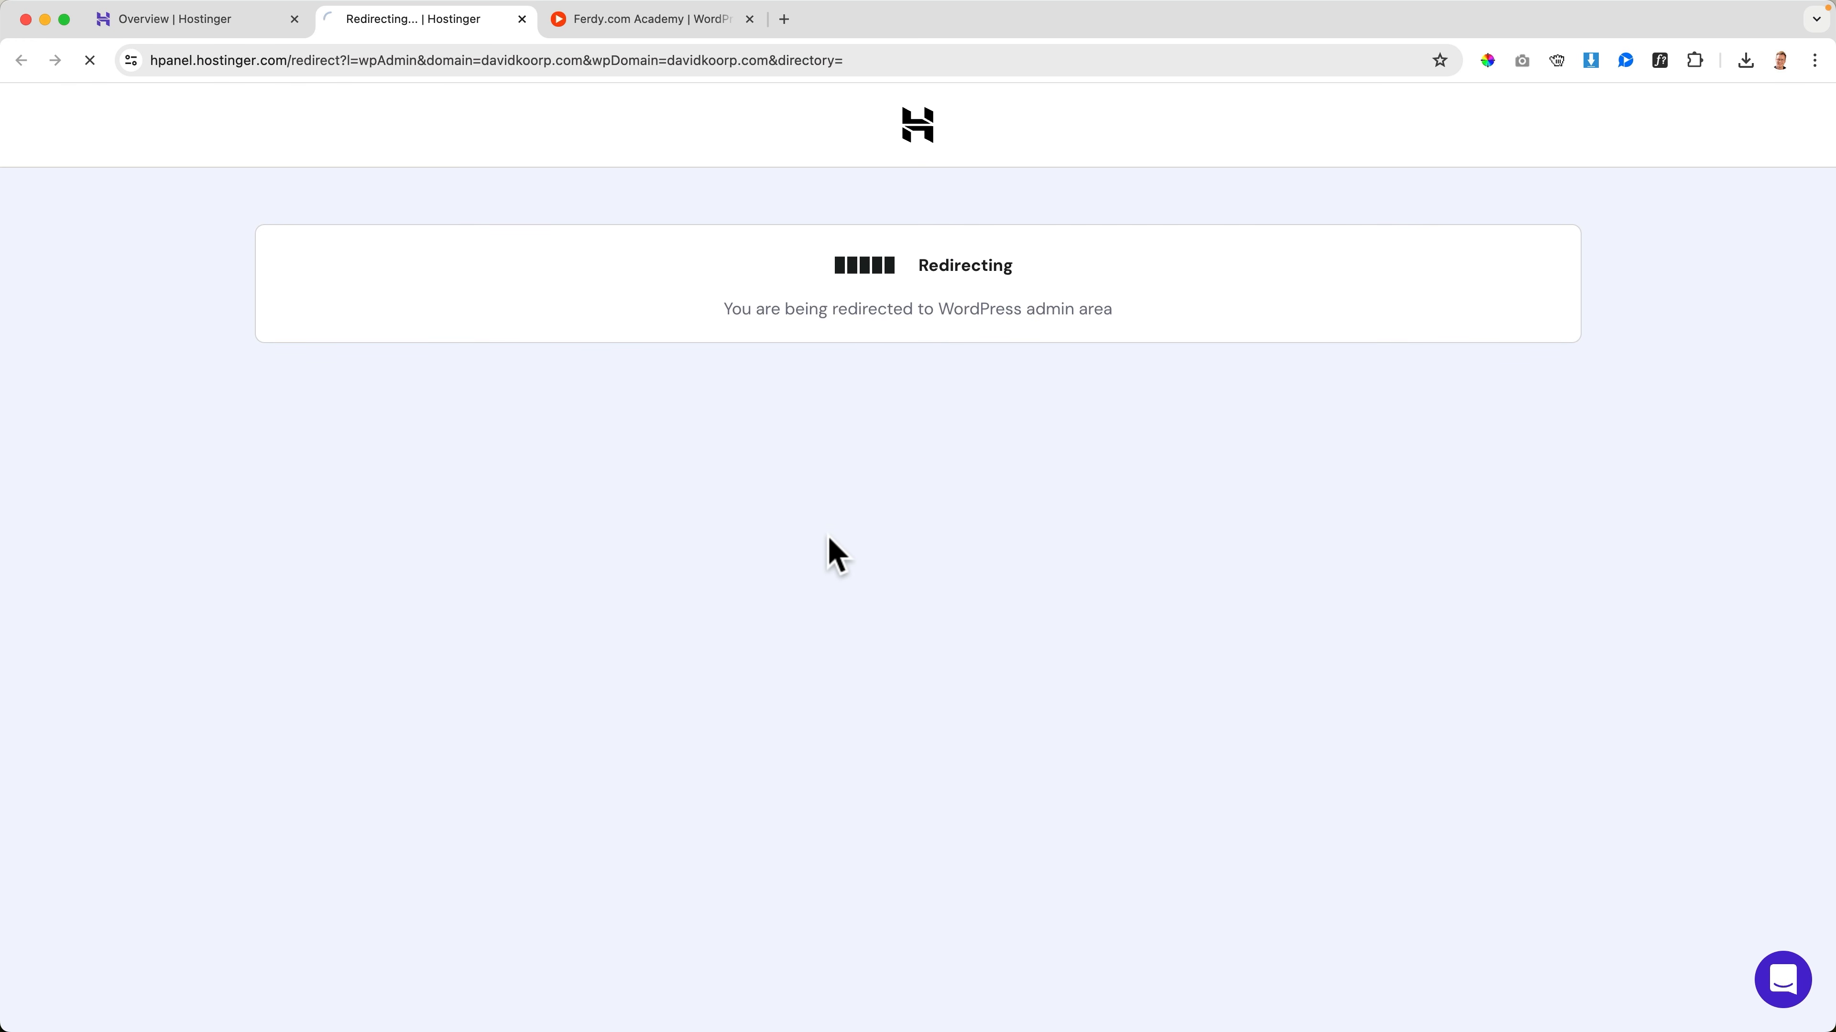
scroll(885, 336, down, 6)
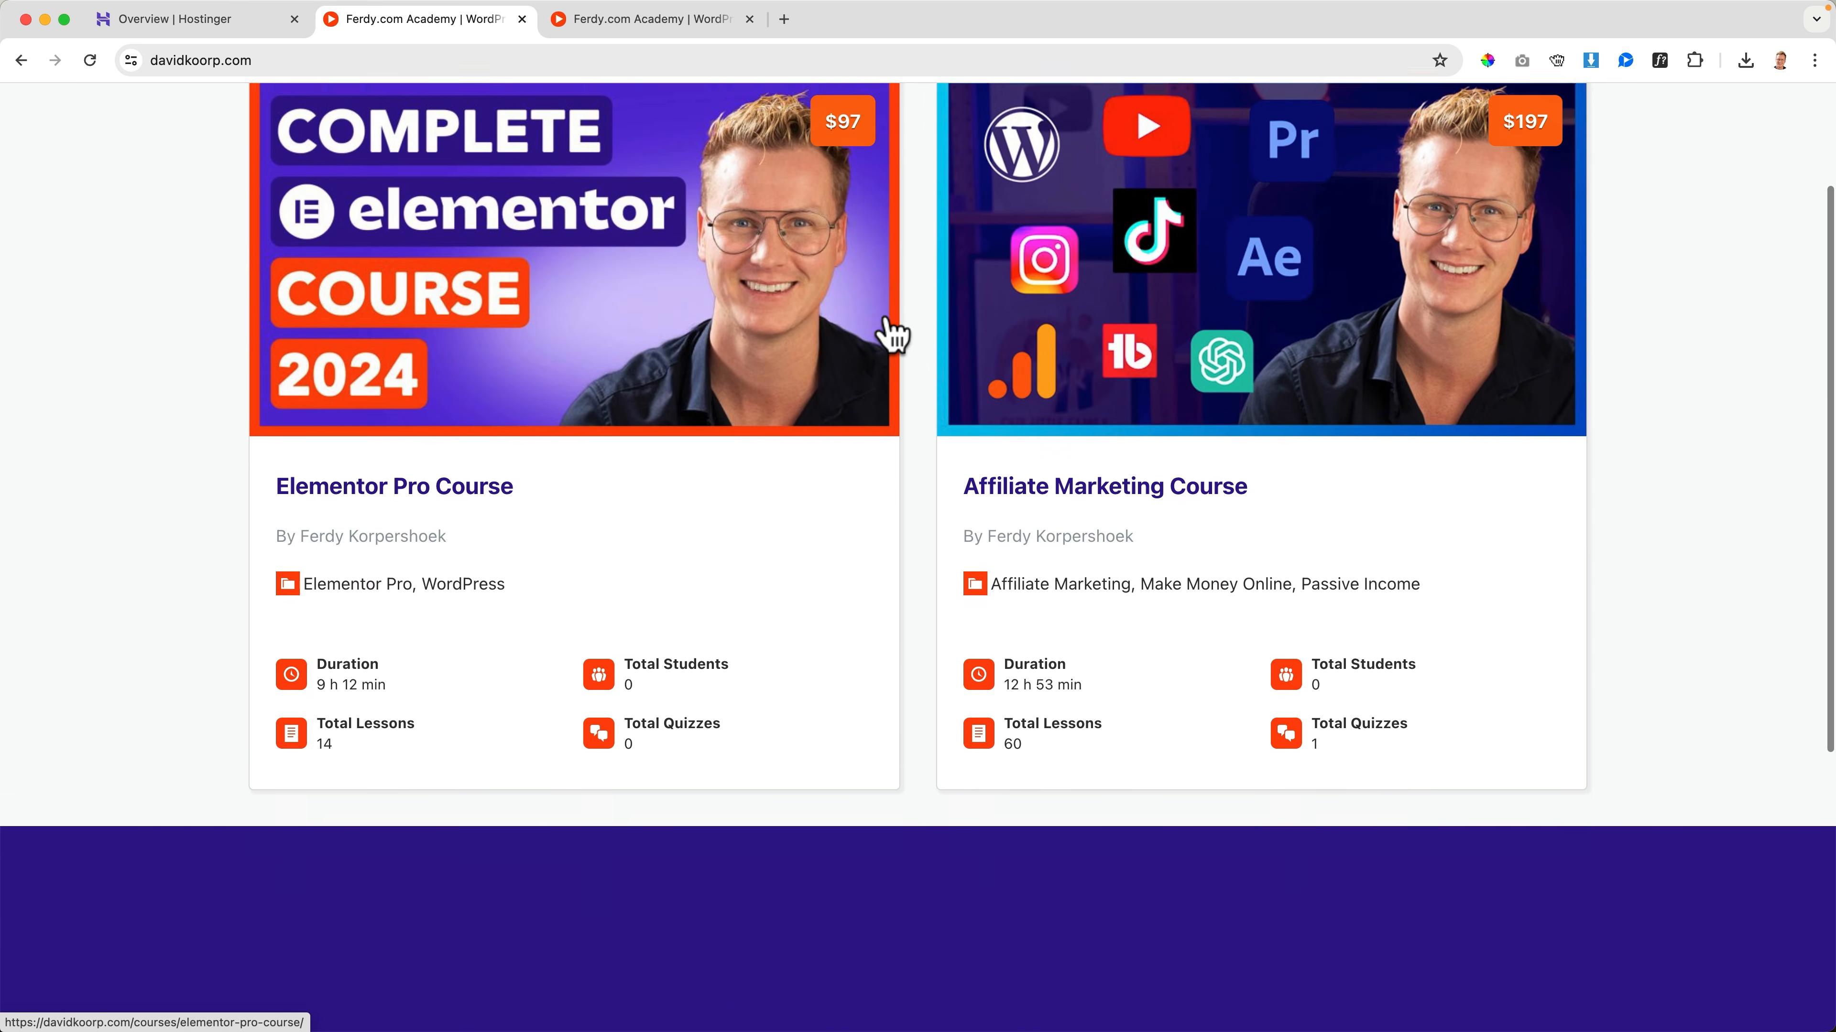
scroll(895, 334, up, 7)
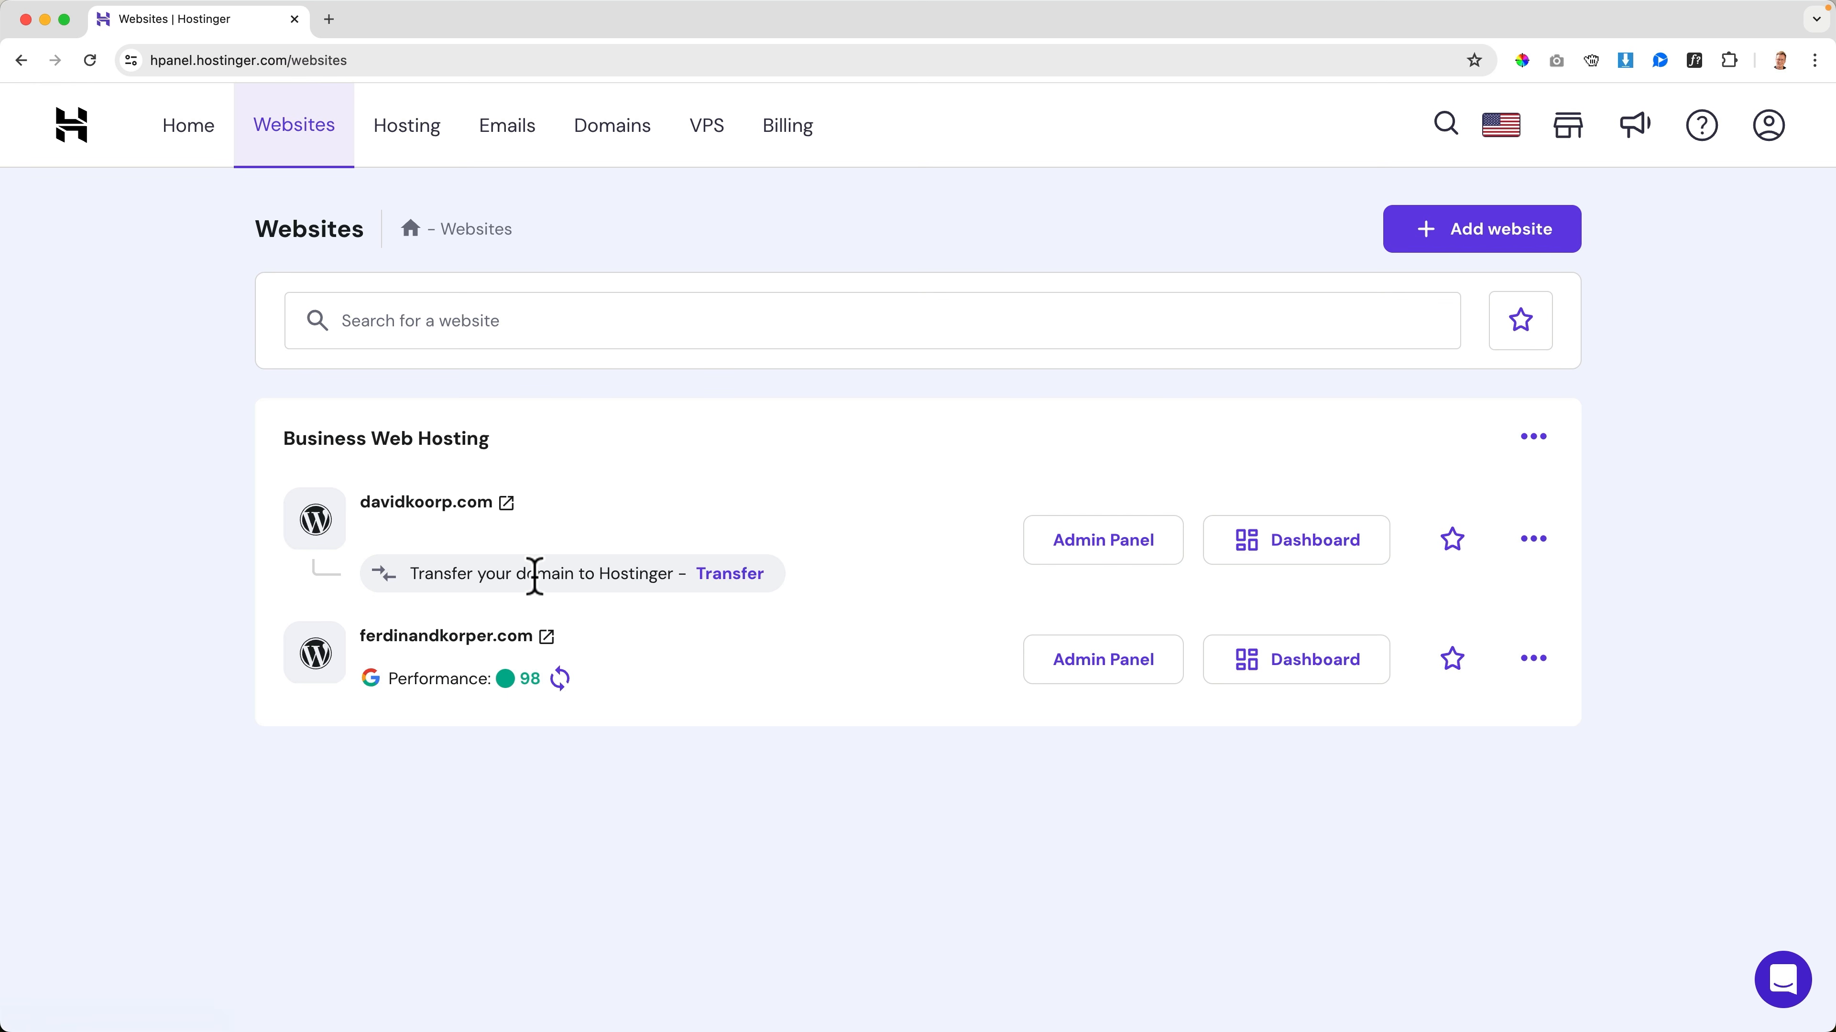
Start the transfer of davidkoorp.com to Hostinger and run the transfer requirements check
click(730, 575)
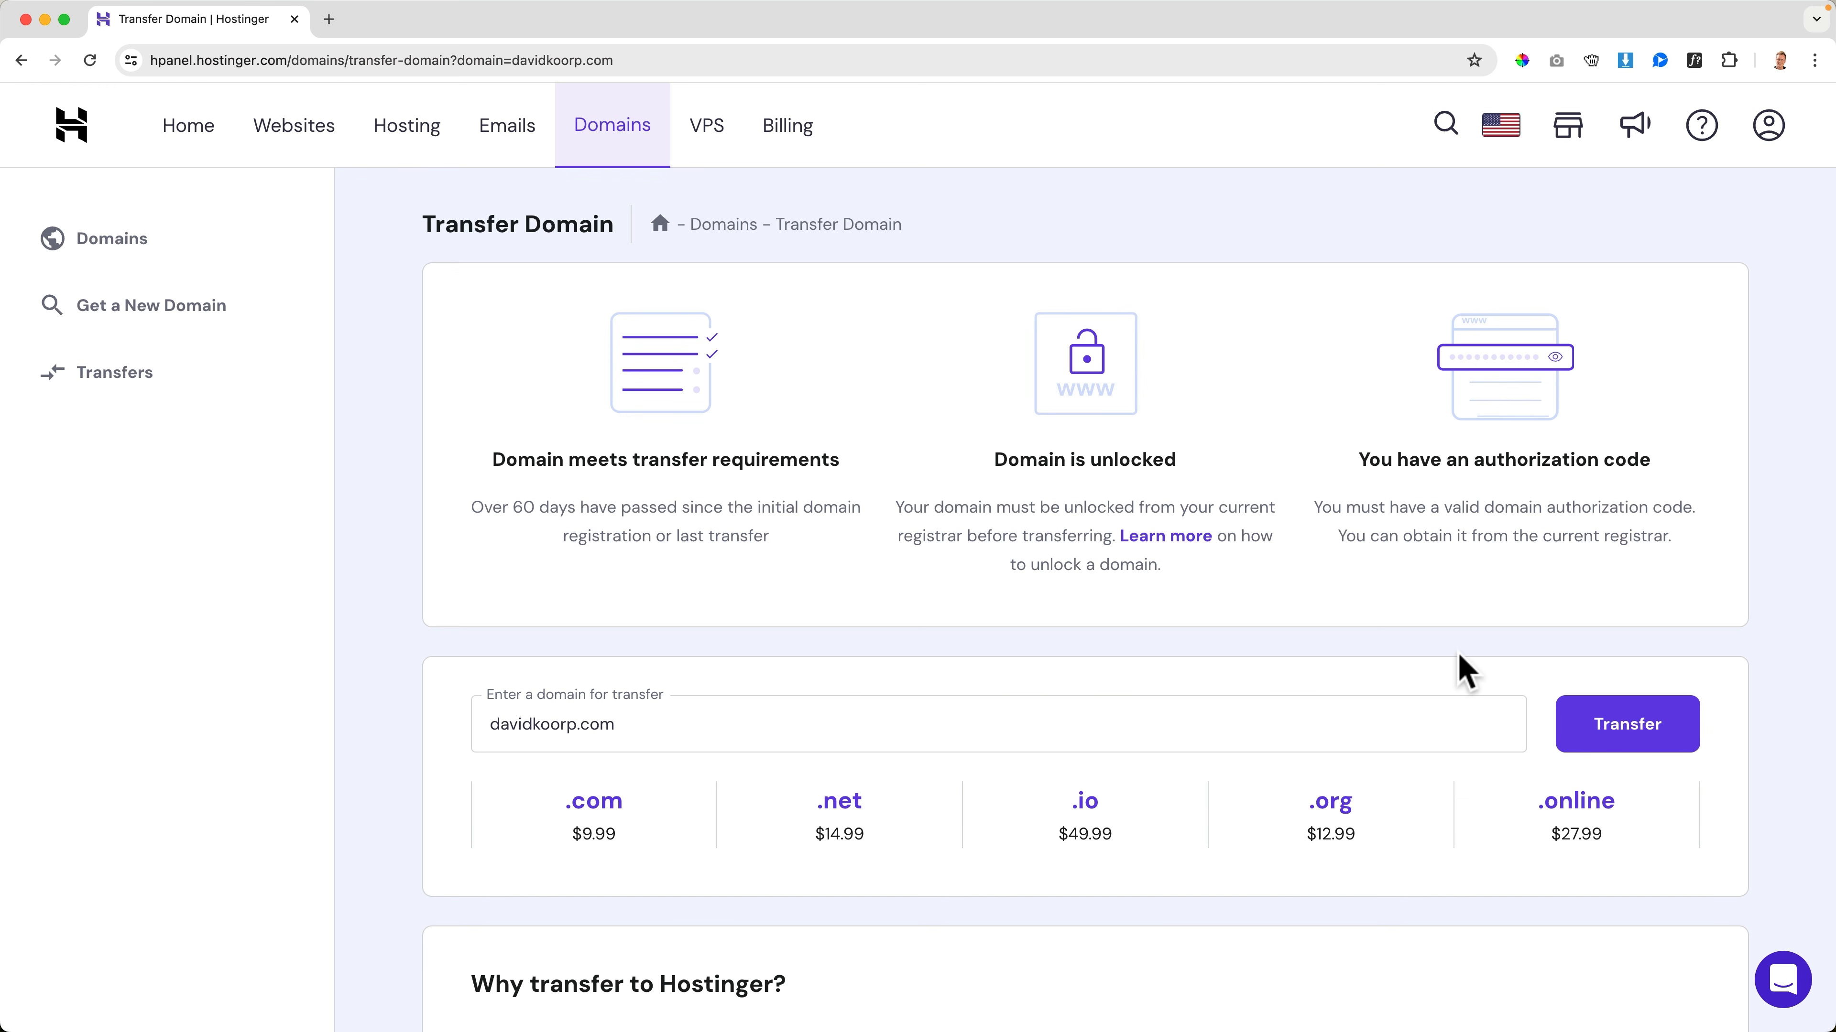
click(1635, 741)
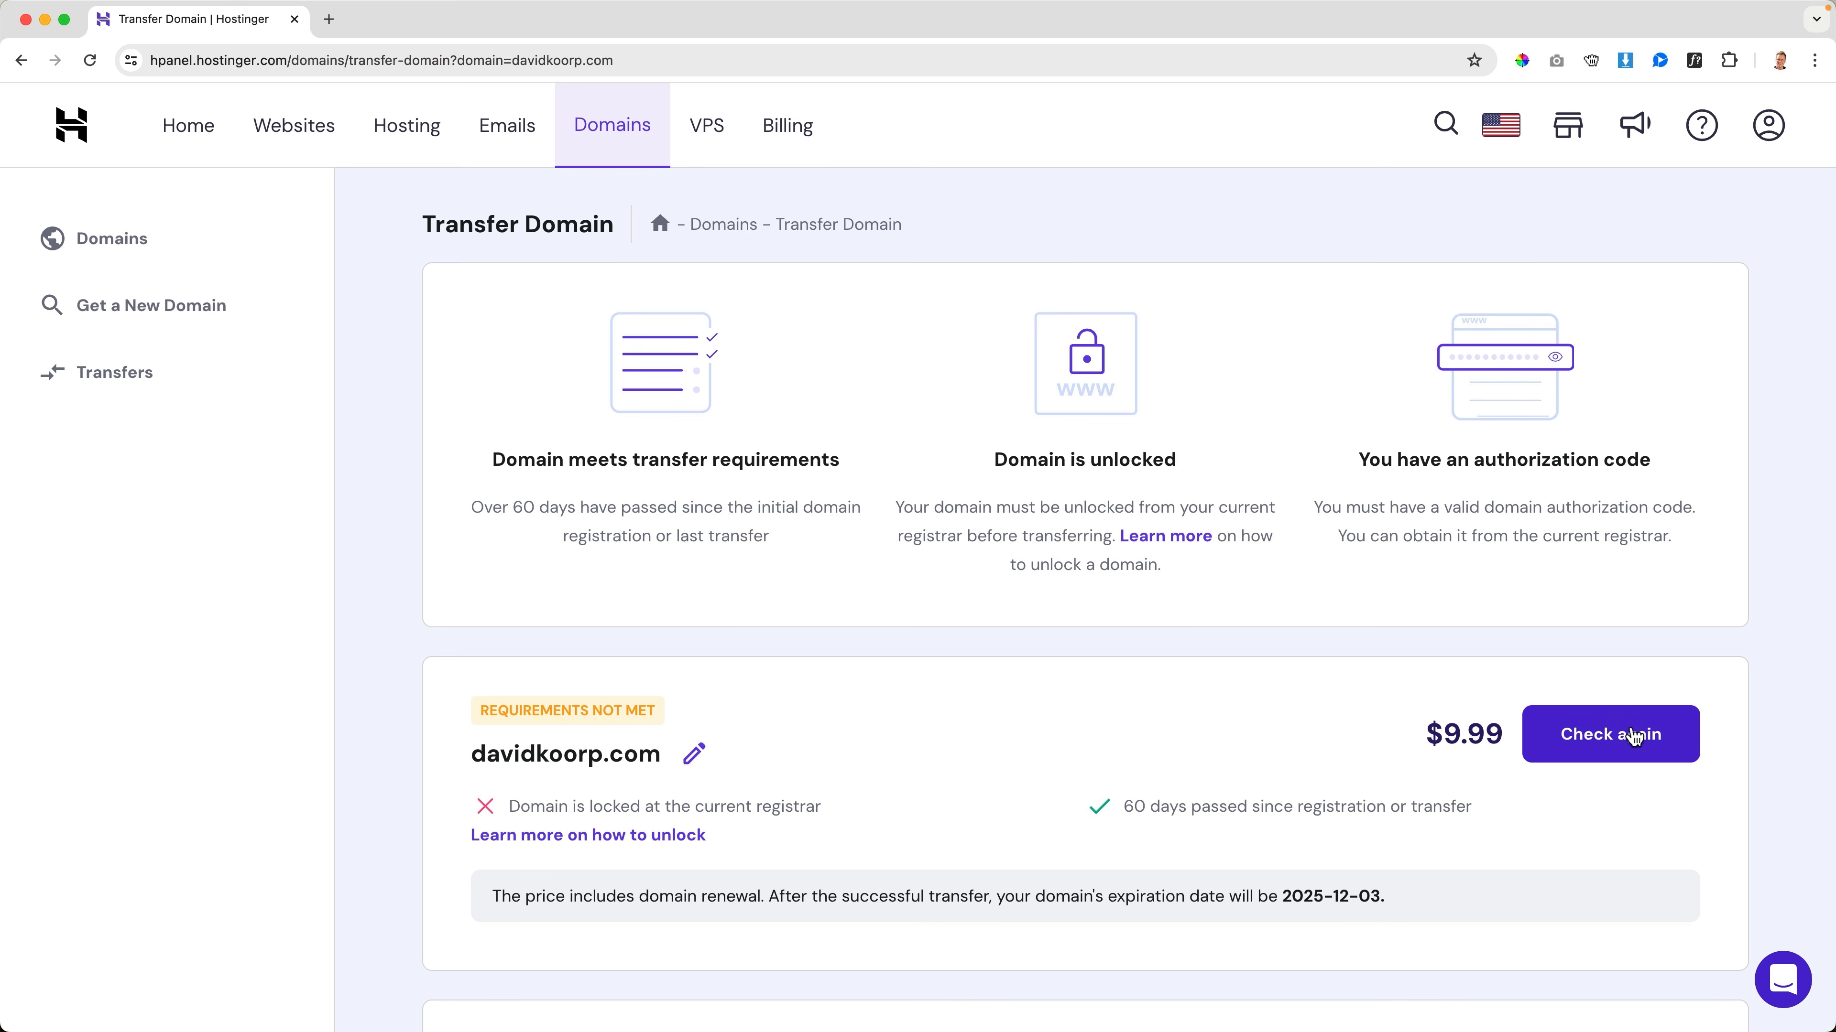
In a new browser window, go to hostgator.com and open the domain details of davidkoorp.com from the account's domains
key(super+t)
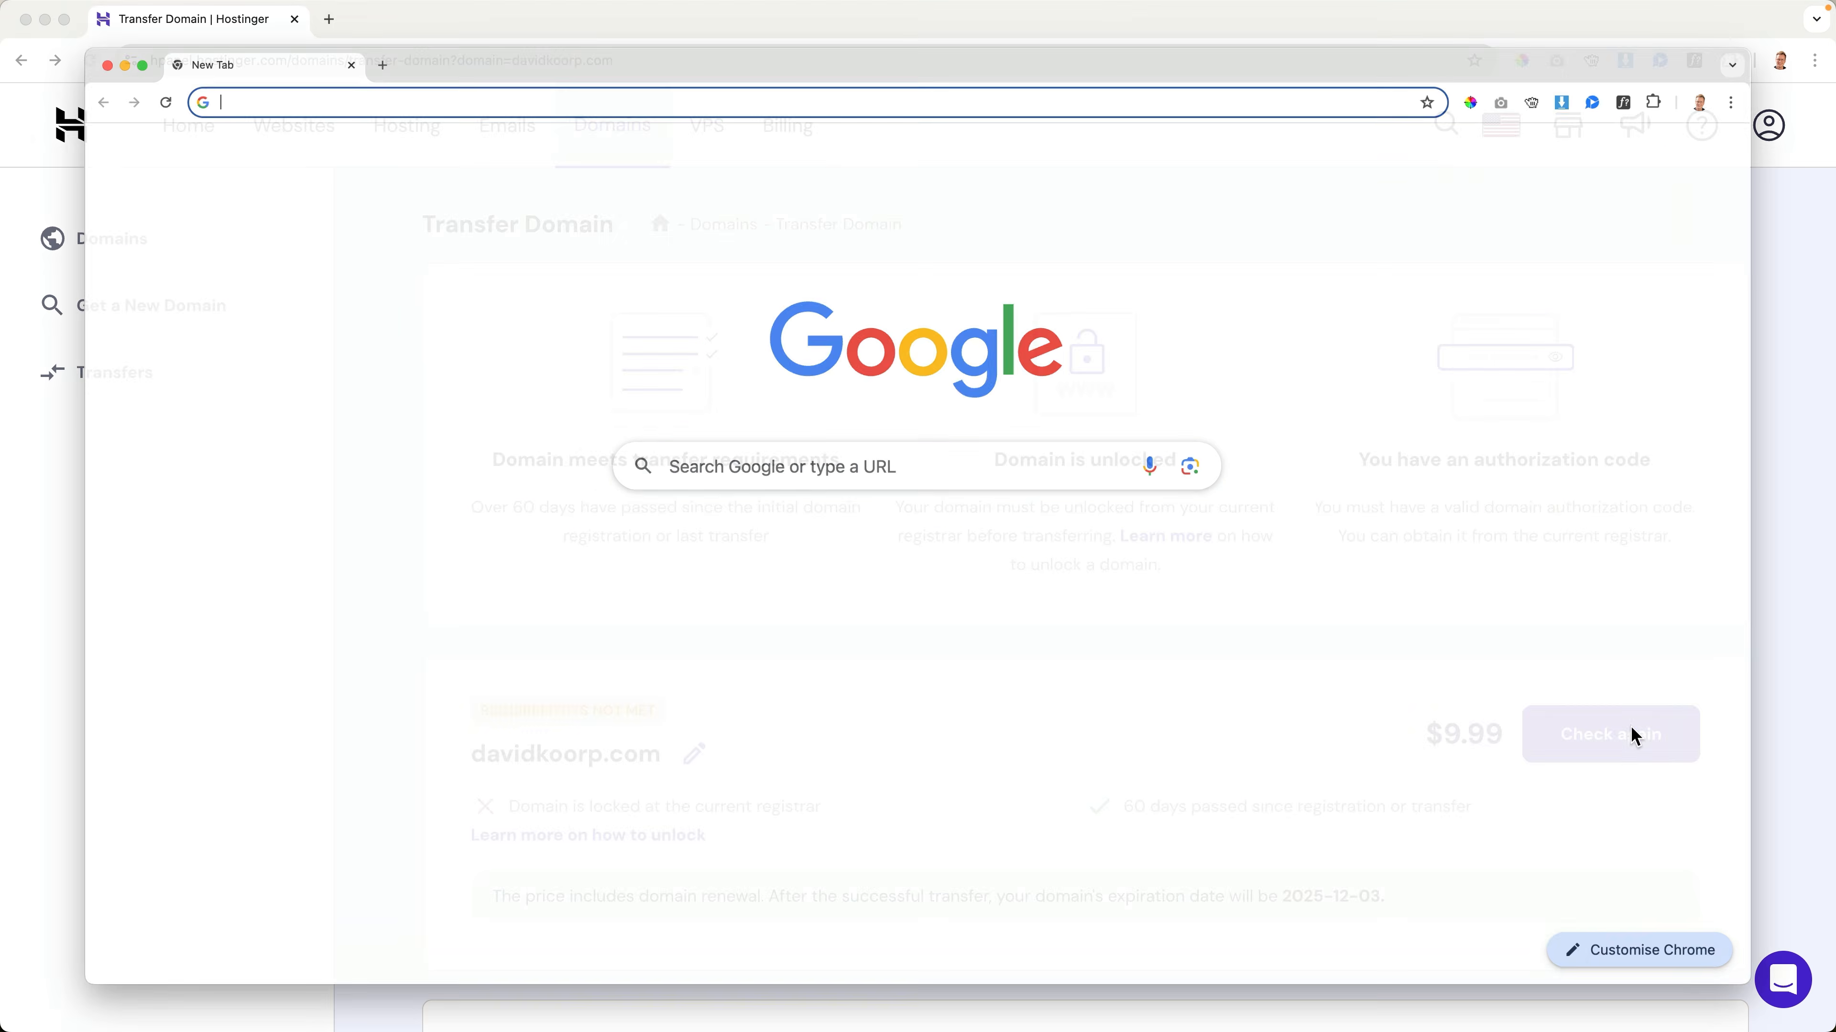
text(hostgat)
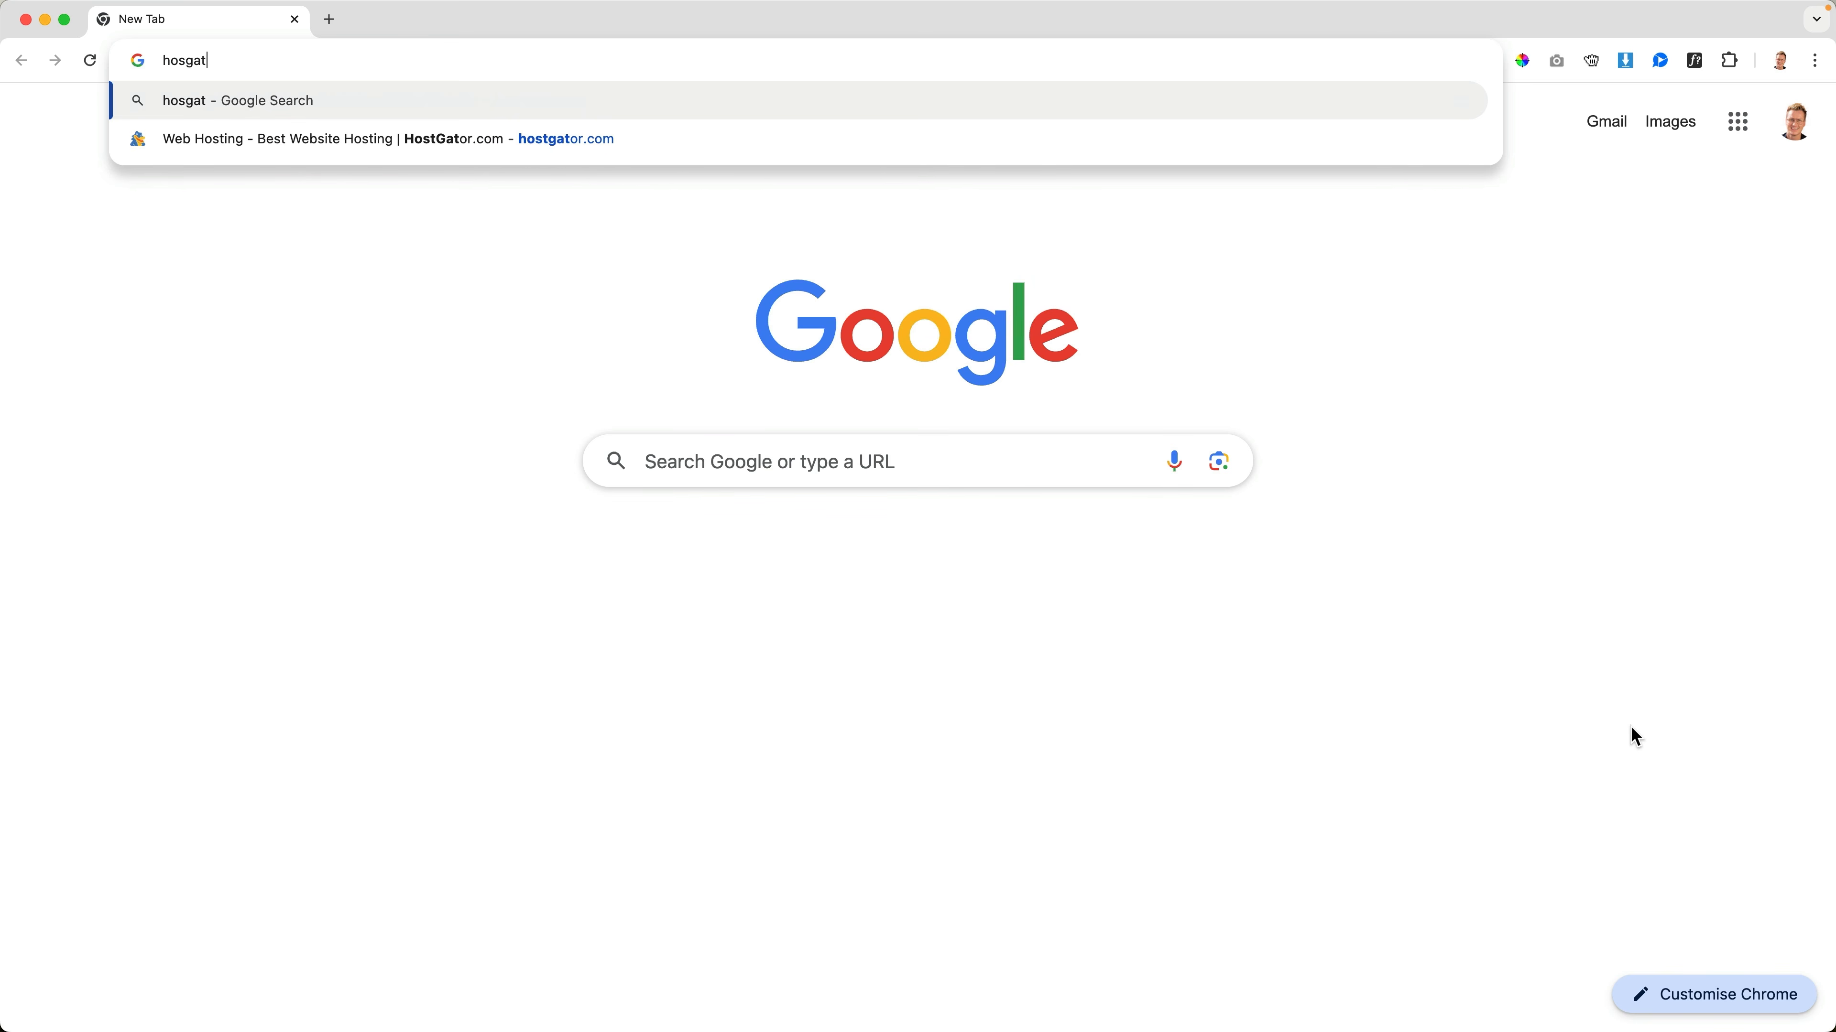
key(BackSpace)
key(BackSpace)
key(BackSpace)
text(tgator.com)
key(Return)
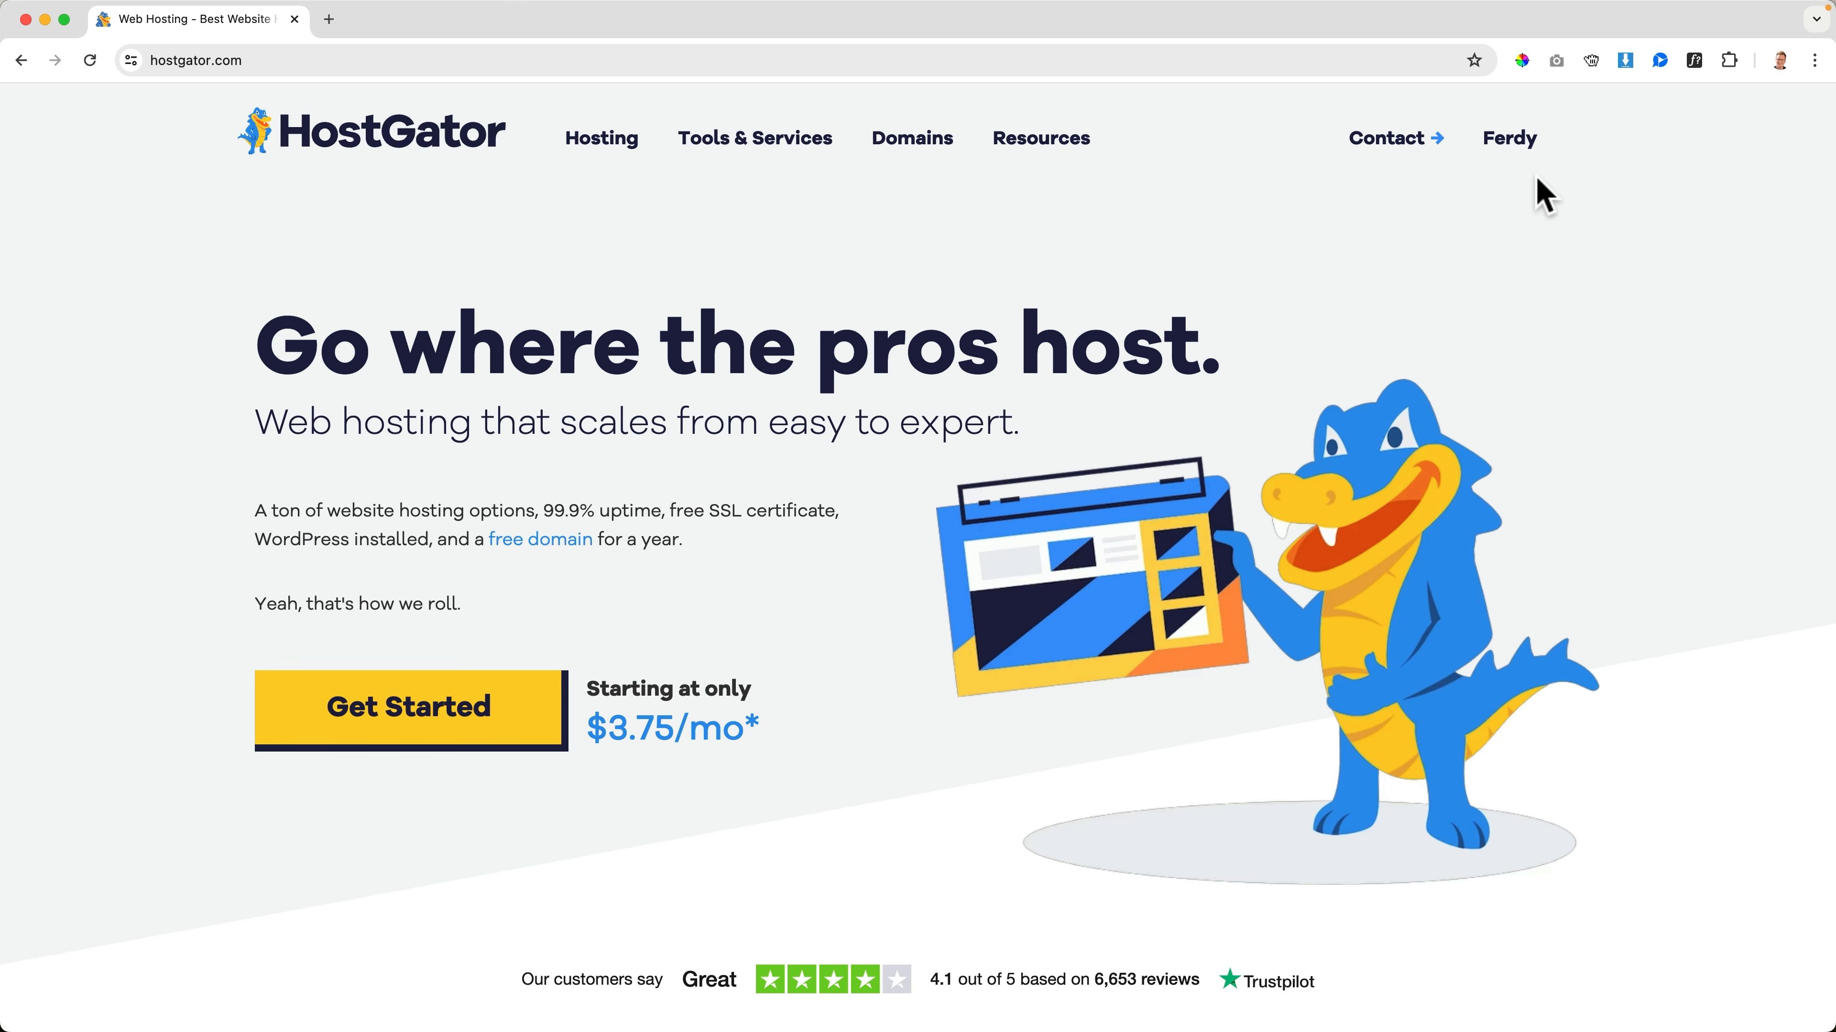
mouse_move(1524, 154)
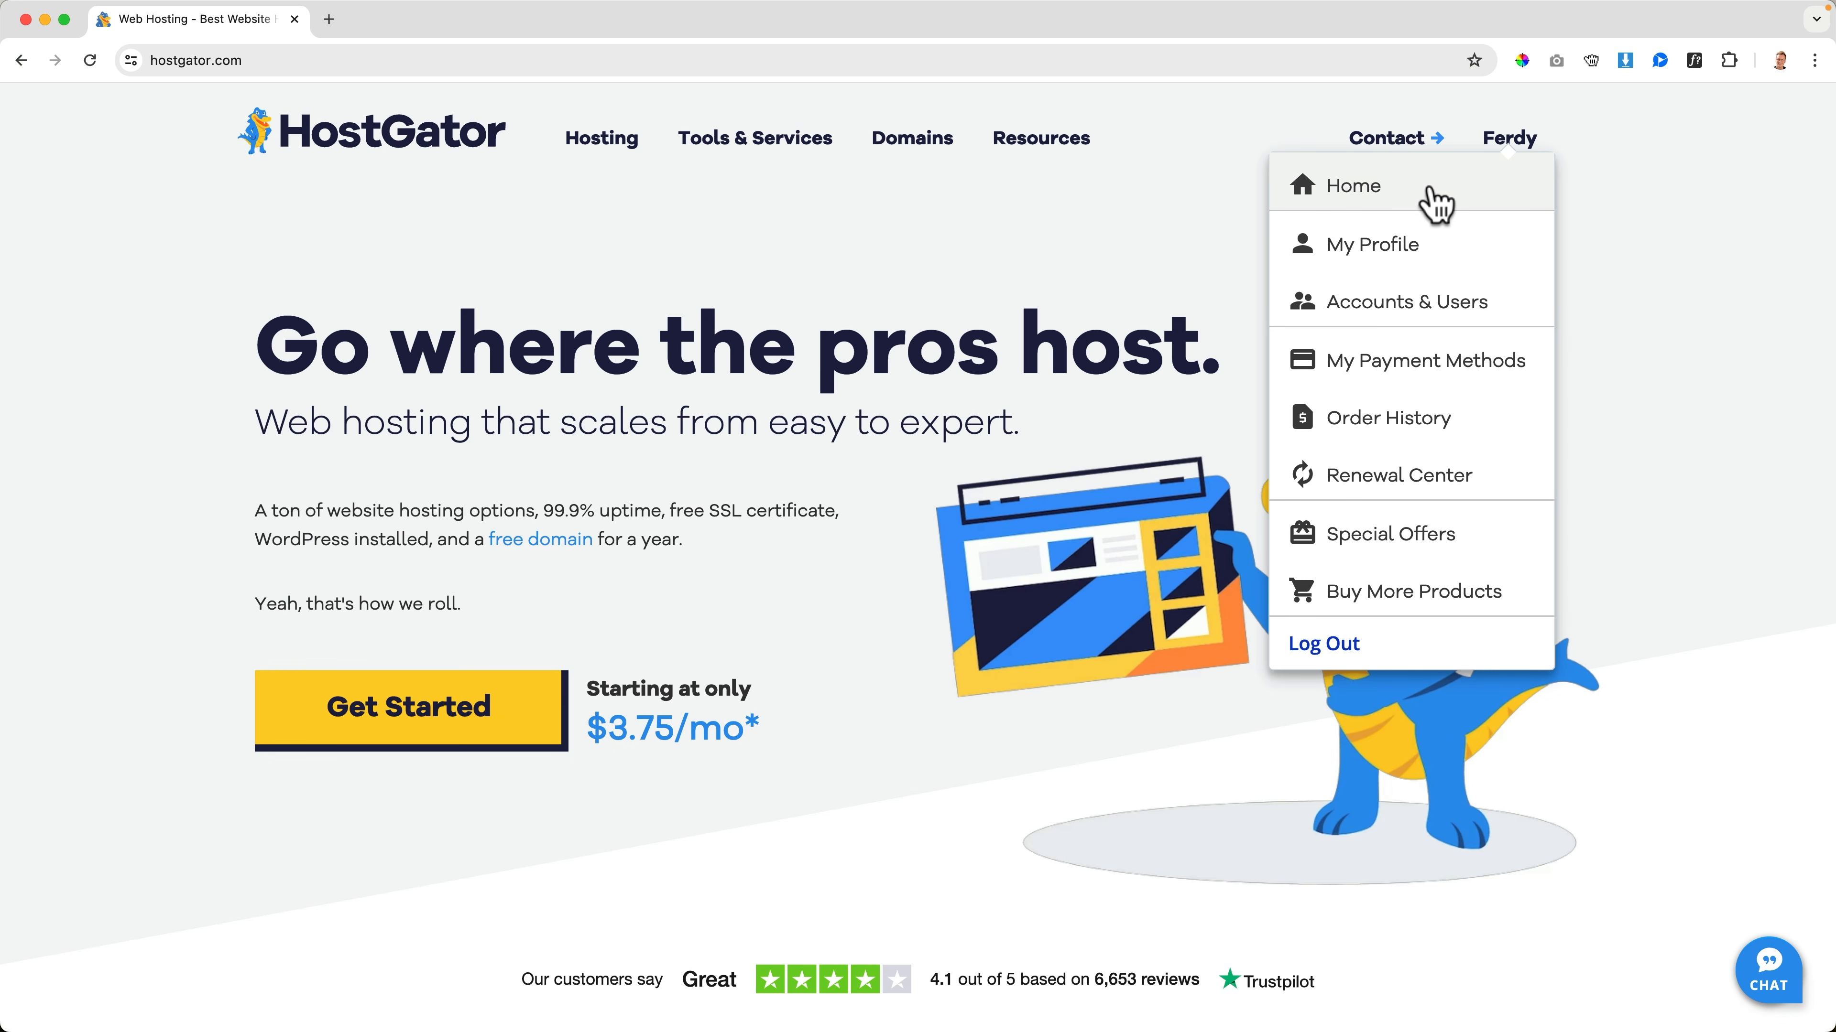
click(1436, 206)
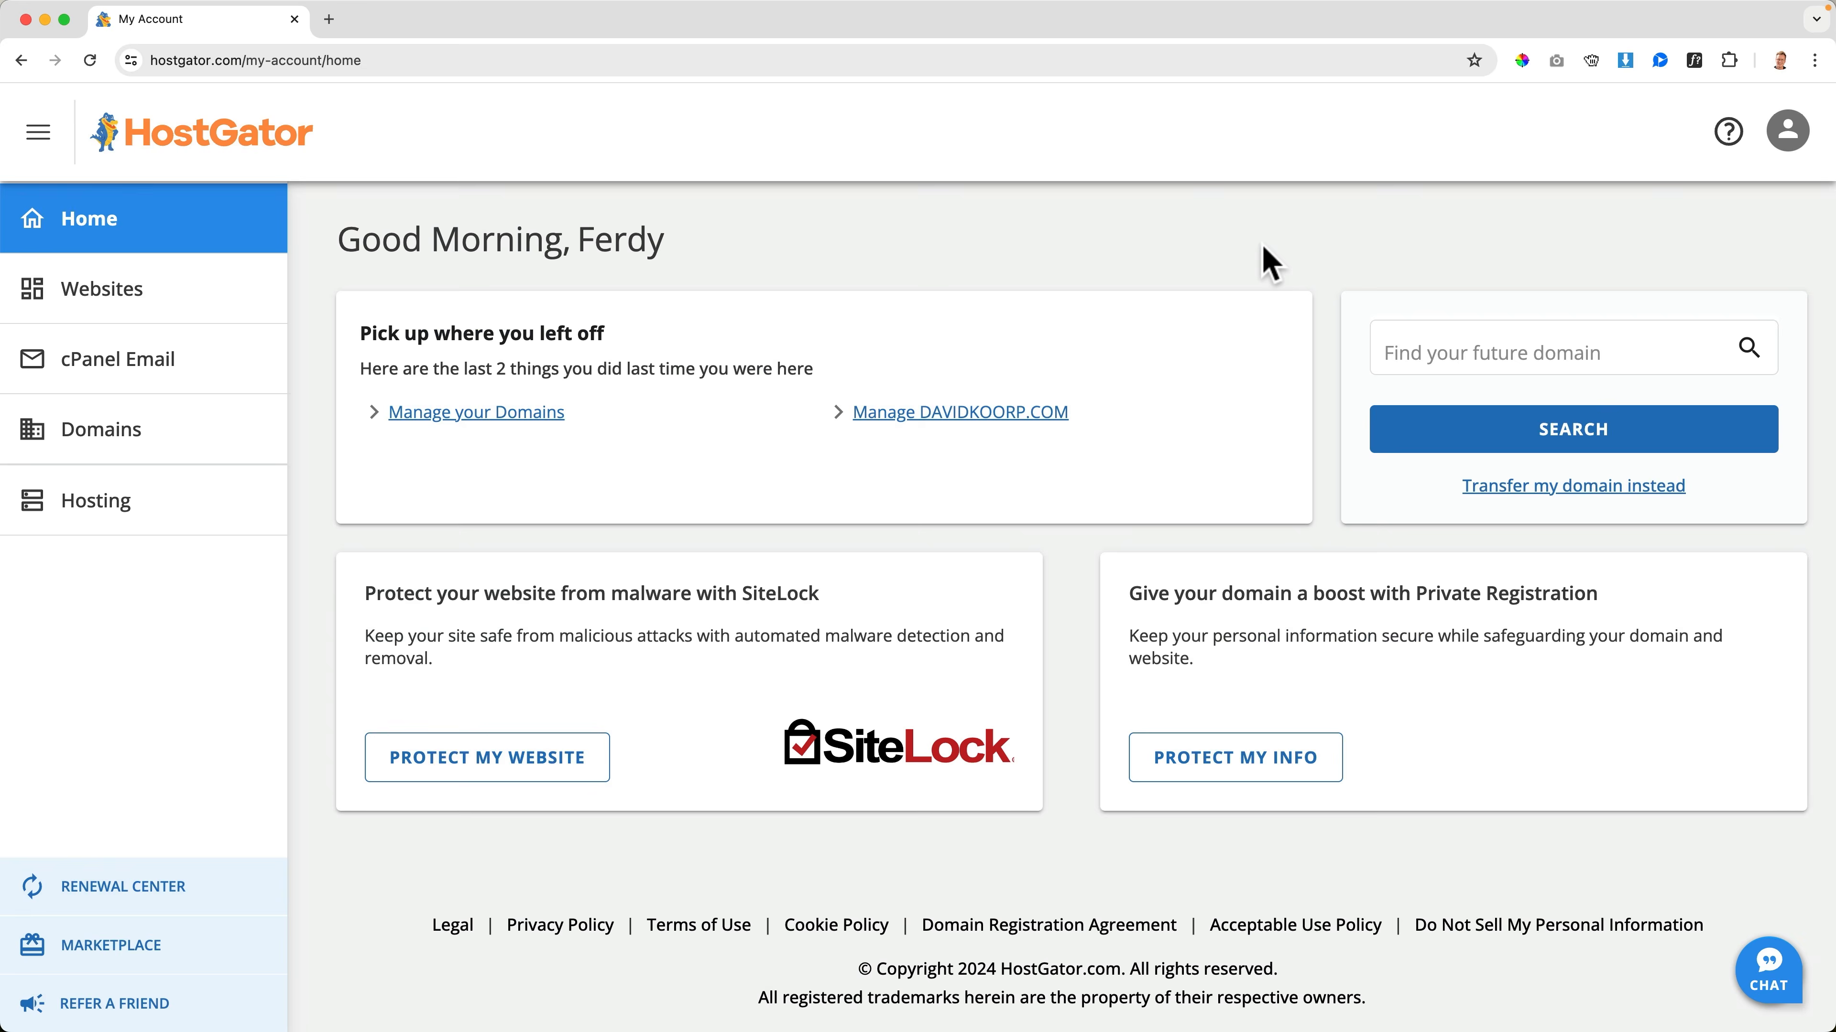
click(108, 443)
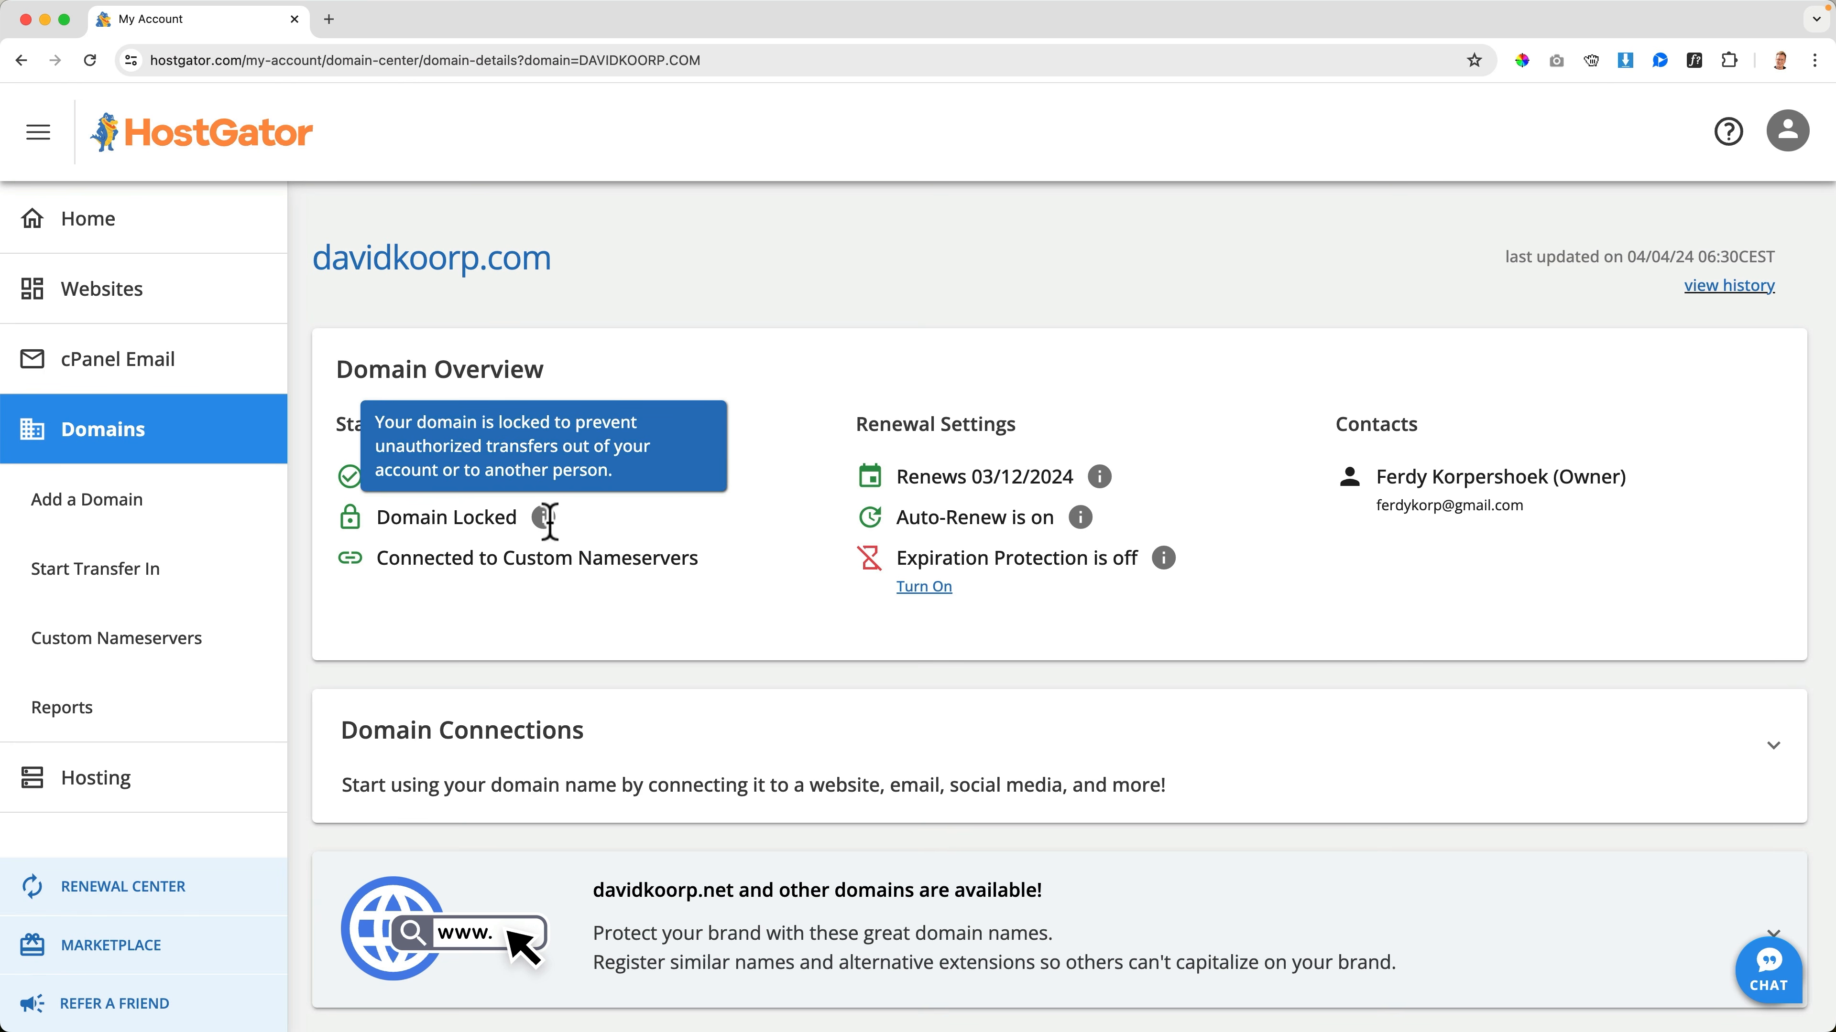
Unlock davidkoorp.com in the domain's Transfer or Move Domain settings
scroll(750, 550, down, 10)
scroll(744, 560, down, 2)
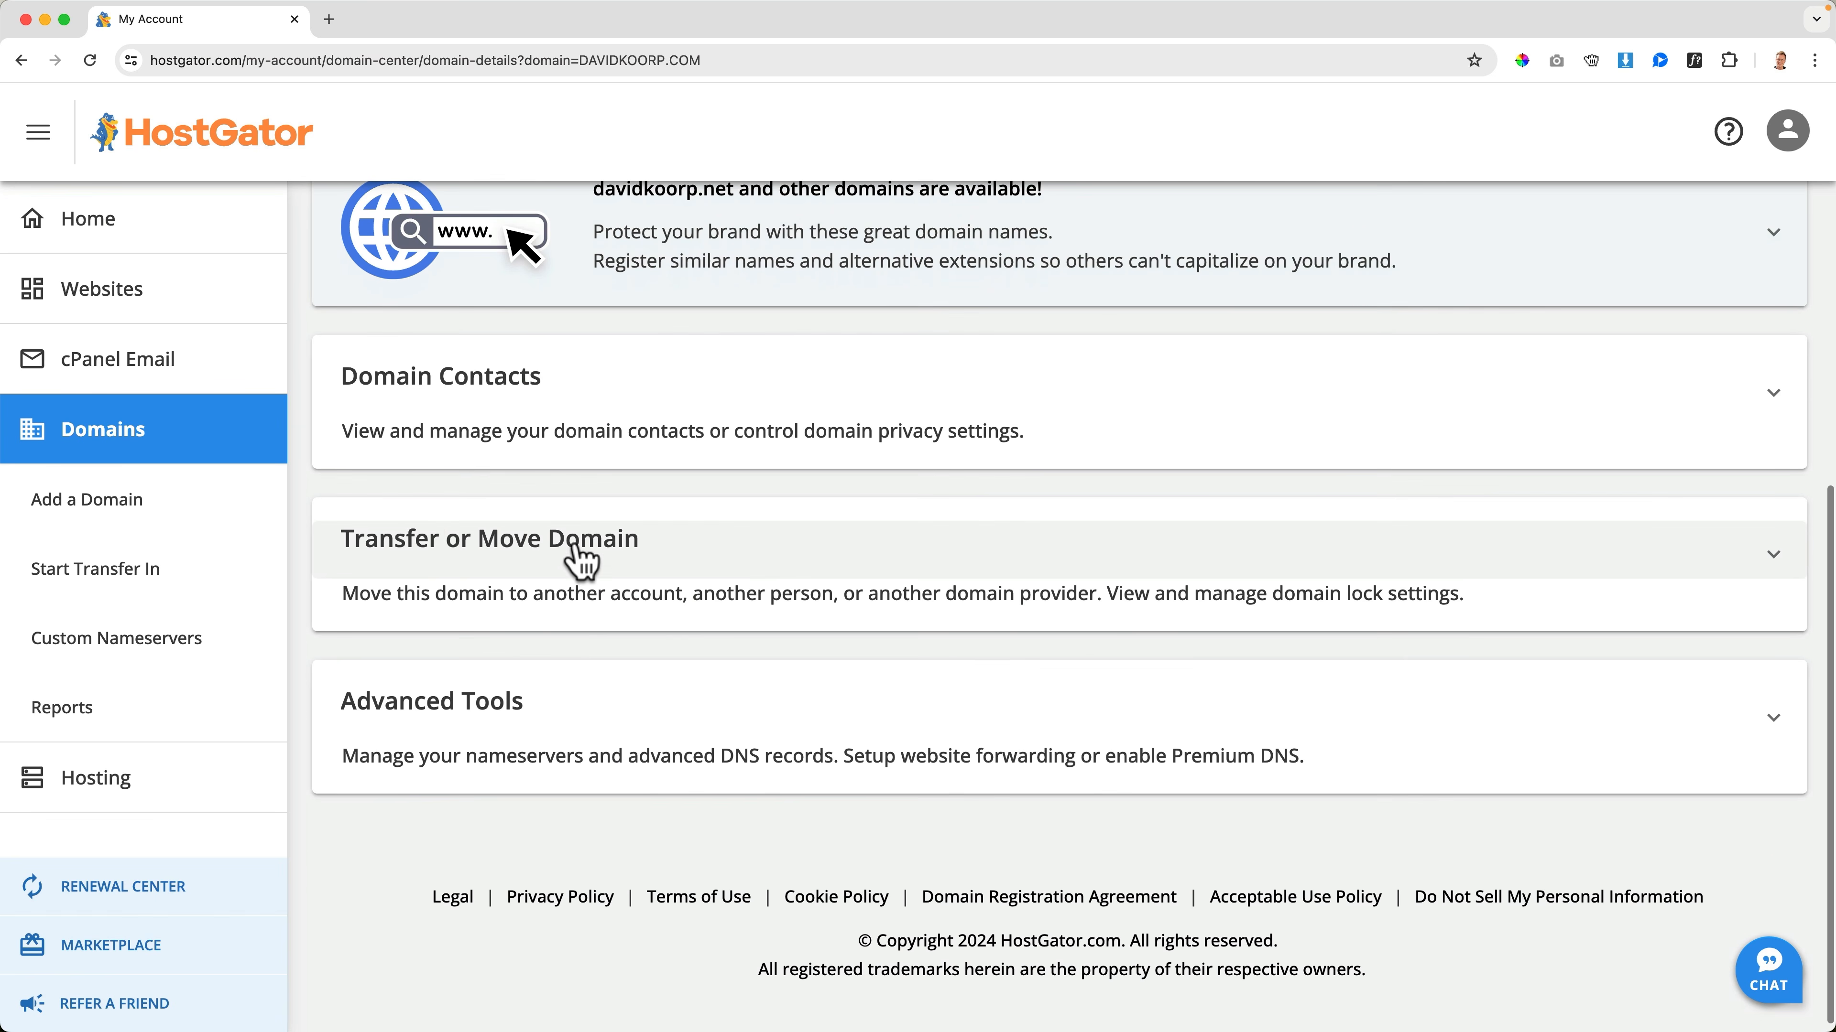
click(640, 554)
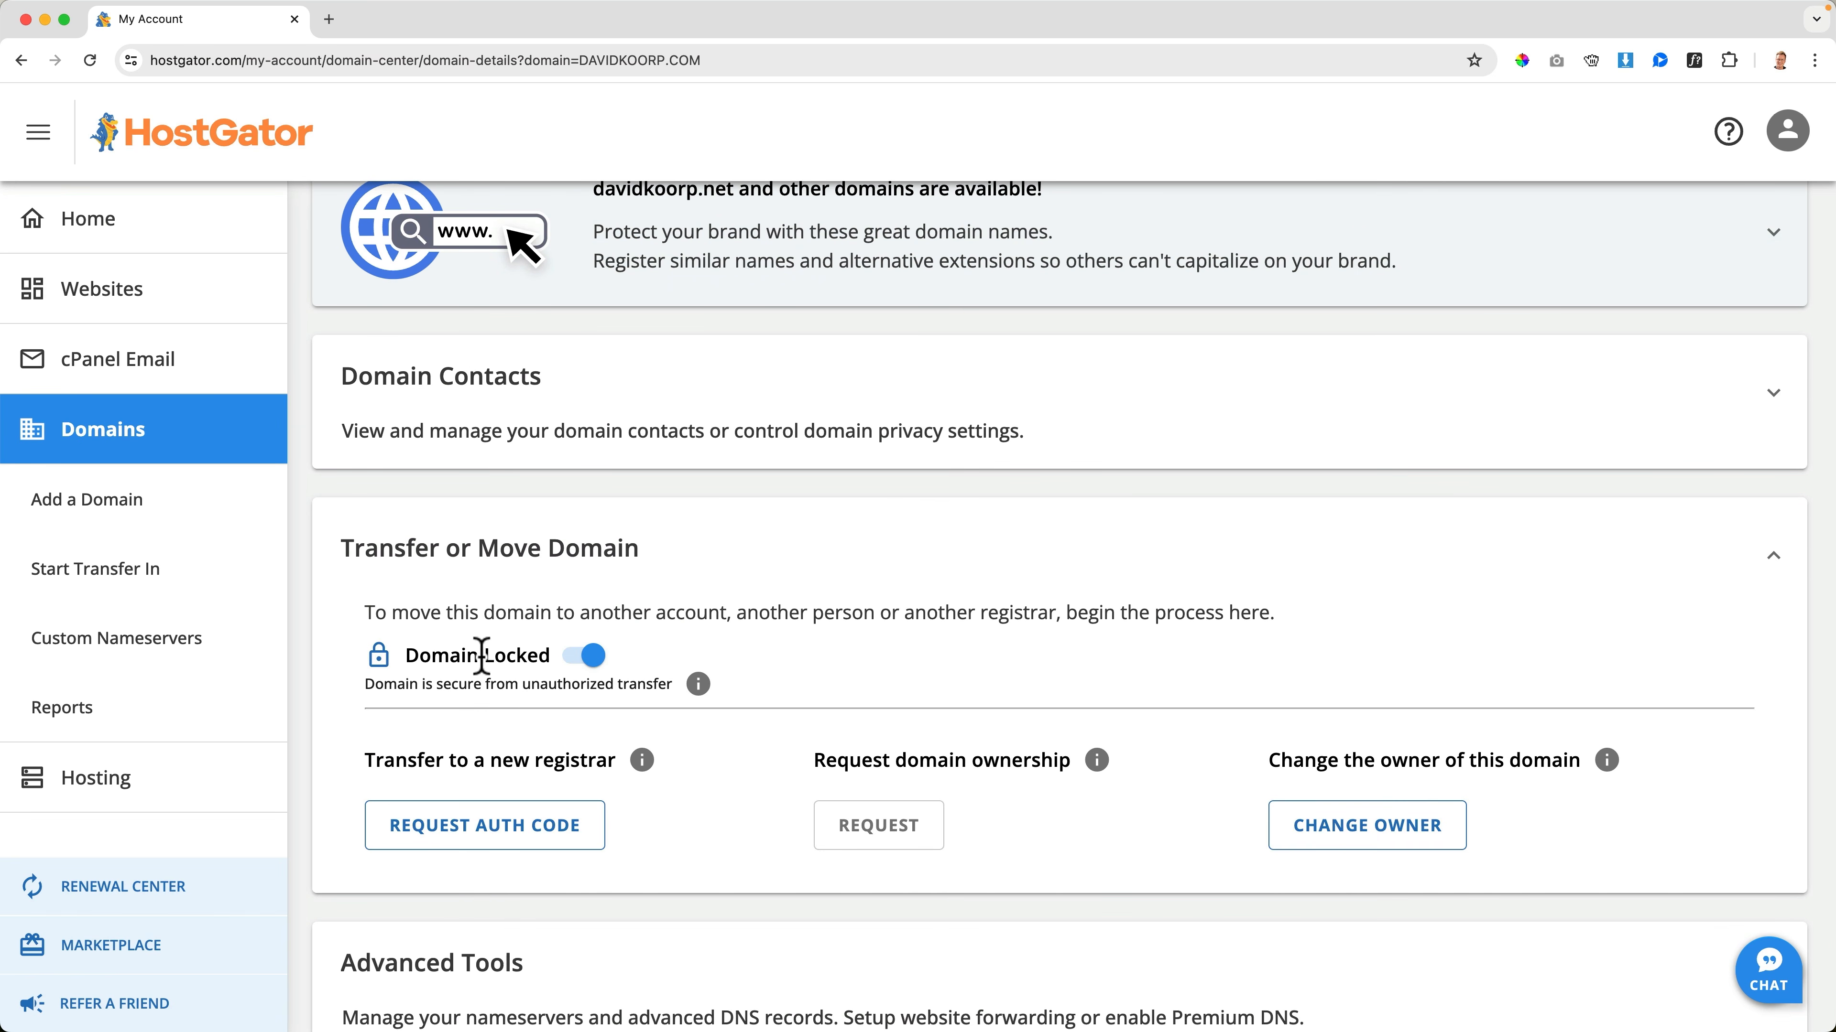
click(587, 656)
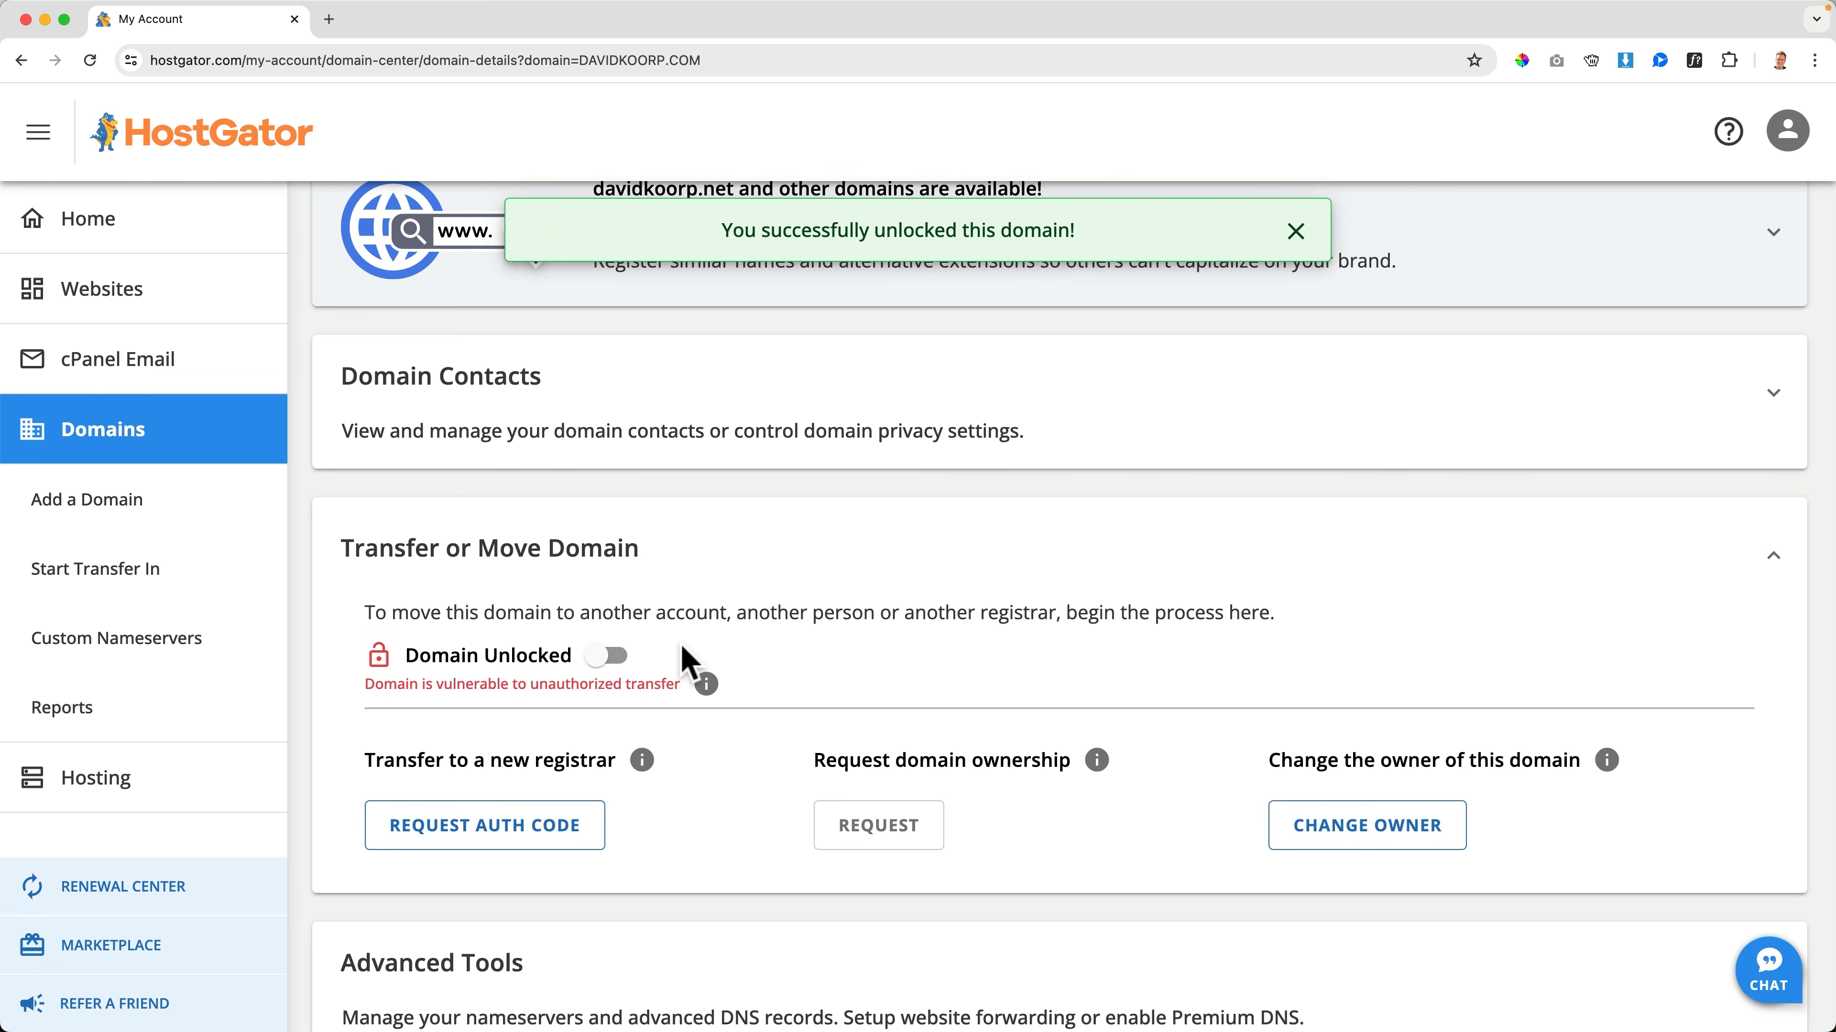
Request the domain's authorization code for a new registrar, giving "I found a better price" as the reason, and continue
scroll(680, 656, down, 3)
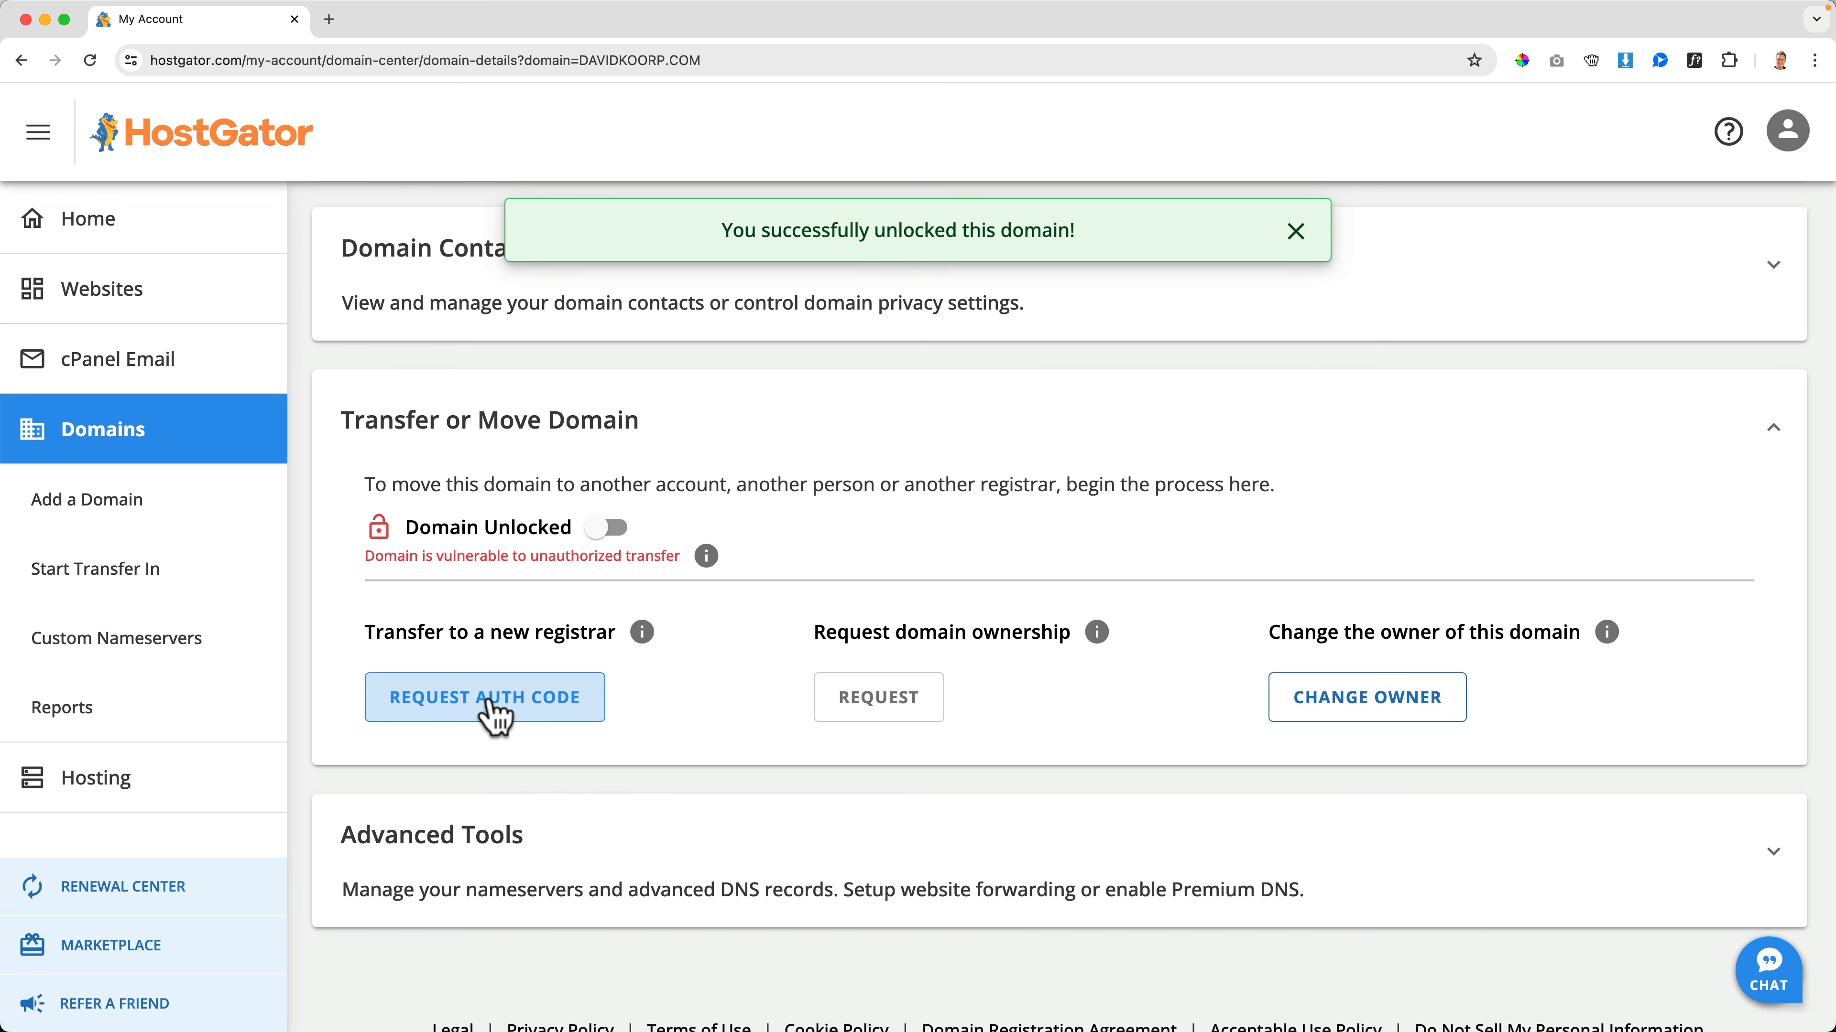
click(532, 699)
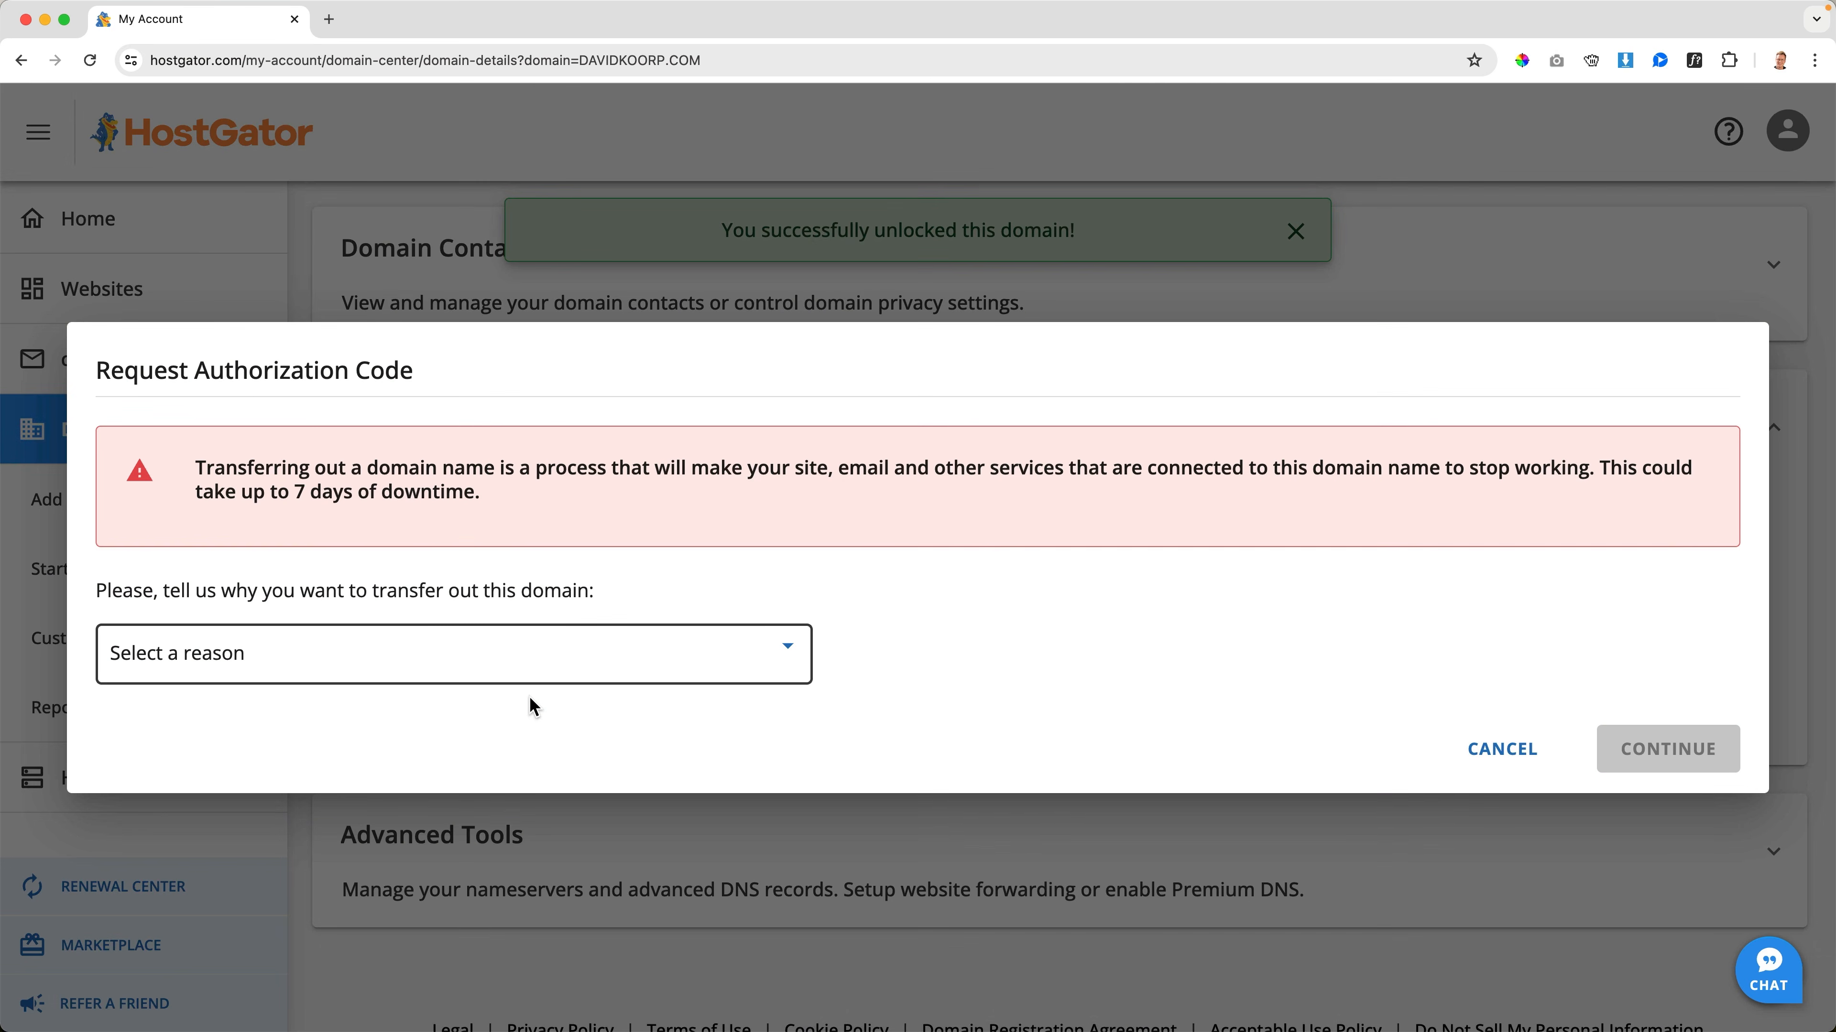
click(528, 681)
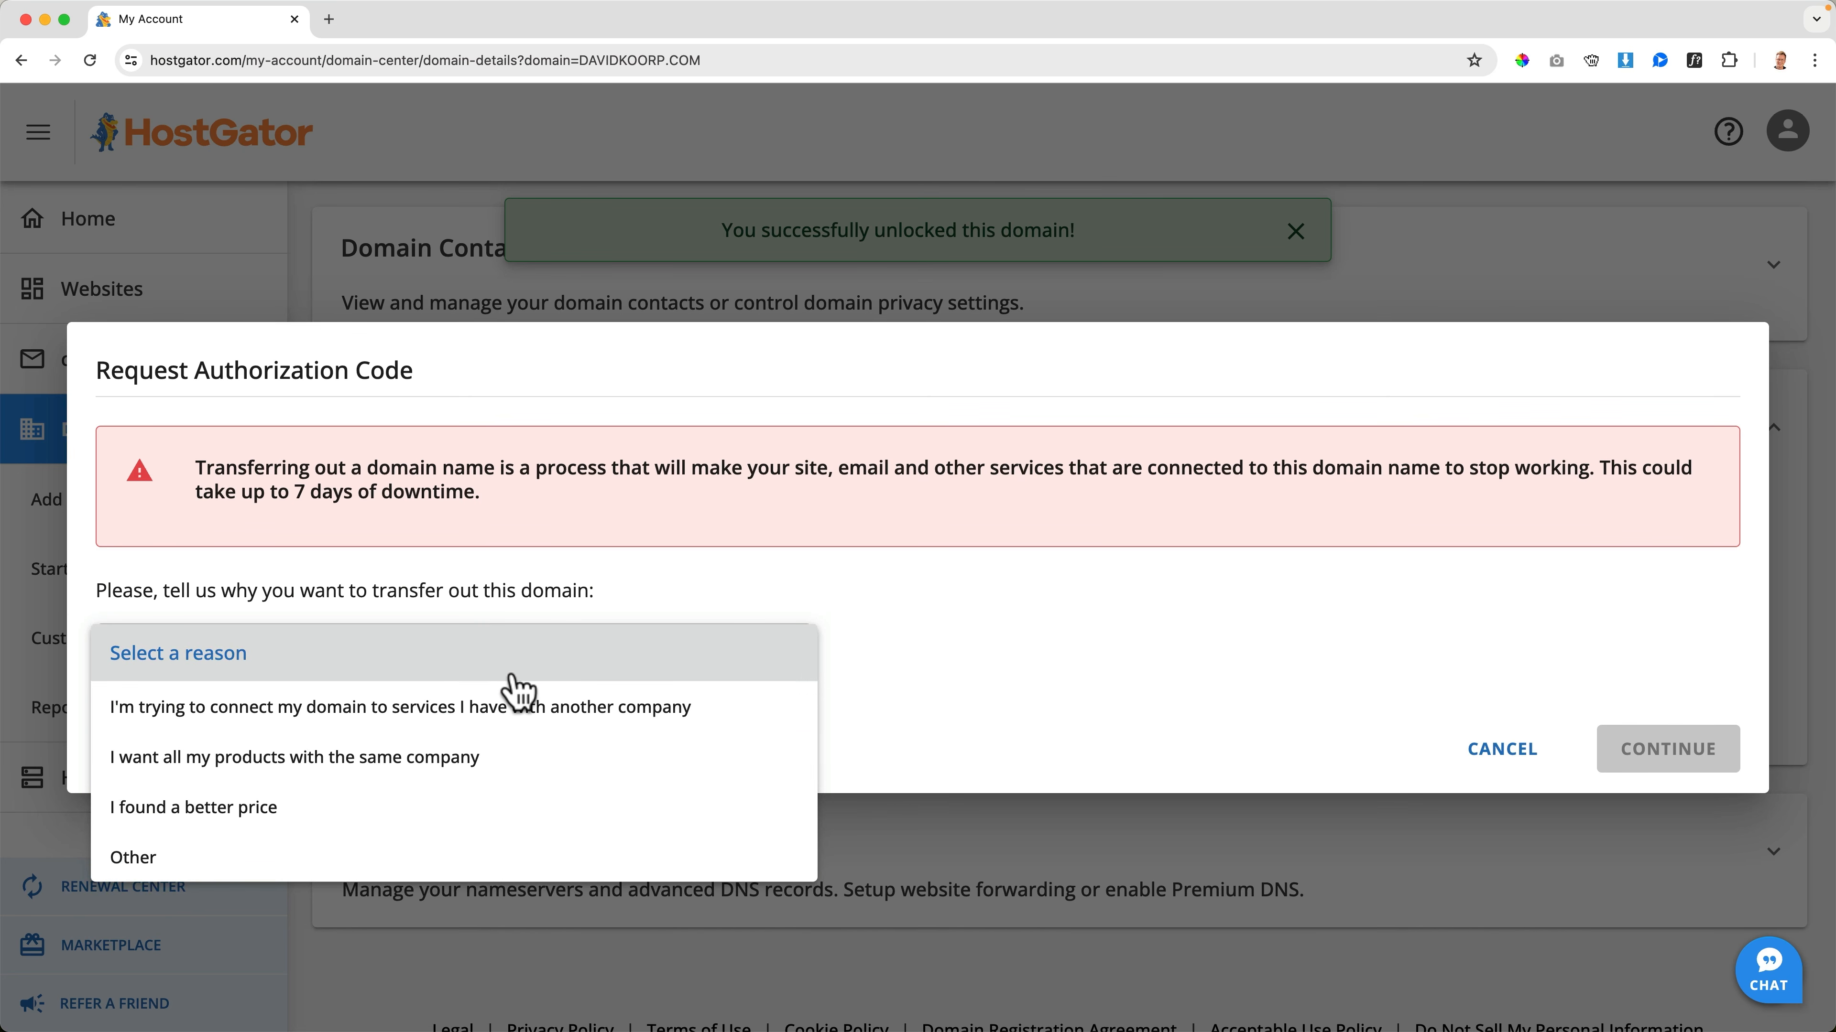
click(387, 809)
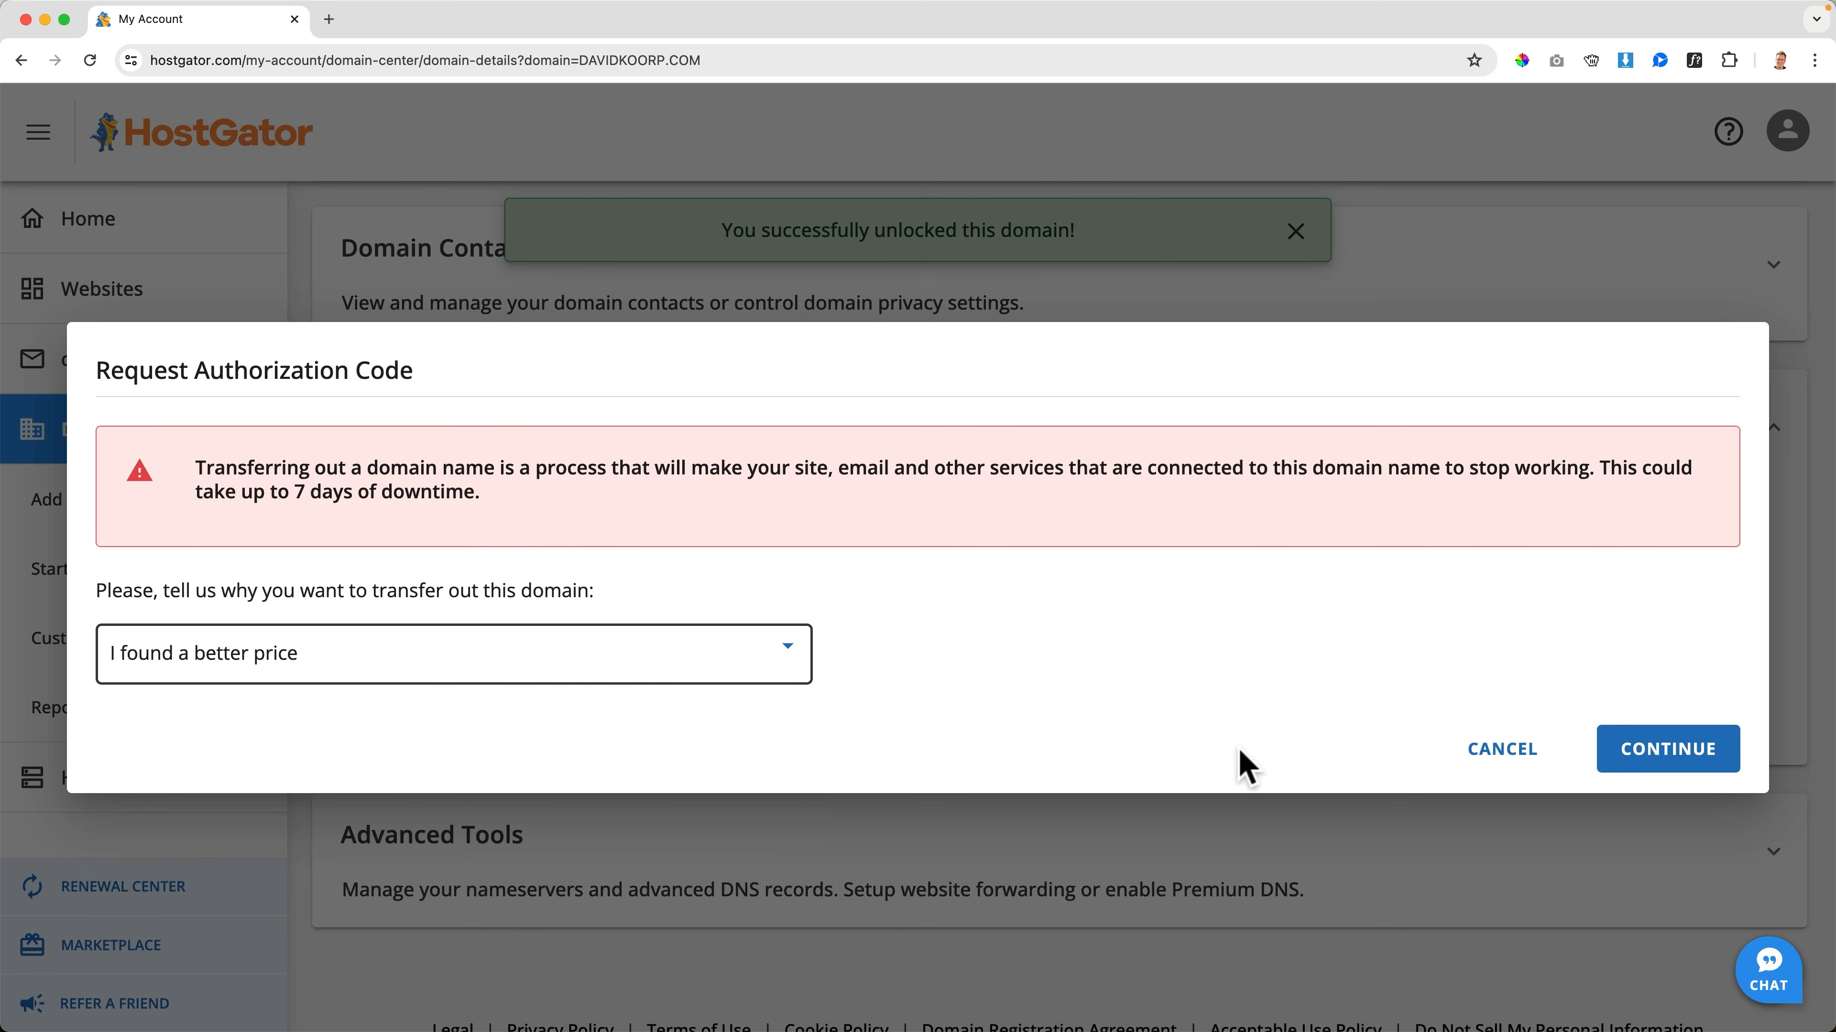
click(1659, 756)
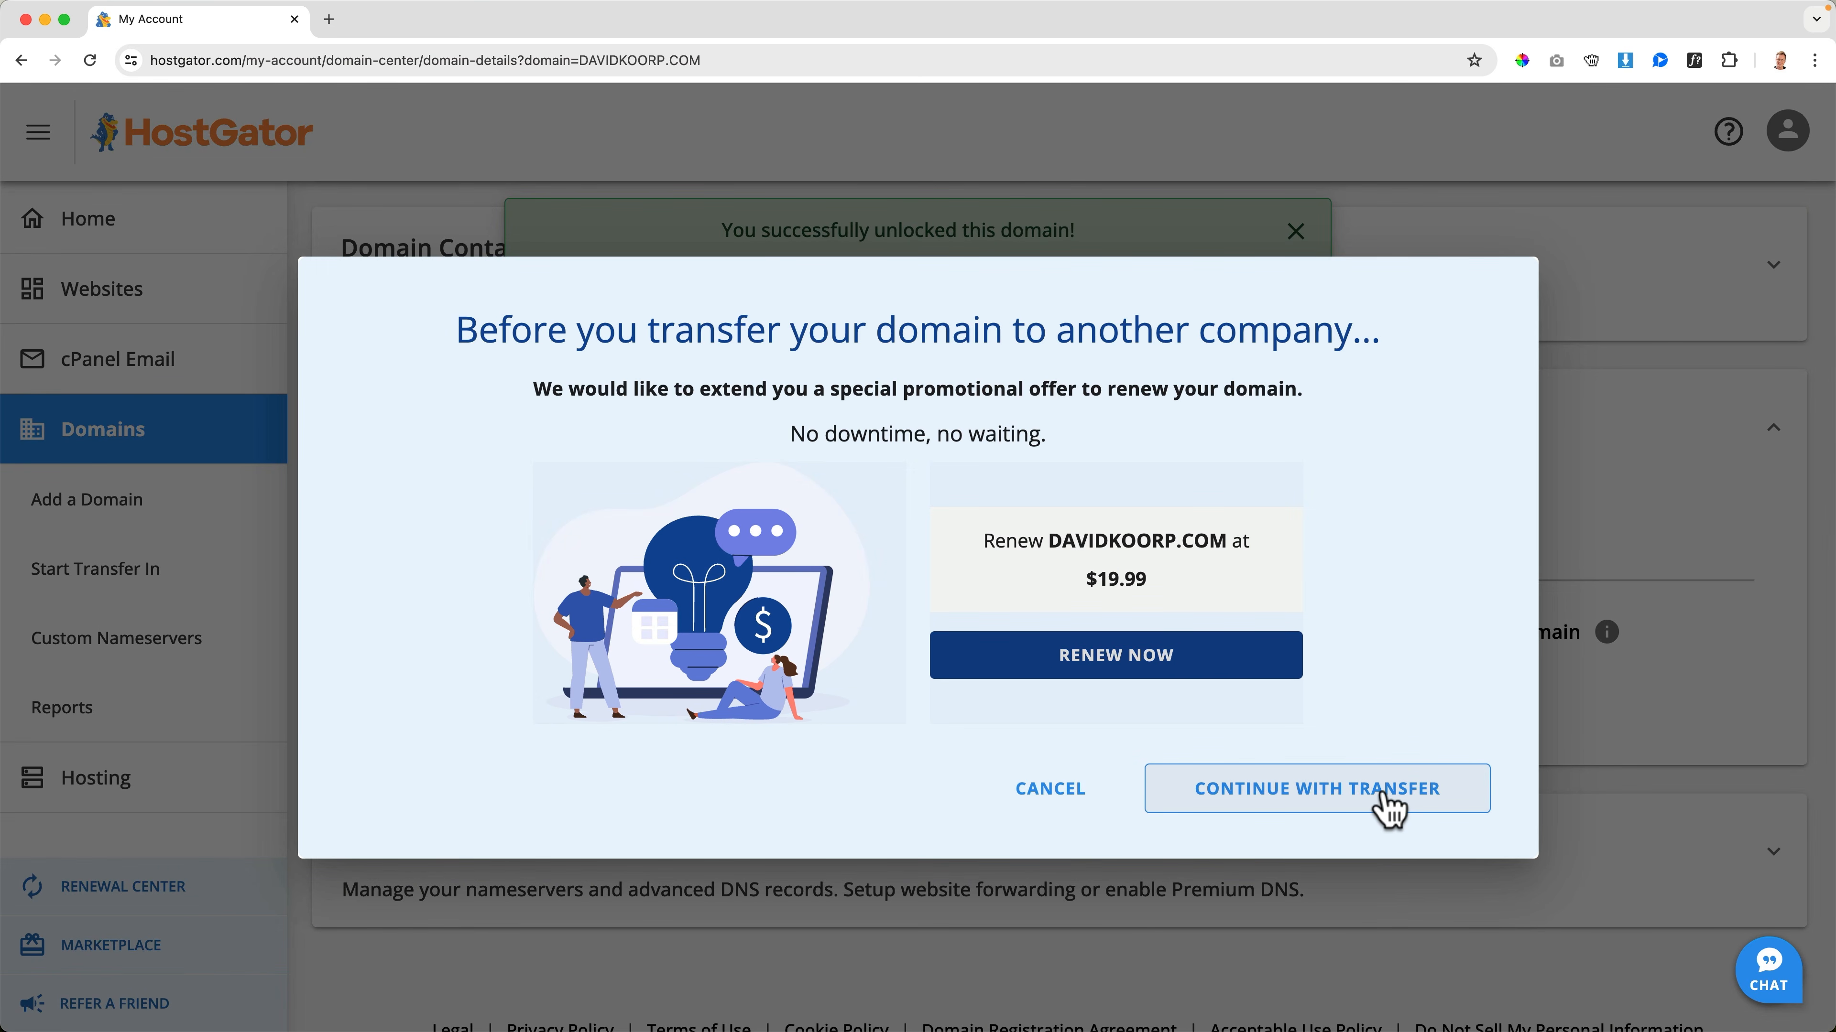
Continue with the transfer past the renewal offer, send the authorization code, and open HostGator's authorization code message in Gmail
click(1386, 808)
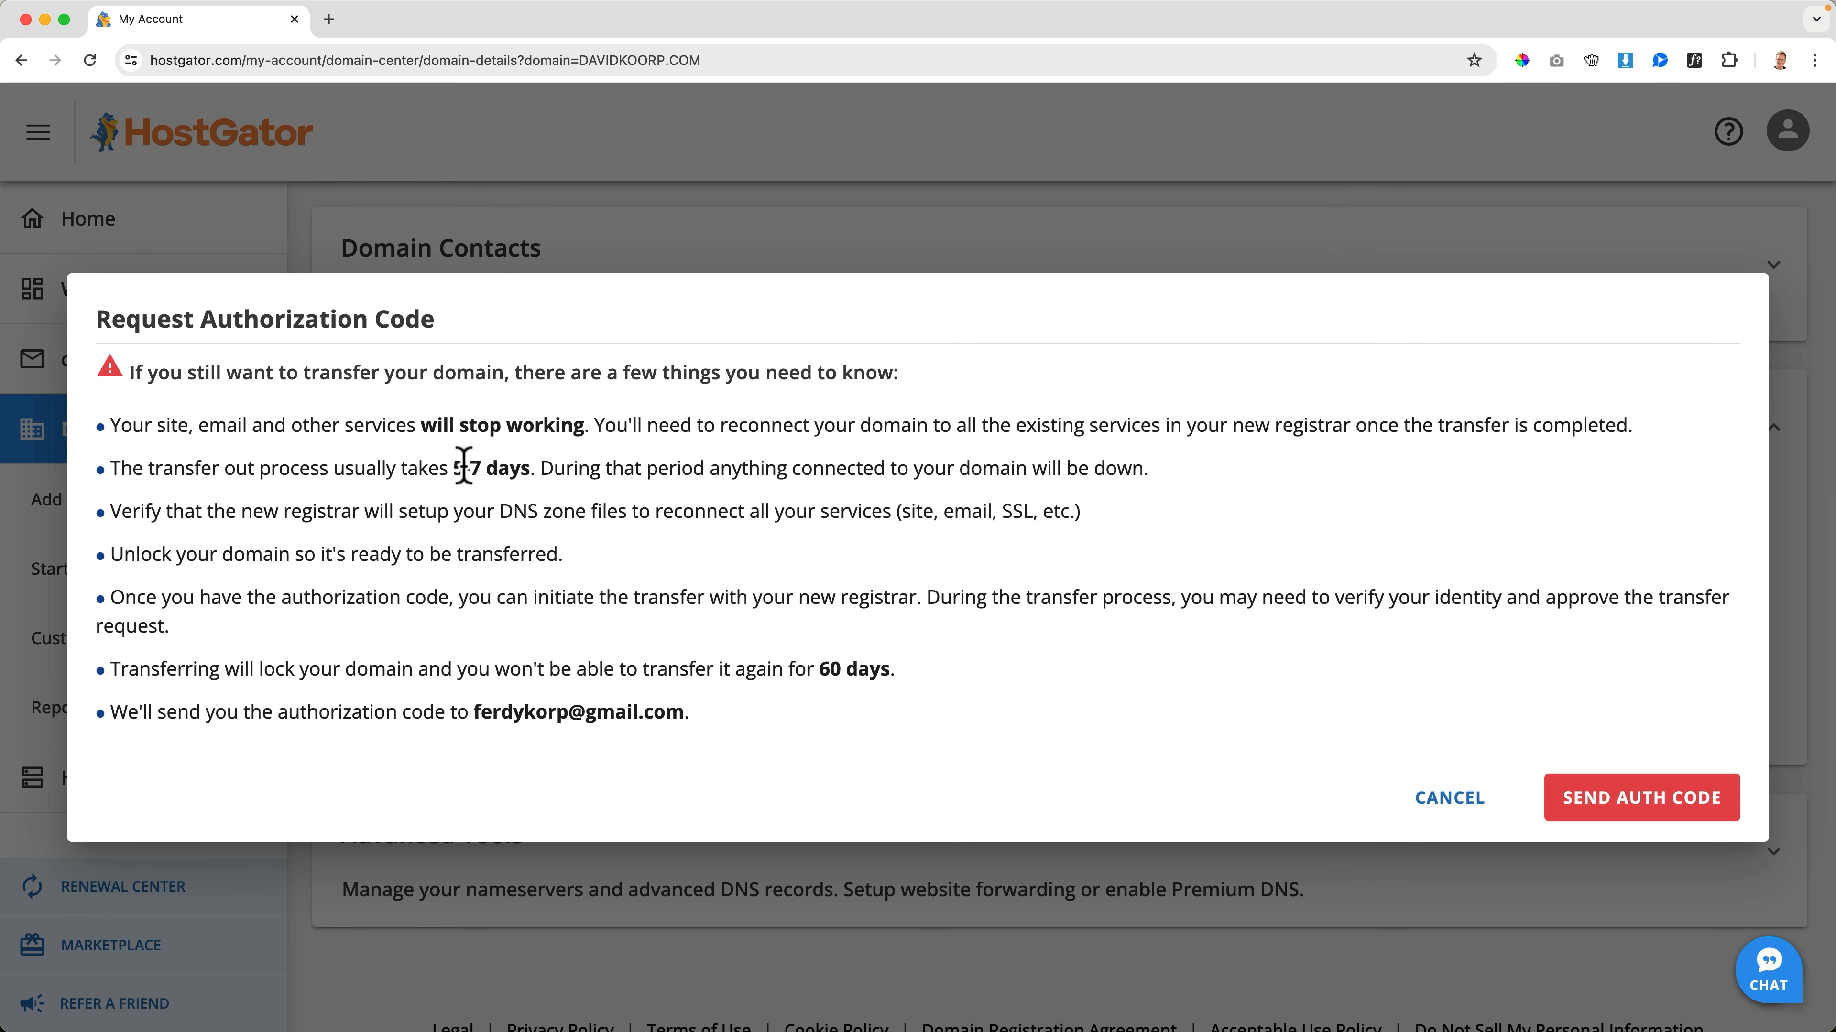
click(1642, 802)
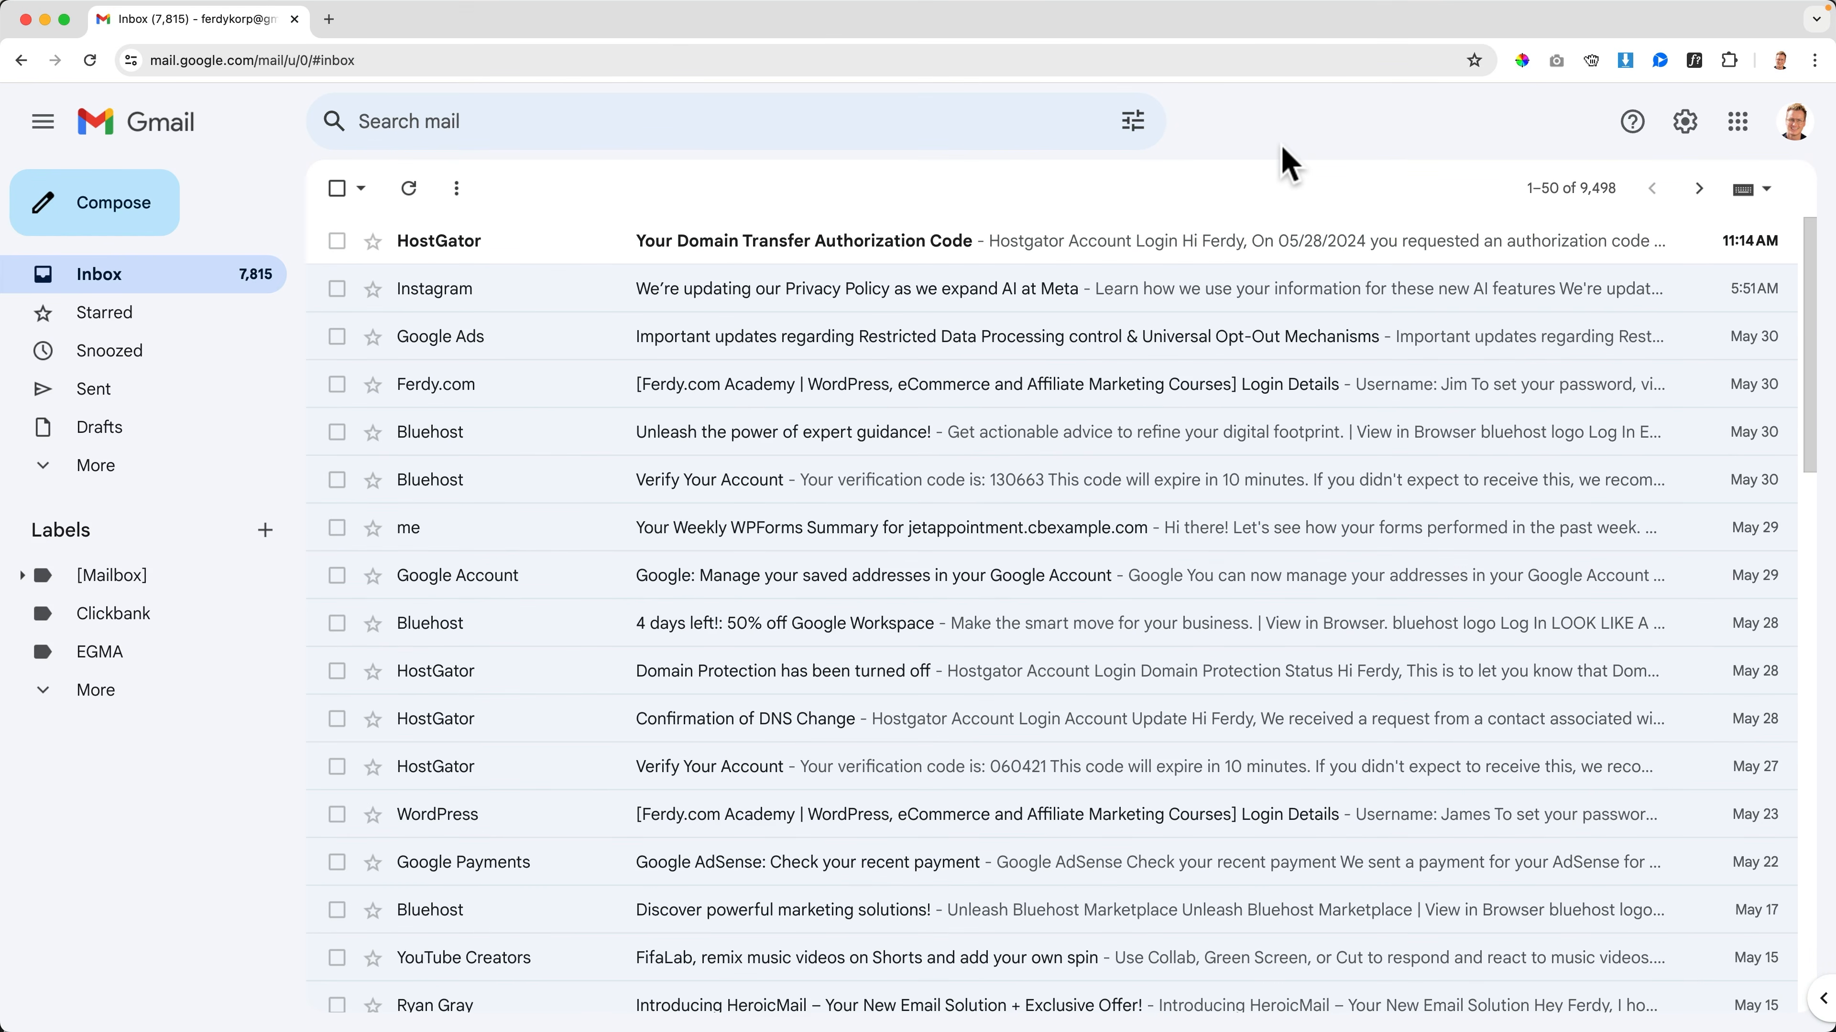
click(491, 251)
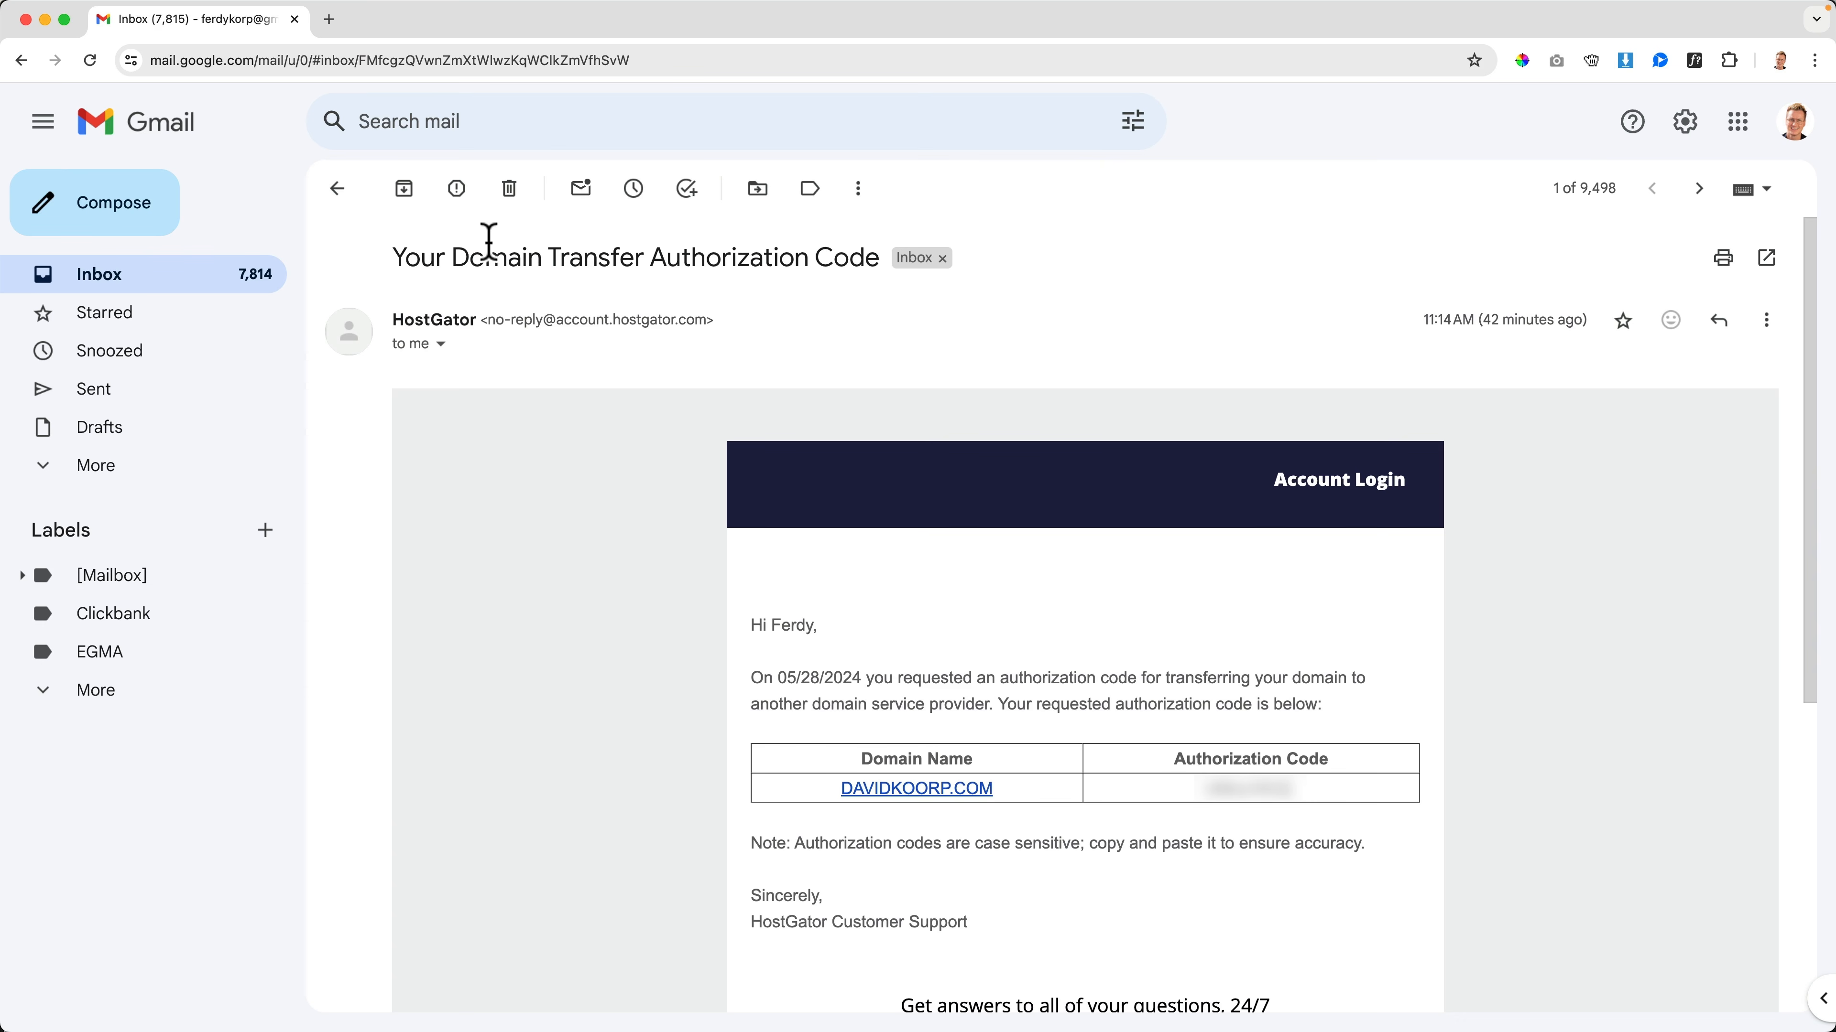
Open HostGator's live chat from the authorization code e-mail, examine the support chat window, and close the contact page
scroll(1228, 683, down, 3)
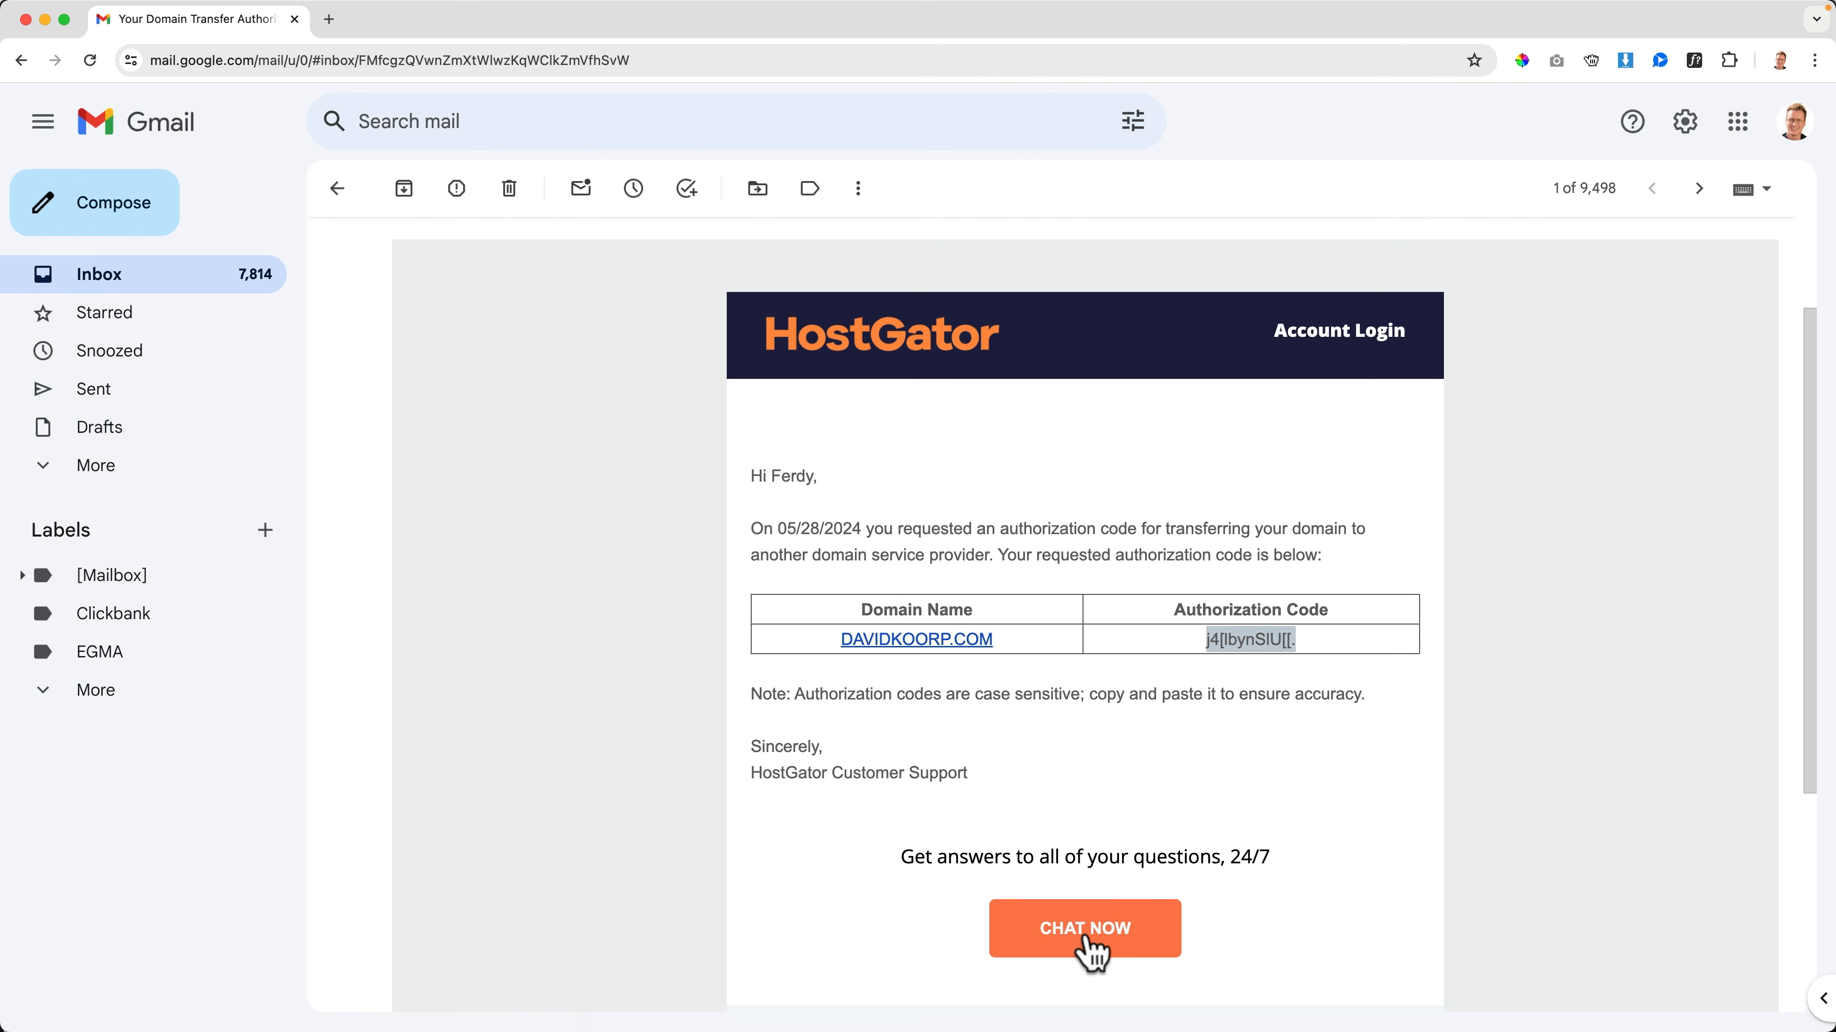
click(875, 944)
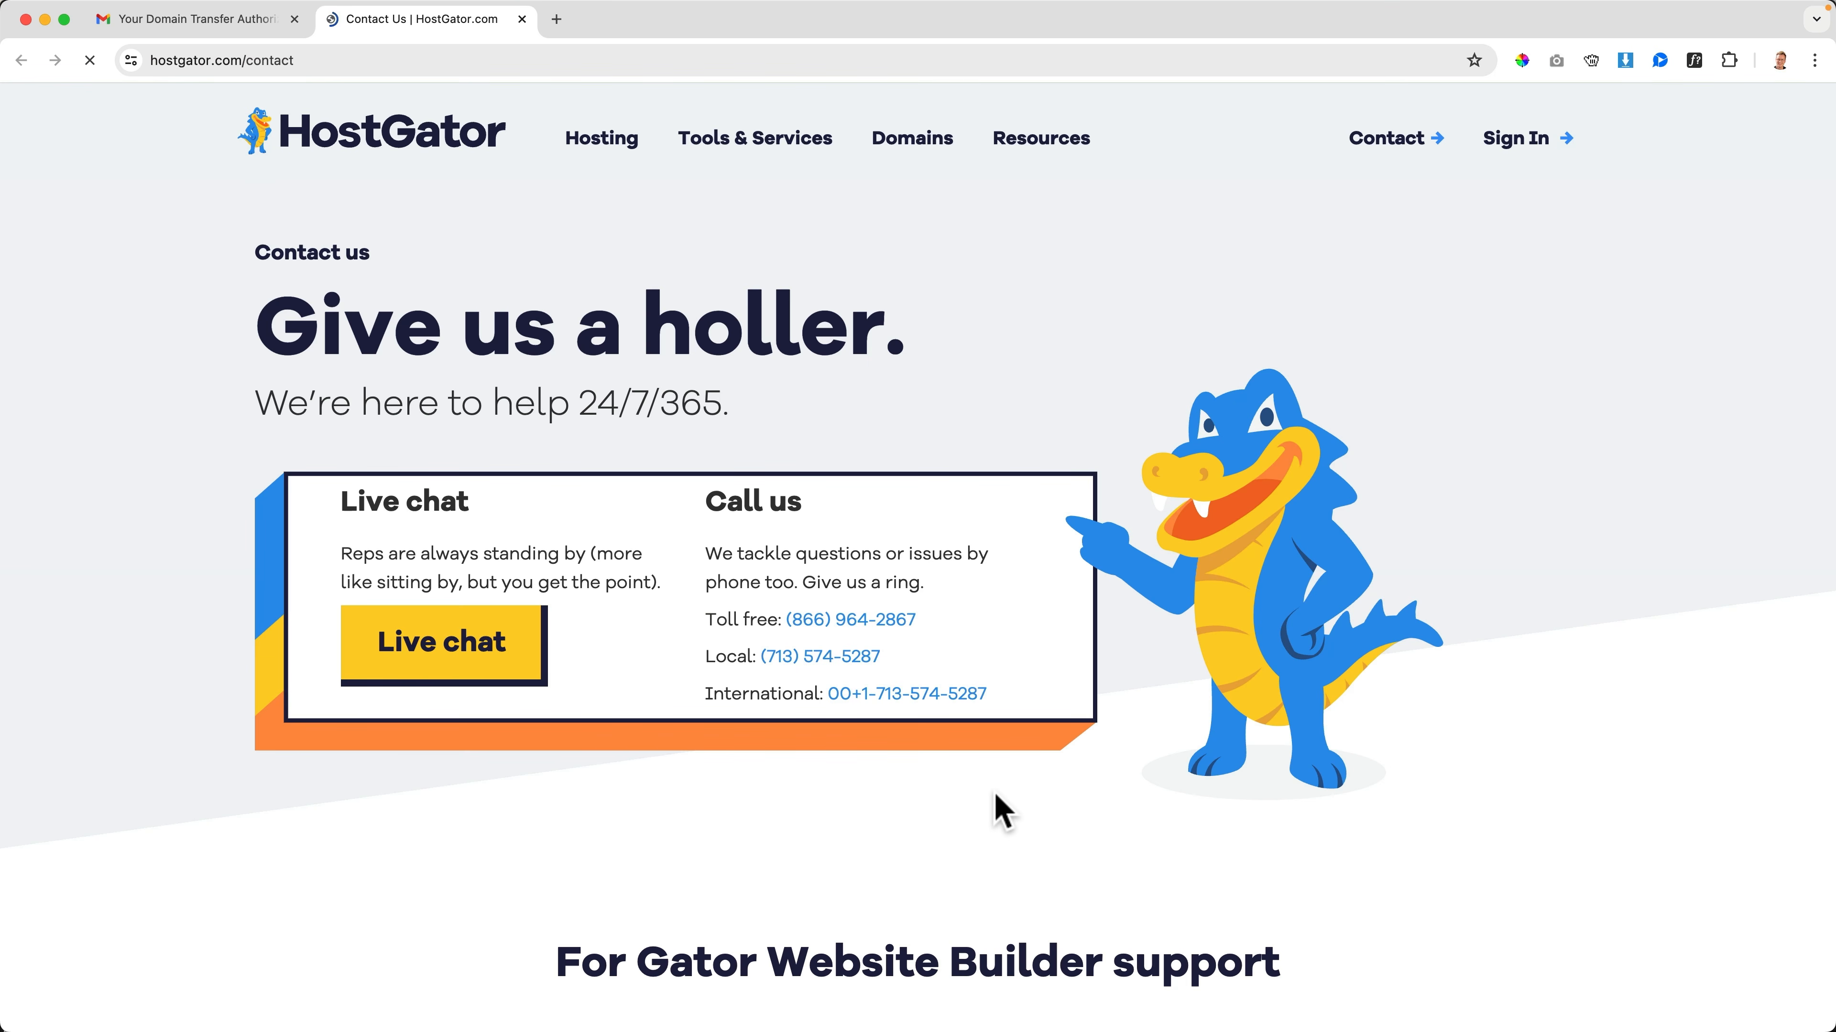
click(367, 661)
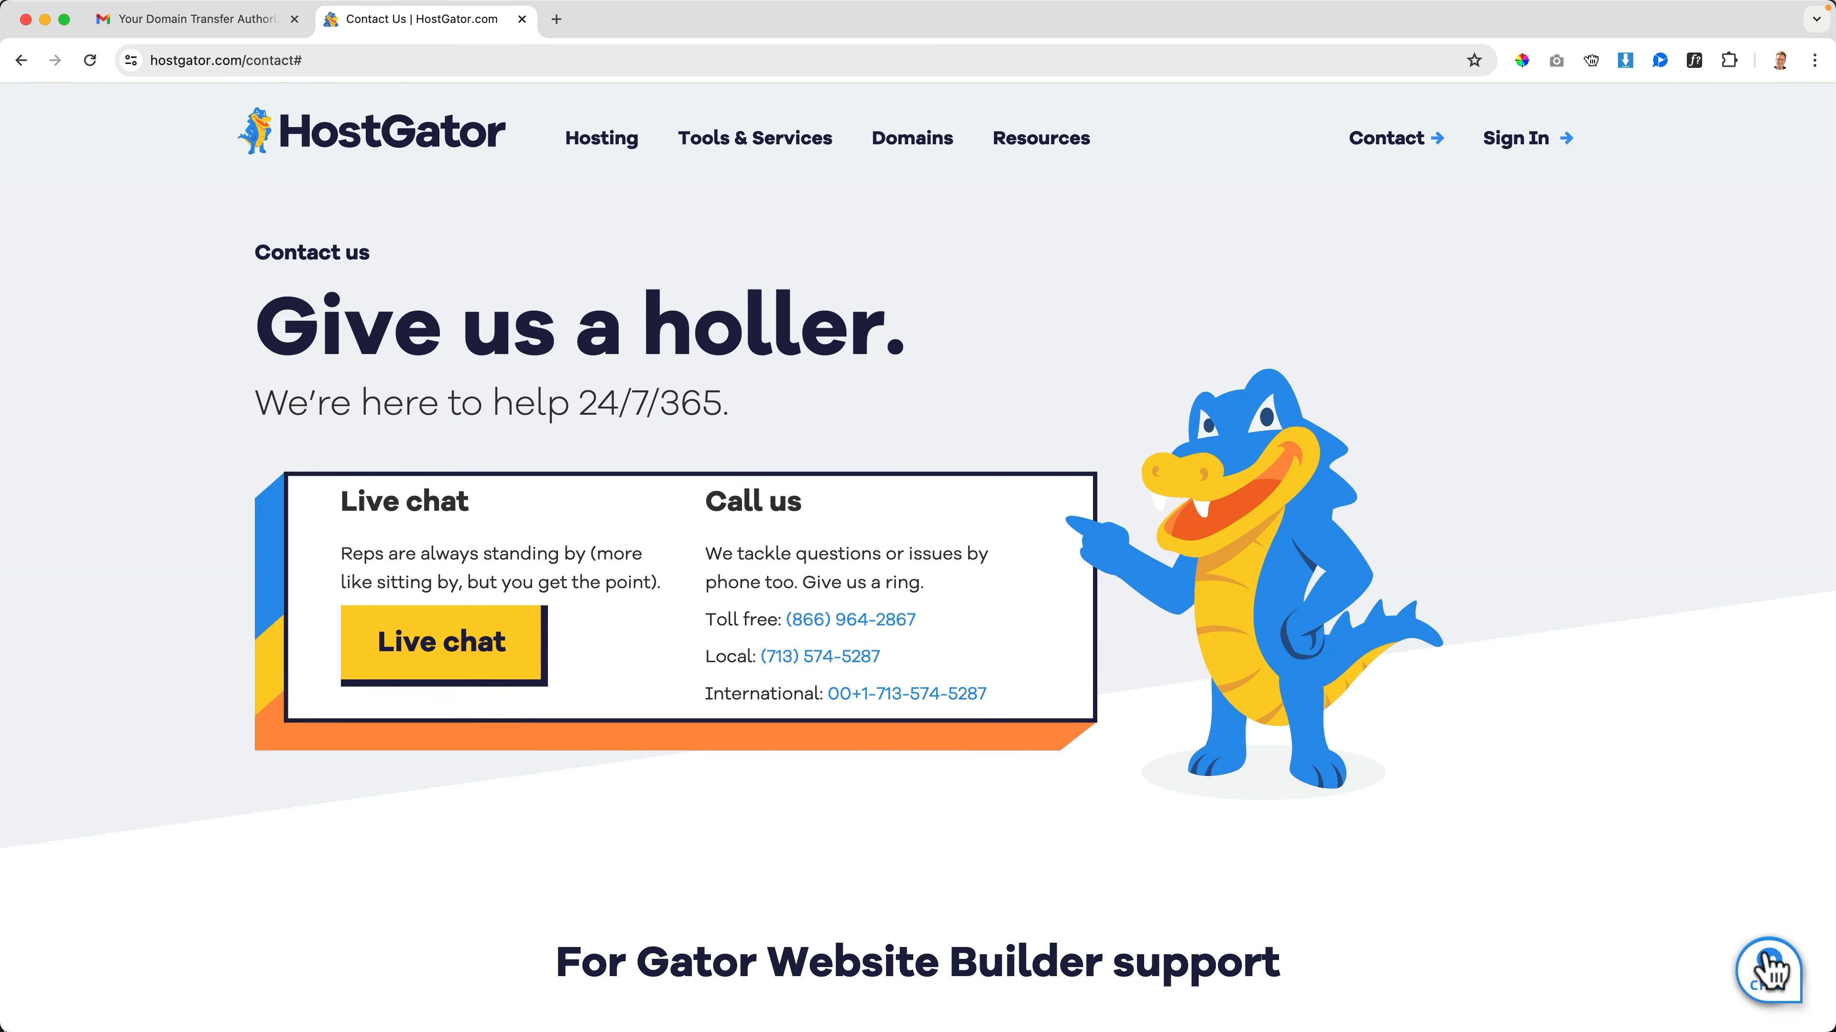
click(1770, 969)
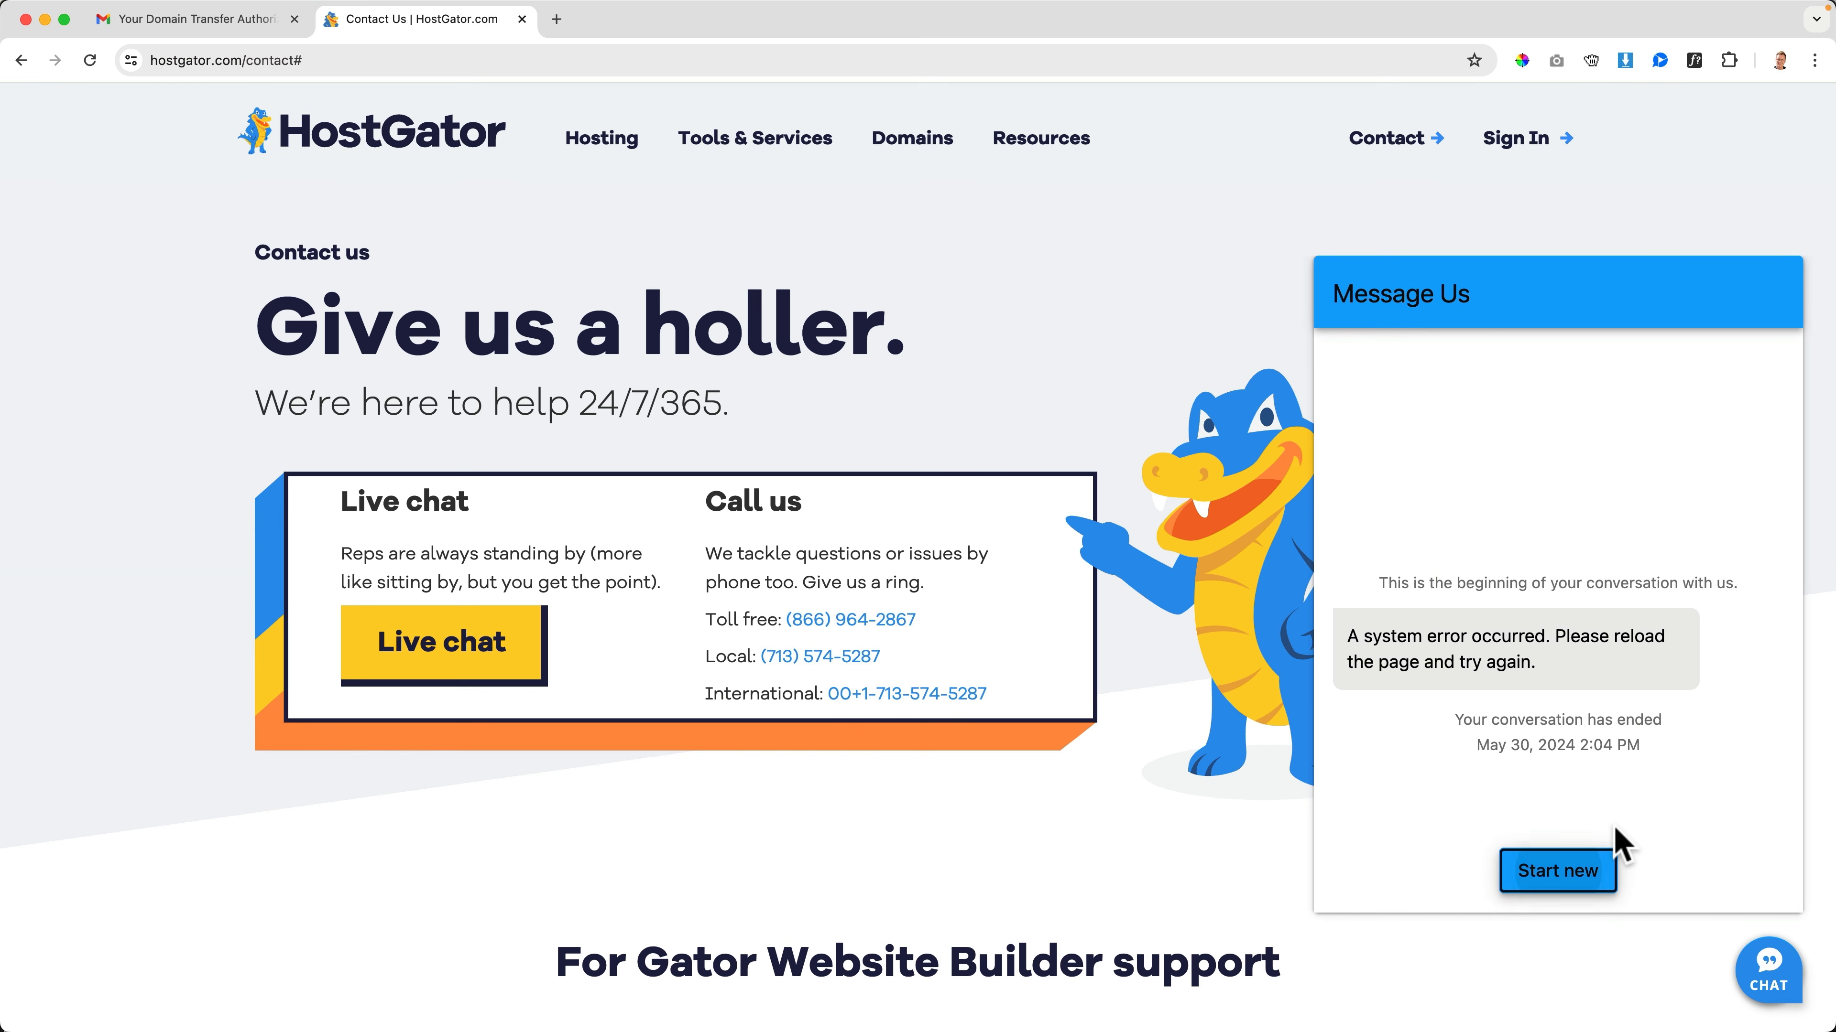
drag(1349, 686, 1606, 717)
click(1605, 718)
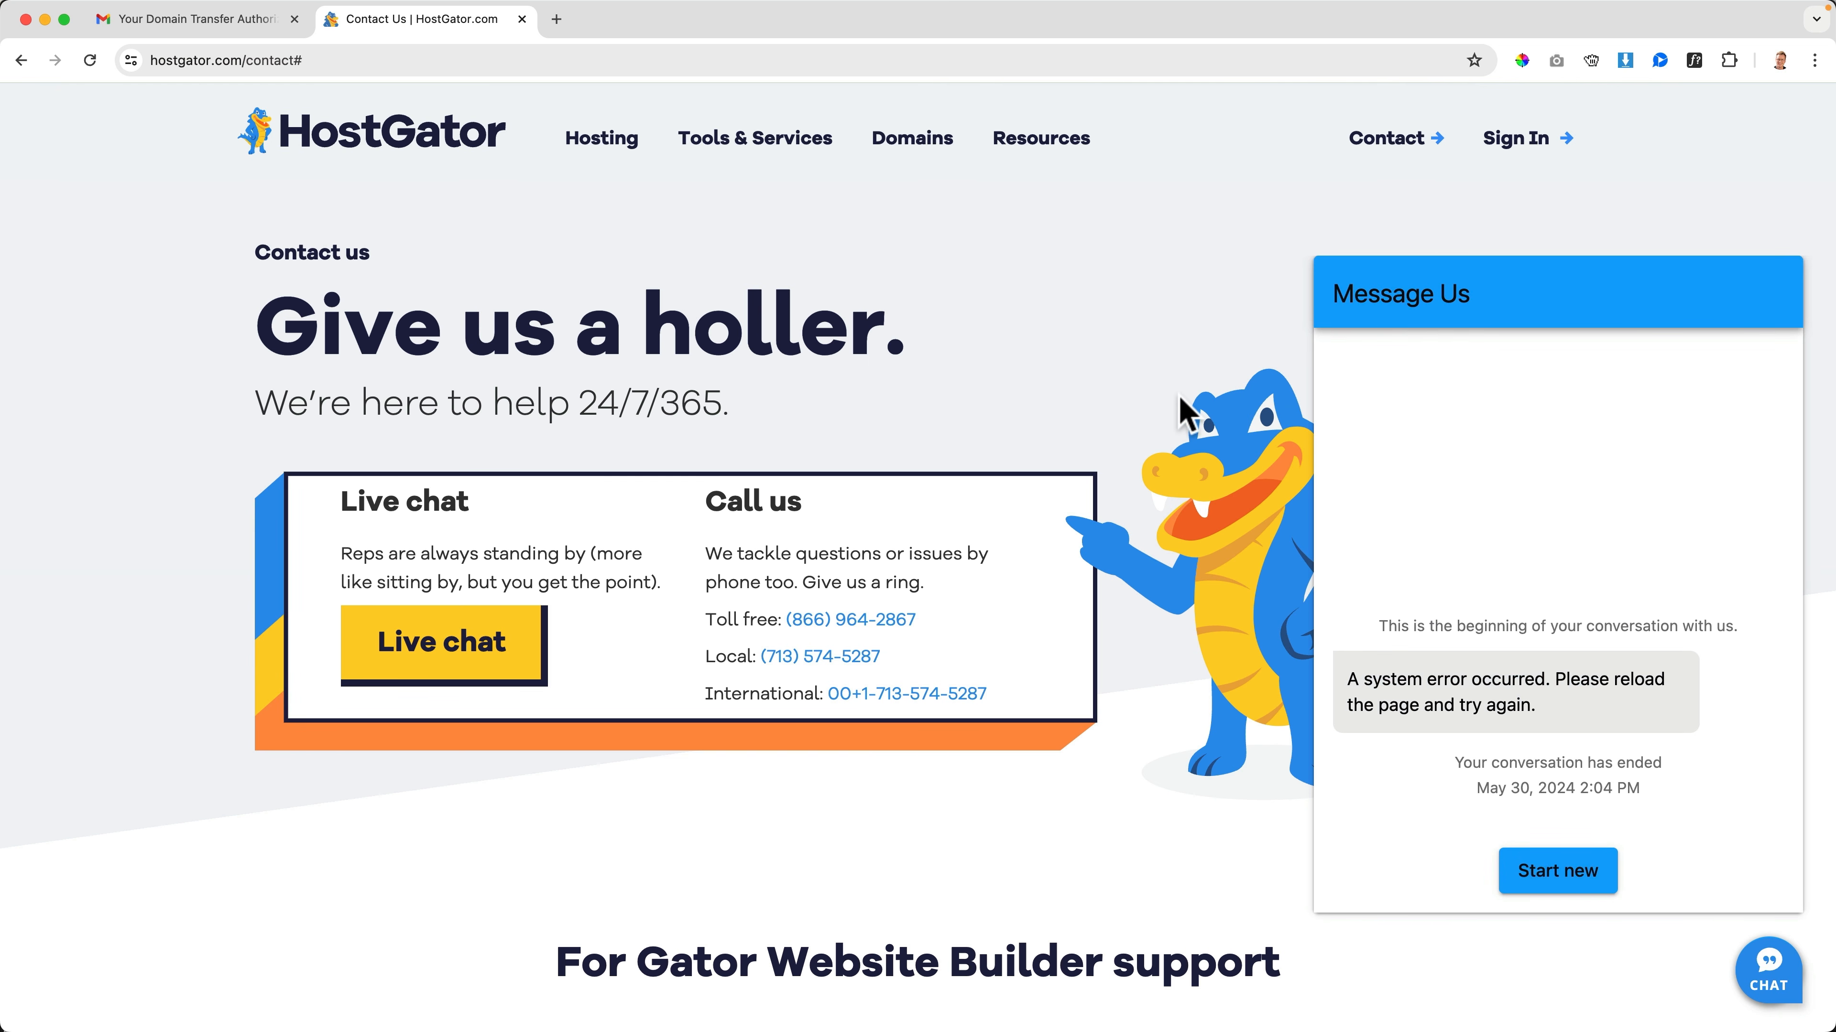
key(super+w)
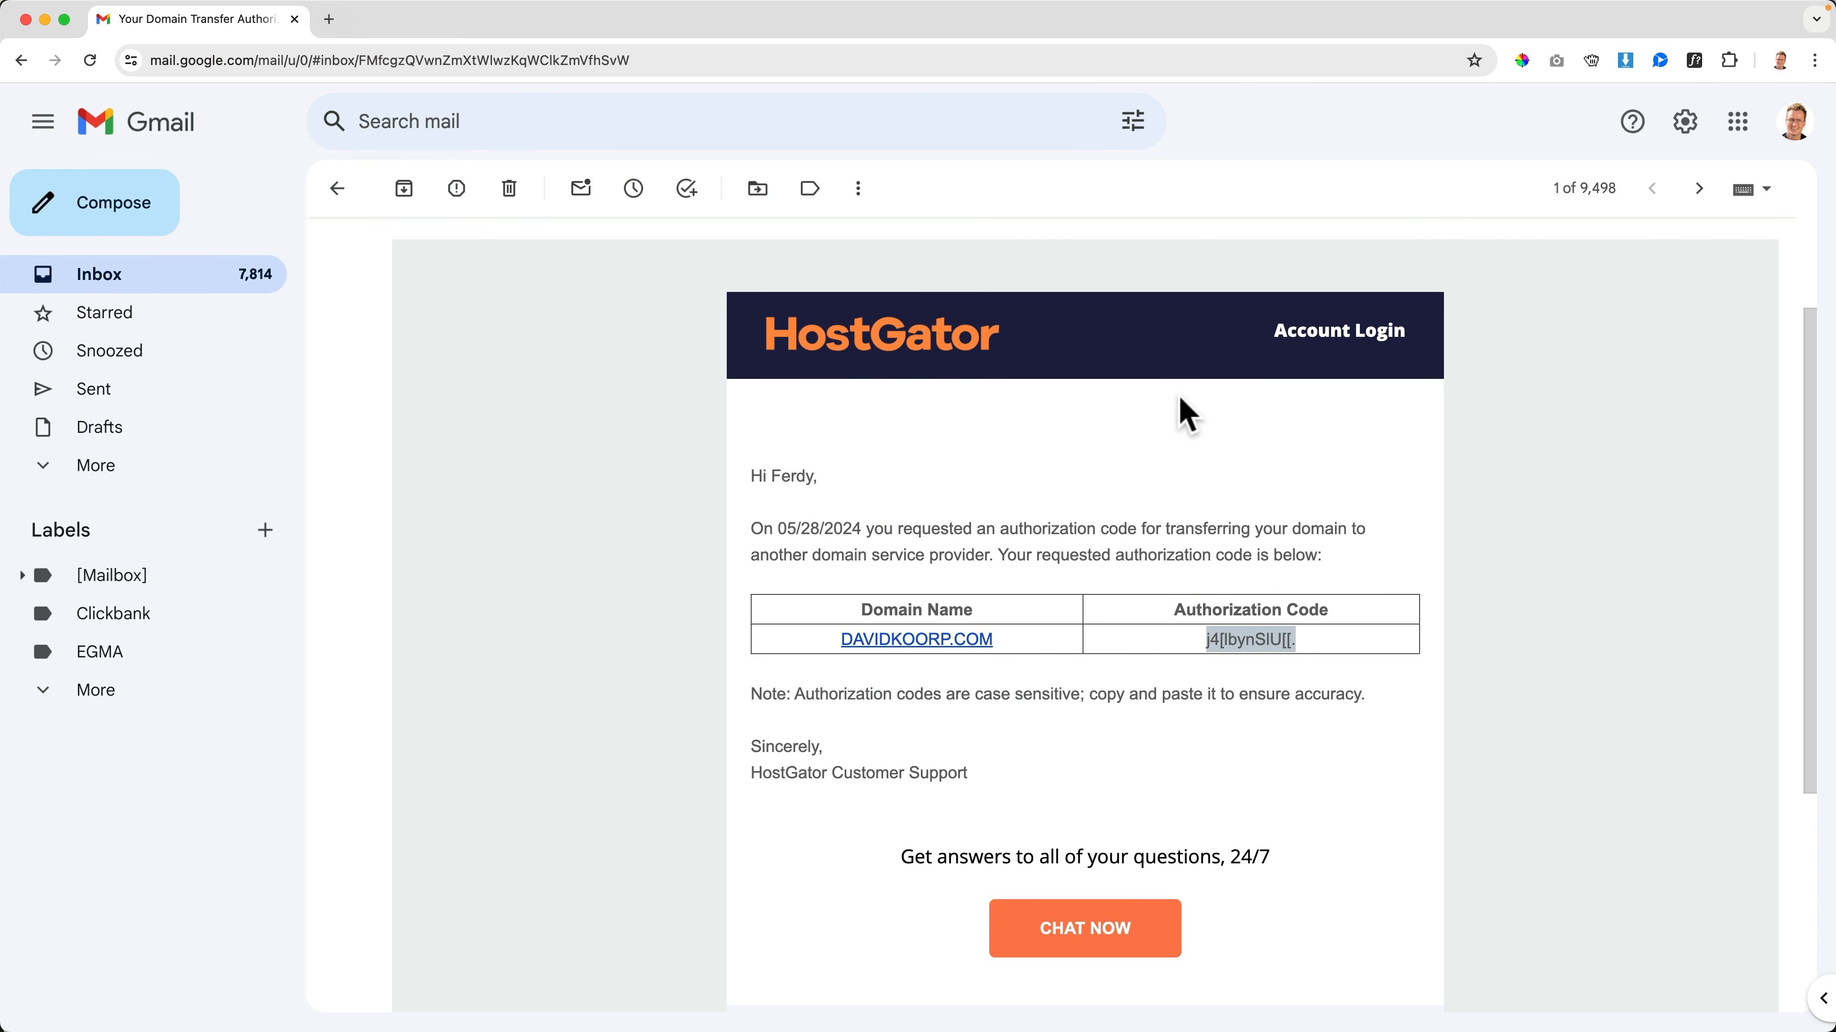
Switch to Hostinger's hPanel and open the transfer page for the external domain davidkoorp.com
click(1187, 415)
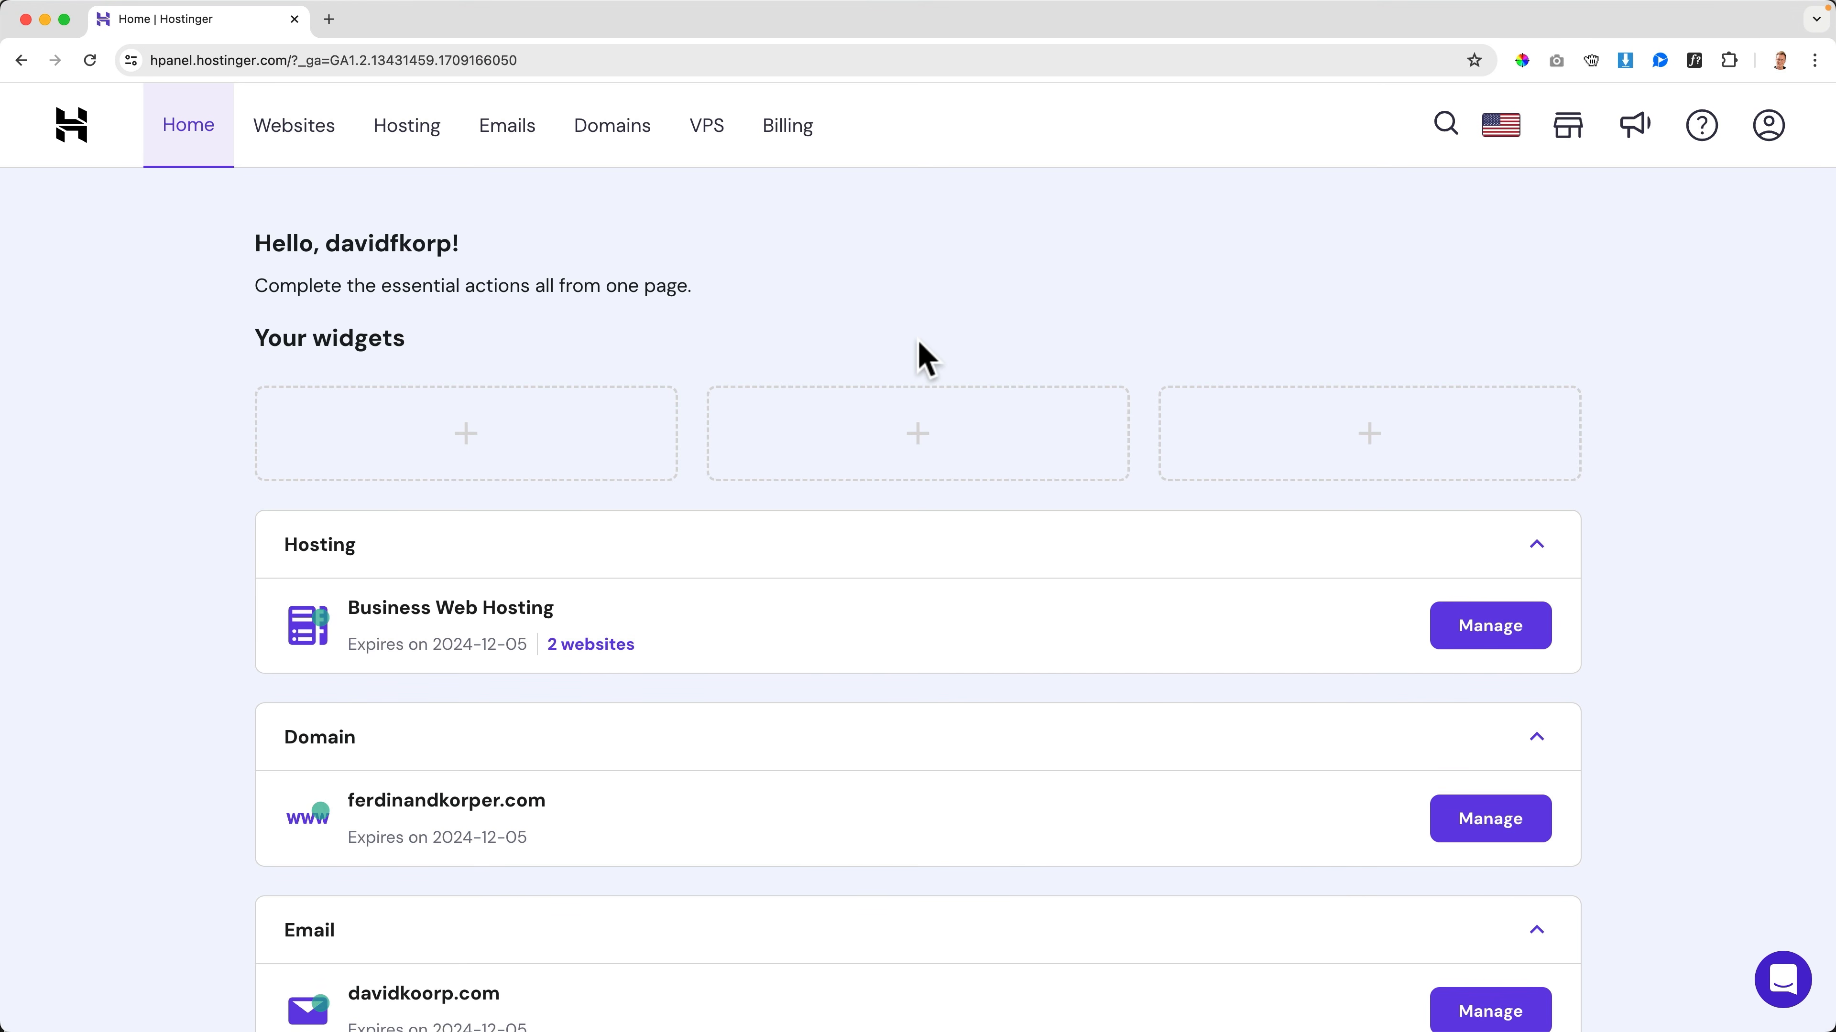
click(612, 141)
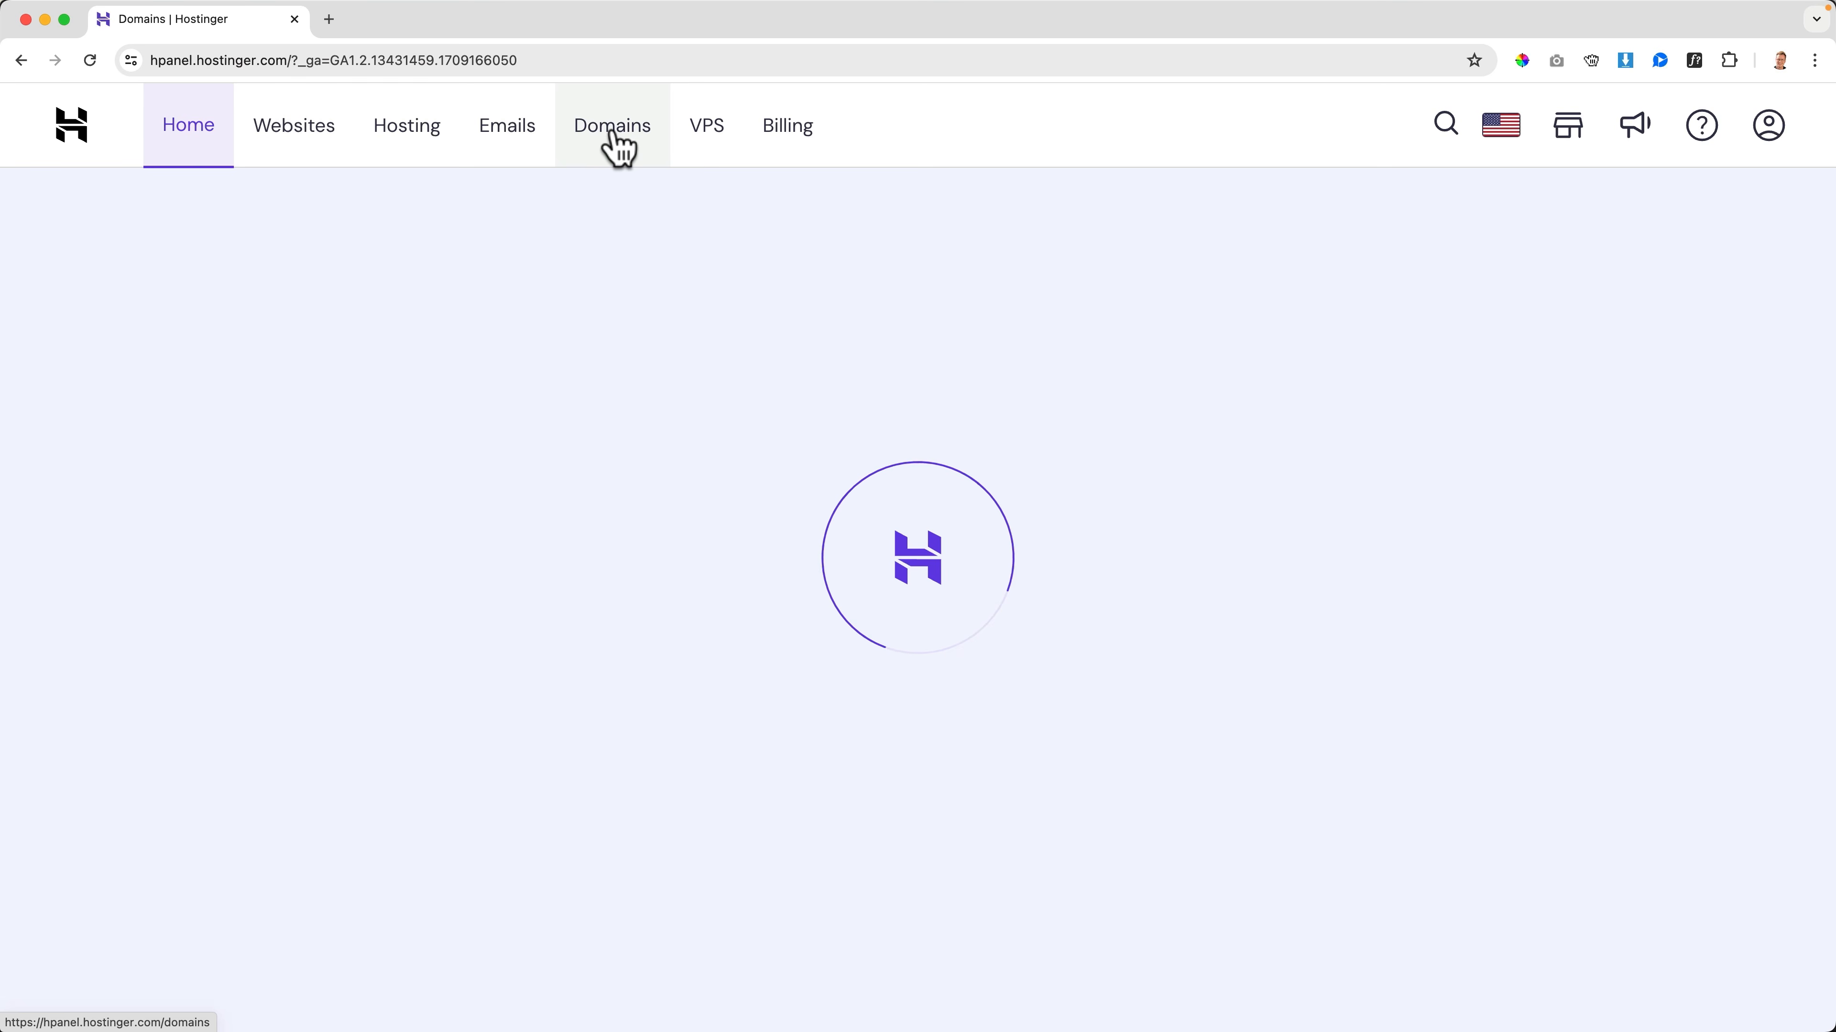
scroll(614, 238, down, 3)
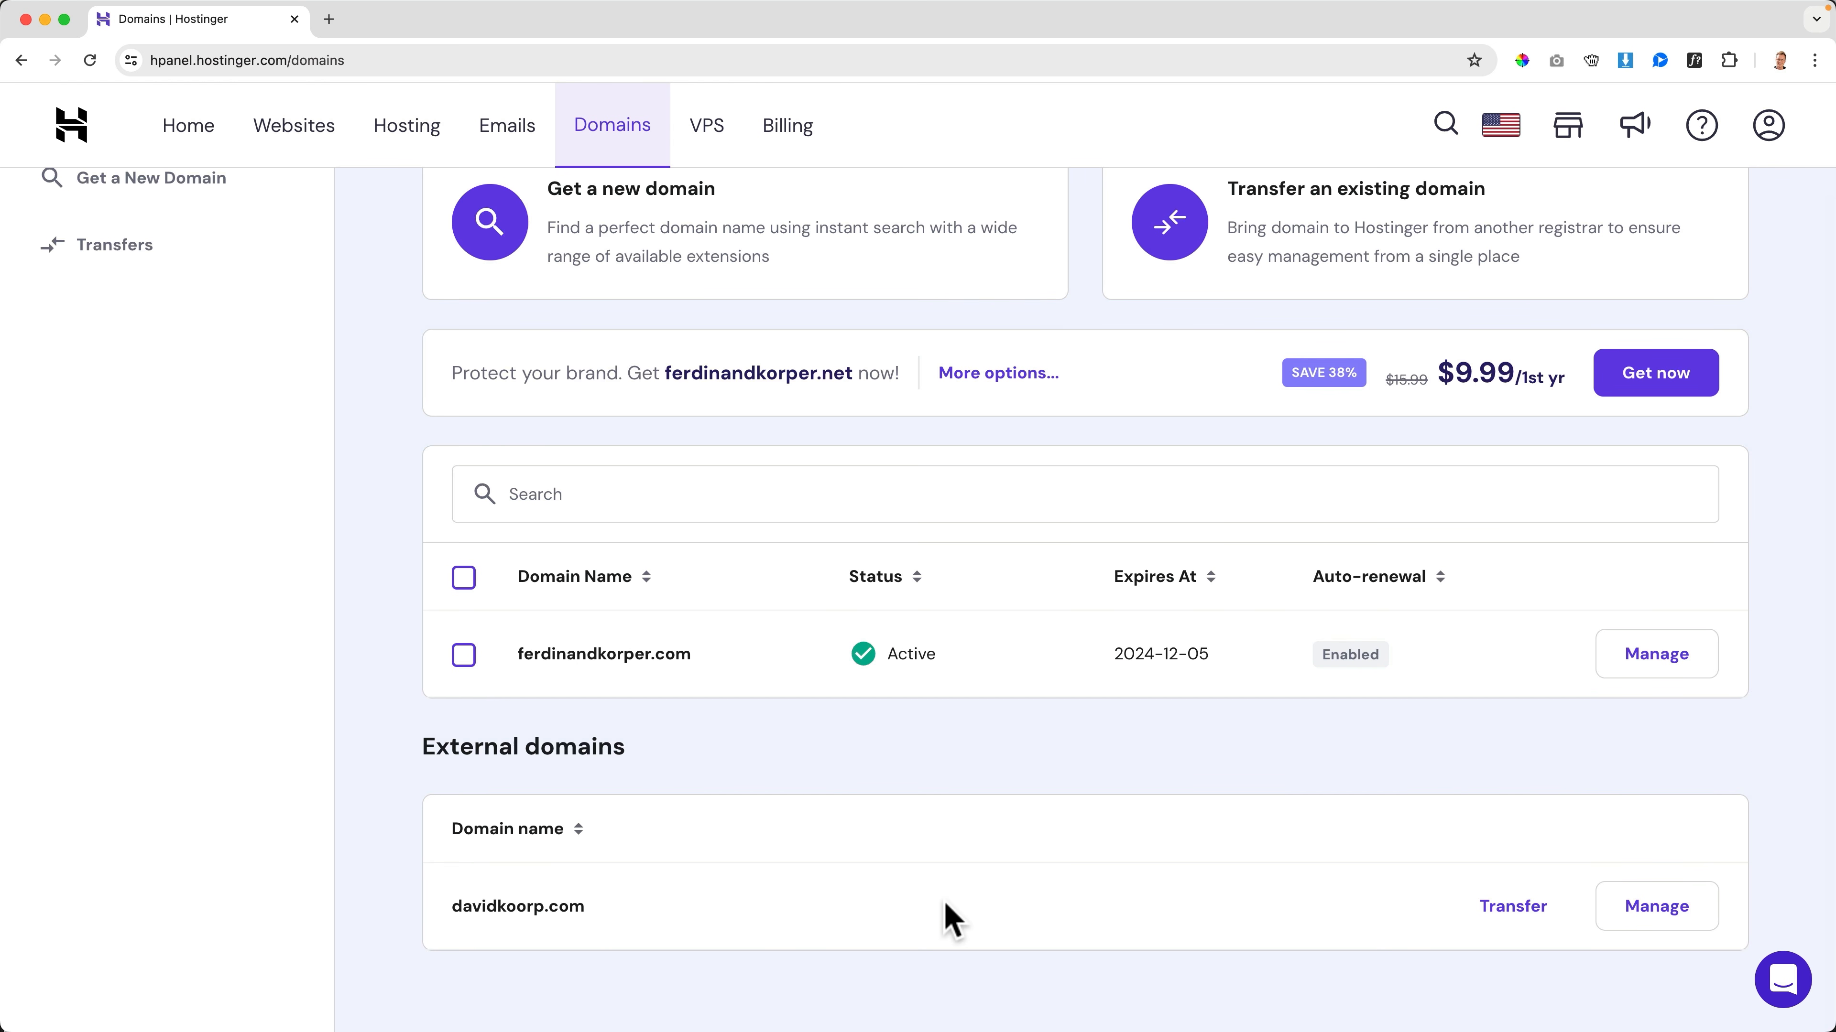
click(1512, 913)
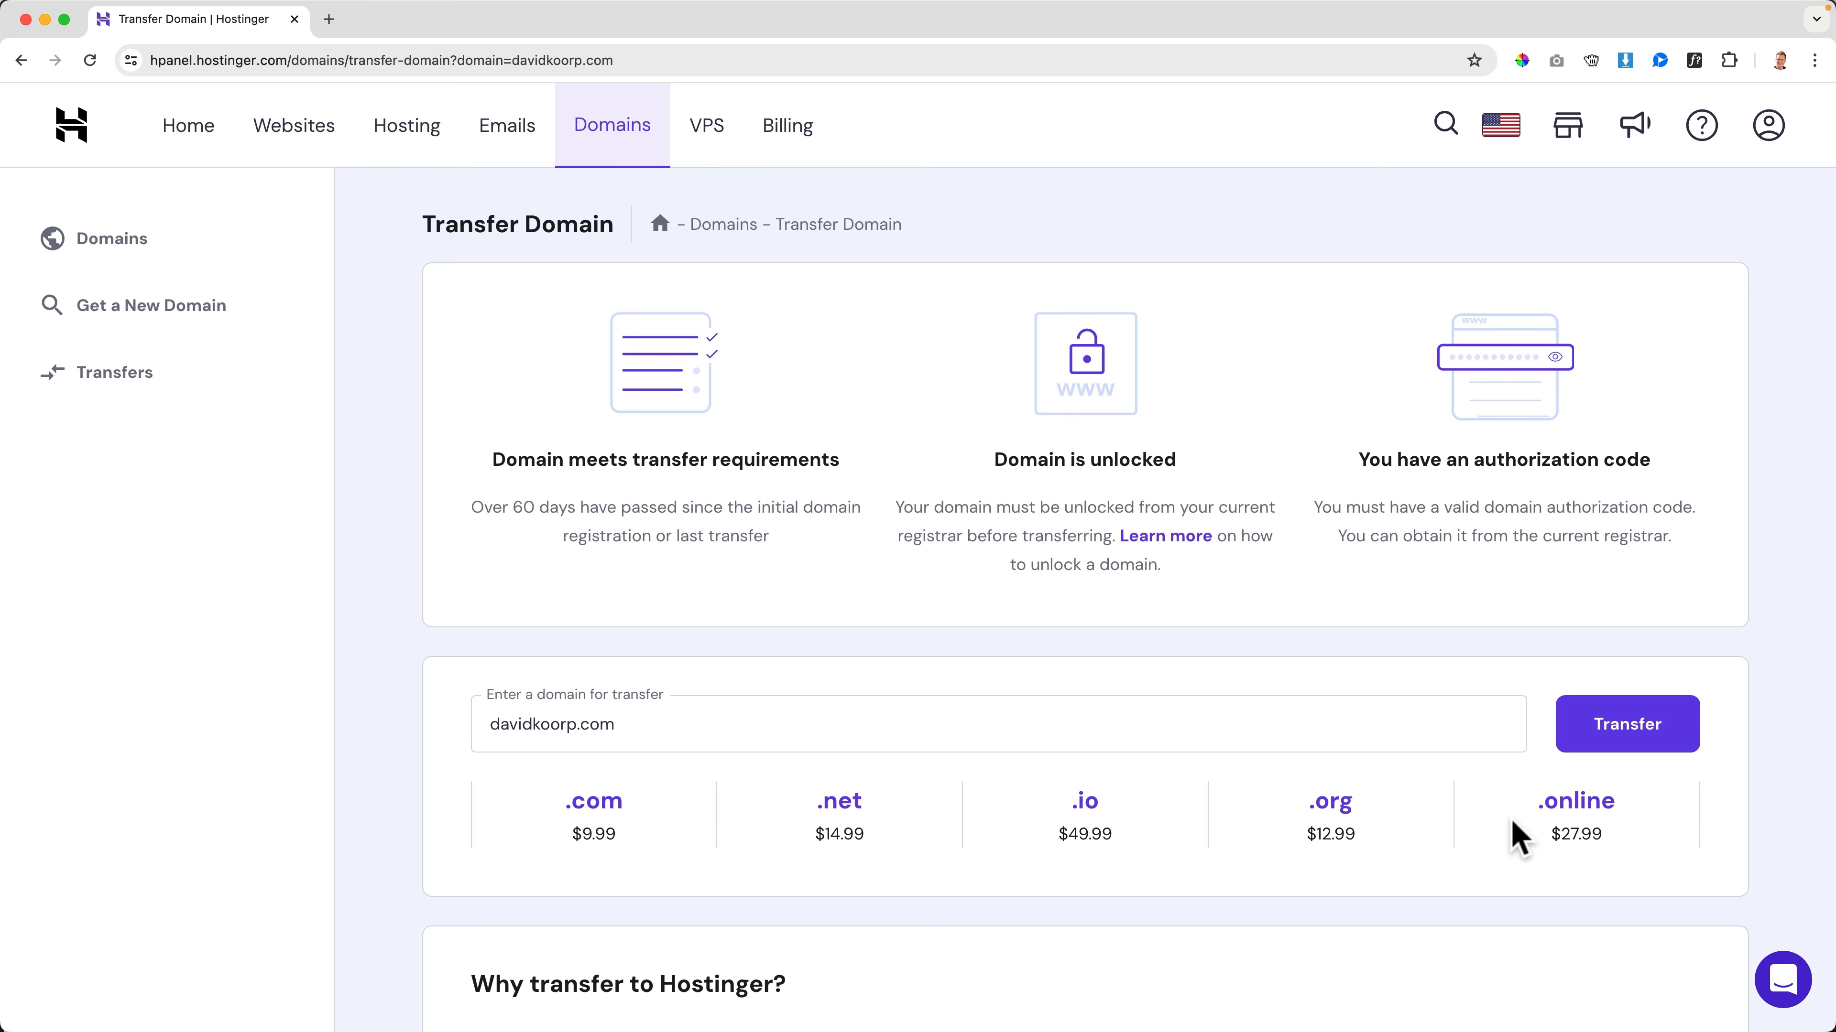
Check davidkoorp.com for transfer, purchase the $9.99 domain transfer, and complete the payment with the saved payment method
click(1615, 729)
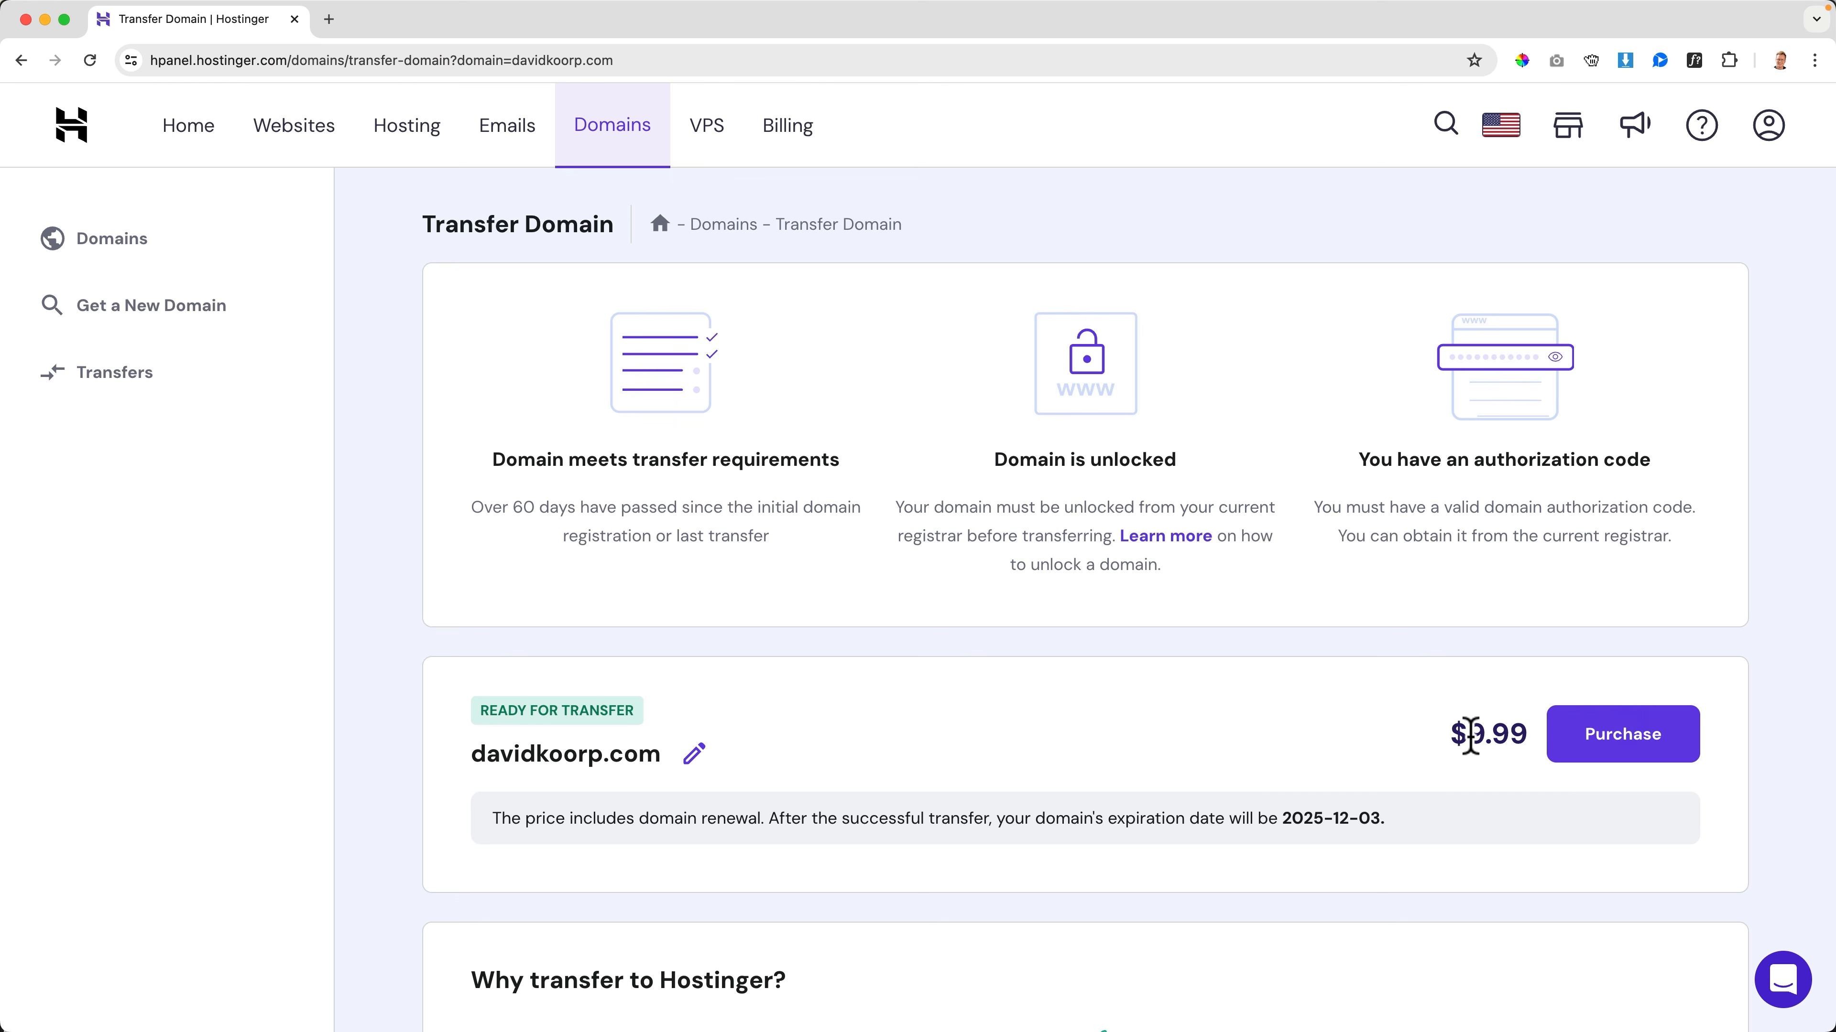
click(1623, 744)
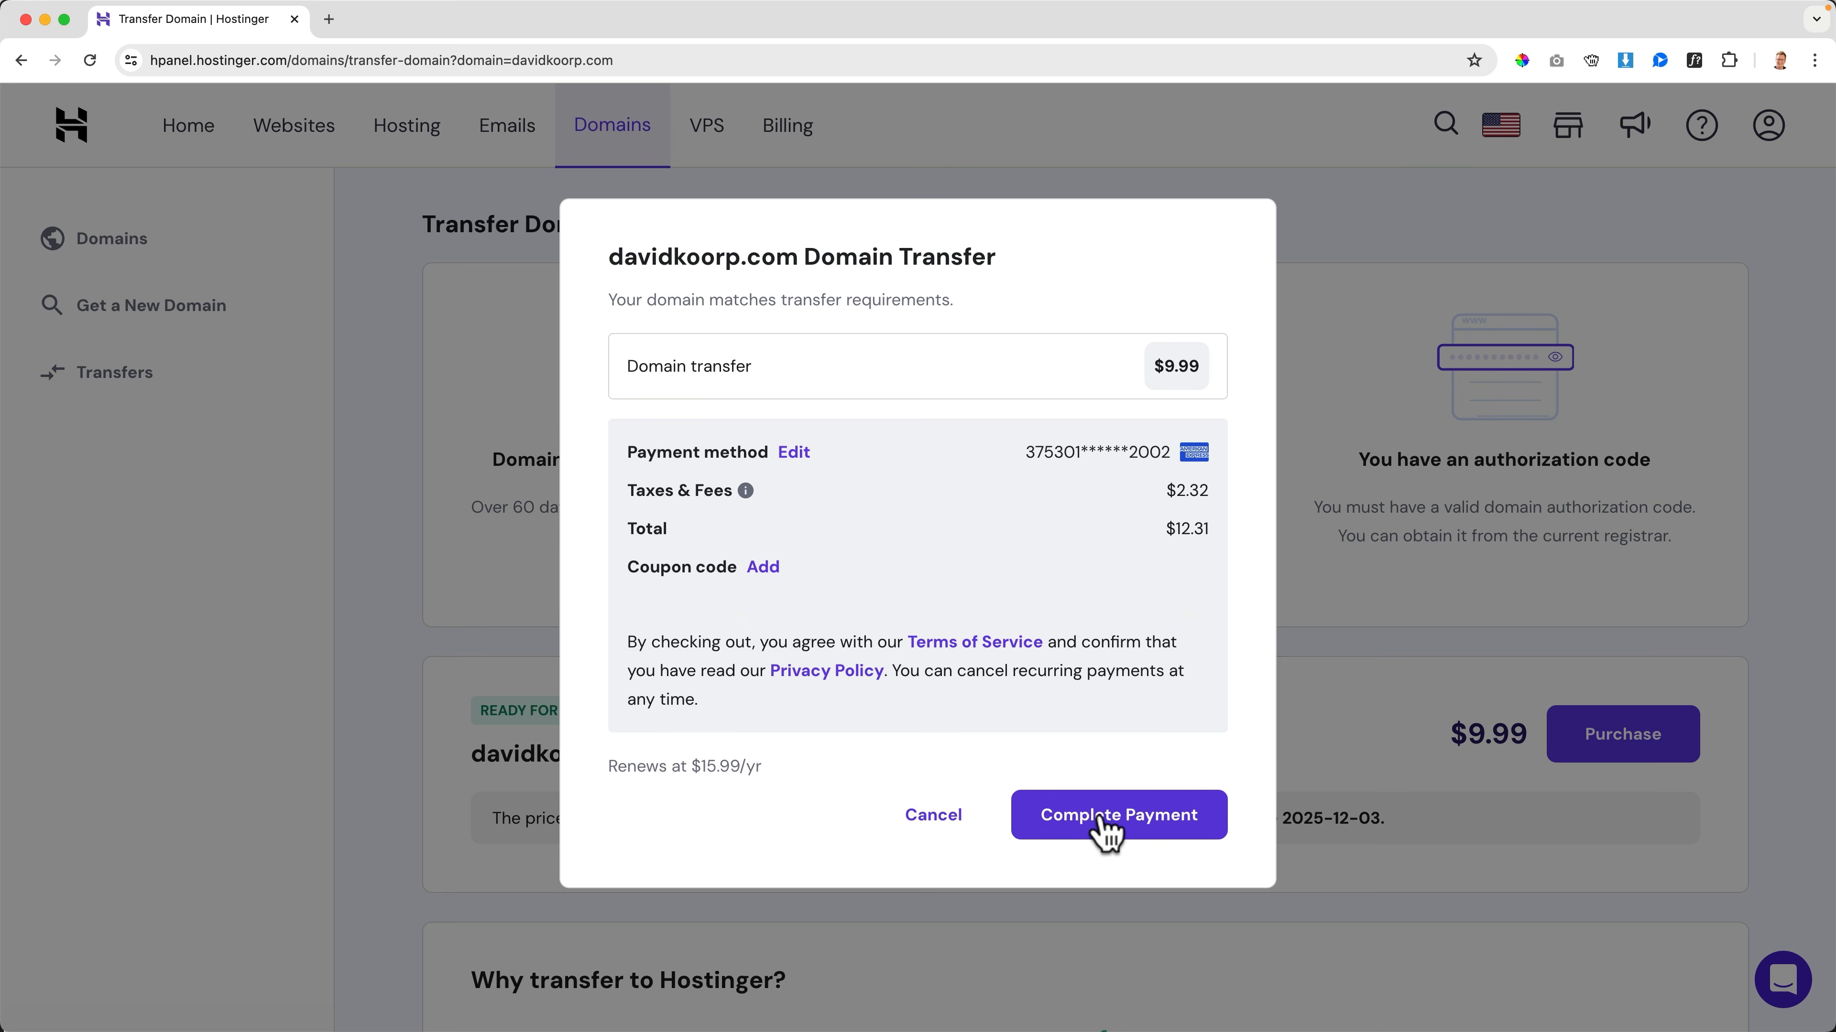
click(1105, 824)
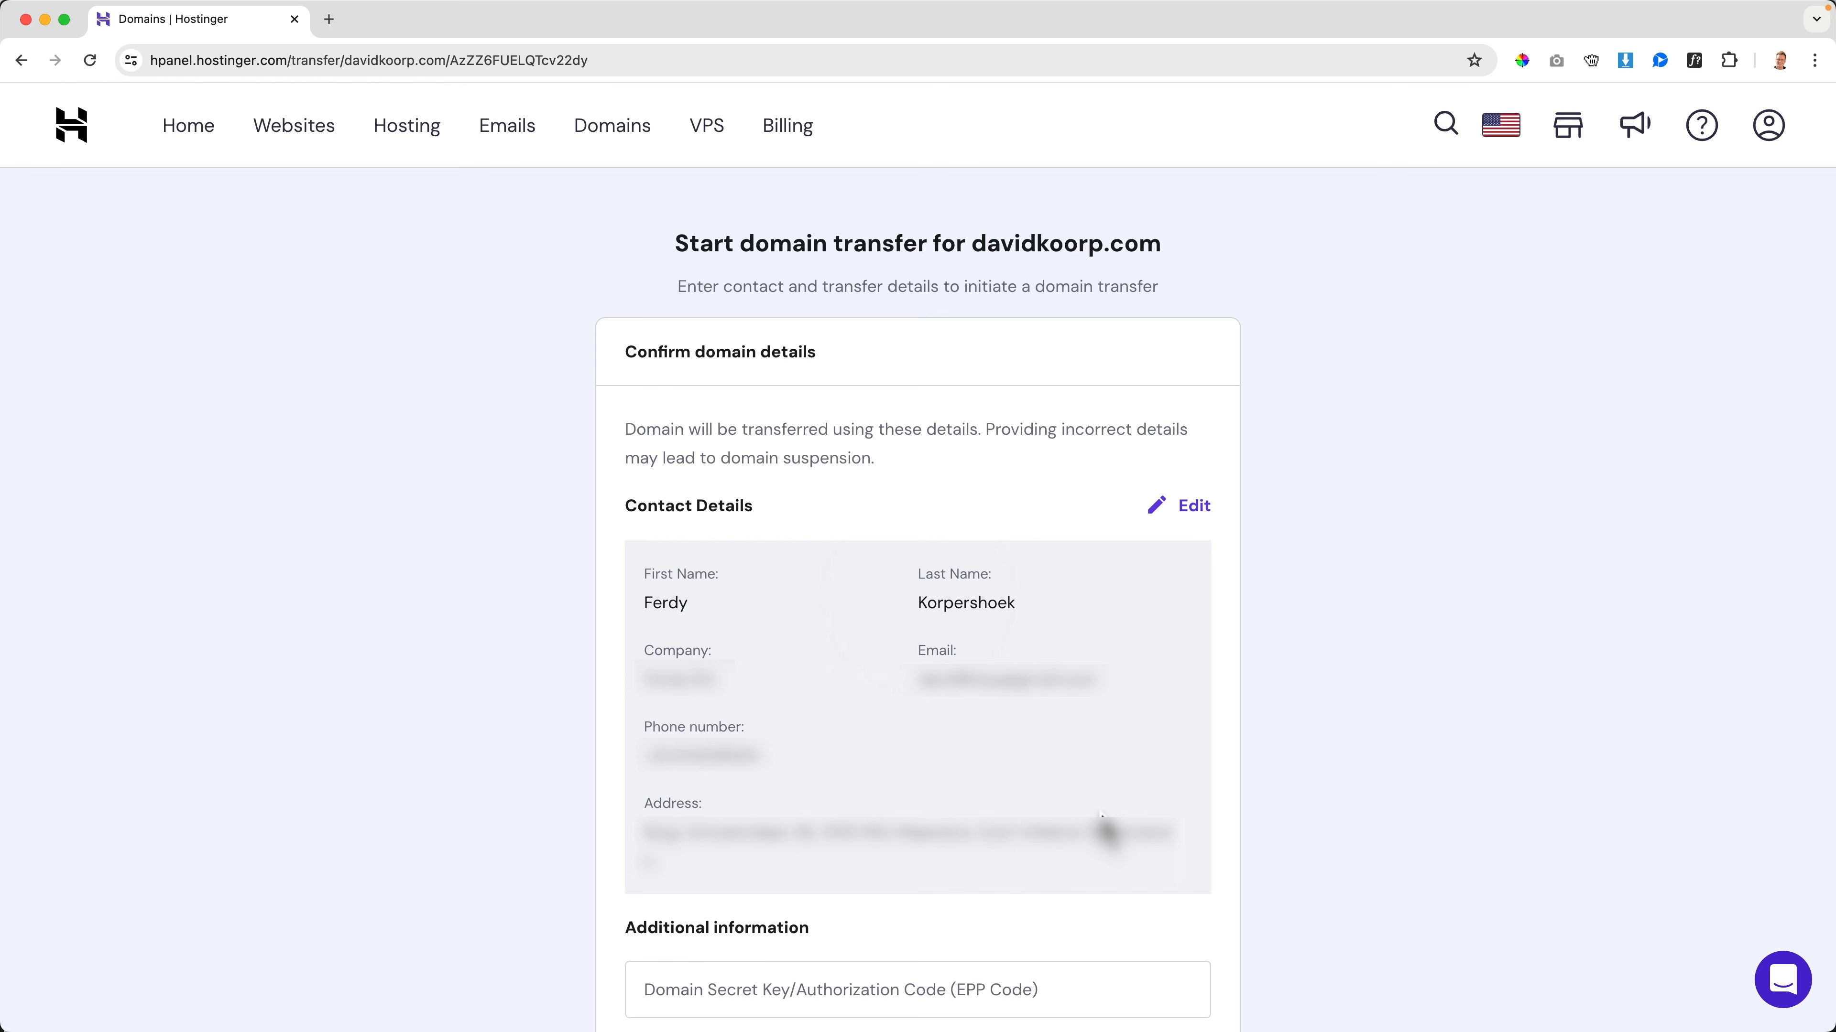
Paste the domain's authorization code, submit the transfer with the existing nameservers kept, and continue to the domain's transfer overview
scroll(1117, 784, down, 5)
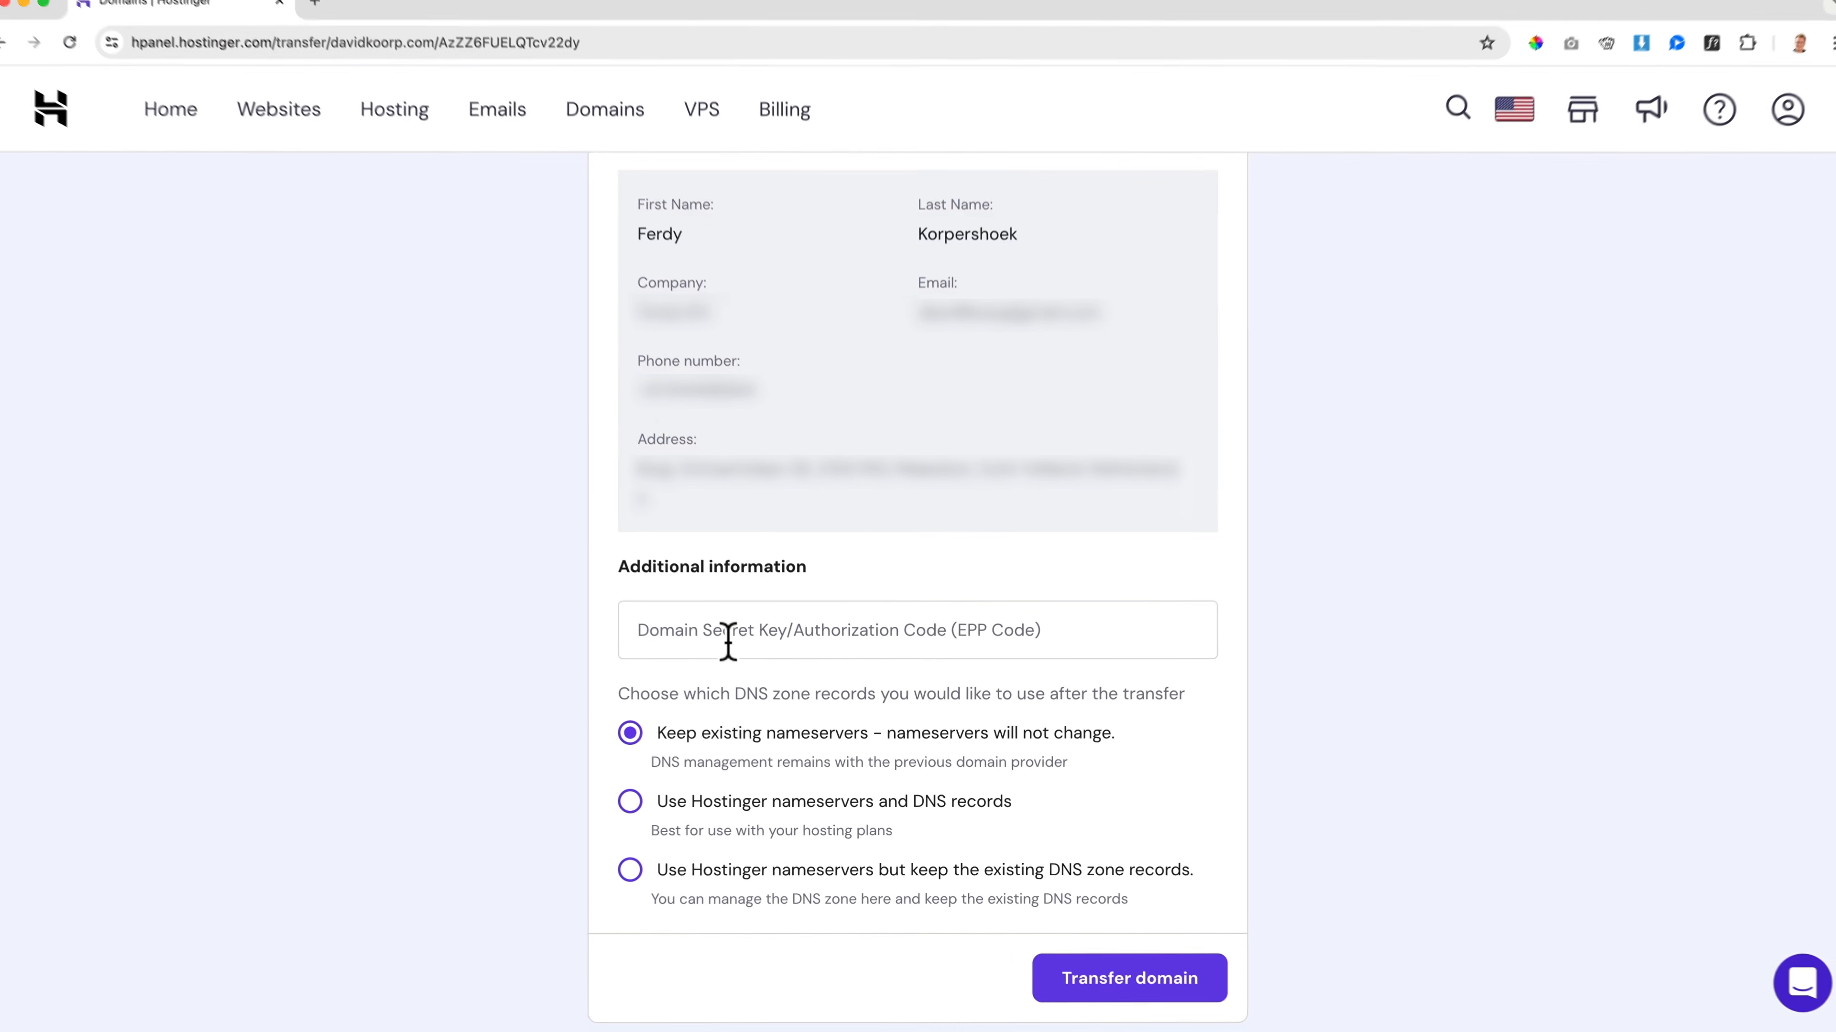
click(727, 642)
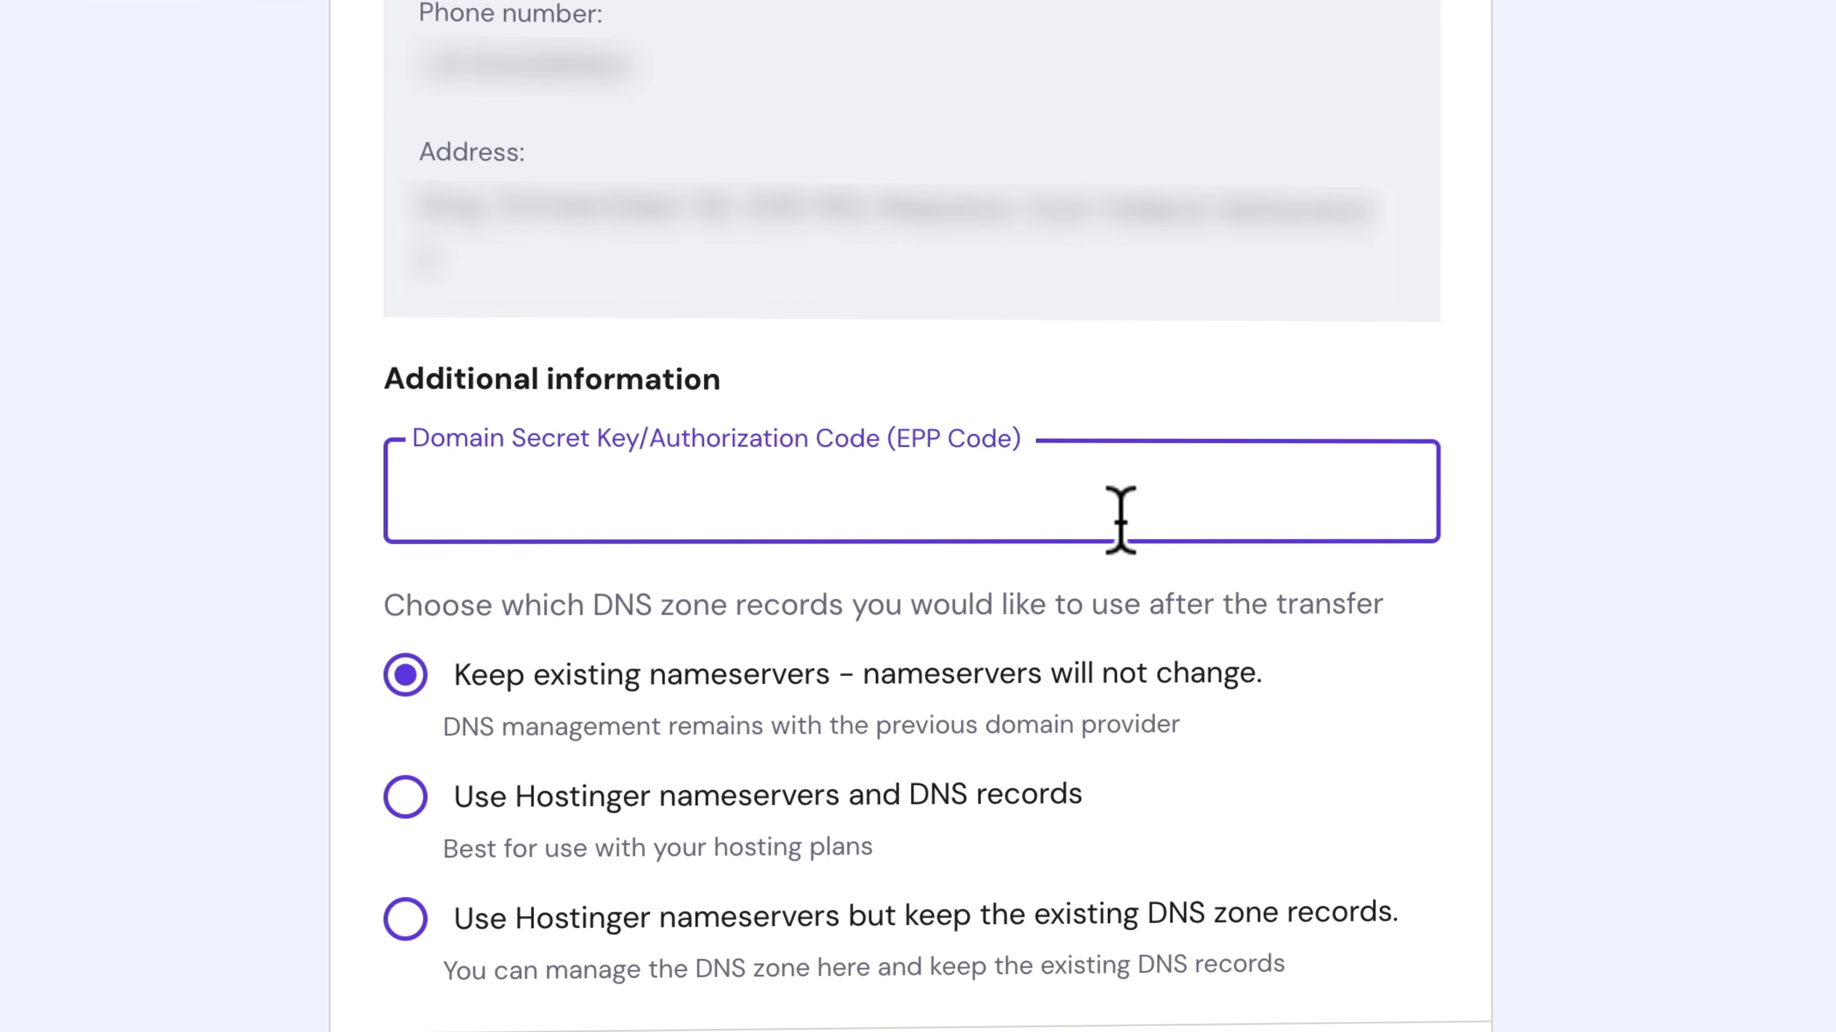
key(super+v)
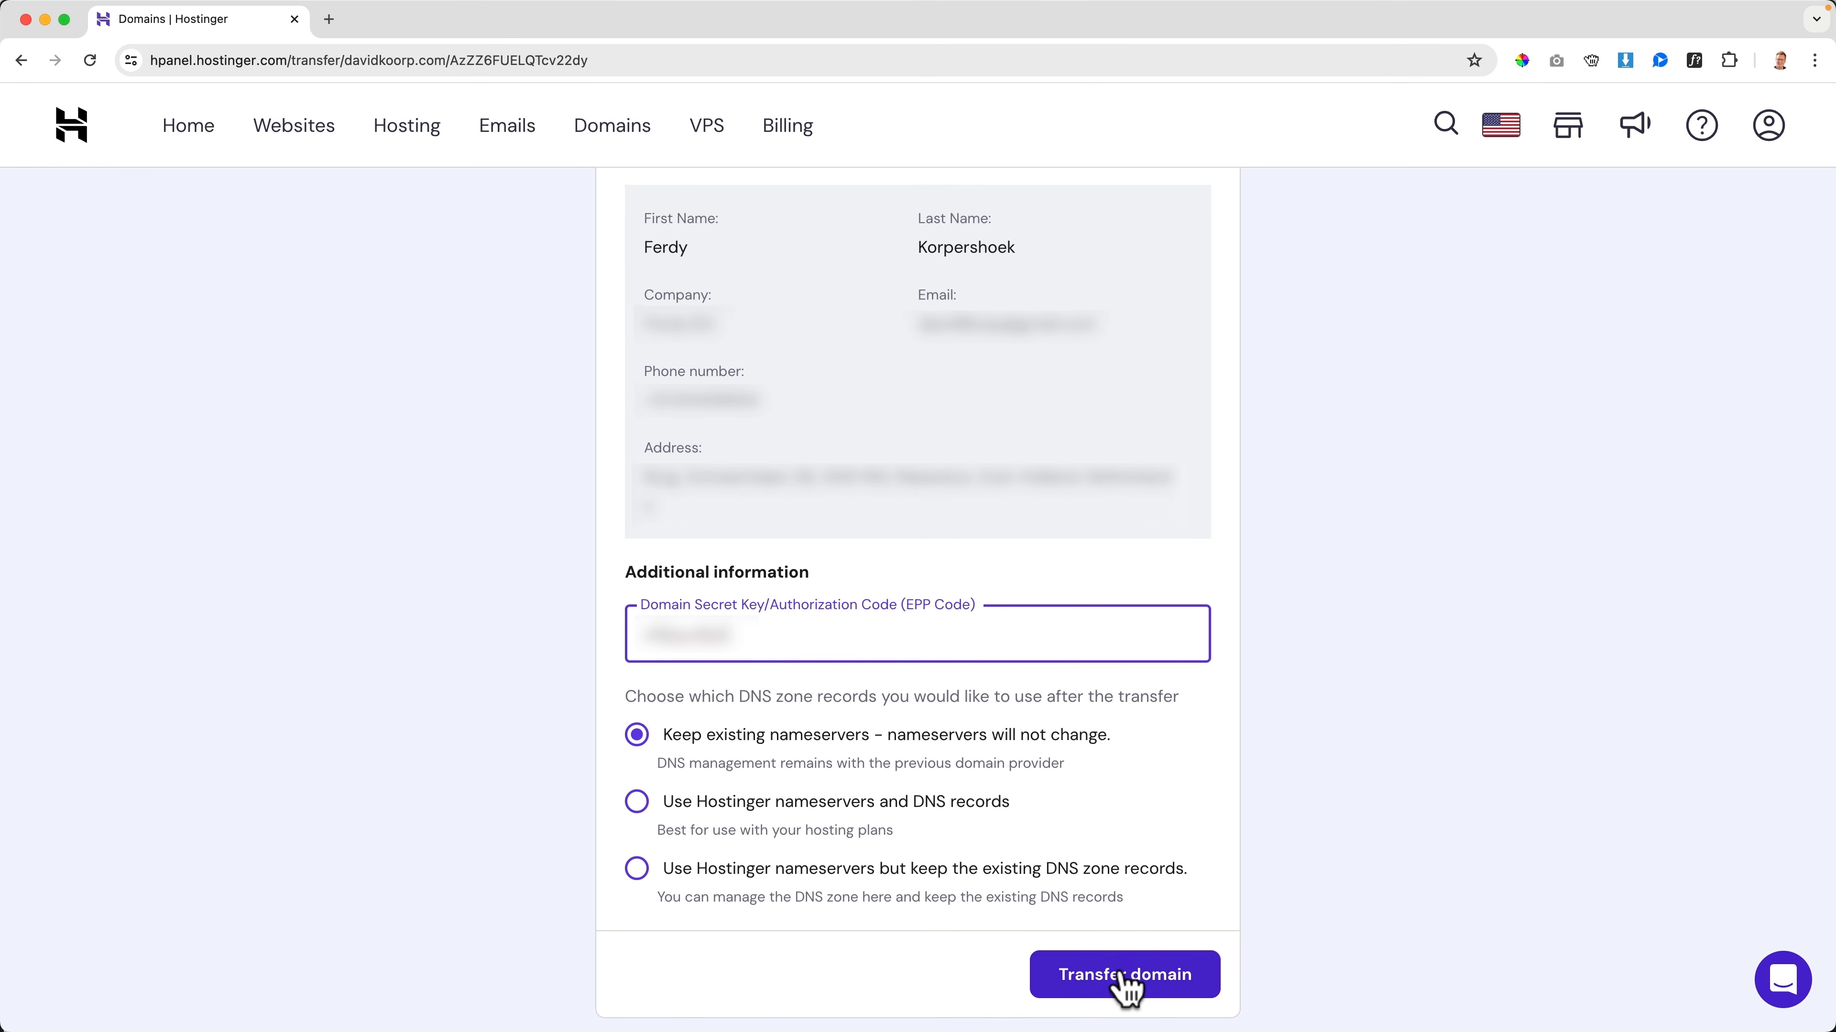
click(1121, 982)
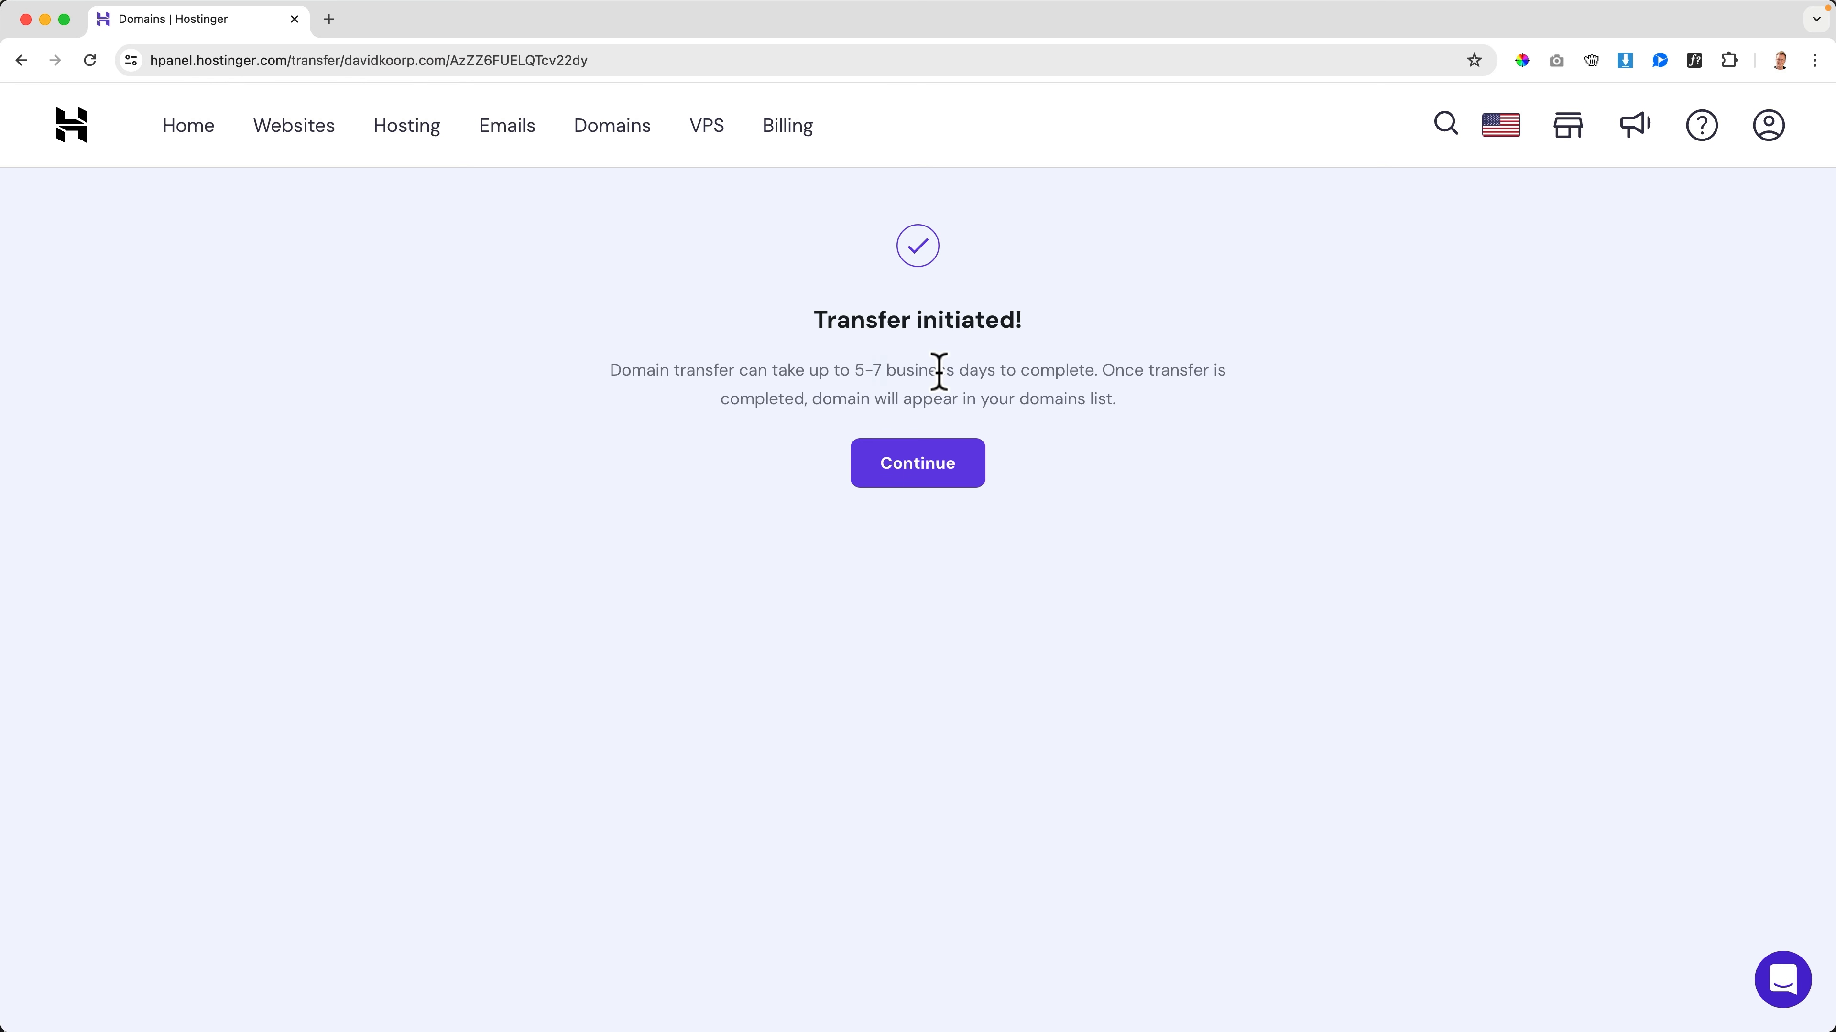
click(918, 465)
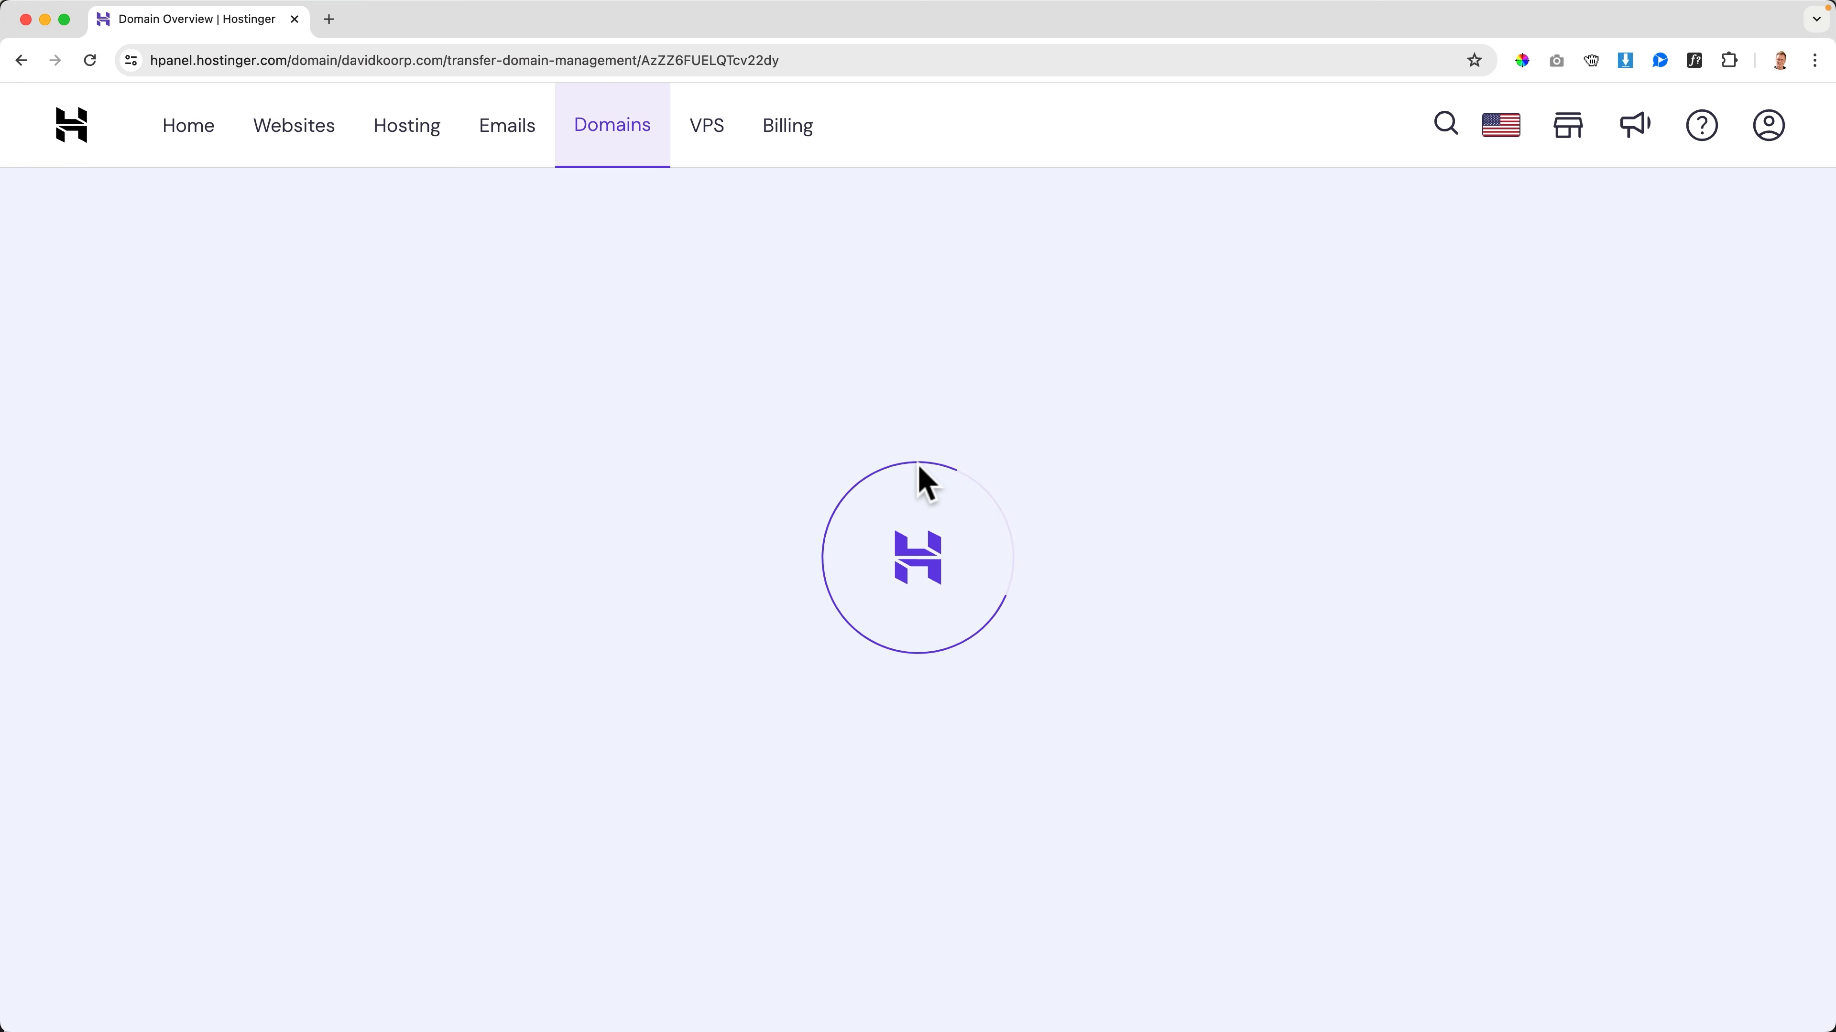
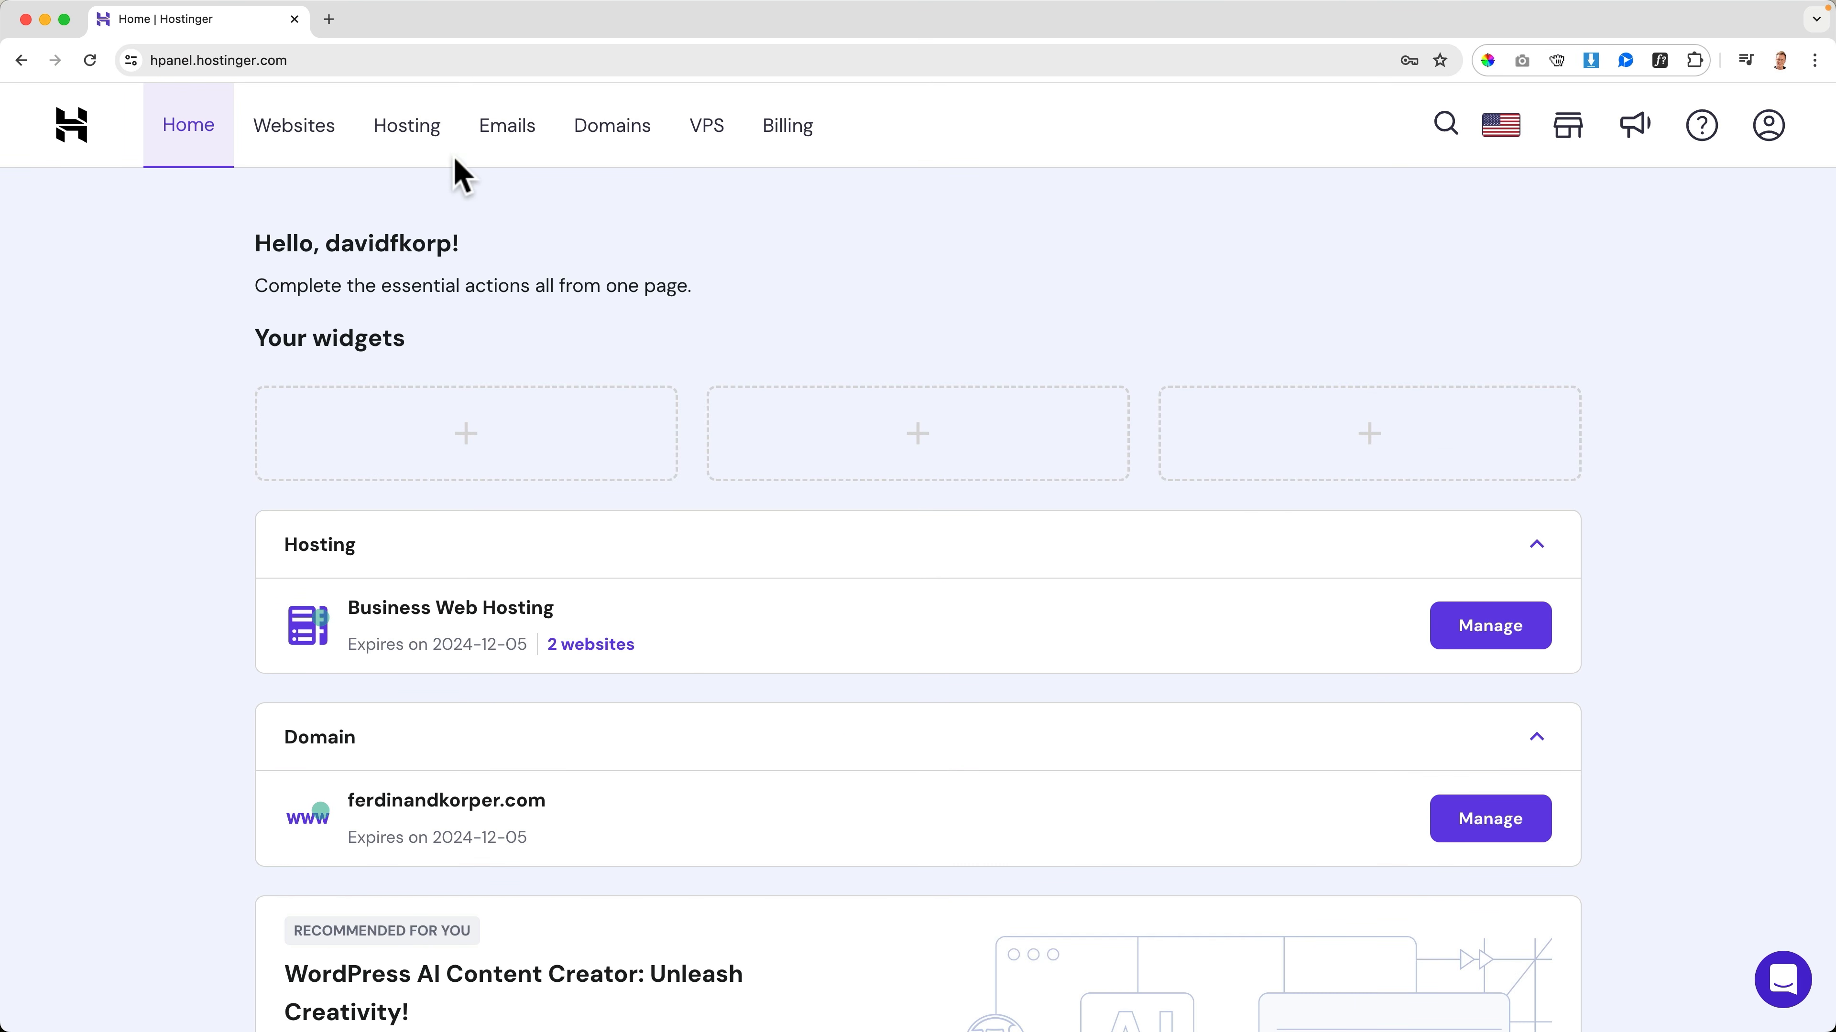
Set up the free email service for the domain davidkoorp.com and select the Hostinger Free plan for it
click(510, 137)
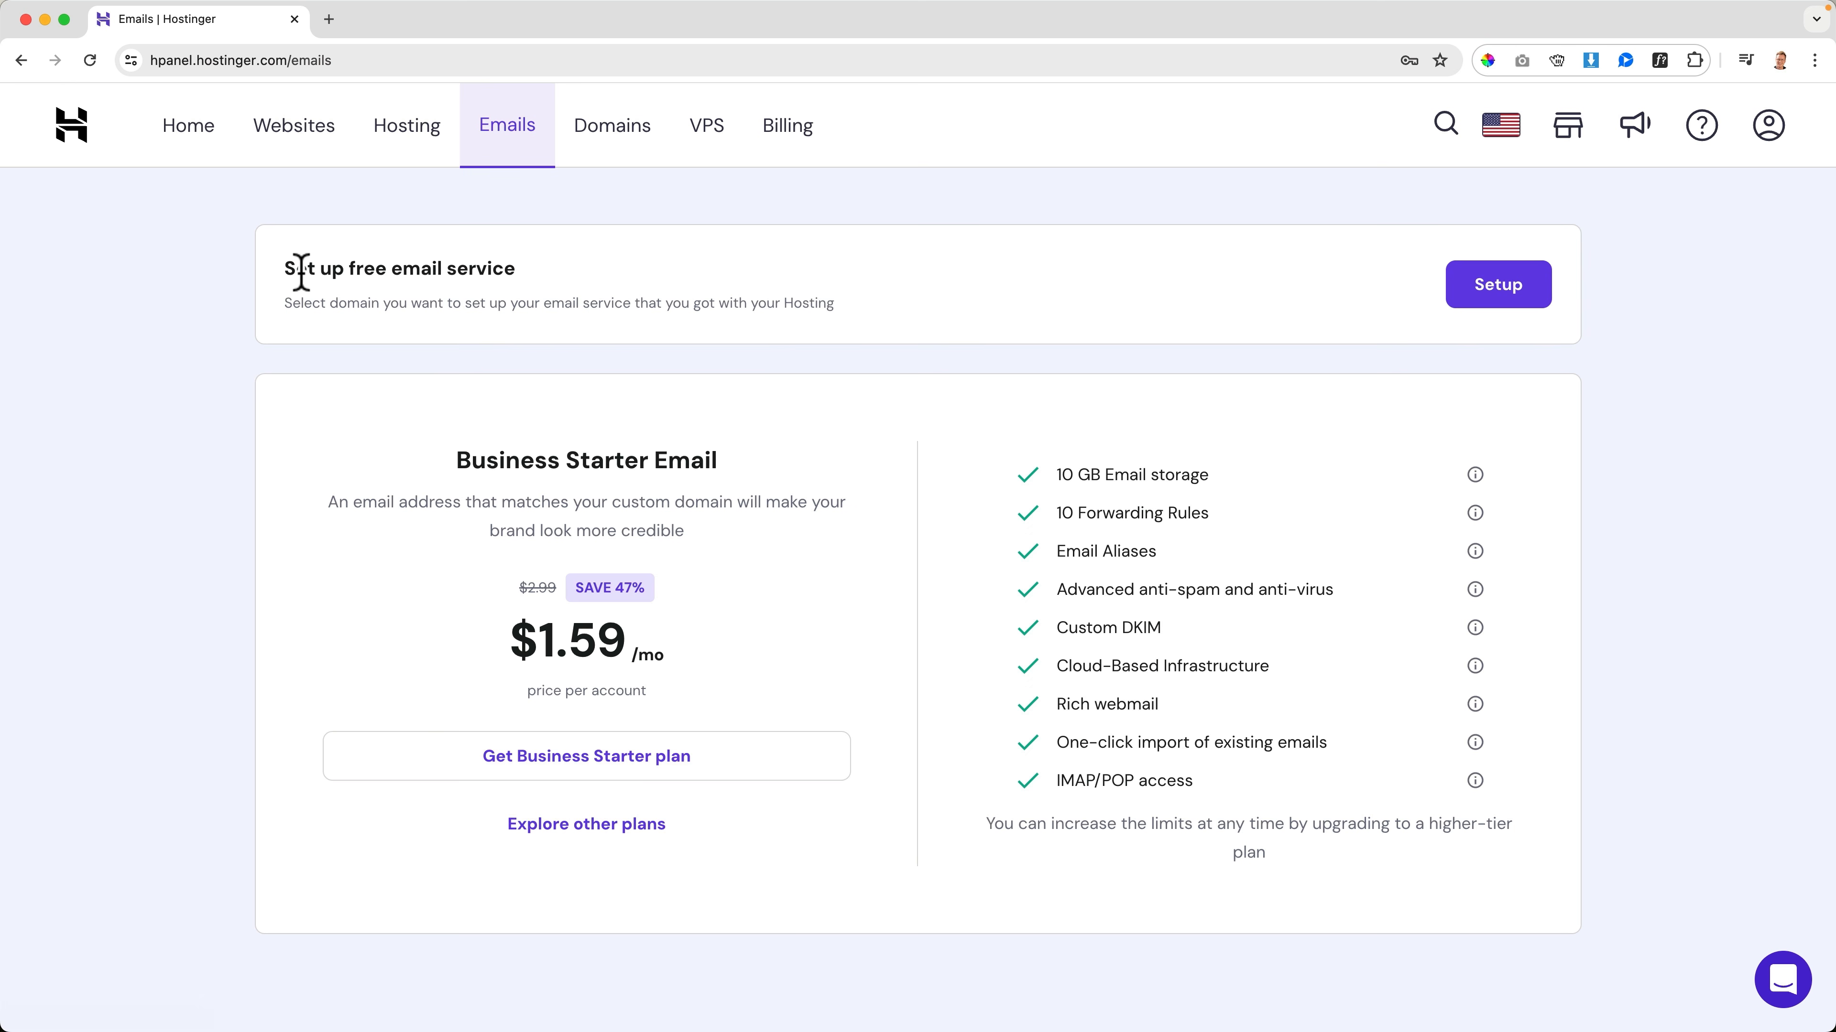
drag(295, 269, 790, 316)
click(936, 315)
click(1494, 288)
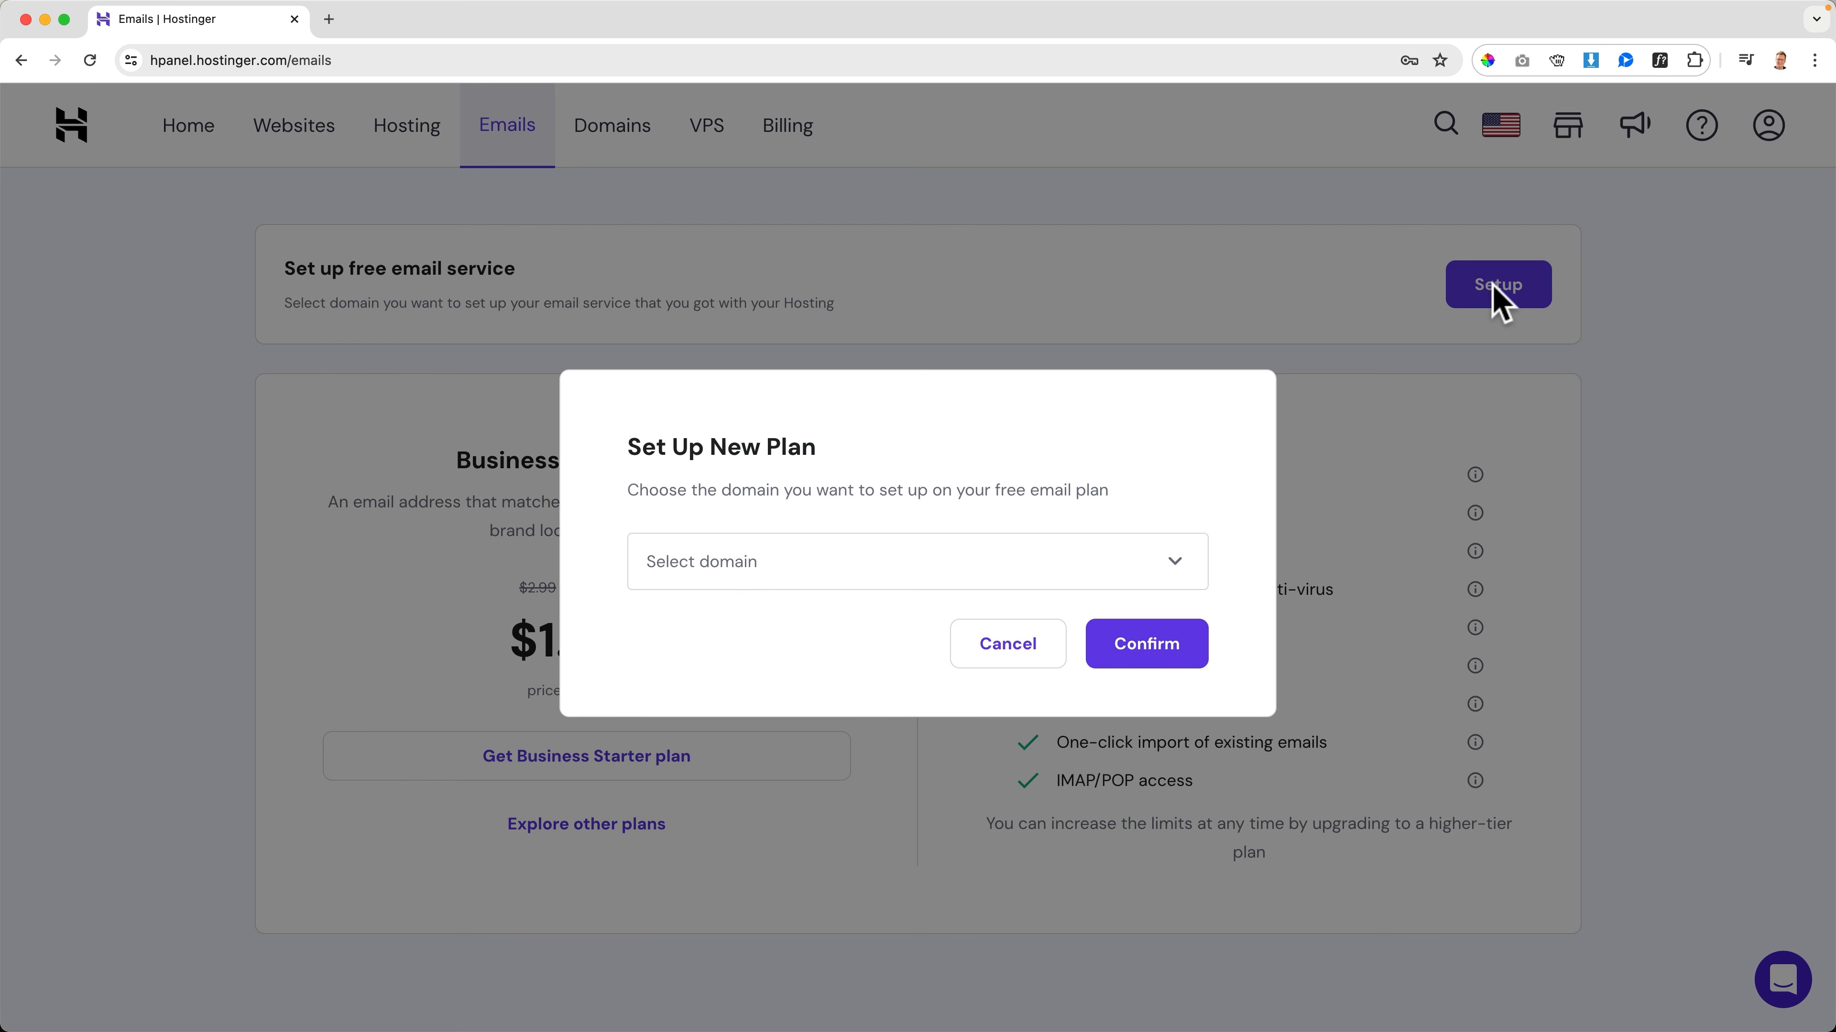
click(802, 571)
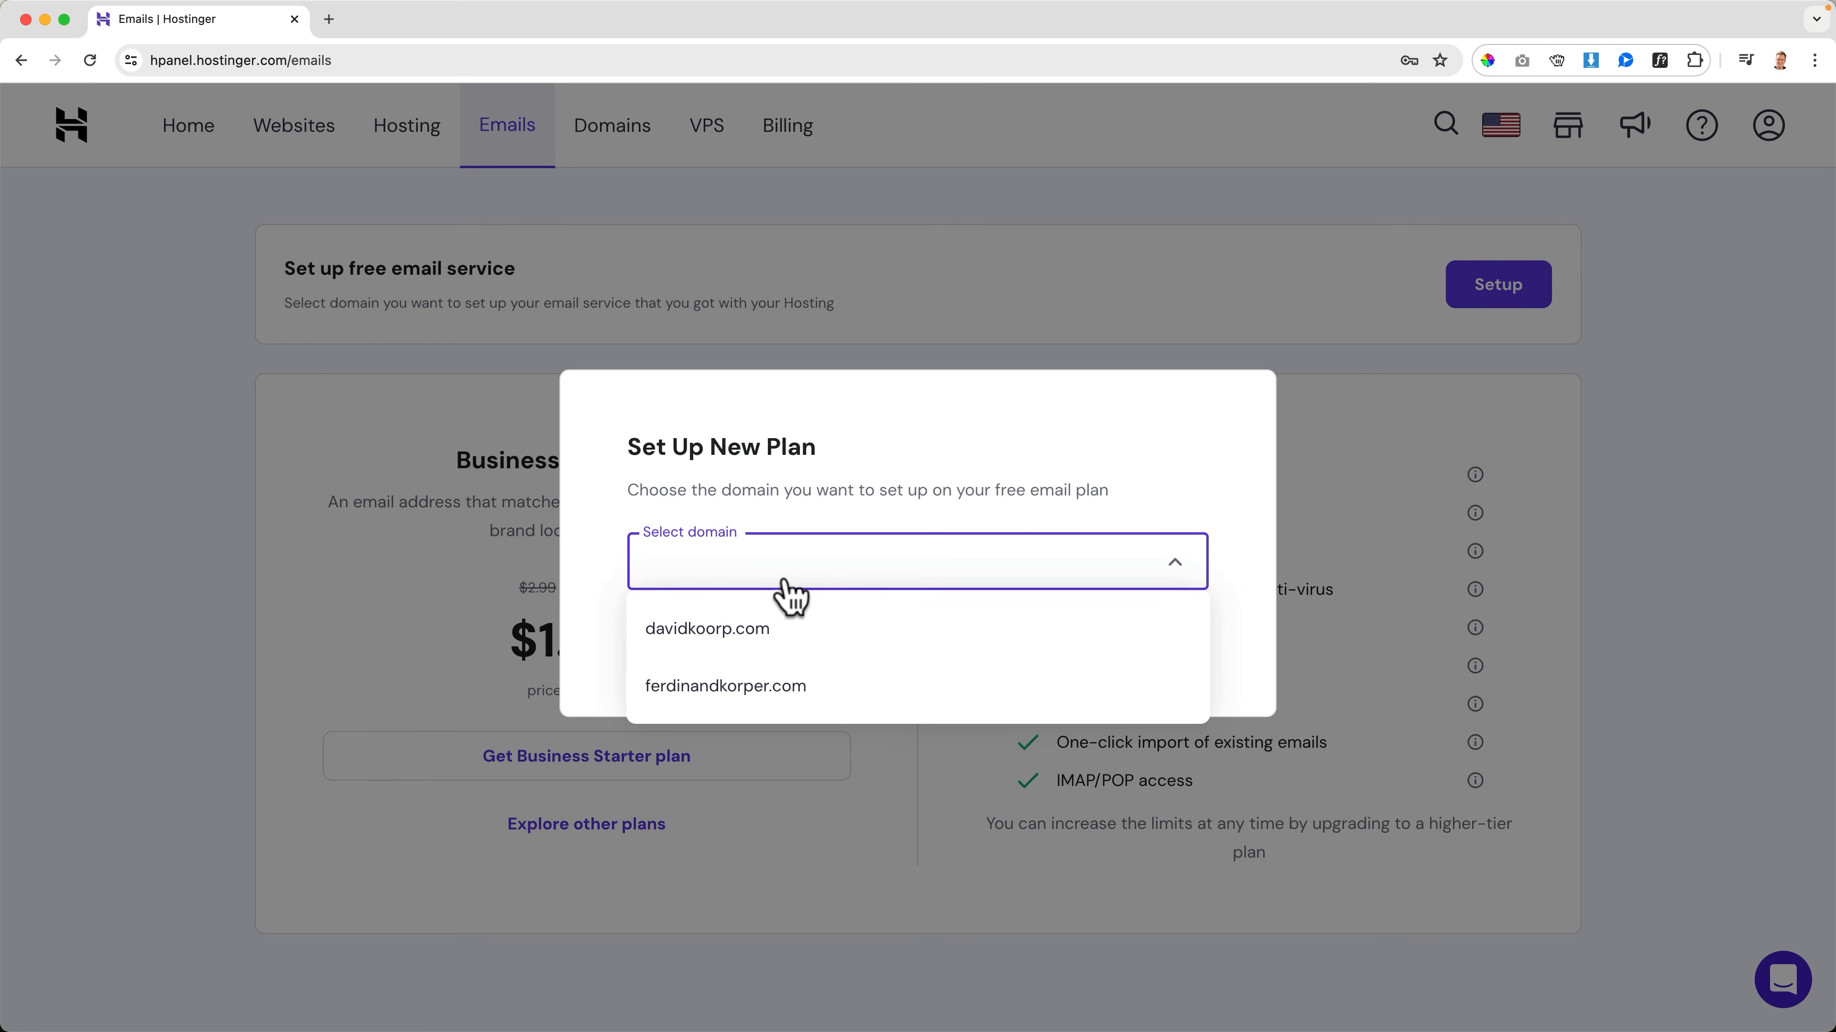
click(724, 630)
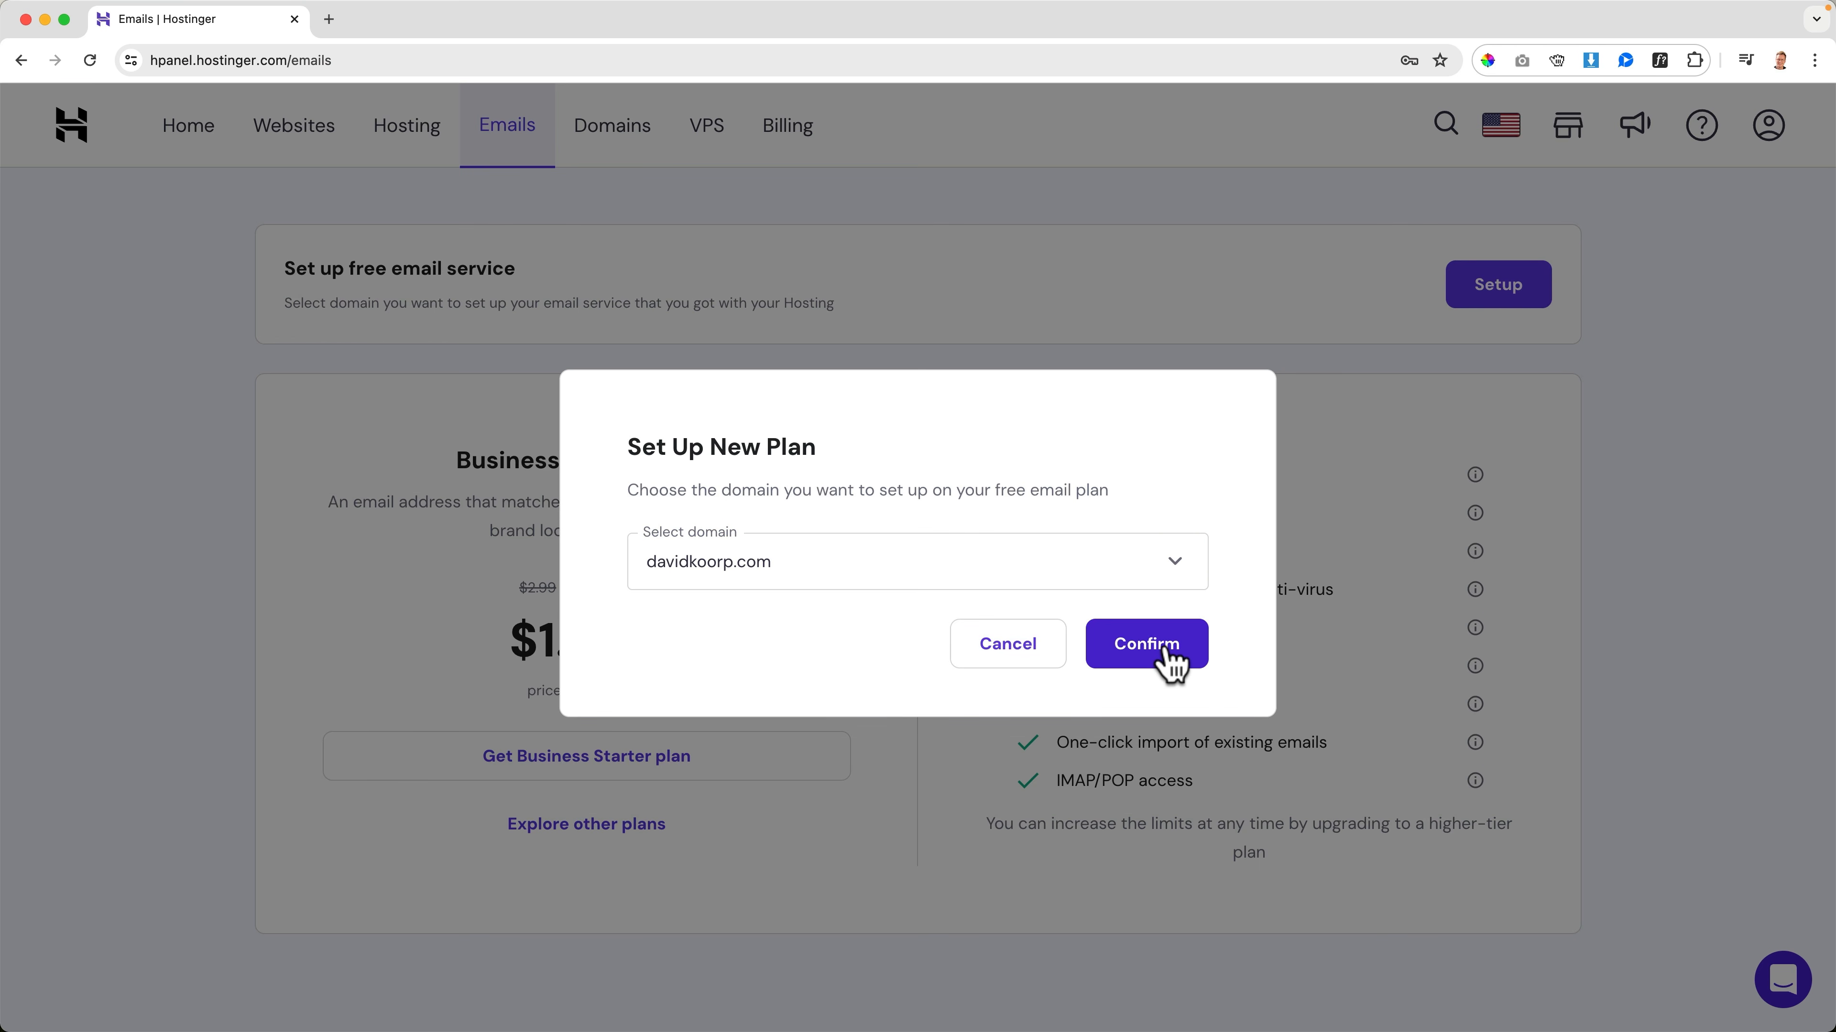
click(1168, 653)
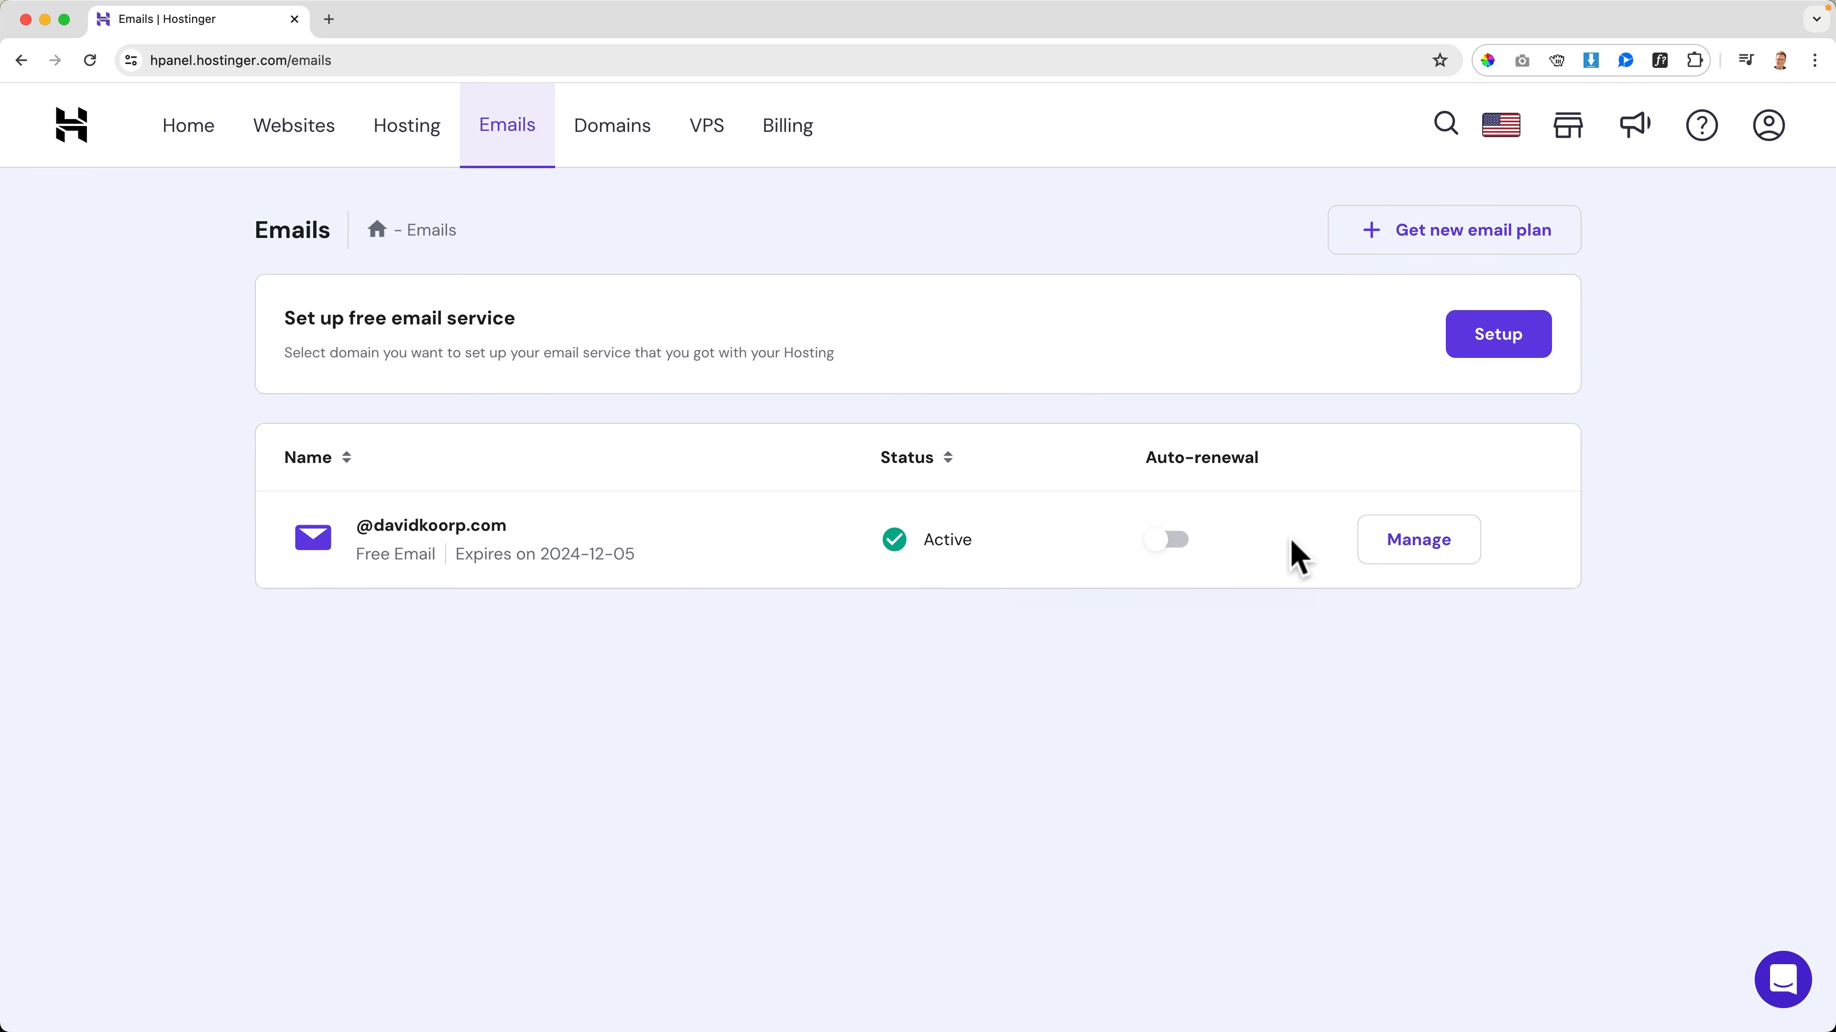
click(1406, 547)
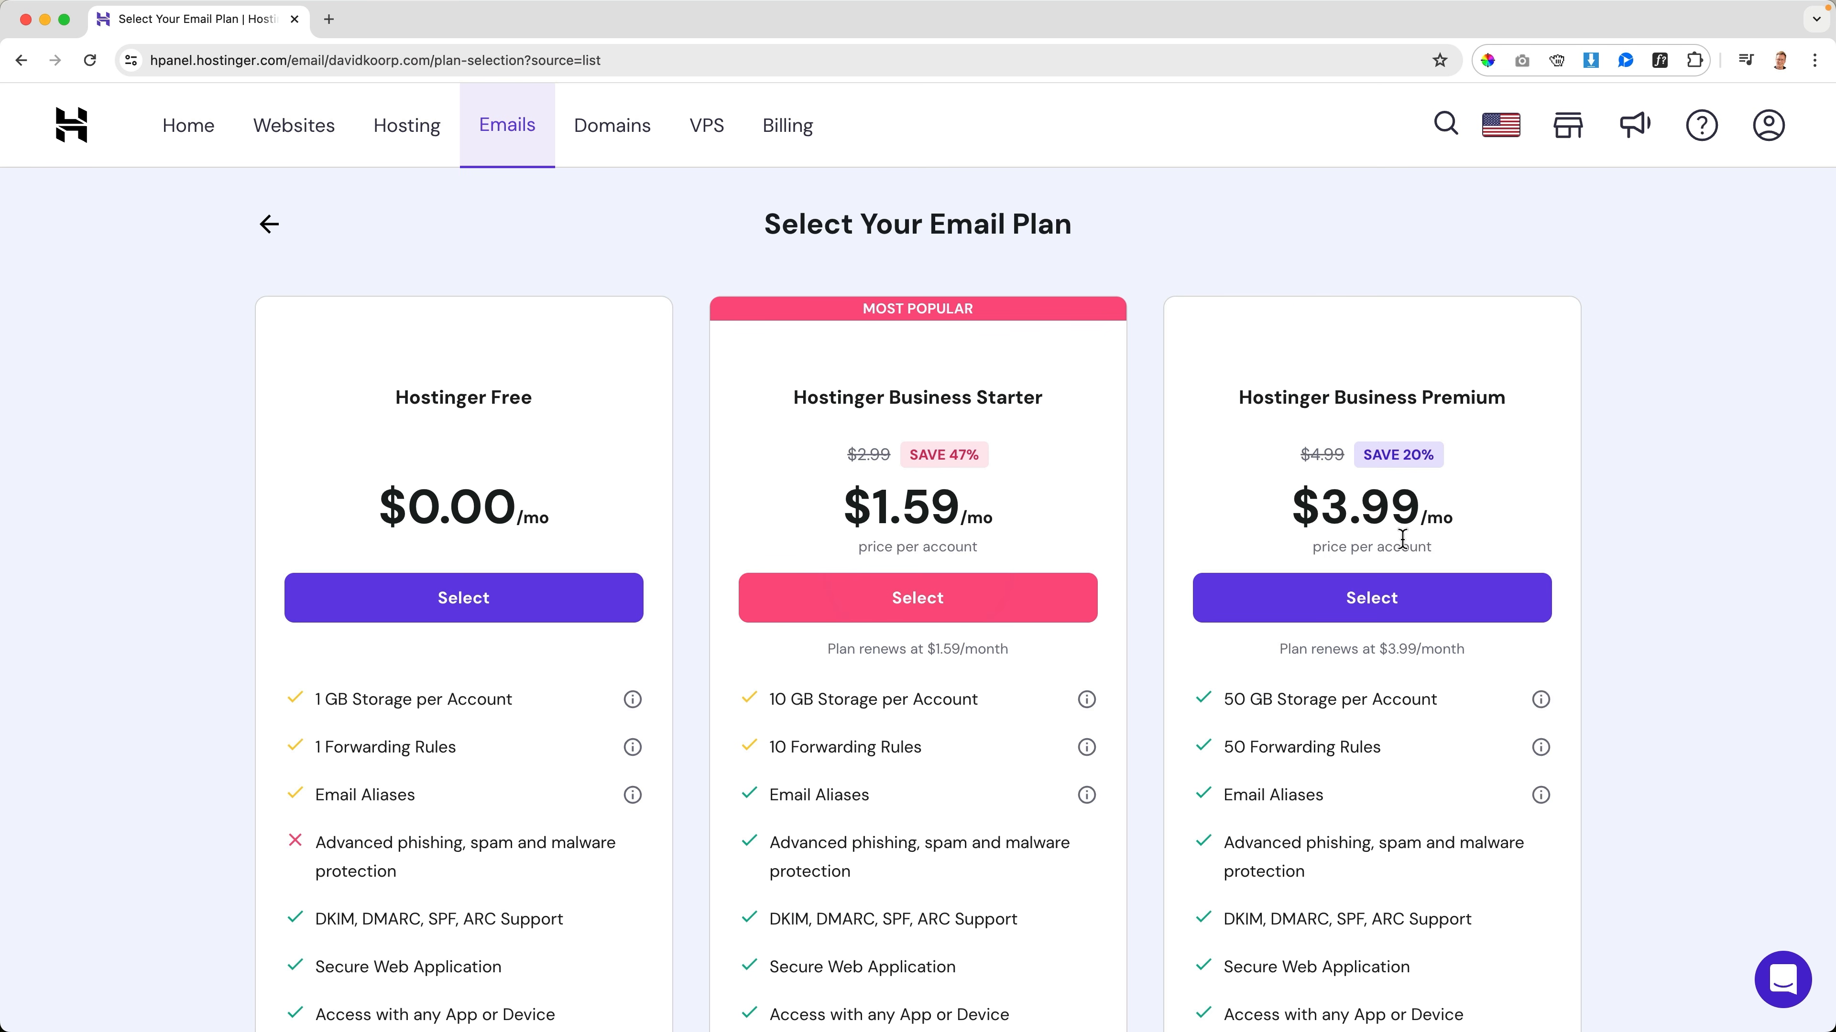
click(491, 597)
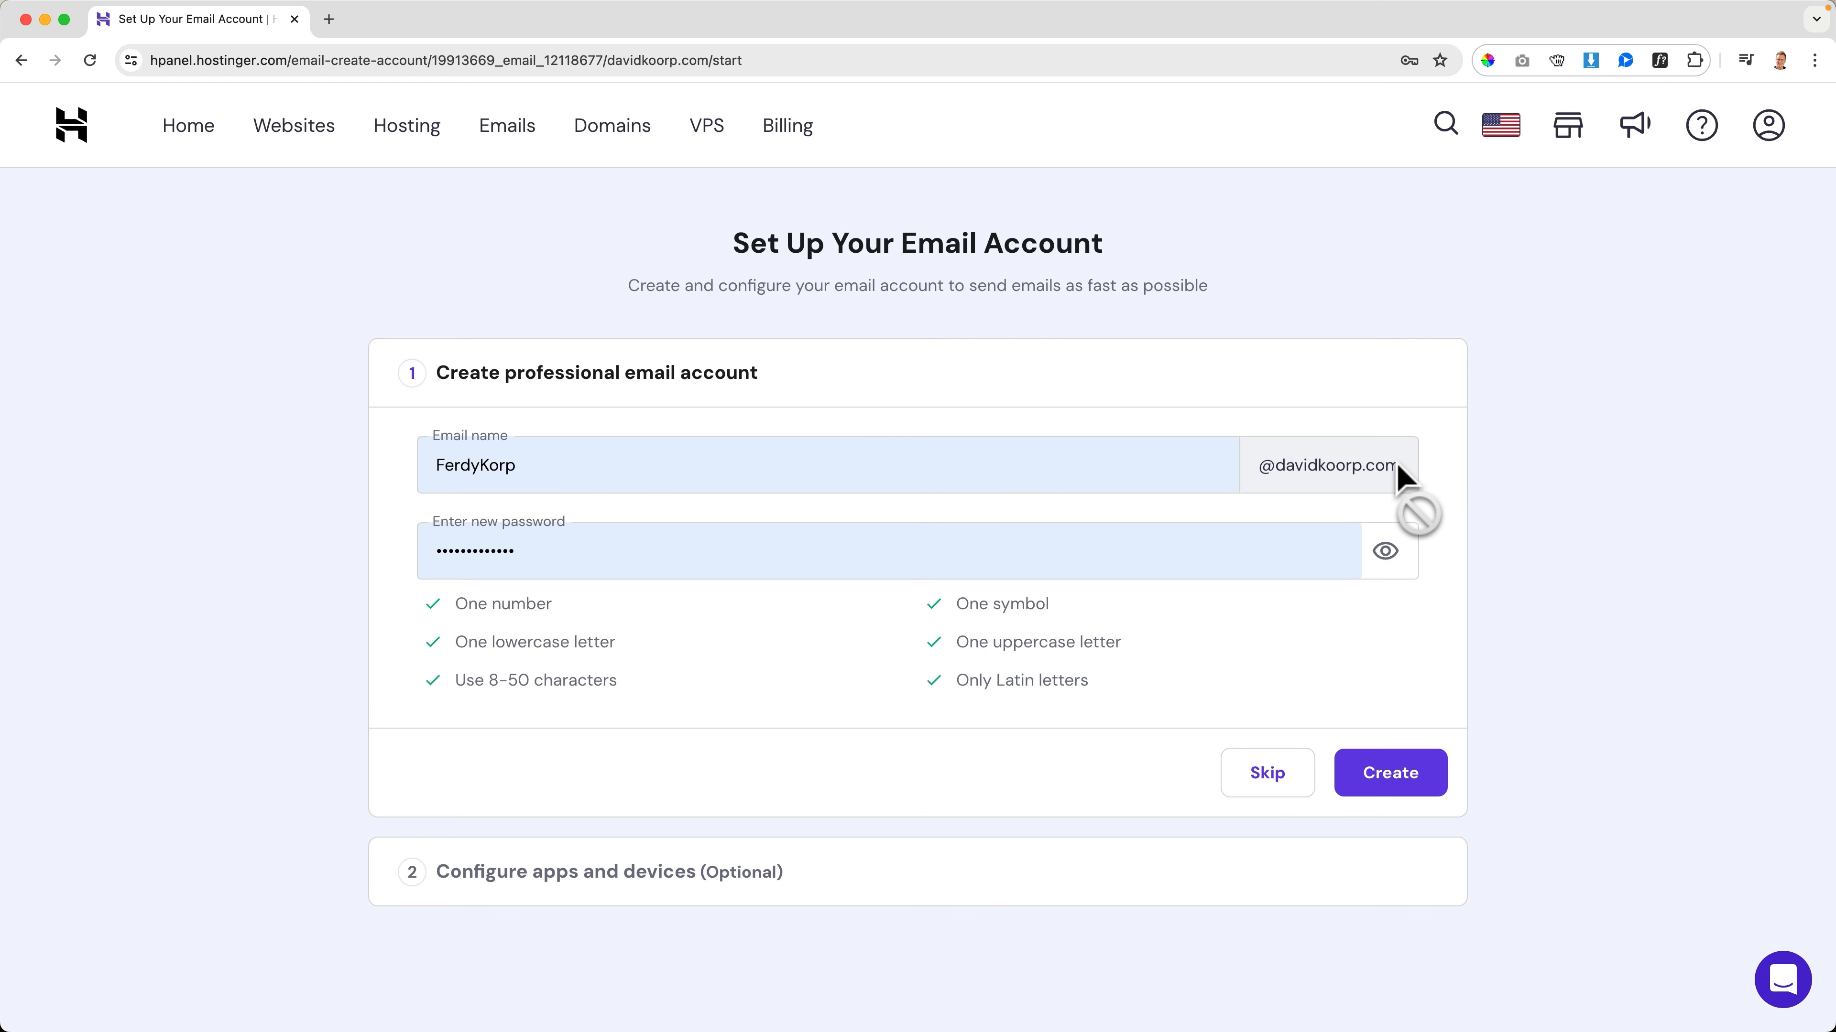
Create the domain's email account with the email name info and paste its new password
double_click(685, 465)
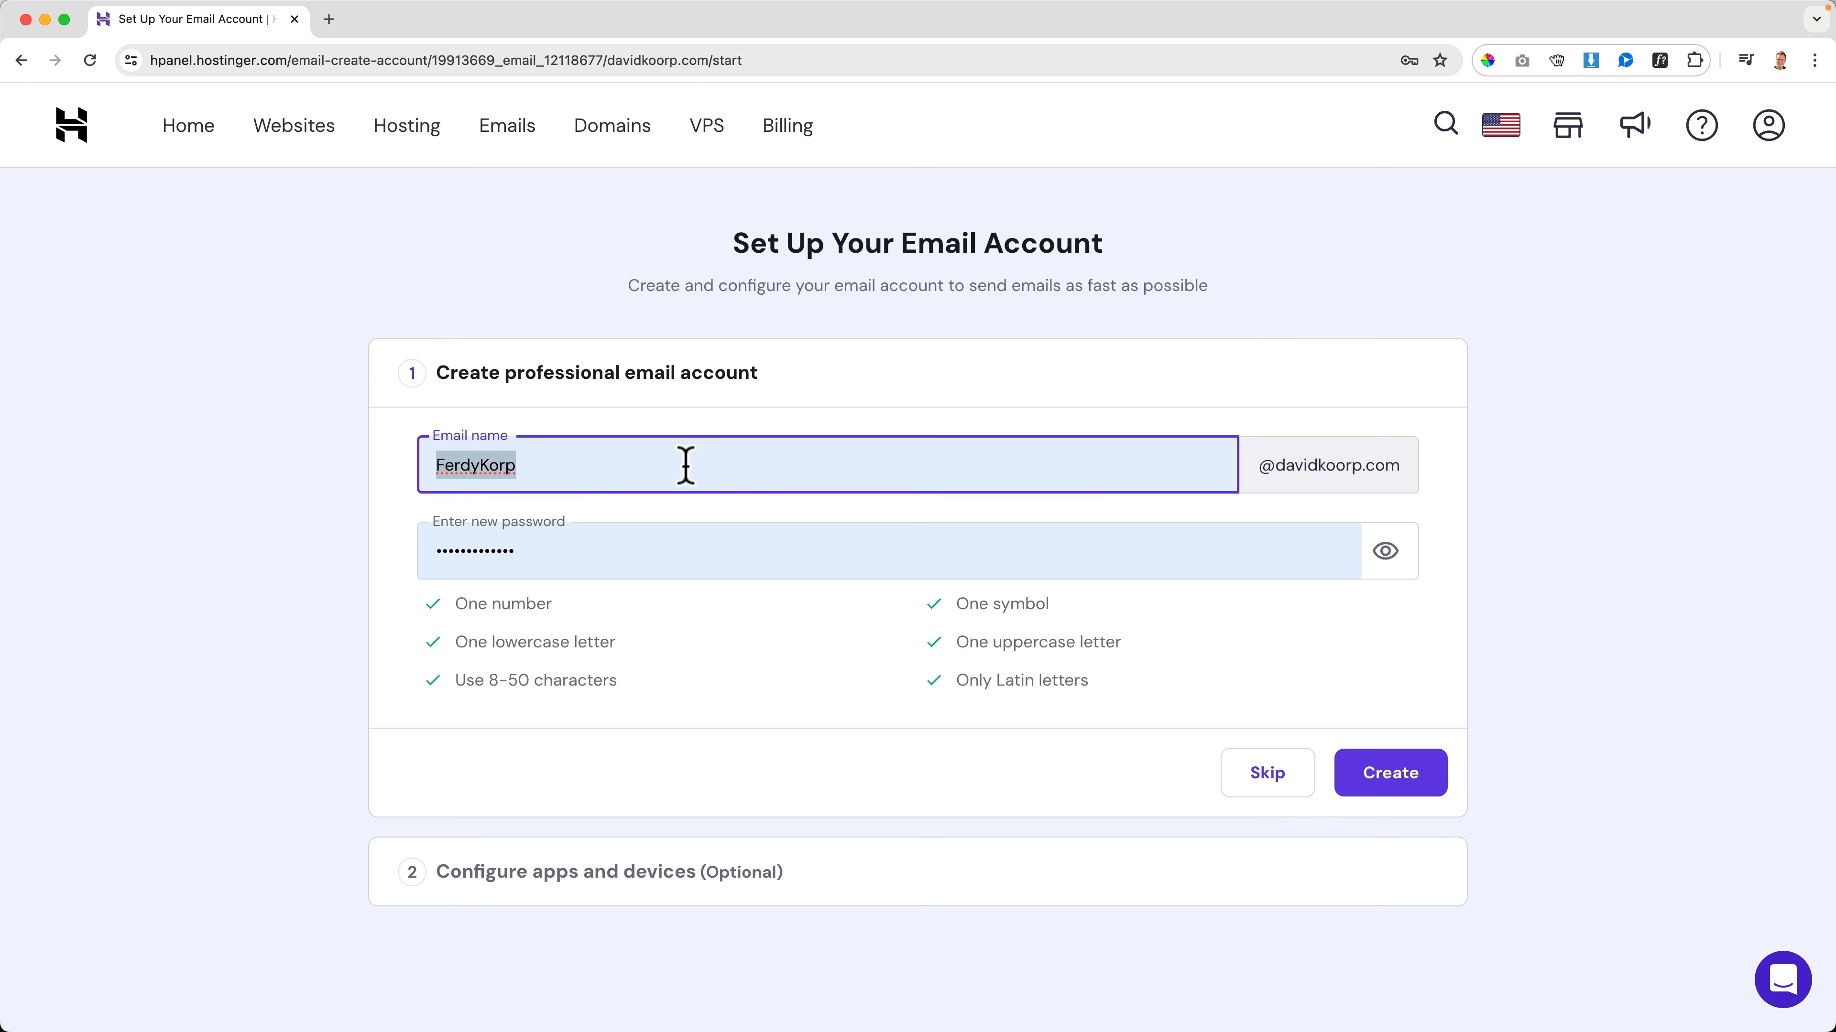
key(Tab)
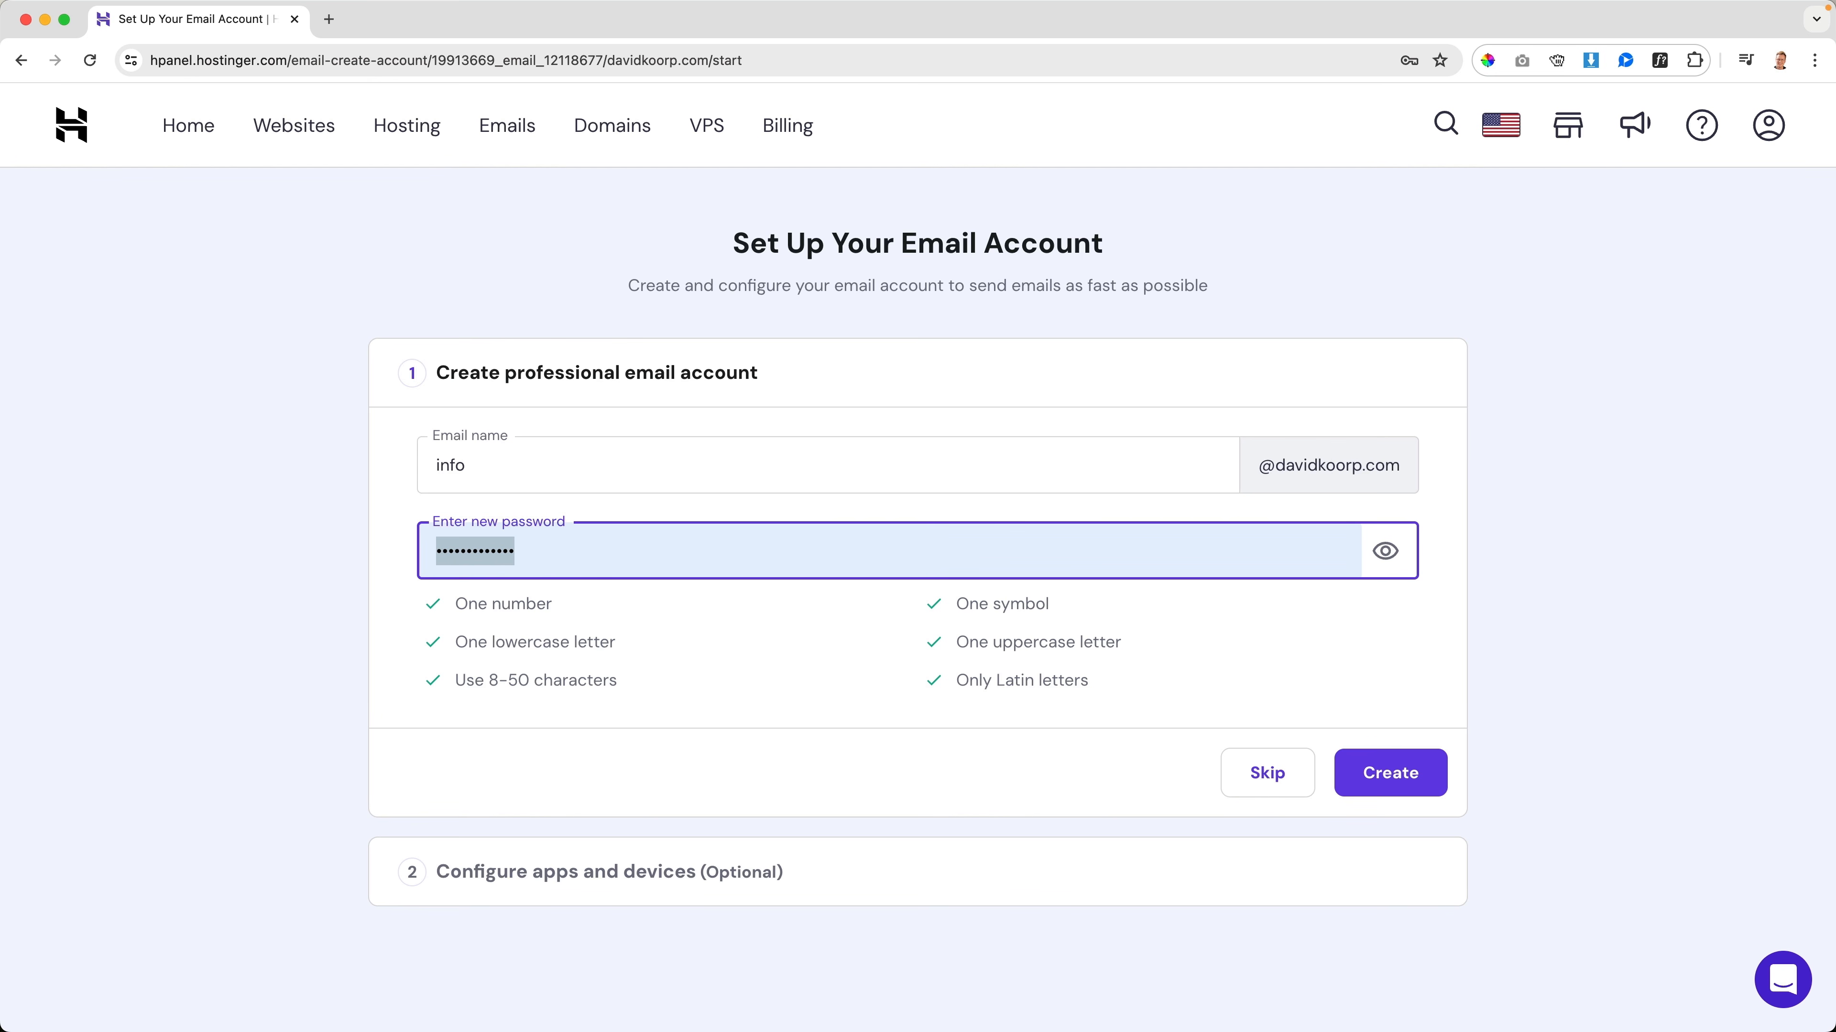
key(super+v)
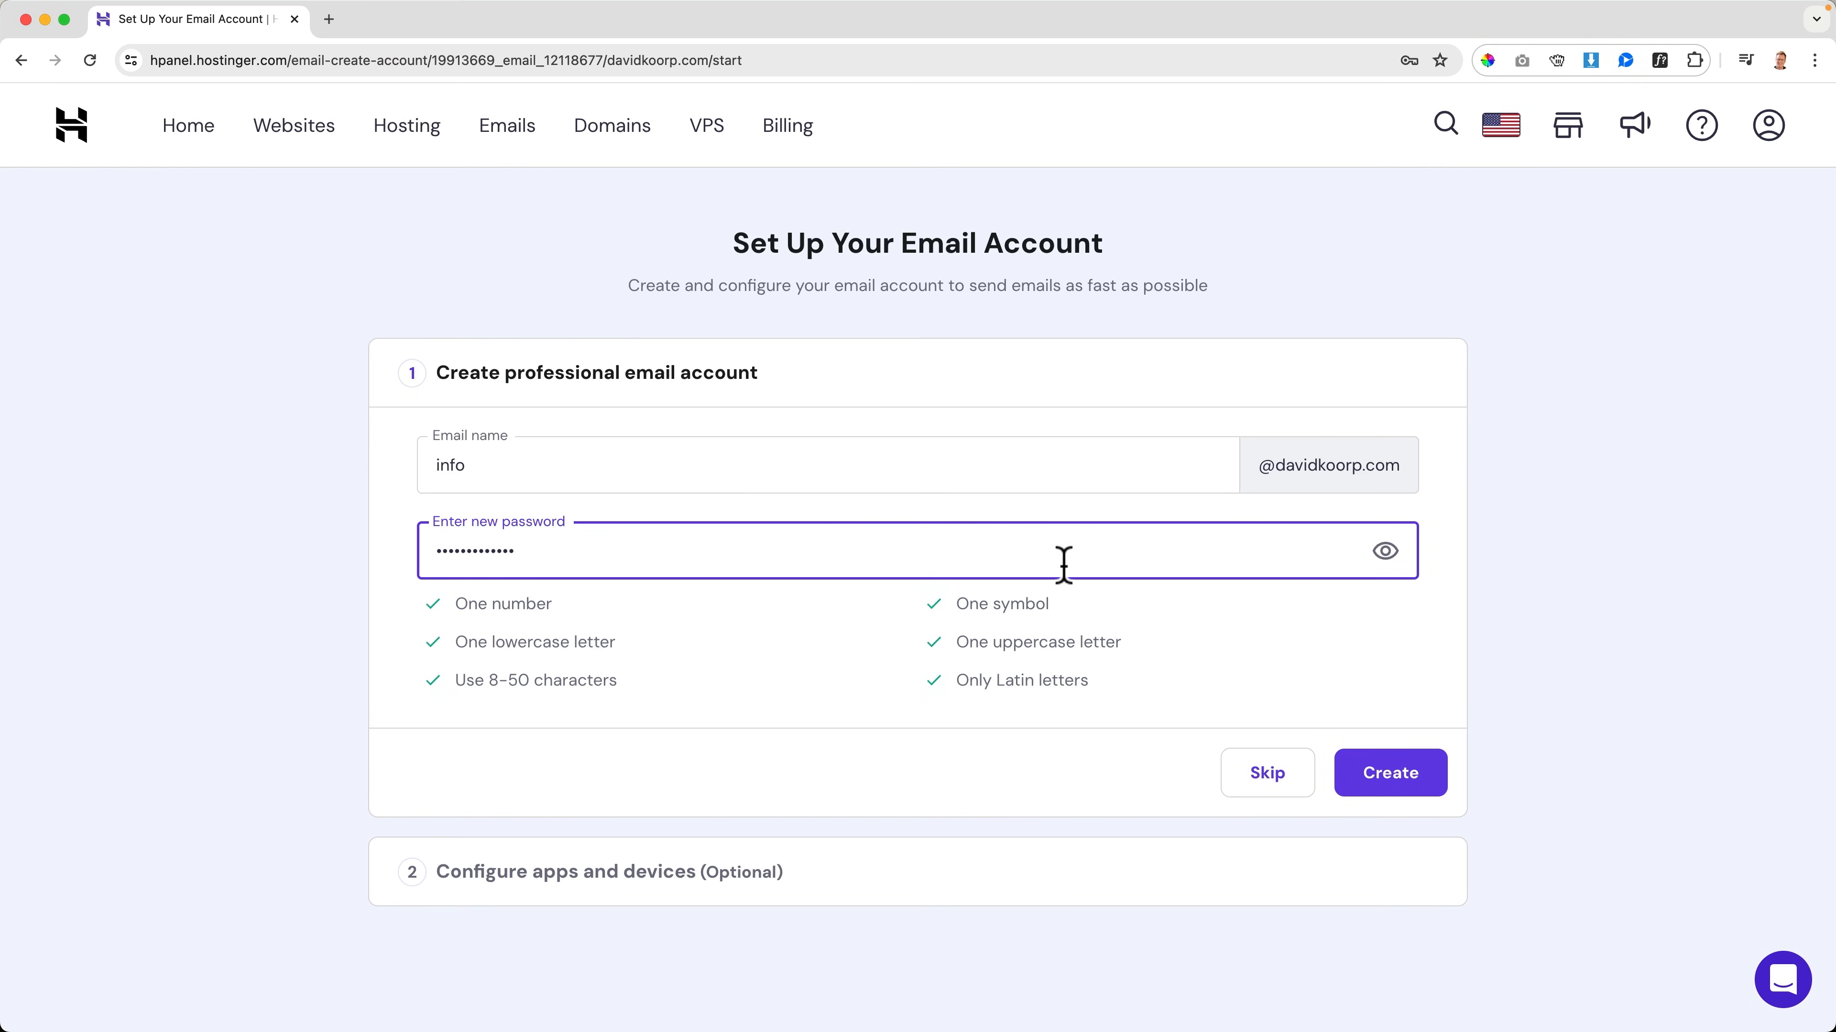
click(1387, 785)
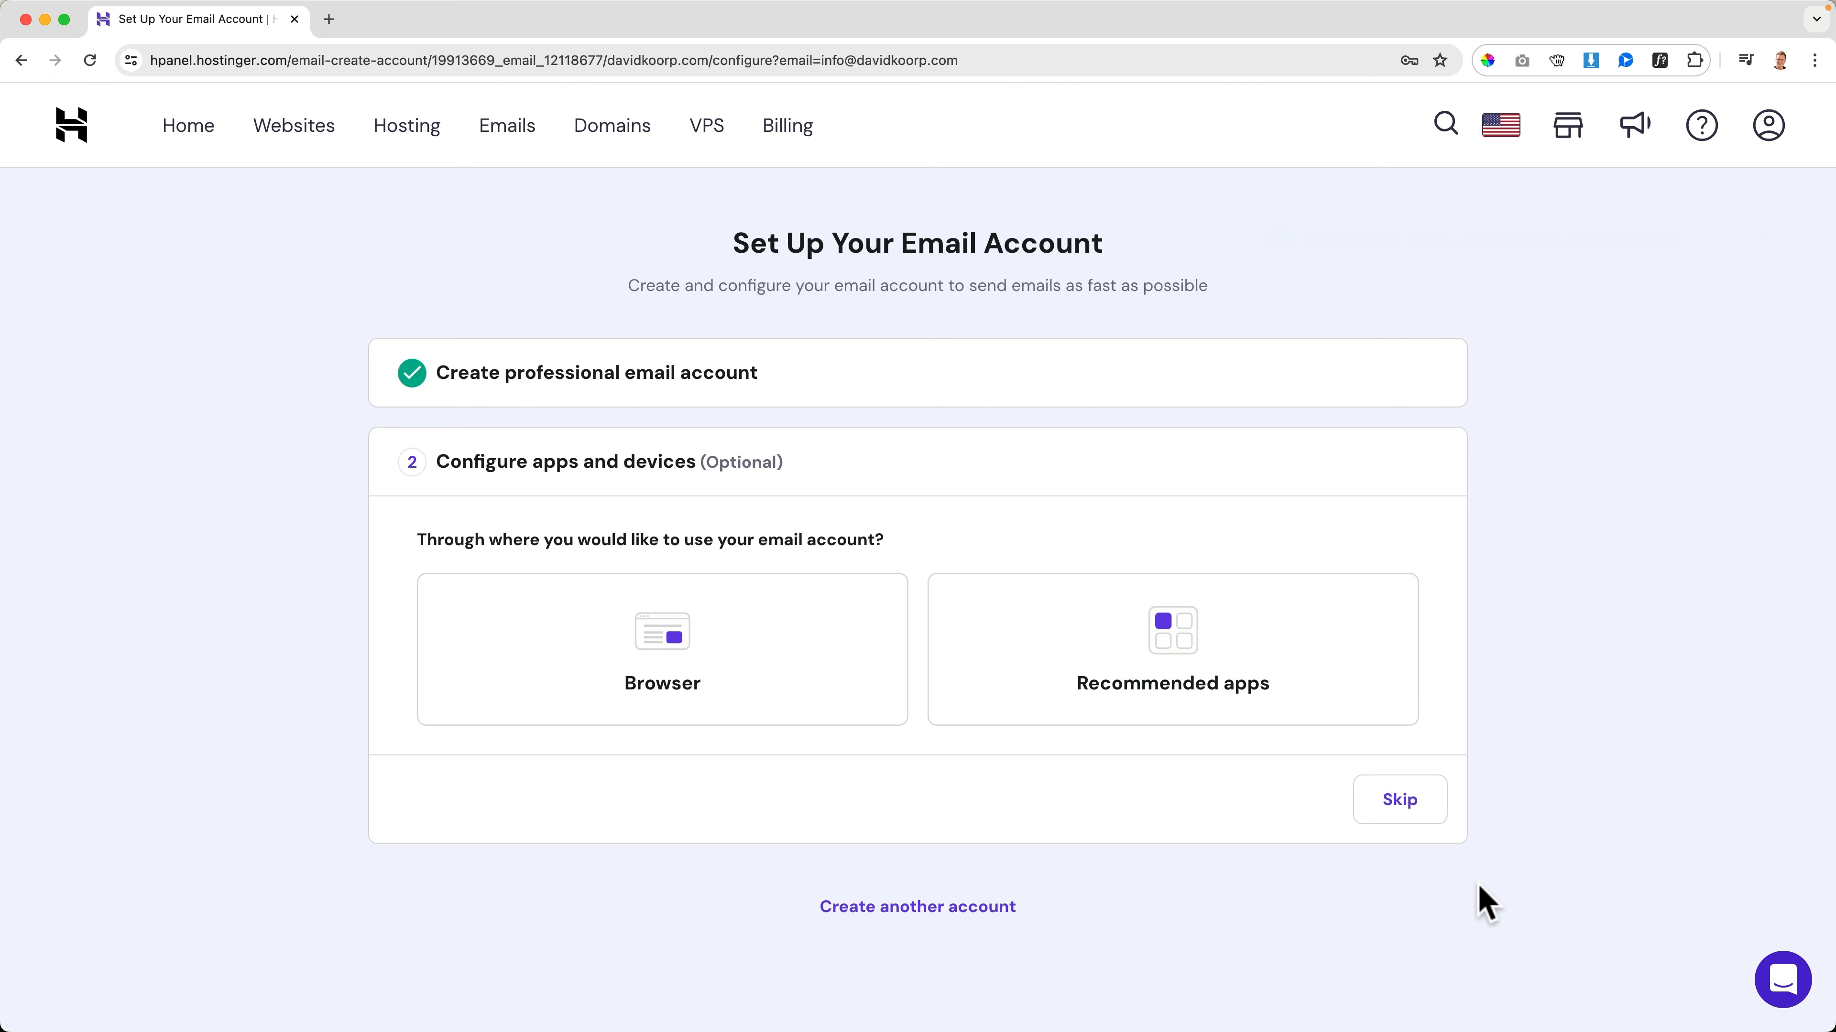
Choose browser access for the new account, open its webmail, and log in with the account password
click(693, 681)
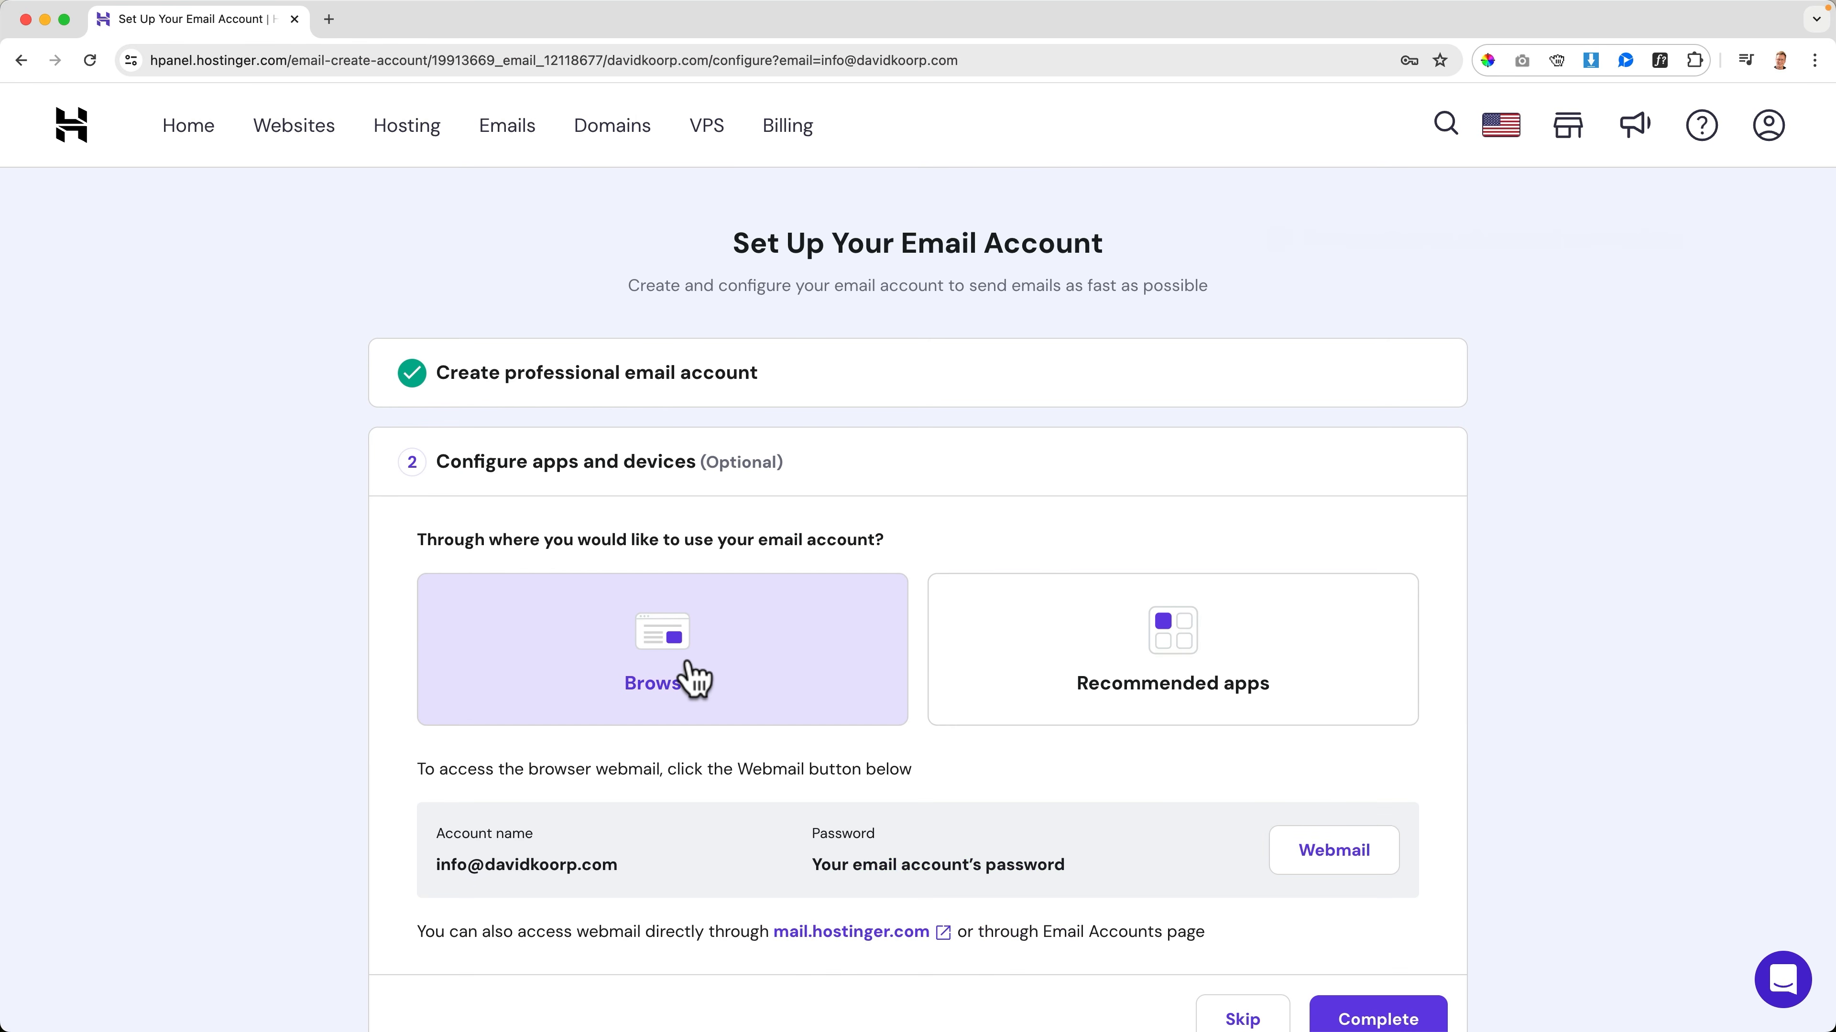
scroll(694, 681, down, 3)
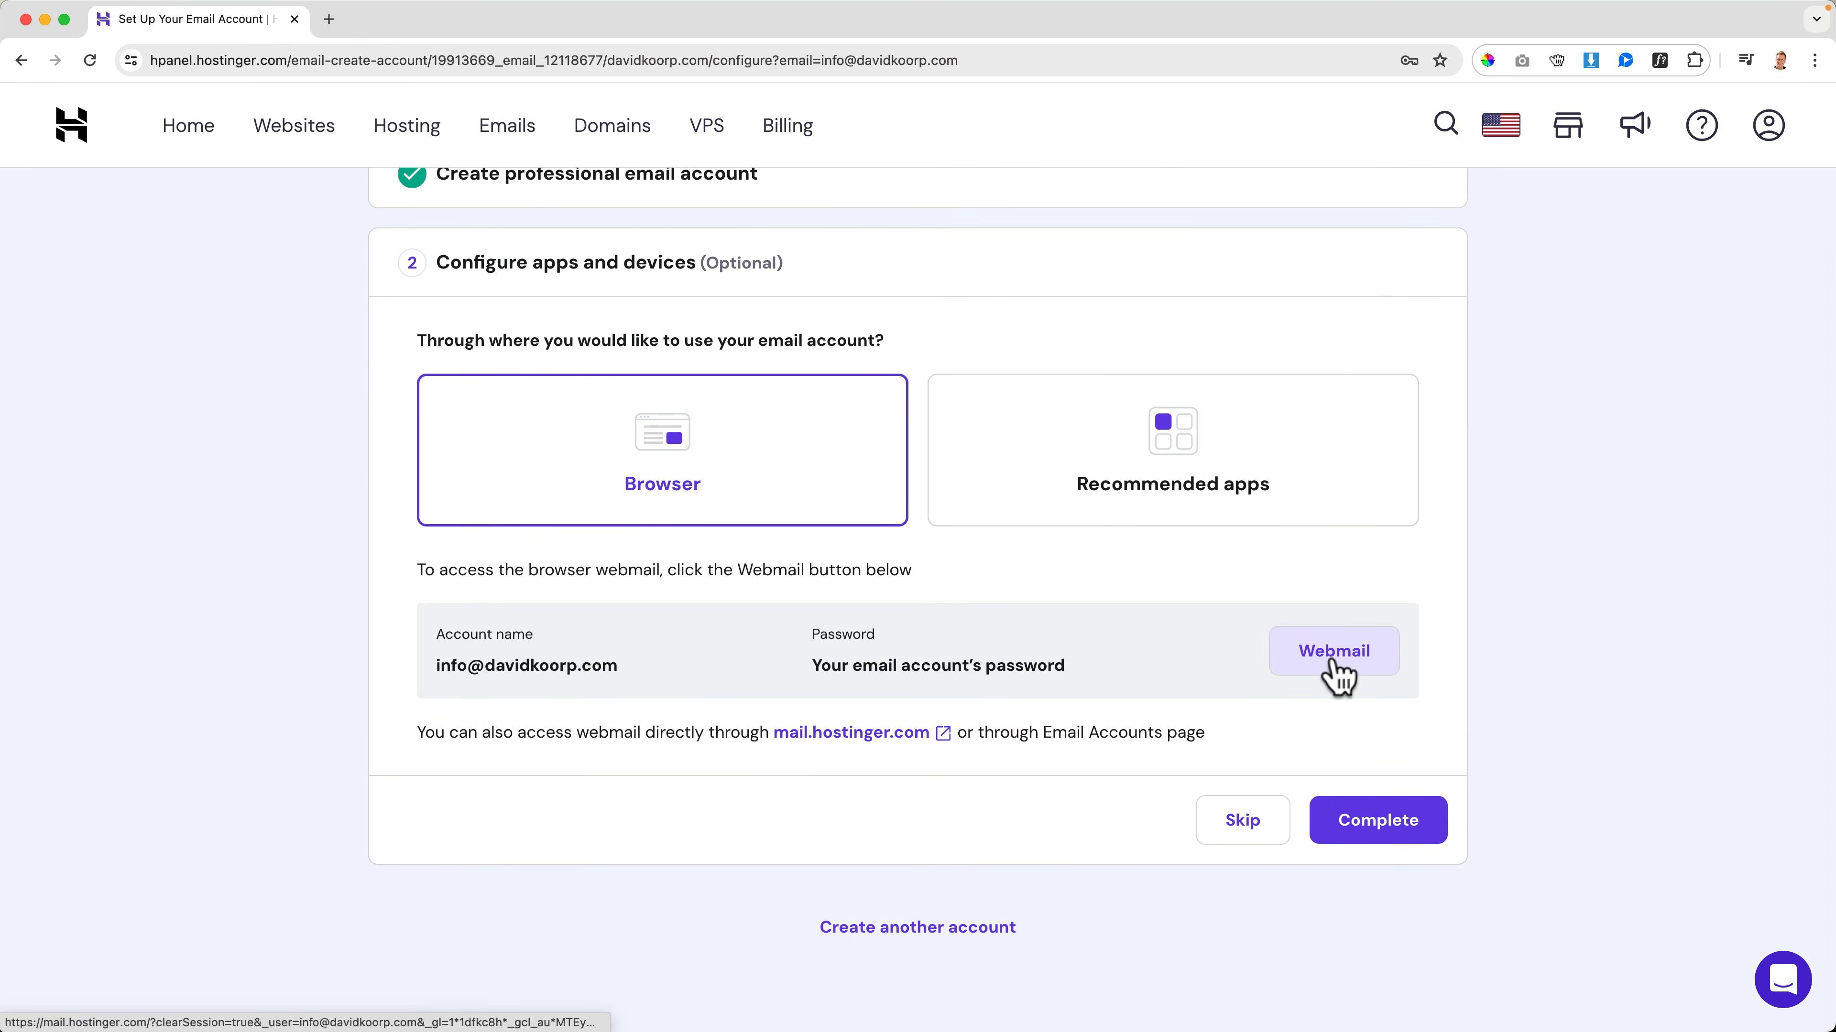
click(1334, 652)
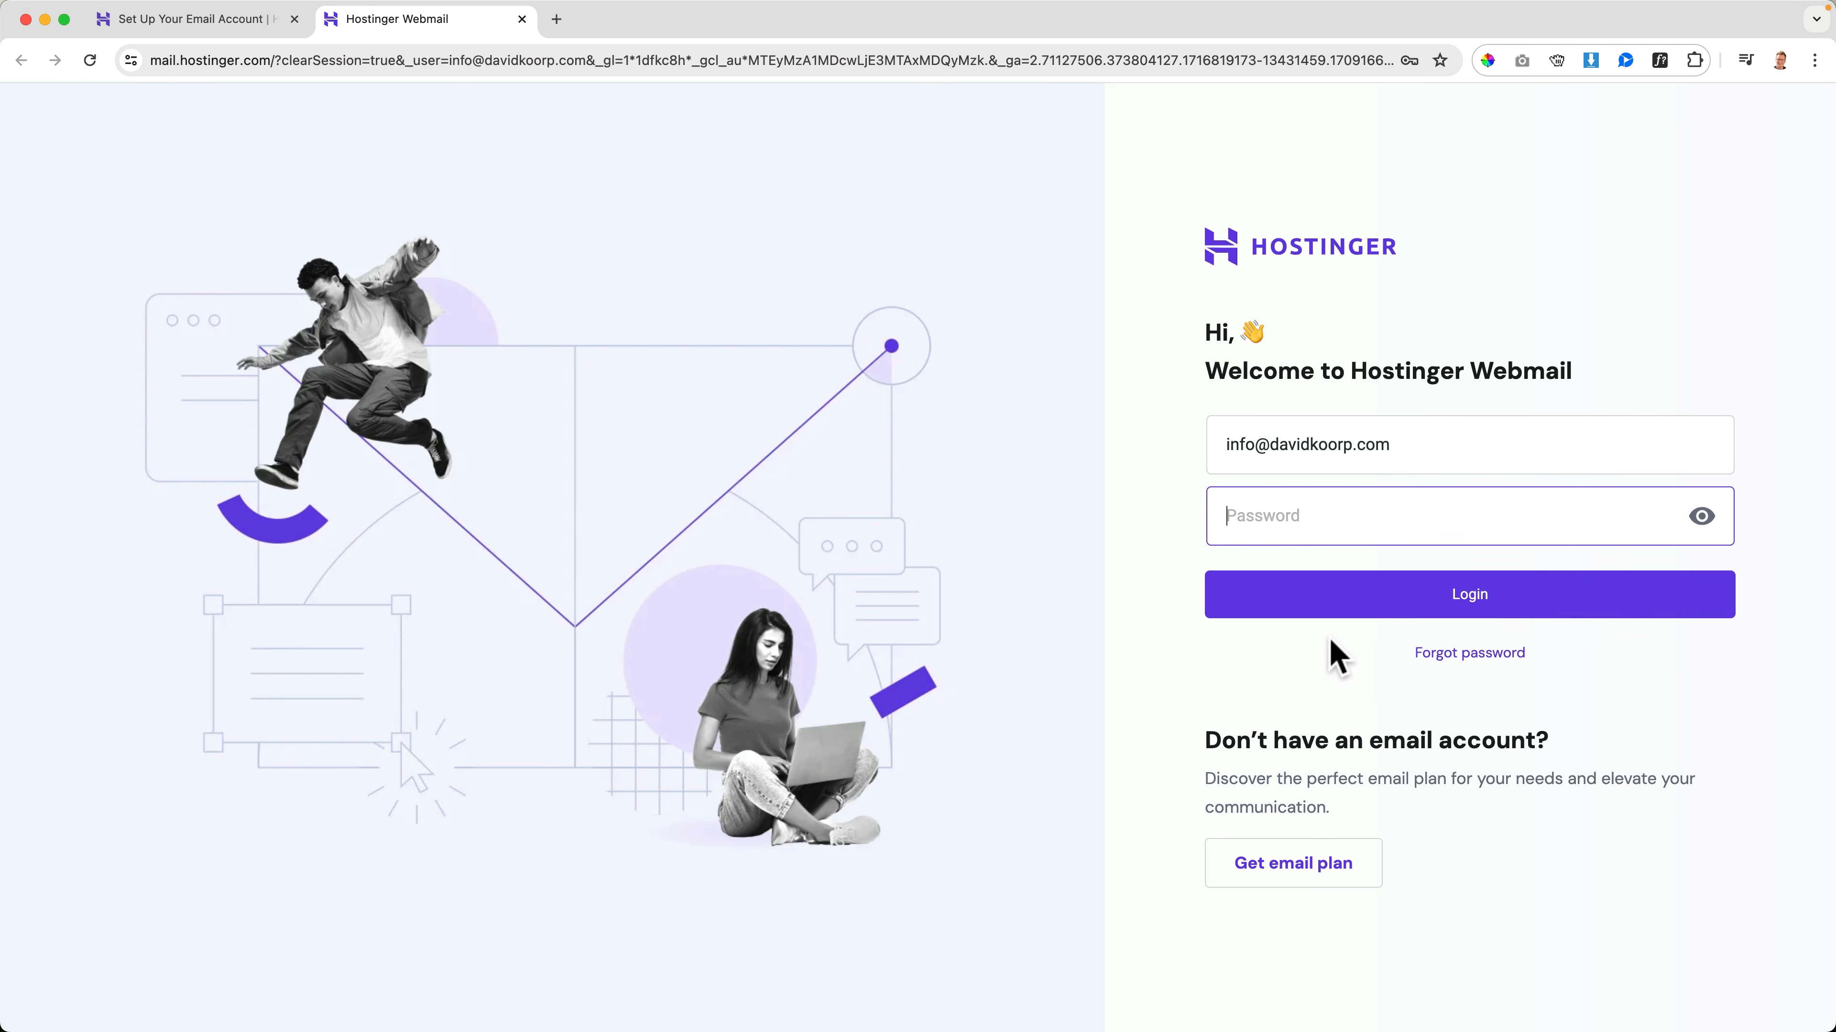
text(•)
click(1327, 589)
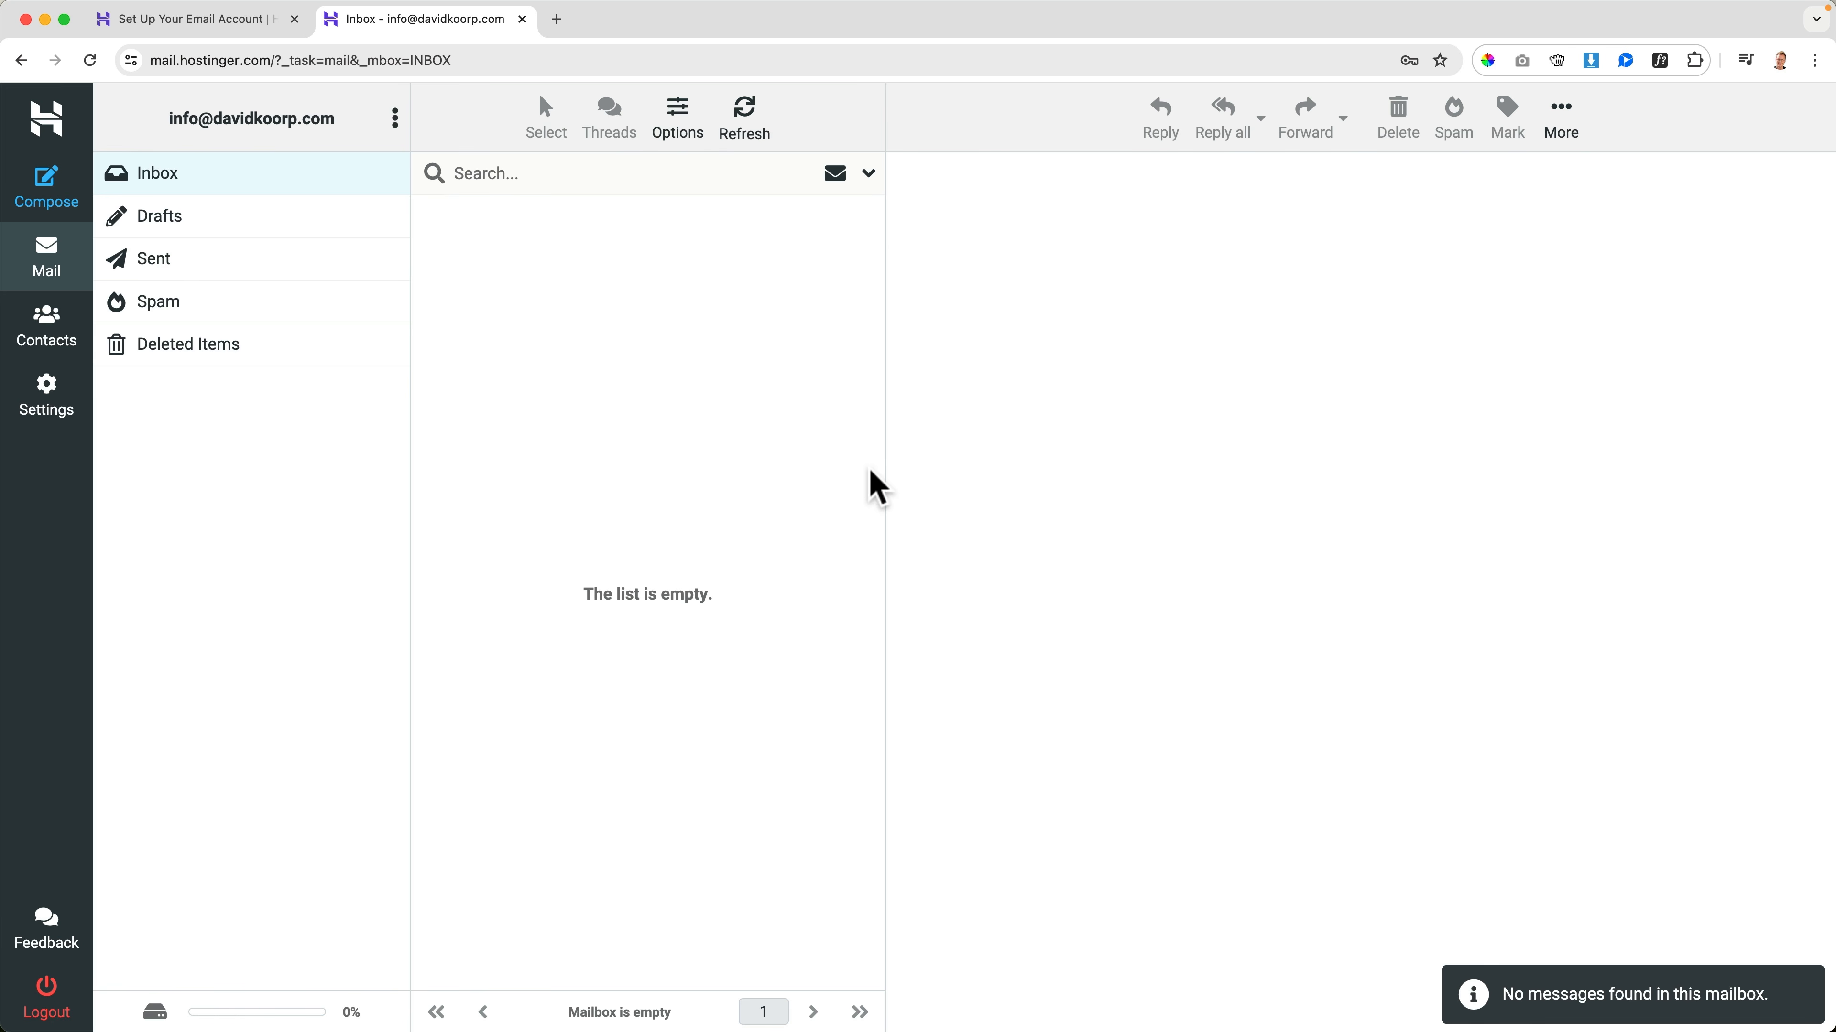
Compose a message addressed to the mailbox's own email address with the subject "Test Email From Webmail"
click(55, 189)
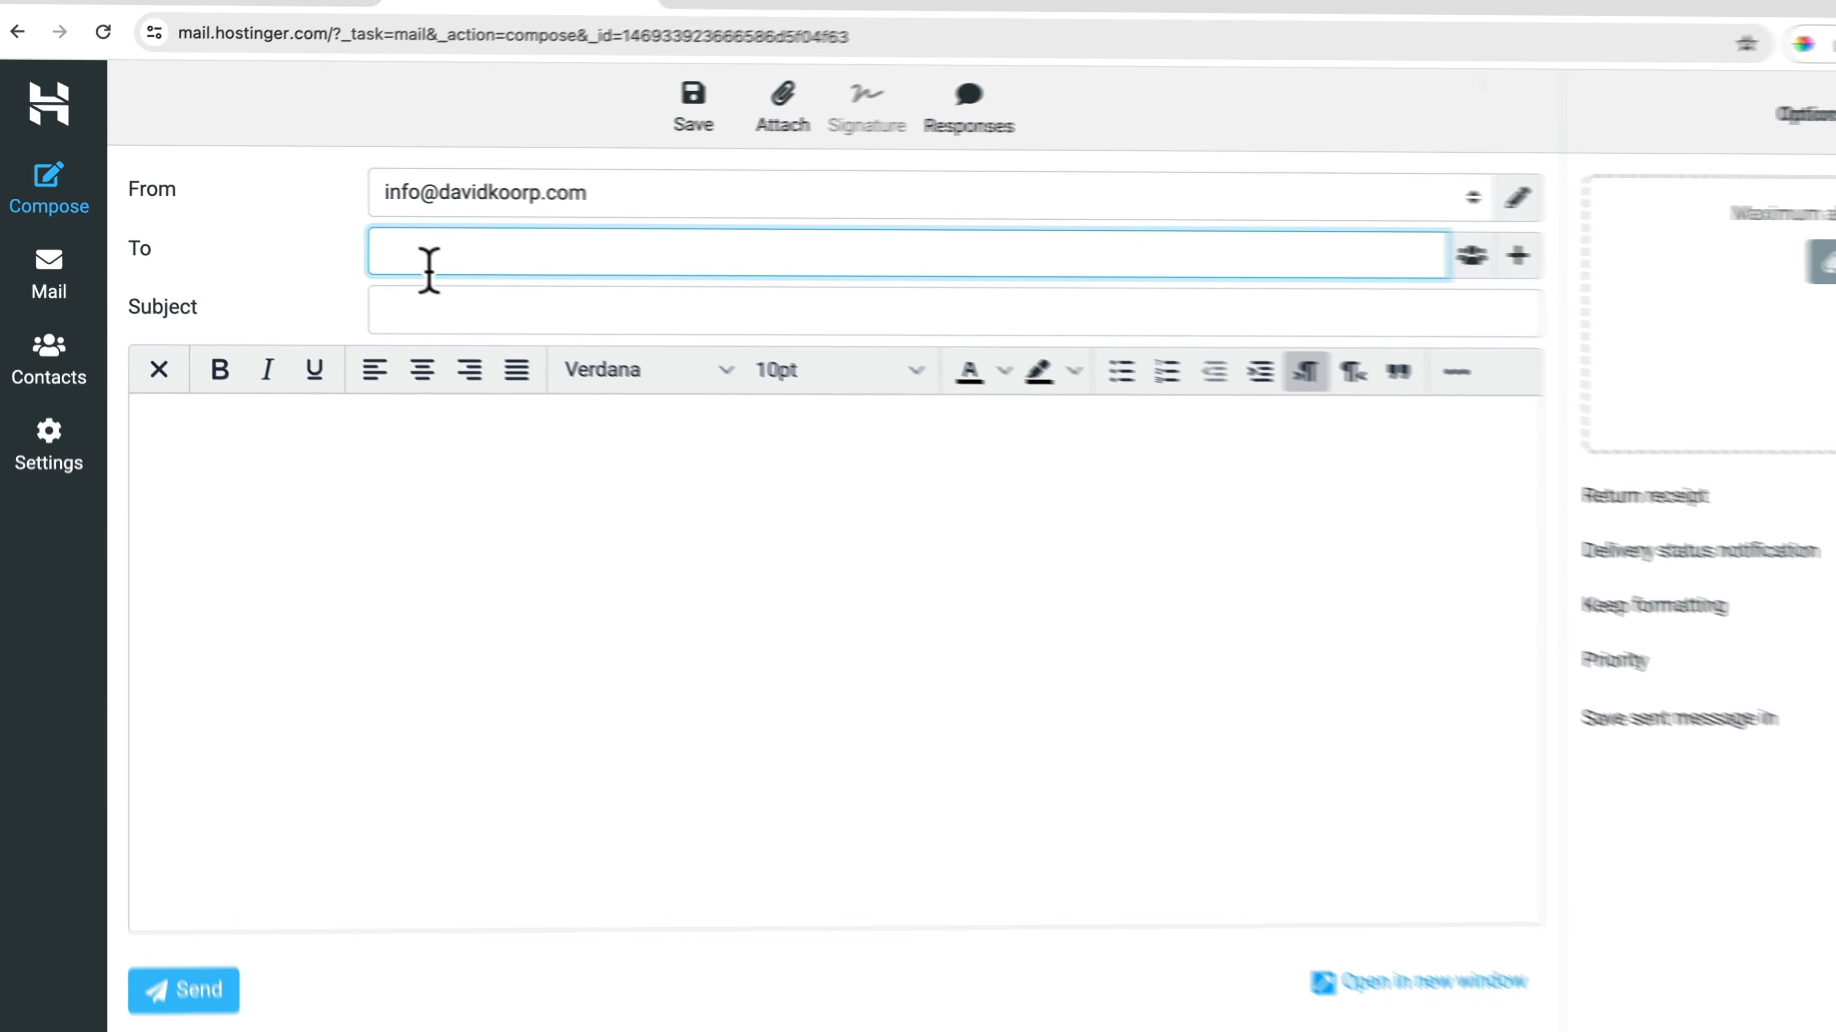
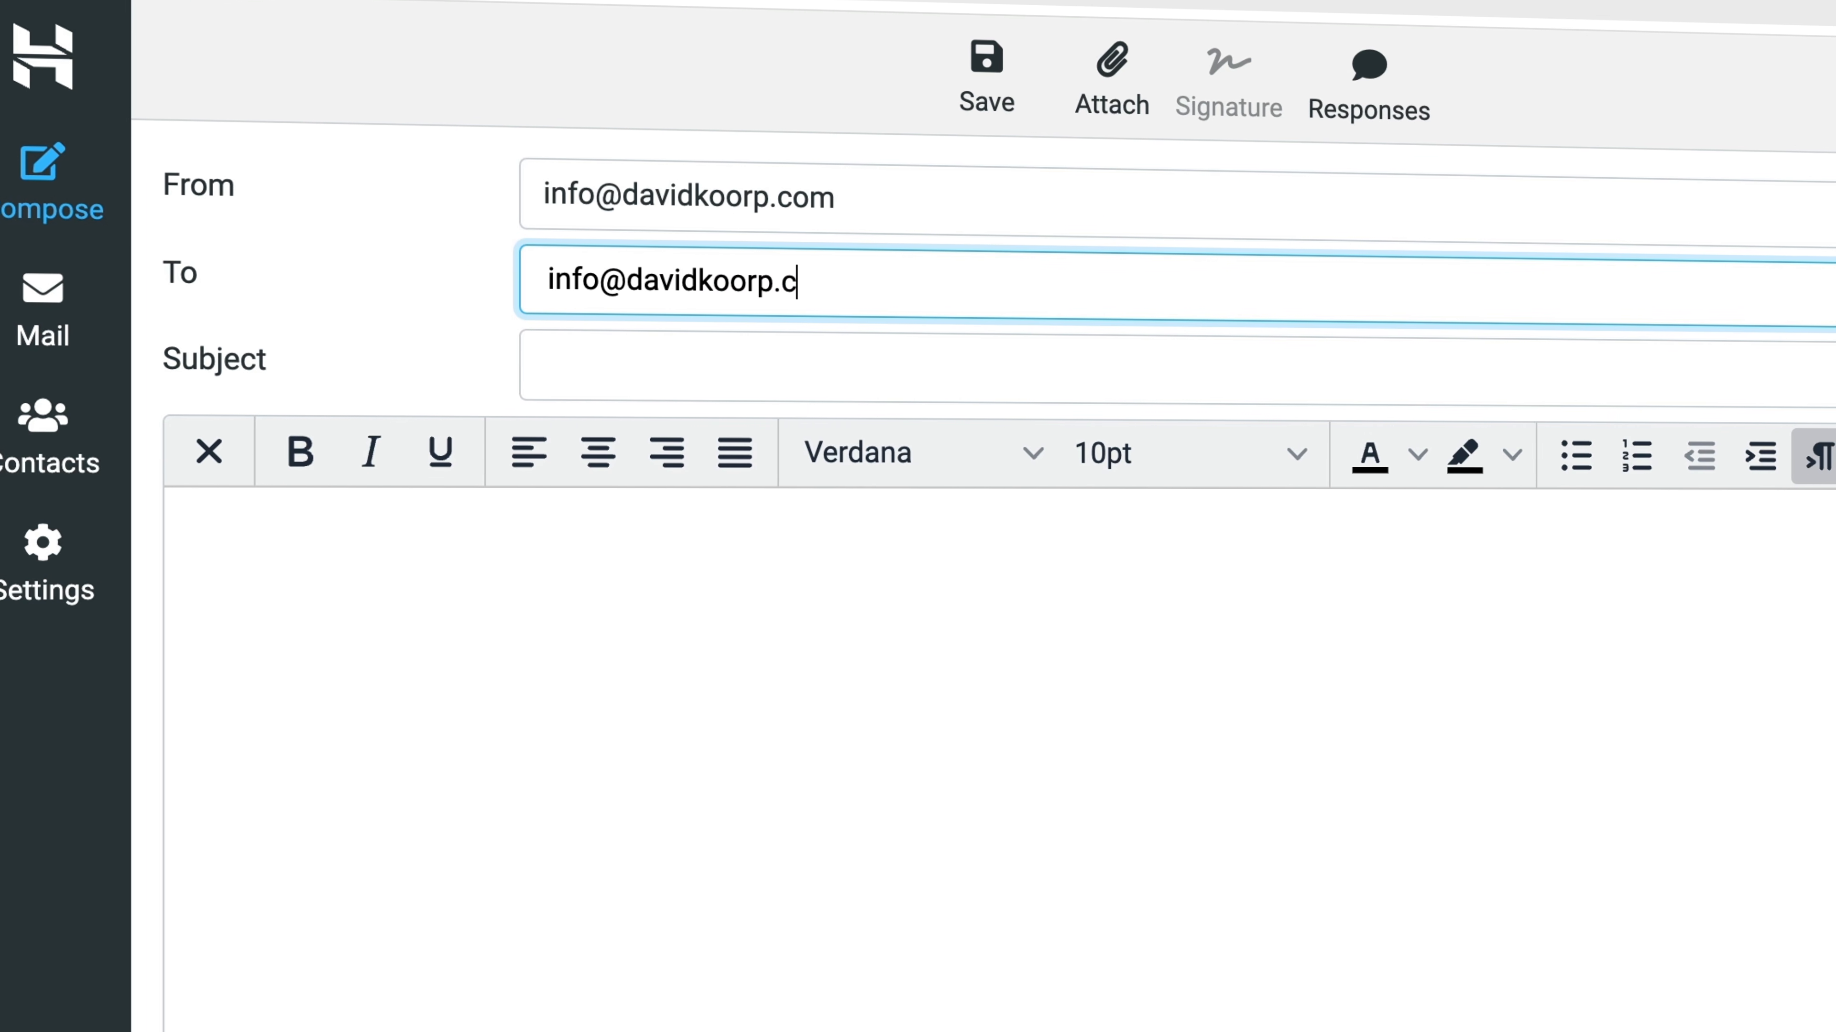
key(Return)
click(546, 364)
text(Test )
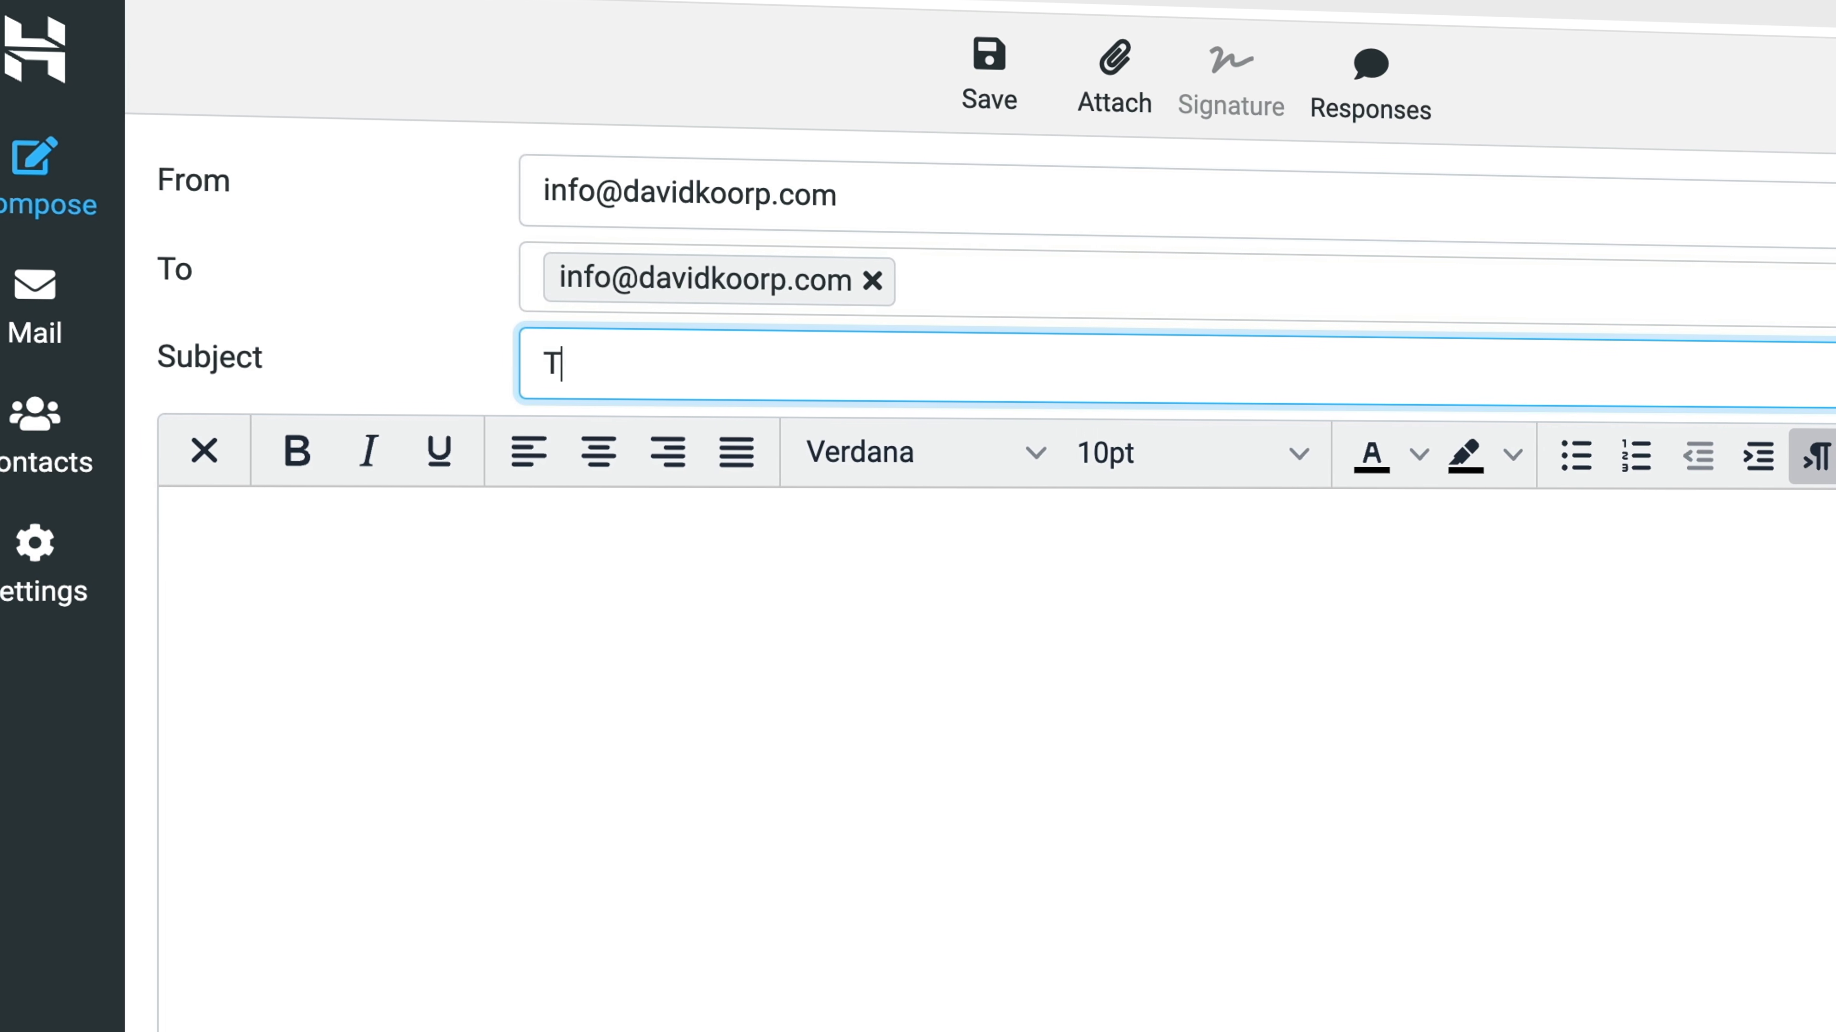
text(EMai)
key(BackSpace)
key(BackSpace)
key(BackSpace)
text(mail Fro)
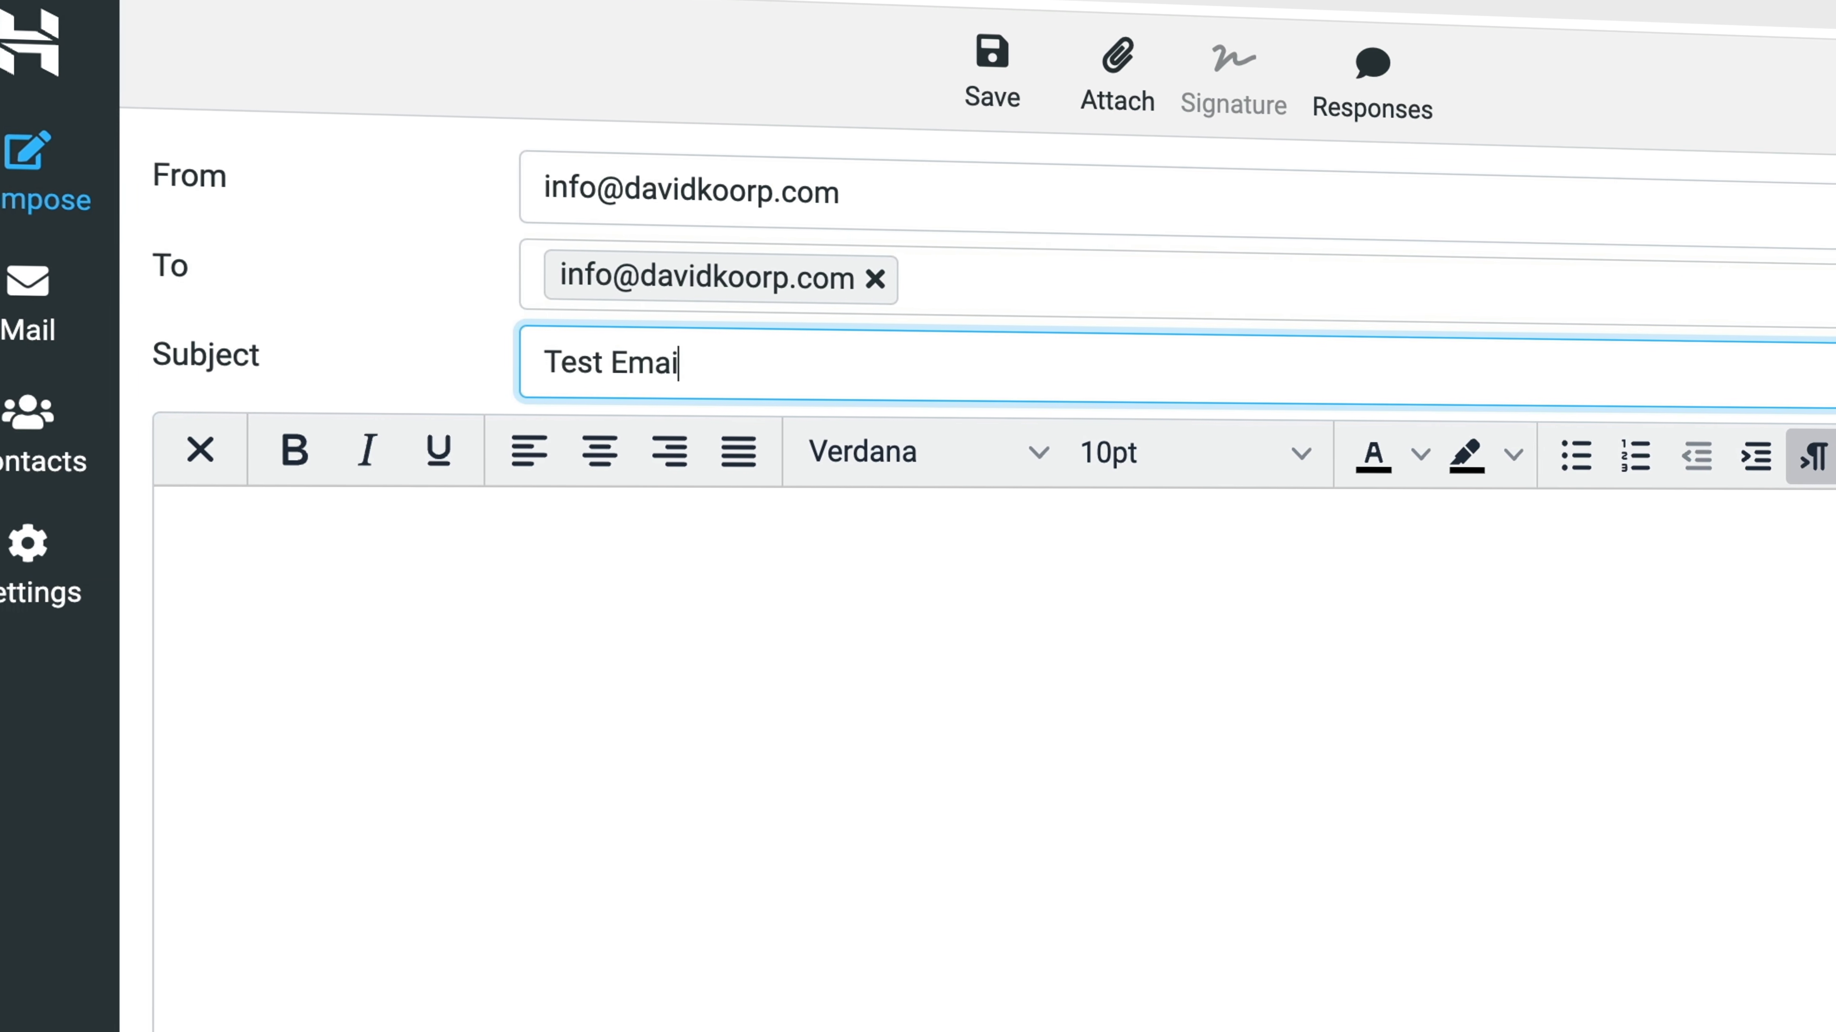
text(m Webmail)
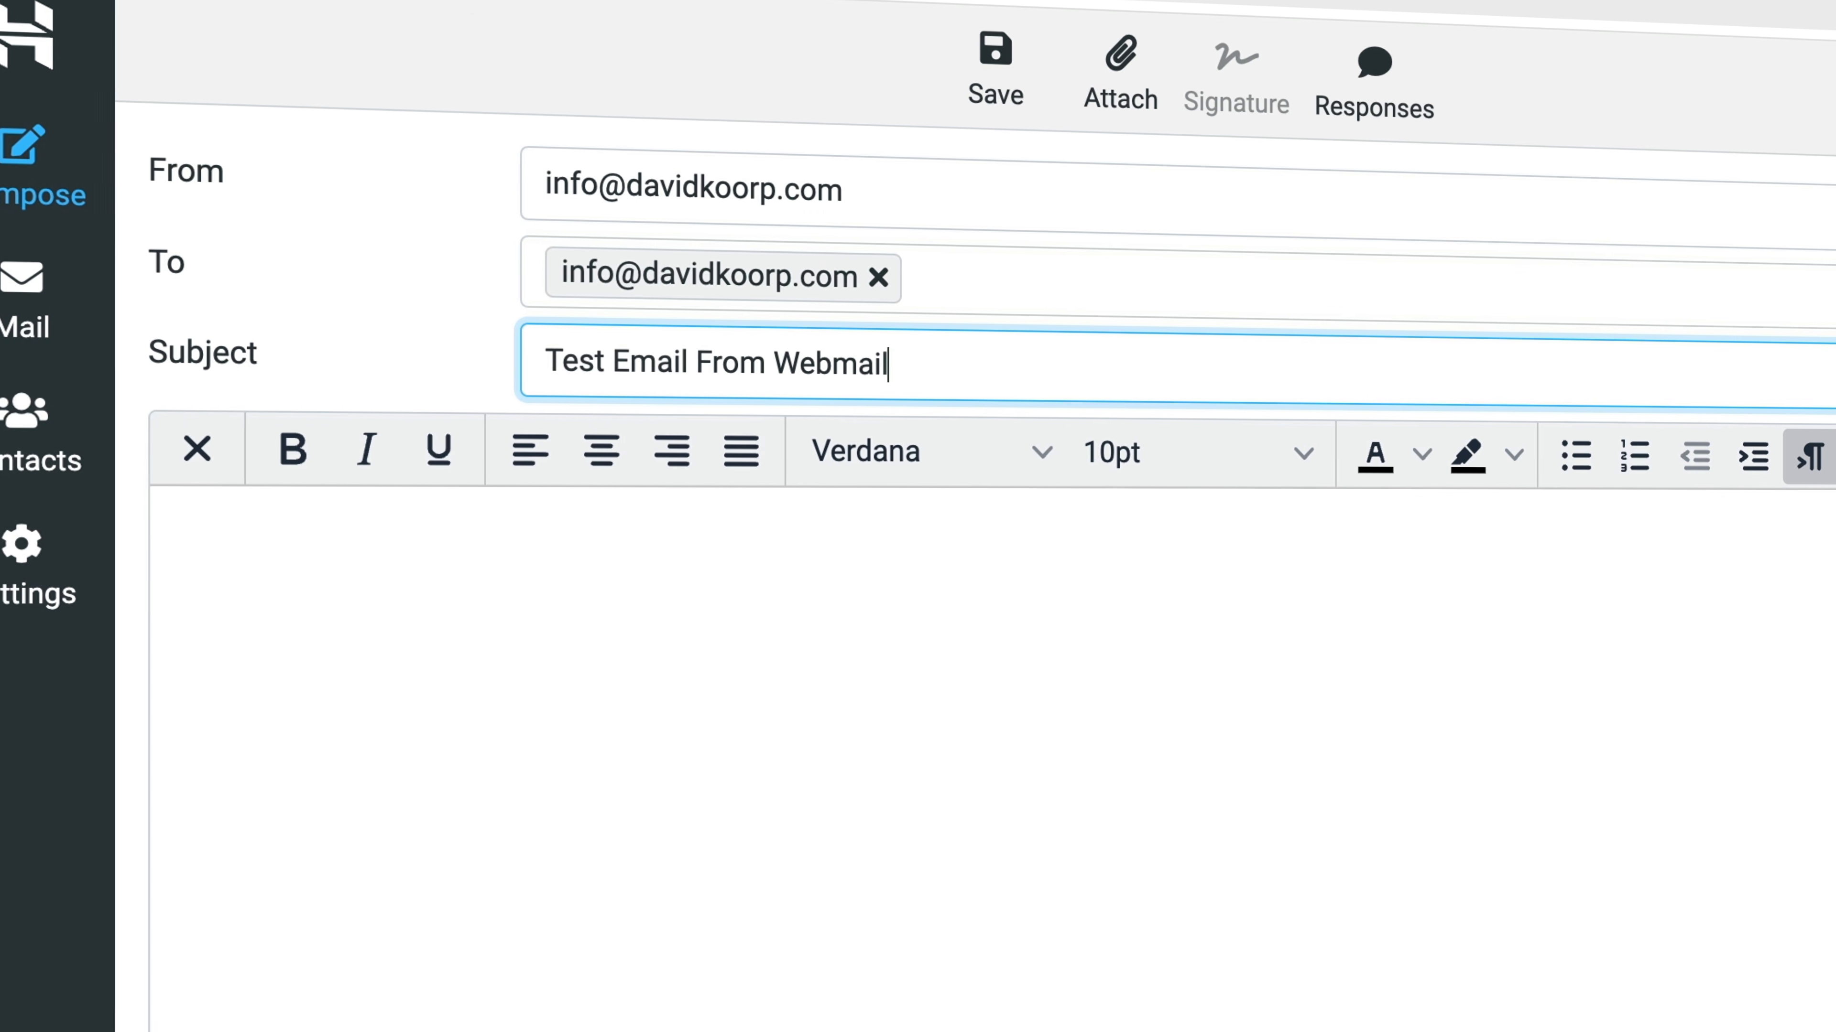
Write a short greeting as the message body and send the test email
click(648, 840)
text(Hey David)
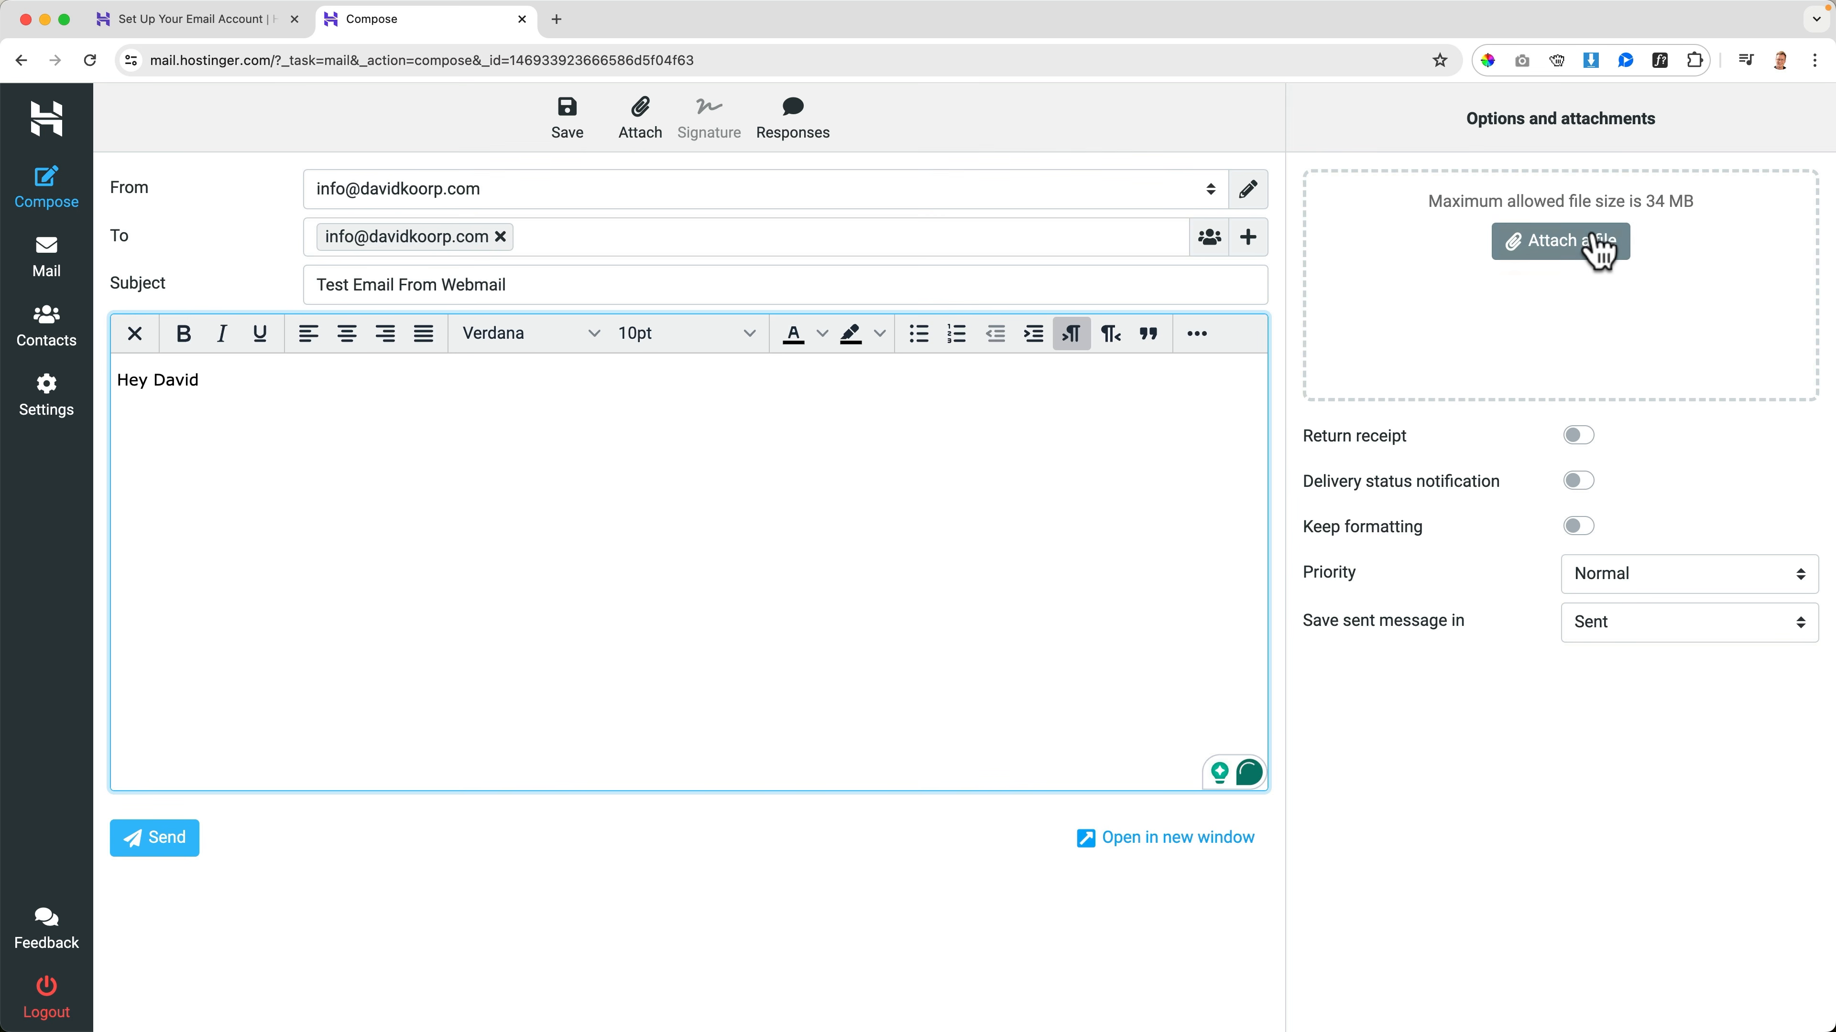
click(161, 841)
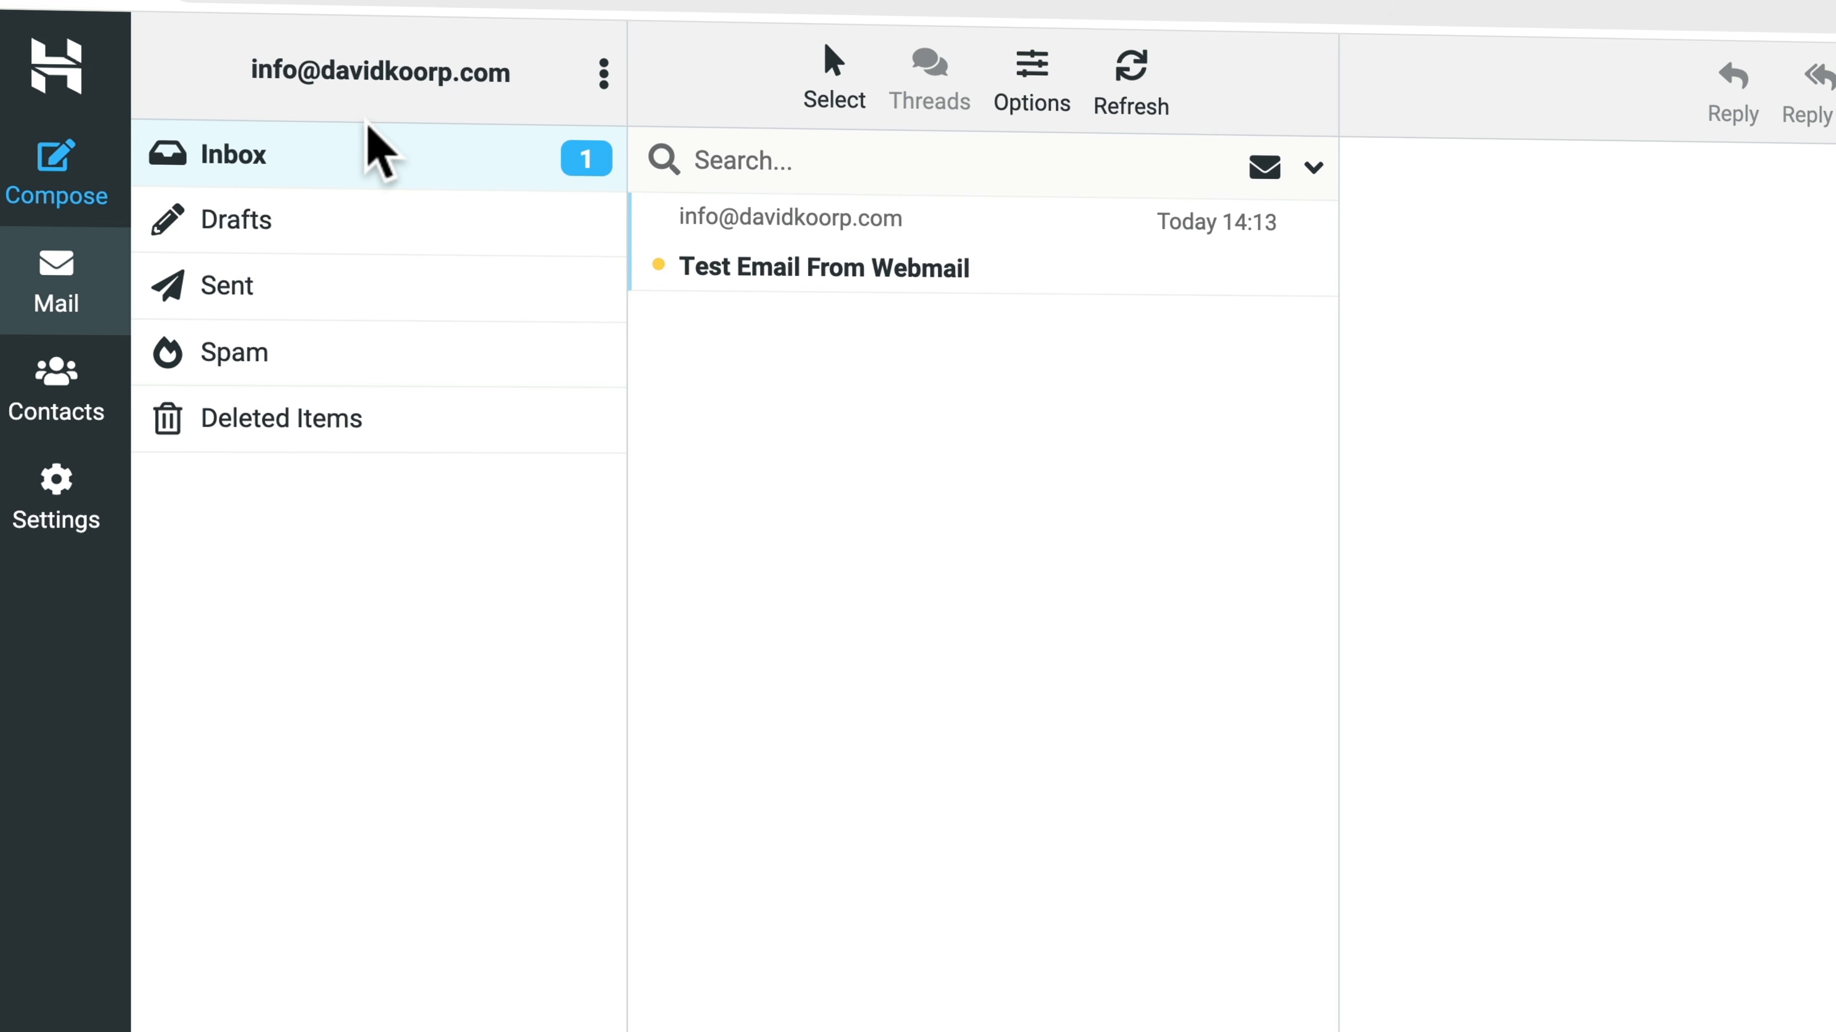
Read the received test email, check the Sent folder, and return to the Inbox
click(860, 264)
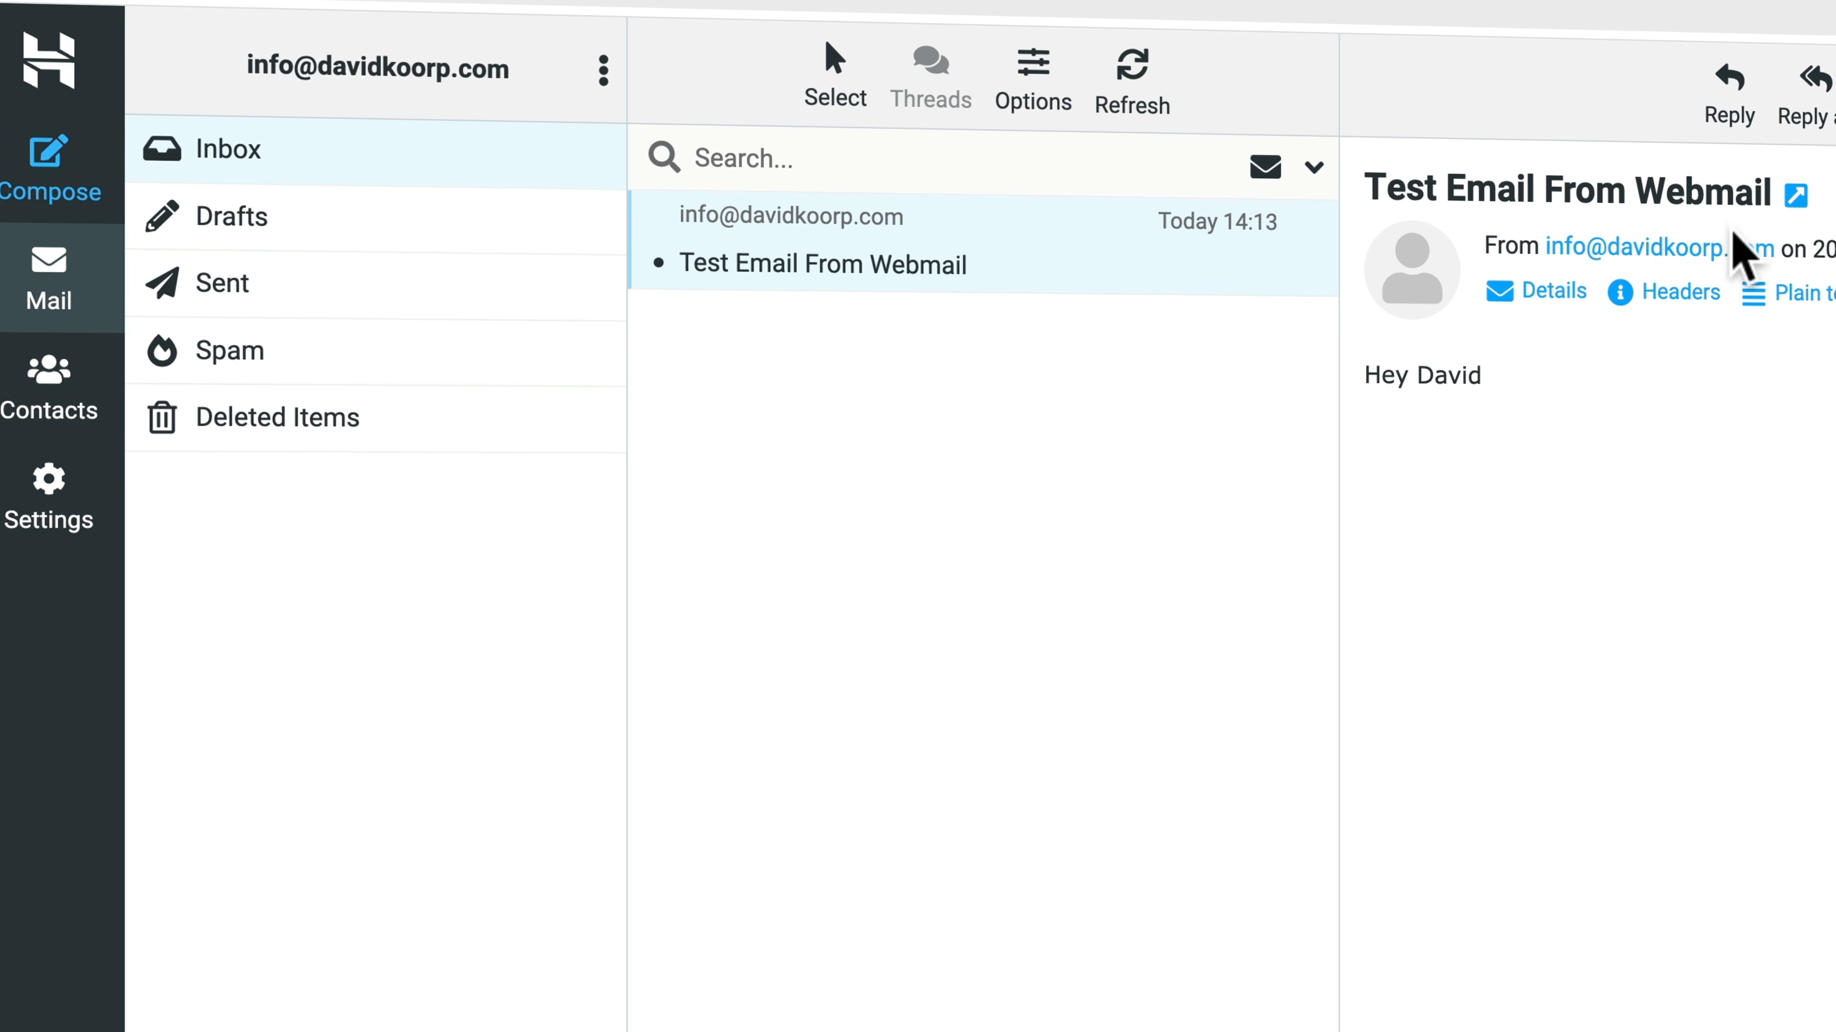
click(303, 286)
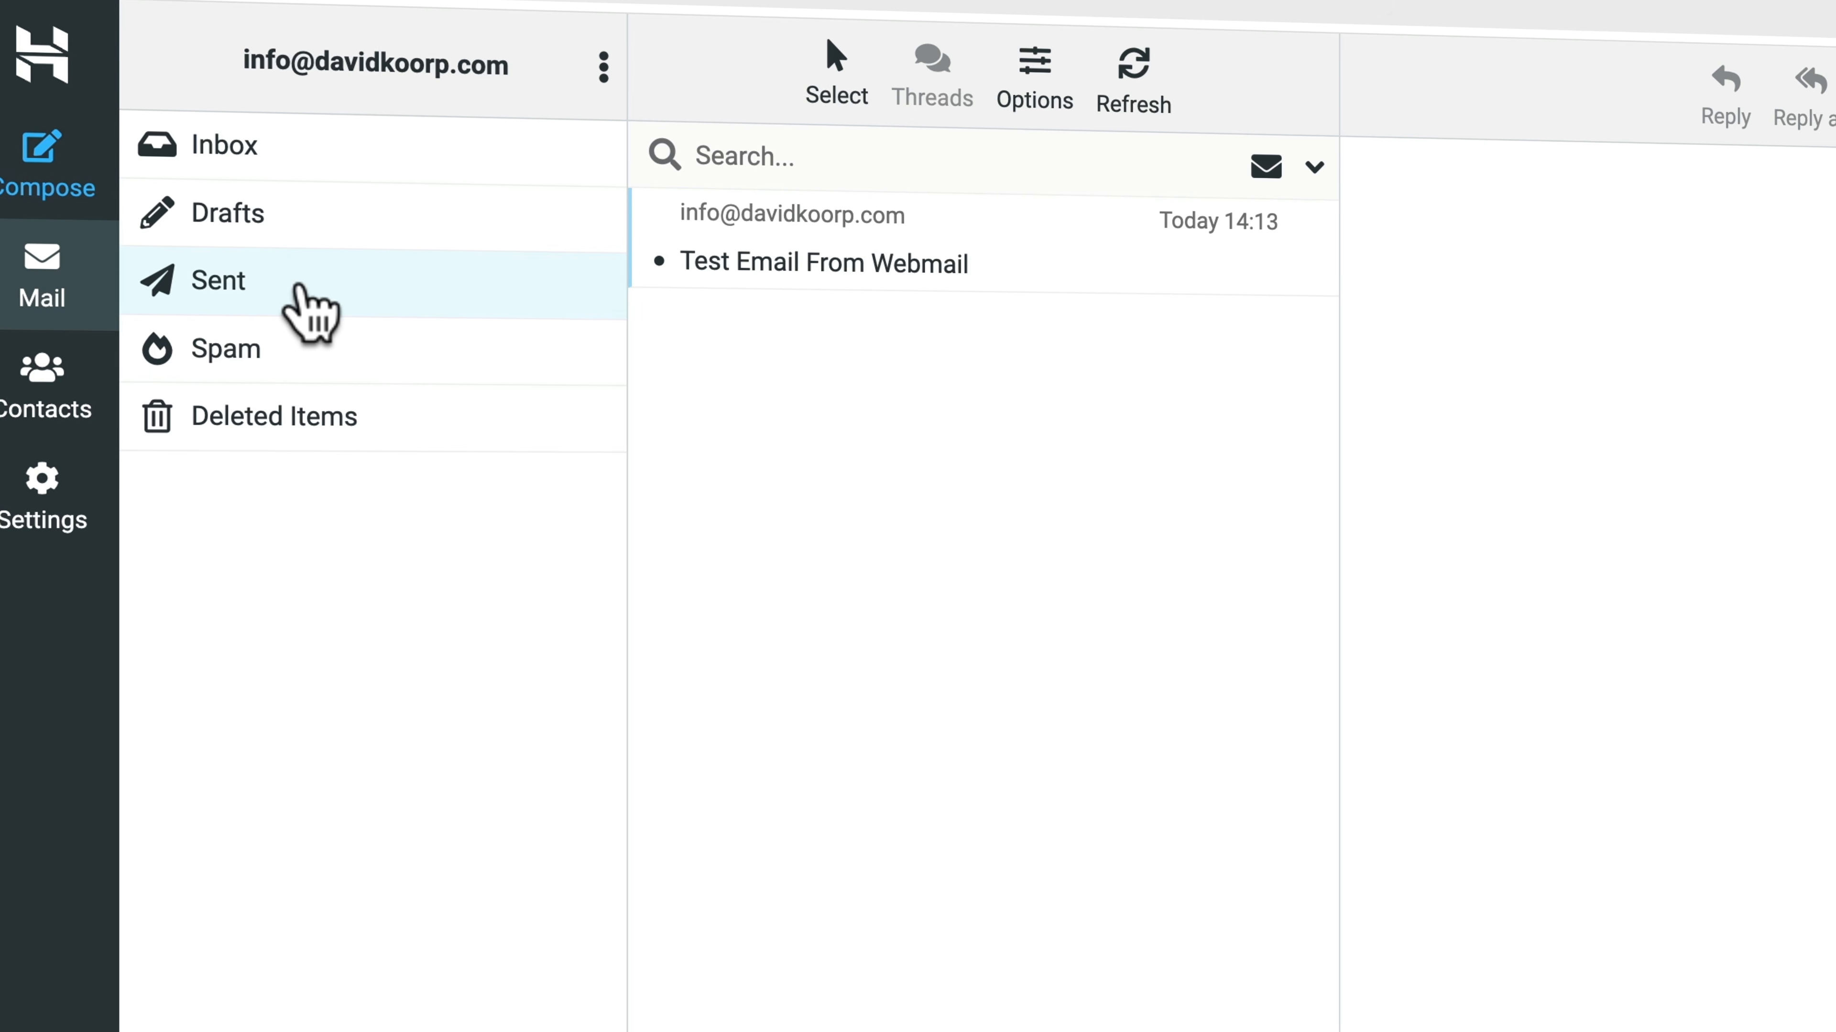
click(303, 145)
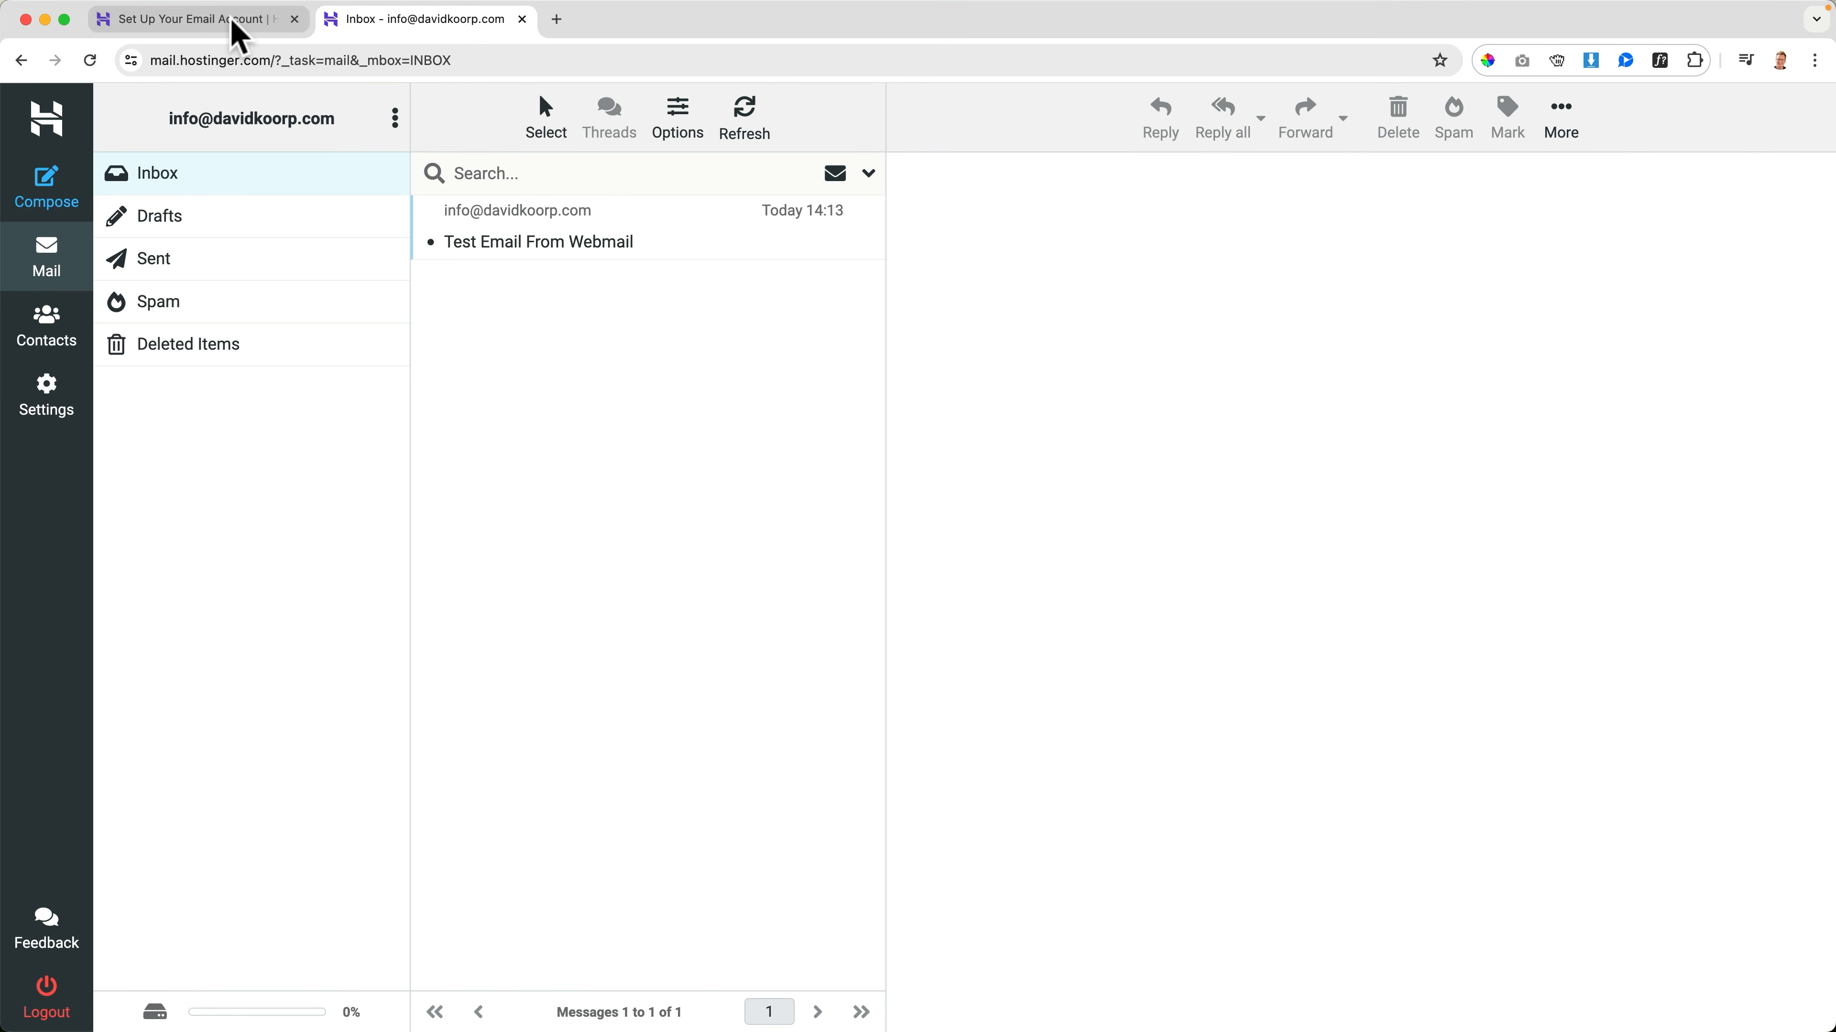
Return to hPanel, complete the email account setup, and open the email management for davidkoorp.com from the email list
click(239, 36)
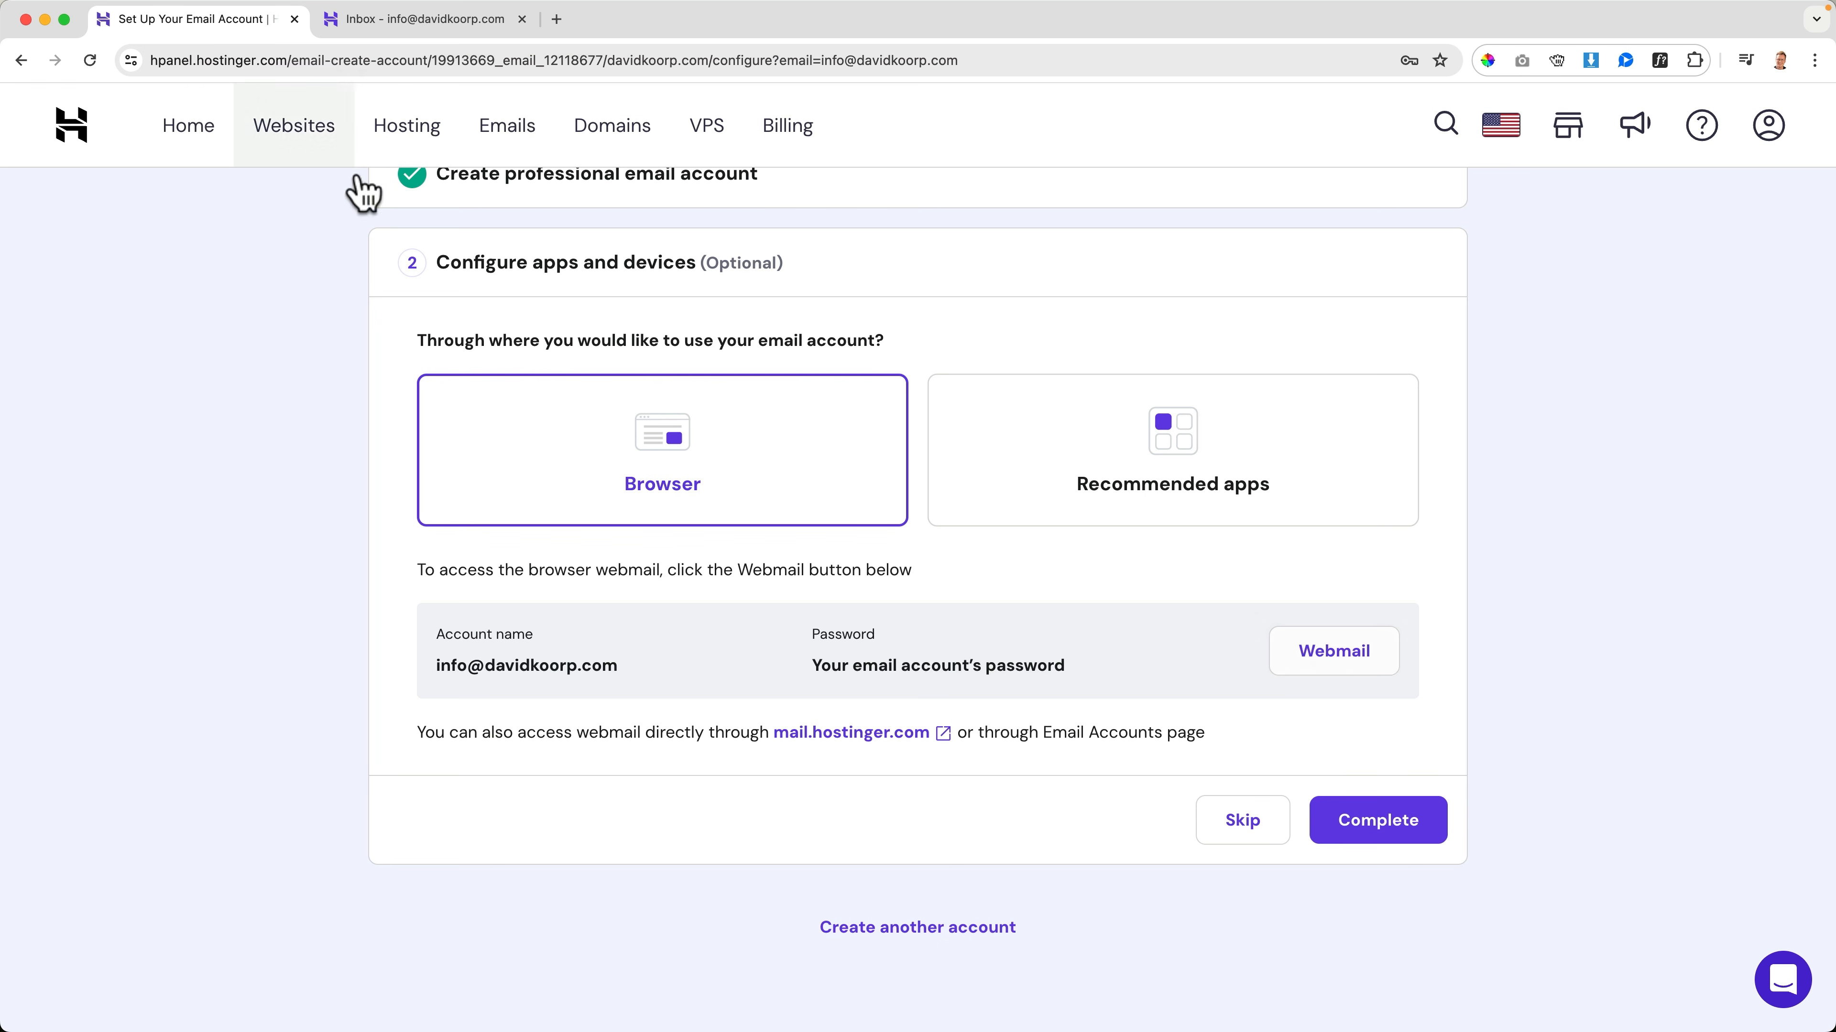
click(1348, 820)
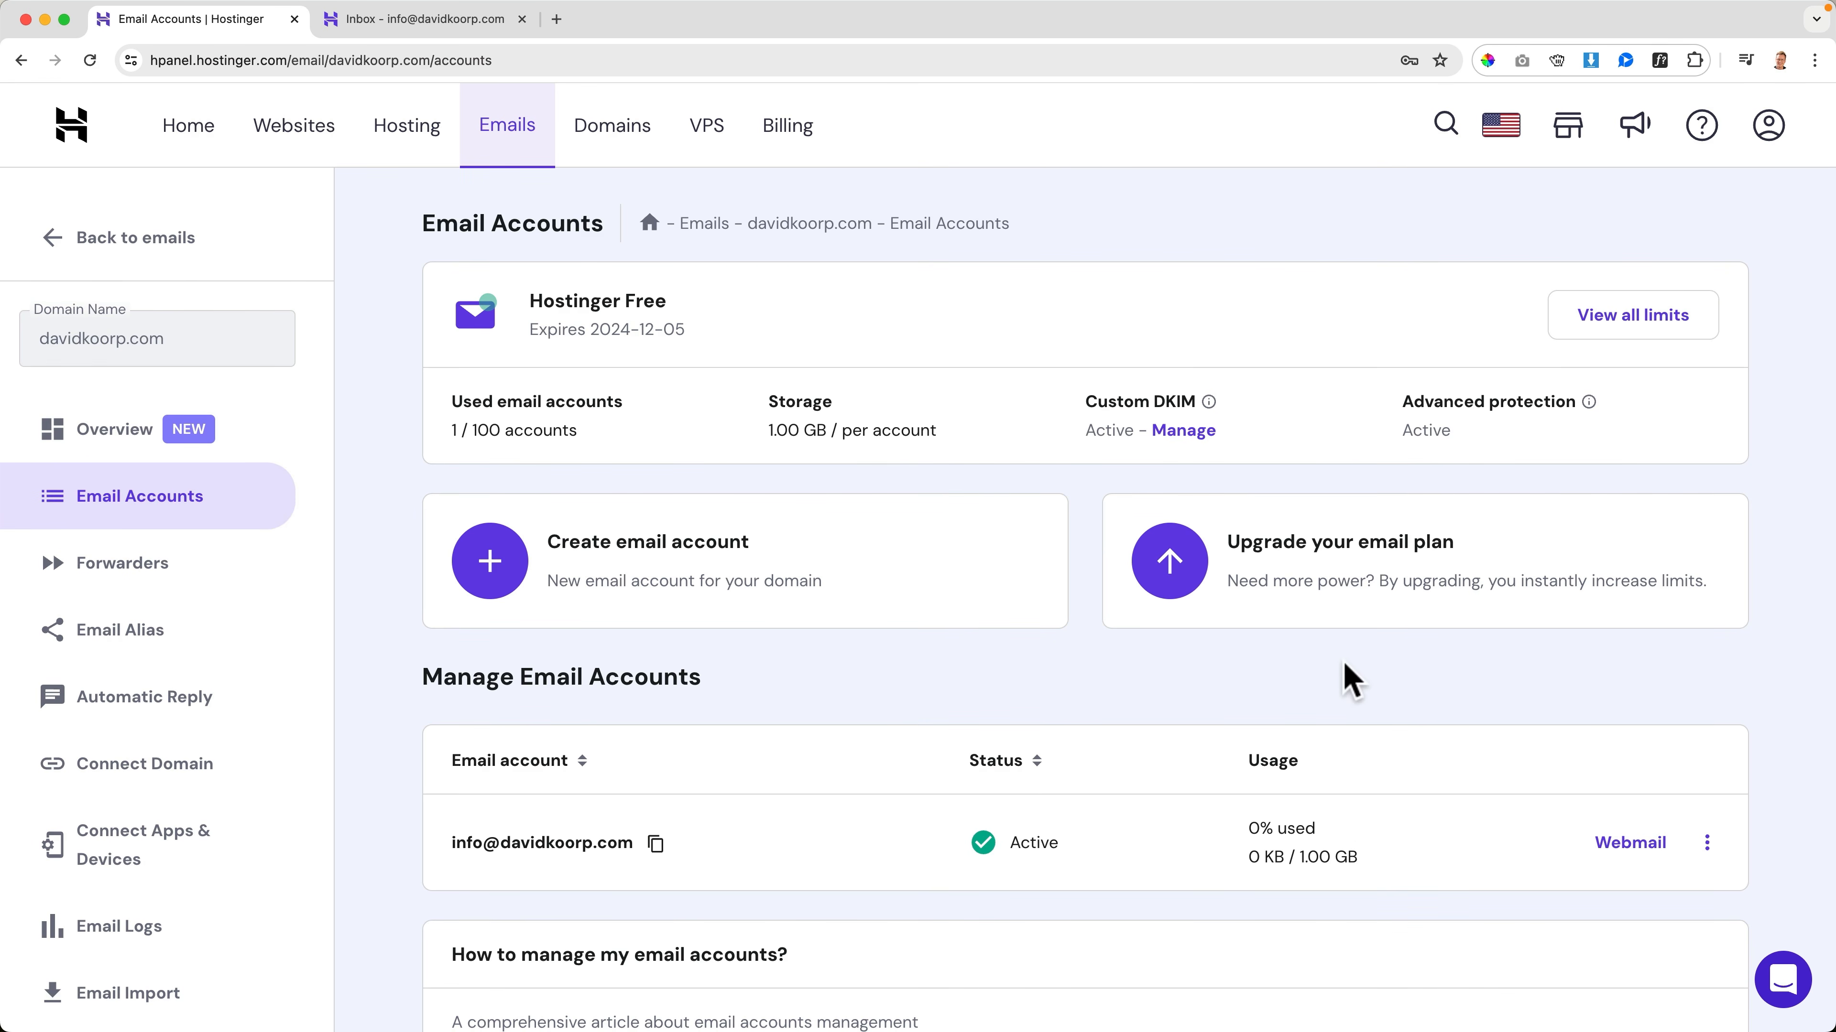
click(514, 137)
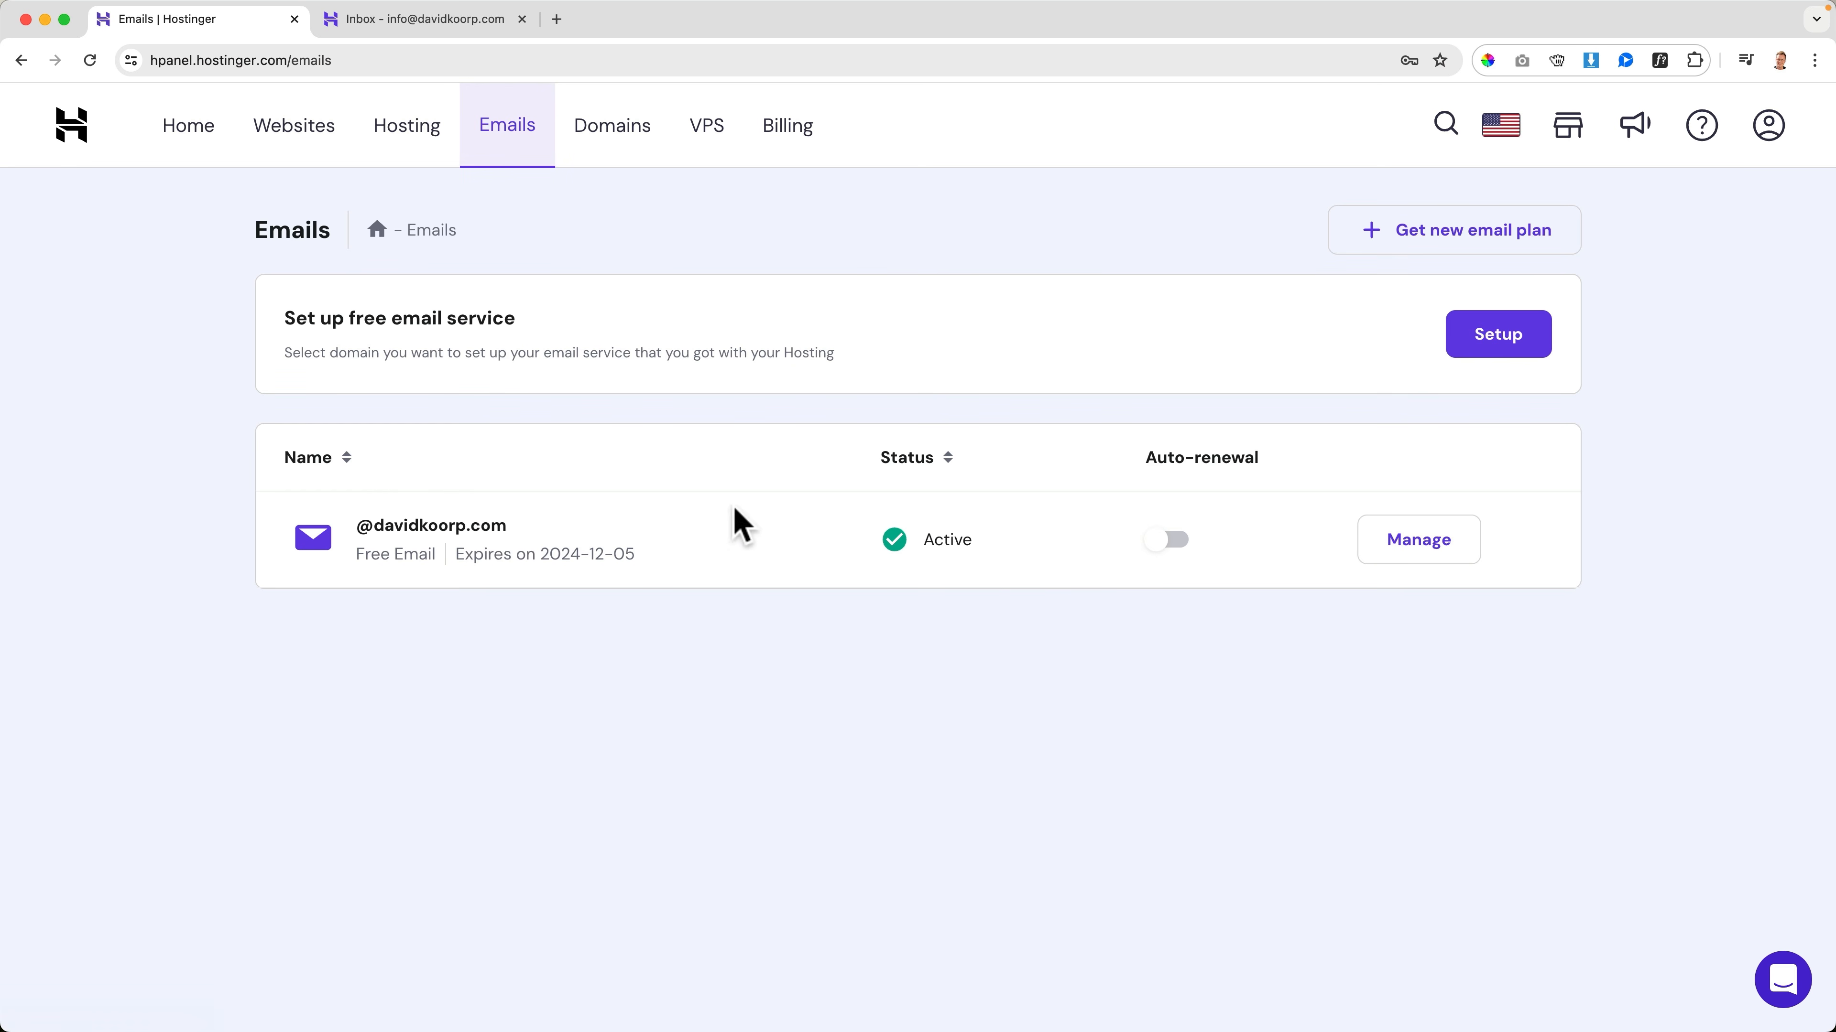
click(1434, 551)
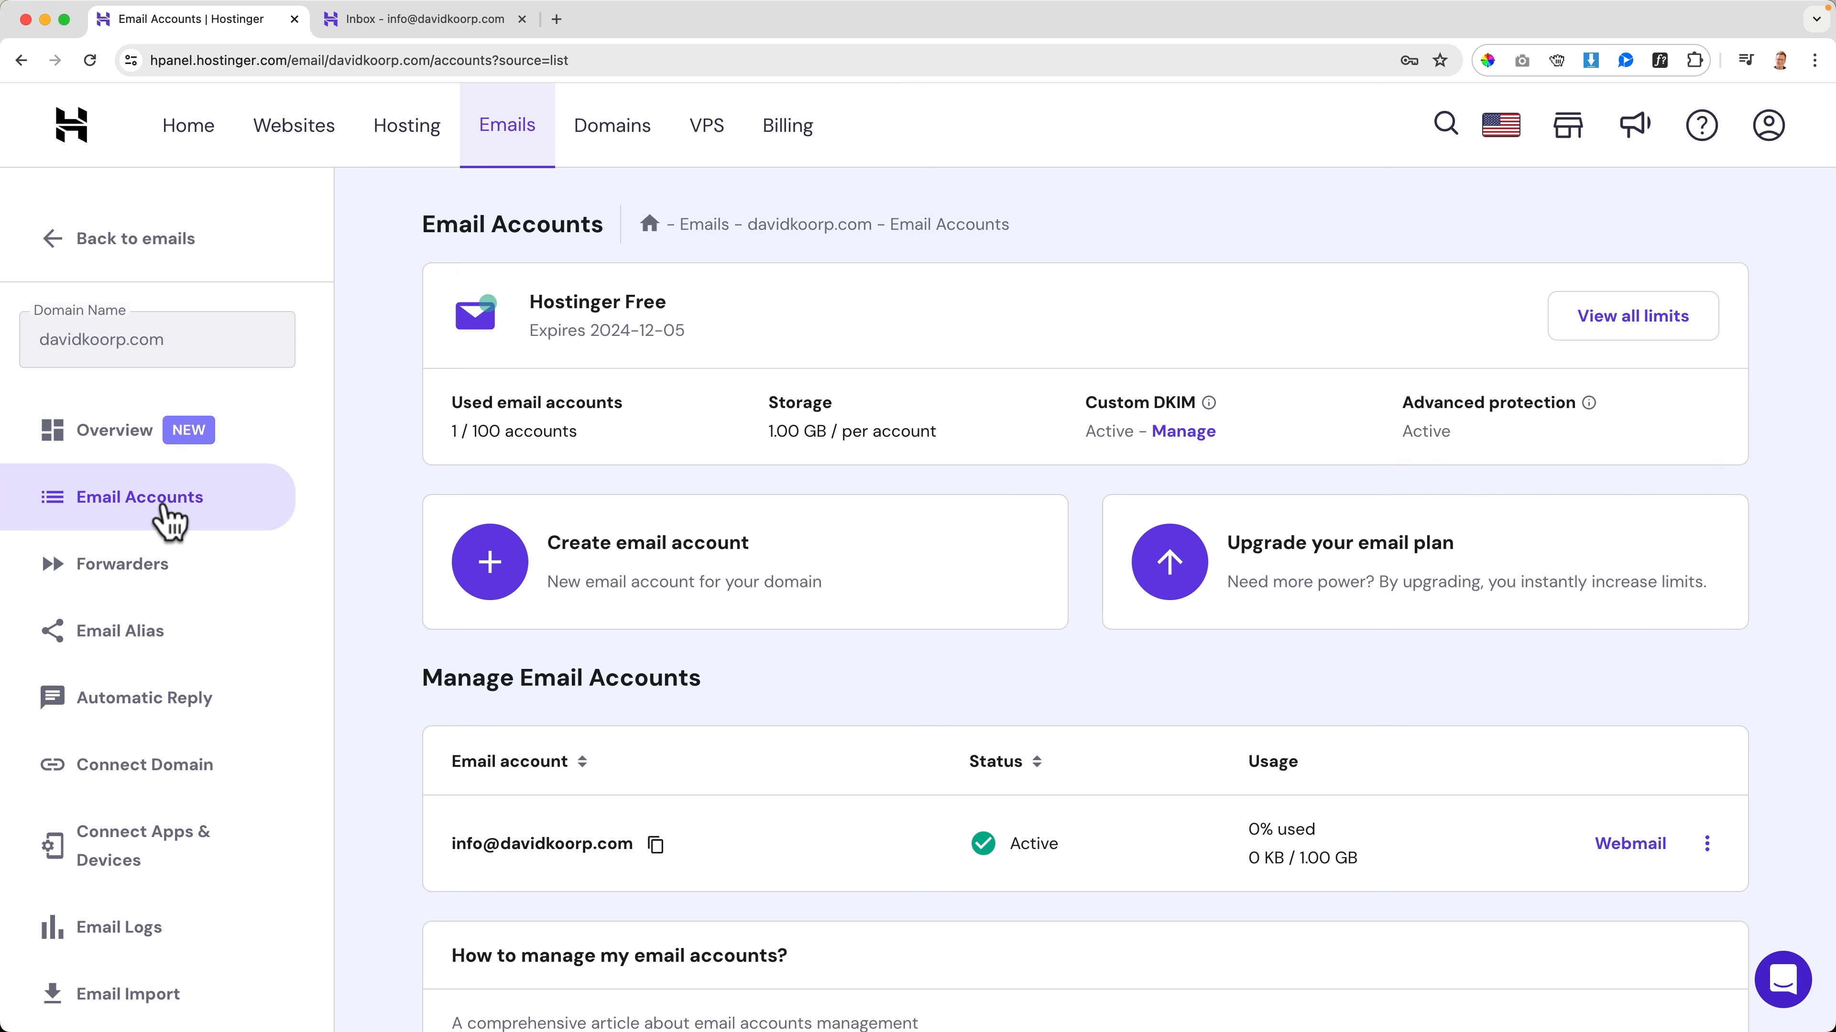
Open the Connect Apps & Devices page and examine the manual configuration's IMAP, SMTP and POP server settings
scroll(137, 517, down, 3)
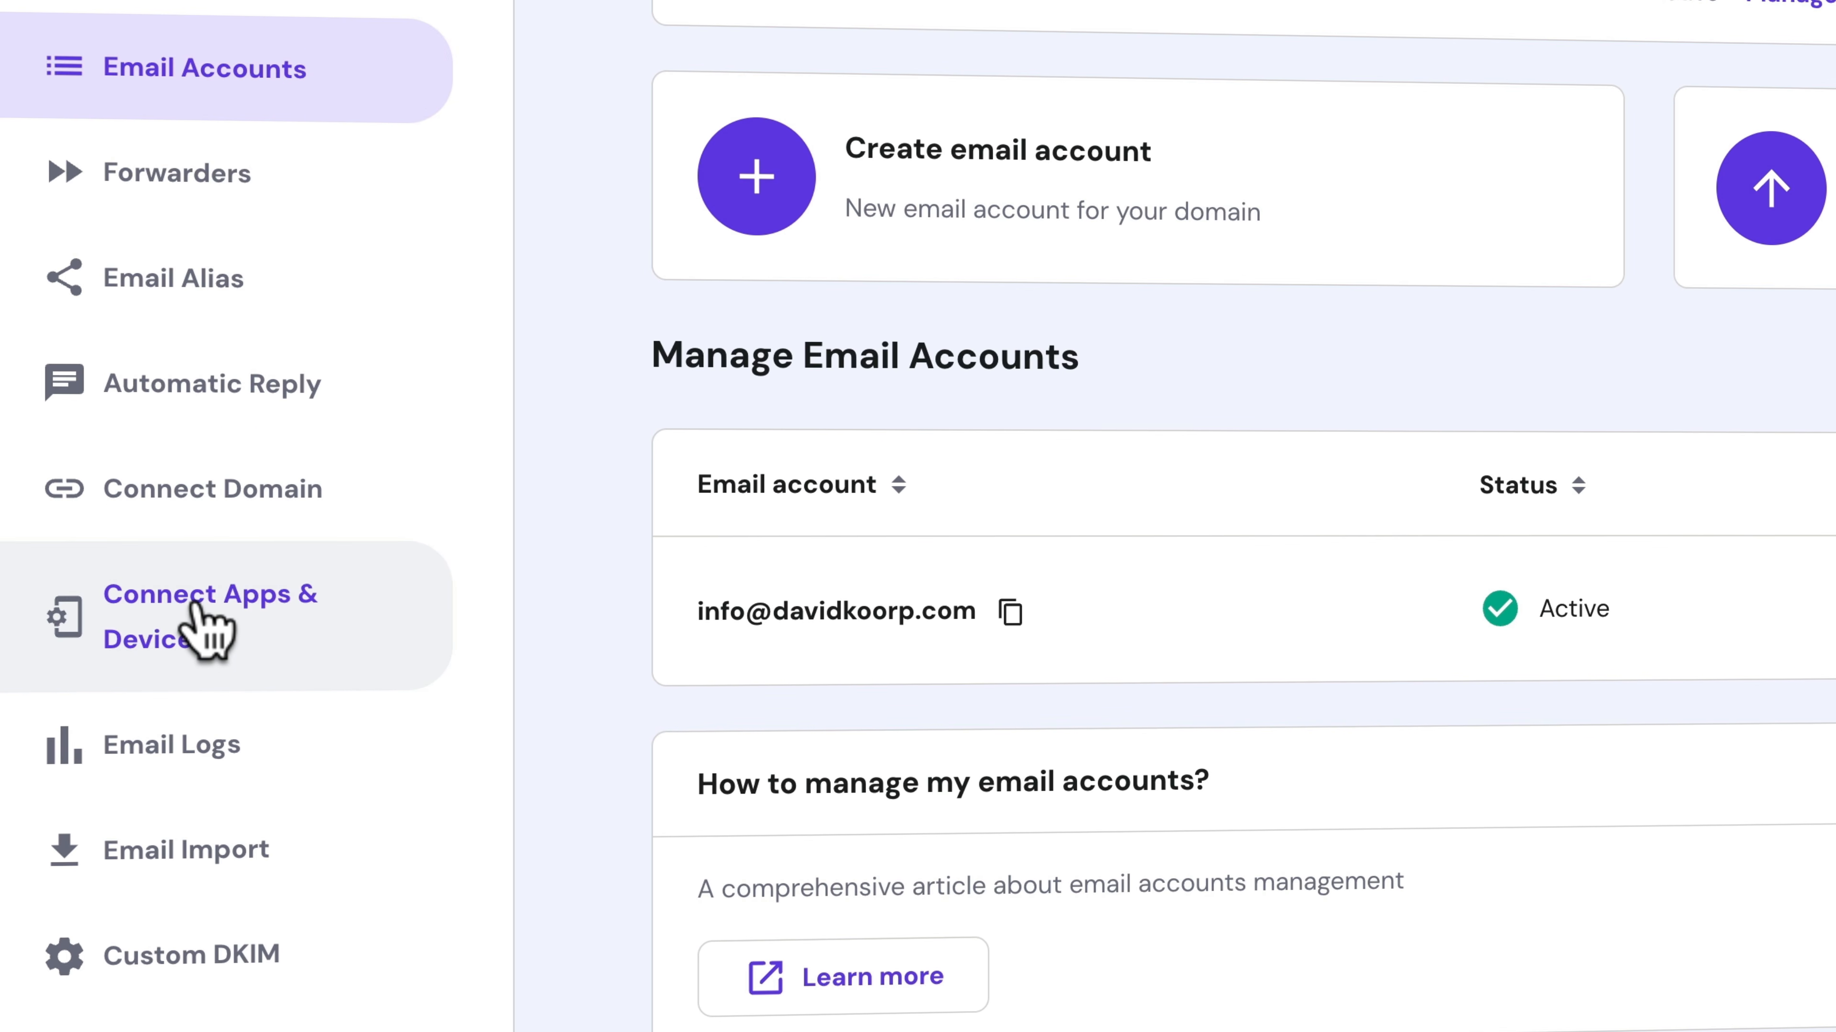
click(197, 608)
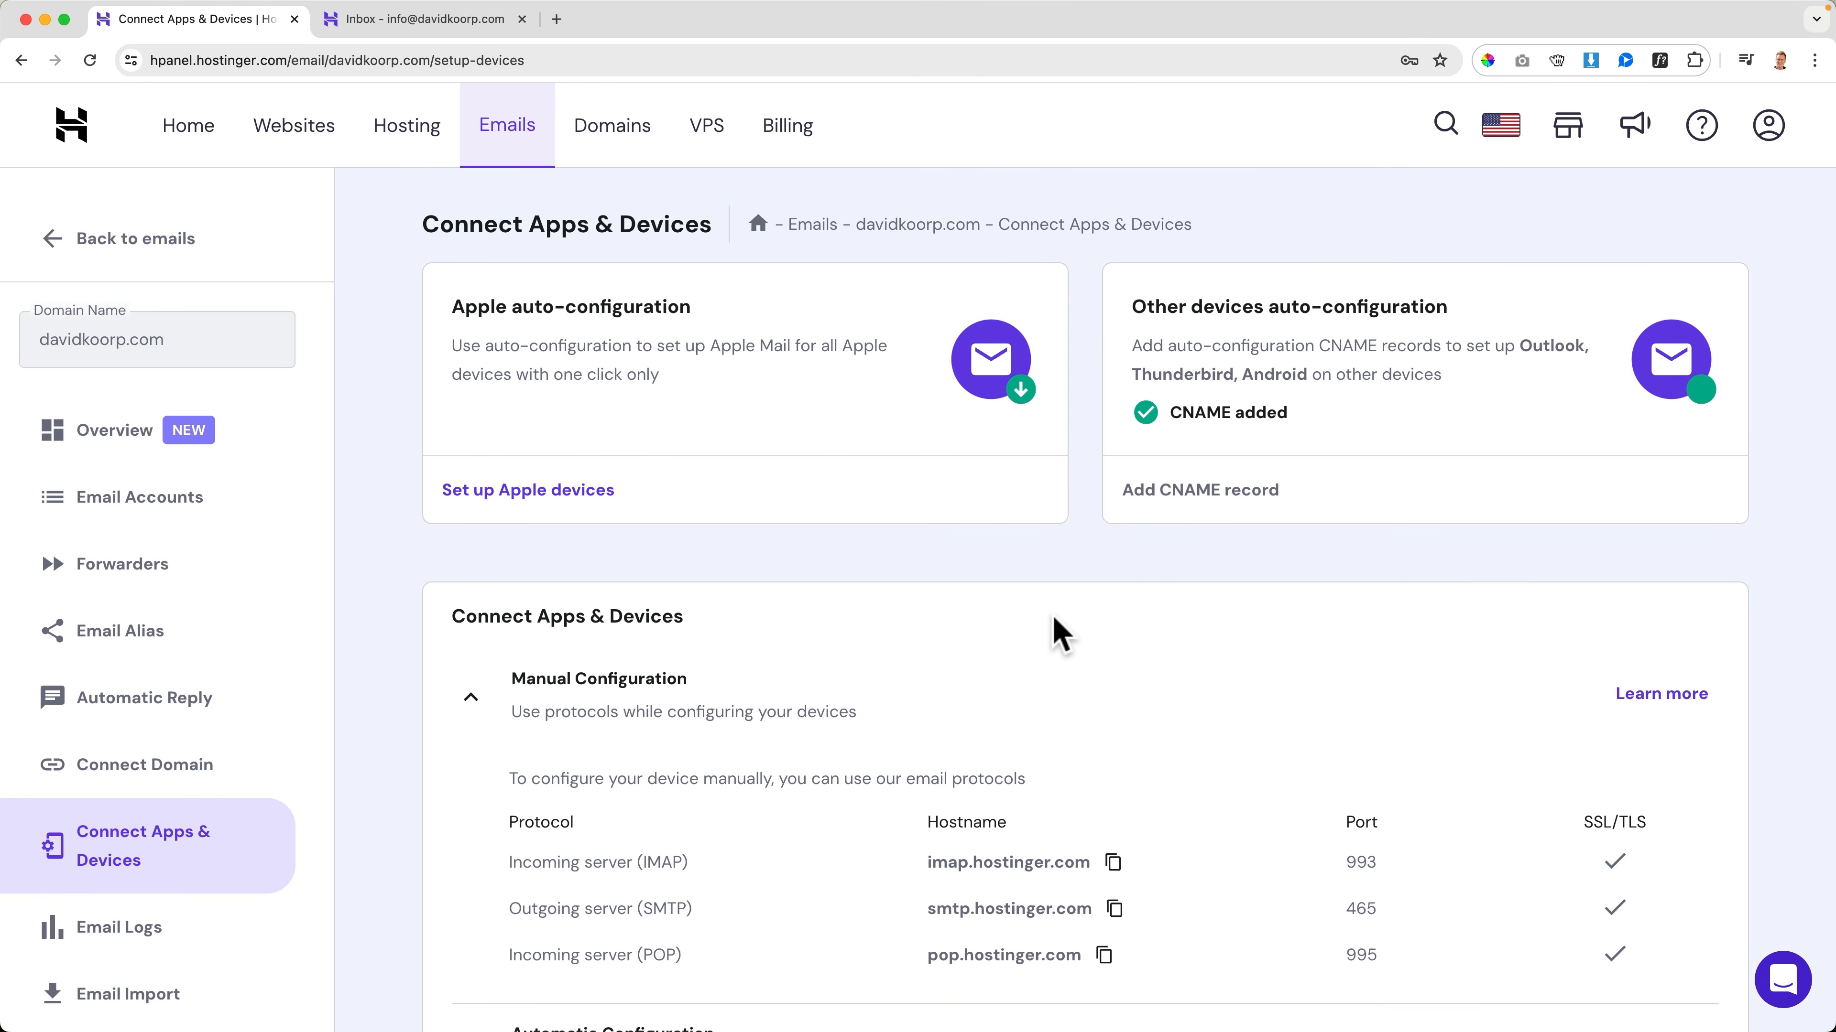
scroll(1055, 633, down, 4)
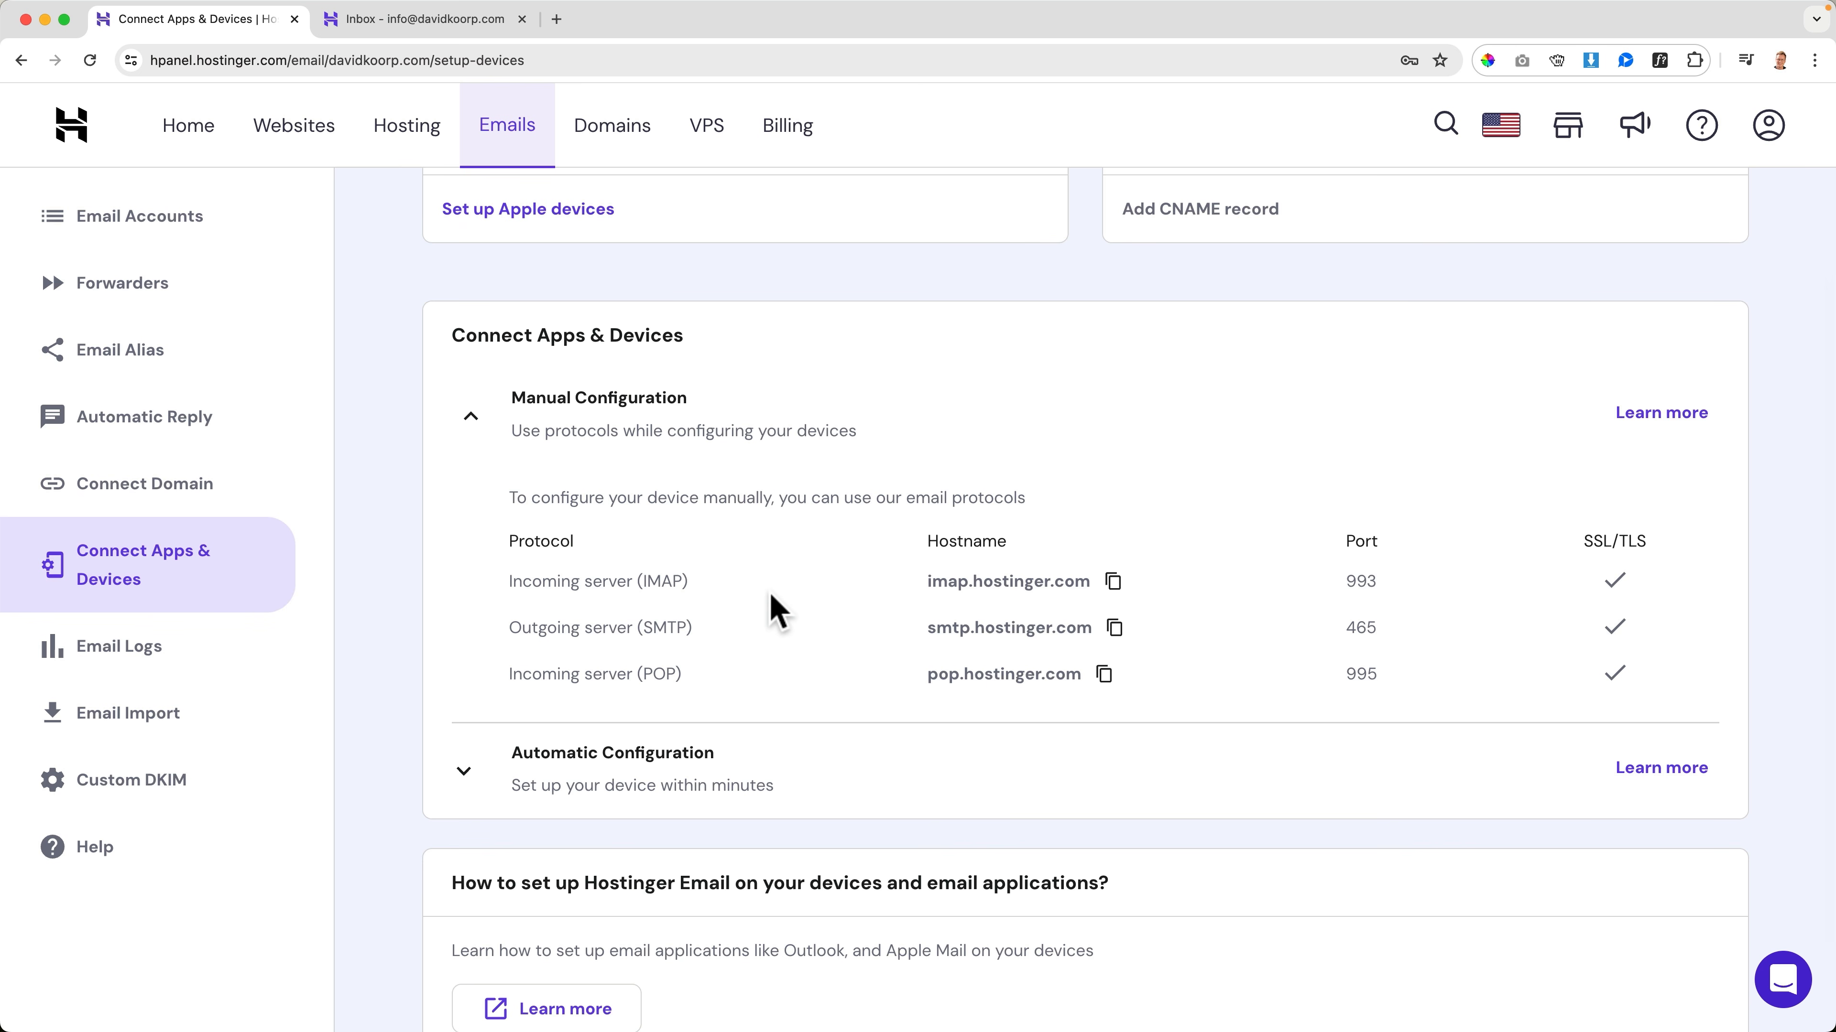
Switch to the Mac's Mail app
key(super+space)
text(mail)
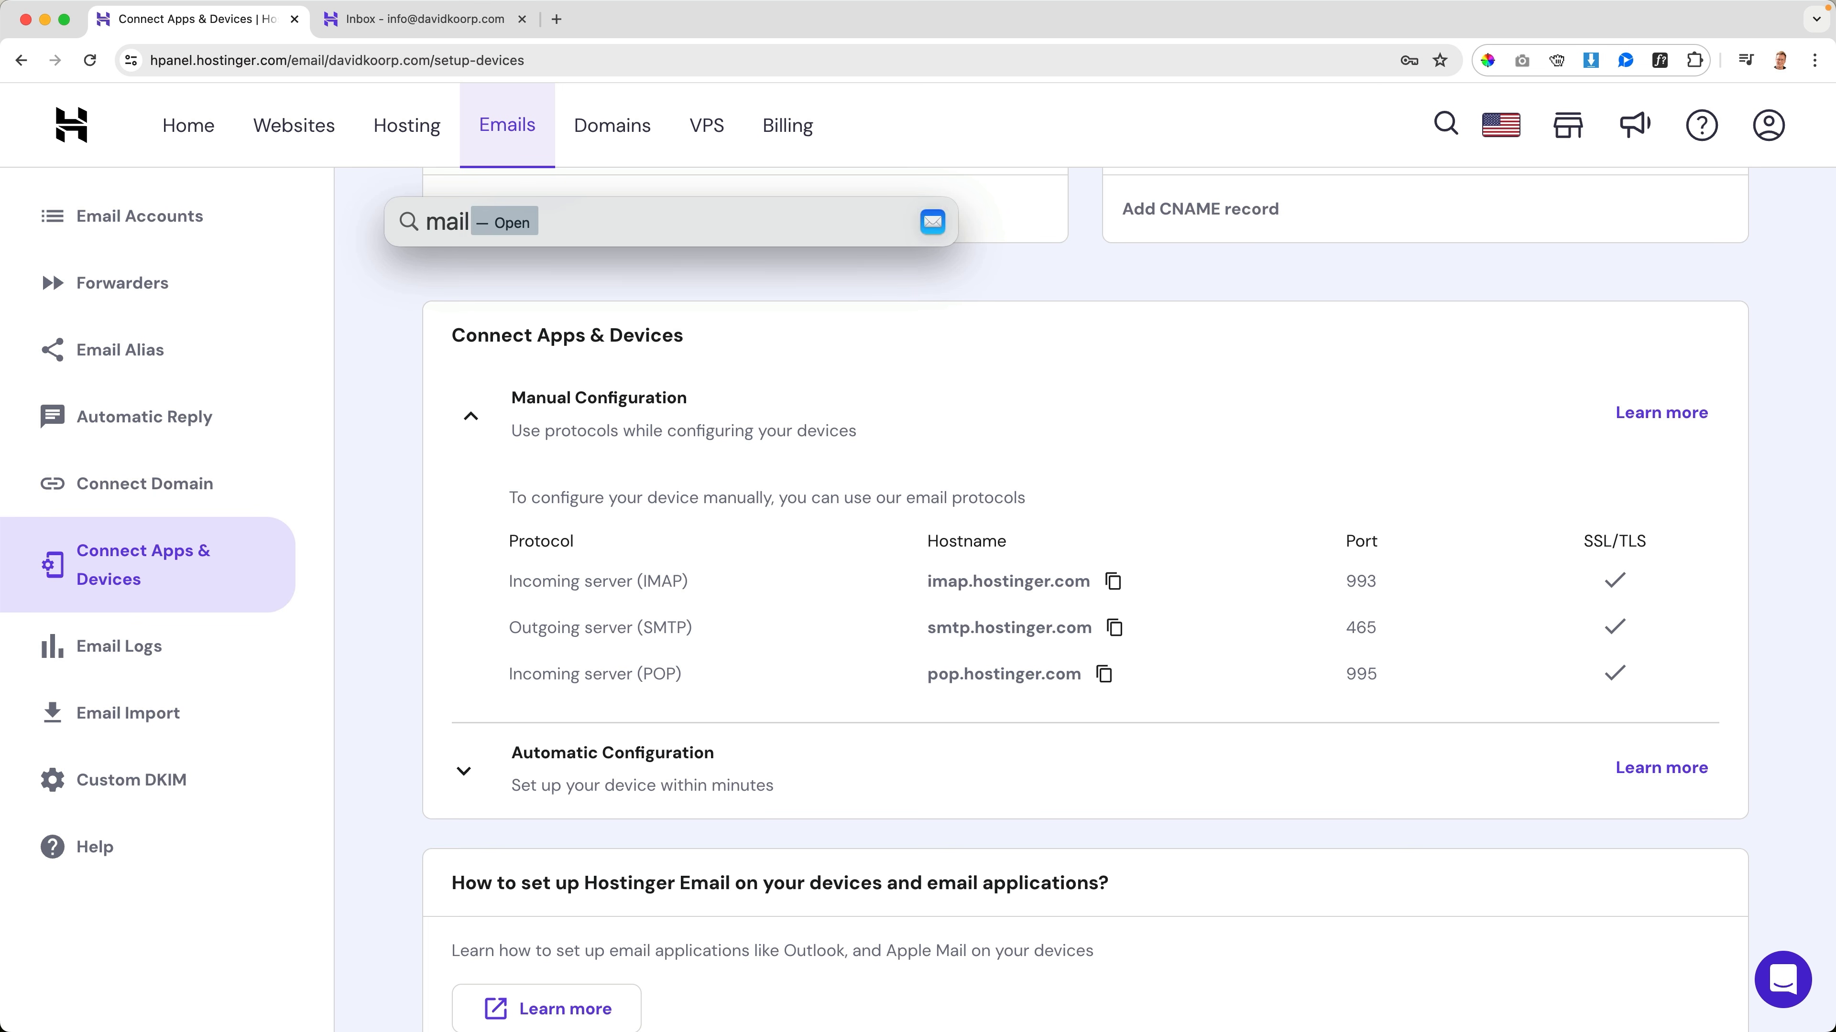
key(Return)
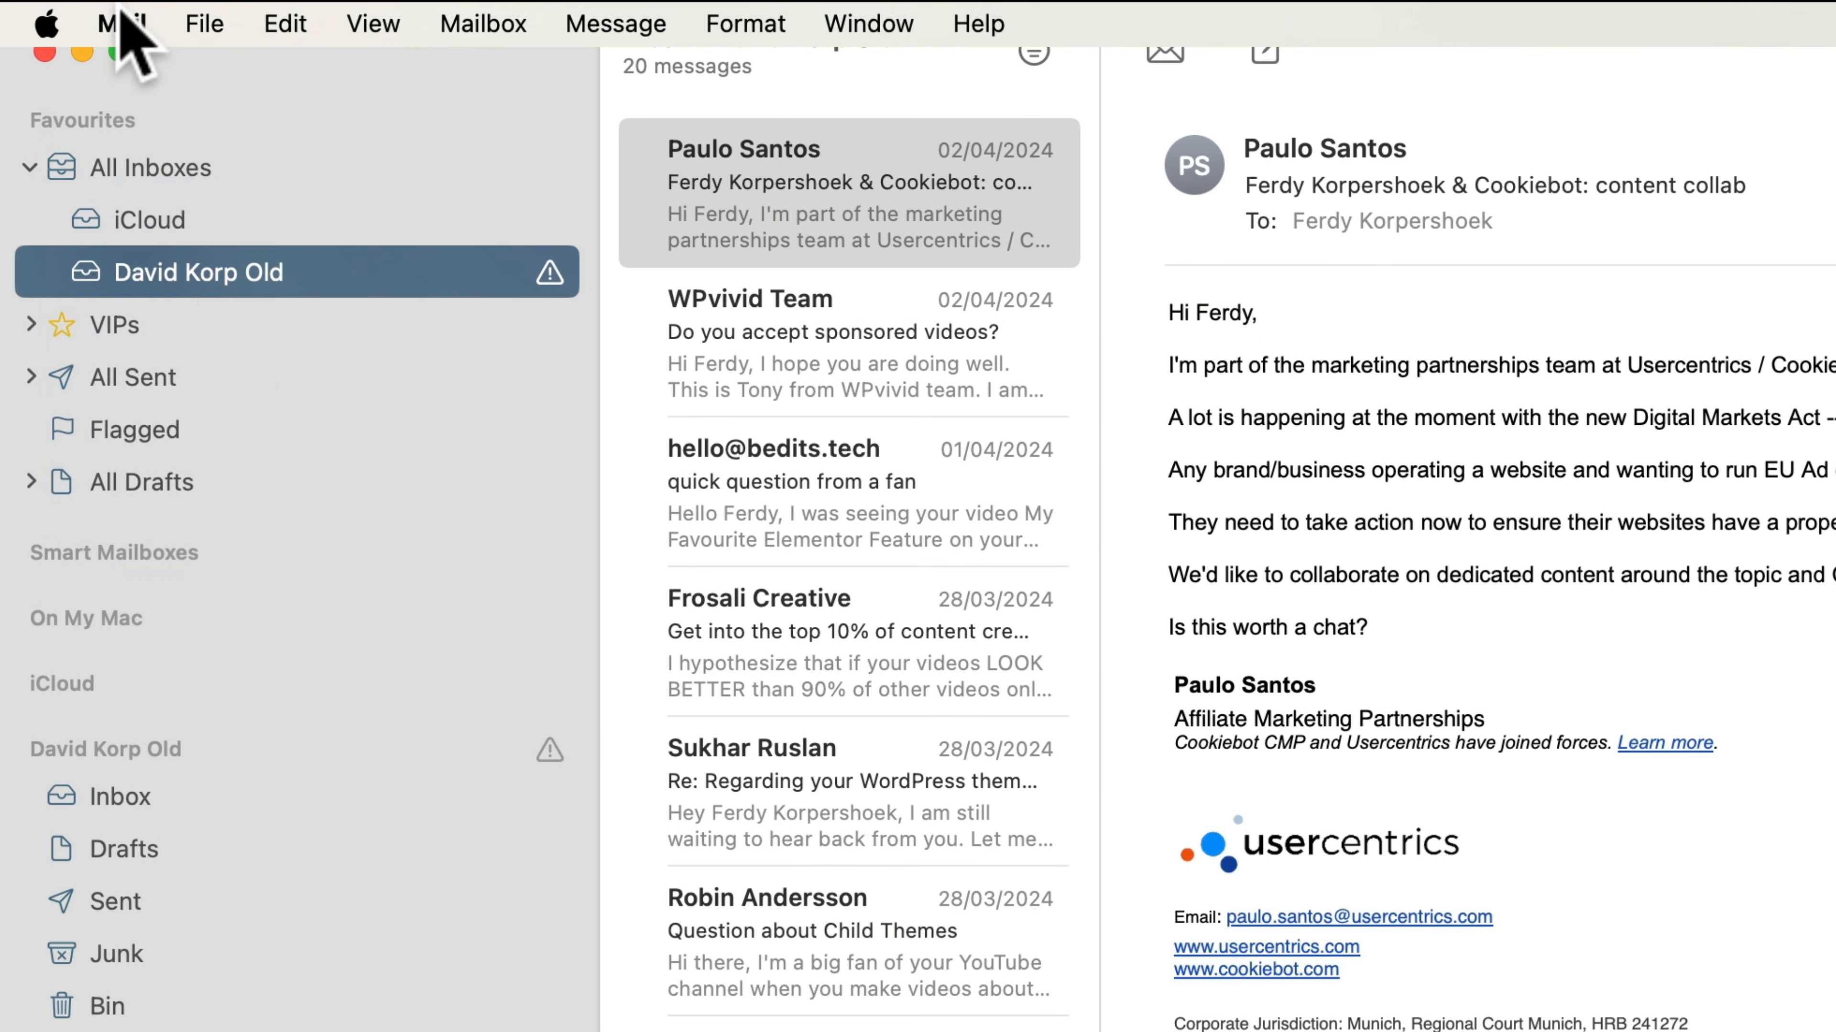
Start adding a mail account in Mail with Other Mail Account as the provider
click(68, 13)
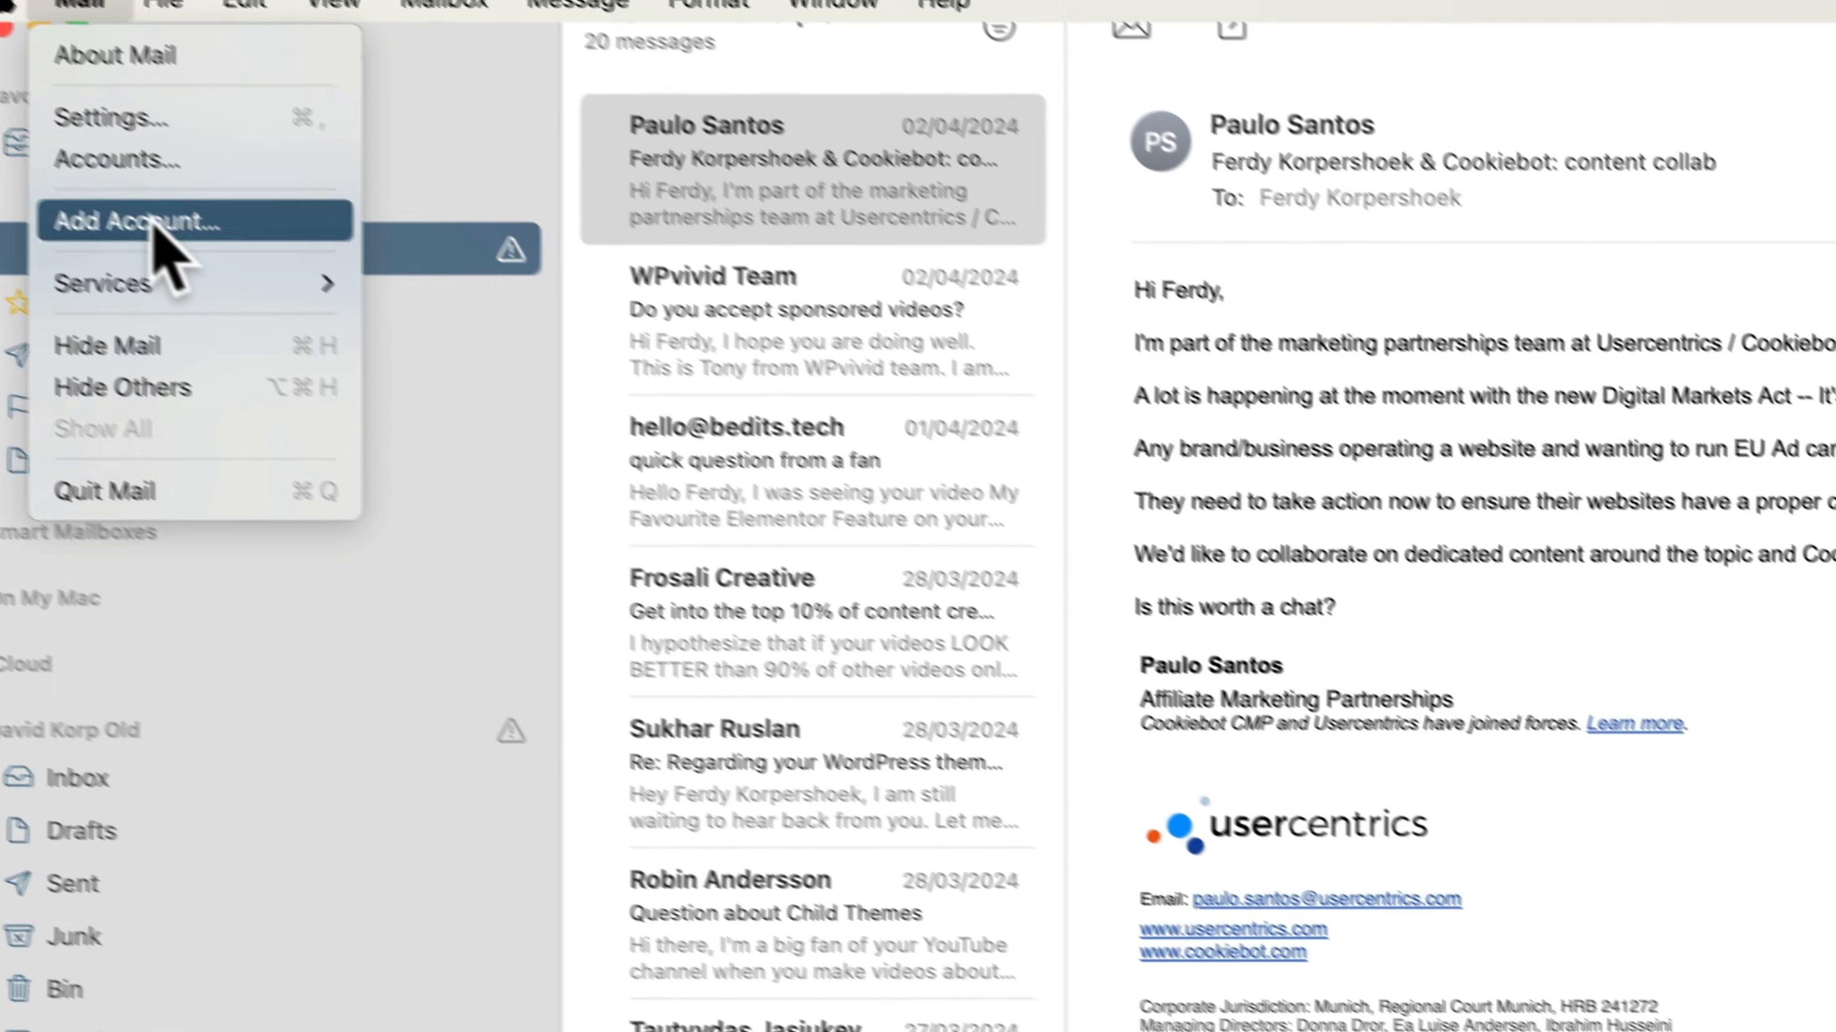
click(180, 244)
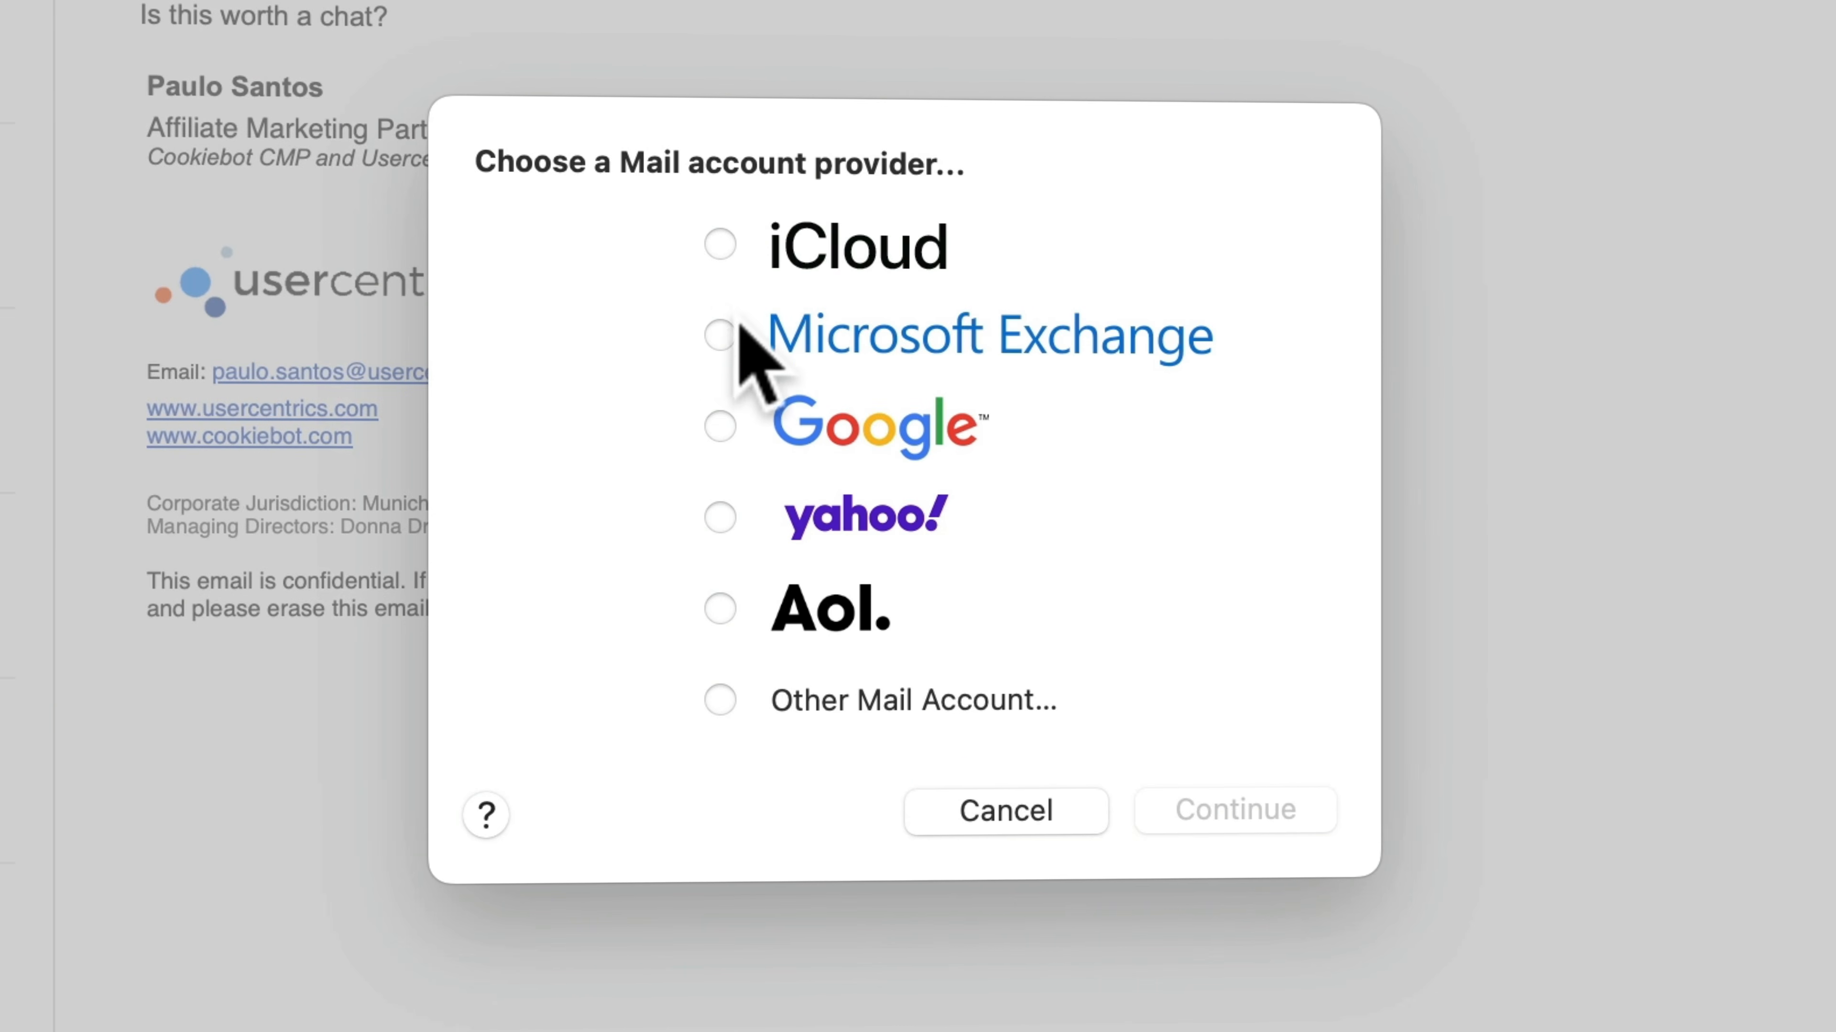
click(720, 700)
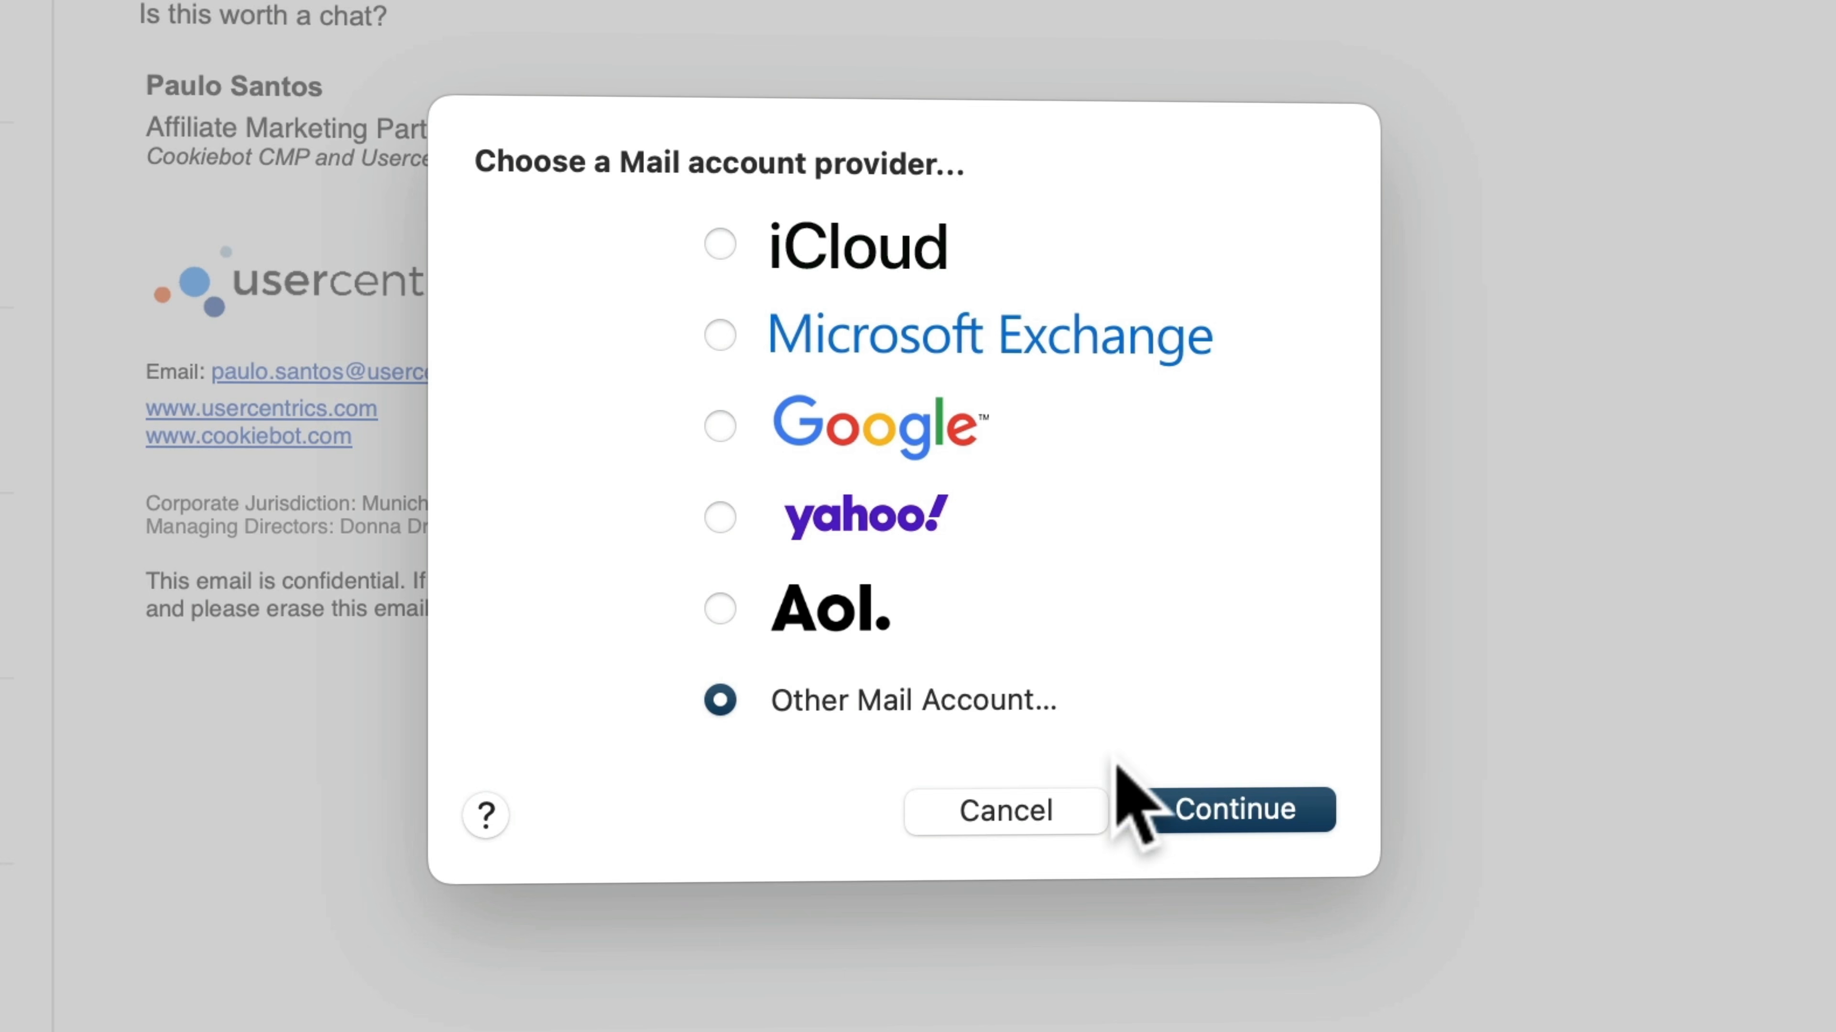
click(1233, 810)
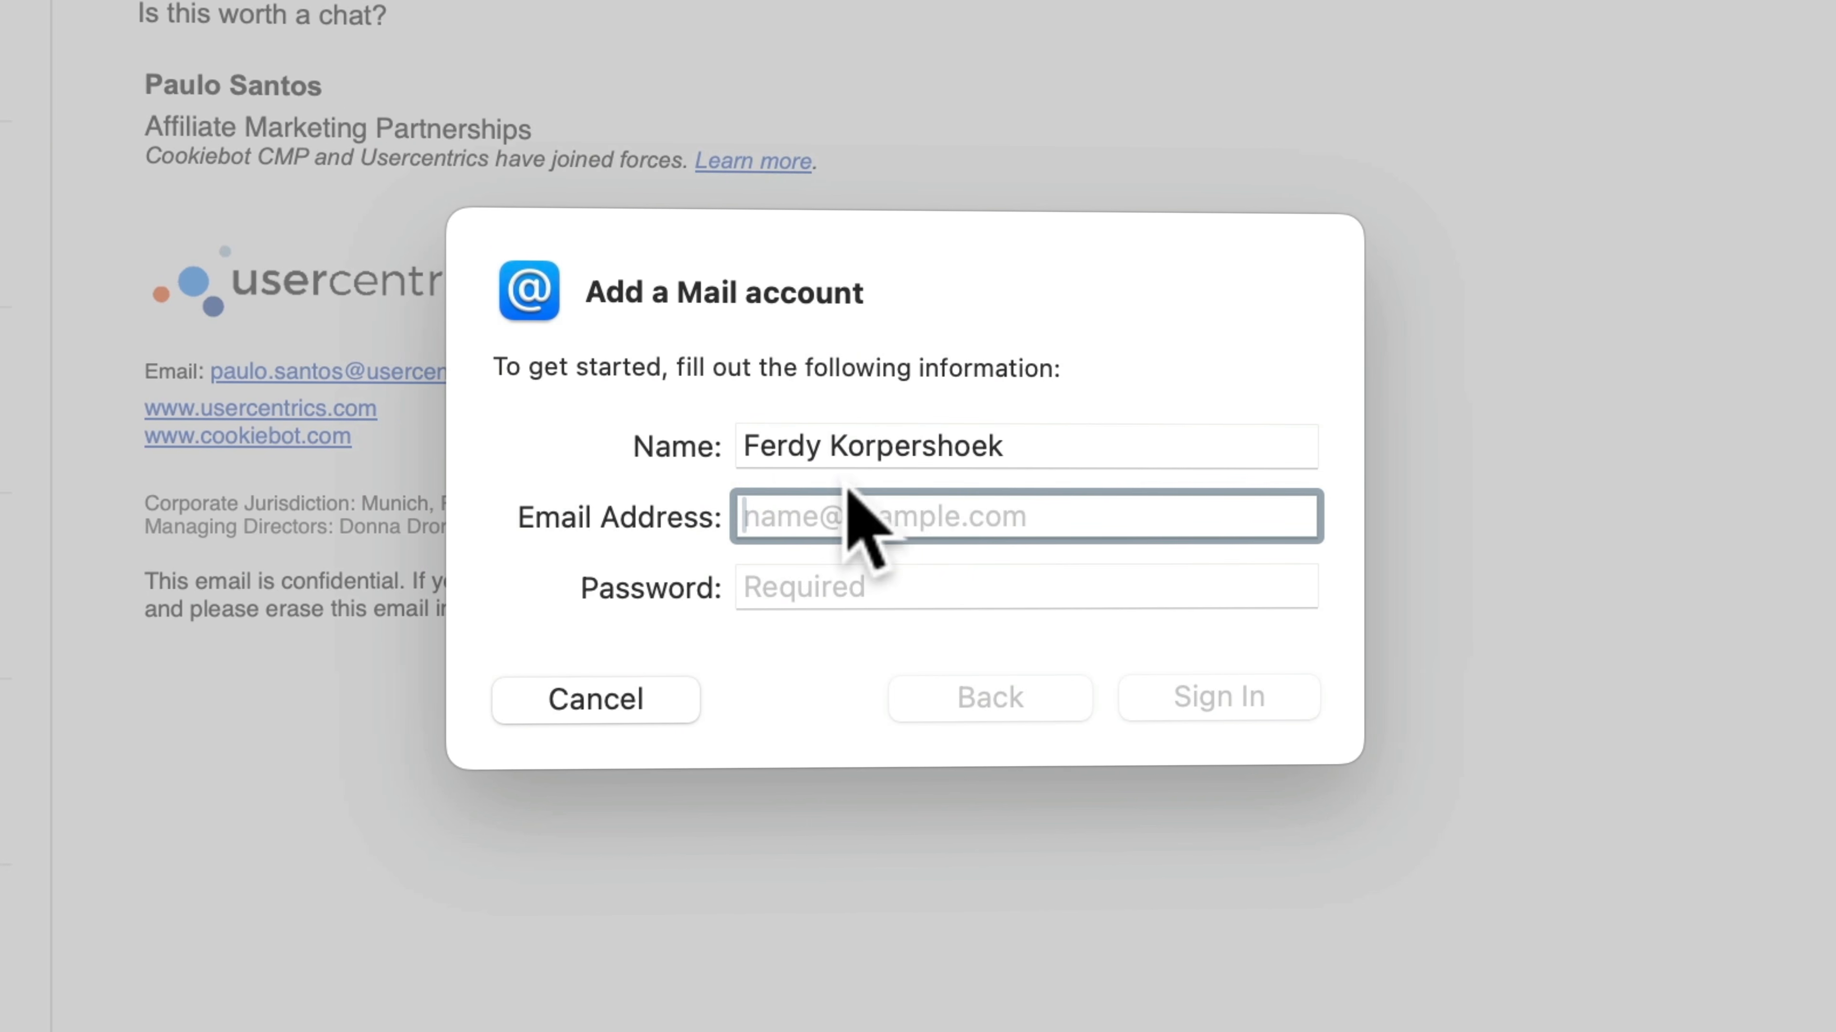
Fill in the account name, the new mailbox's email address and the account password, and submit the sign-in
text(David Korp New)
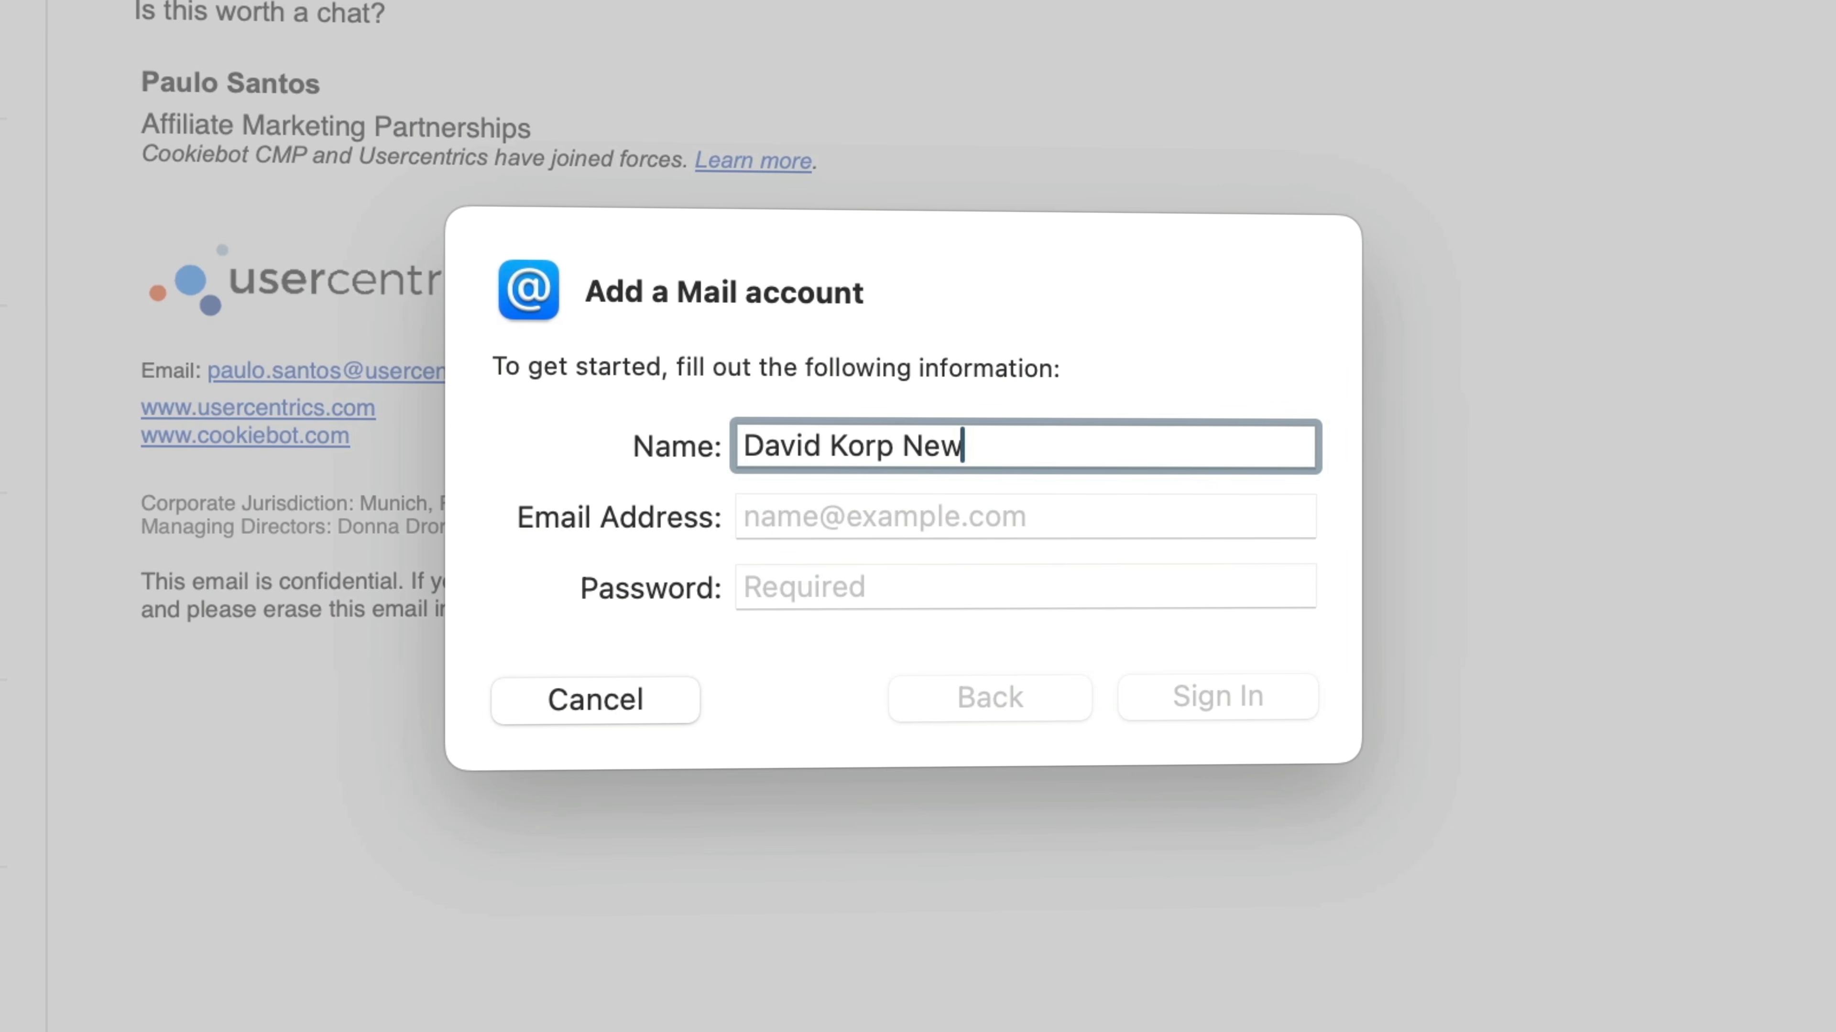
key(Tab)
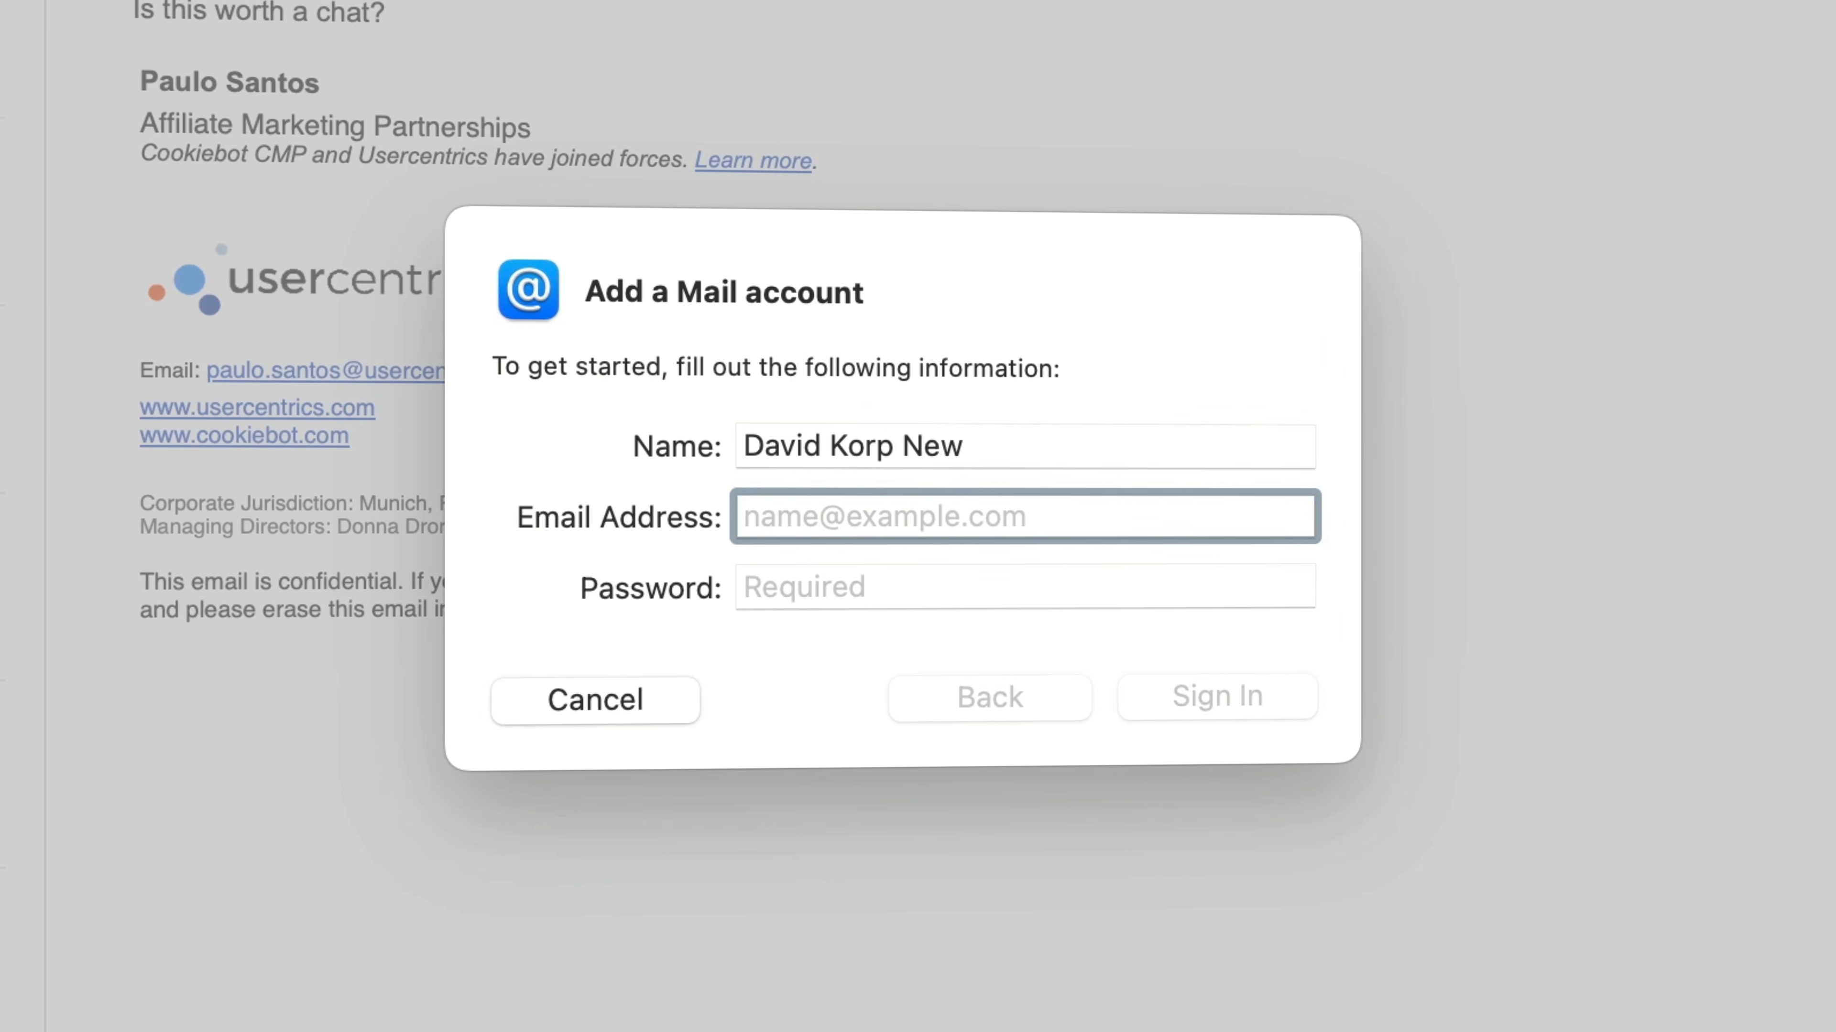
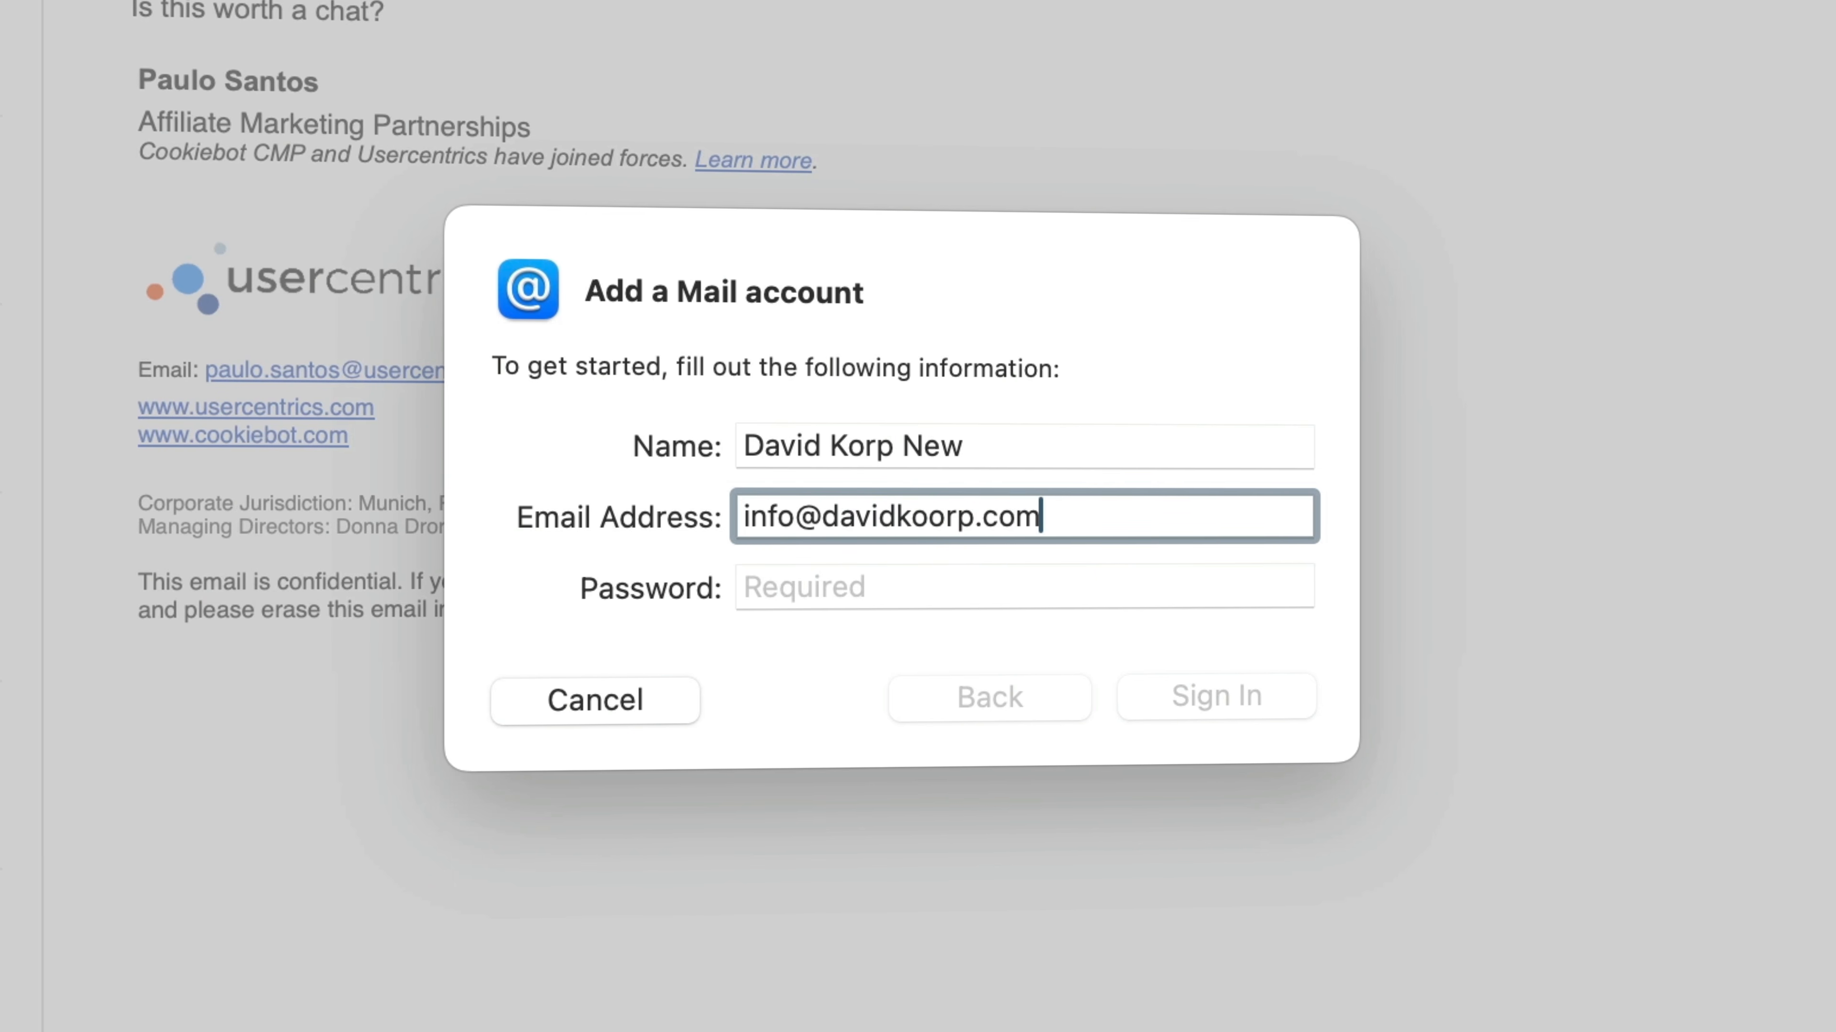
key(Tab)
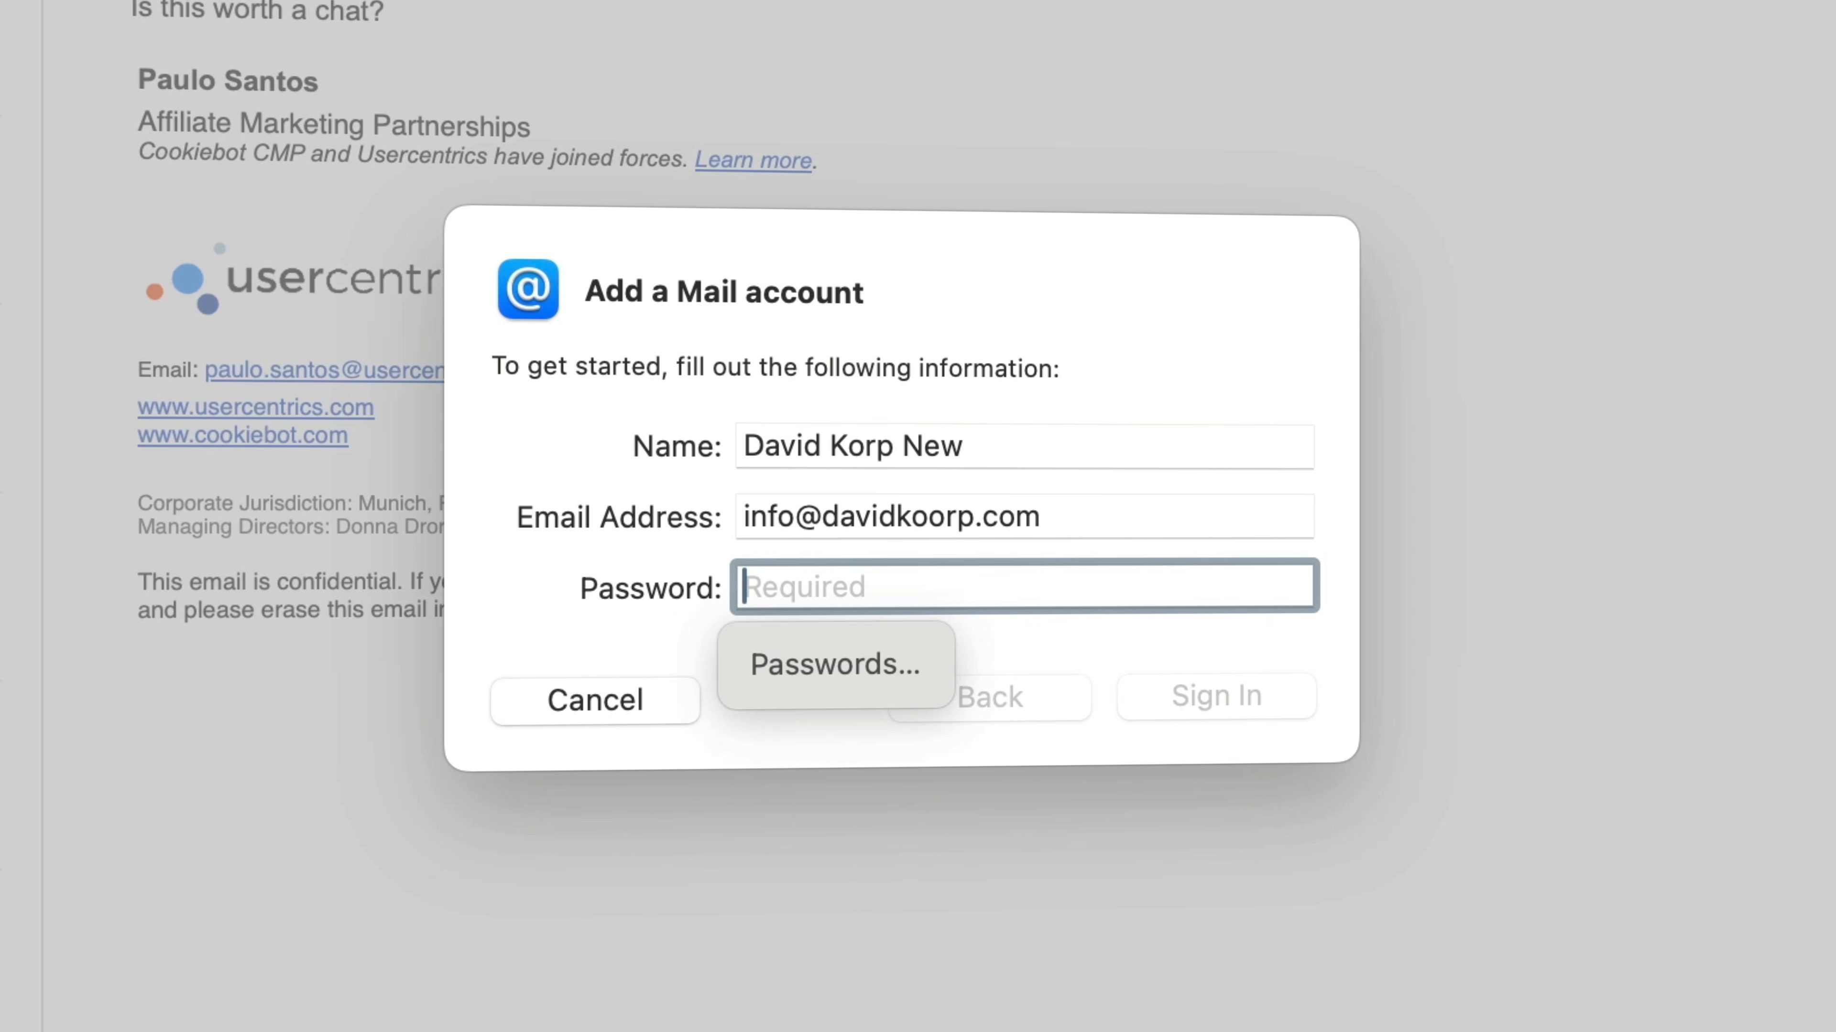
key(super+v)
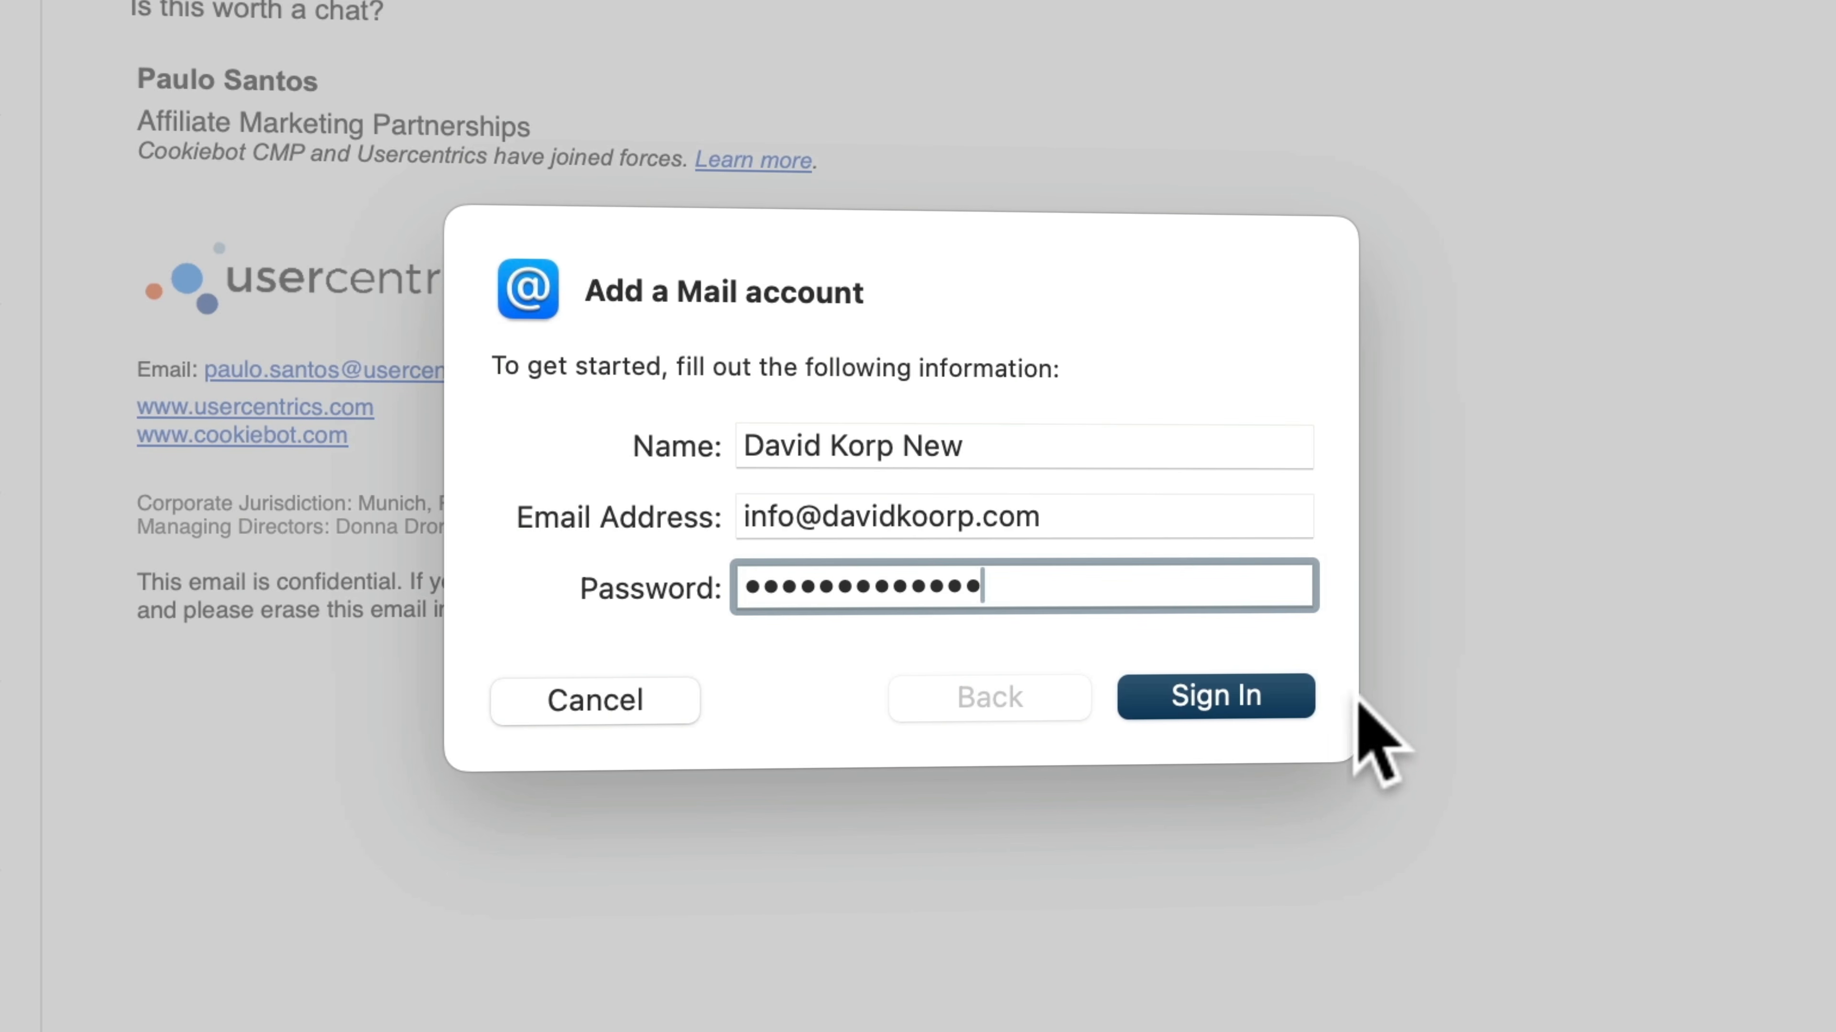
click(1232, 698)
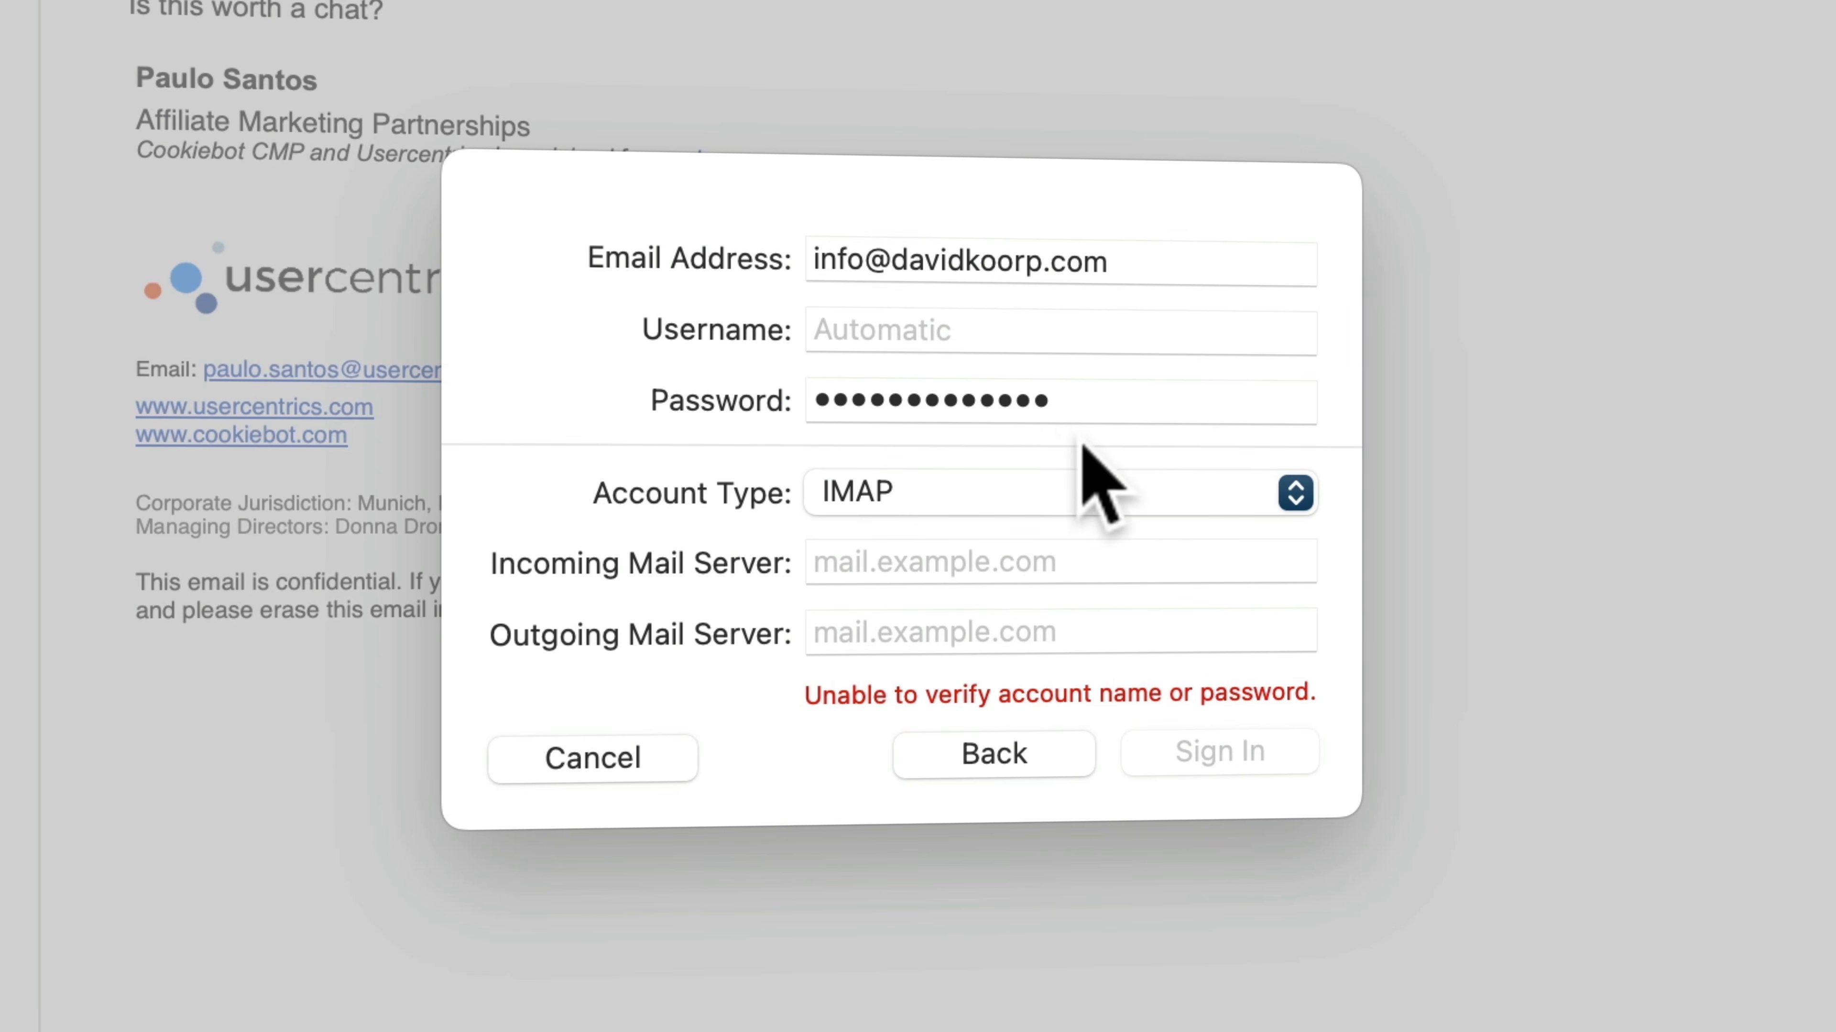
Try to reuse the account's email address as its username
triple_click(1003, 262)
key(super+c)
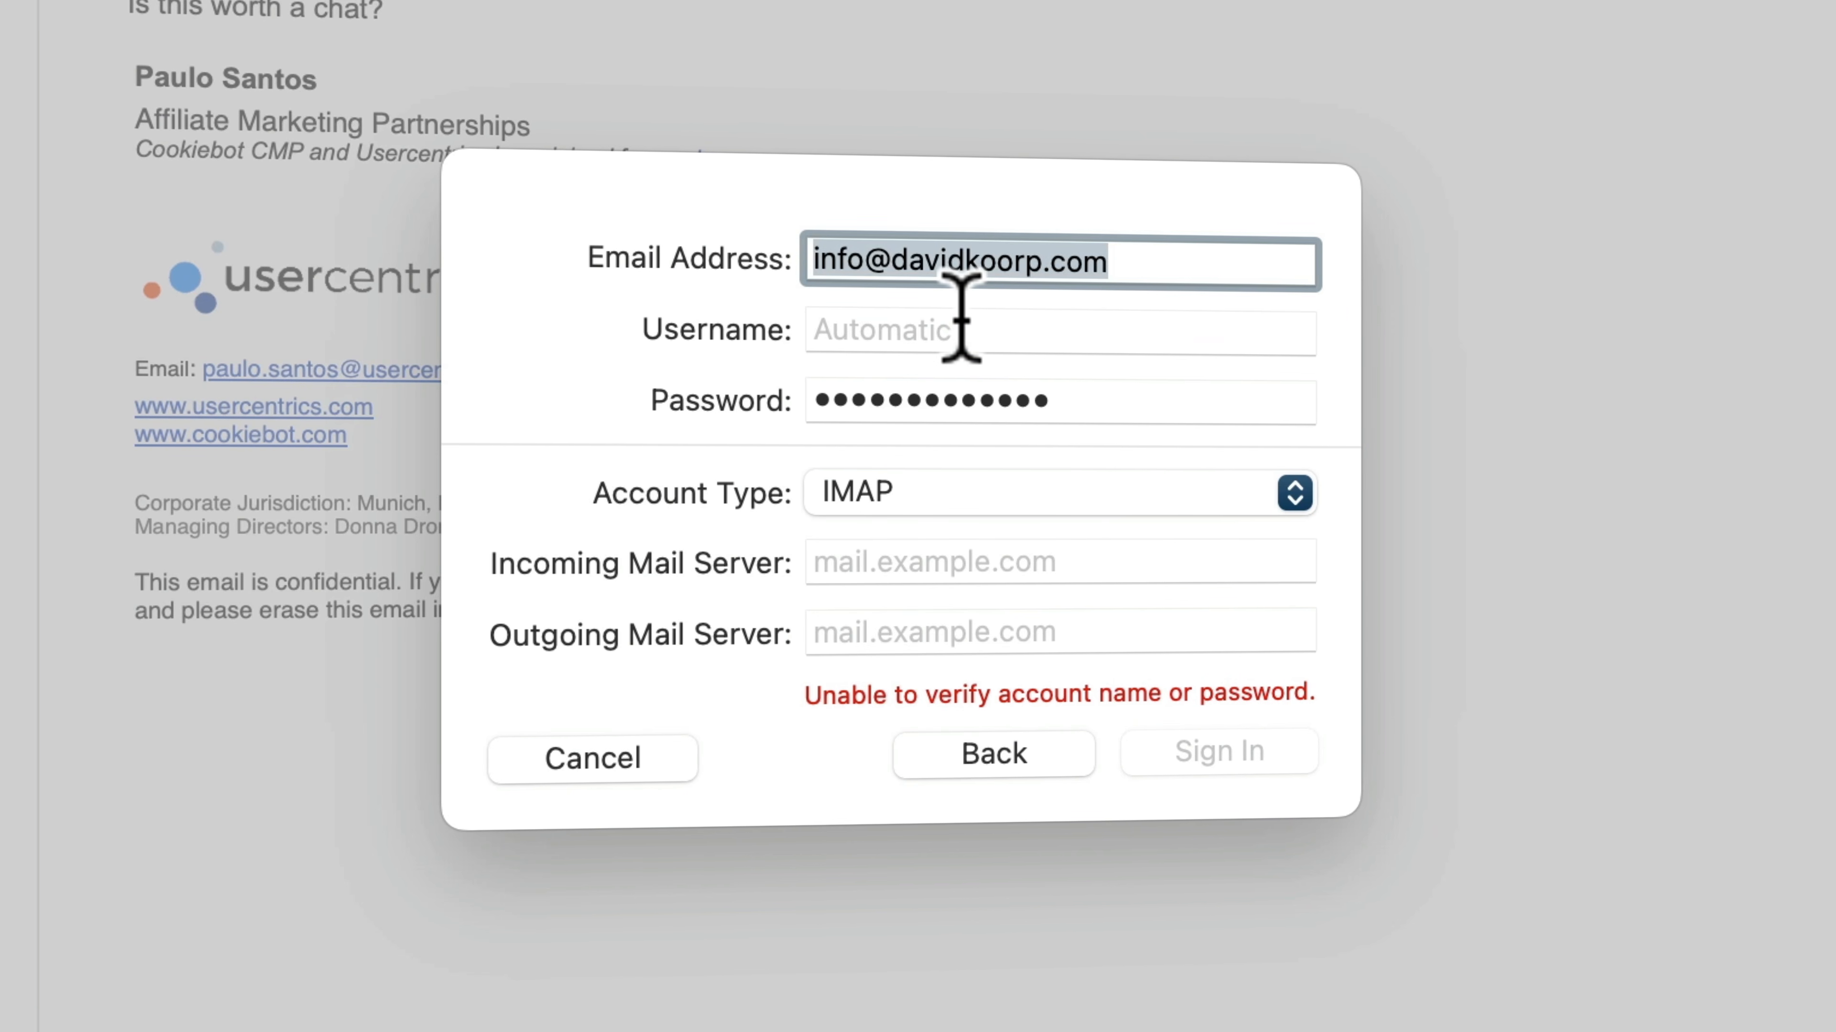
click(958, 327)
key(super+v)
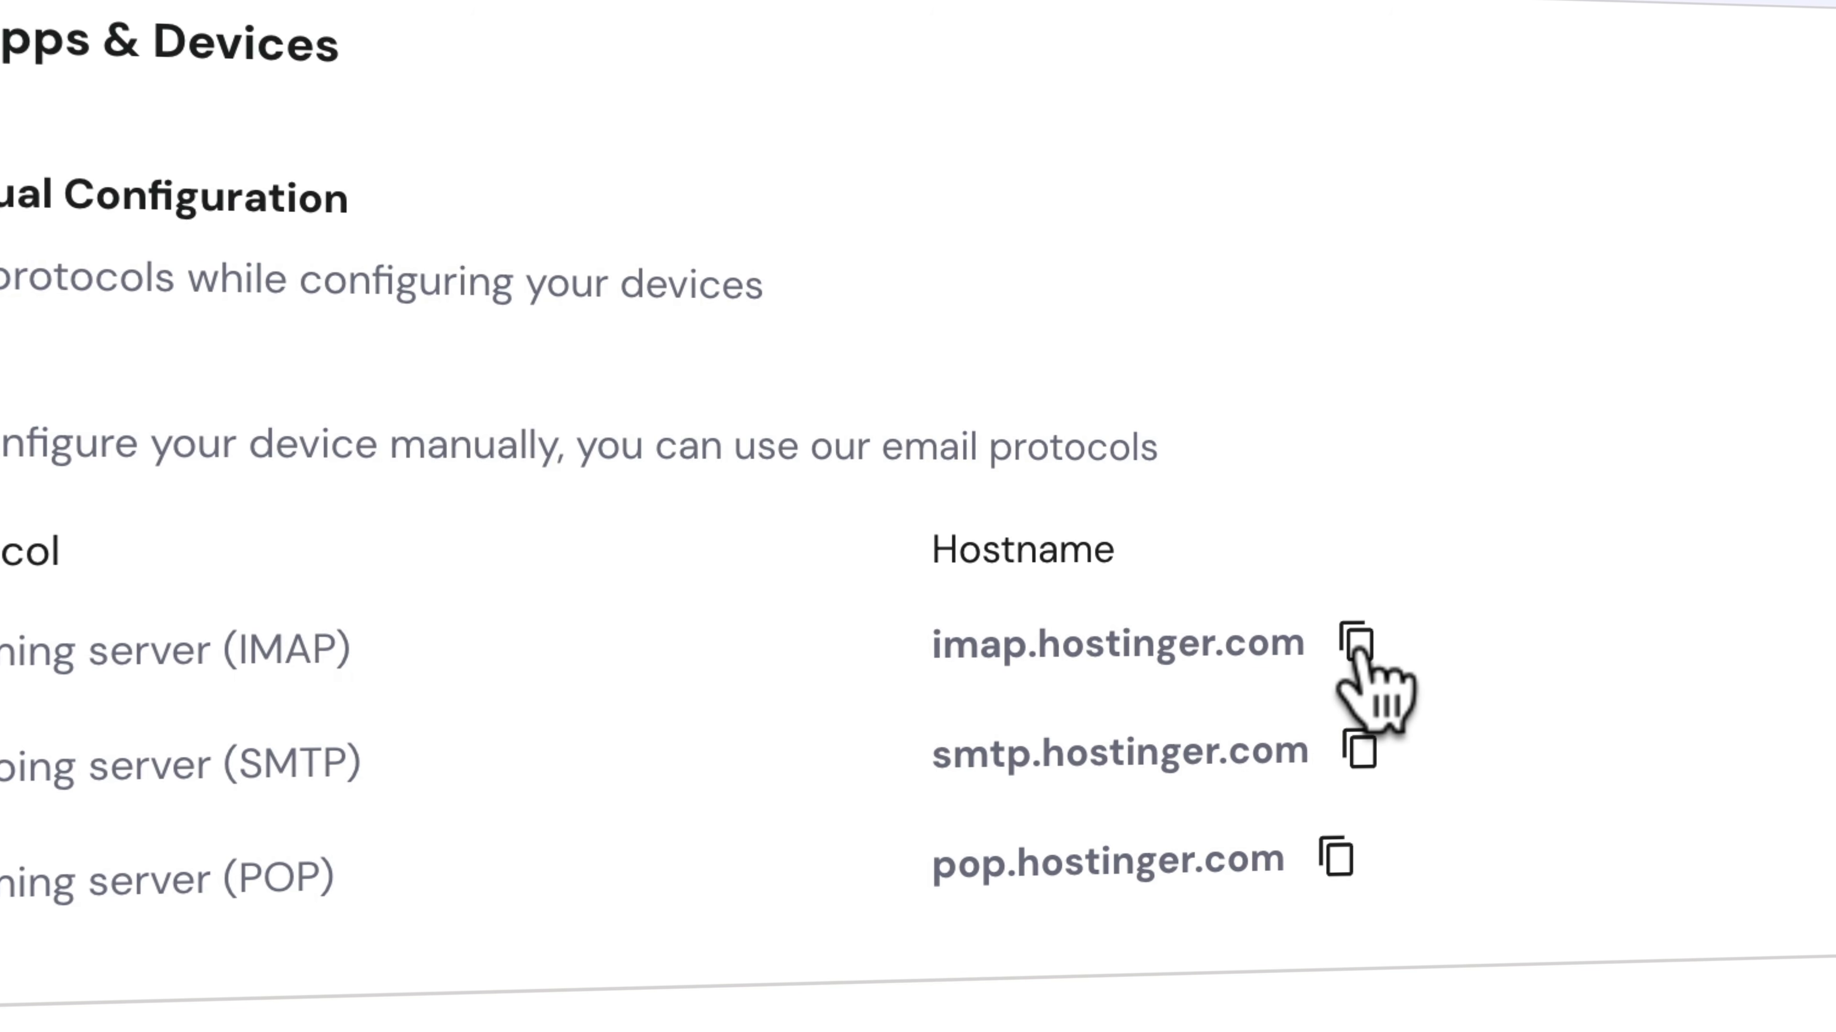
Set the incoming mail server to imap.hostinger.com and the outgoing mail server to smtp.hostinger.com, and sign in
click(1357, 649)
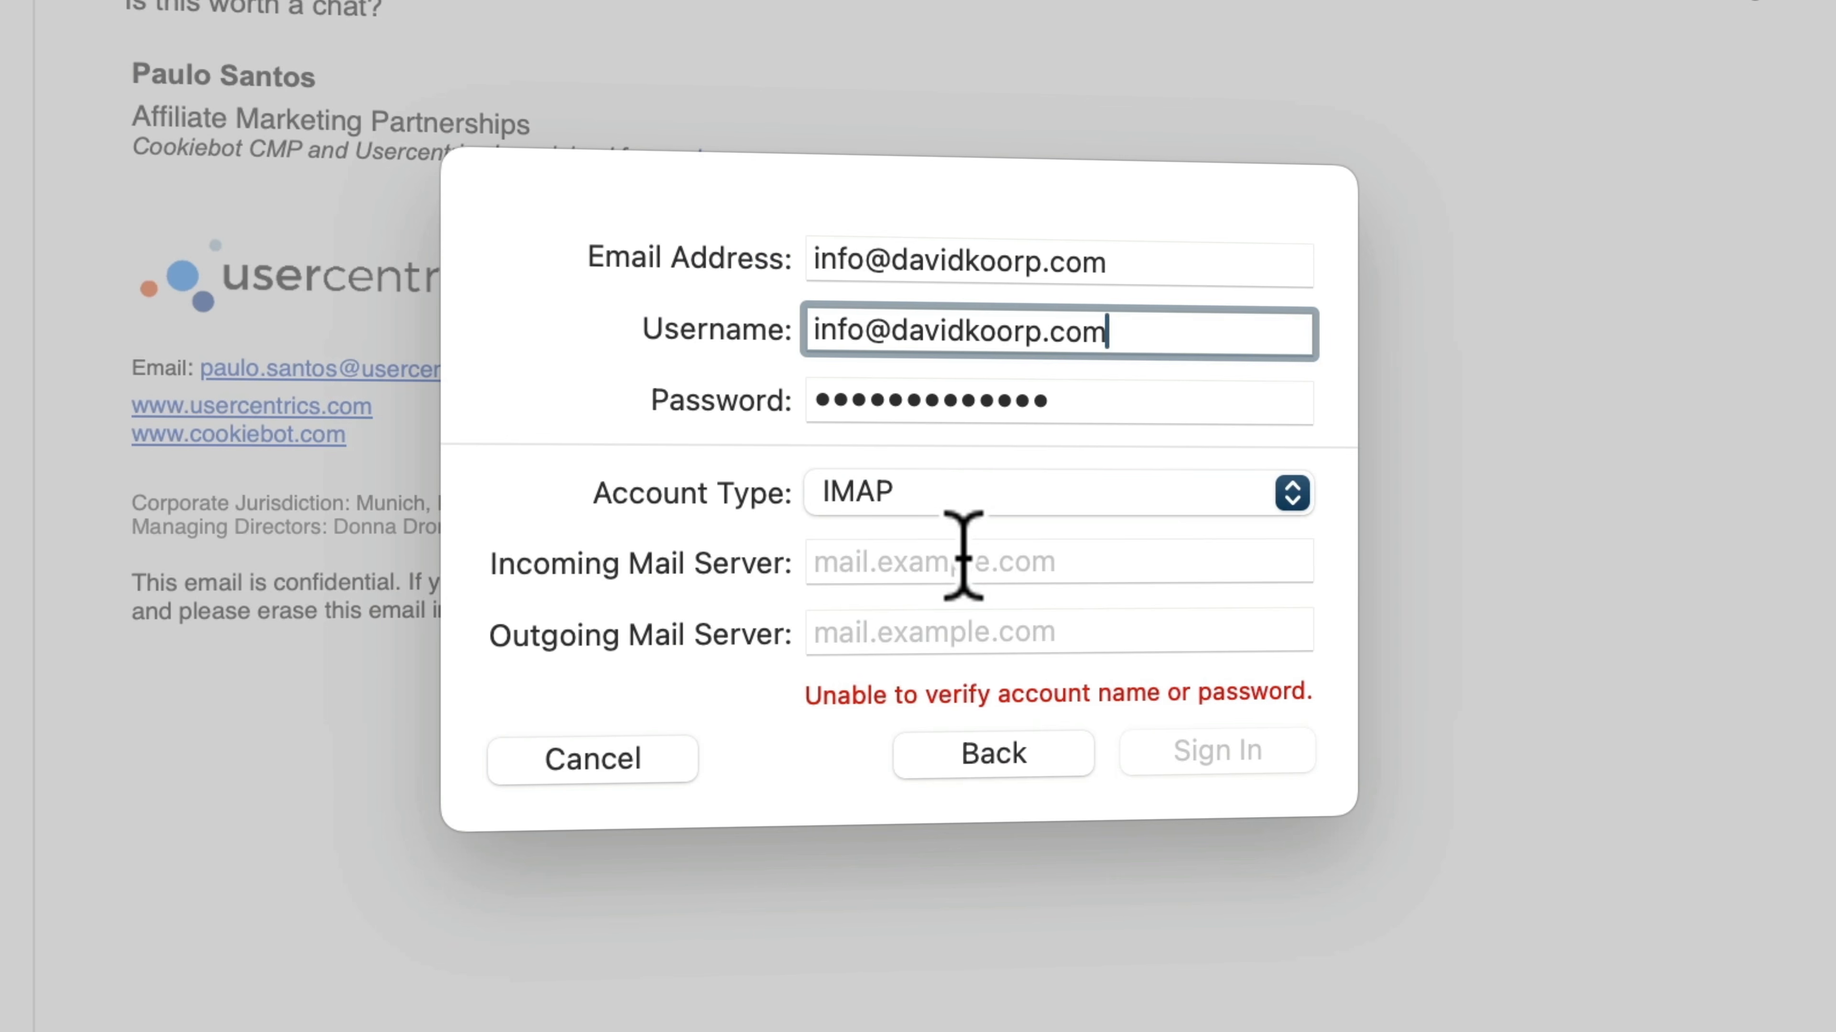
click(954, 555)
key(super+v)
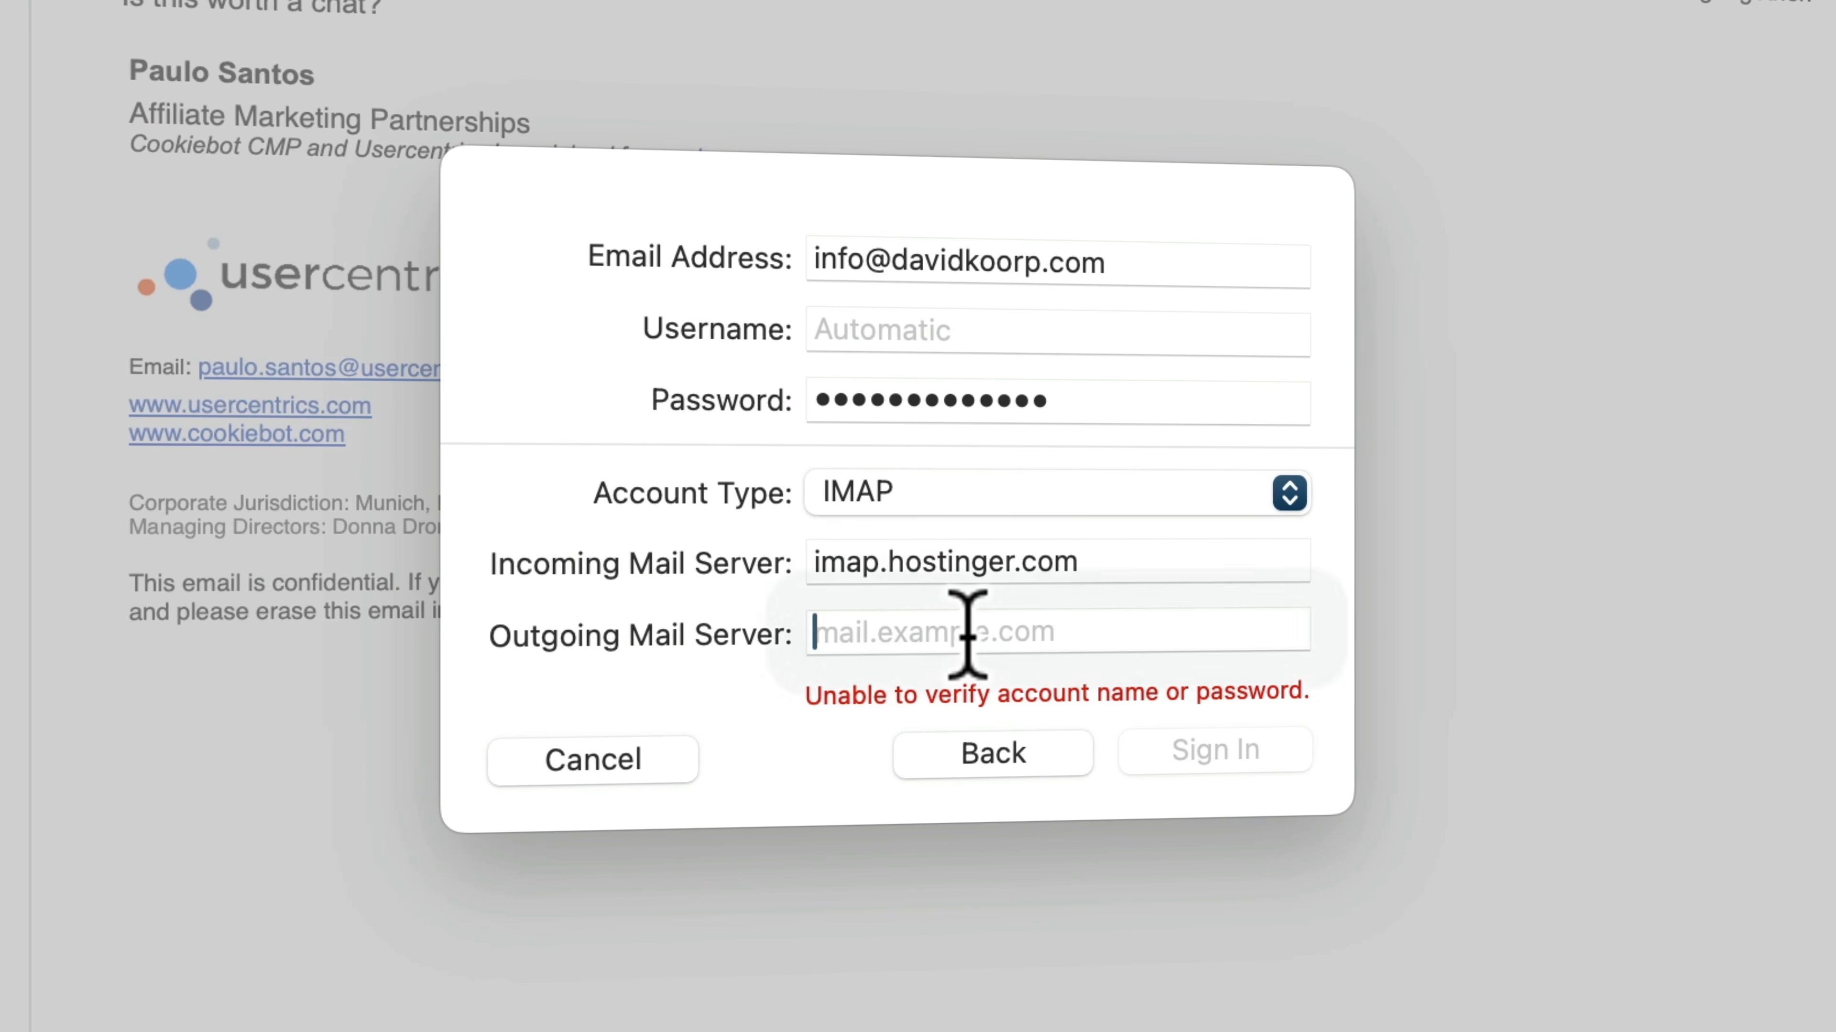
click(968, 628)
key(super+v)
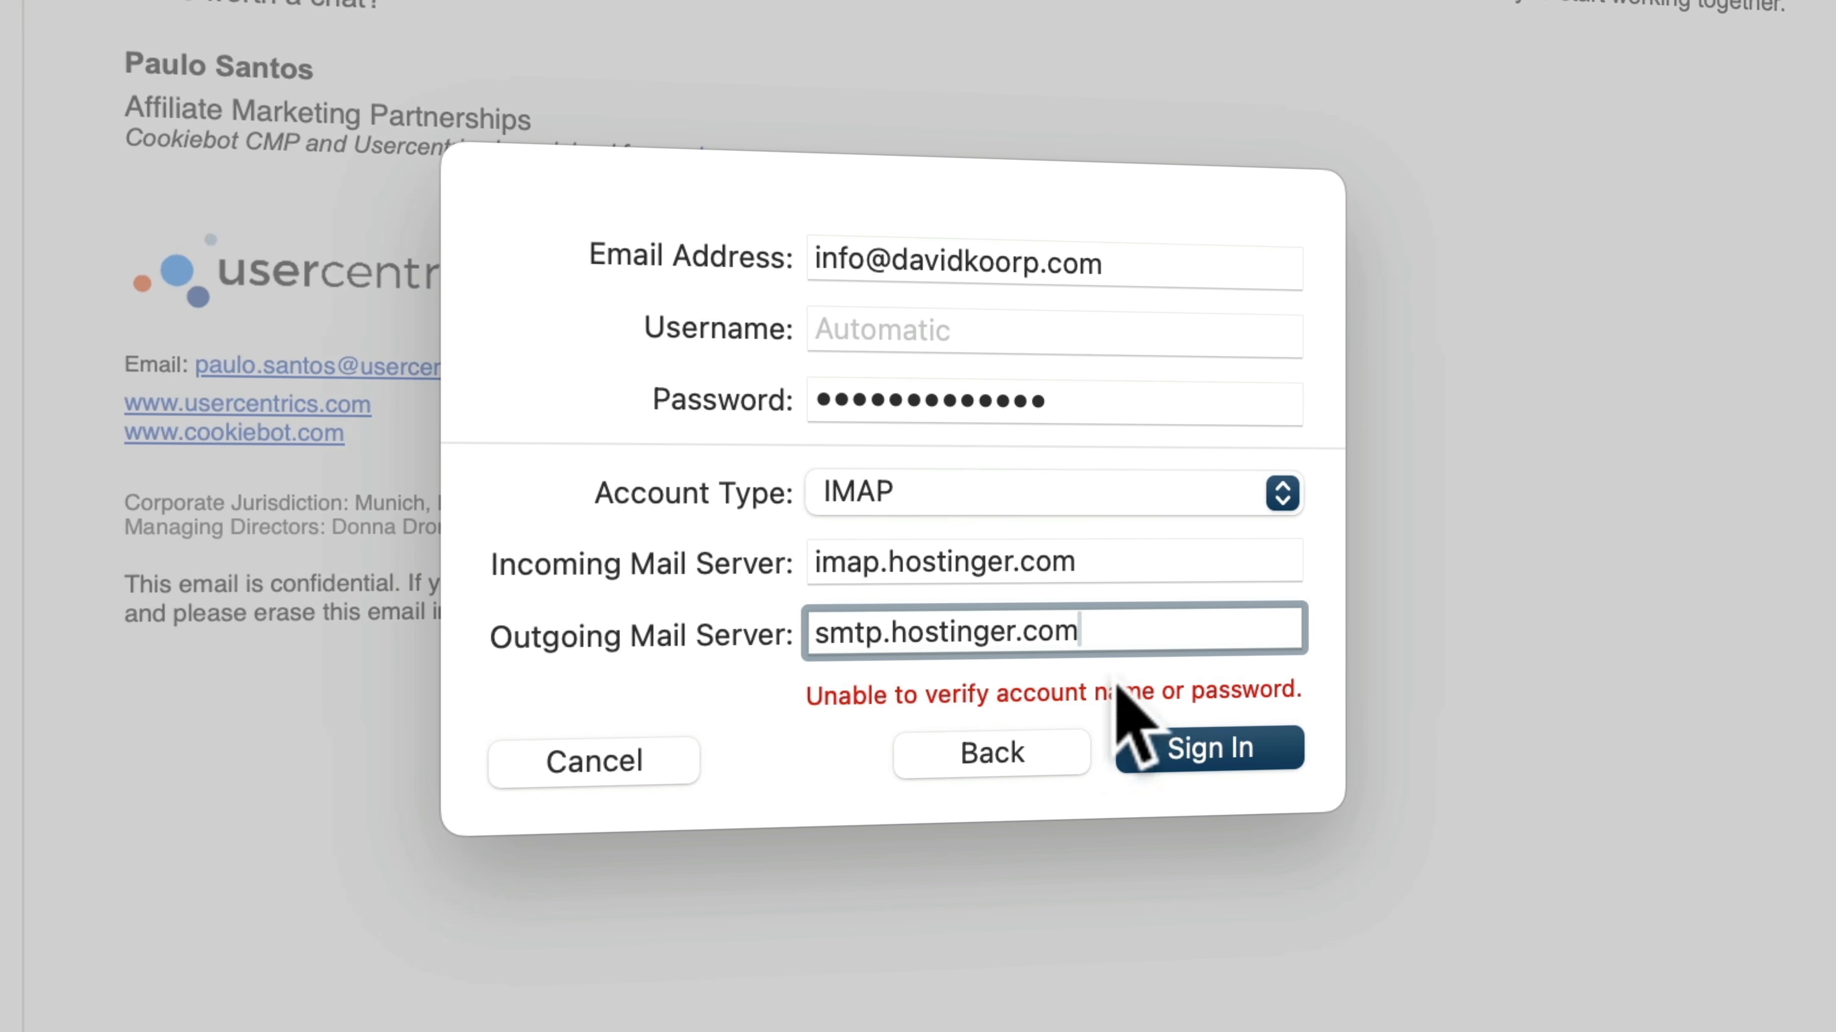
click(1204, 752)
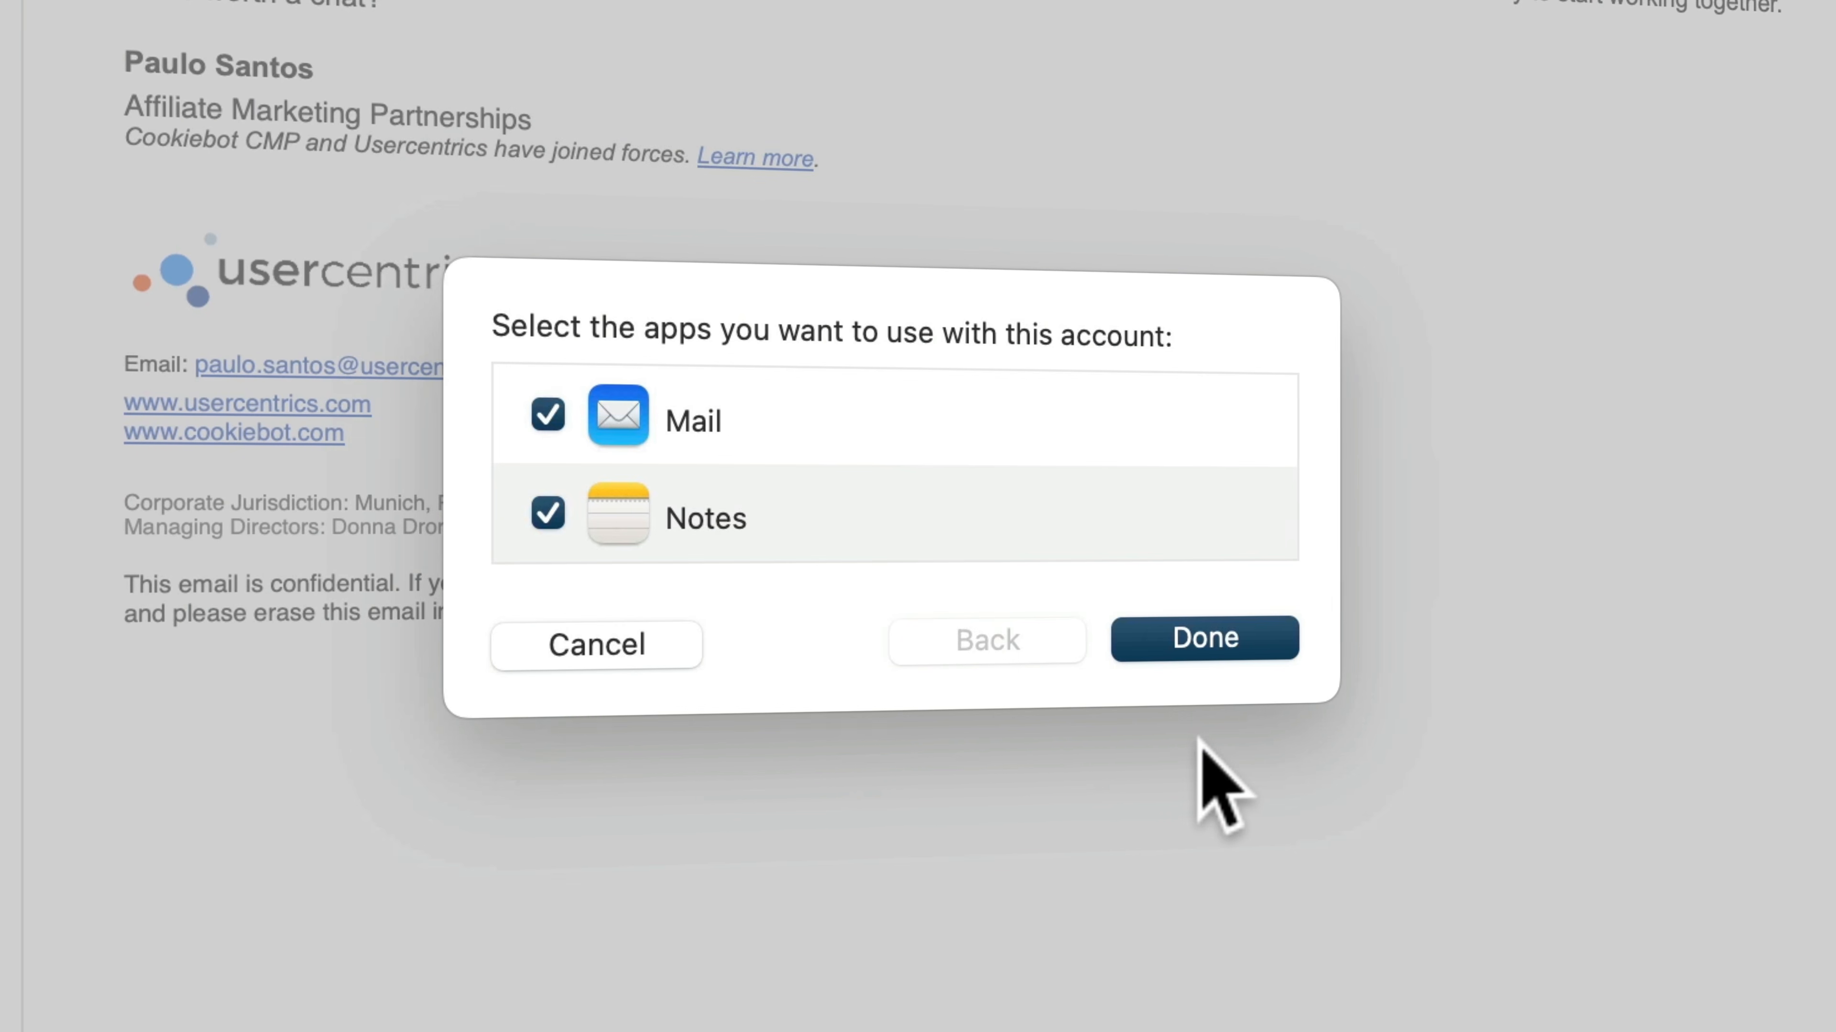
Exclude Notes from the new account, keep Mail enabled, finish the setup, and open the account's inbox
click(547, 512)
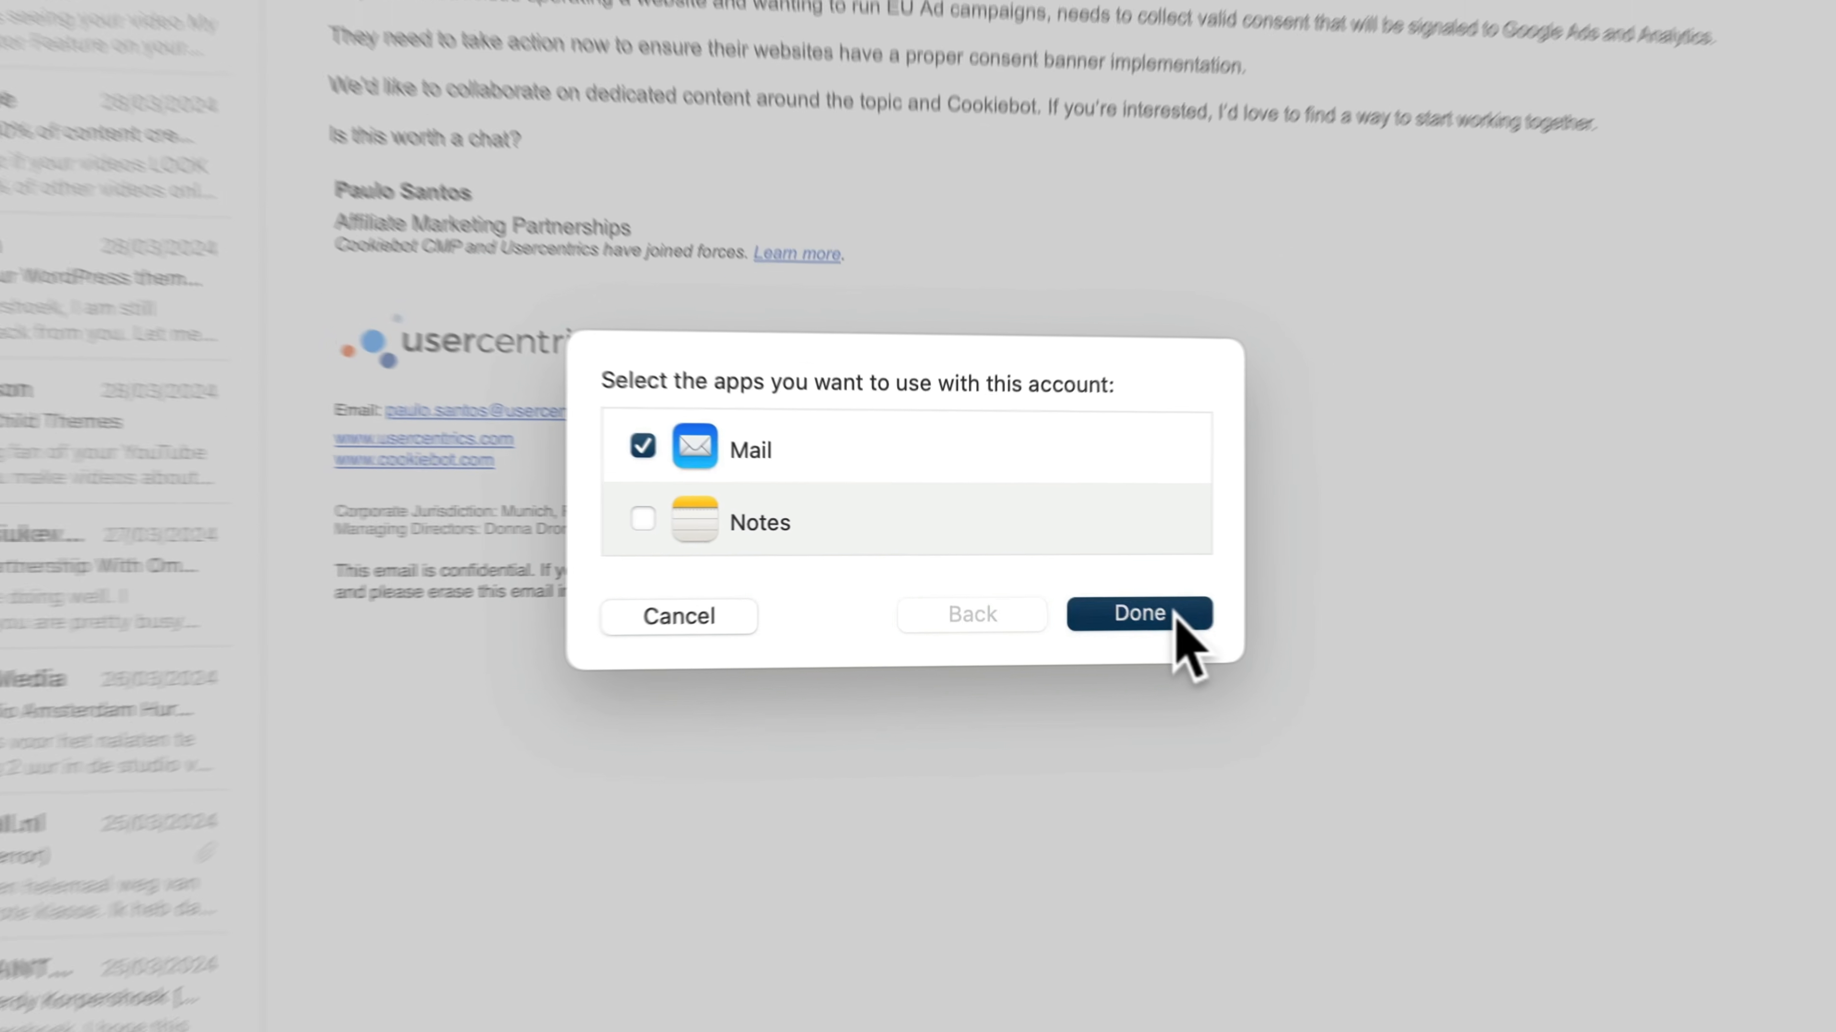
click(1175, 613)
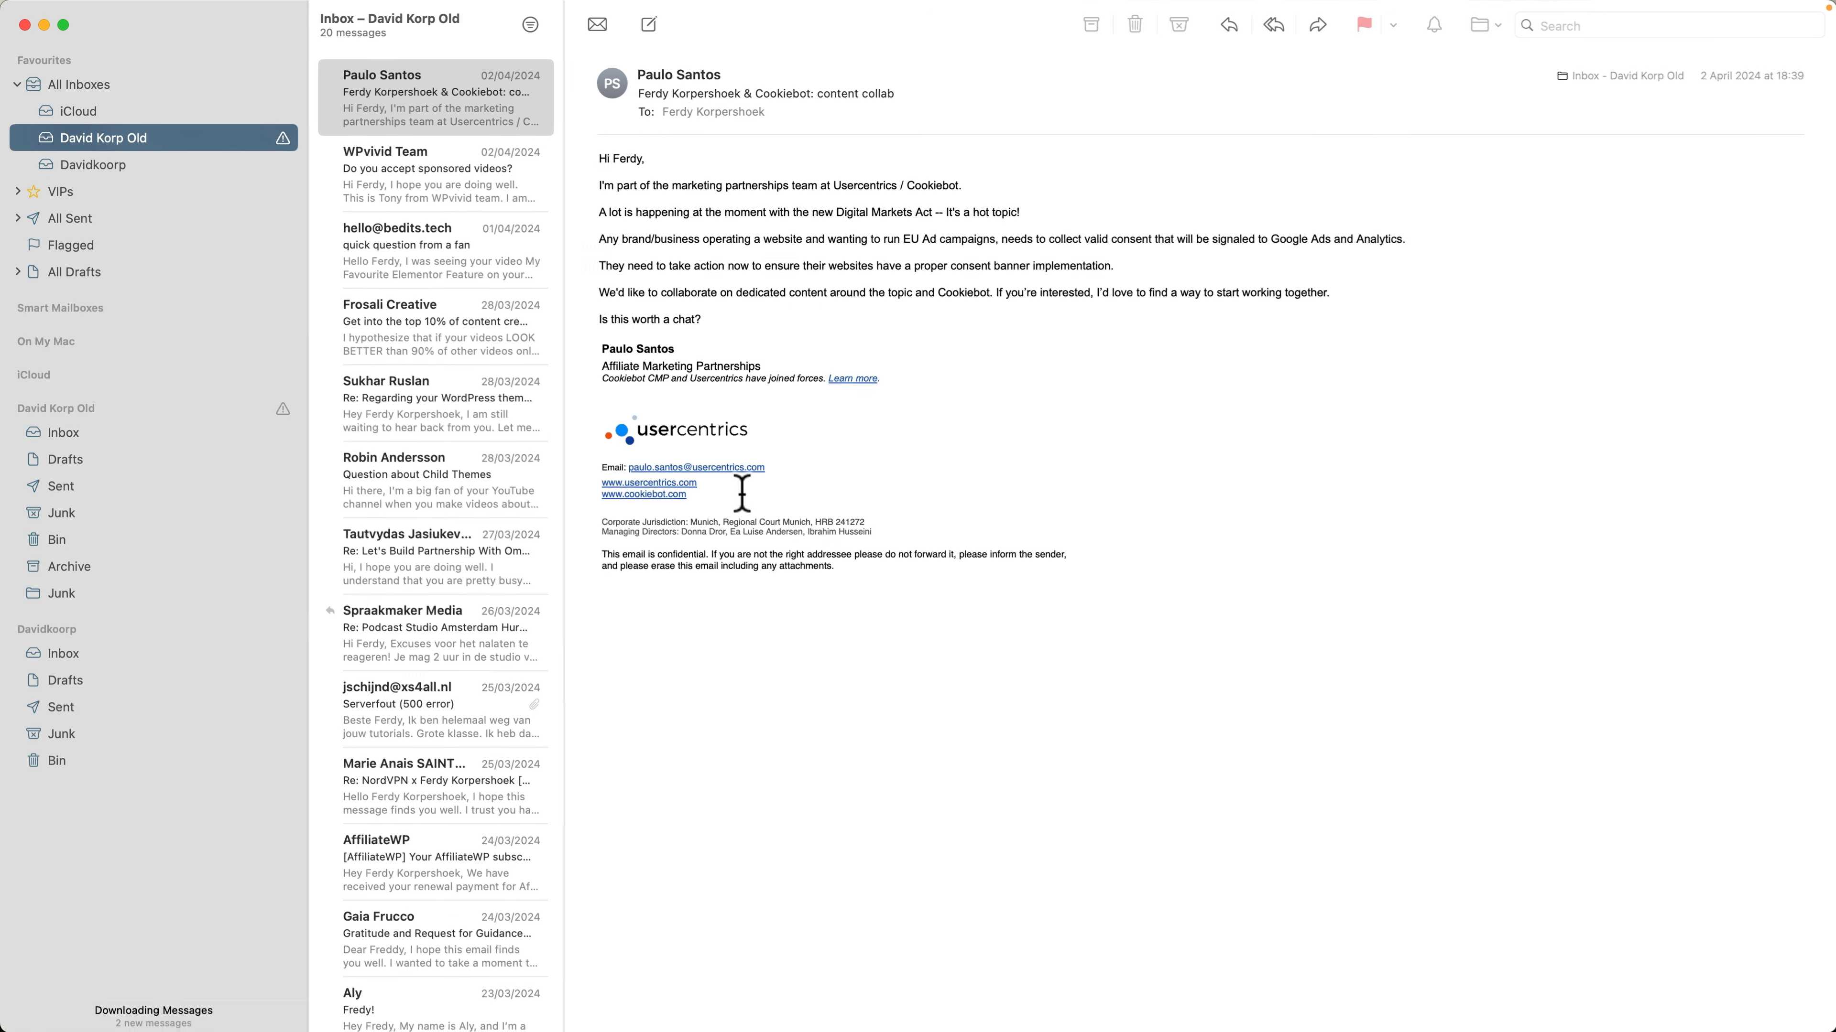
click(106, 163)
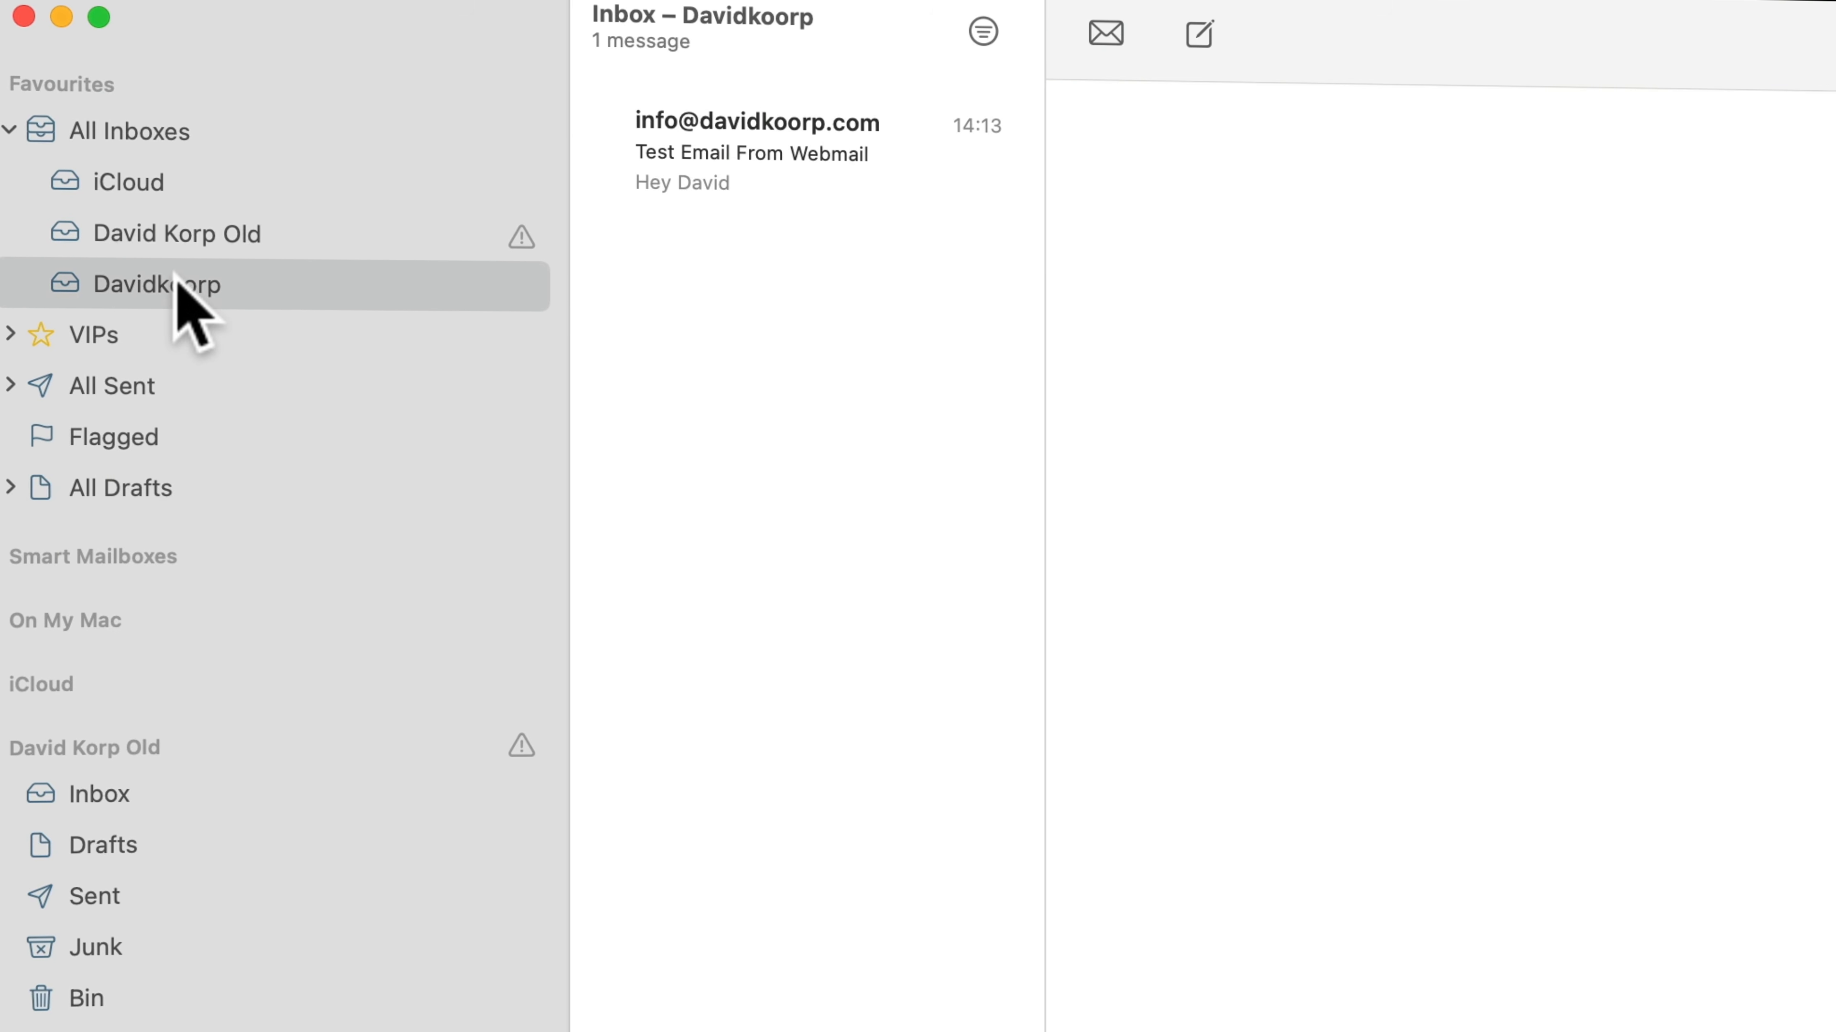
In the Mail account settings, change the Davidkoorp account's description to the owner's spaced name followed by "New", and close the settings
click(65, 11)
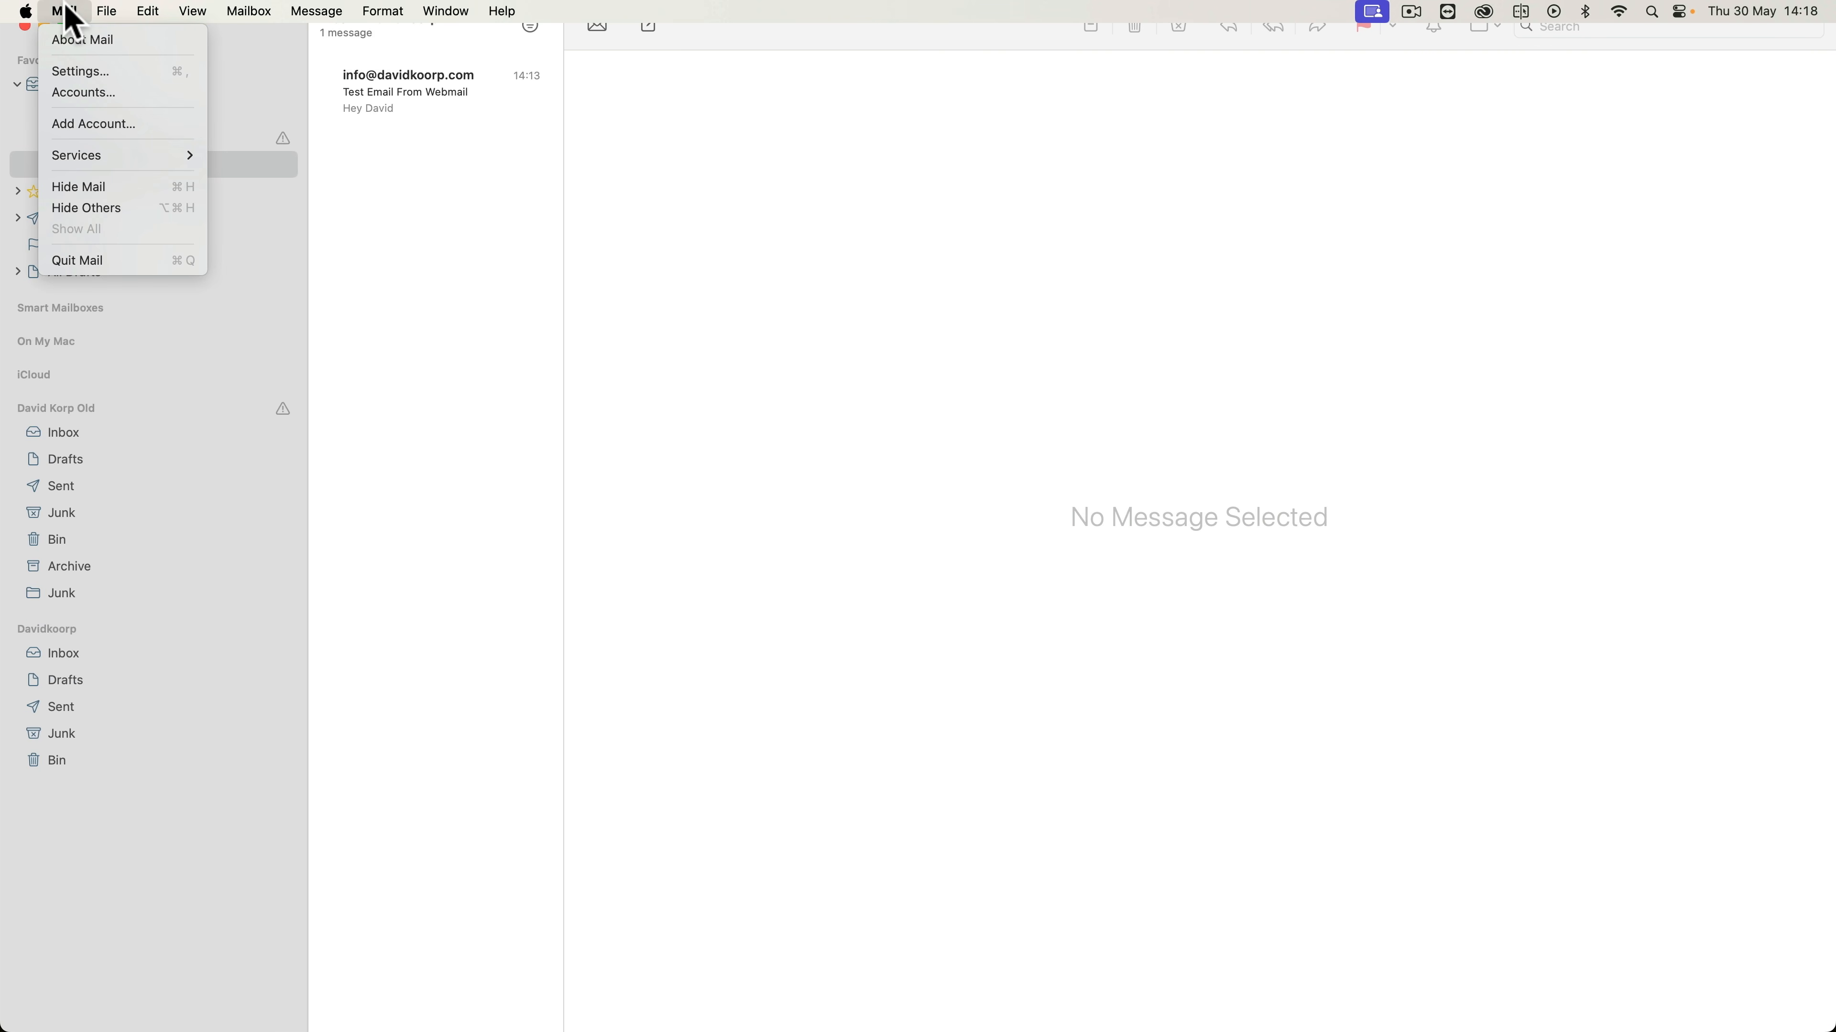
click(79, 71)
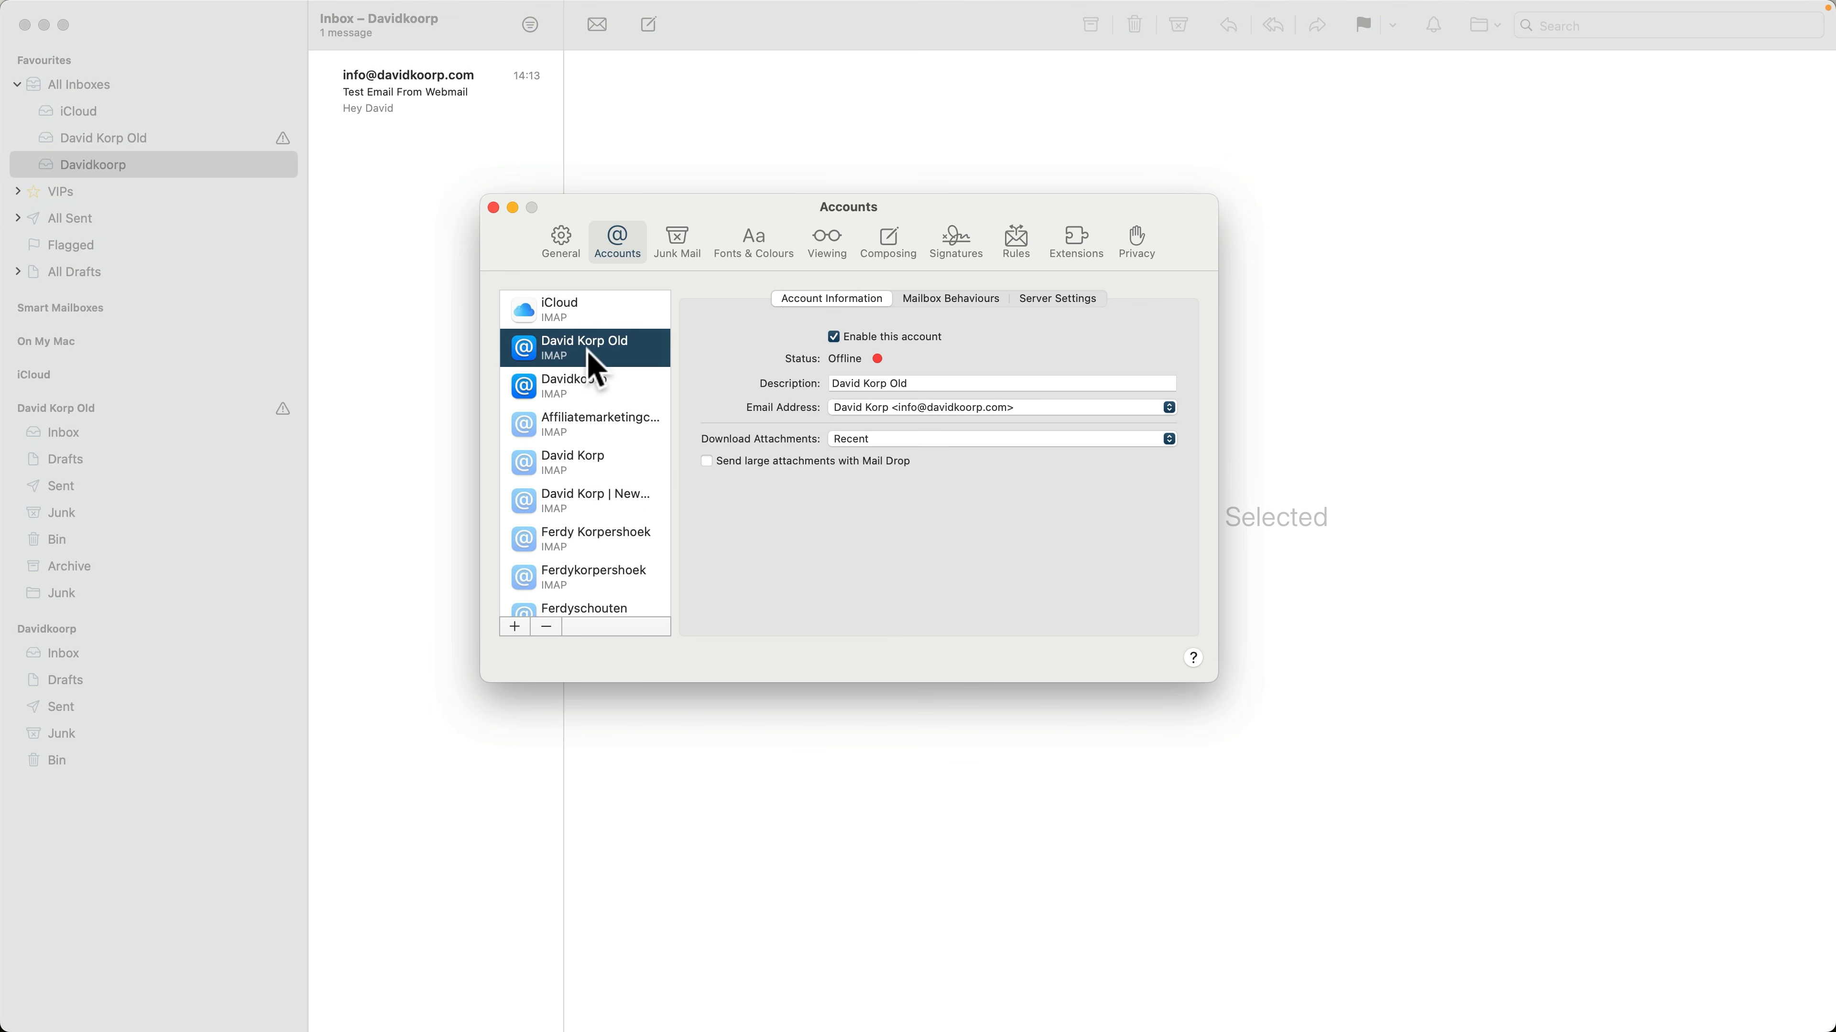
click(587, 387)
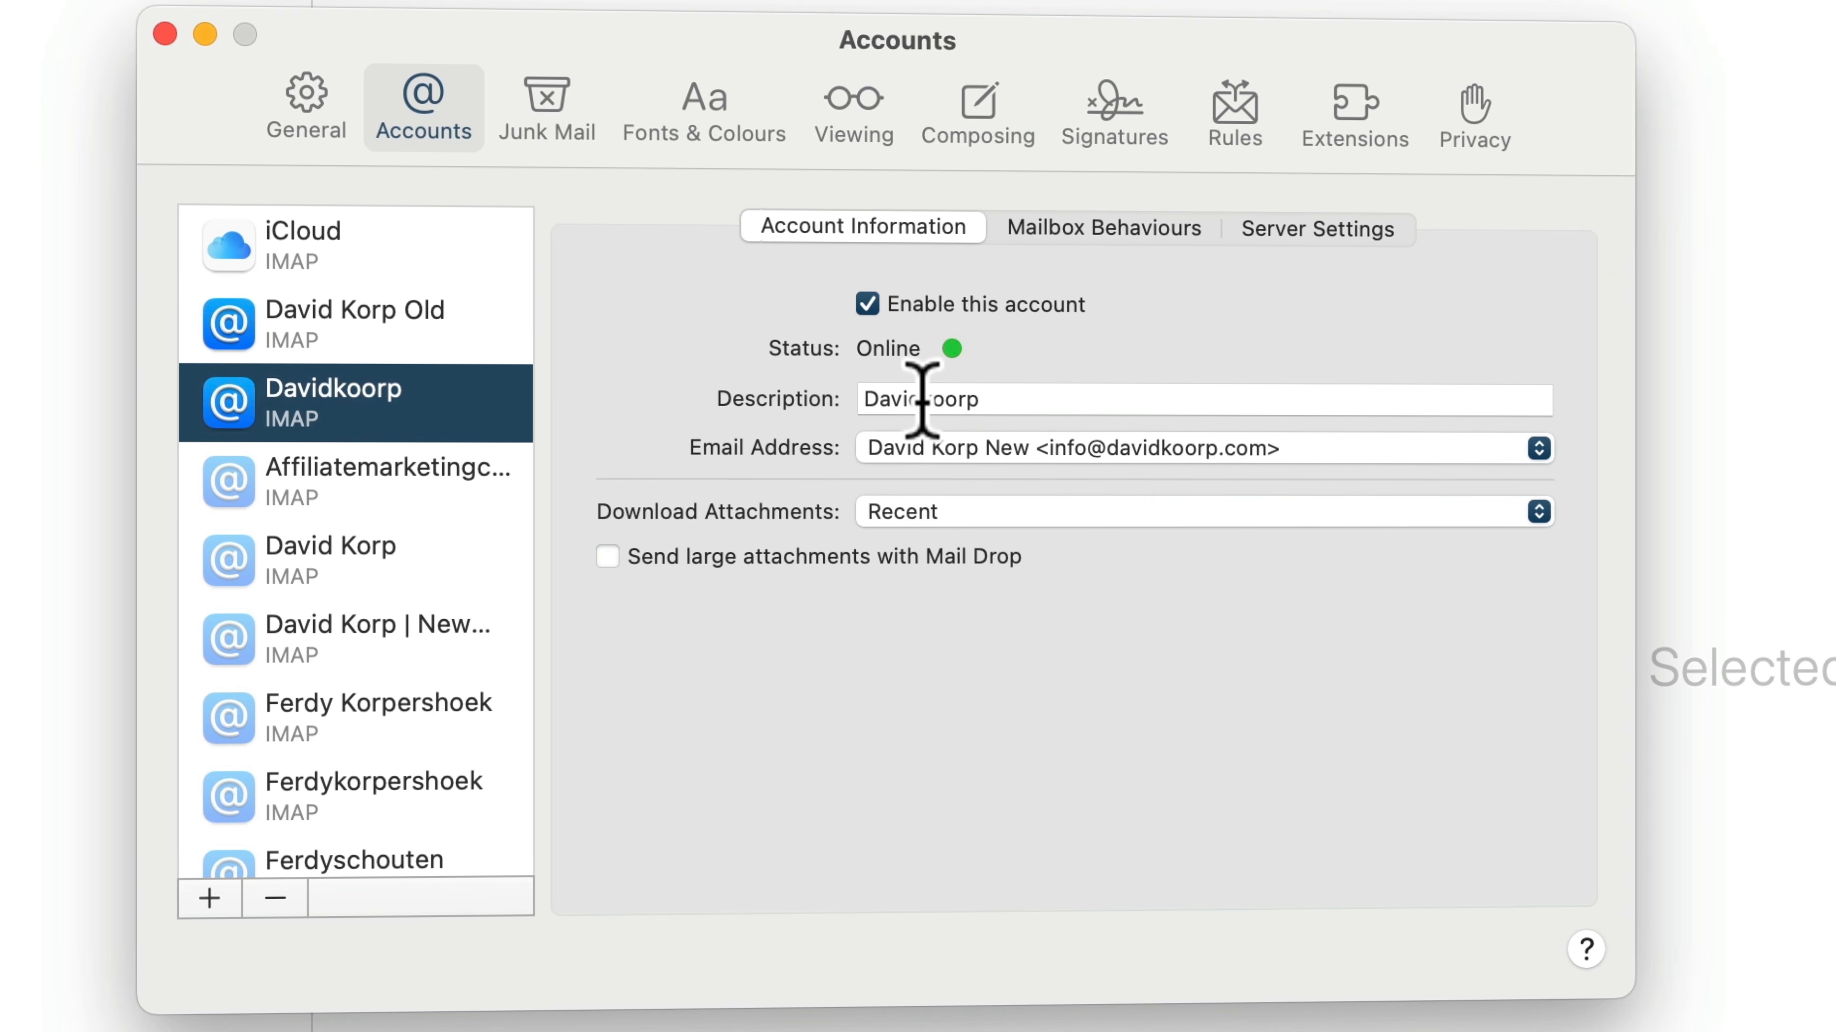
click(926, 400)
key(BackSpace)
text(K)
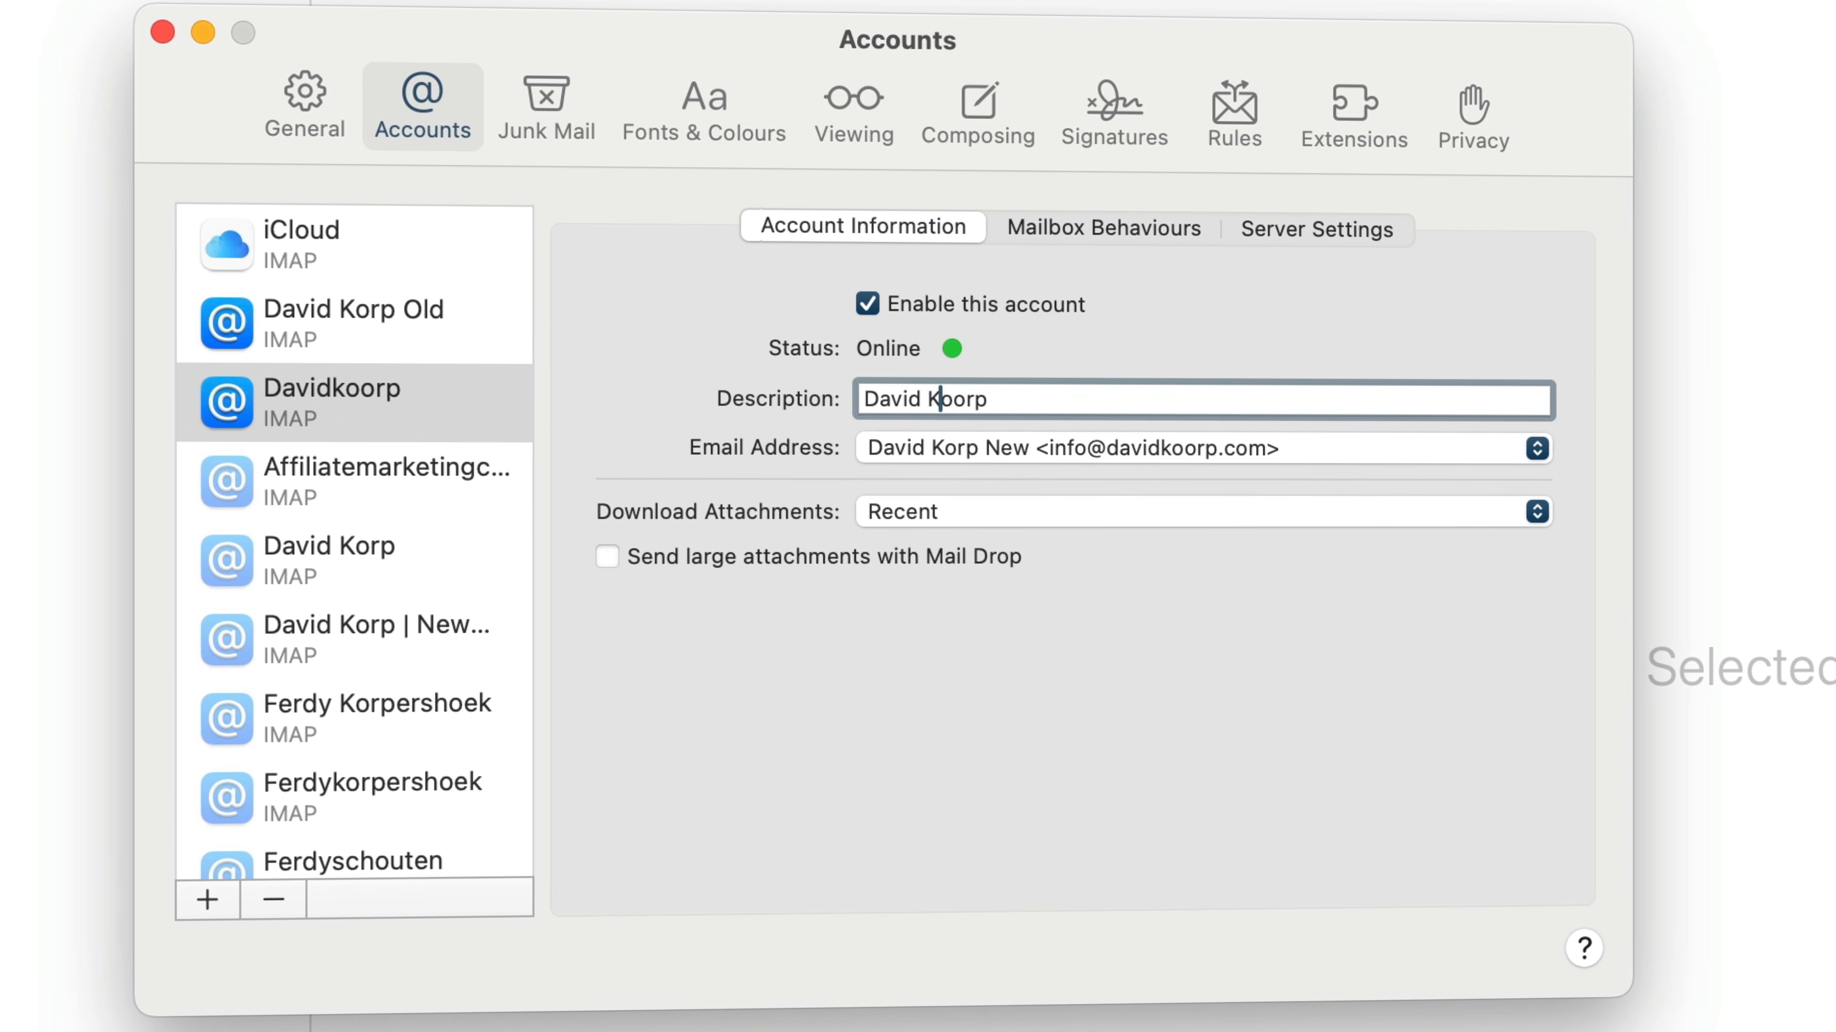
key(Delete)
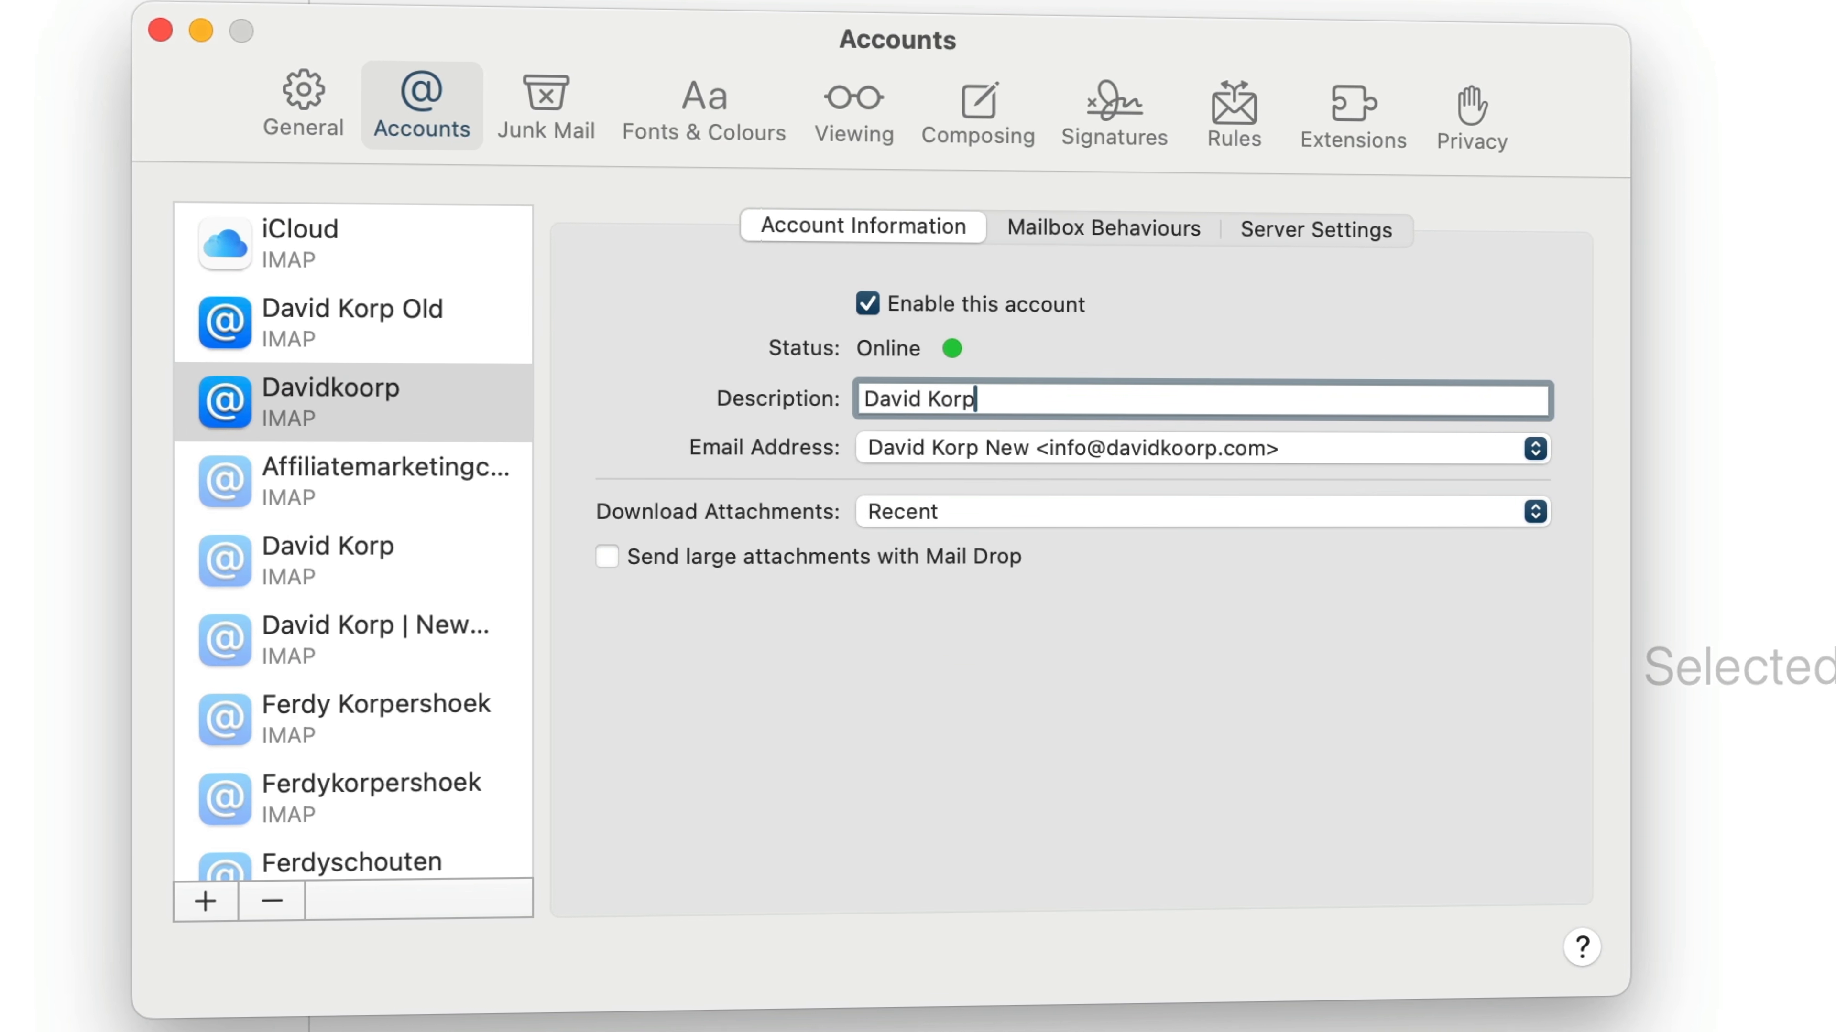
text(New)
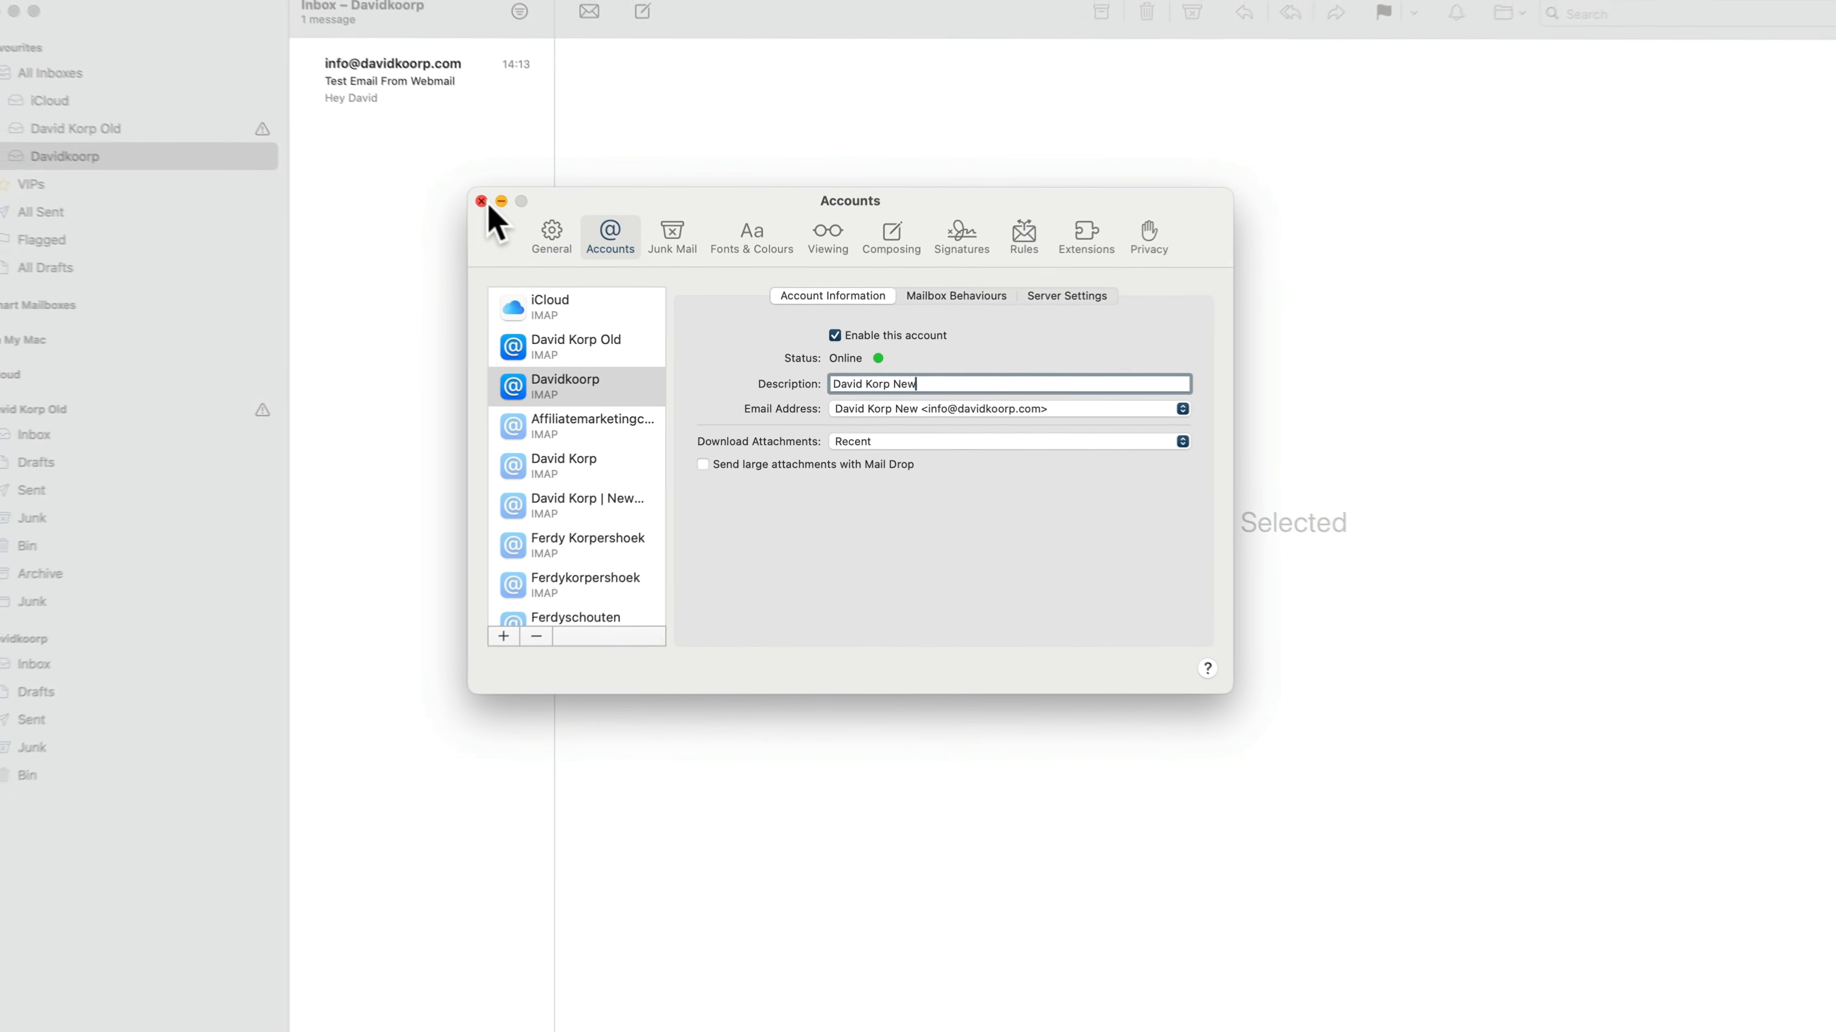
click(301, 106)
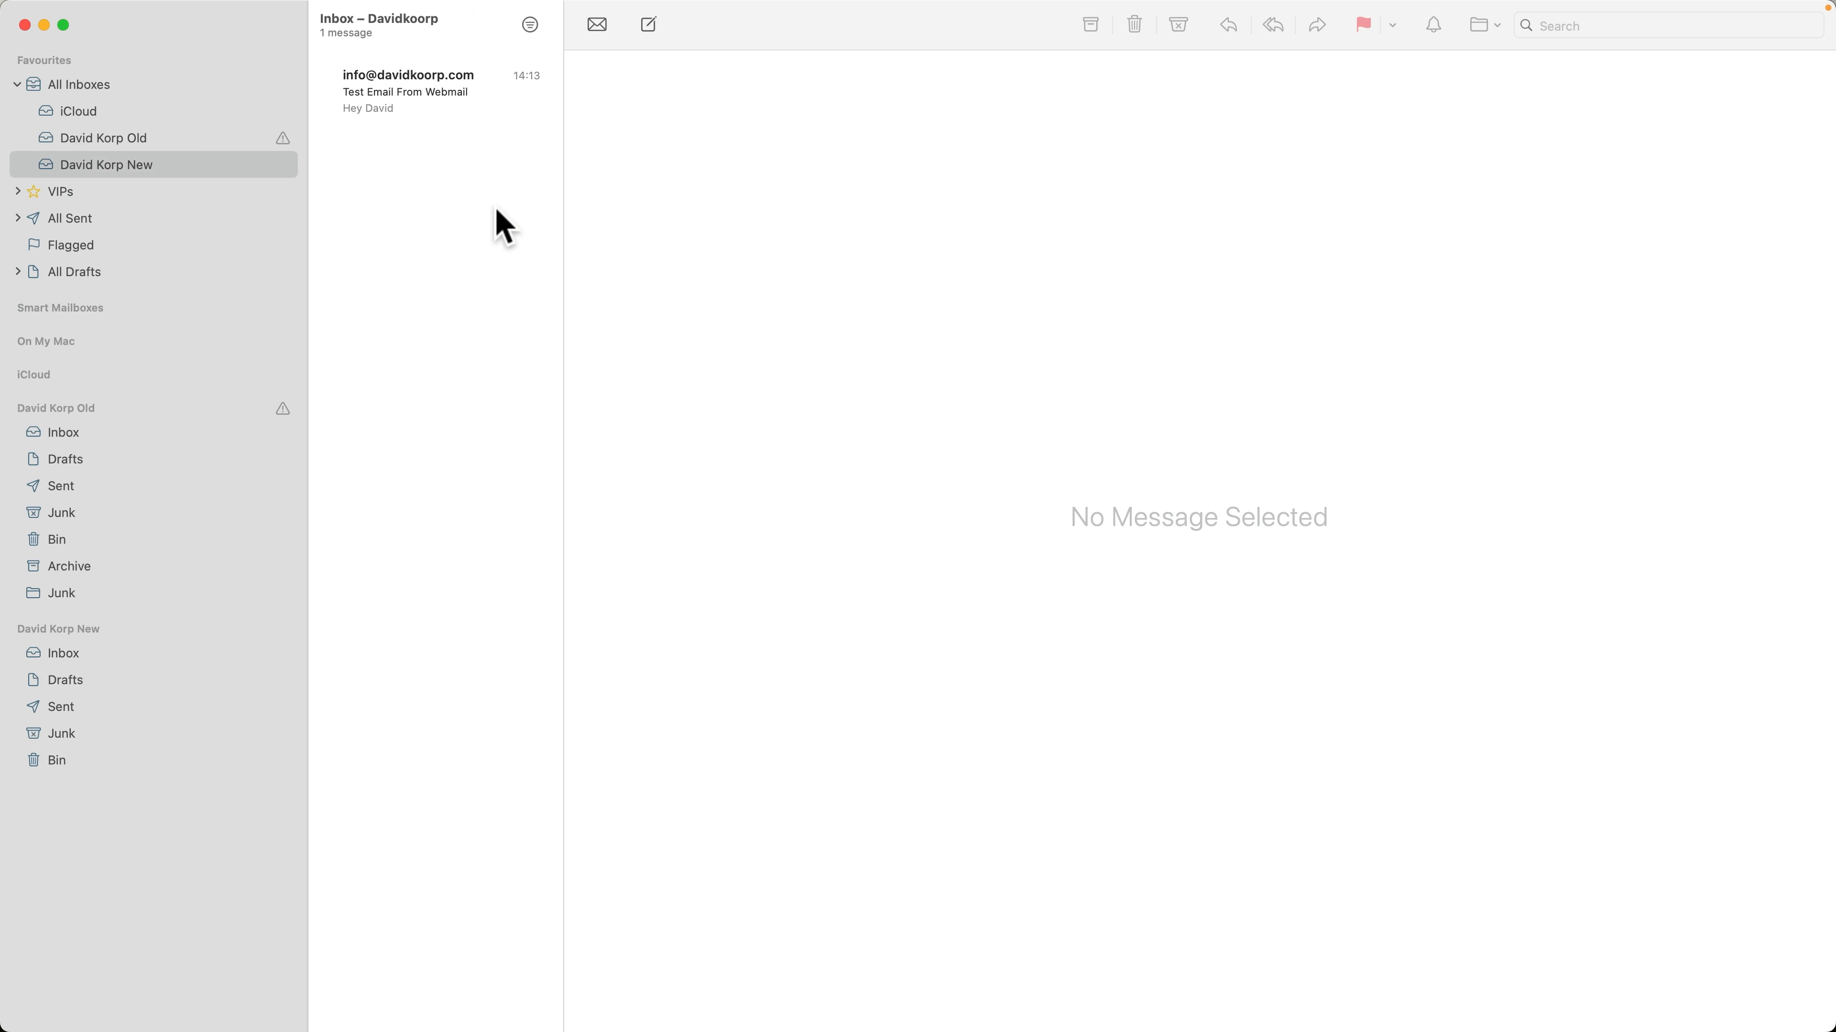
Compare the inboxes of the old and new accounts
click(137, 138)
click(141, 163)
click(64, 435)
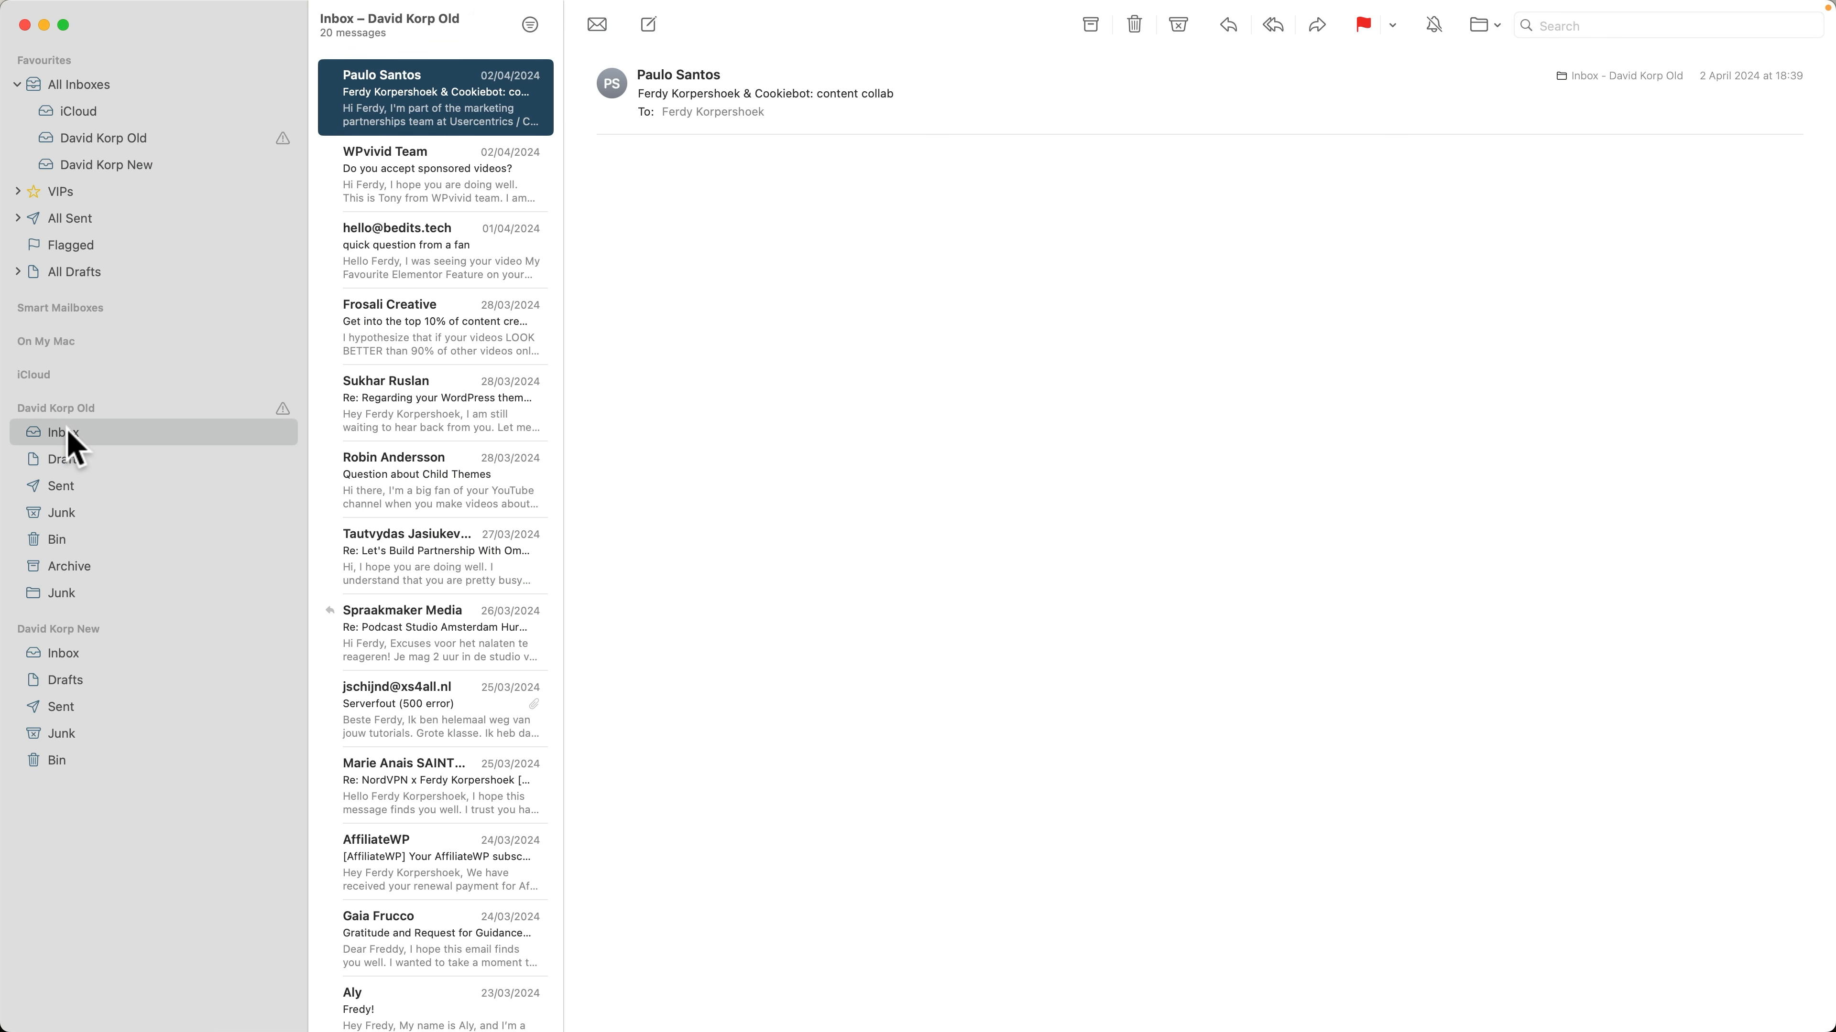
click(65, 655)
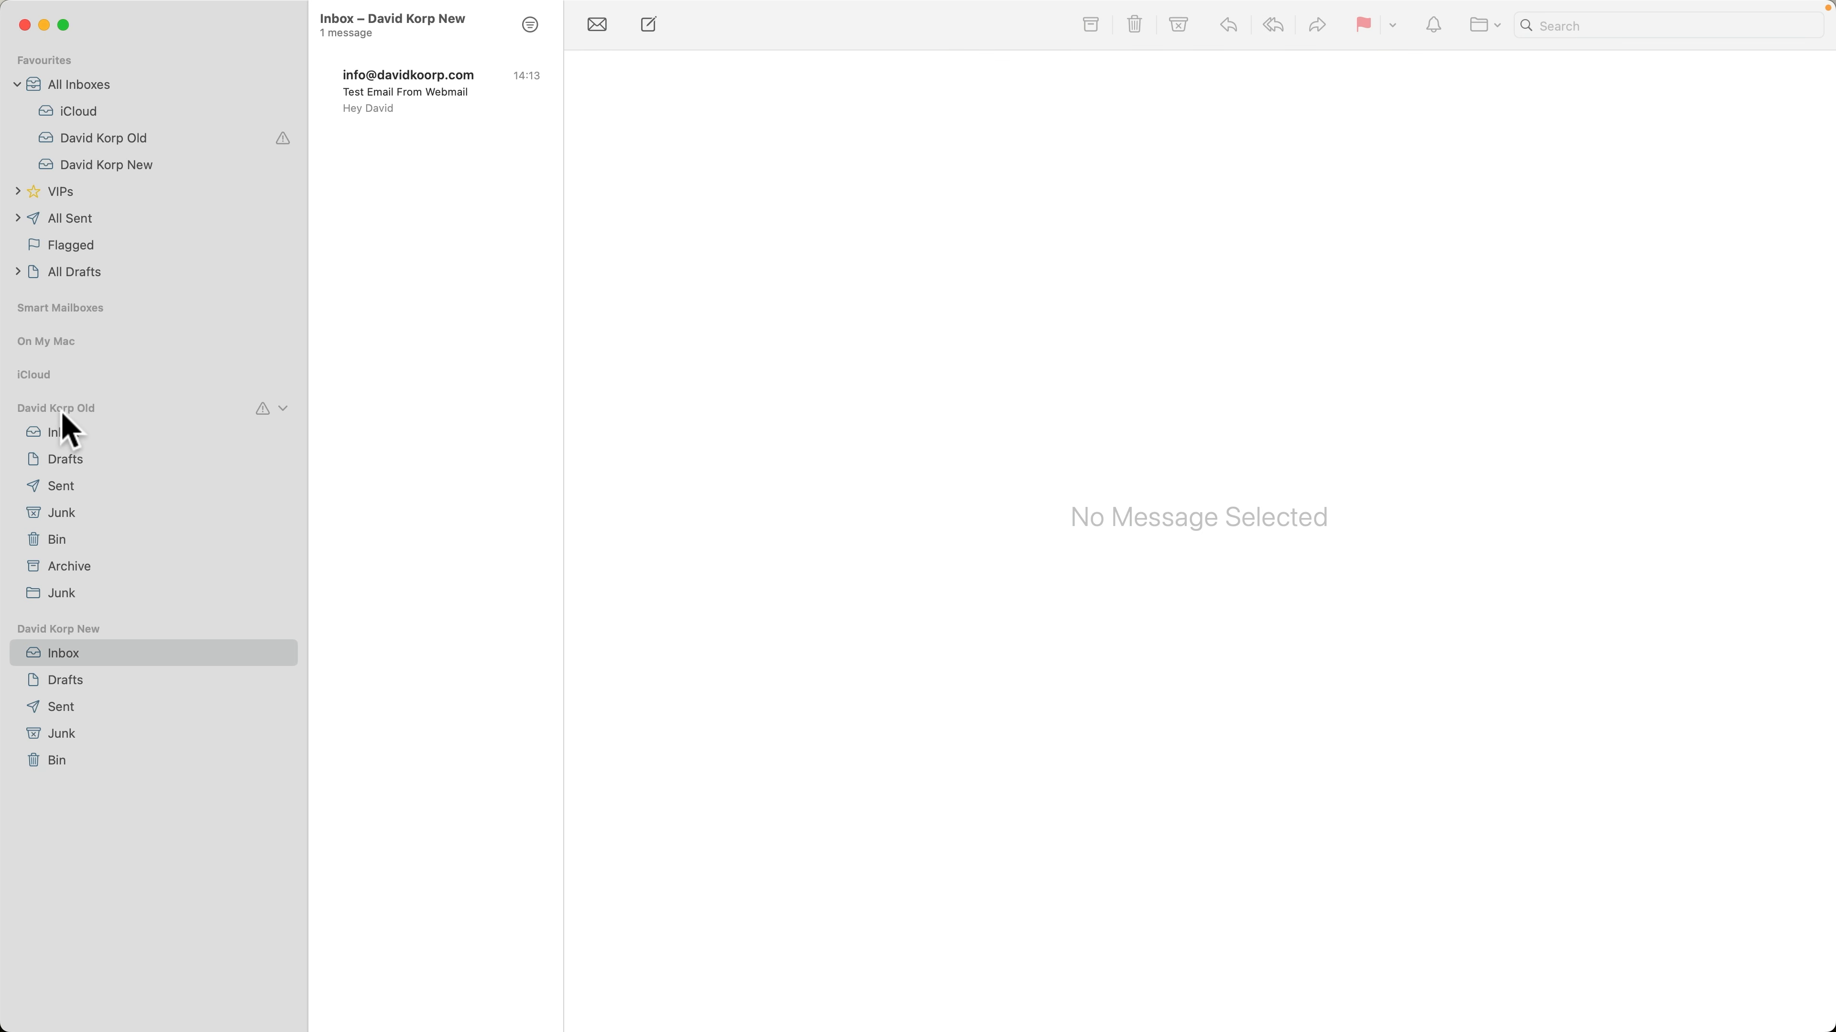
Copy all messages from the old account's Inbox to the new account's Inbox and view that Inbox
click(64, 432)
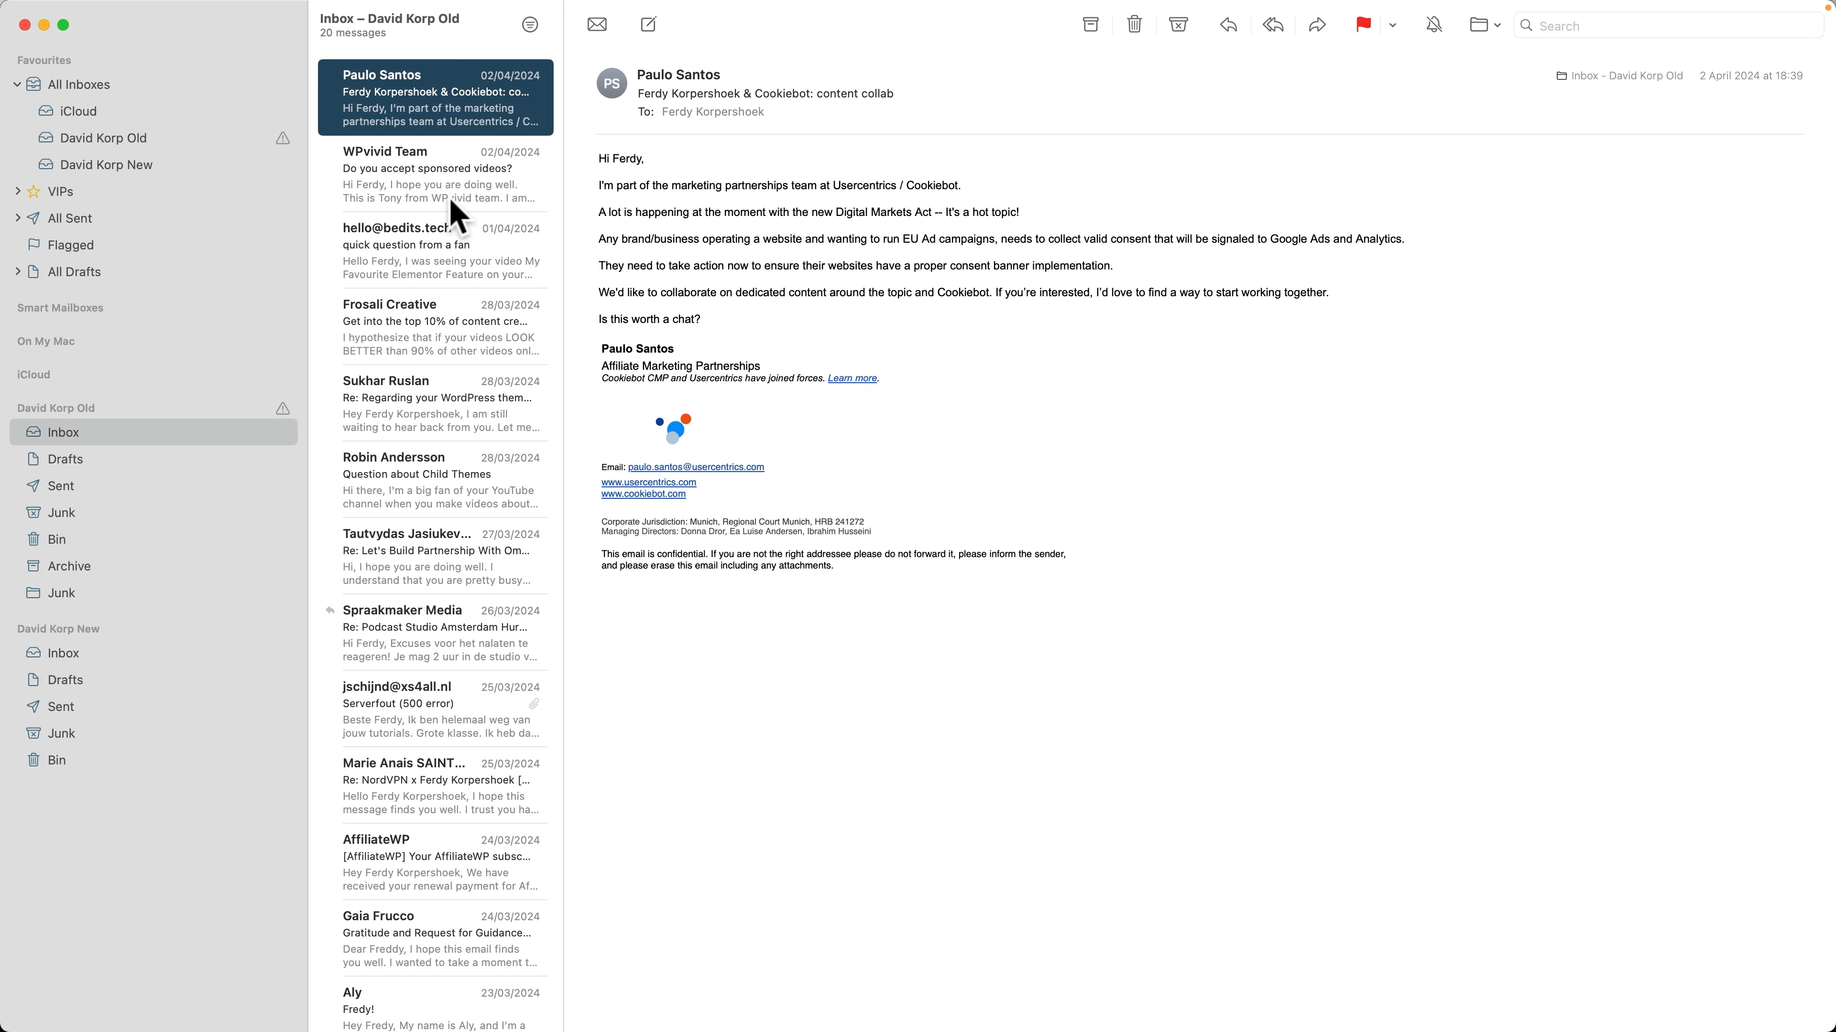
key(super+a)
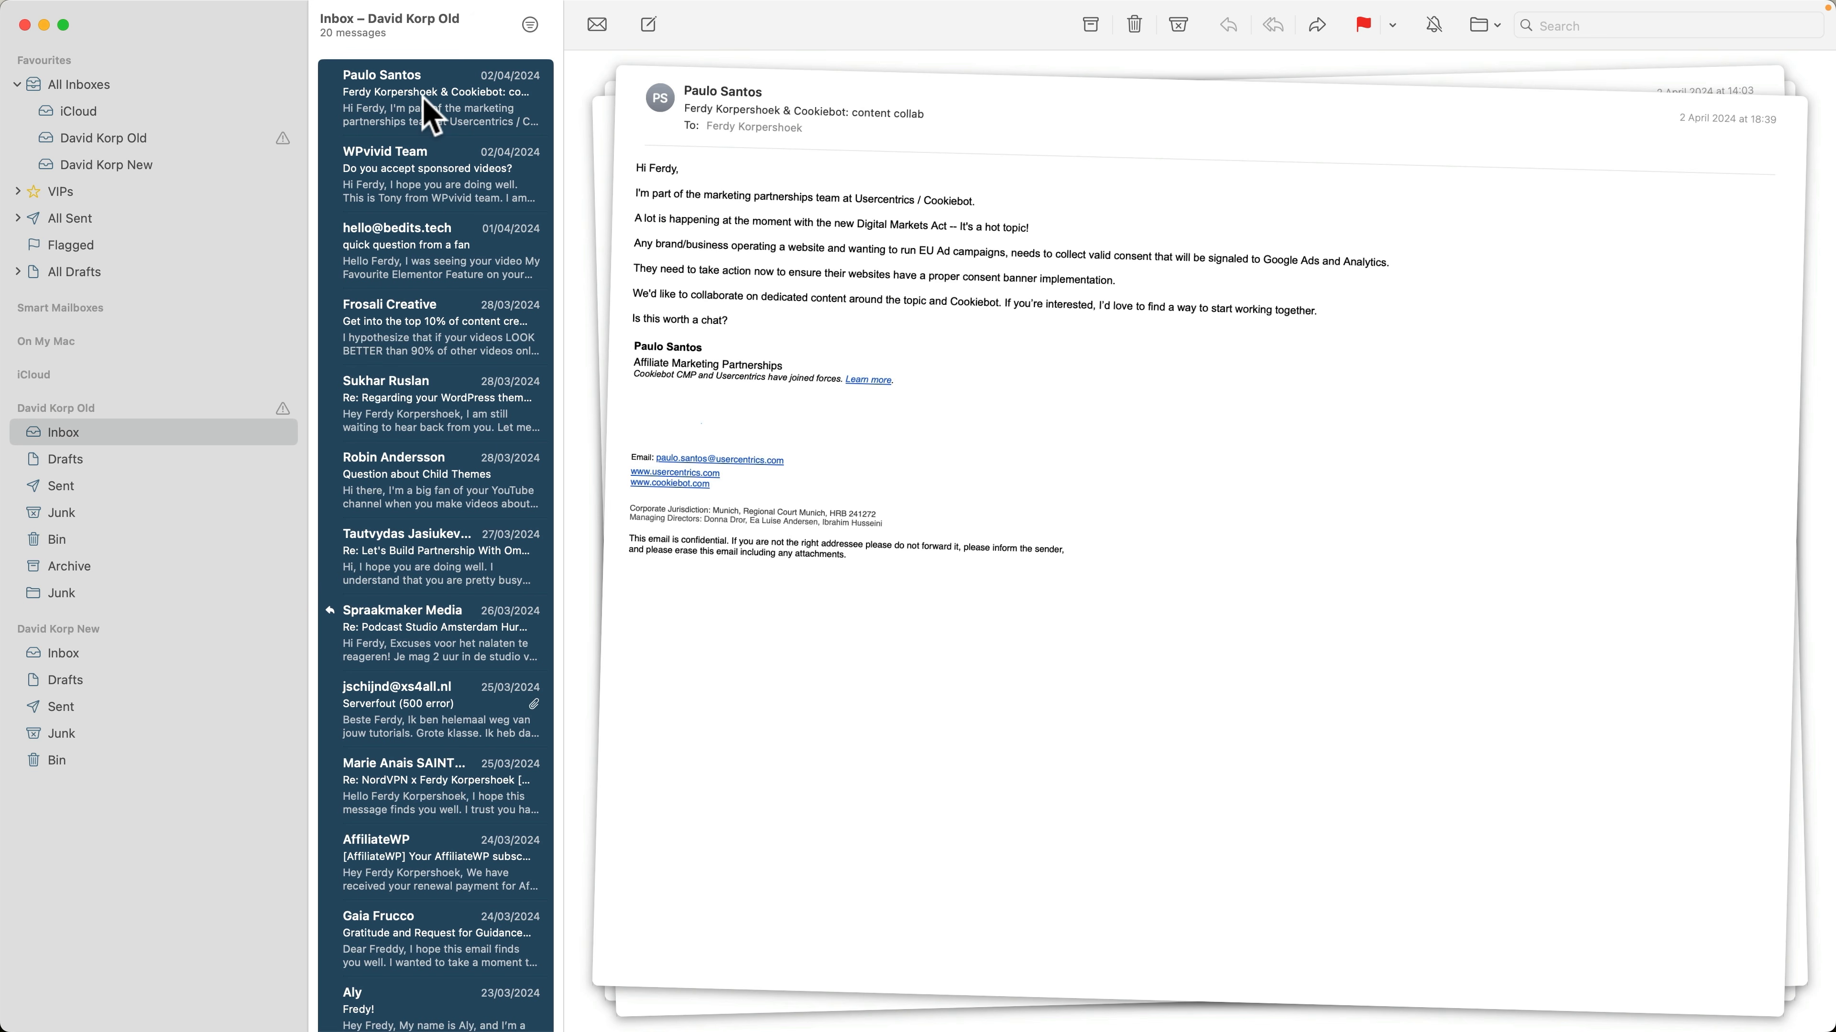
drag(422, 105, 223, 427)
drag(117, 586, 76, 649)
click(75, 650)
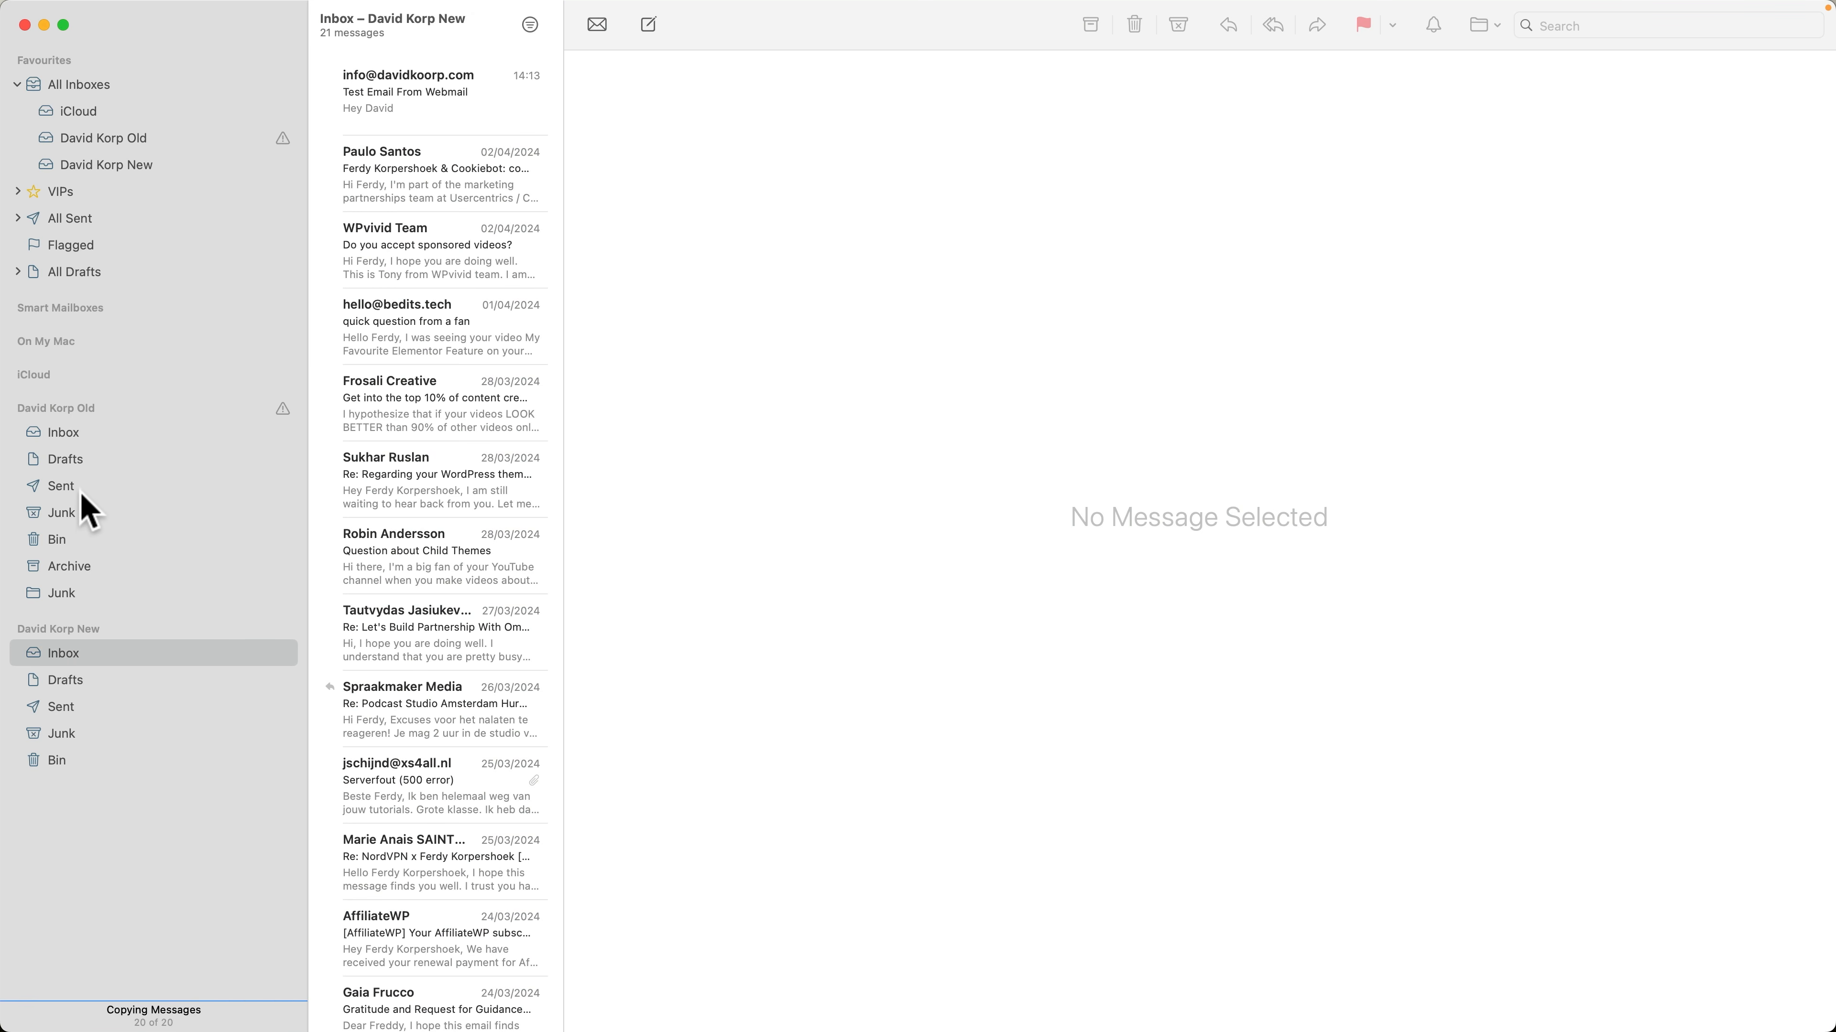
Copy all messages from the old account's Sent folder to the new account's Sent folder
click(67, 482)
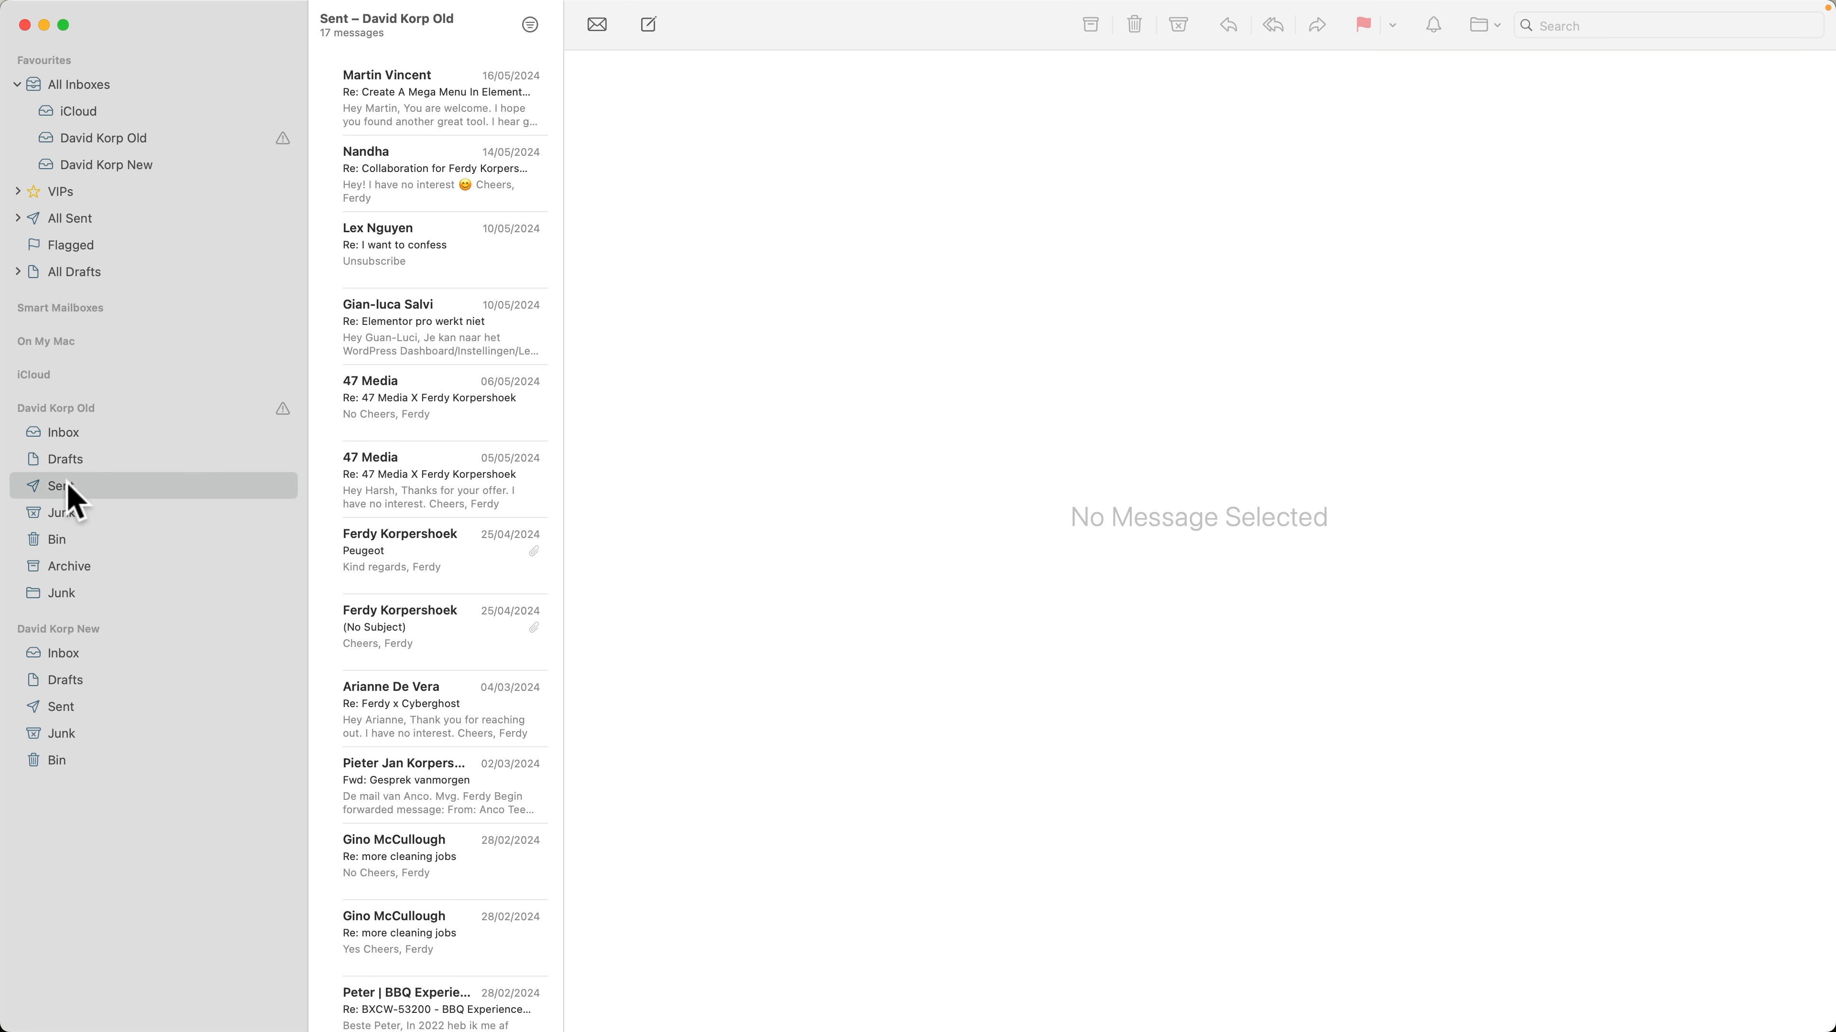
click(394, 271)
key(super+a)
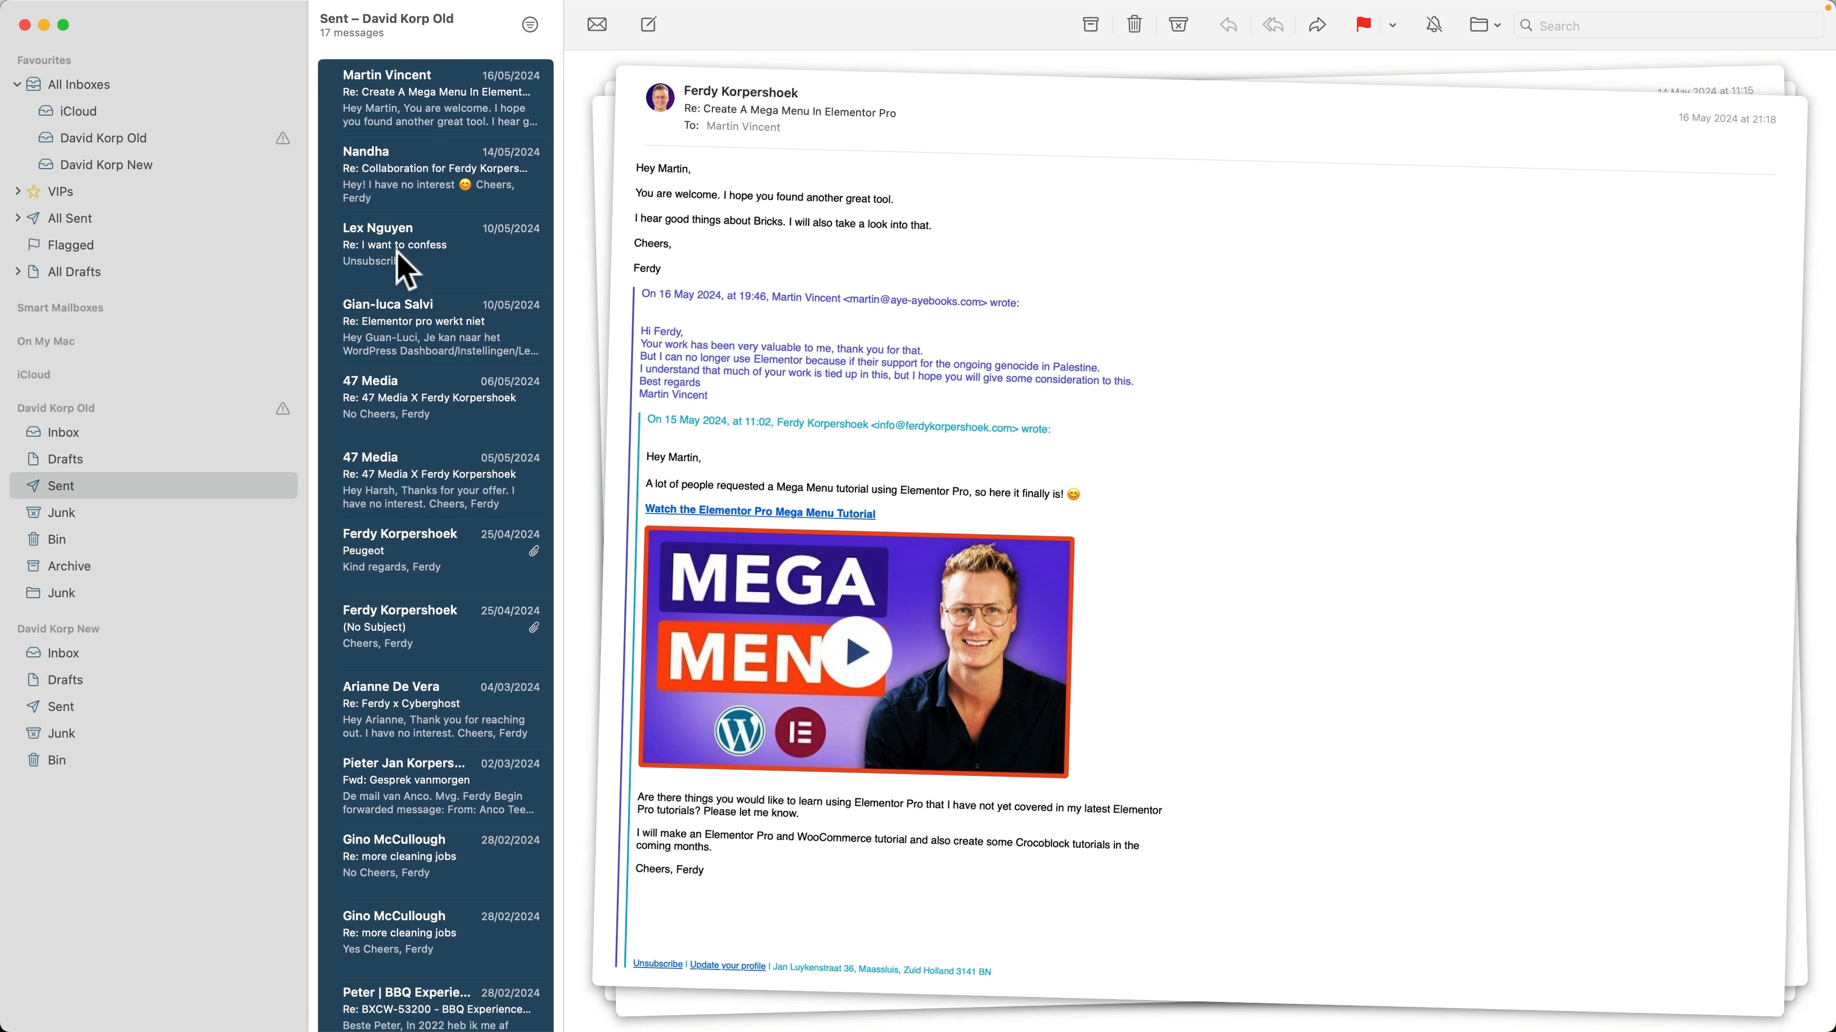
drag(326, 412, 91, 695)
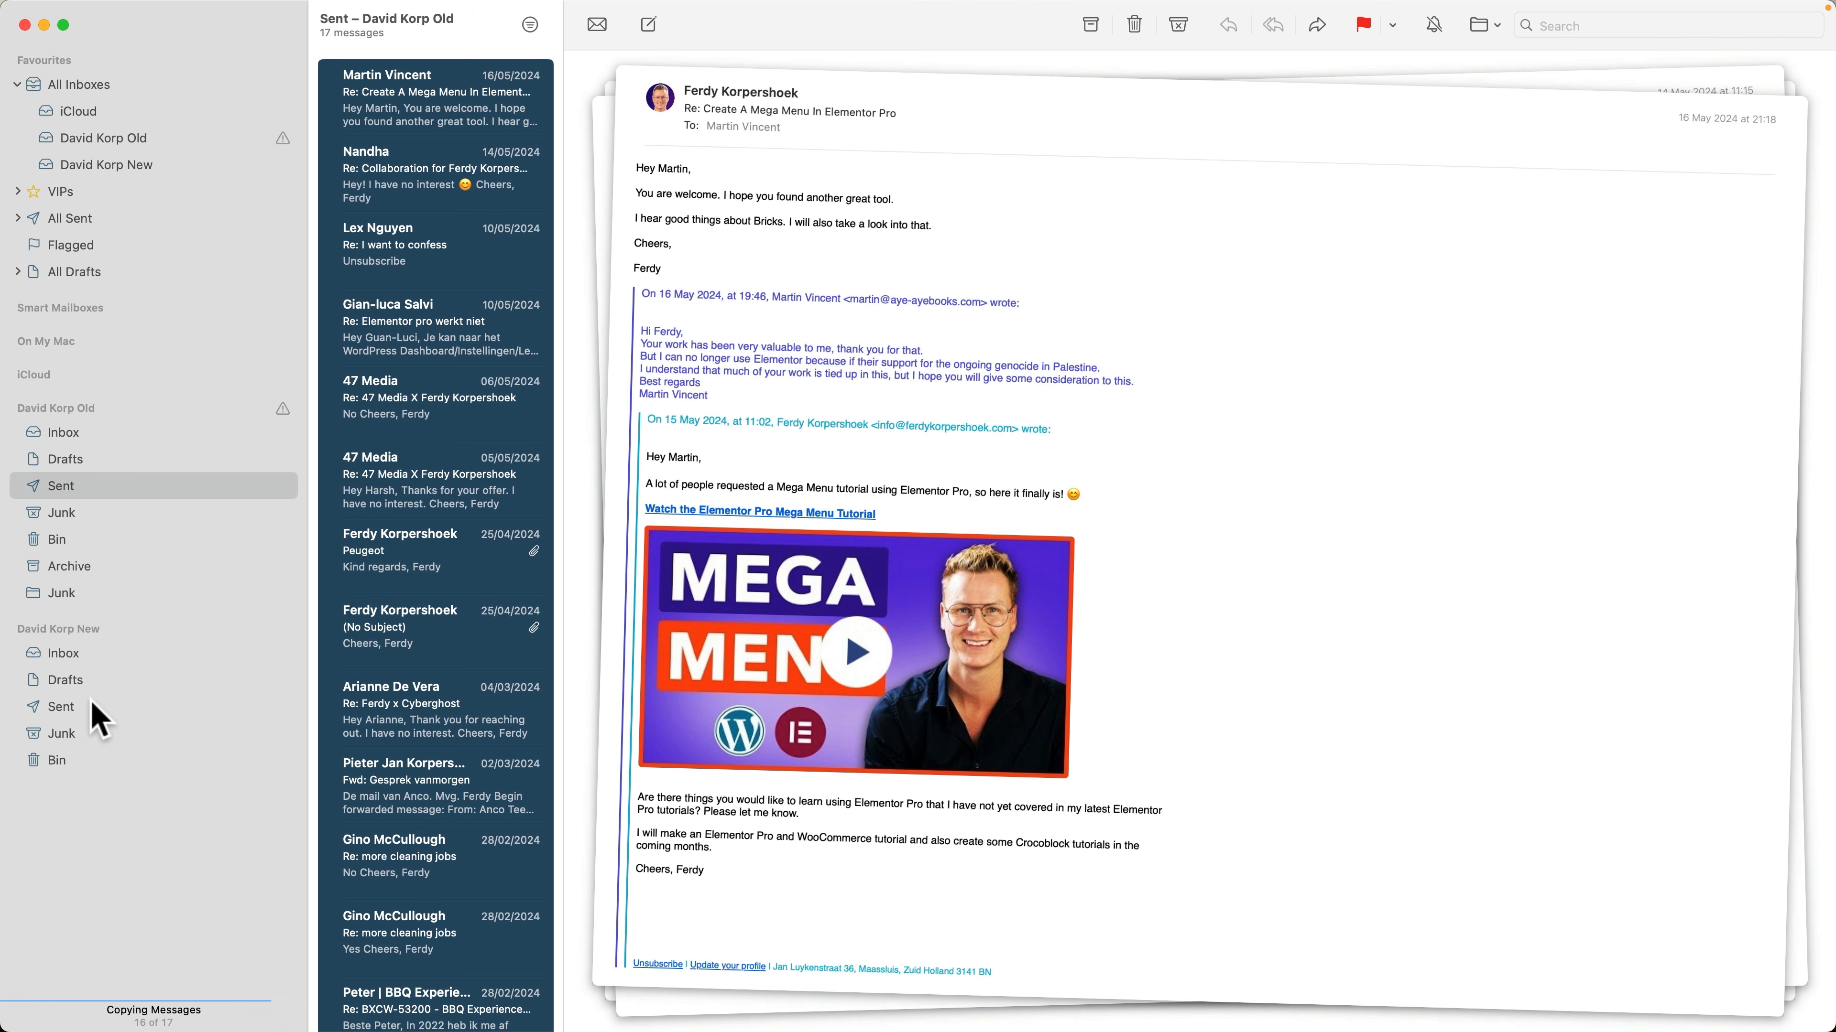
Check the new account's Sent and Inbox folders, and switch to the Hostinger webmail inbox in the browser
click(93, 705)
click(84, 653)
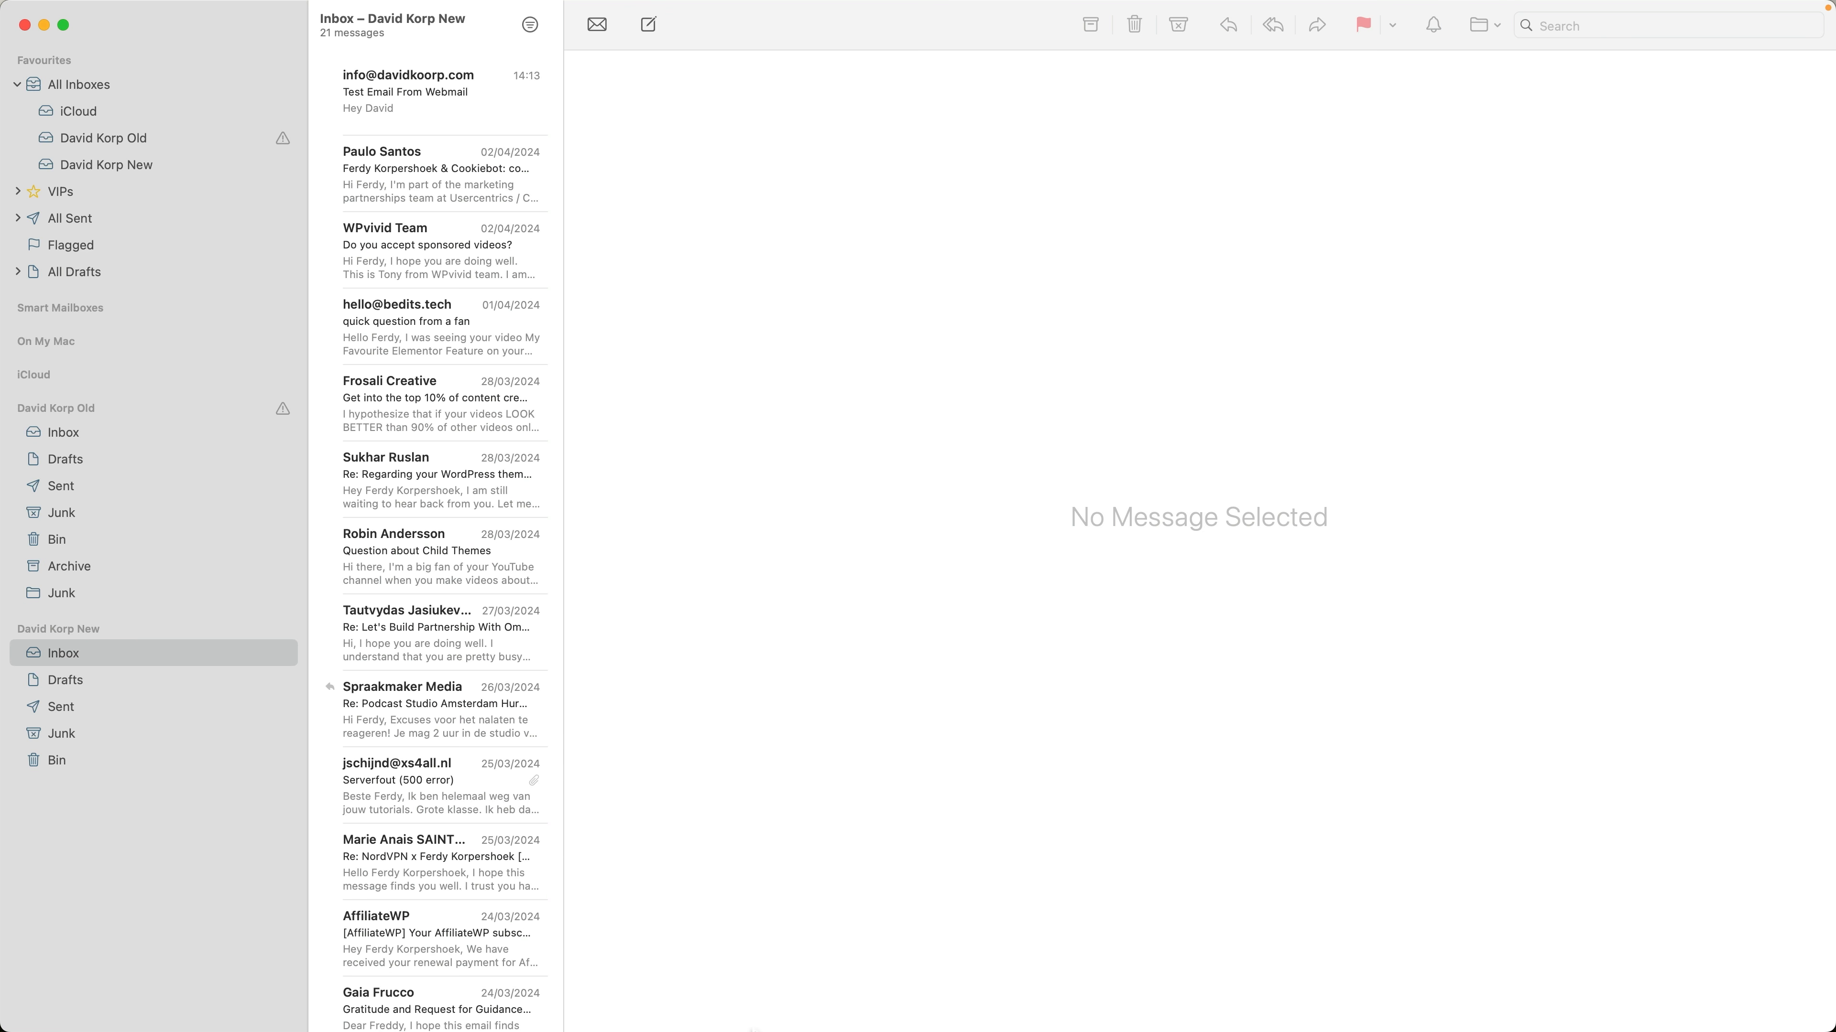
click(798, 994)
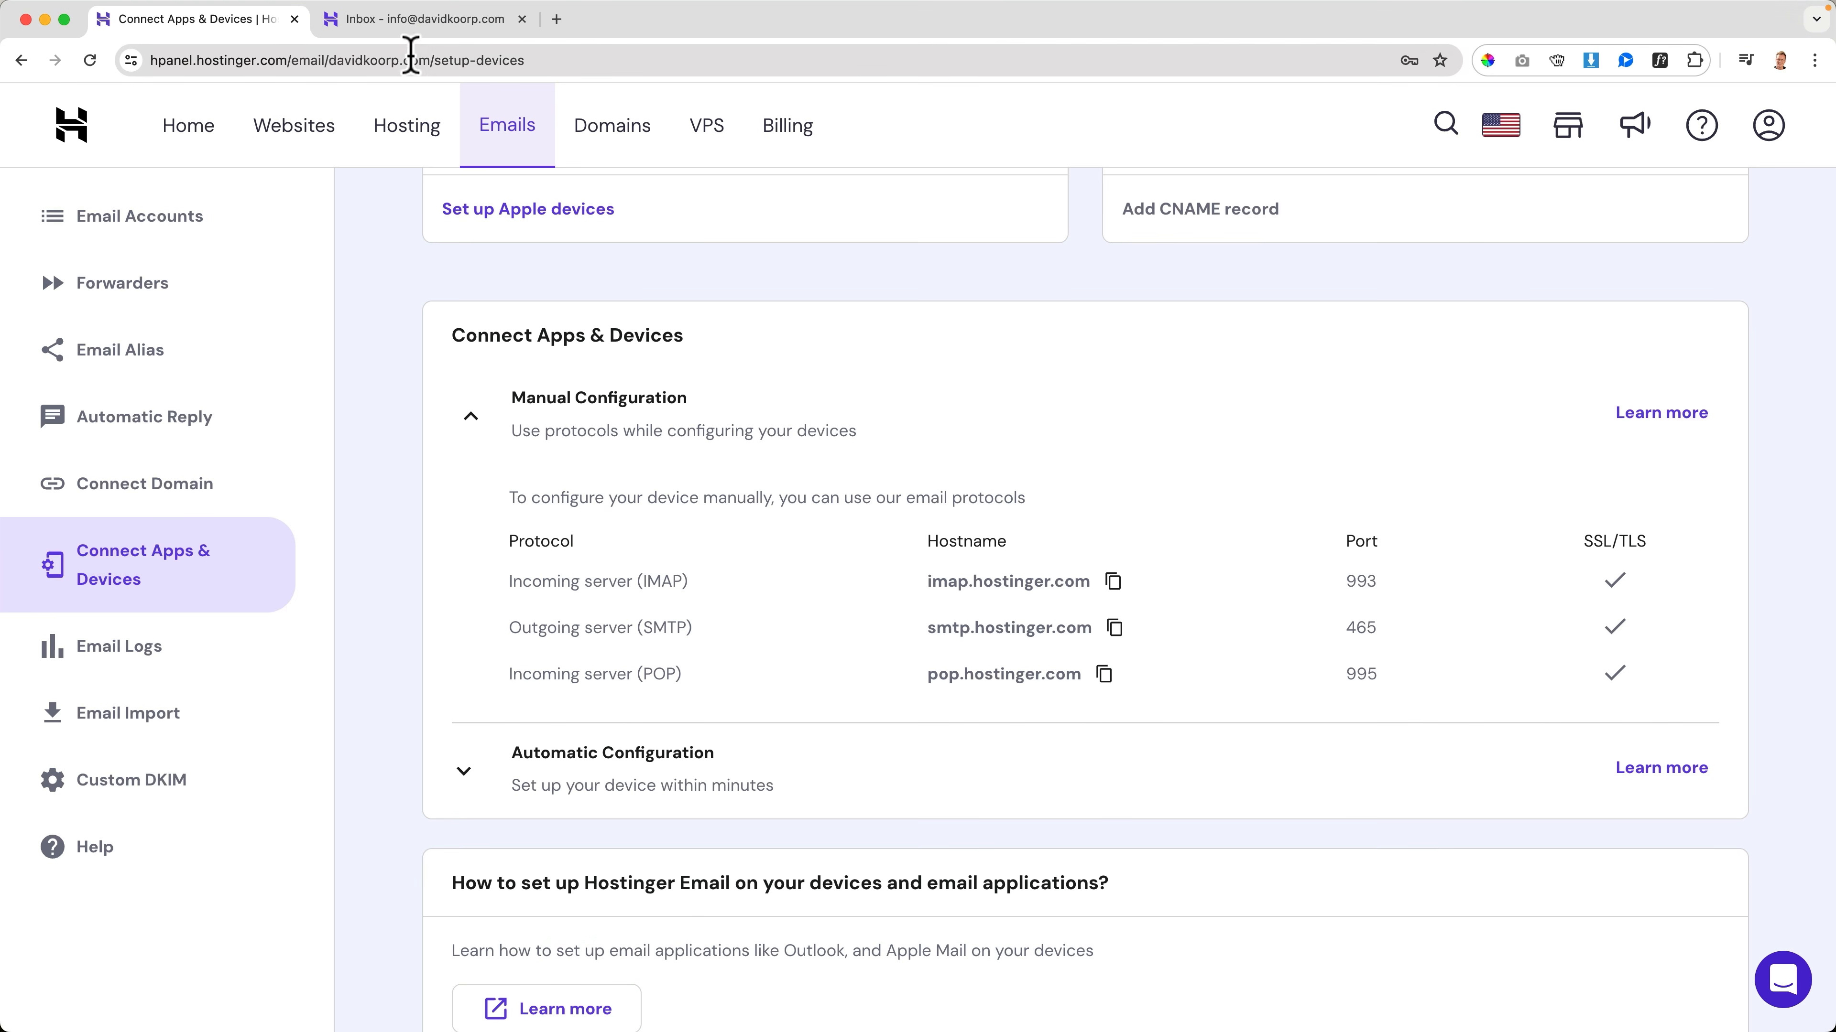
click(419, 20)
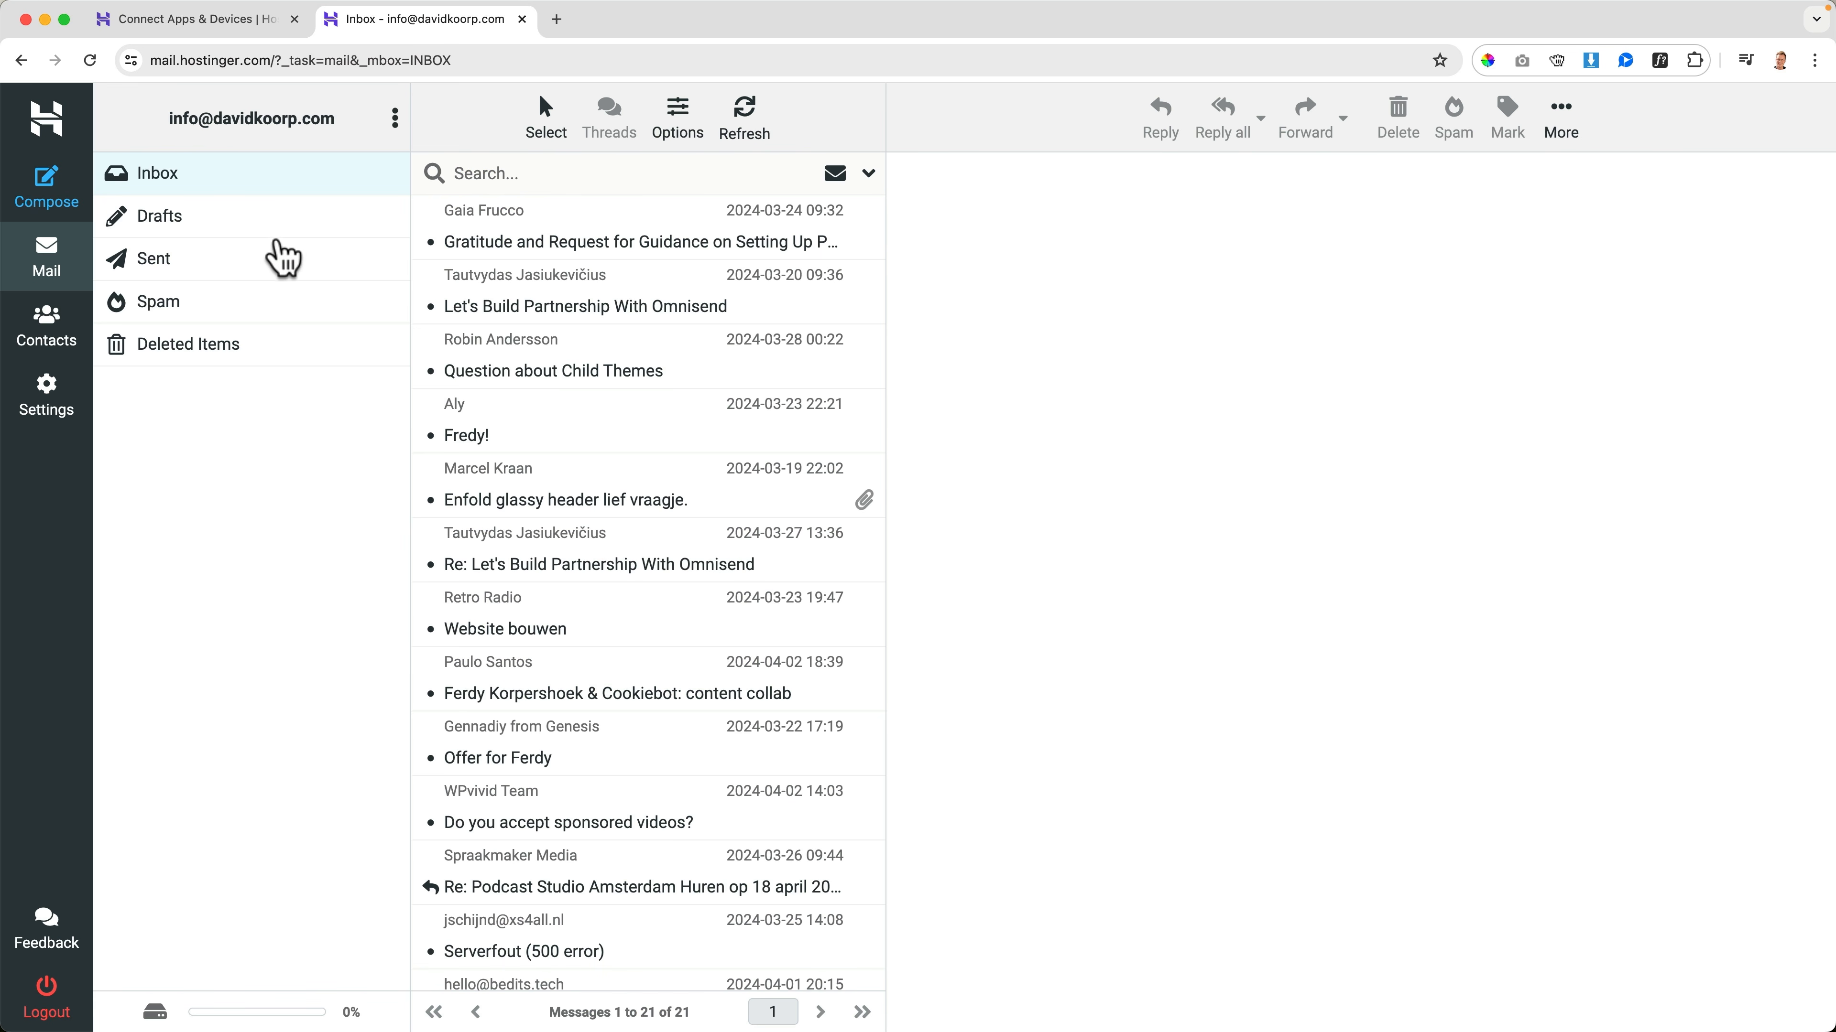
Check the Sent folder and the Inbox in the Hostinger webmail, and switch to Mail
click(233, 260)
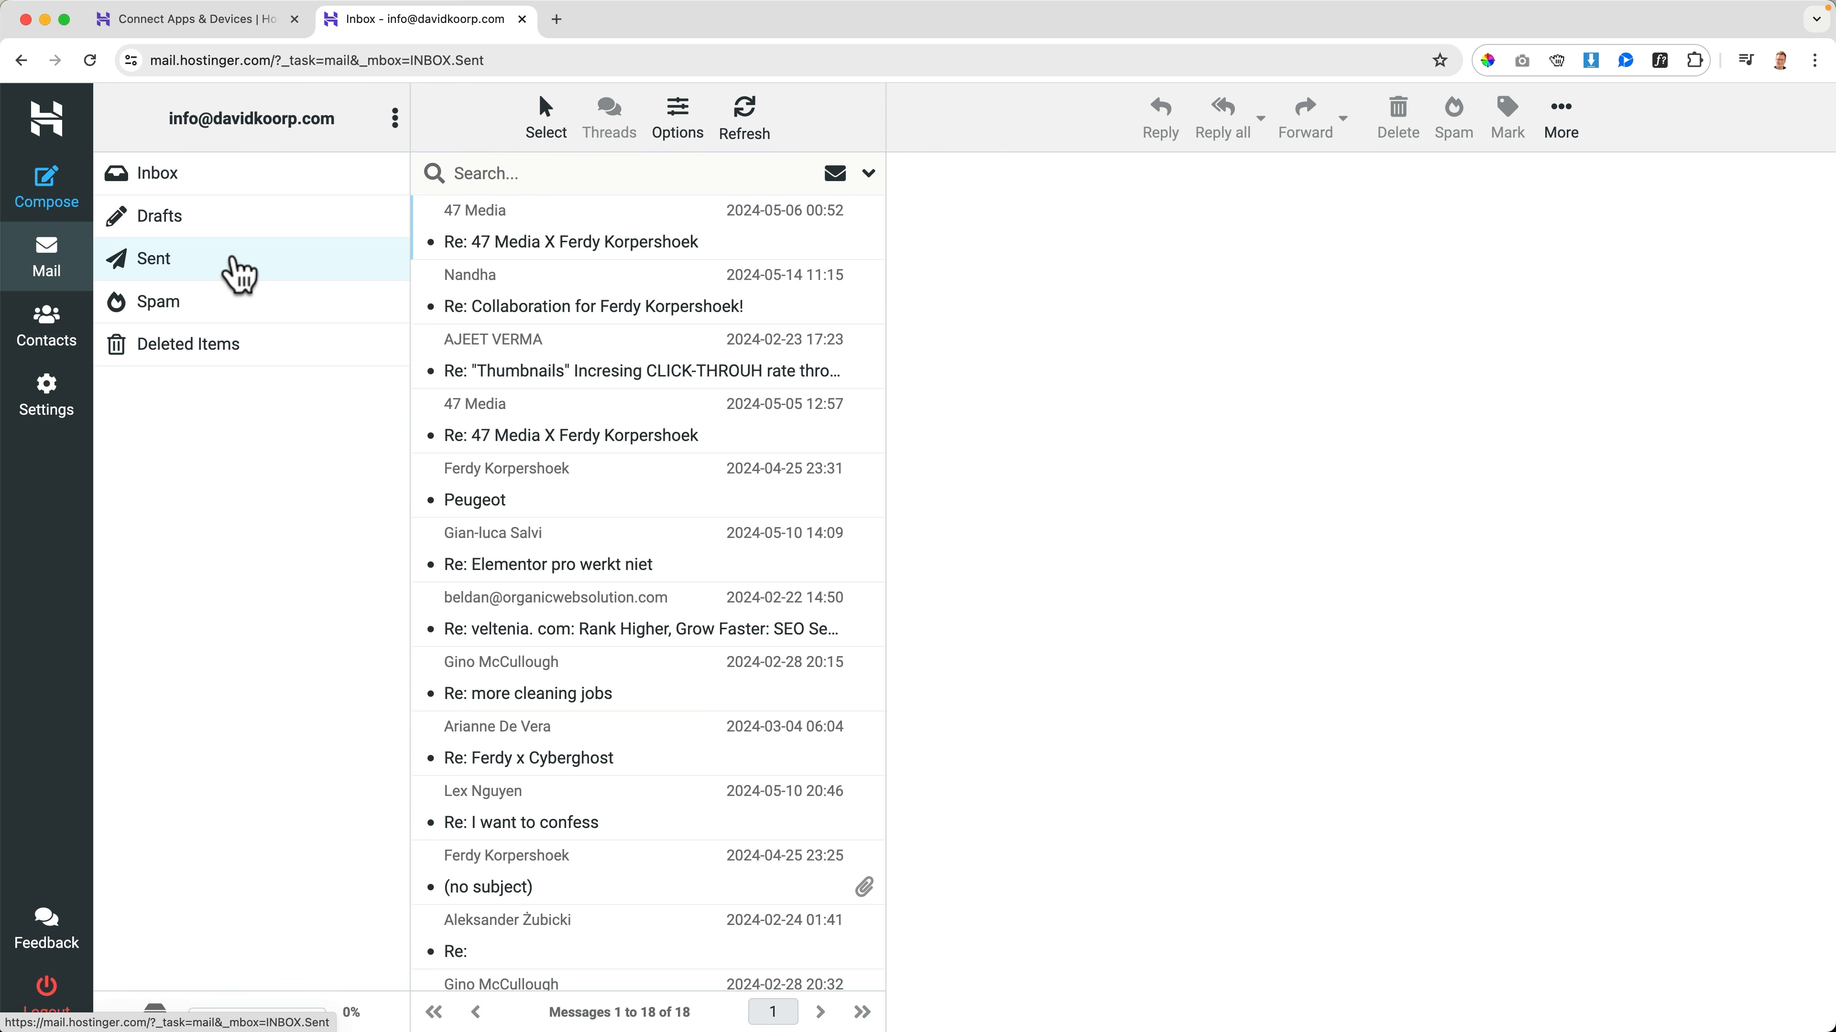
click(250, 181)
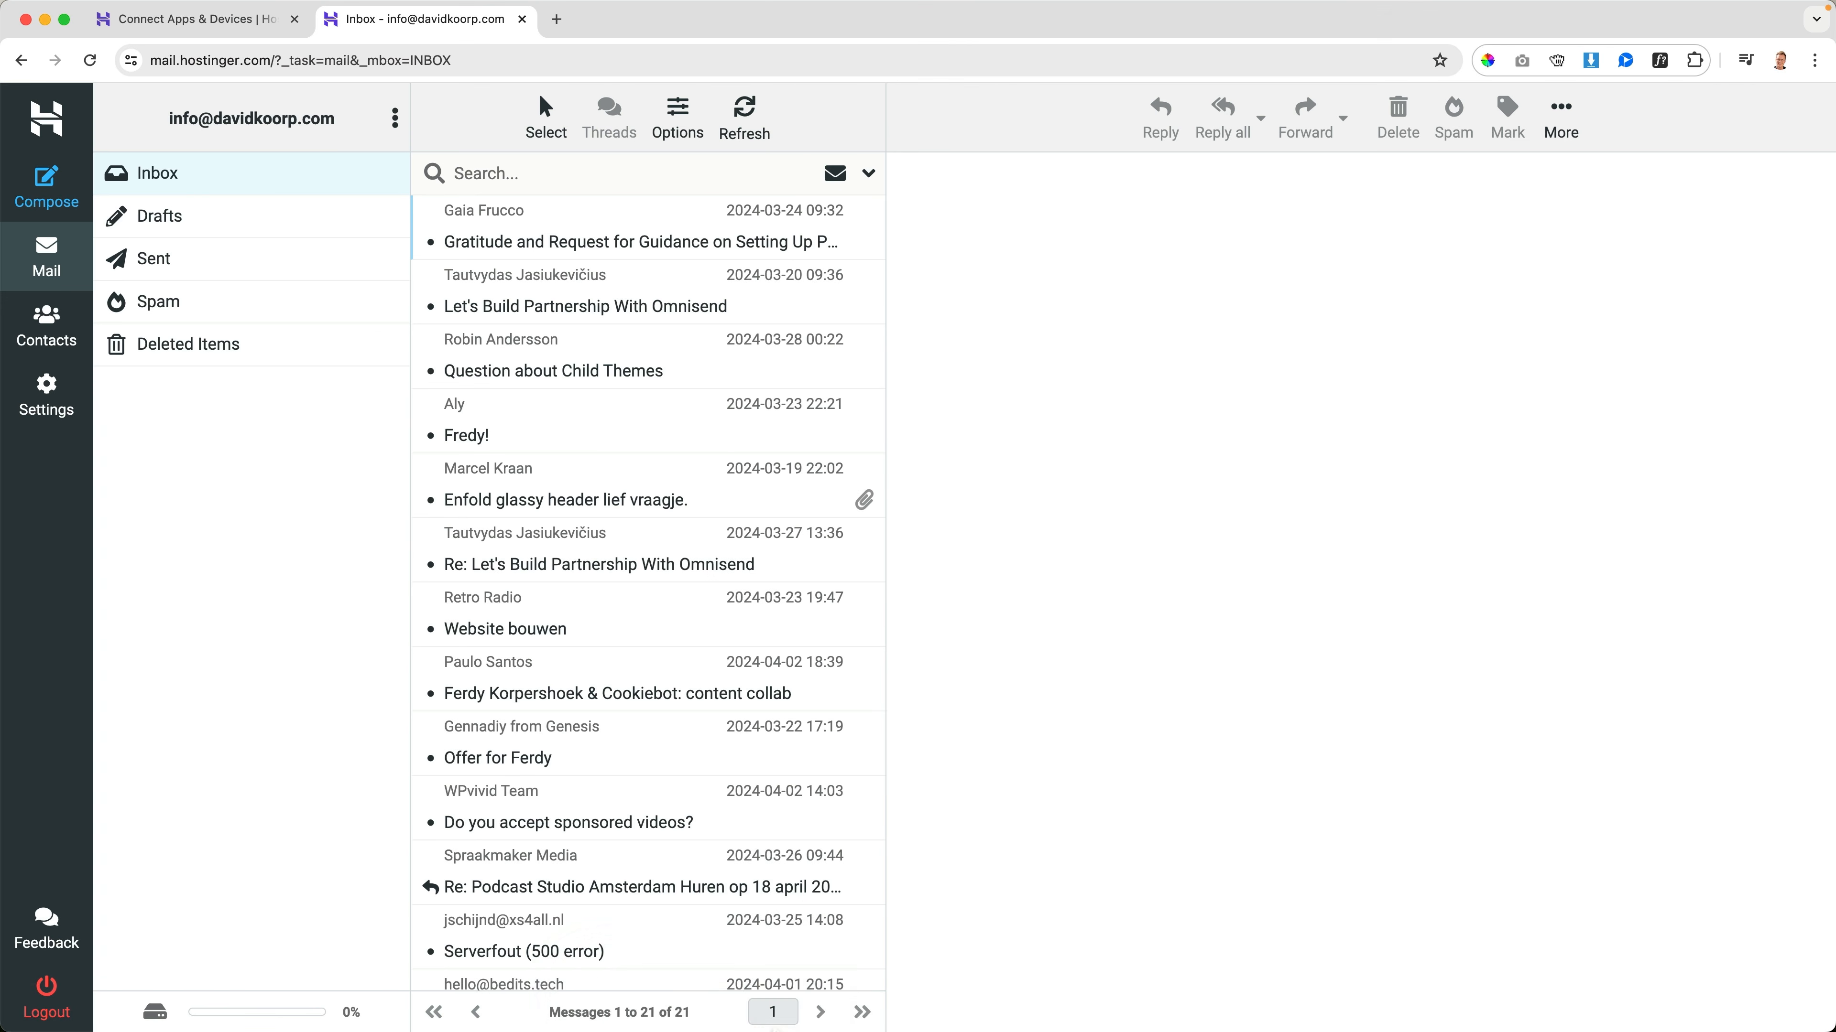
mouse_move(917, 1012)
click(1152, 994)
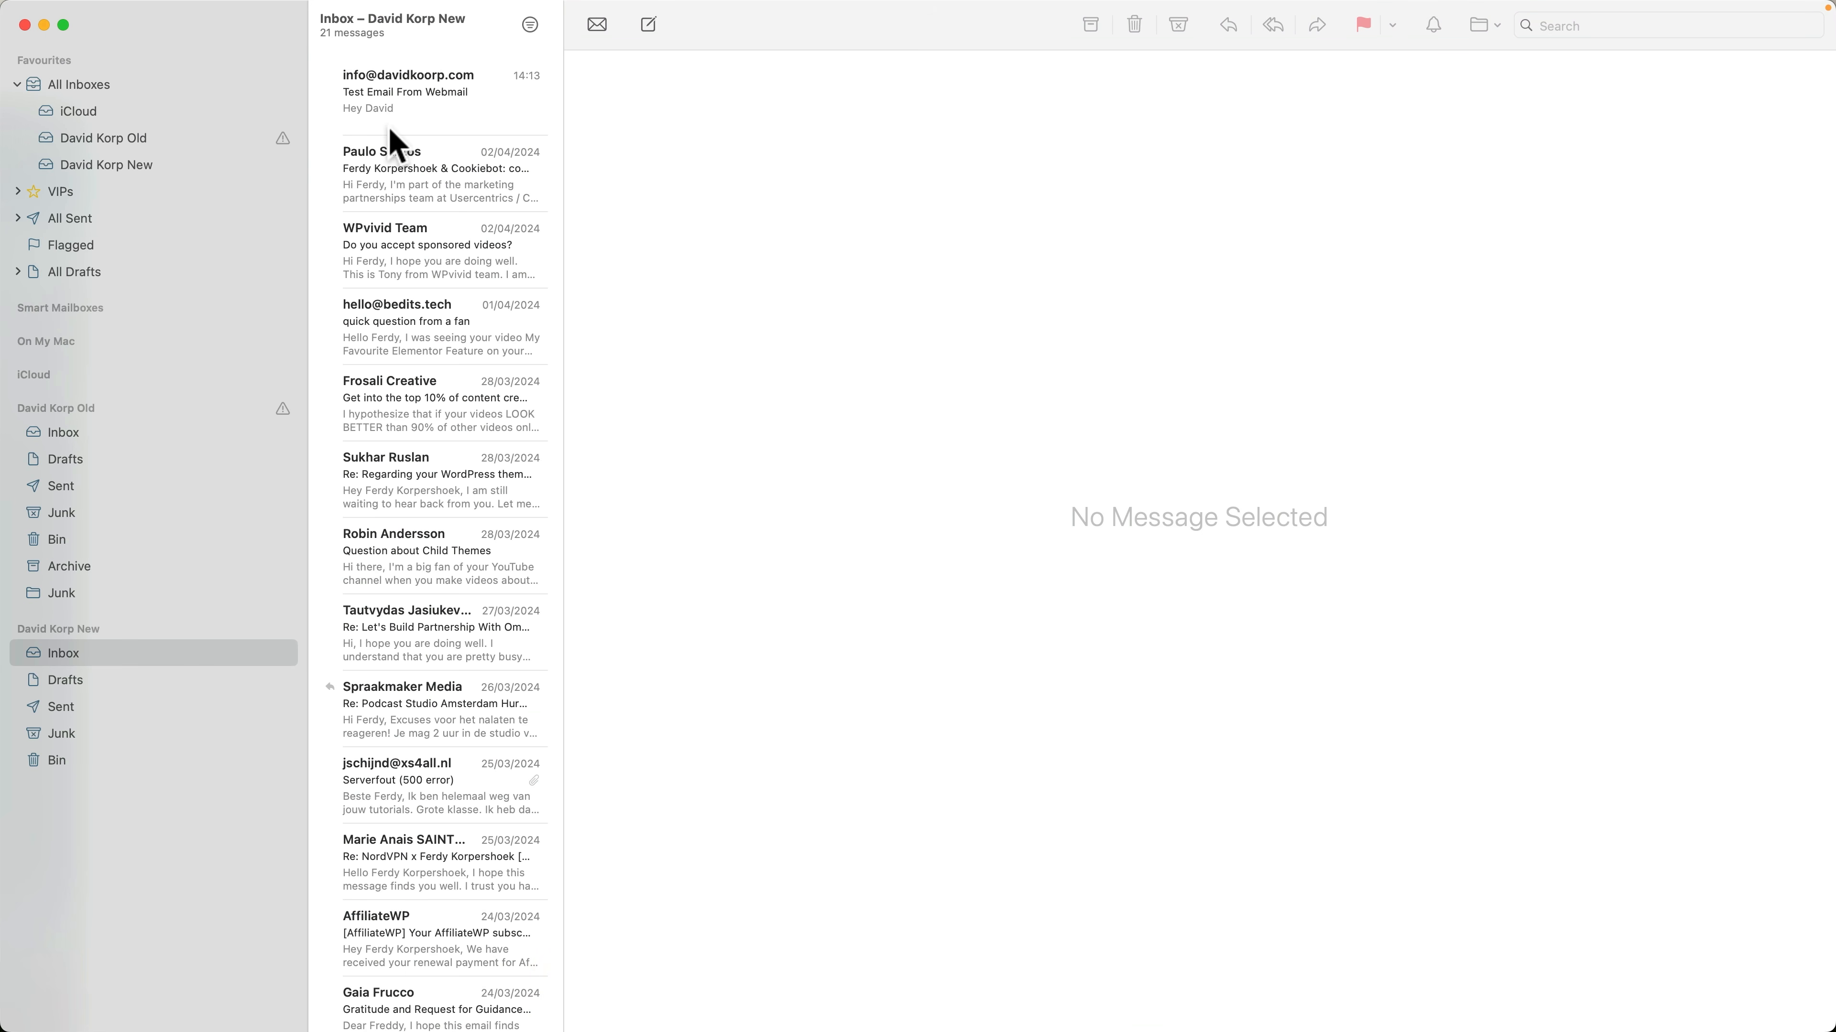
Write a reply to the "Test Email From Webmail" message with the subject "Send From MacMail" and the text "Hey!"
click(430, 115)
right_click(451, 101)
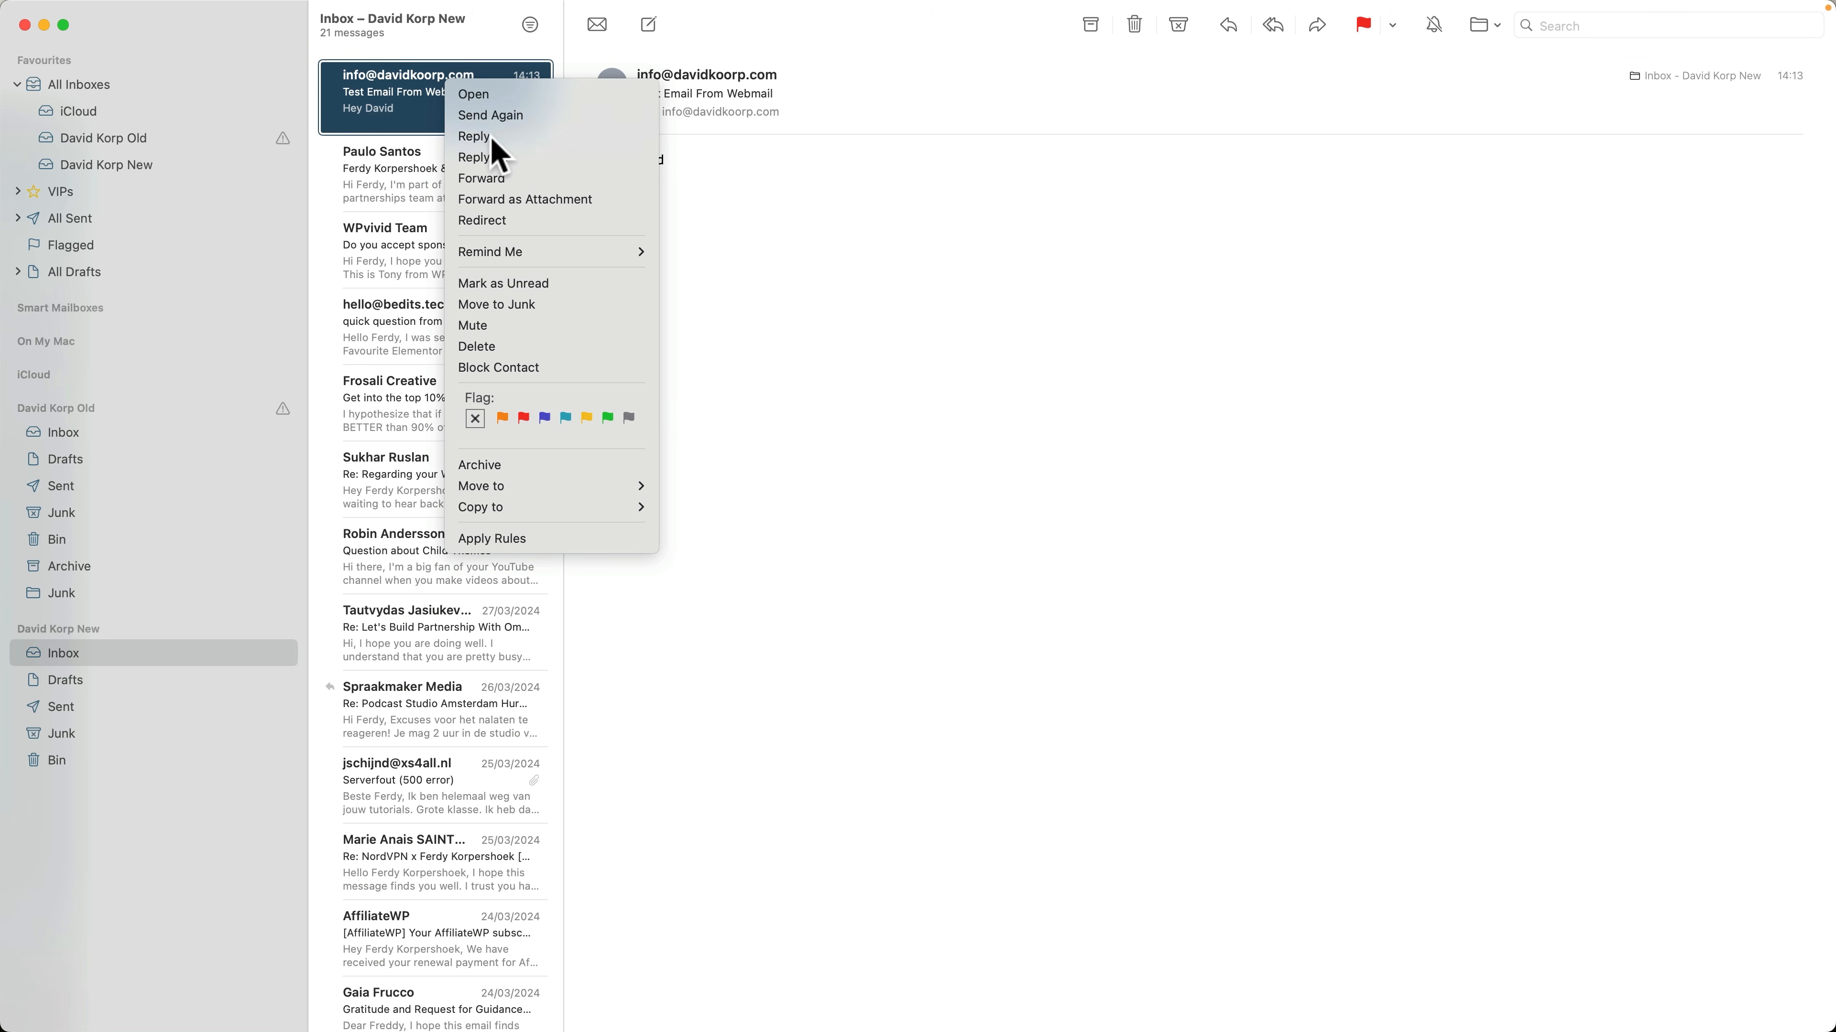
click(491, 119)
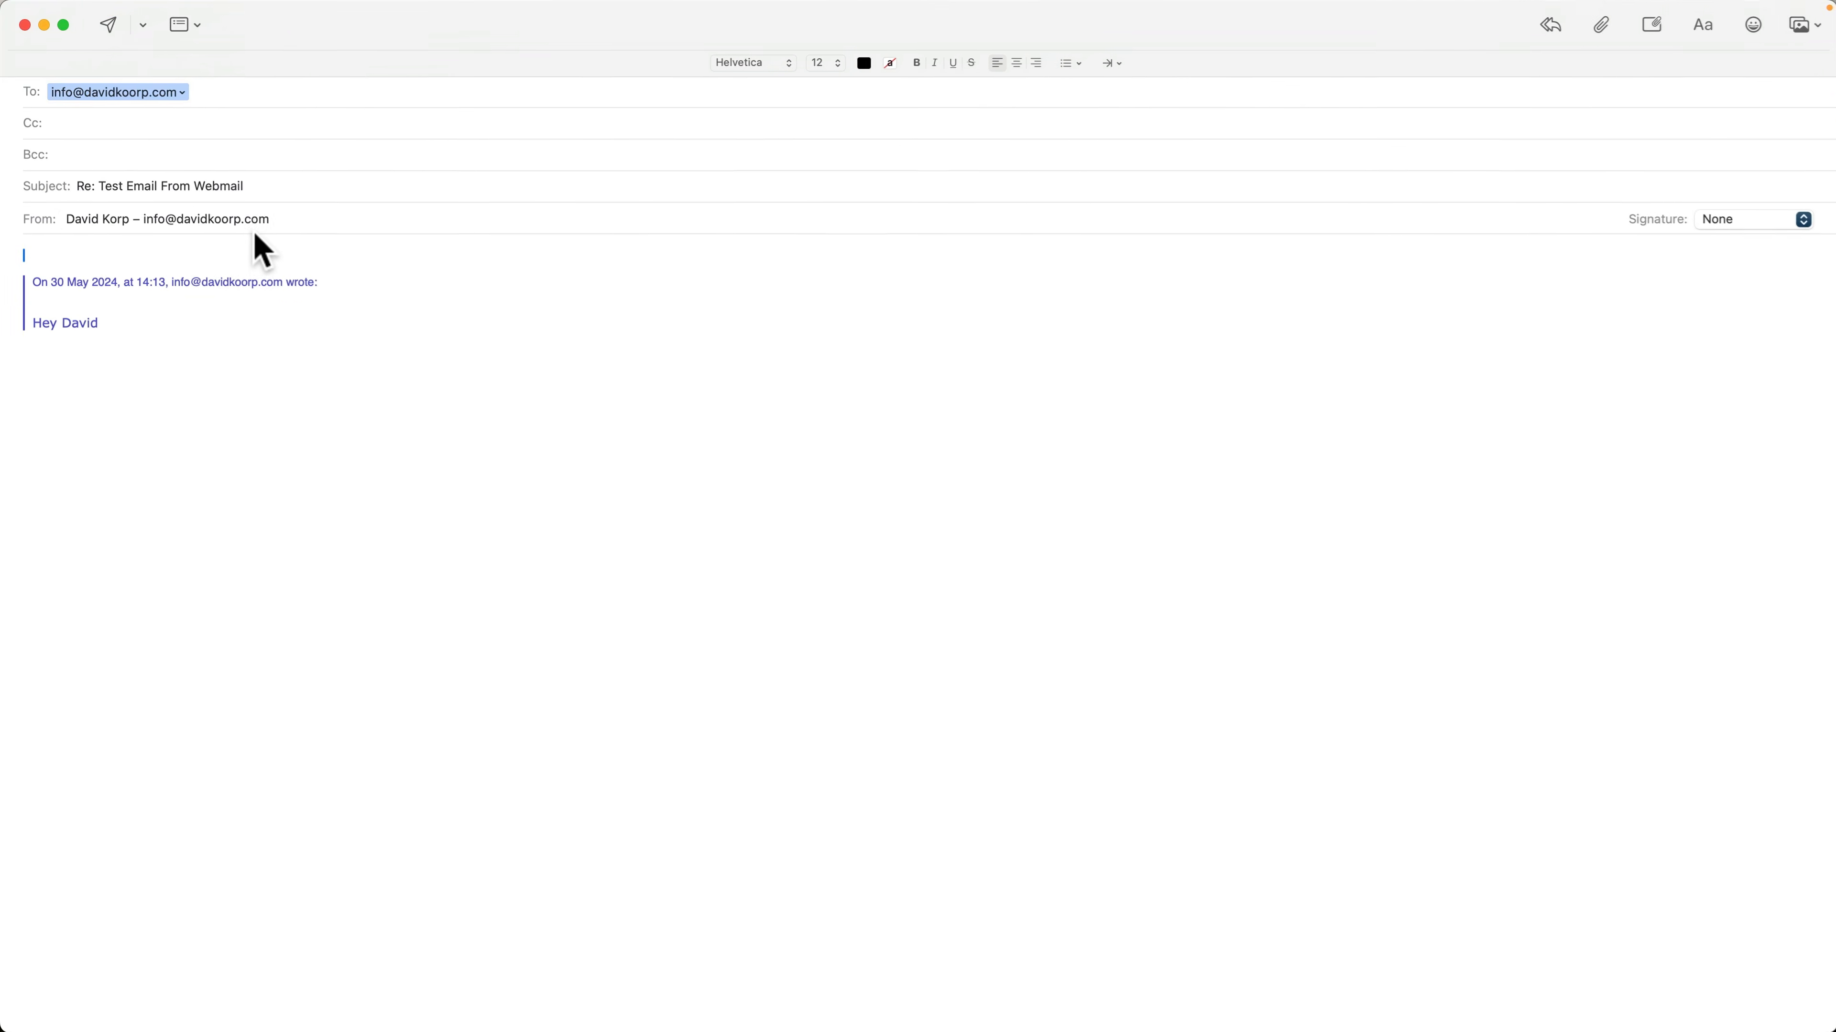
triple_click(455, 451)
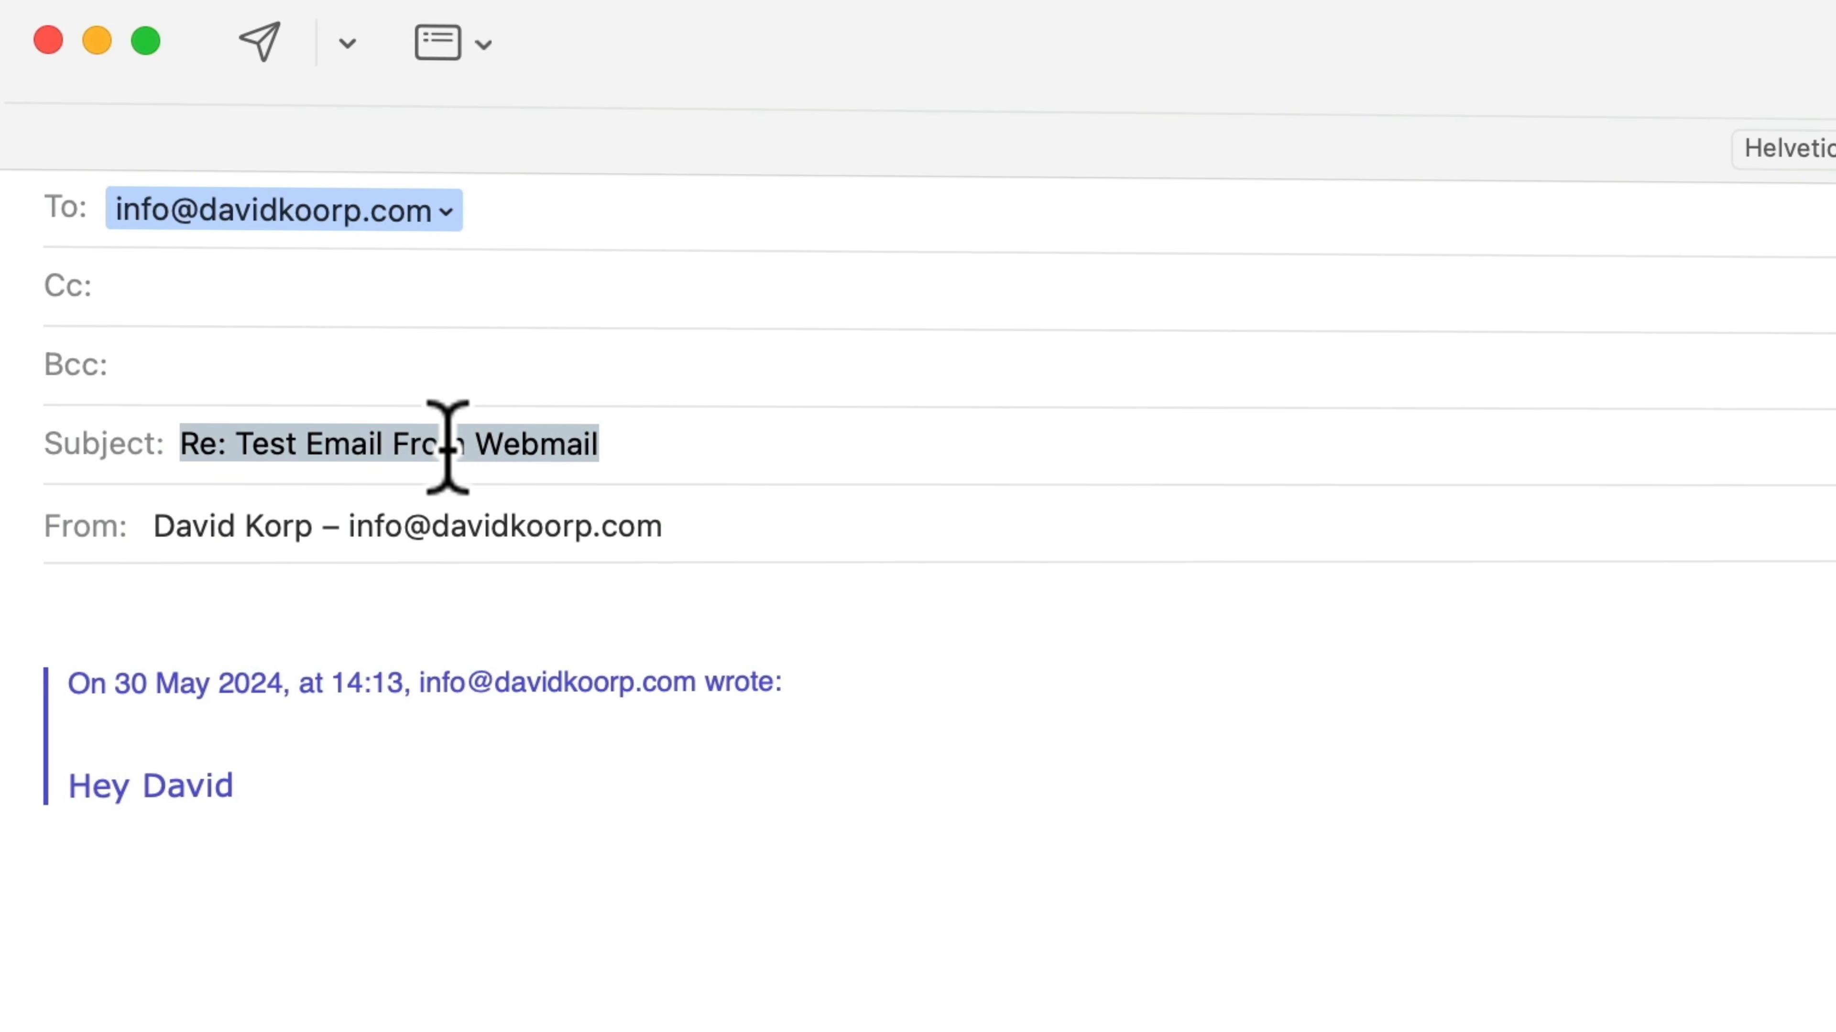
text(Send From Ma)
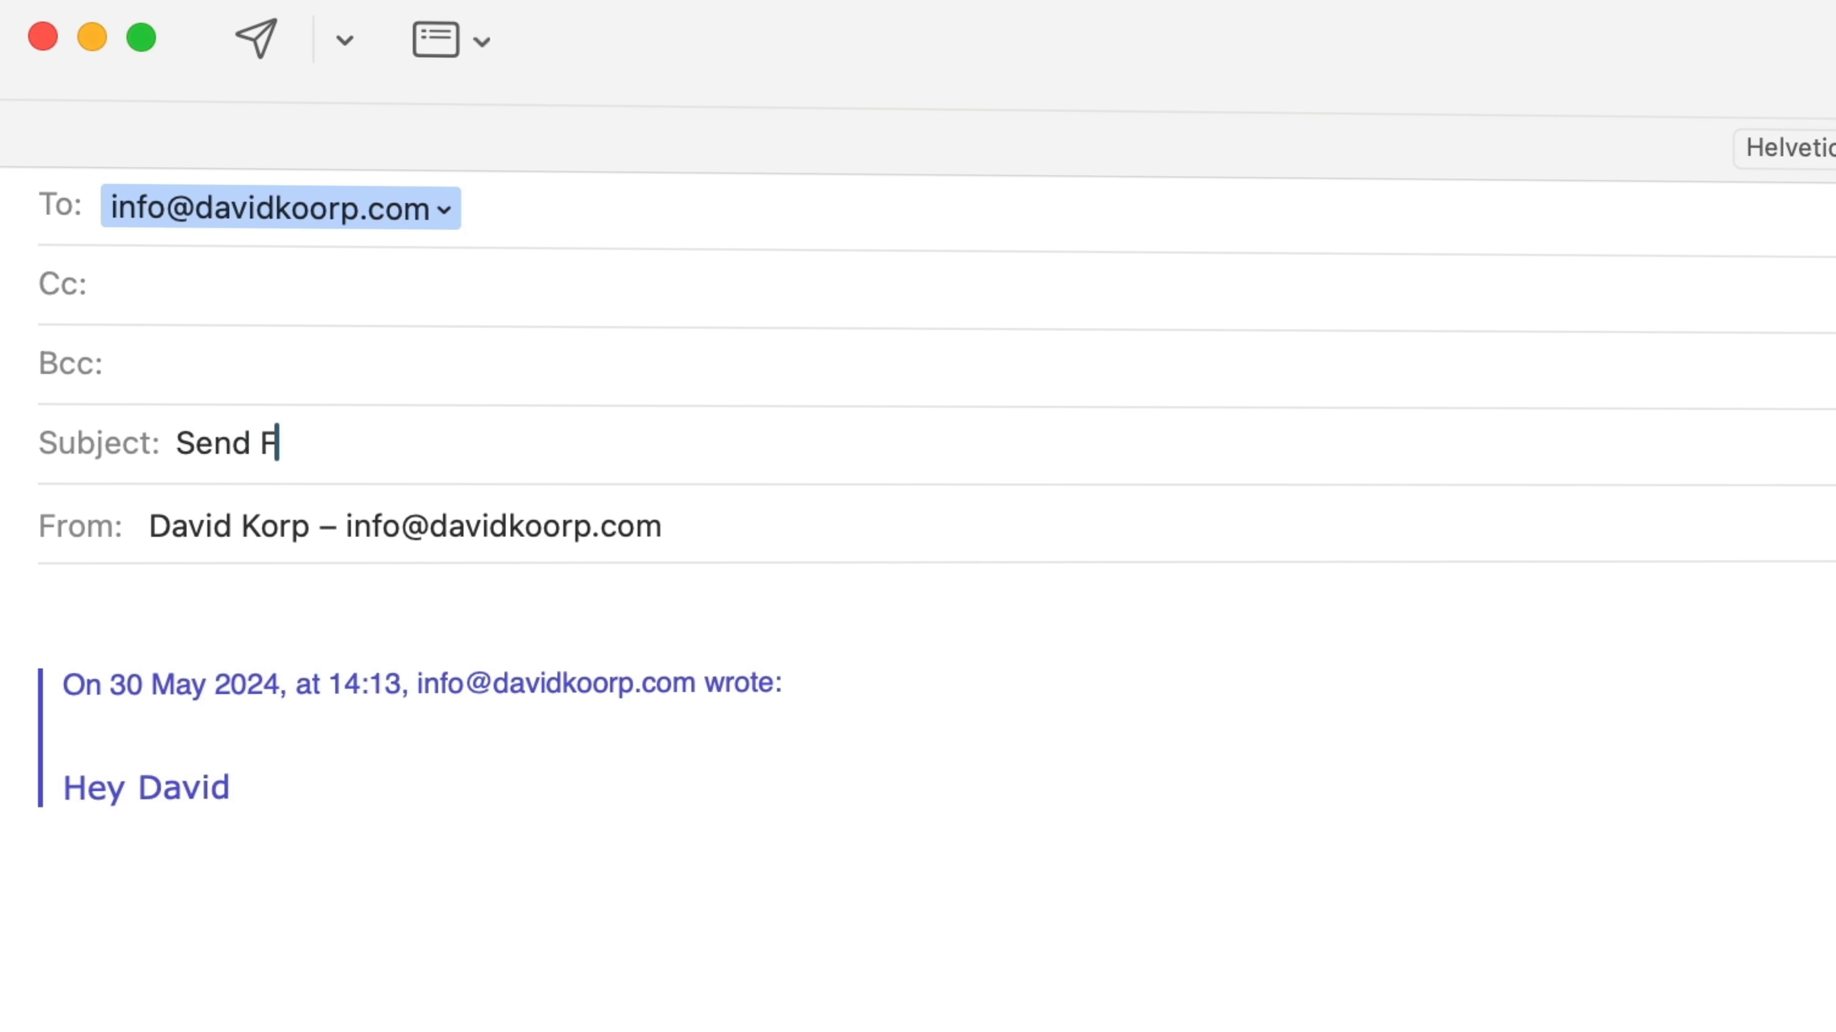
text(cMail)
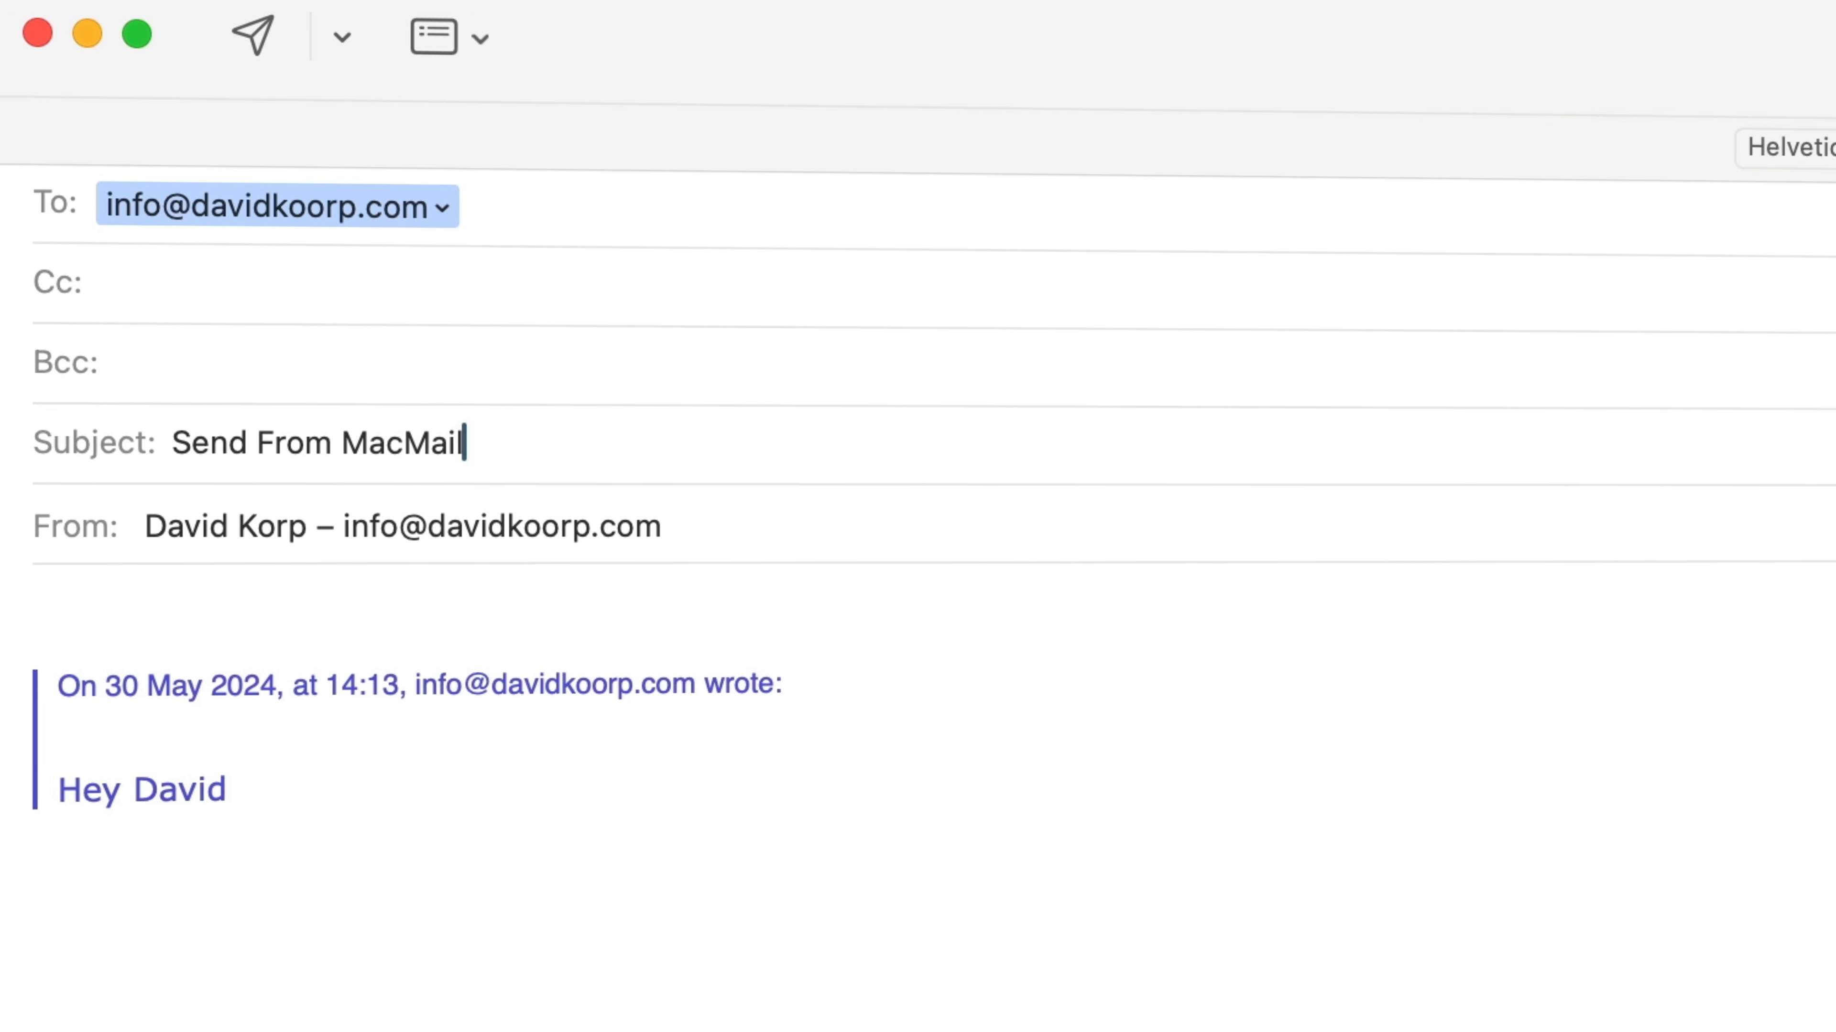
click(320, 593)
text(Hey!)
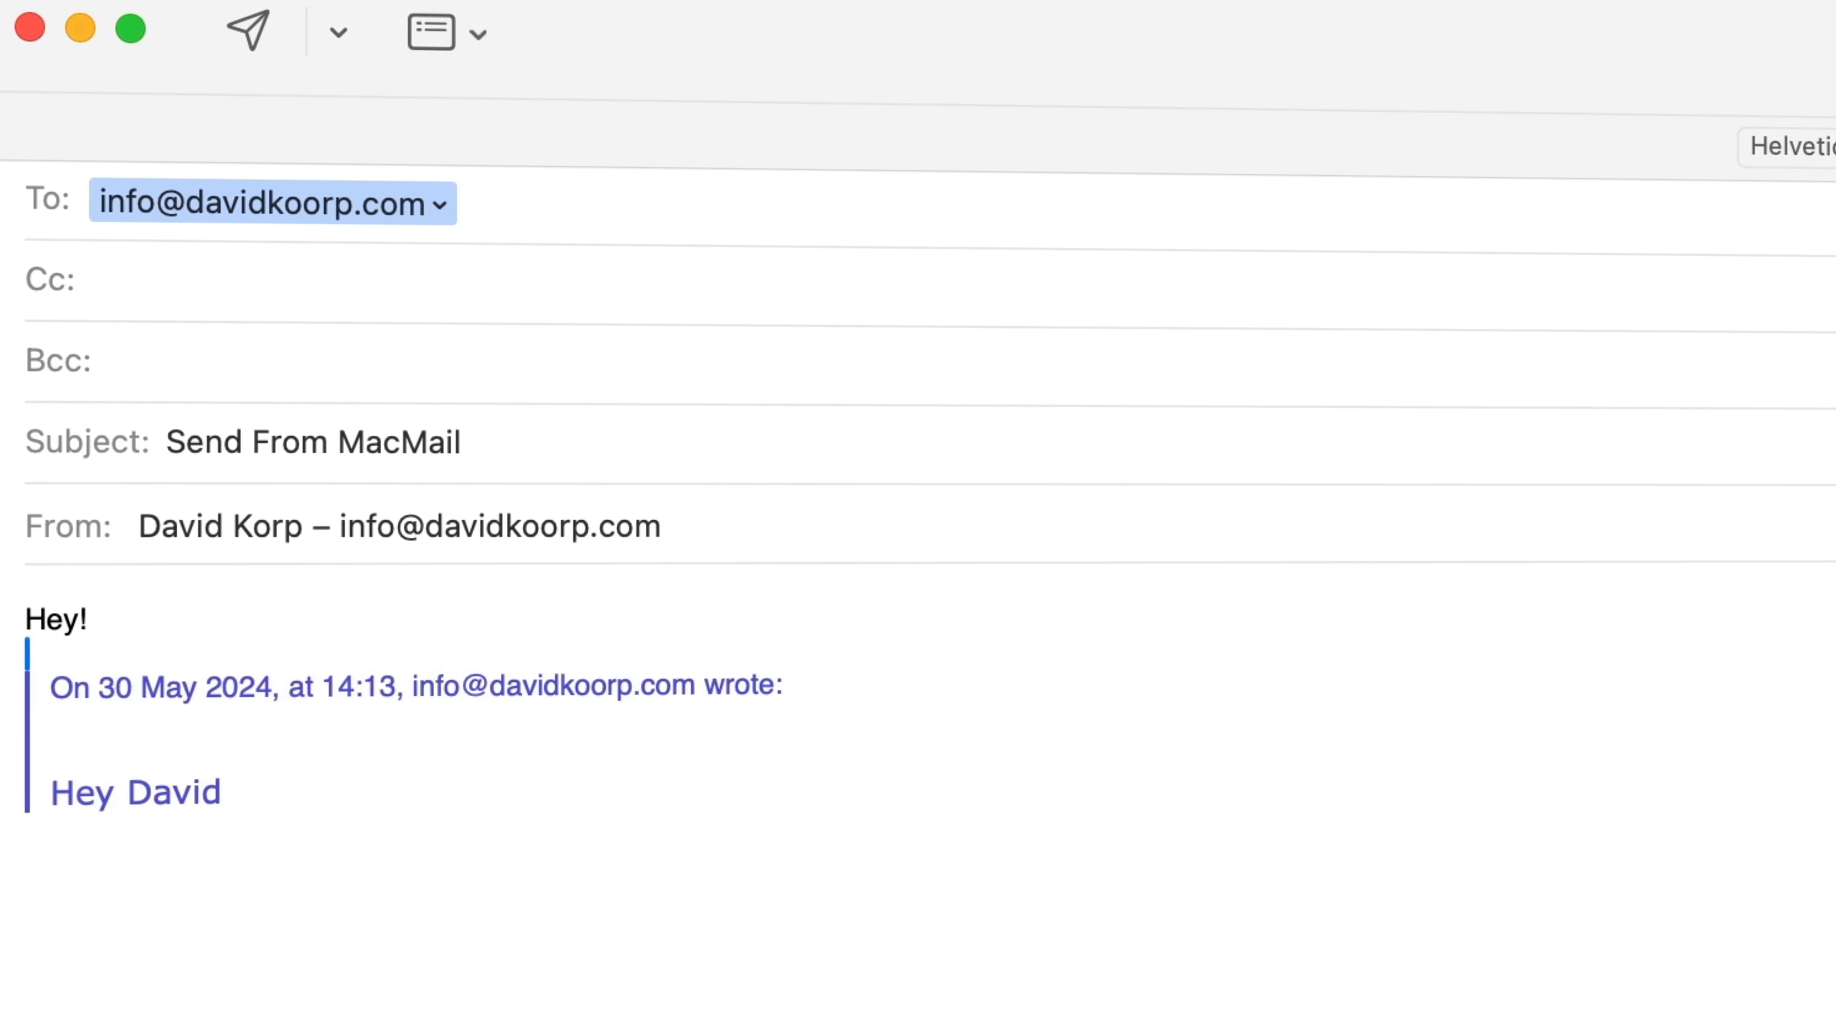
Attach the image "Screenshot 2024-05-30 at 12.57.47" from the Desktop to the reply and send it
mouse_move(823, 1016)
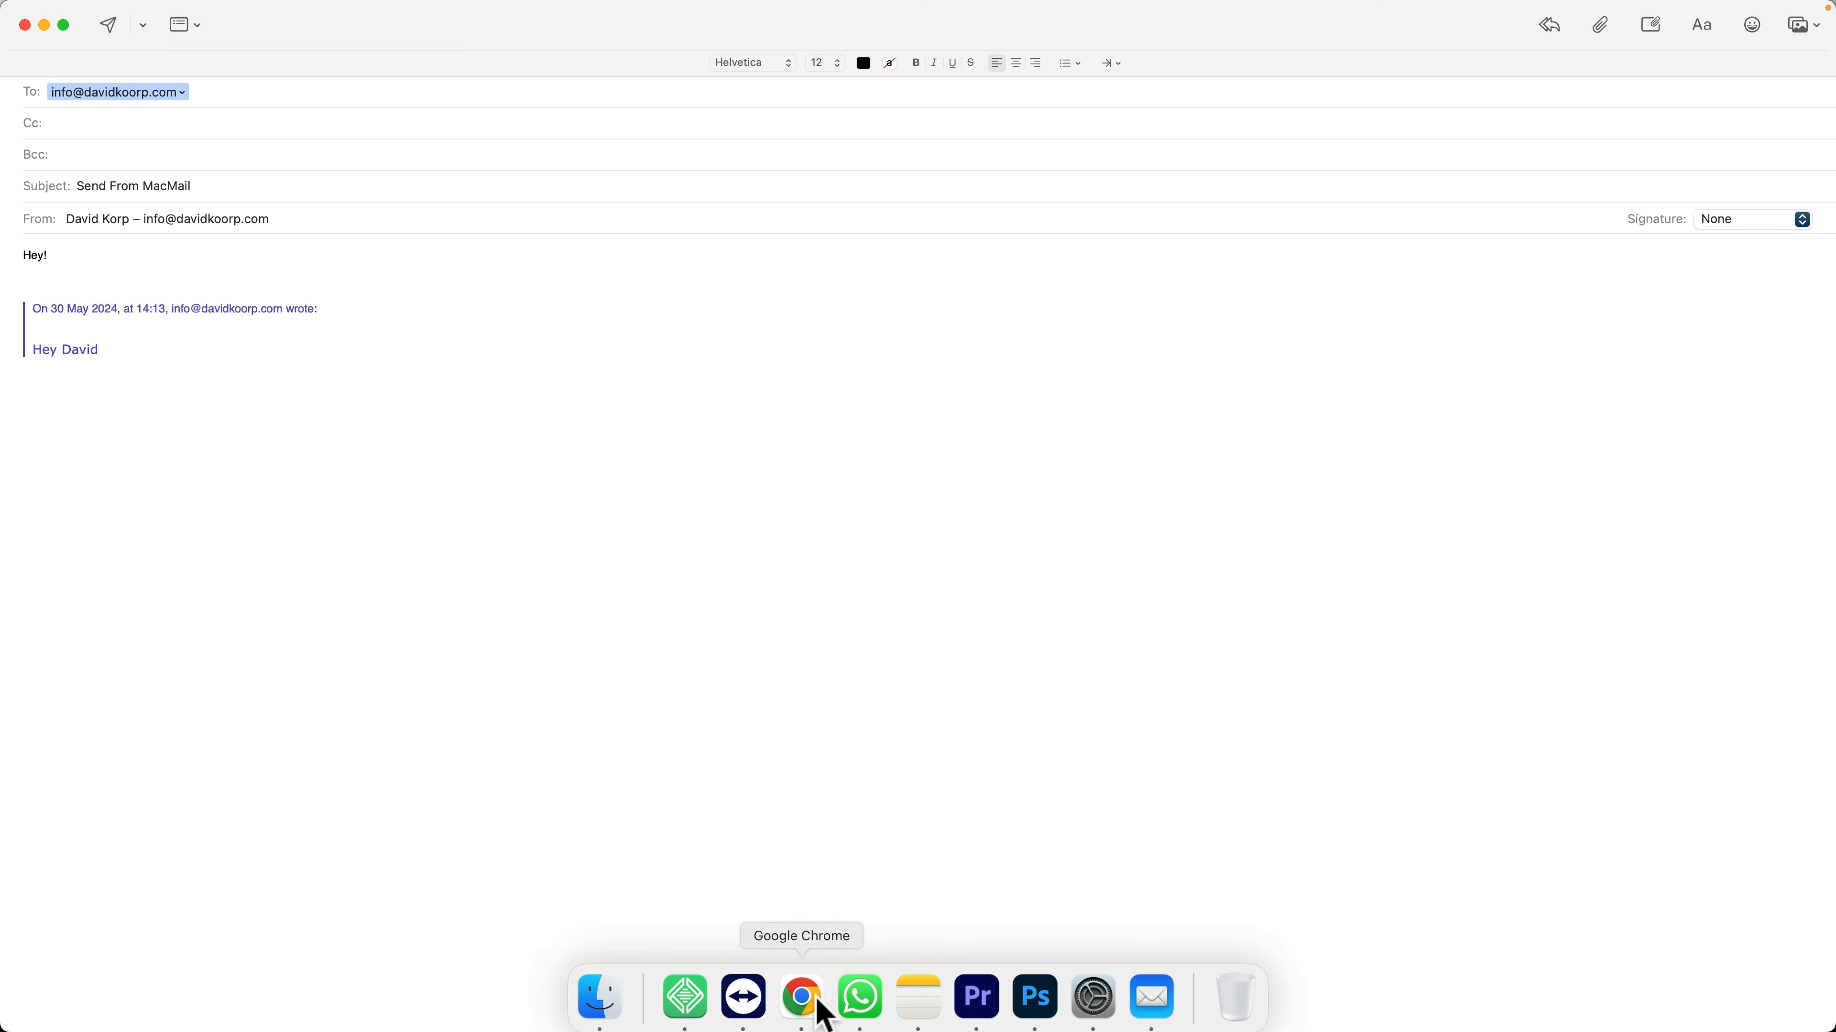
click(610, 996)
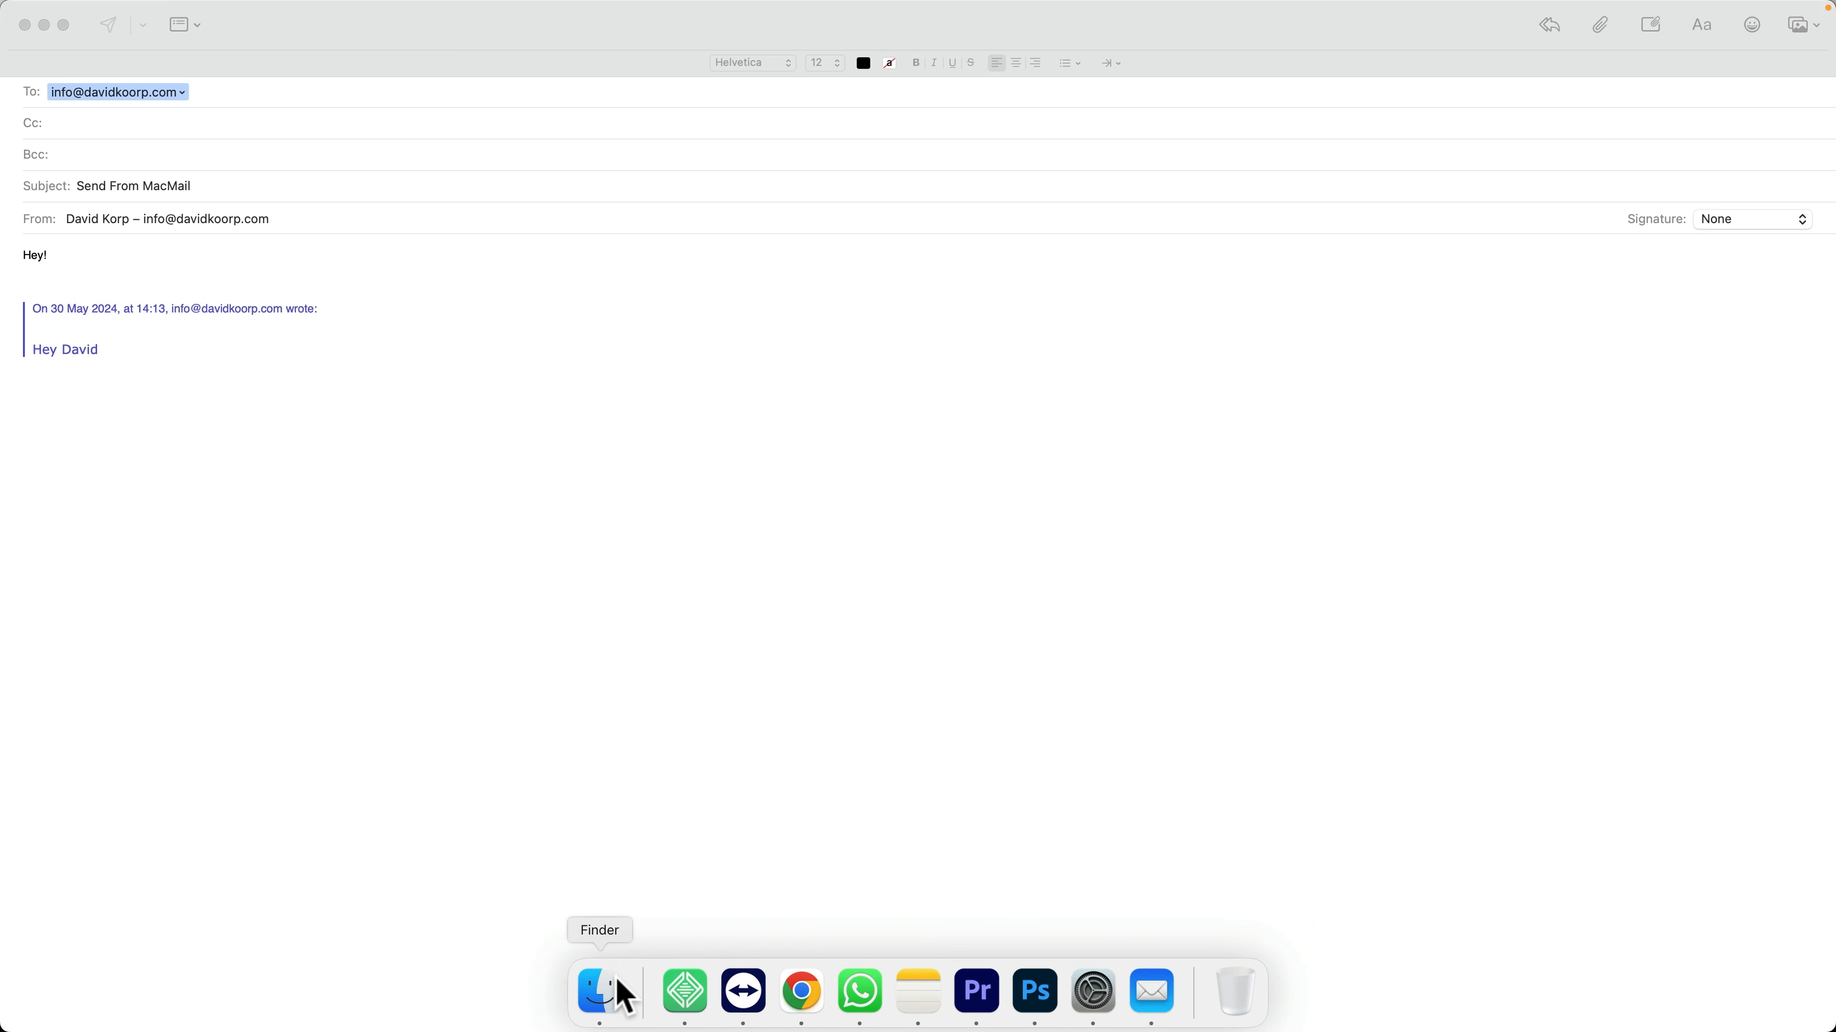
click(948, 581)
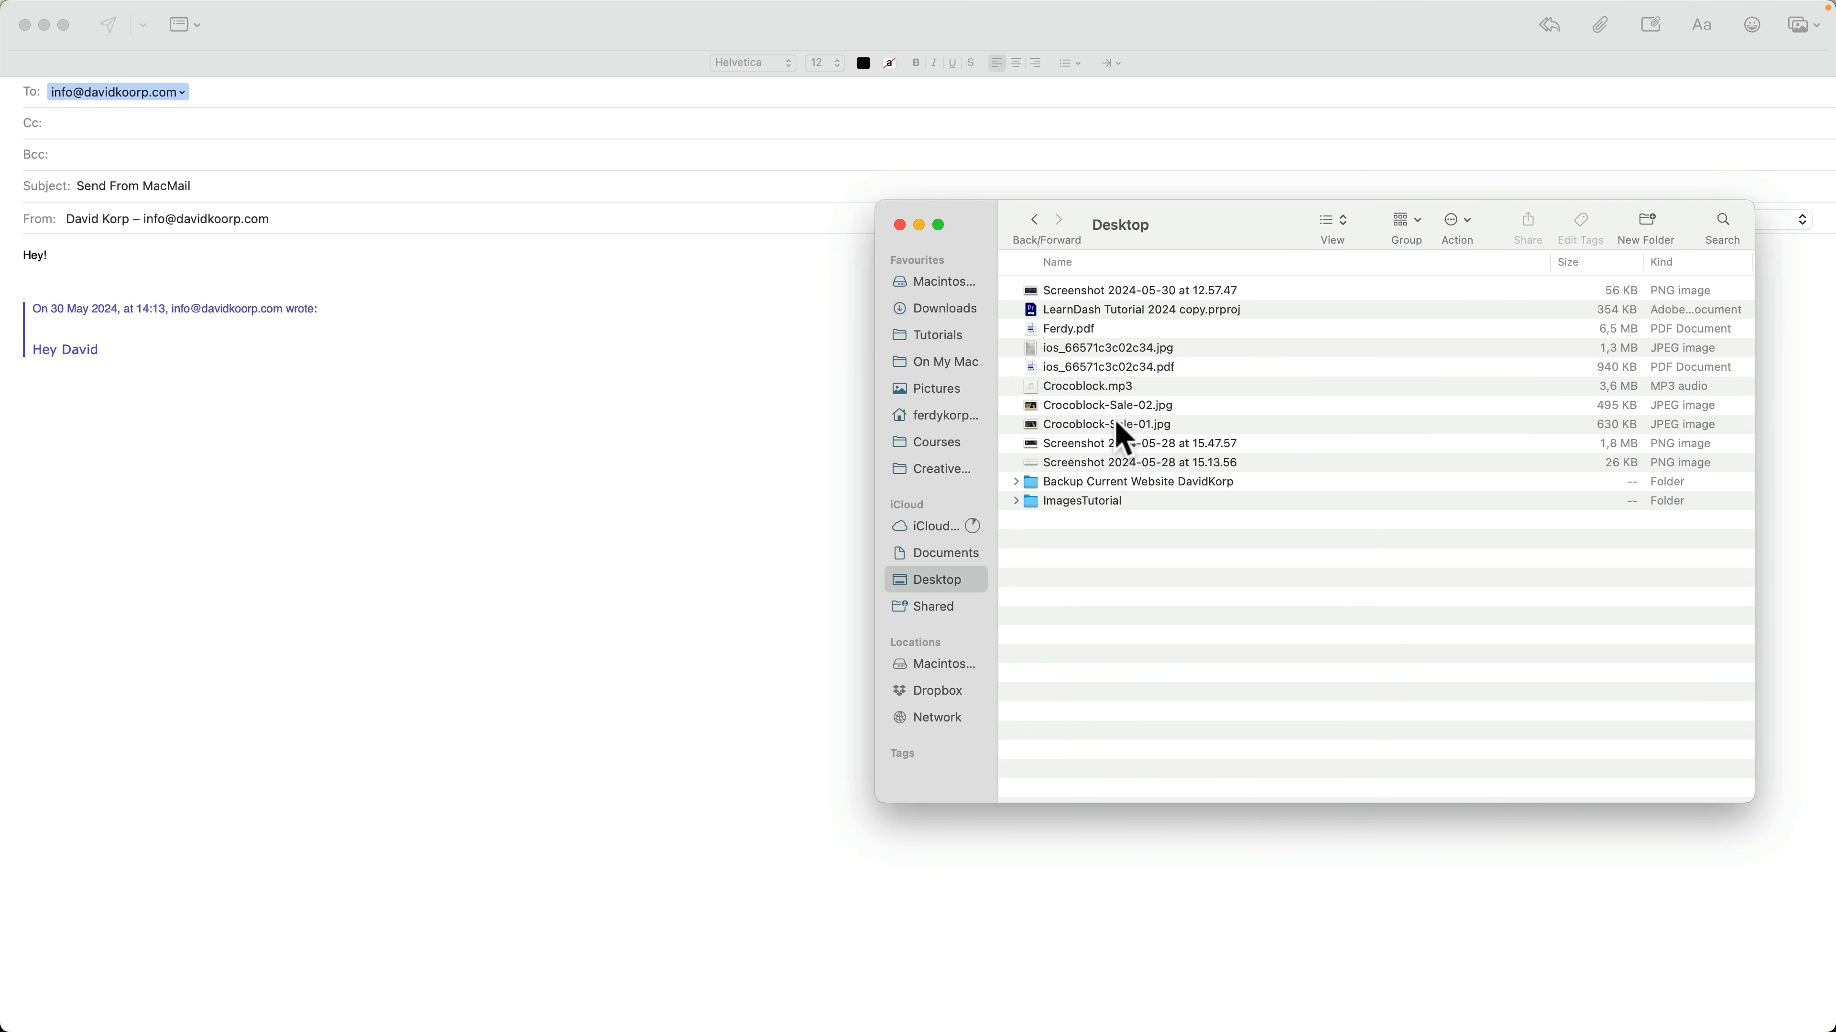
drag(1115, 296, 254, 422)
click(463, 381)
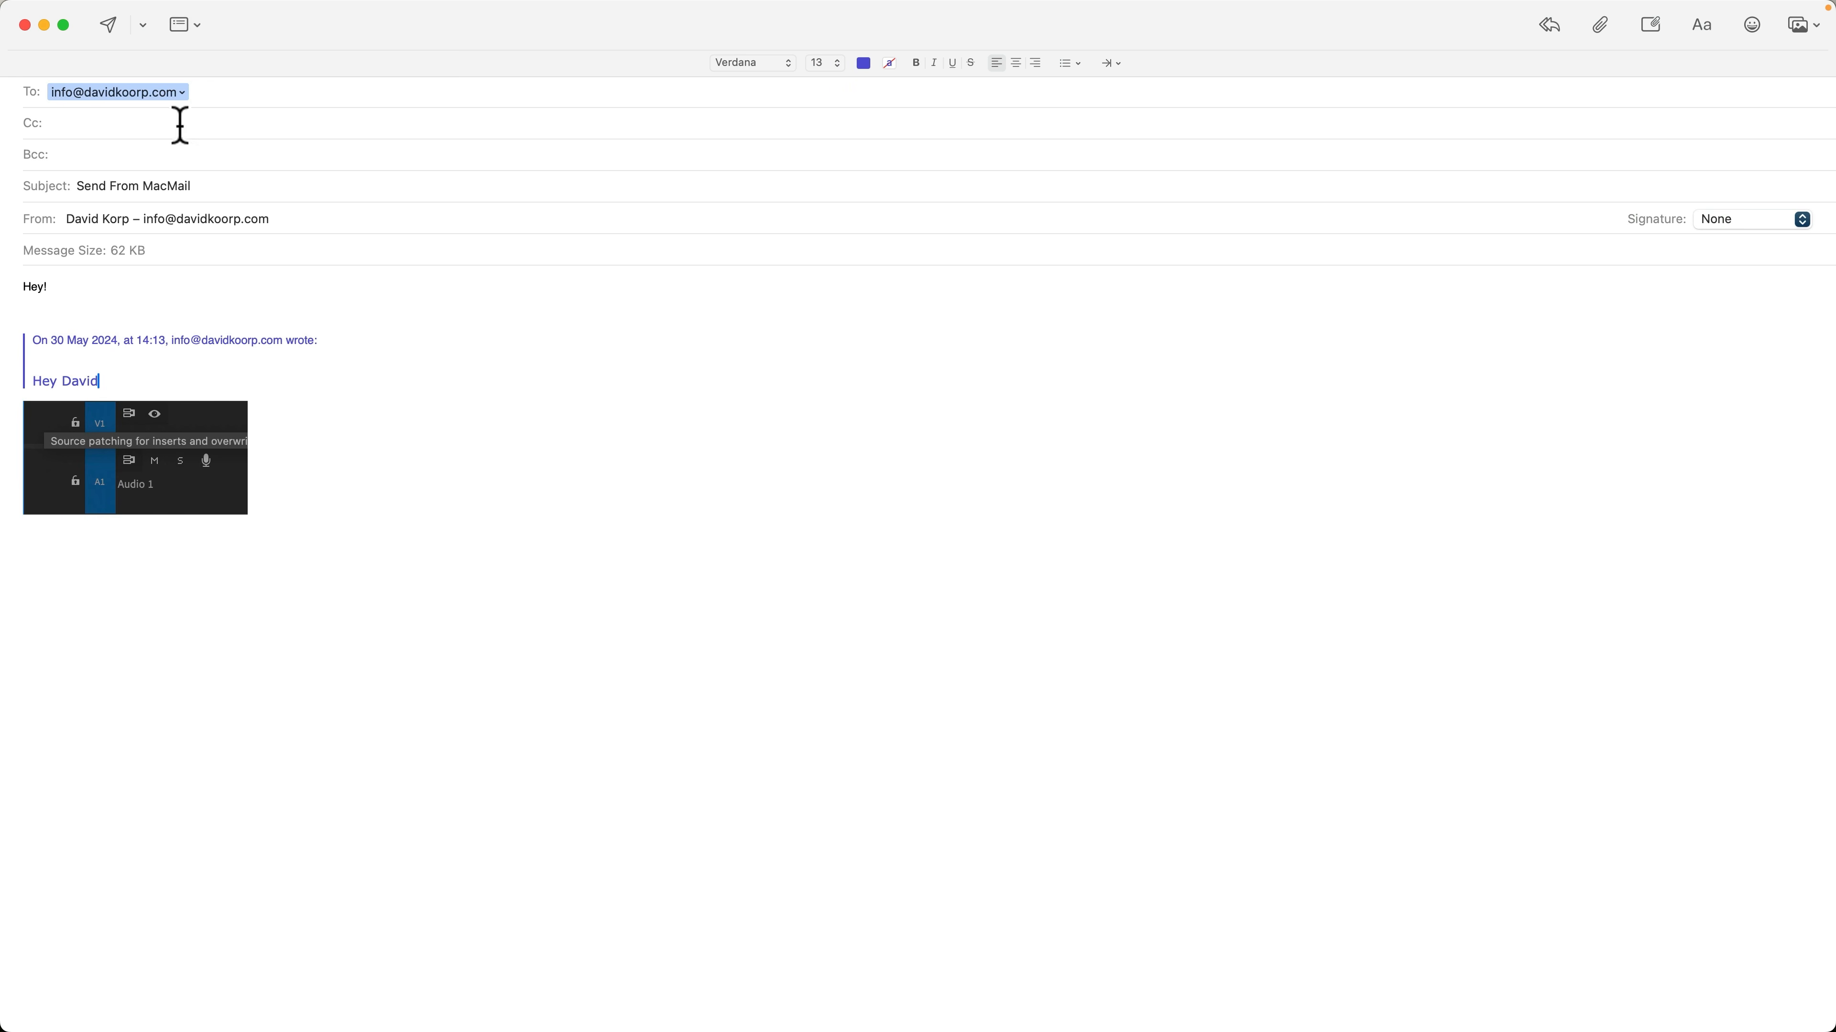
click(112, 26)
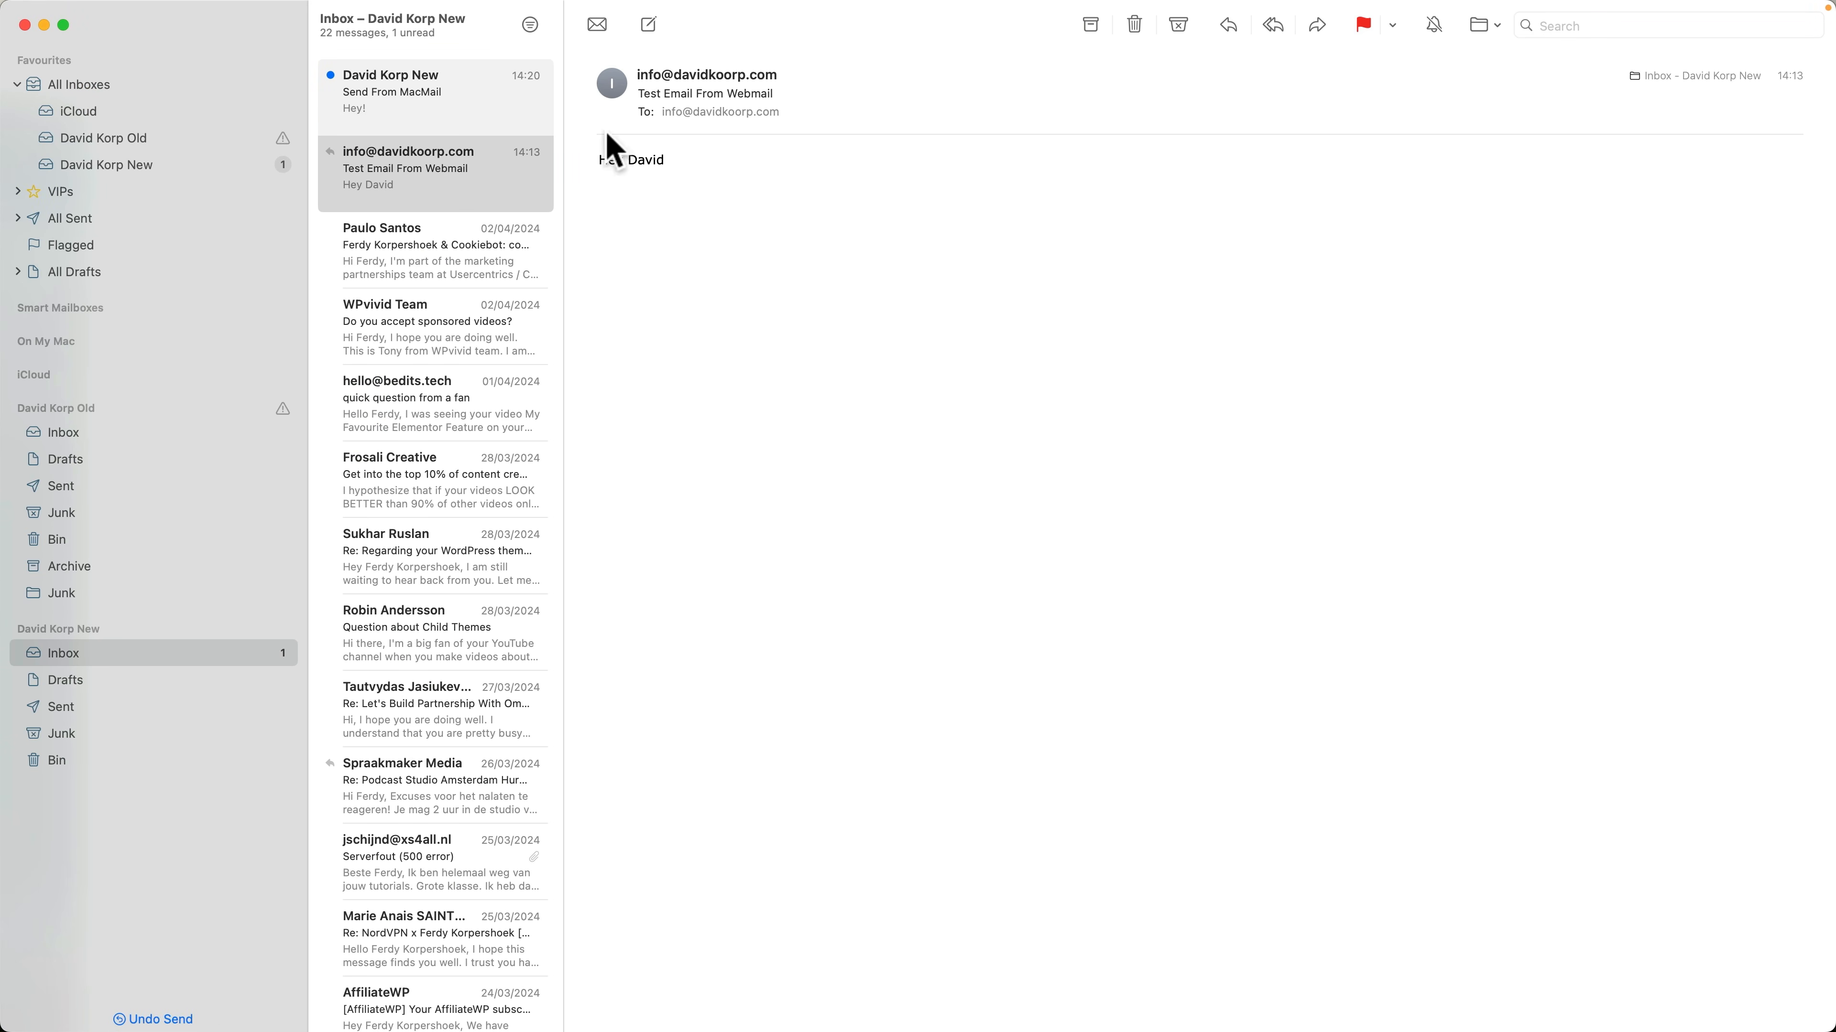
Switch to the Hostinger webmail in Chrome, open the "Send From MacMail" message and mark it as flagged
click(794, 988)
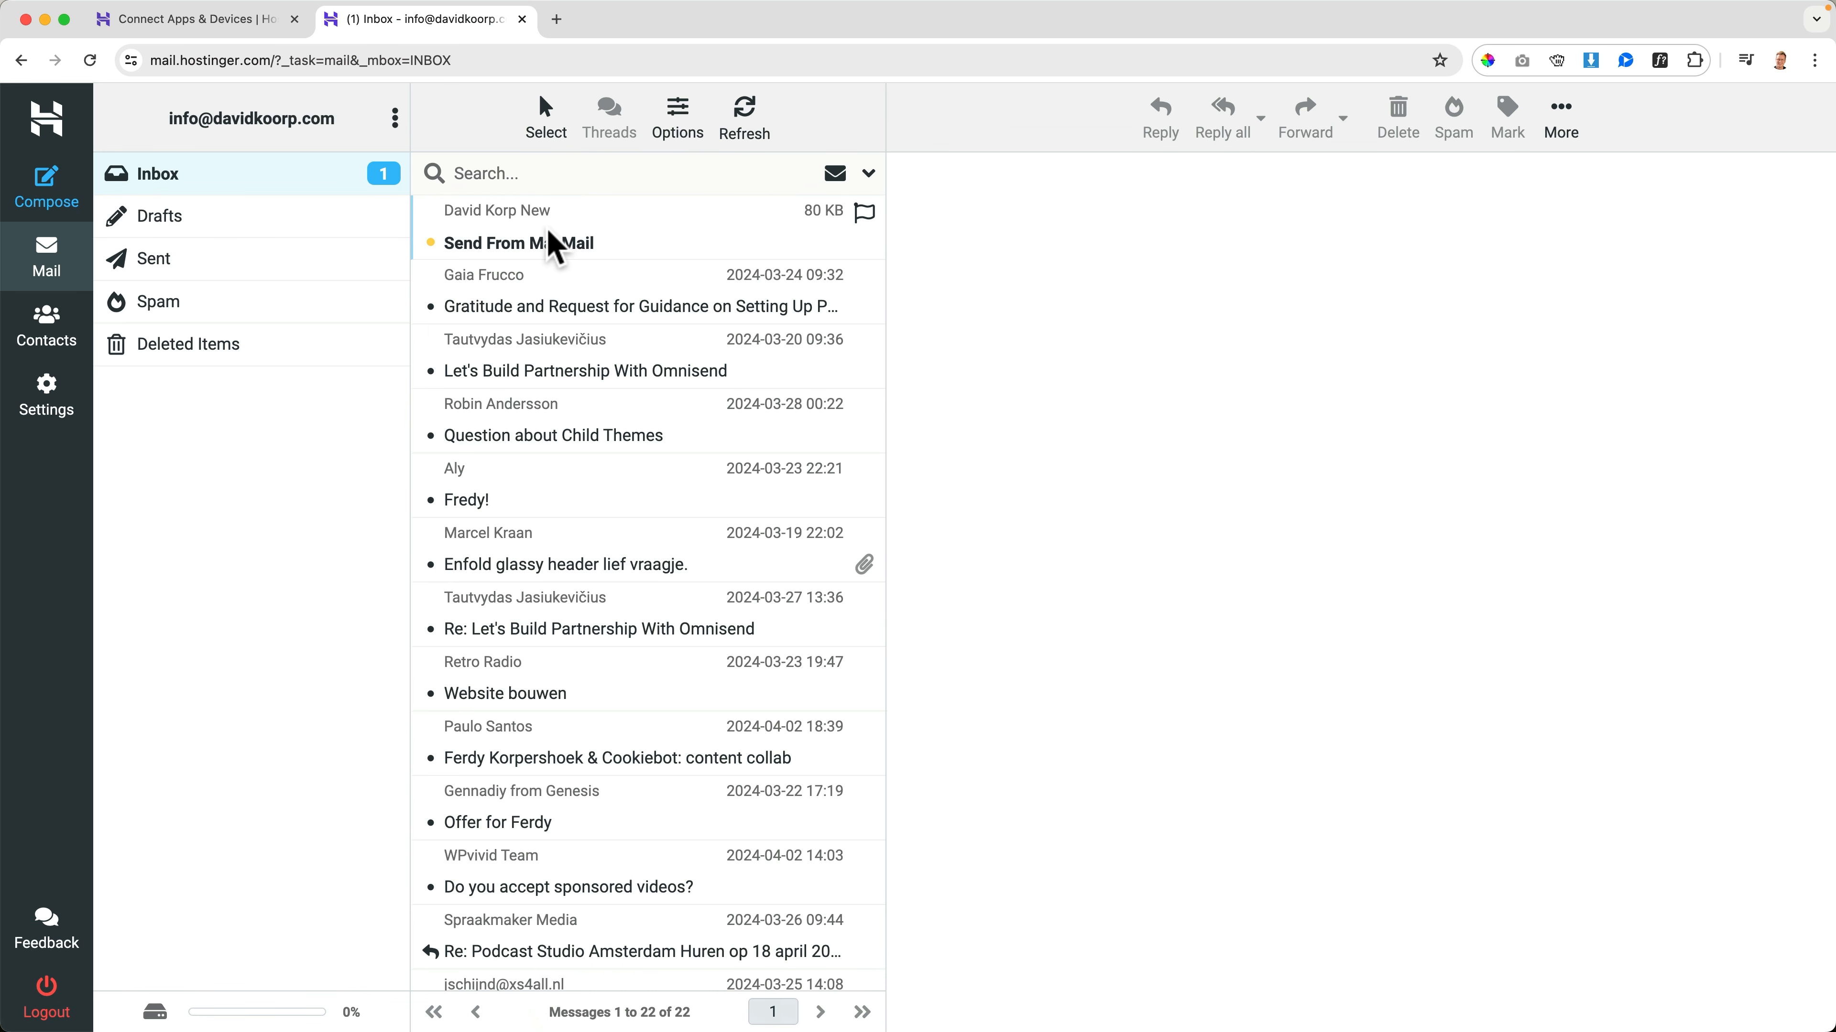
click(555, 247)
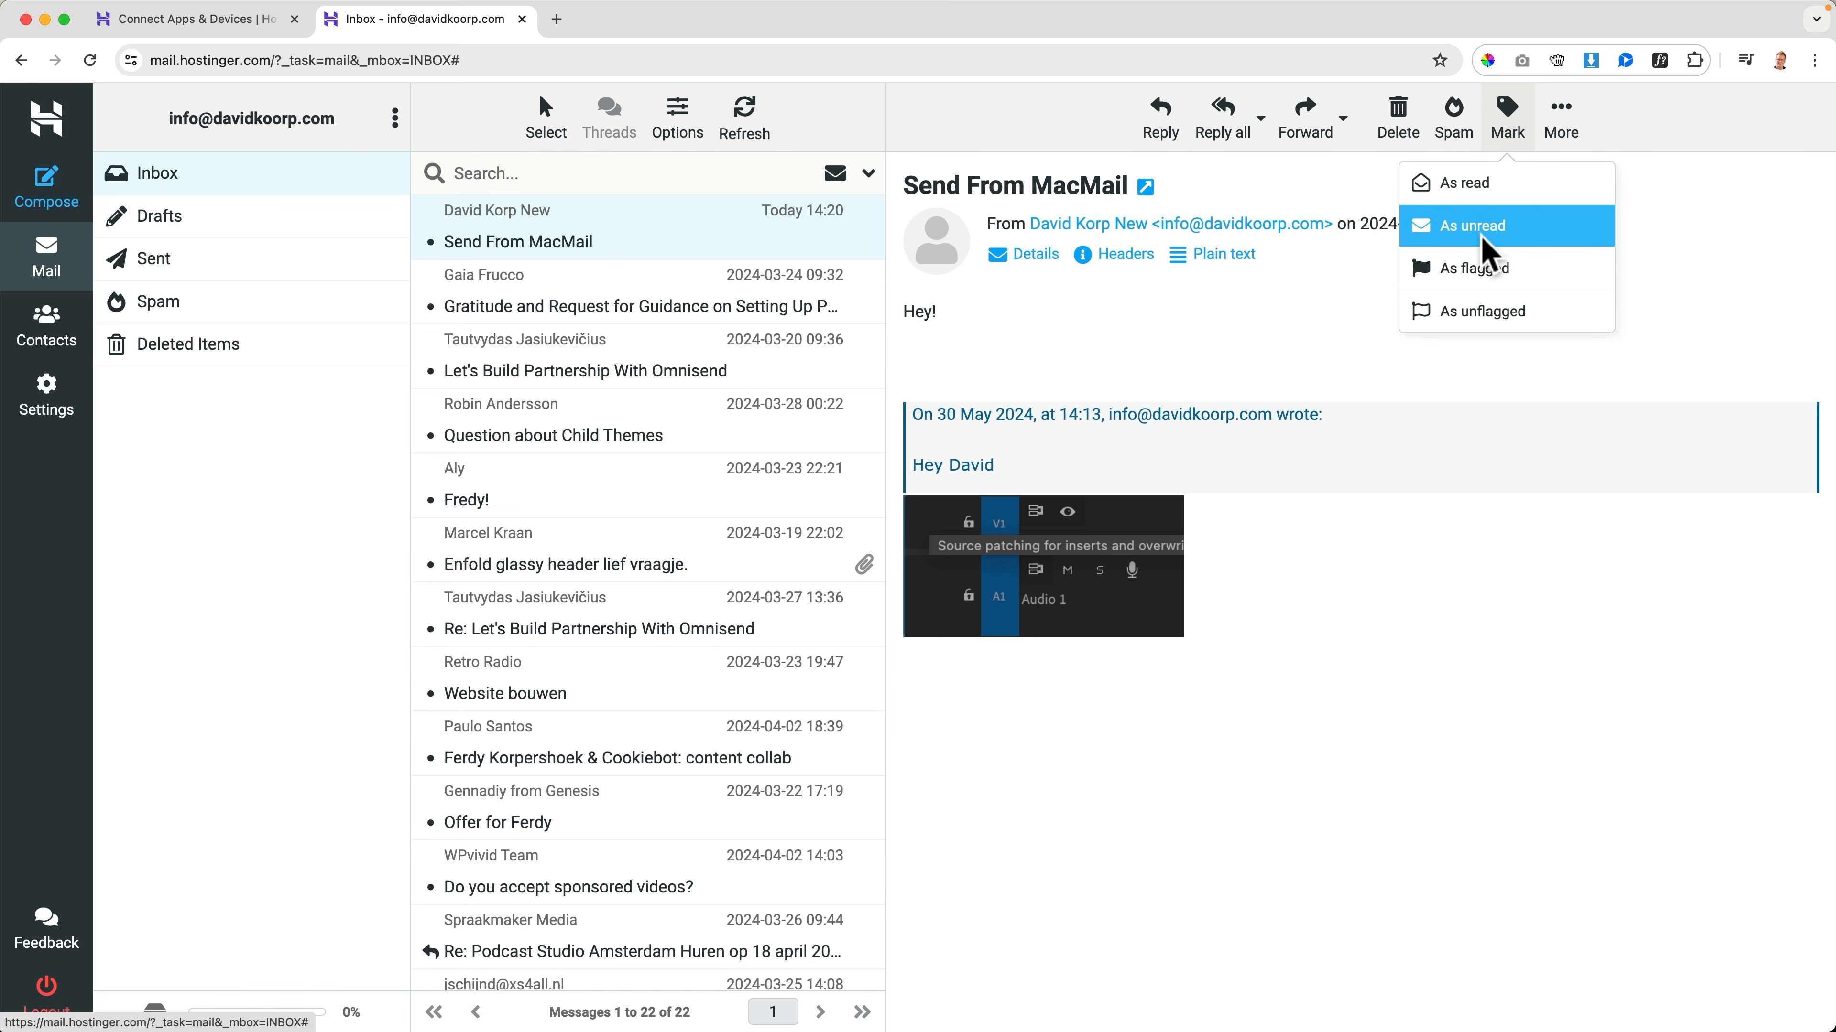
click(1474, 286)
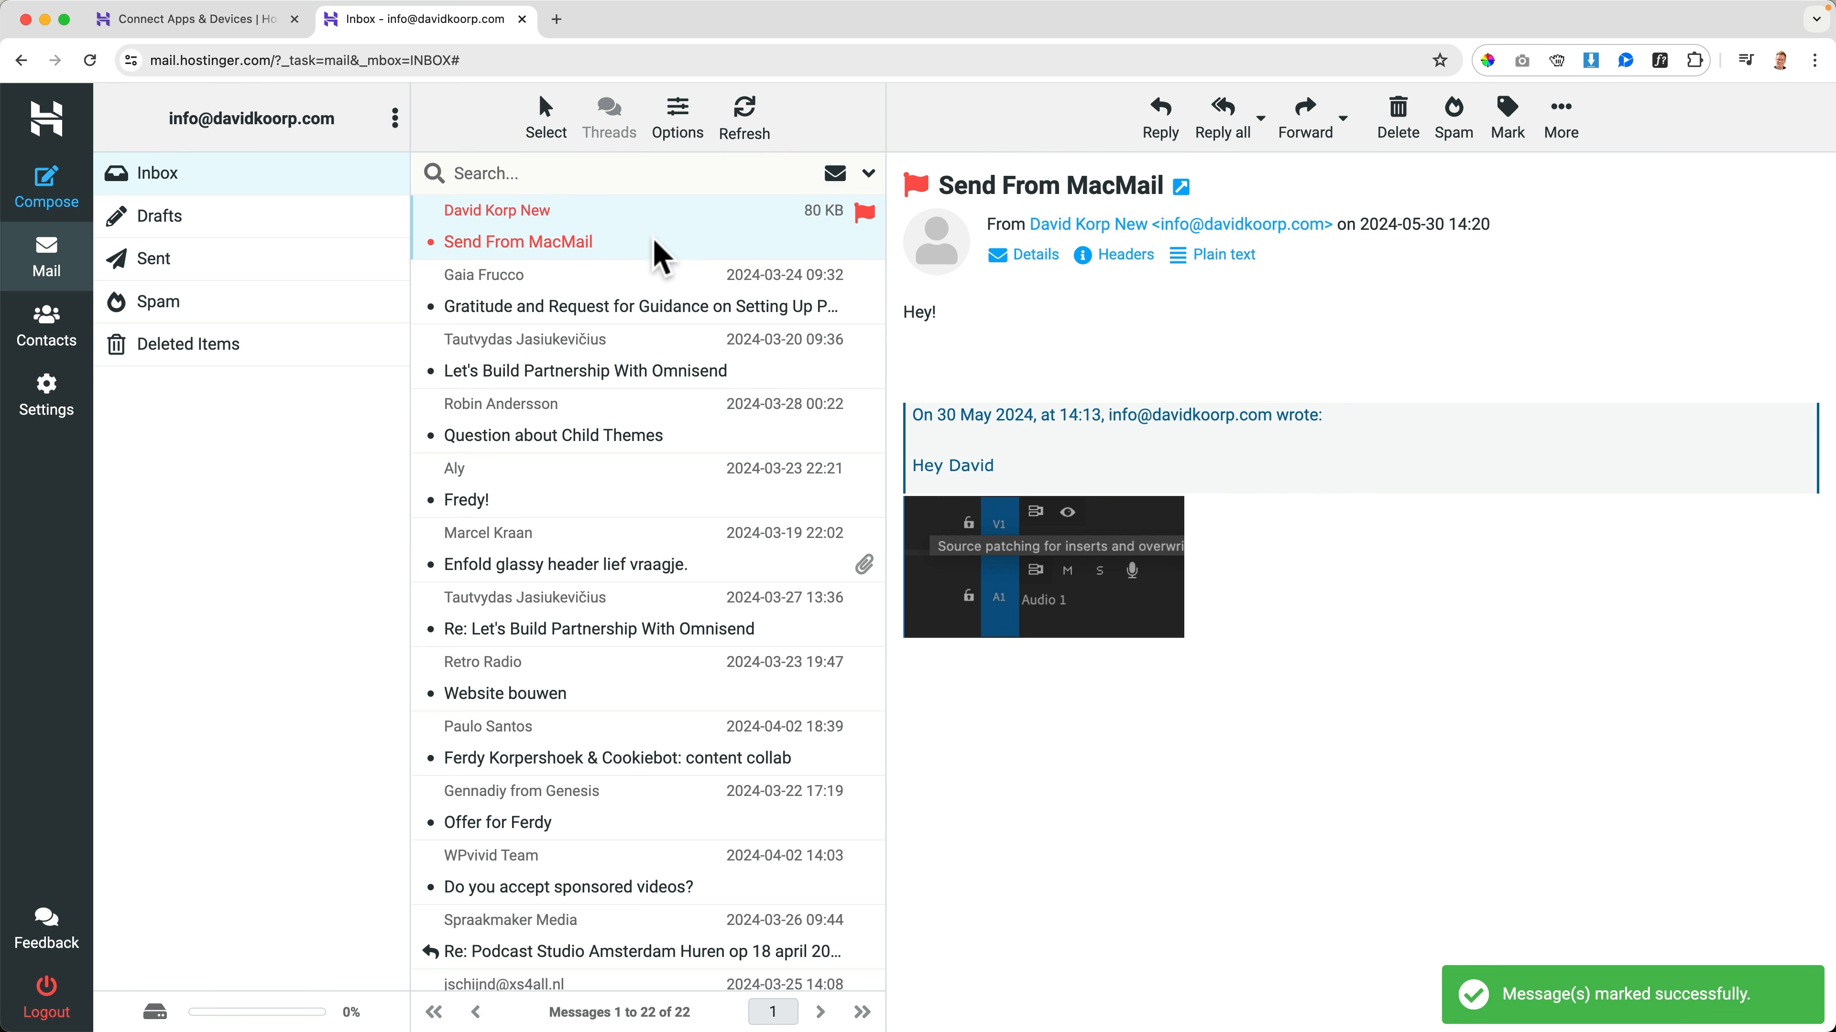
Switch to Mail and flag the Cookiebot content collab message in the new account's Inbox
click(1160, 1002)
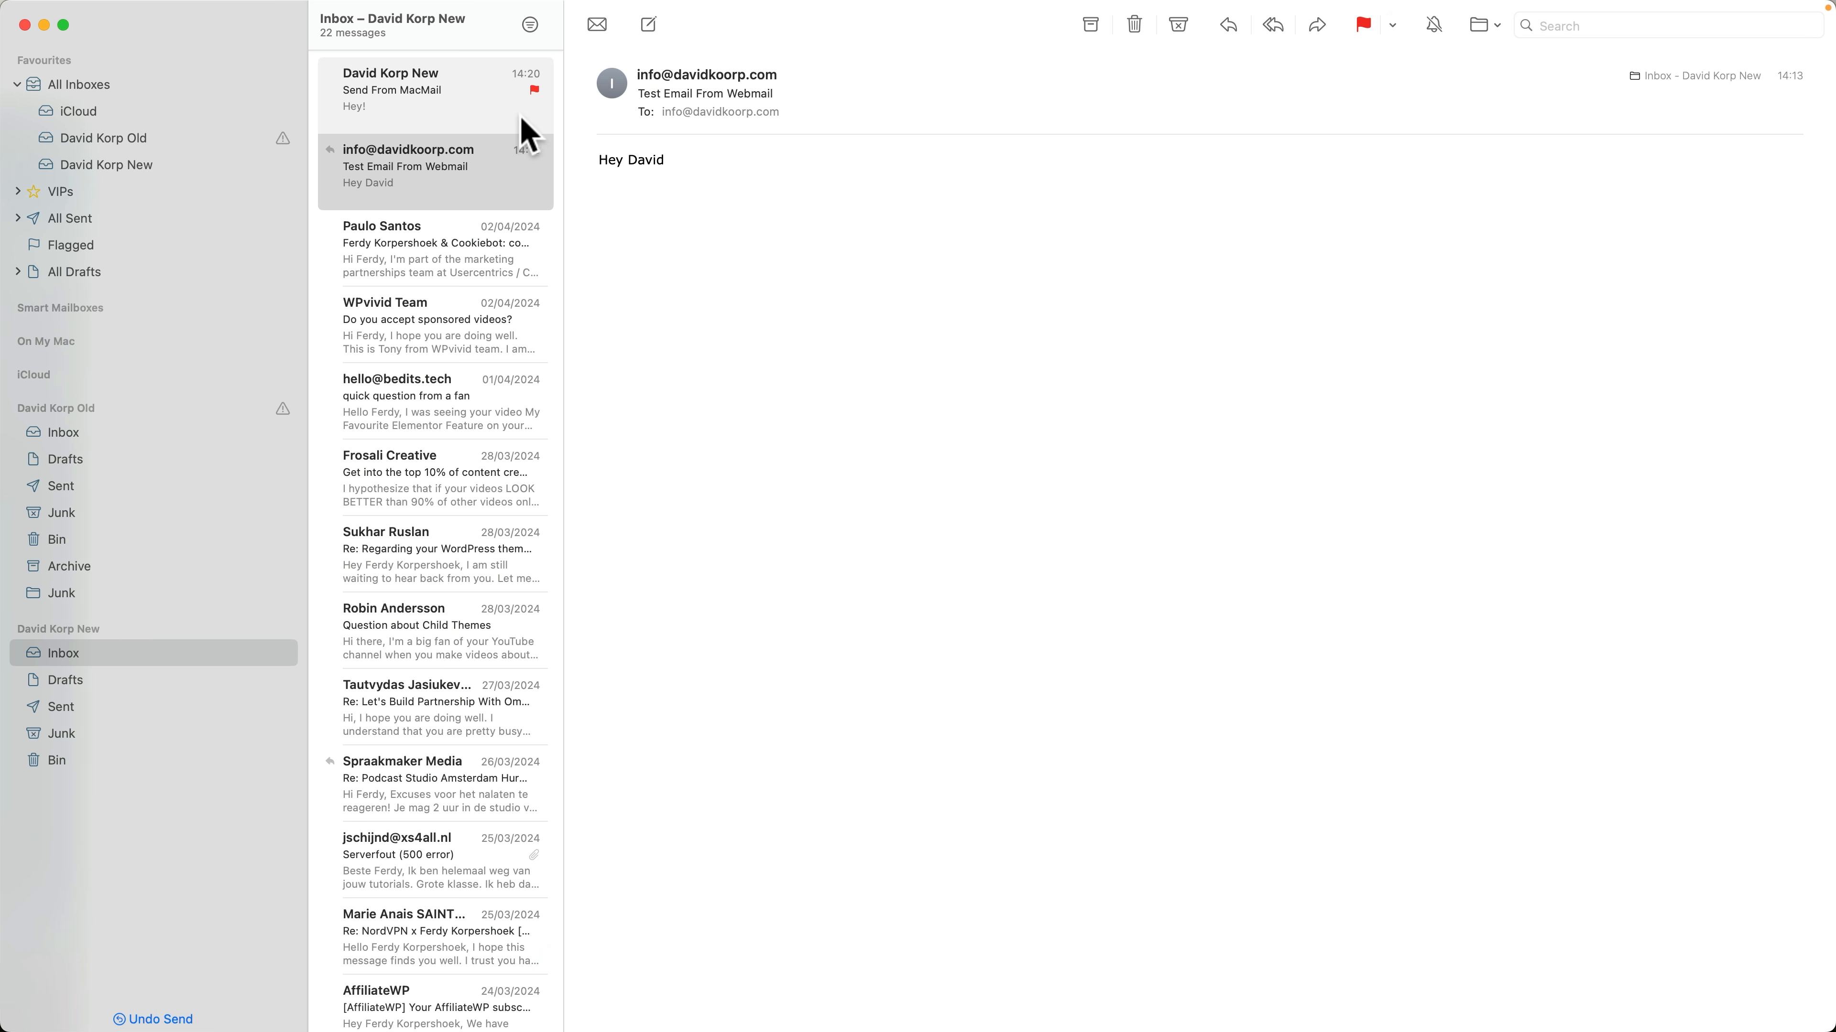
click(470, 274)
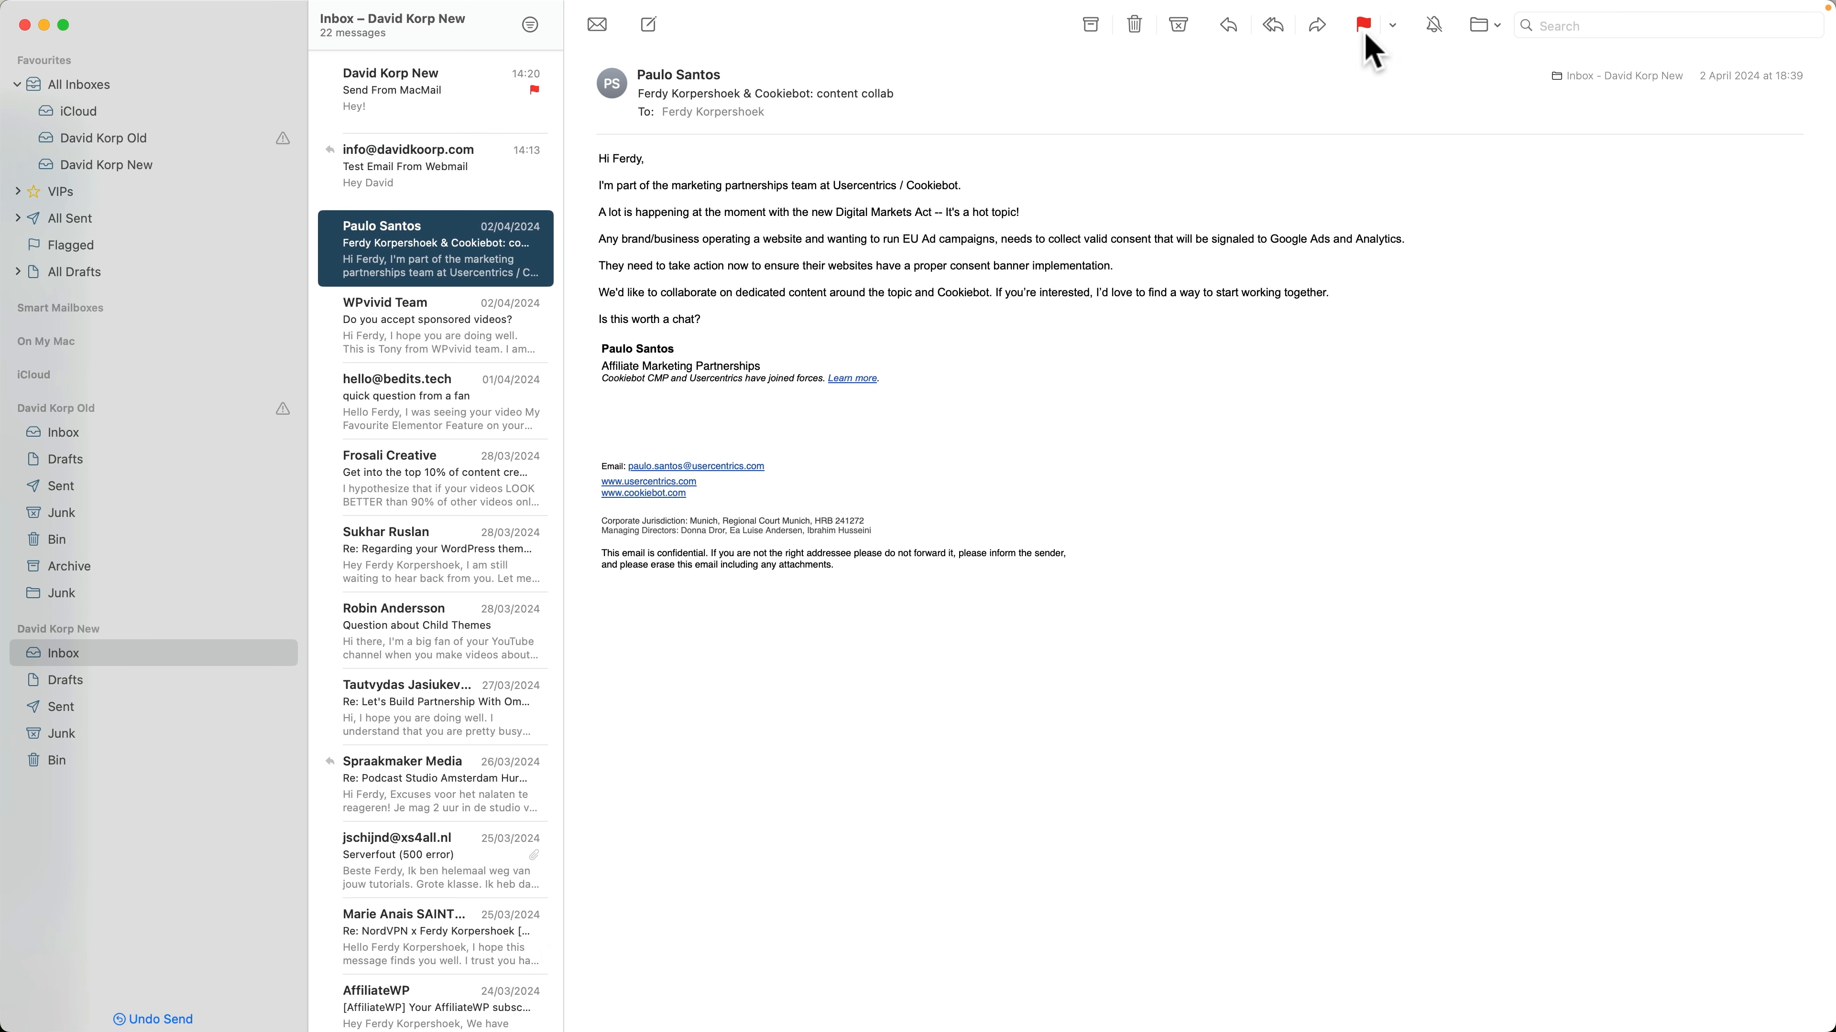
click(1361, 24)
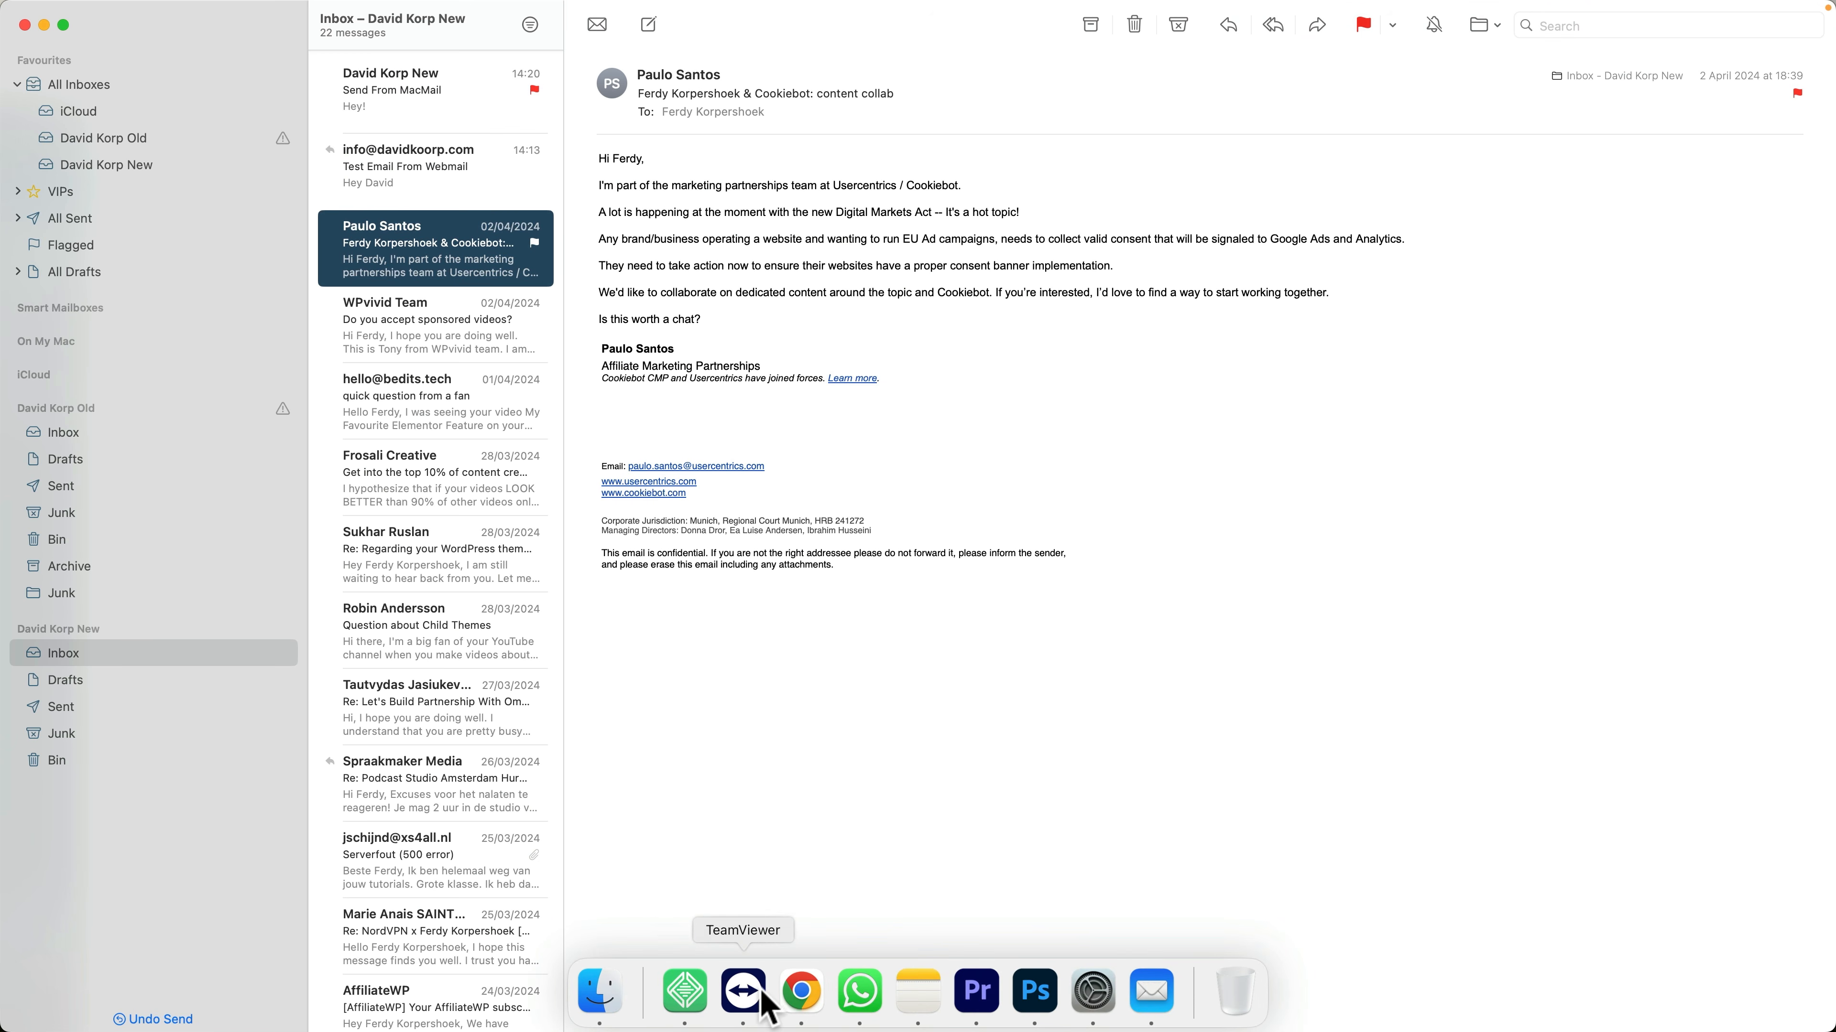
Delete the "Send From MacMail" message in the Hostinger webmail and check the new account's Inbox in Mail
click(803, 998)
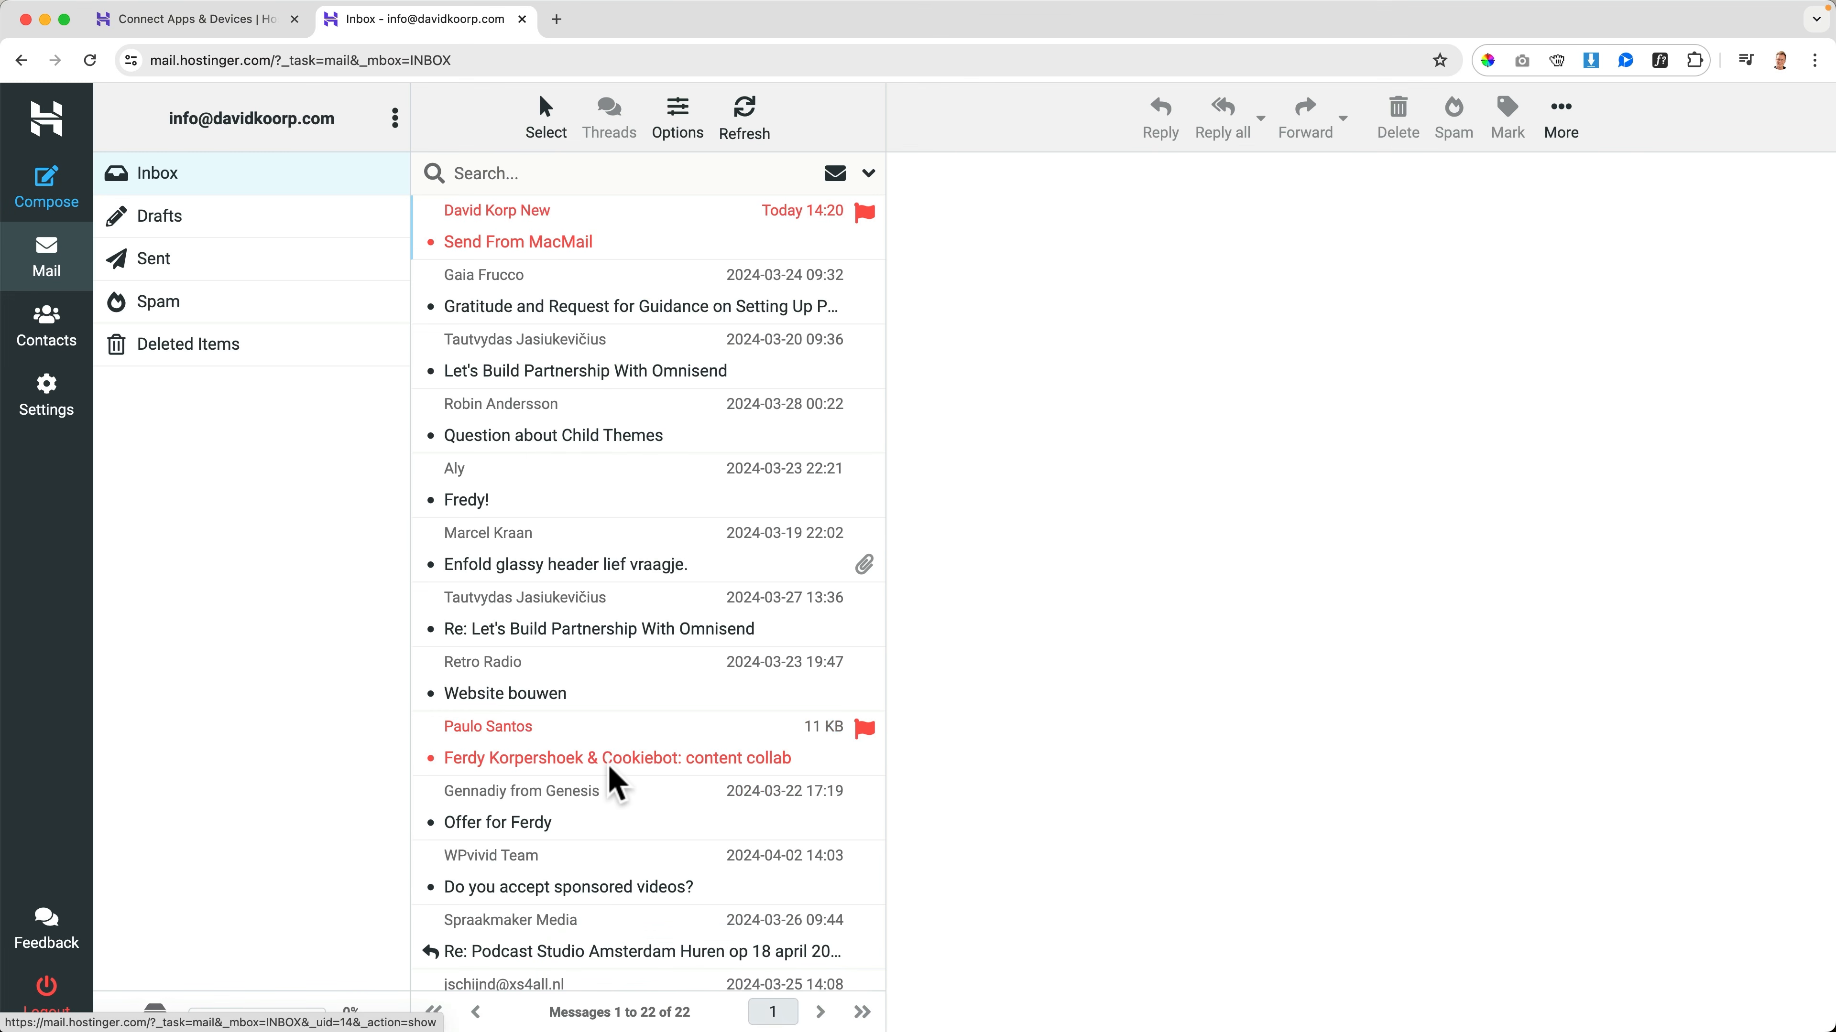
click(535, 235)
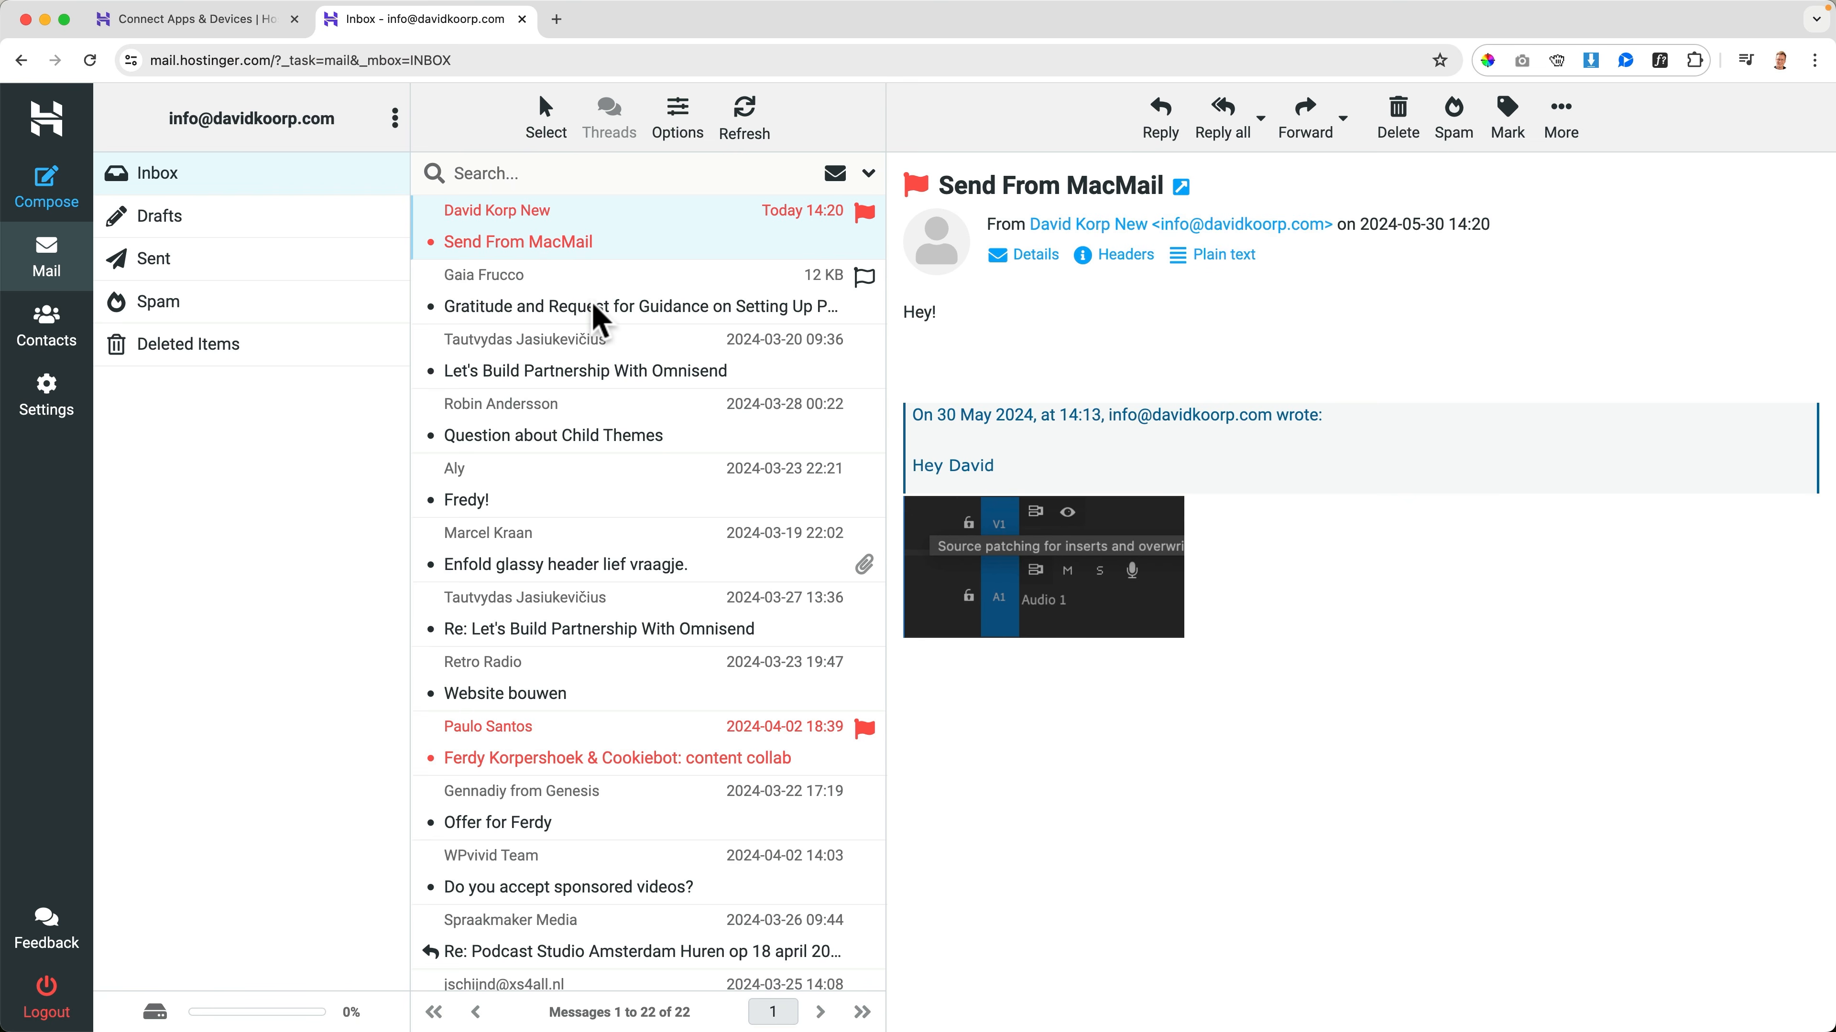
key(Delete)
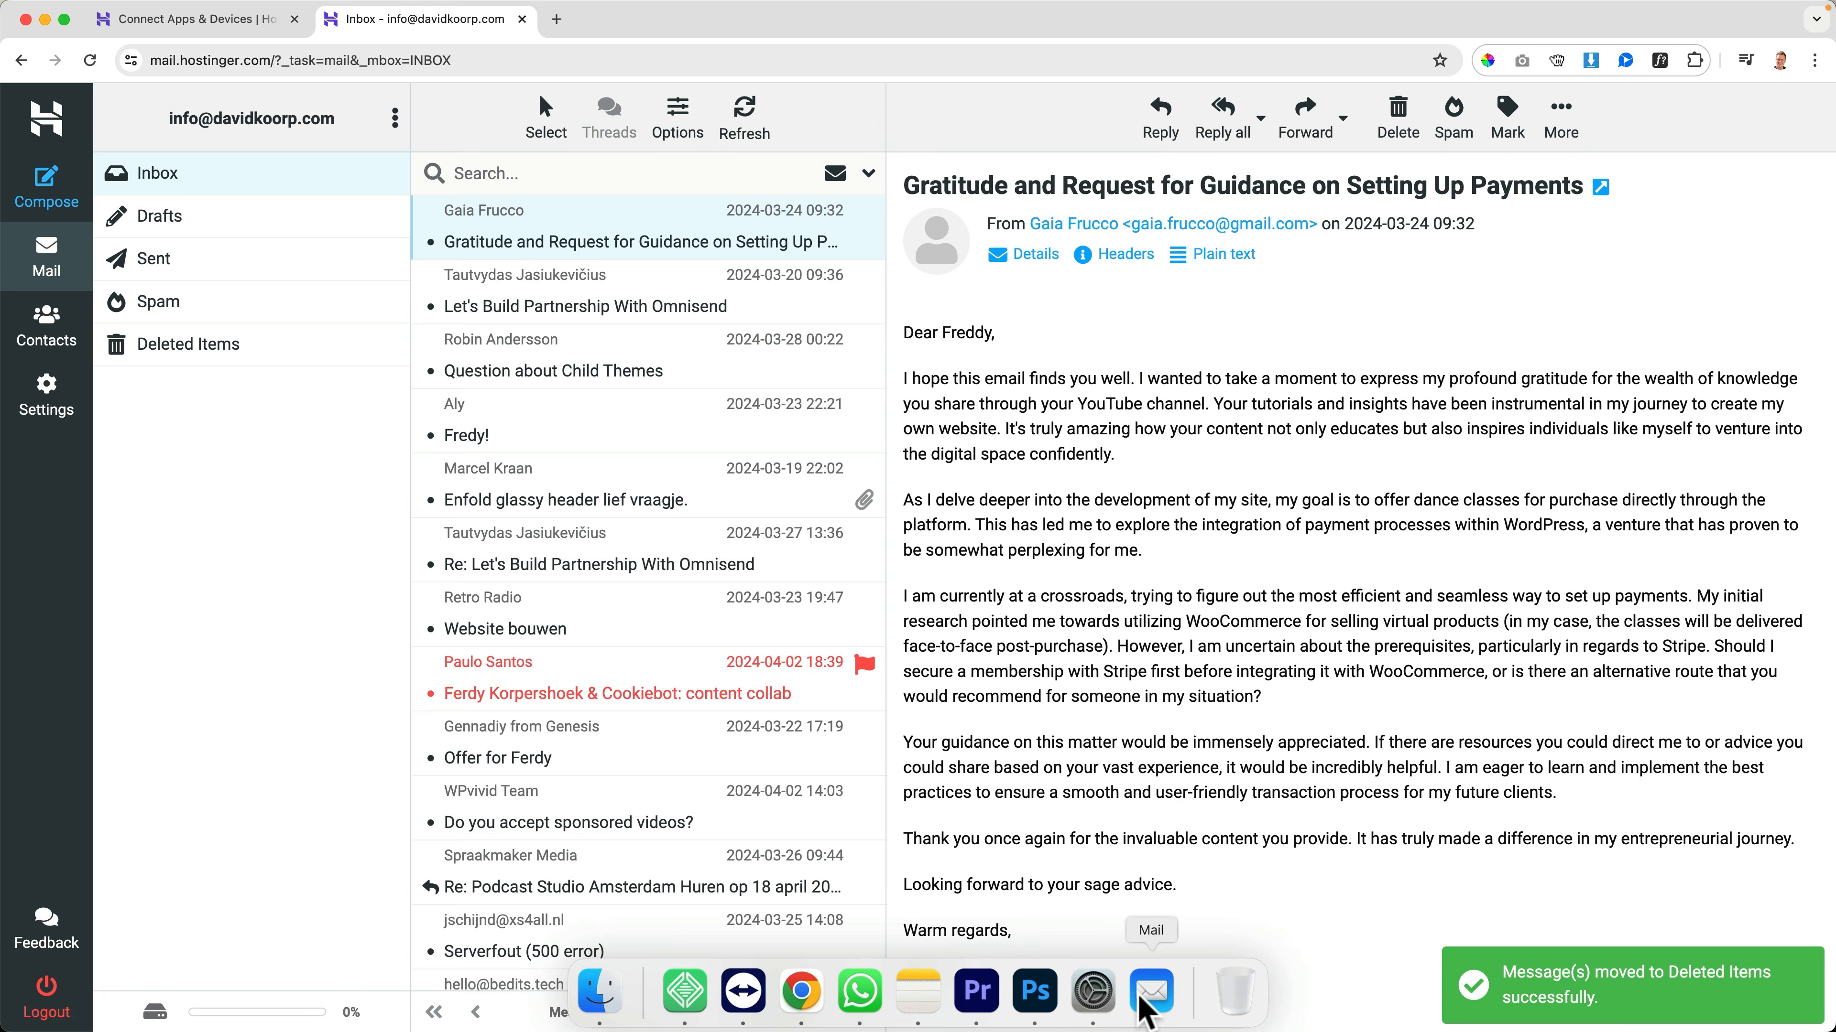
click(1151, 1014)
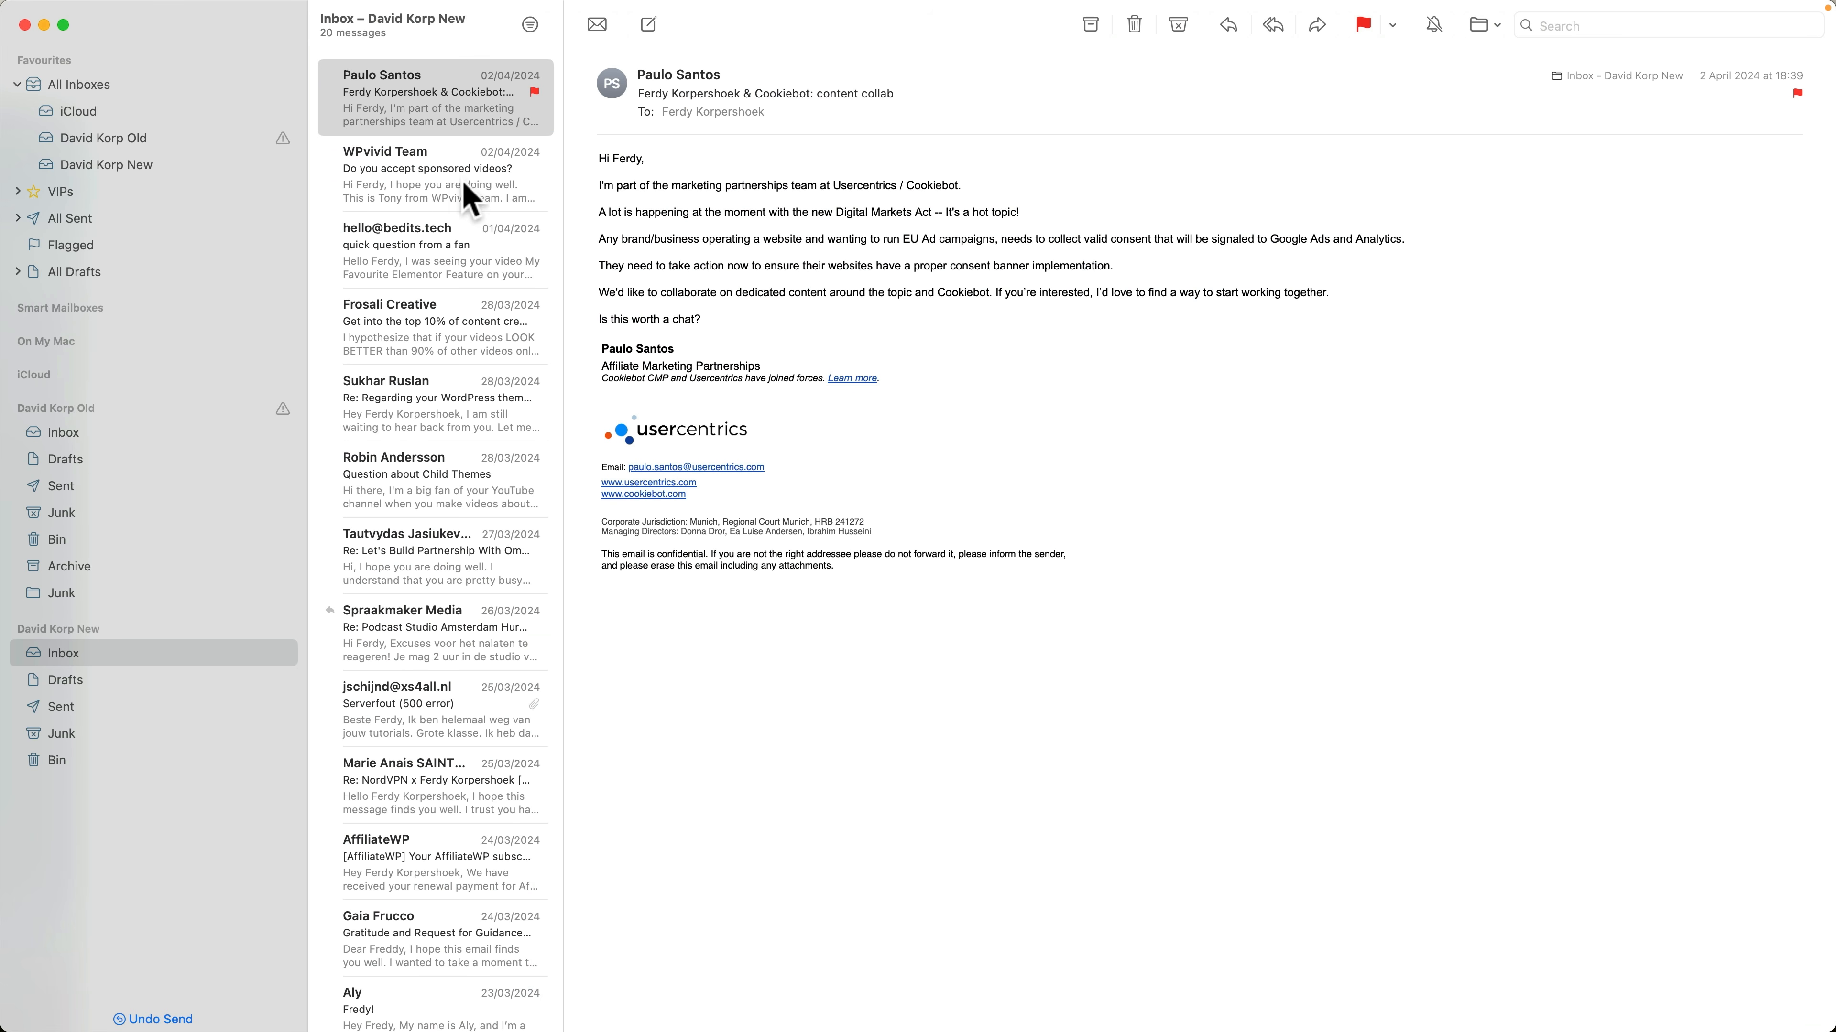